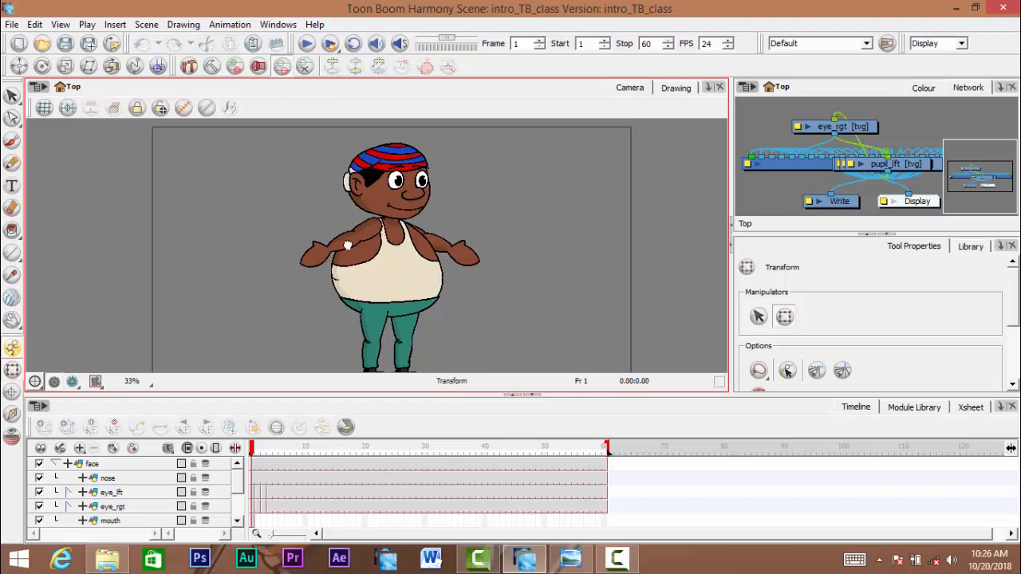
- Examine the character's face up close on frame 1, including the eyes, nose and mouth
scroll(375, 242, "up", 5)
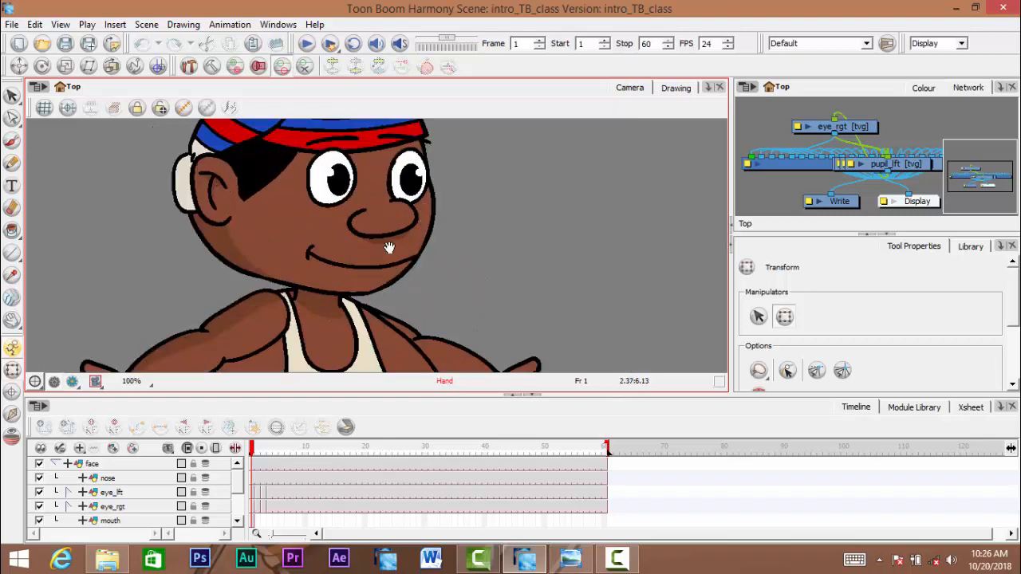
left_click_drag(389, 247, 409, 257)
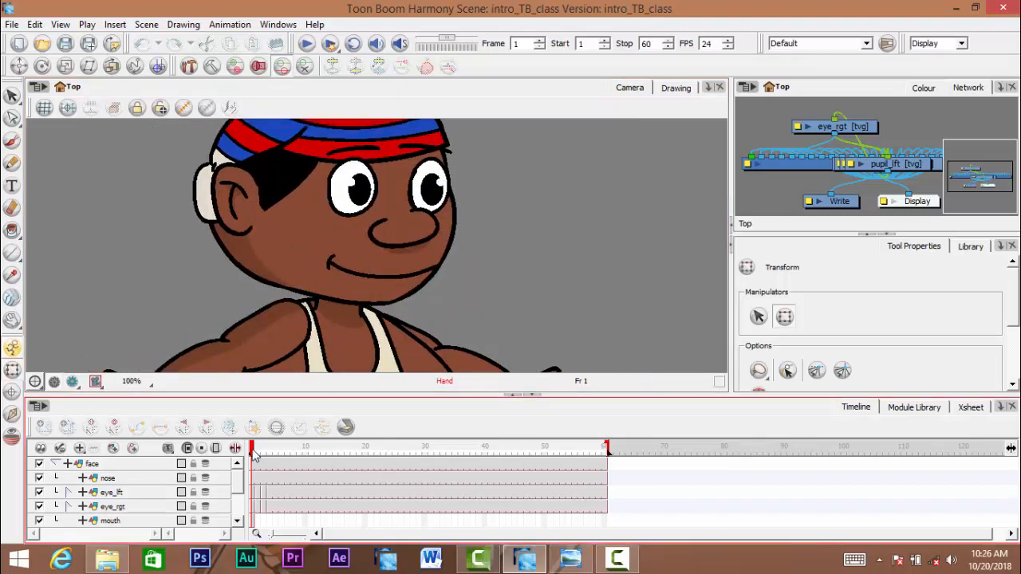
mouse_move(257, 453)
left_mouse_down()
mouse_move(279, 453)
mouse_move(252, 453)
left_mouse_up()
key("space")
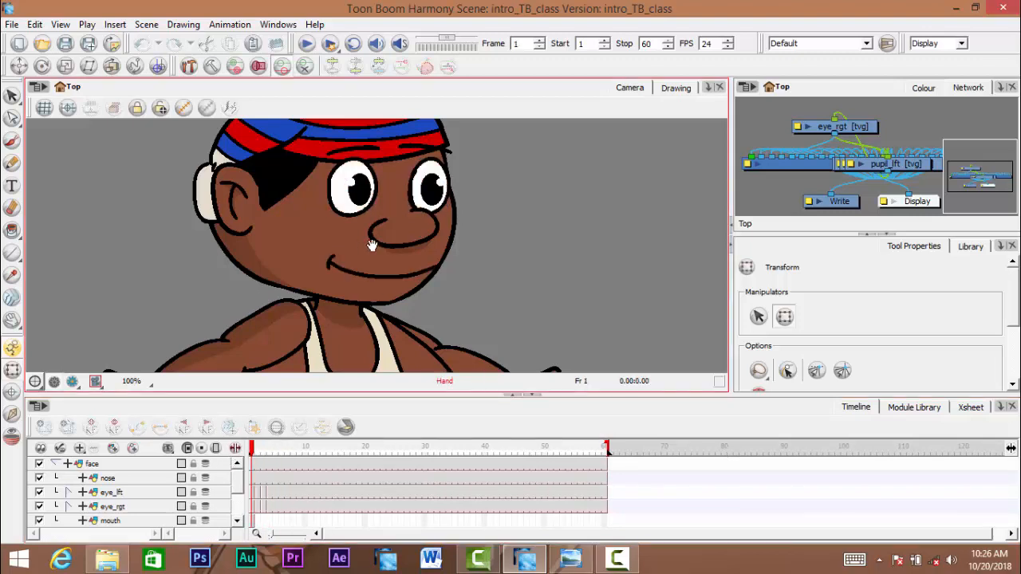
left_click_drag(370, 249, 410, 281)
scroll(385, 285, "down", 4)
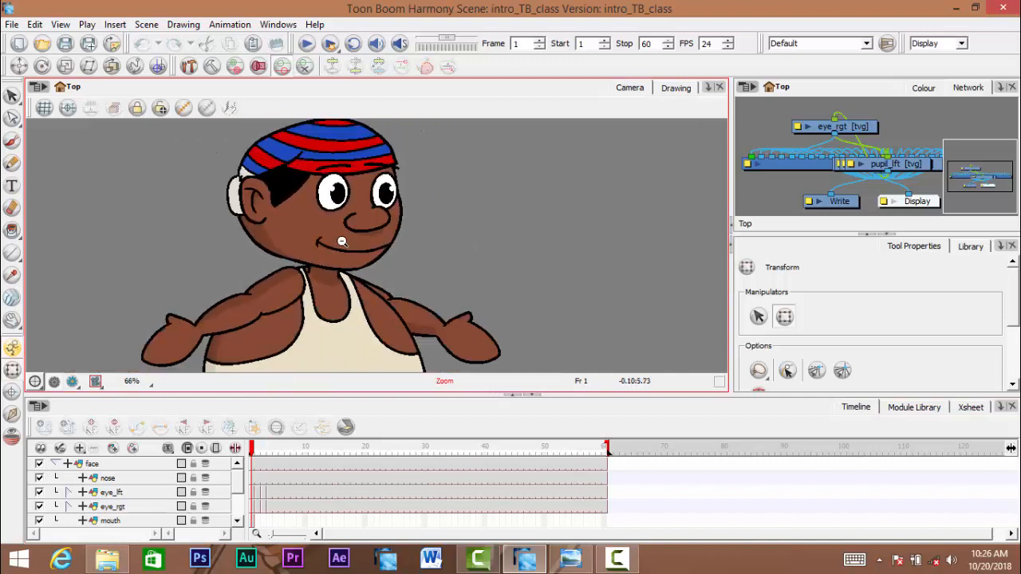
scroll(384, 279, "up", 4)
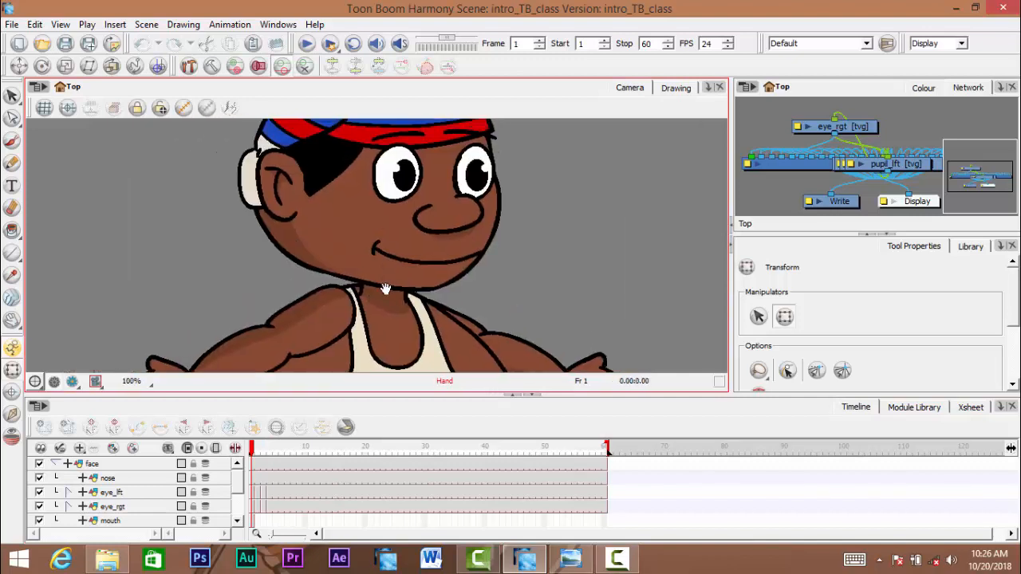
scroll(385, 289, "up", 4)
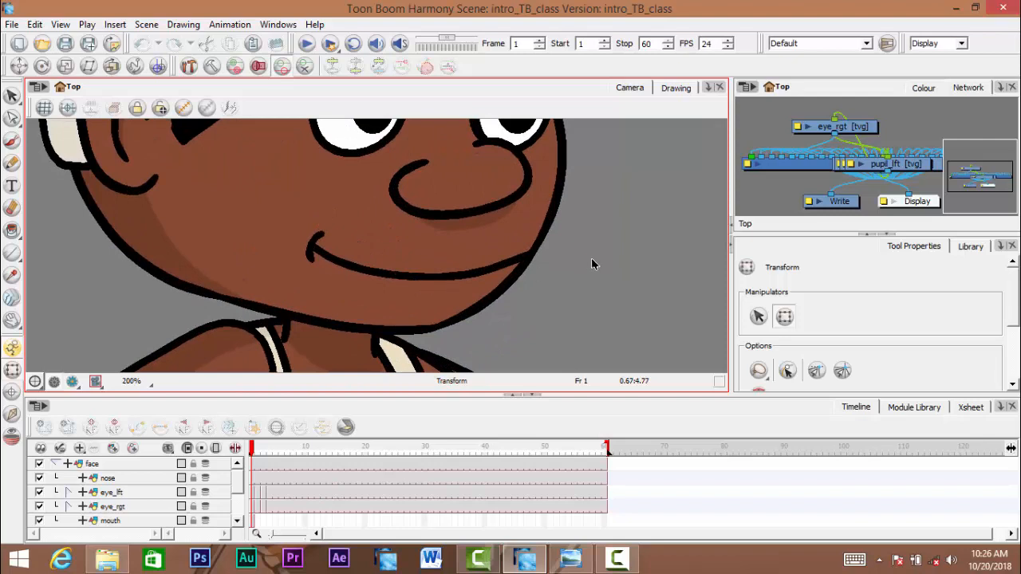
left_click(512, 261)
key("space")
left_click_drag(356, 274, 348, 279)
left_click(601, 237)
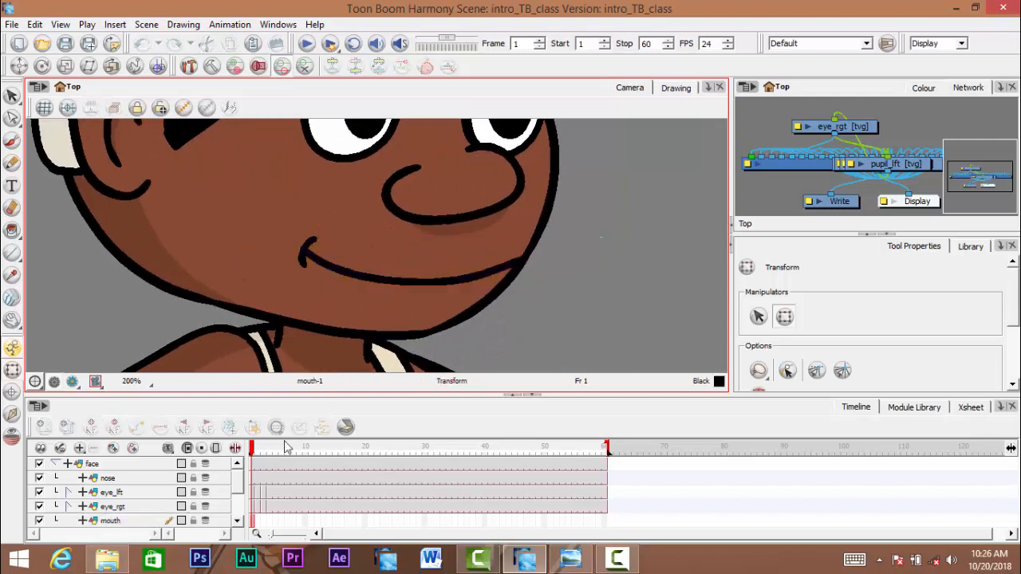
left_click(249, 452)
key("space")
left_click_drag(424, 199, 453, 302)
left_click(253, 452)
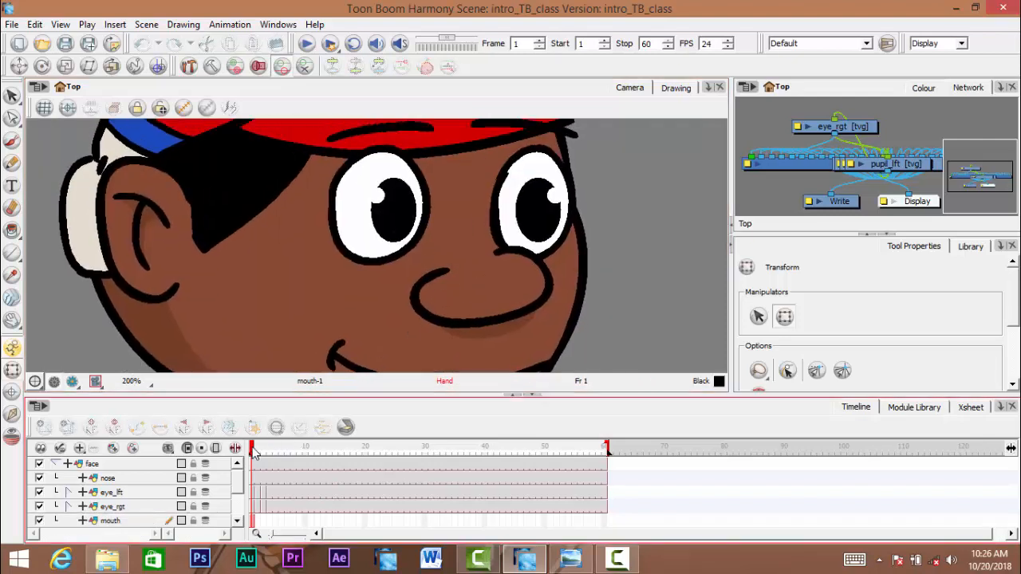
mouse_move(253, 449)
left_mouse_down()
mouse_move(270, 449)
mouse_move(250, 449)
left_mouse_up()
left_click(353, 199)
mouse_move(252, 449)
left_mouse_down()
mouse_move(274, 449)
mouse_move(252, 449)
left_mouse_up()
- Examine the character's torso, shoulders and arms up close
left_click_drag(401, 300, 381, 215)
scroll(366, 256, "down", 2)
scroll(430, 256, "down", 1)
left_click_drag(397, 276, 393, 232)
scroll(392, 257, "down", 2)
mouse_move(362, 321)
left_mouse_down()
mouse_move(374, 301)
mouse_move(382, 319)
left_mouse_up()
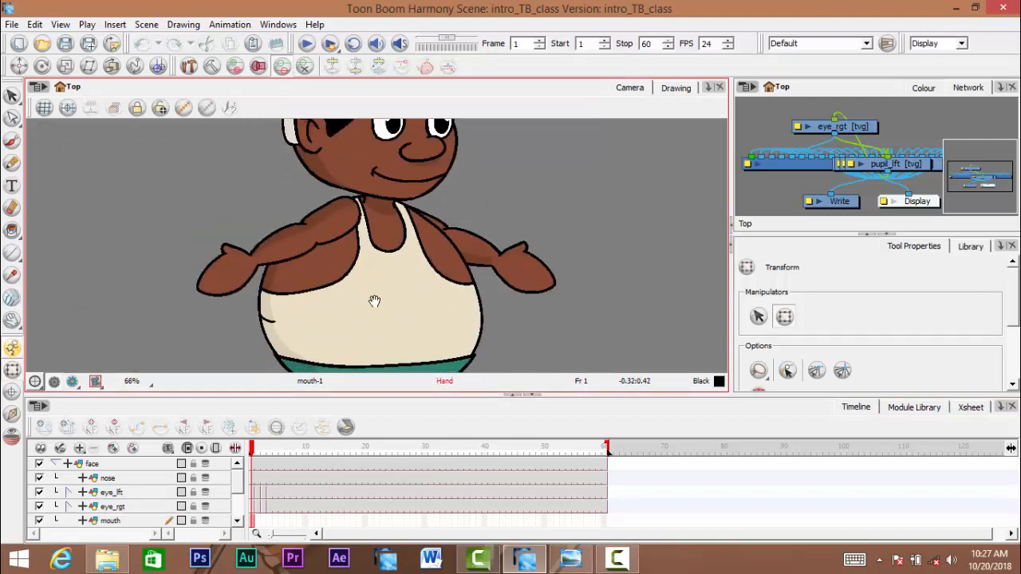
scroll(364, 268, "up", 3)
left_click_drag(367, 259, 335, 230)
left_click_drag(244, 279, 245, 283)
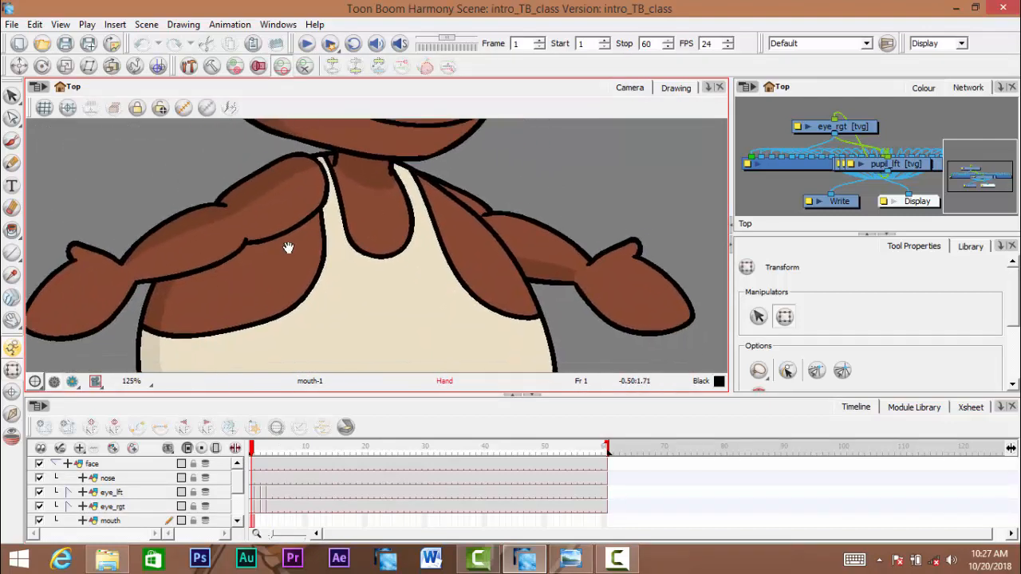
left_click_drag(289, 248, 294, 296)
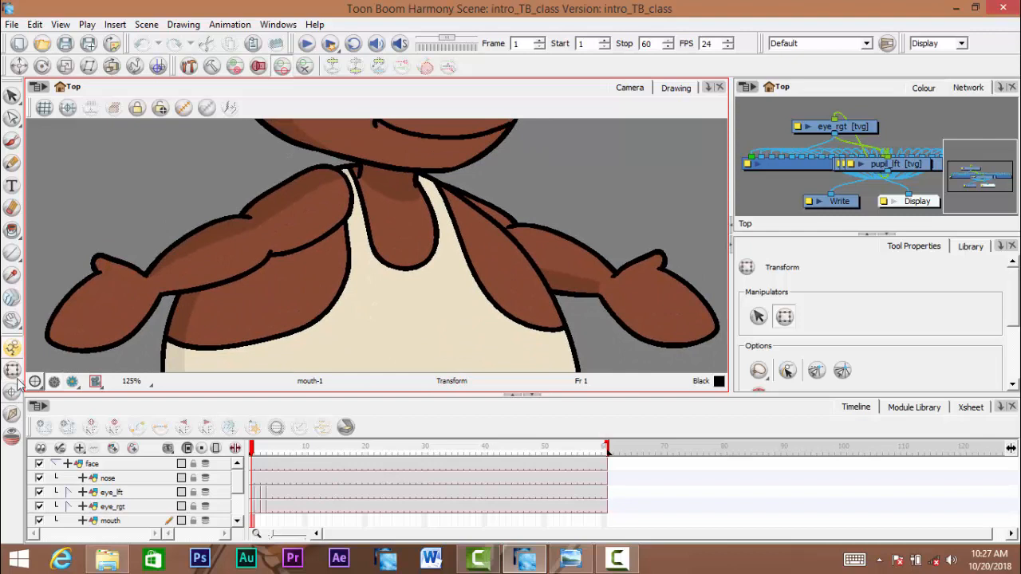
- Collapse the face group and set the face layer's pivot at the base of the chin where it meets the neck
left_click(13, 392)
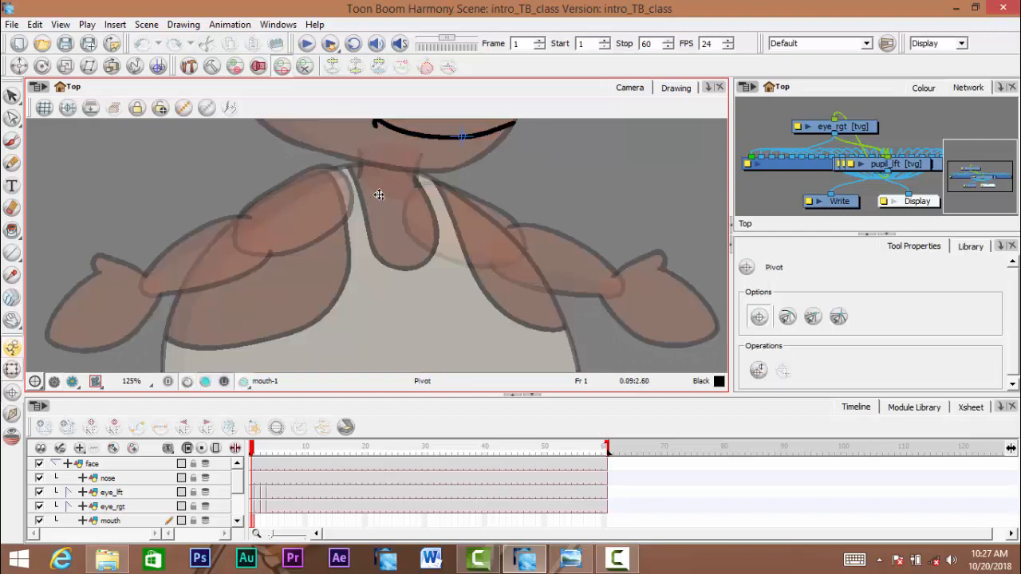
left_click_drag(378, 191, 383, 268)
scroll(420, 254, "down", 4)
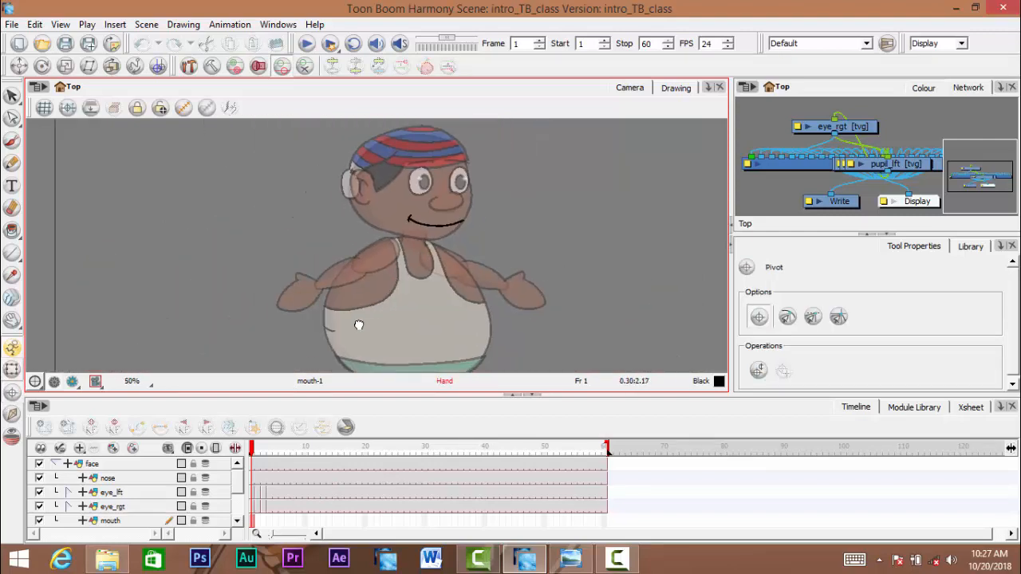
left_click(56, 463)
left_click(91, 463)
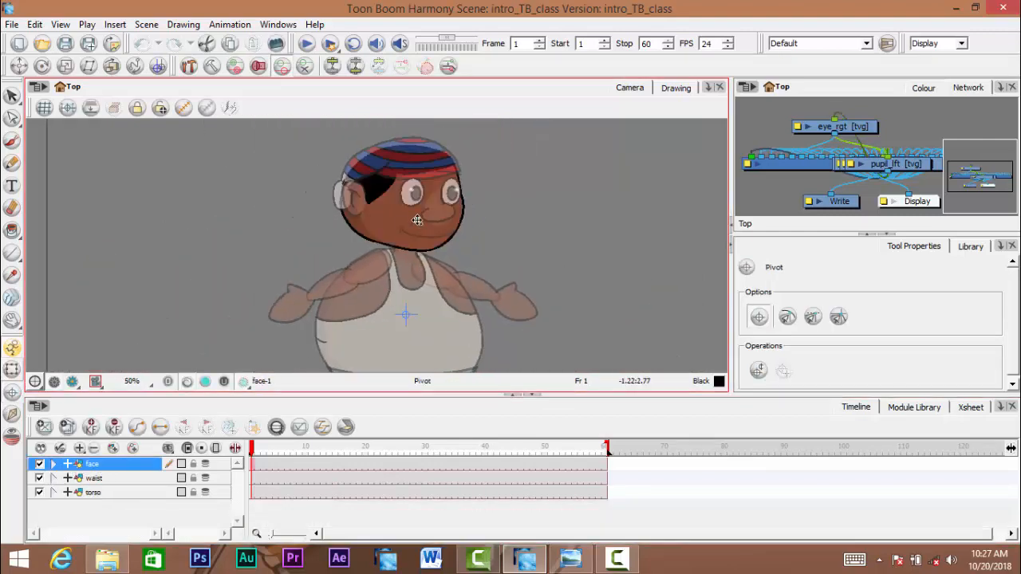
scroll(409, 239, "up", 1)
scroll(409, 254, "up", 3)
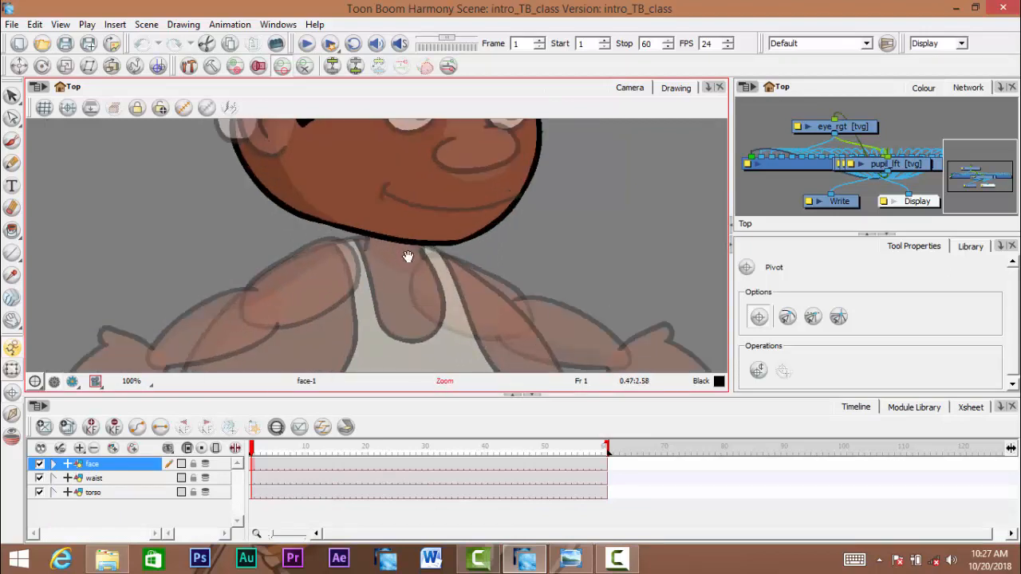
scroll(403, 268, "up", 1)
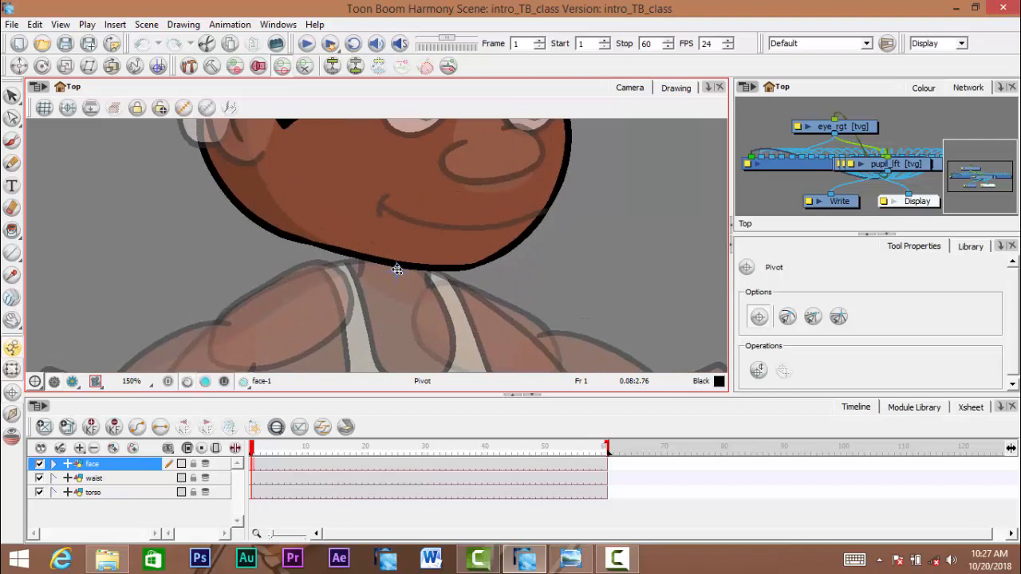
left_click(398, 272)
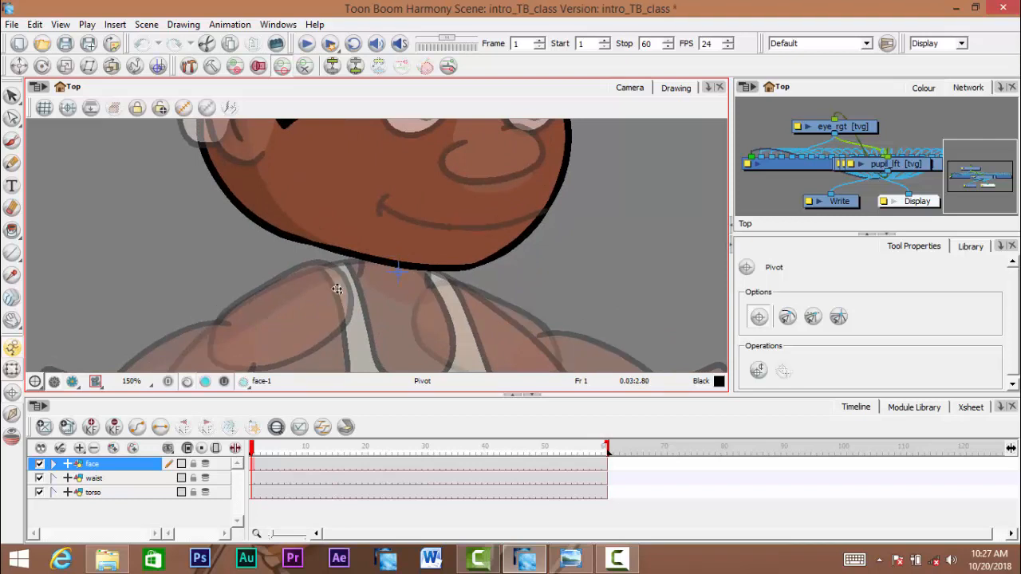
- Try rotating the head around its new pivot with the Transform tool
left_click(12, 370)
scroll(415, 236, "down", 4)
left_click_drag(399, 242, 393, 263)
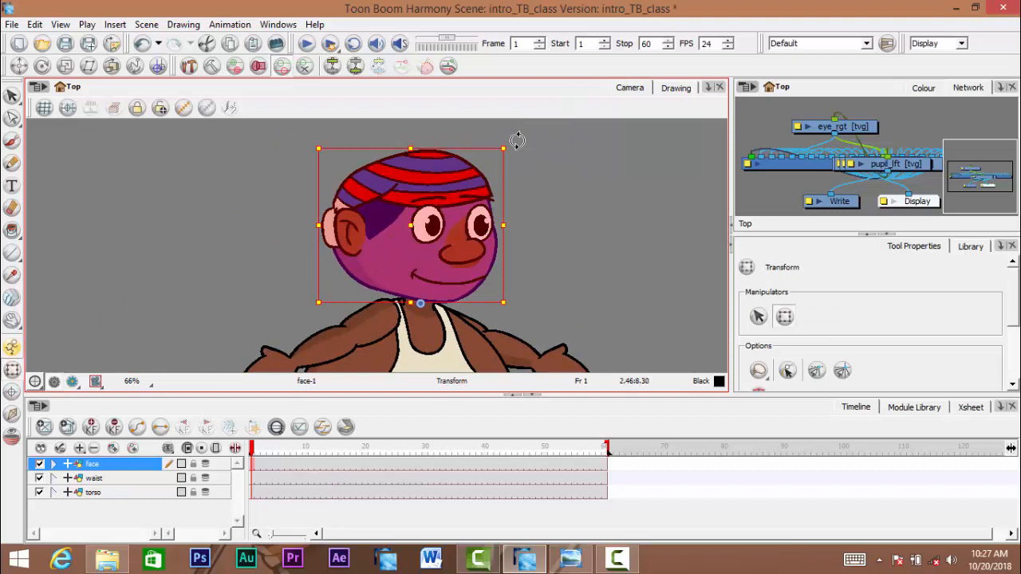
mouse_move(517, 140)
left_mouse_down()
mouse_move(571, 167)
mouse_move(505, 141)
mouse_move(444, 137)
mouse_move(570, 180)
mouse_move(467, 143)
mouse_move(544, 171)
mouse_move(518, 182)
left_mouse_up()
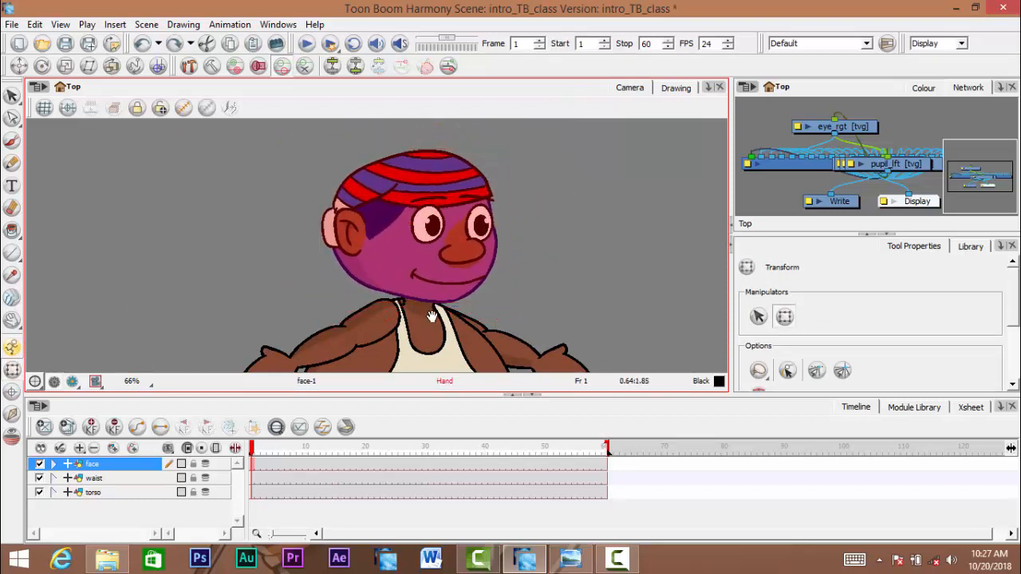
- Set the waist layer's pivot at the centre of the waist and test it with the Transform tool
scroll(476, 289, "up", 1)
mouse_move(476, 289)
left_mouse_down()
mouse_move(412, 261)
mouse_move(448, 300)
mouse_move(448, 256)
left_mouse_up()
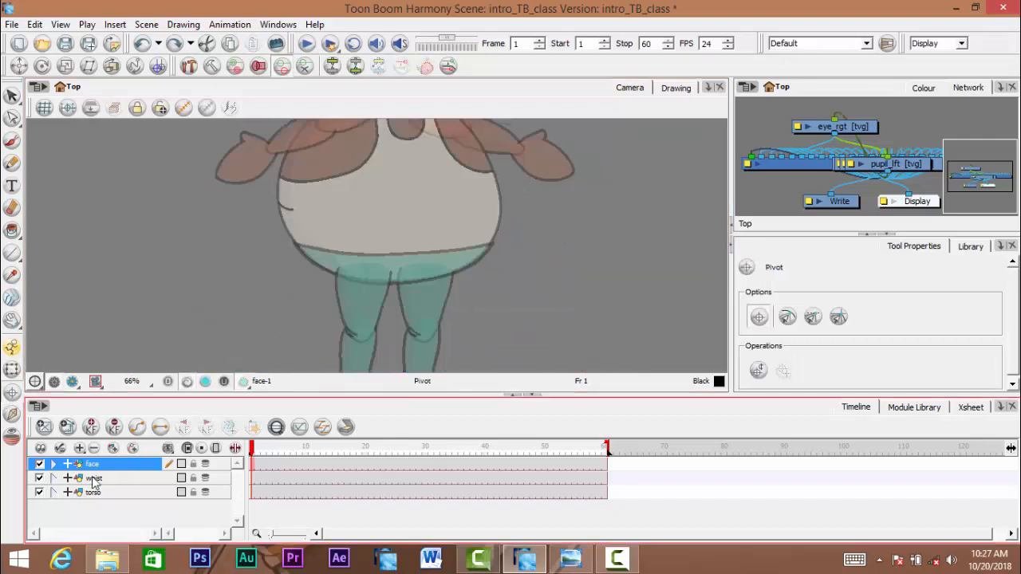
left_click(93, 479)
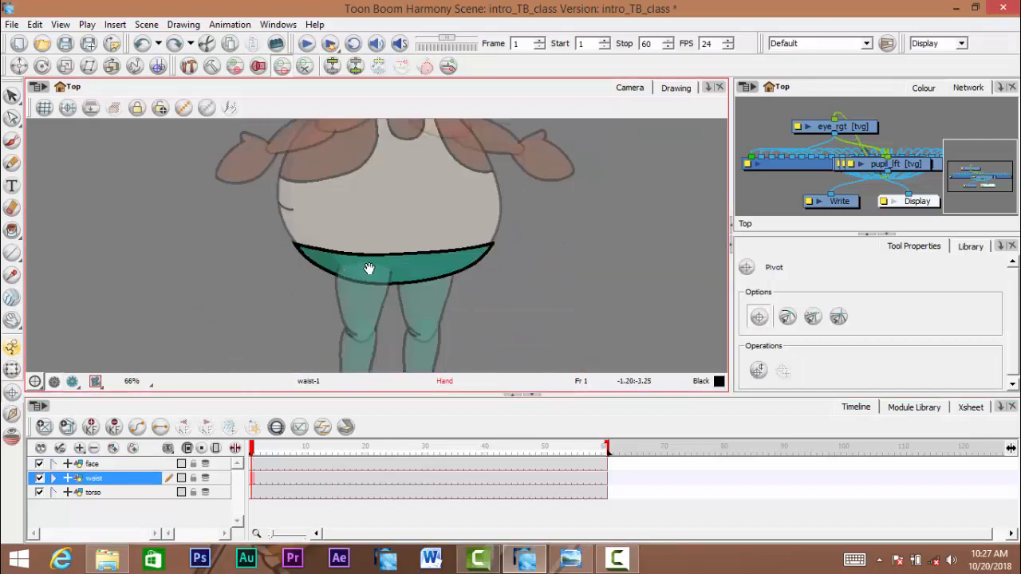
scroll(381, 277, "up", 1)
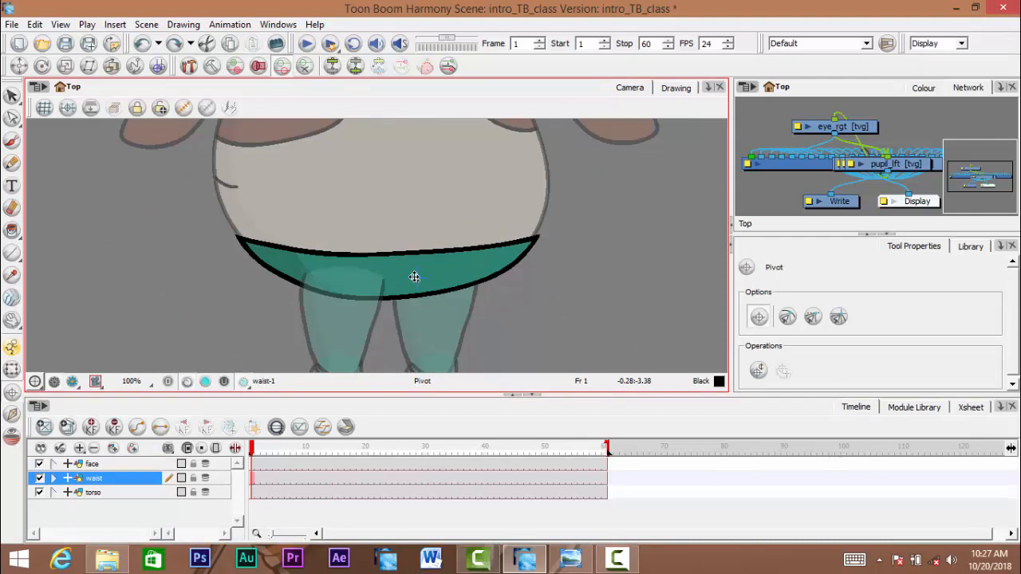
left_click(12, 368)
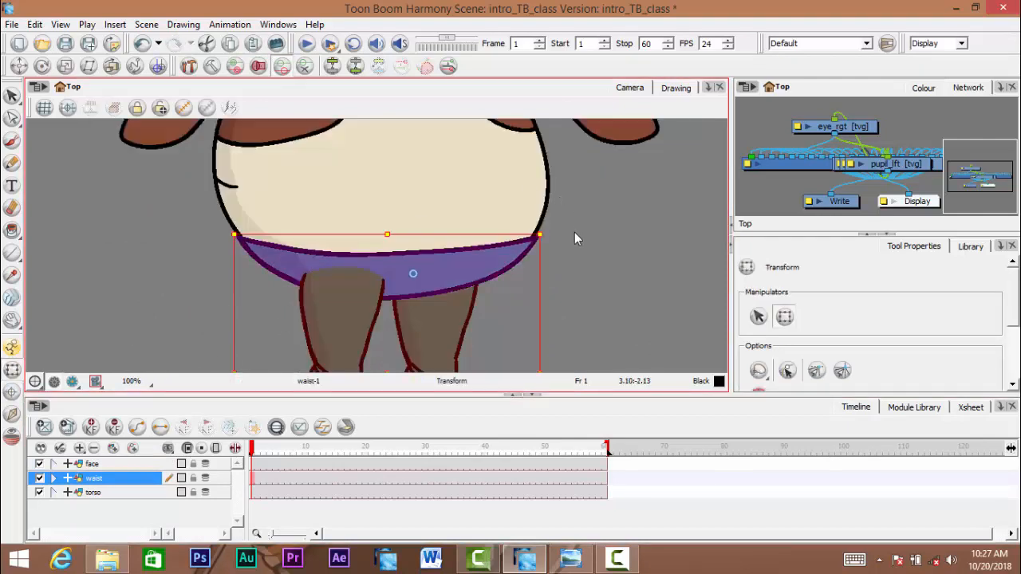
mouse_move(550, 229)
left_mouse_down()
mouse_move(554, 242)
mouse_move(524, 205)
mouse_move(577, 258)
mouse_move(526, 224)
mouse_move(550, 231)
left_mouse_up()
- Set the torso layer's pivot at the centre of the lower belly, just above the waistband
left_click(93, 492)
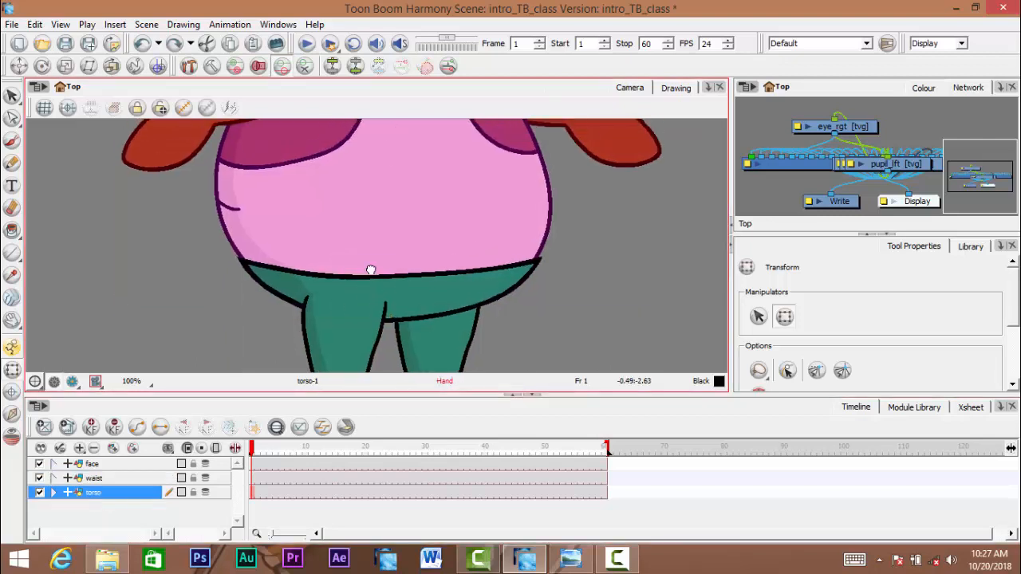
left_click(12, 392)
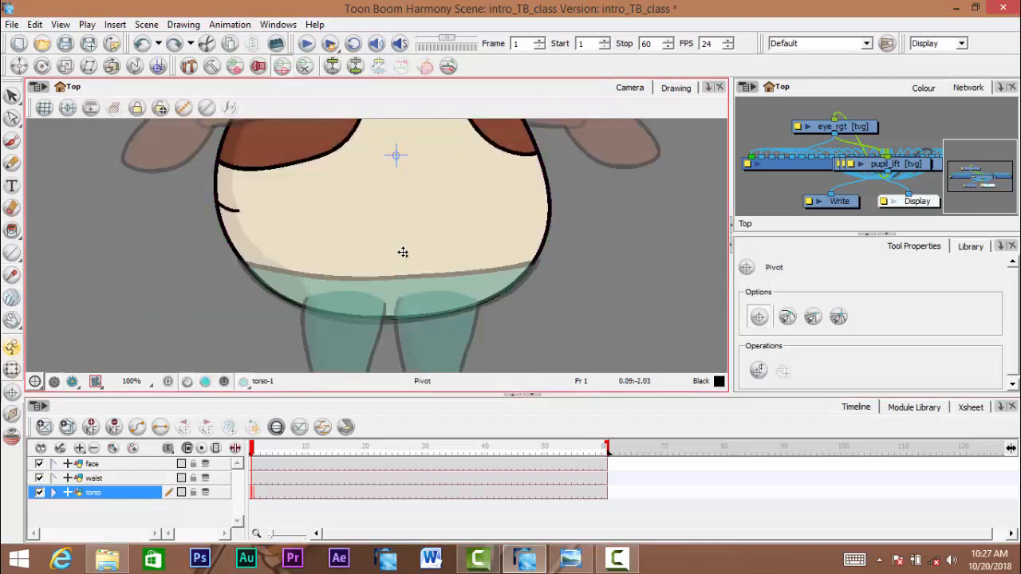
key("space")
left_click_drag(404, 257, 408, 295)
left_click(396, 292)
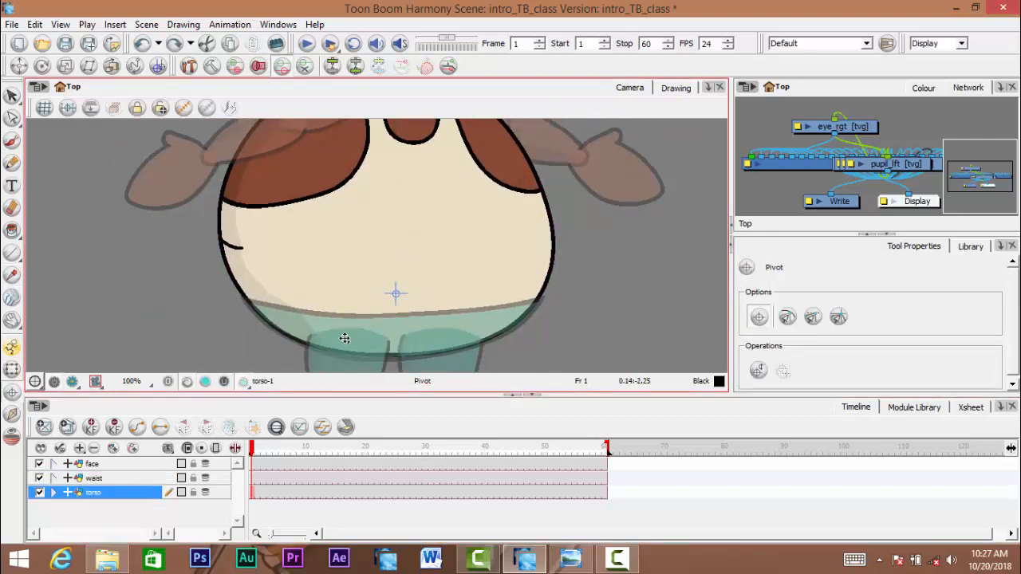
- Try rotating the torso around its new pivot and undo the rotation
left_click(12, 370)
scroll(441, 194, "down", 2)
key("space")
left_click_drag(471, 193, 449, 264)
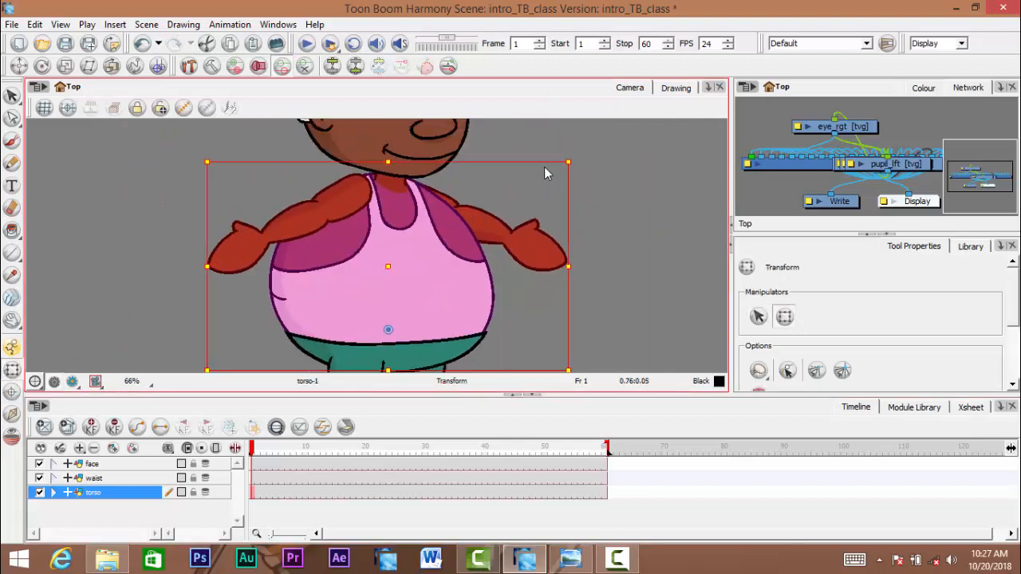
left_click_drag(582, 154, 599, 183)
left_click(497, 175)
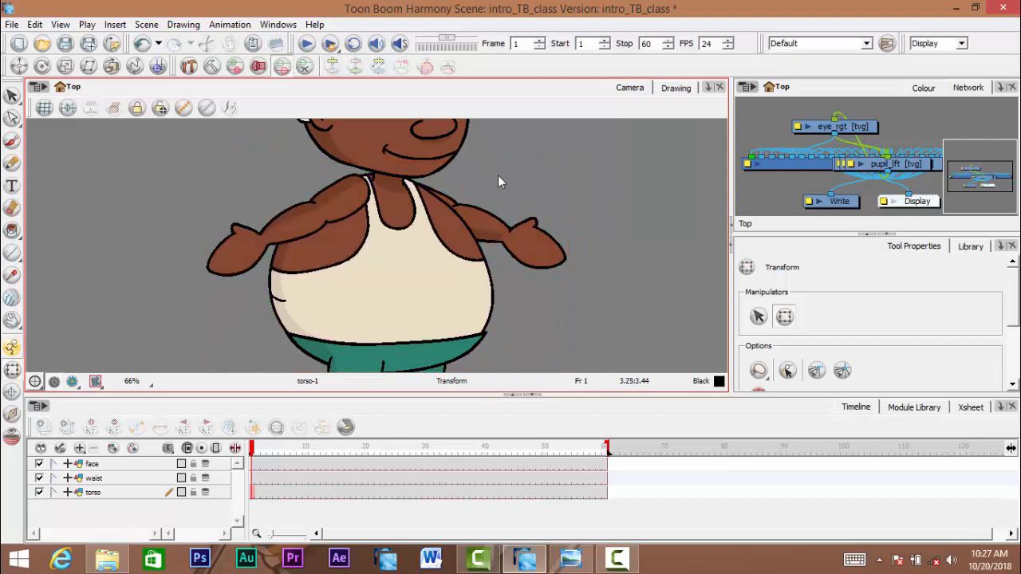
key("ctrl+z")
- Activate the Brush tool, expand the face group and select the mouth layer's drawing on frame 1
scroll(333, 295, "down", 3)
key("space")
scroll(375, 299, "up", 1)
left_click_drag(387, 289, 382, 239)
key("ctrl+space")
left_click(385, 237, "alt")
left_click(391, 237, "alt")
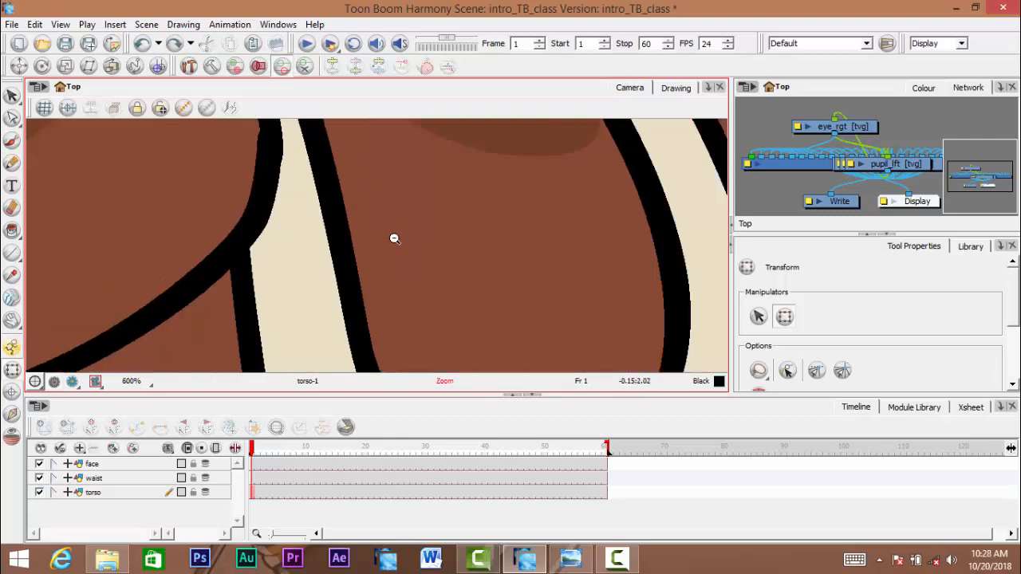
left_click(394, 237, "alt")
left_click(397, 236, "alt")
scroll(397, 235, "down", 5)
mouse_move(410, 207)
left_mouse_down()
mouse_move(401, 303)
mouse_move(351, 252)
left_mouse_up()
scroll(403, 290, "up", 1)
scroll(399, 287, "up", 1)
left_click_drag(400, 287, 389, 256)
left_click(12, 141)
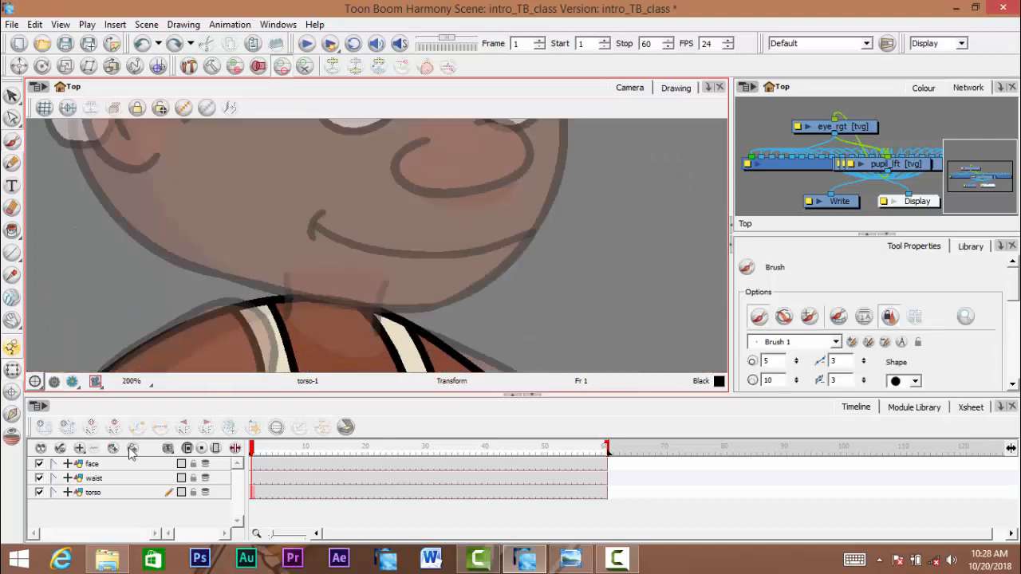
left_click(63, 465)
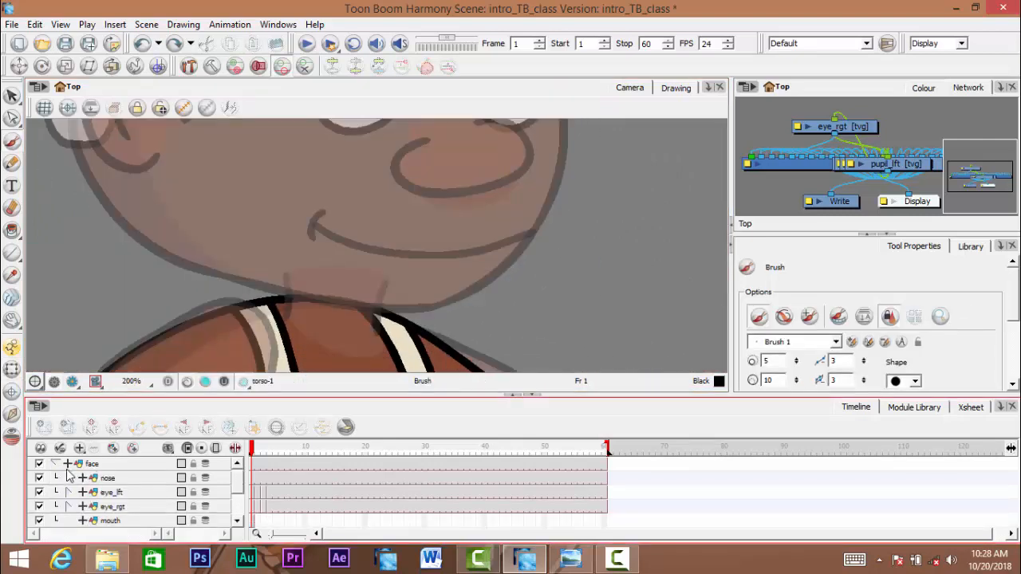
scroll(237, 491, "down", 2)
left_click(251, 493)
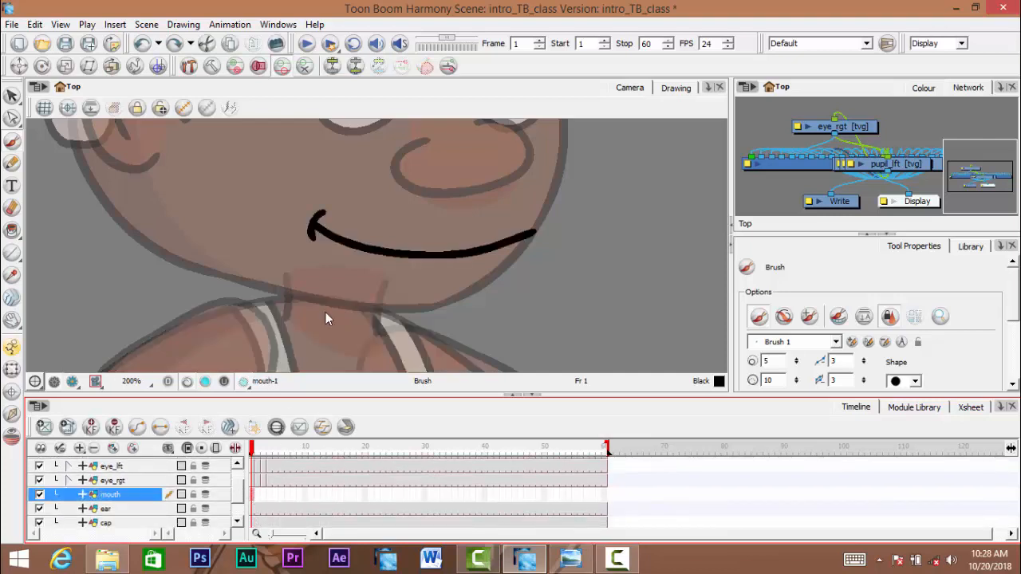
- Compare the mouth layer's cells on frames 1 and 2, ending on frame 1
left_click_drag(338, 255, 334, 257)
left_click(252, 495)
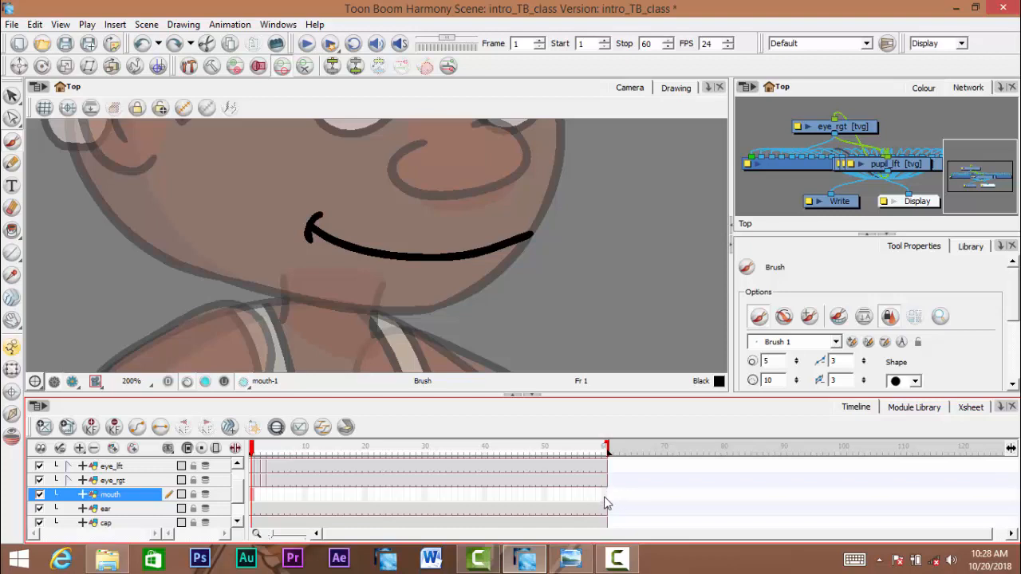
left_click(257, 496)
left_click(252, 496)
left_click(257, 496)
left_click_drag(384, 252, 380, 266)
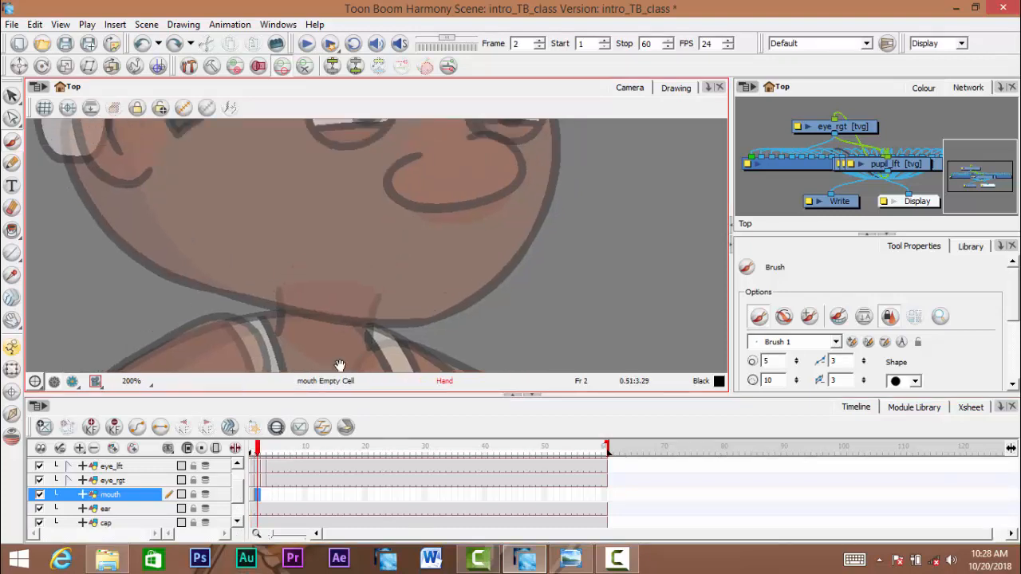
left_click(252, 495)
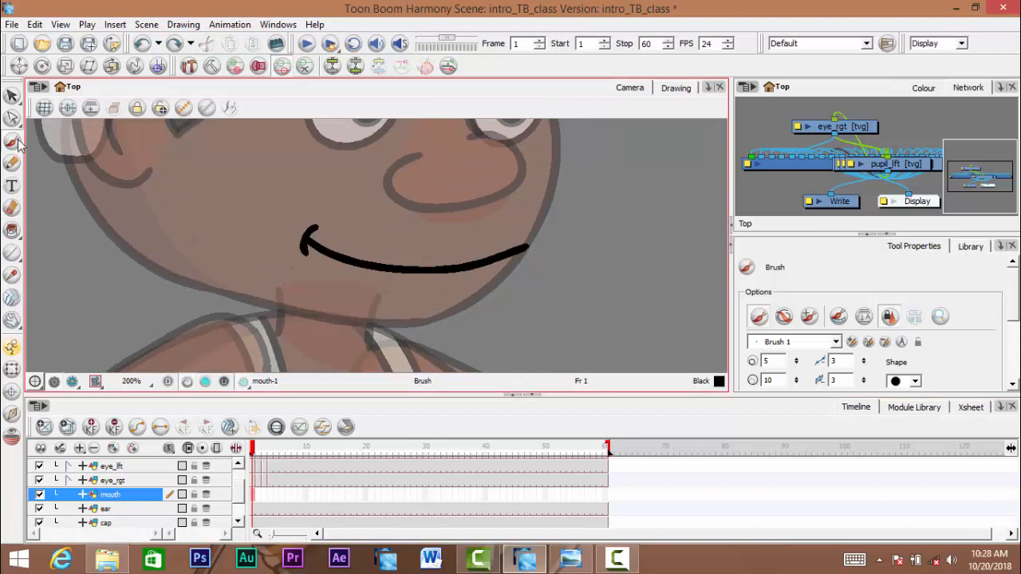
scroll(449, 284, "up", 1)
mouse_move(435, 276)
left_mouse_down()
mouse_move(496, 247)
mouse_move(426, 309)
mouse_move(434, 284)
mouse_move(523, 280)
left_mouse_up()
scroll(445, 285, "up", 1)
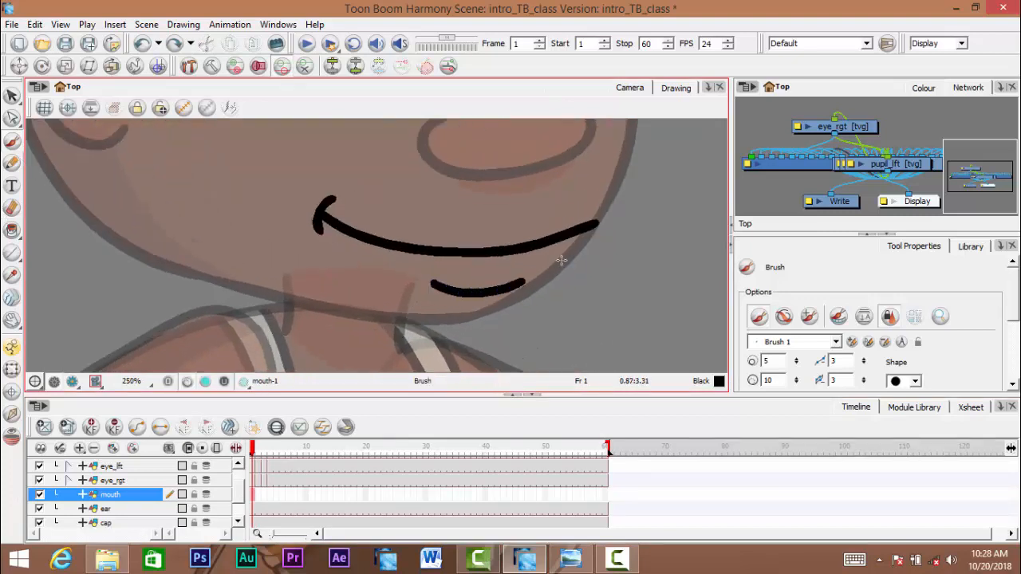
key("ctrl+z")
mouse_move(435, 285)
left_mouse_down()
mouse_move(517, 274)
mouse_move(435, 298)
mouse_move(501, 291)
mouse_move(462, 302)
mouse_move(436, 291)
mouse_move(501, 286)
left_mouse_up()
key("ctrl+z")
key("ctrl+z")
key("ctrl+z")
left_click_drag(418, 279, 496, 279)
key("ctrl+z")
- Brush a short curved lower-lip line below the smile in the mouth drawing on frame 1
mouse_move(424, 279)
left_mouse_down()
mouse_move(521, 299)
mouse_move(496, 296)
left_mouse_up()
scroll(479, 300, "down", 3)
scroll(503, 296, "up", 1)
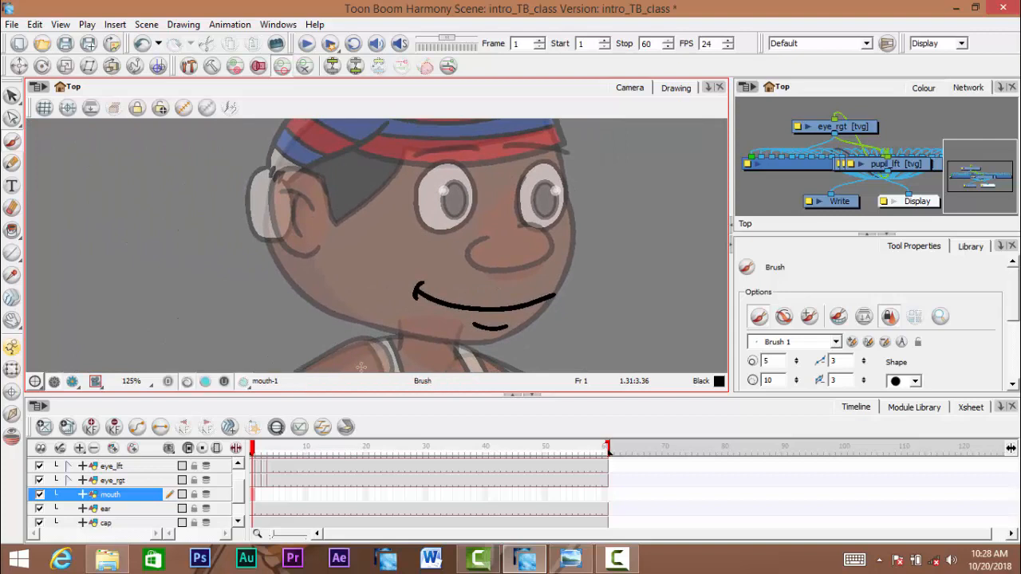
- Select the mouth layer's empty cell on frame 2
left_click(251, 493)
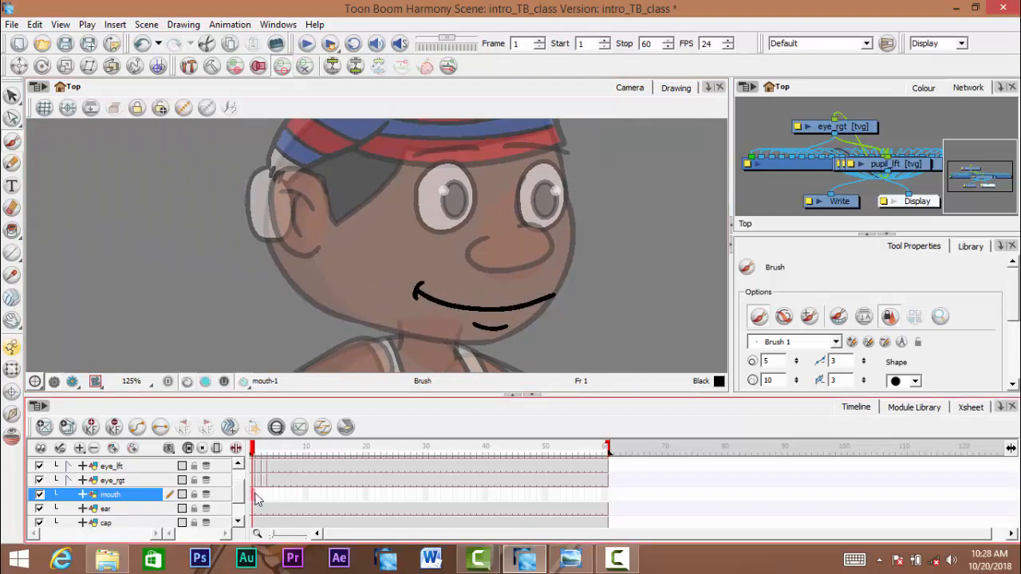
left_click(259, 494)
left_click(432, 287, "ctrl")
mouse_move(435, 291)
left_mouse_down()
mouse_move(416, 288)
mouse_move(454, 292)
left_mouse_up()
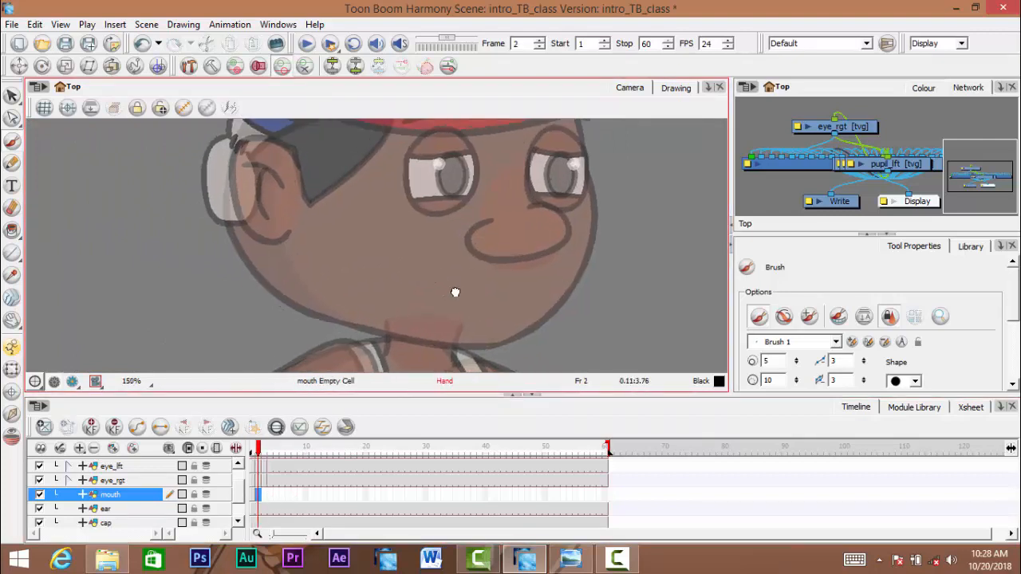
left_click_drag(568, 239, 567, 265)
- Switch to the Phonemes image in Windows Photo Viewer and examine the mouth shapes shown for each group of sounds
left_click(570, 558)
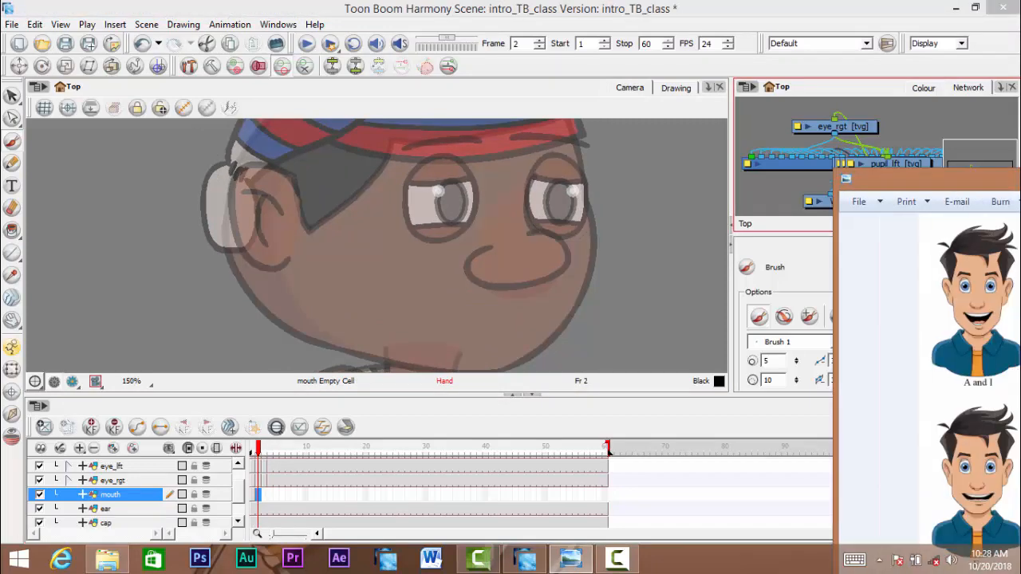
left_click_drag(512, 91, 468, 67)
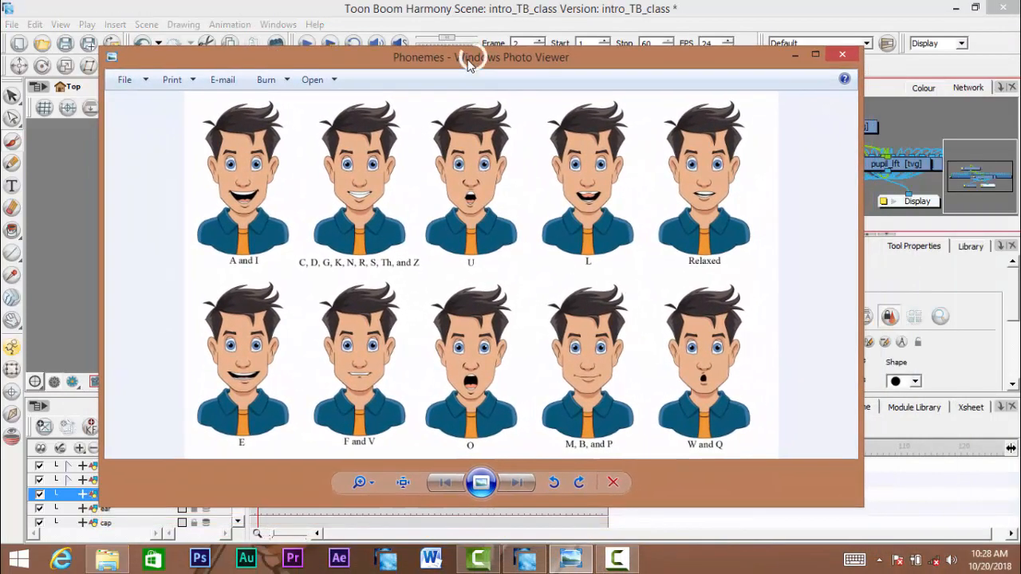
right_click(469, 64)
left_click(443, 60)
left_click_drag(443, 60, 525, 65)
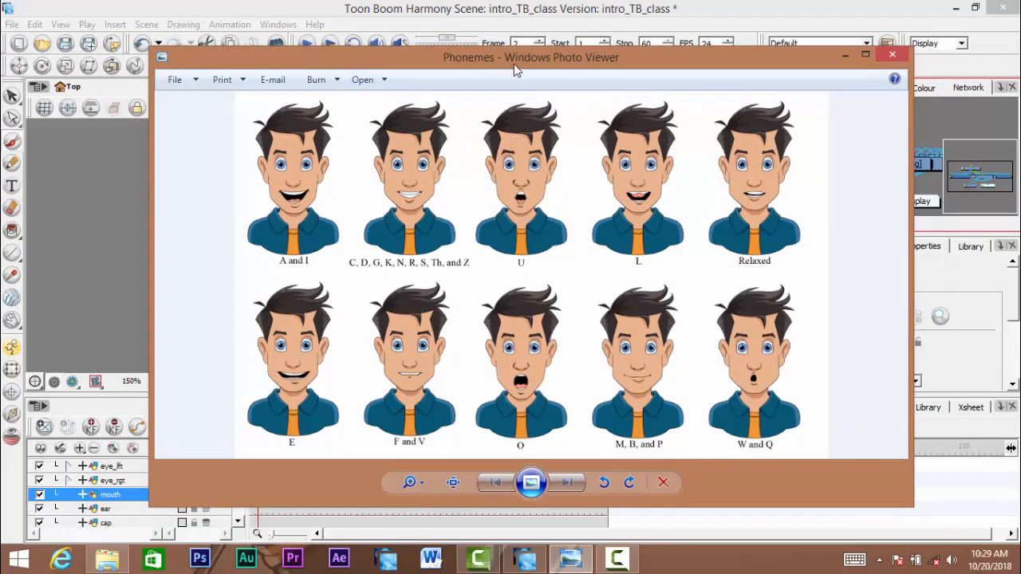
left_click_drag(494, 68, 507, 70)
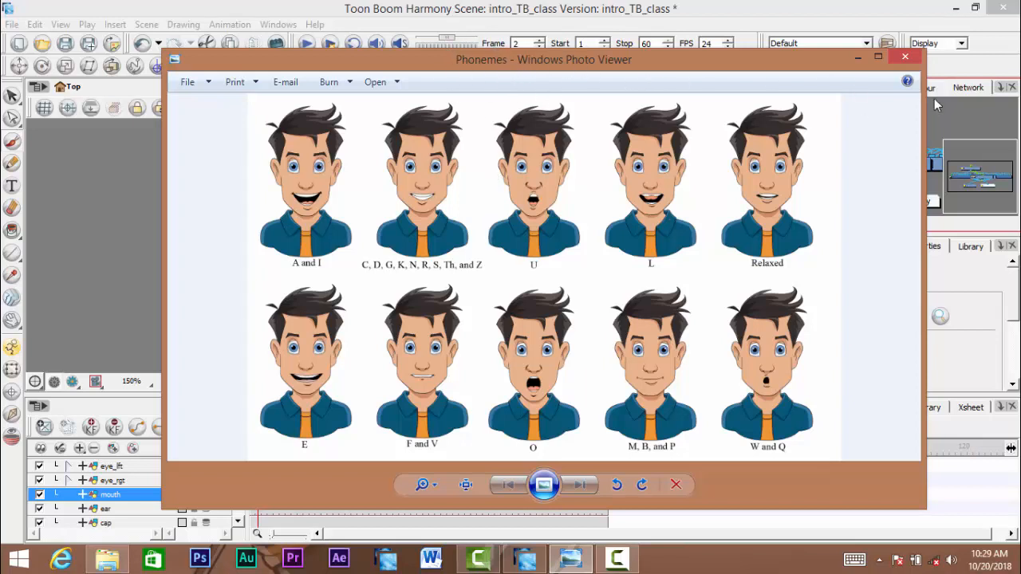
left_click_drag(519, 68, 1019, 67)
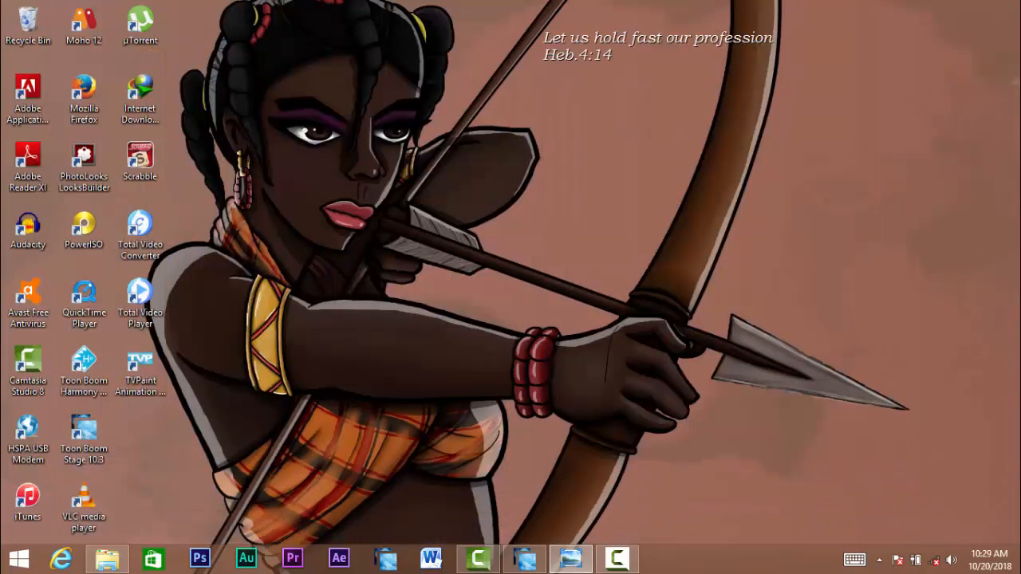
left_click(530, 556)
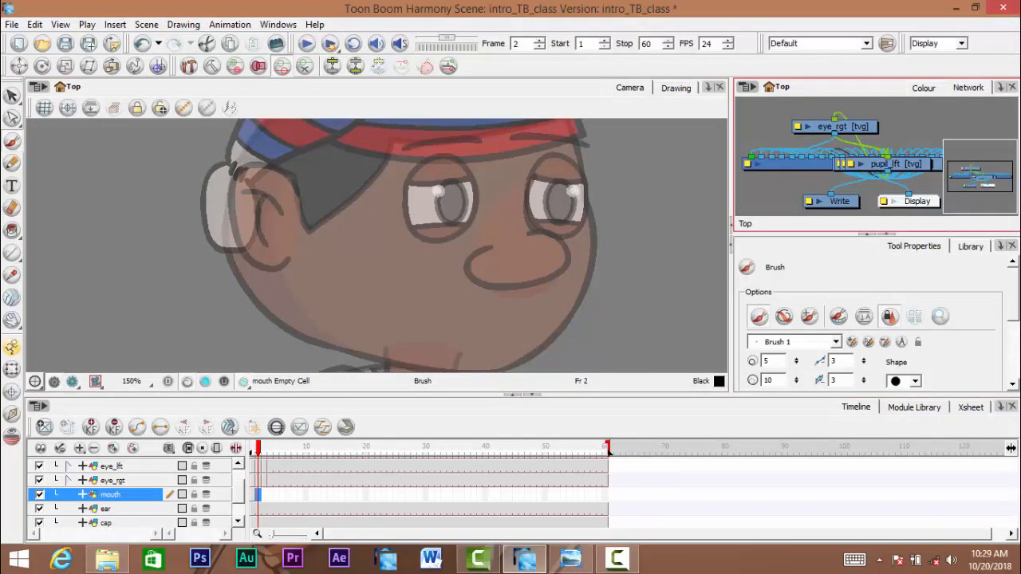
key("alt+Tab")
left_click_drag(1020, 144, 513, 85)
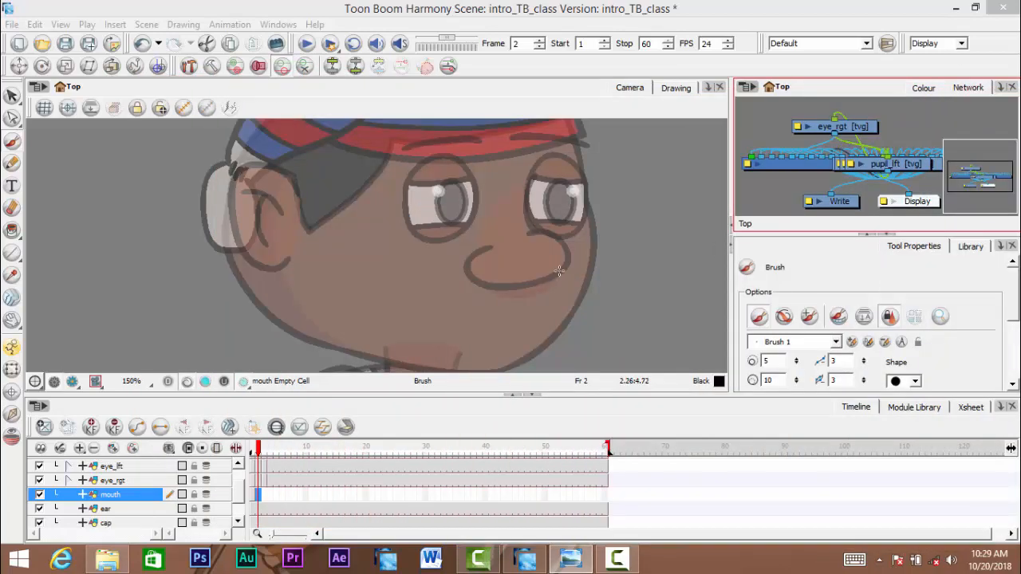
left_click(531, 295)
key("space")
left_click_drag(514, 278, 503, 234)
scroll(498, 267, "up", 1)
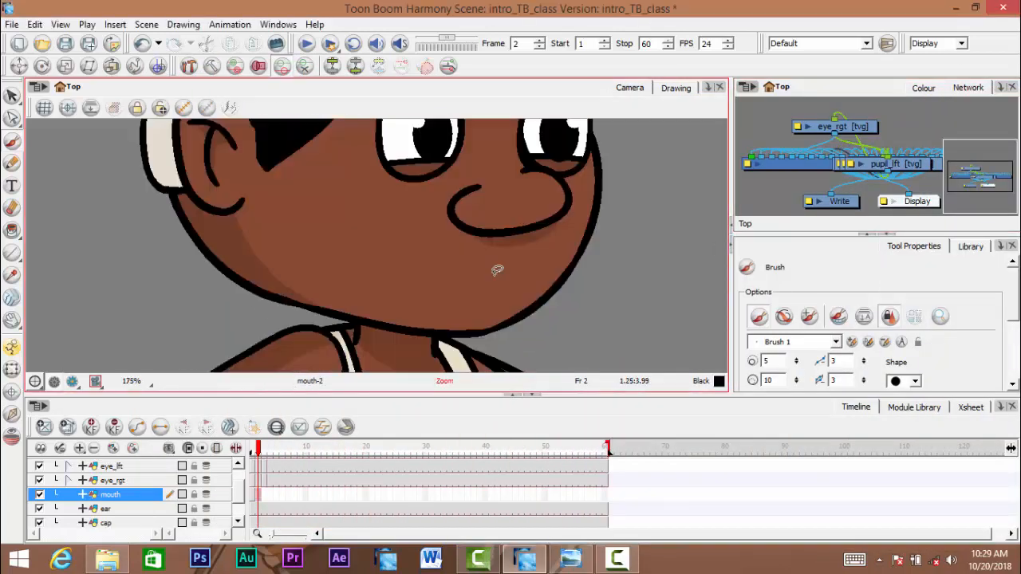
key("ctrl+z")
key("space")
left_click_drag(467, 300, 511, 304)
scroll(488, 327, "up", 1)
- Compare the mouth drawing on frame 1 with the M, B, and P face in the Phonemes image
left_click(253, 496)
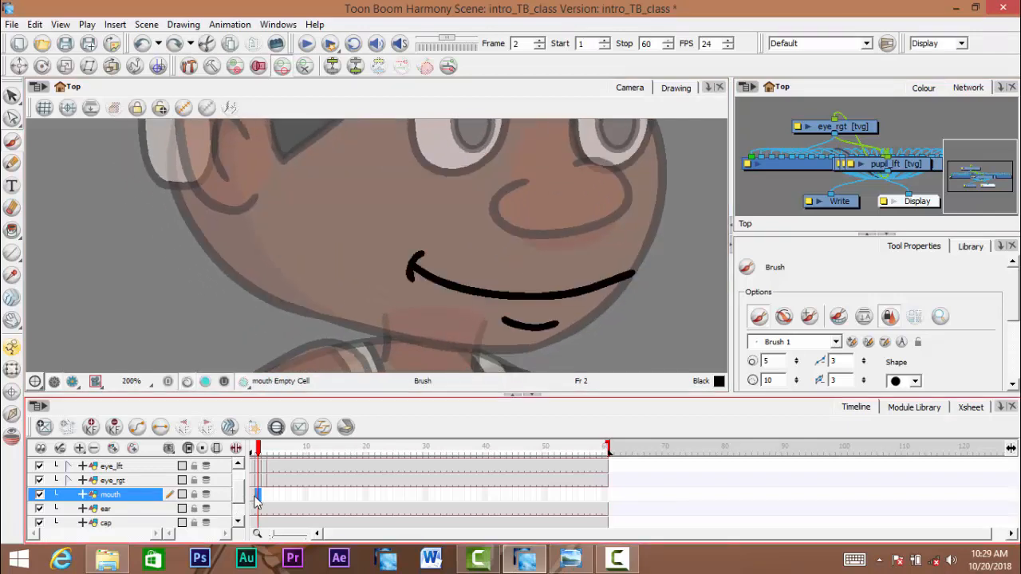
left_click(951, 308)
left_click(571, 558)
left_click_drag(586, 151, 269, 67)
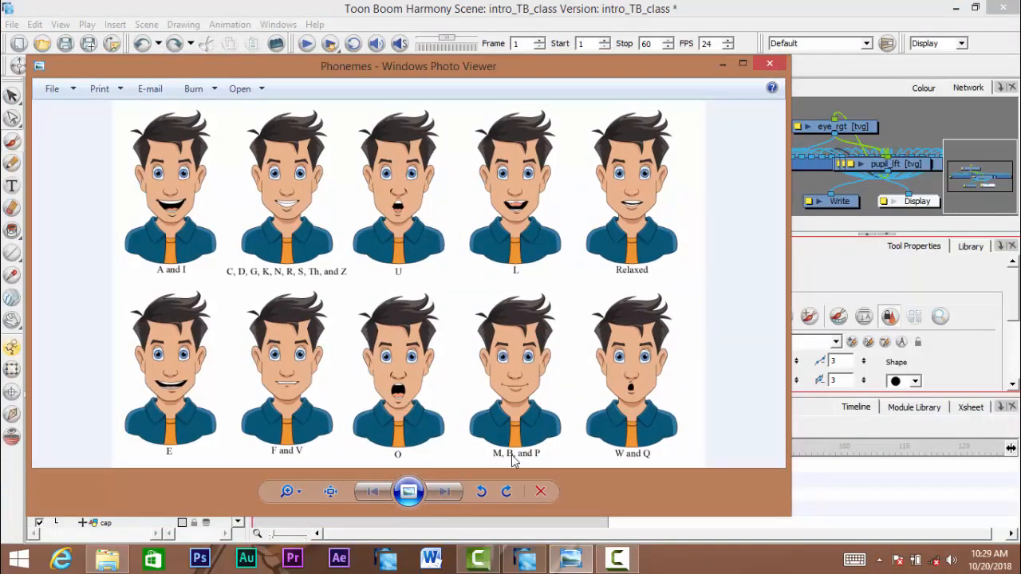
left_click_drag(428, 75, 1020, 196)
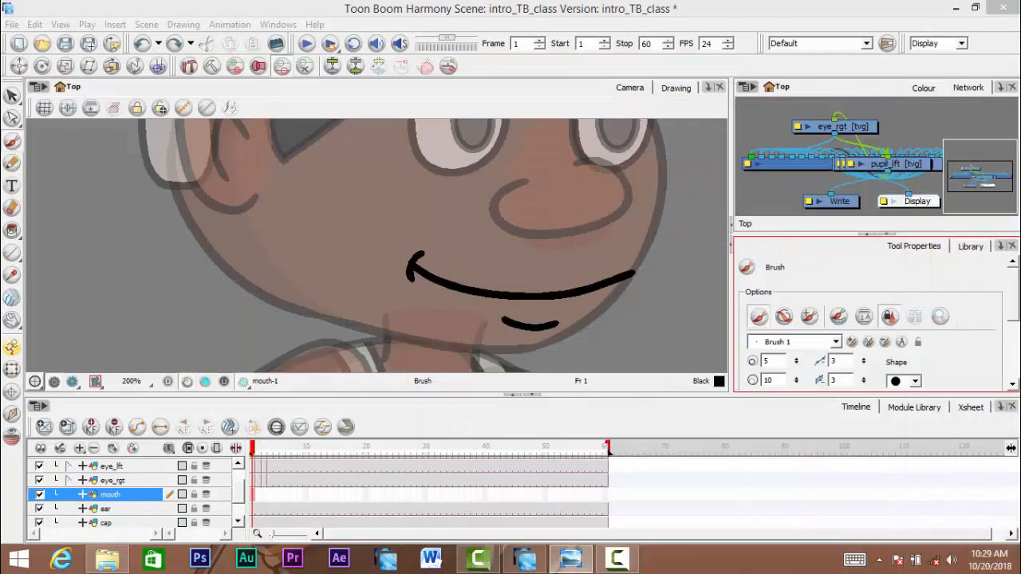
- Return to the mouth layer's empty cell on frame 2 in Toon Boom Harmony
left_click(258, 494)
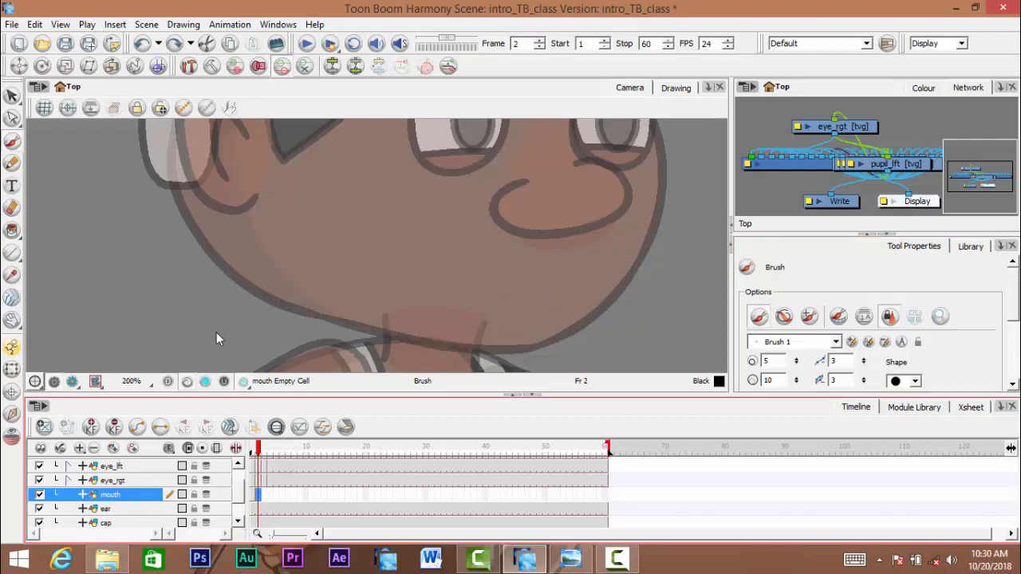
mouse_move(551, 317)
left_mouse_down()
mouse_move(522, 303)
mouse_move(546, 320)
mouse_move(529, 324)
mouse_move(460, 278)
left_mouse_up()
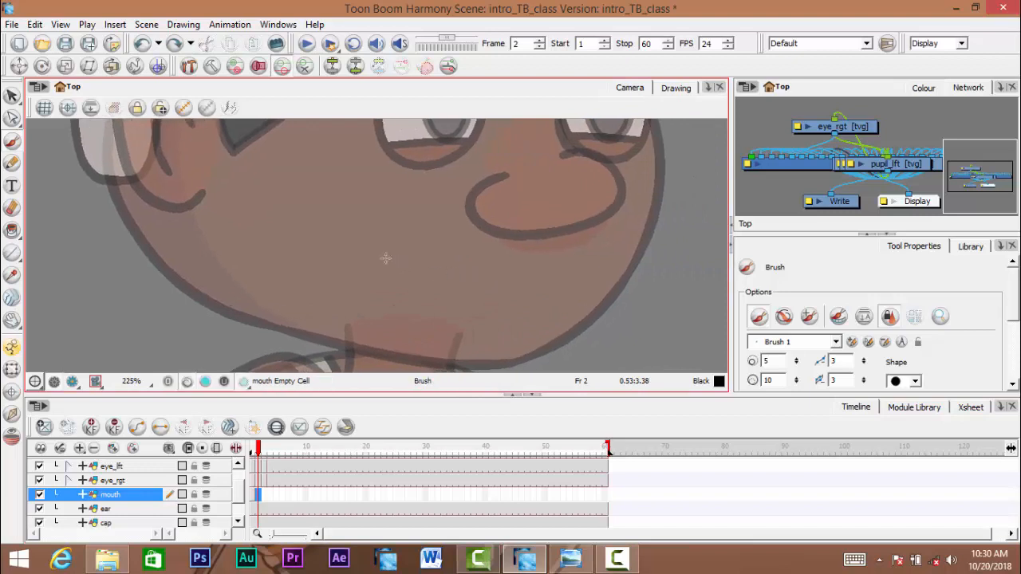
left_click_drag(379, 250, 481, 260)
key("ctrl+z")
mouse_move(385, 251)
left_mouse_down()
mouse_move(572, 259)
mouse_move(644, 224)
left_mouse_up()
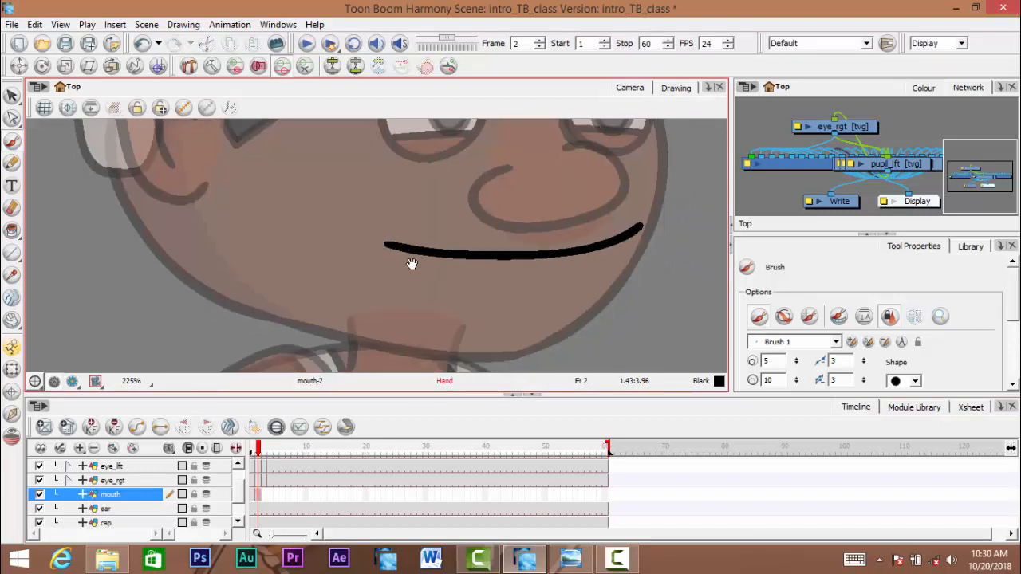
mouse_move(400, 270)
left_mouse_down()
mouse_move(431, 327)
mouse_move(446, 333)
left_mouse_up()
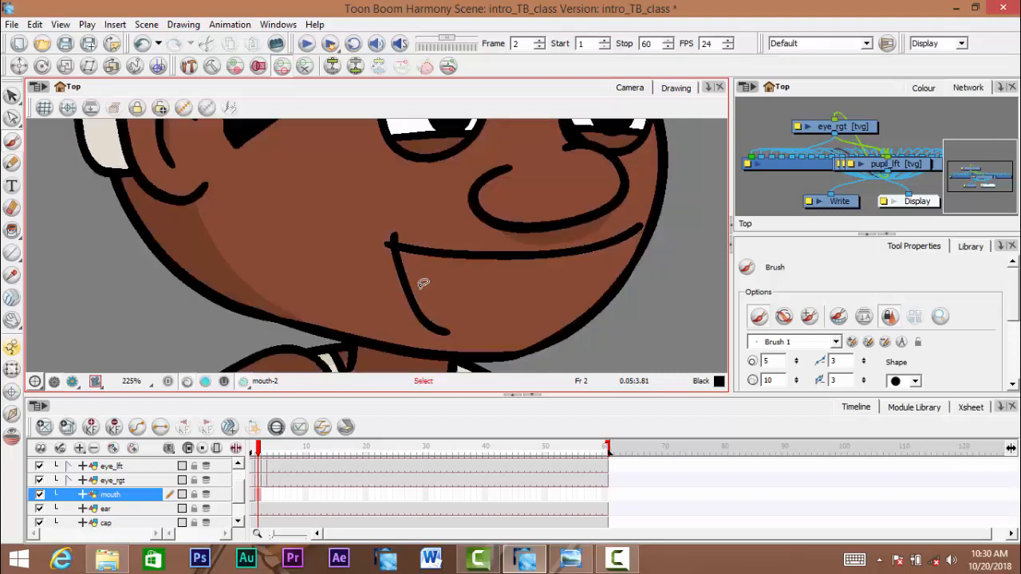
key("ctrl+z")
key("ctrl+z")
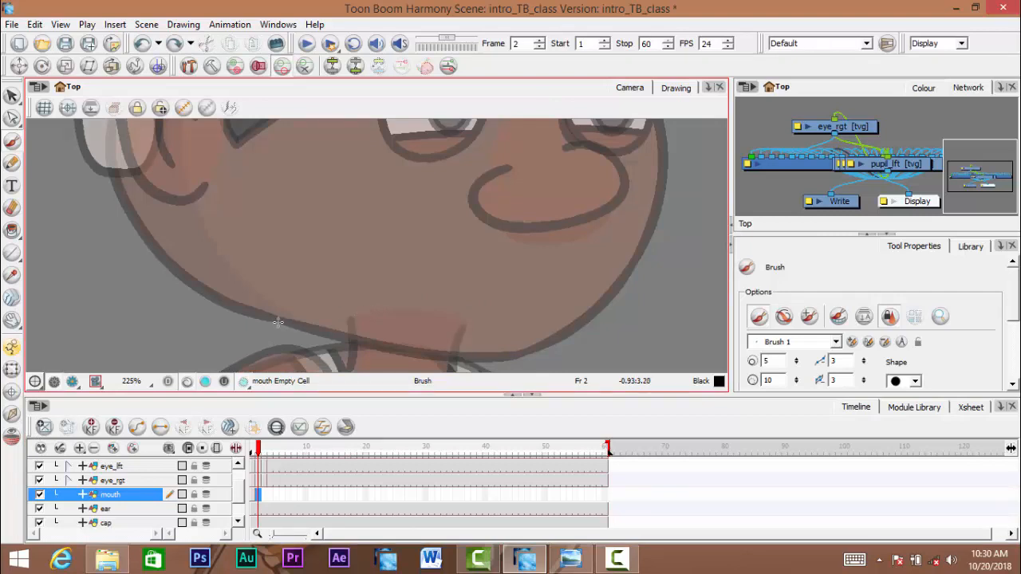
- Turn on onion skin to use the frame 1 mouth as a reference for the drawing on frame 2
key("space")
left_click_drag(324, 285, 306, 287)
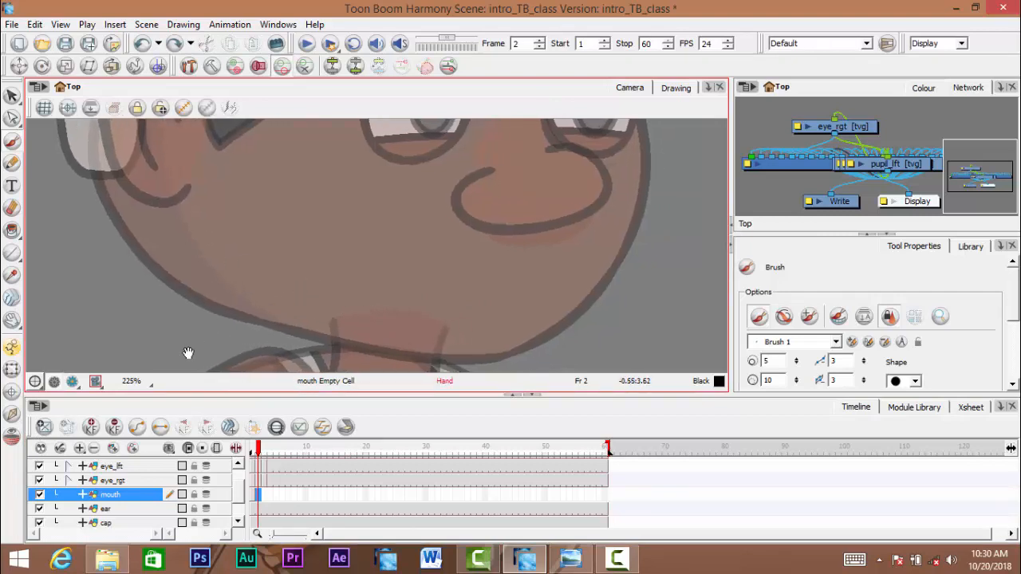
left_click(13, 438)
key("space")
left_click_drag(468, 247, 457, 239)
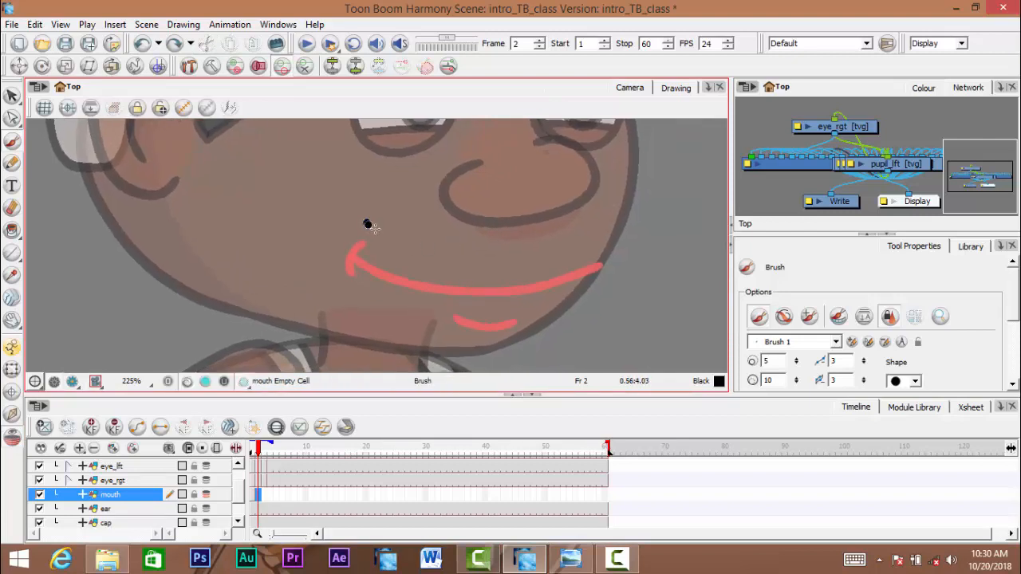
- Brush the upper lip curve of an open mouth on frame 2, just above the onion-skinned smile
mouse_move(367, 224)
left_mouse_down()
mouse_move(437, 246)
mouse_move(512, 247)
mouse_move(600, 229)
mouse_move(374, 228)
mouse_move(383, 283)
left_mouse_up()
key("space")
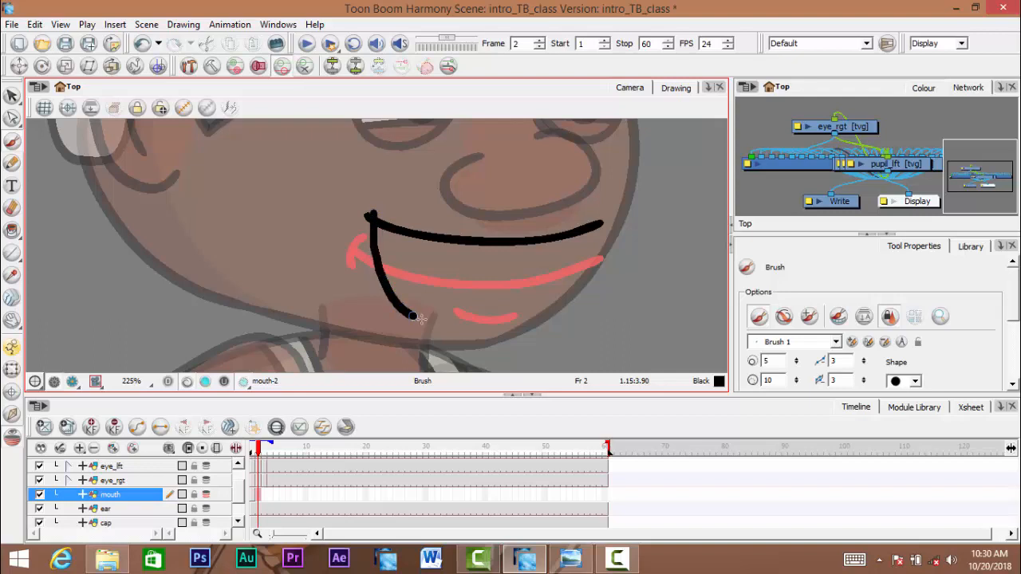
key("ctrl+z")
mouse_move(370, 214)
left_mouse_down()
mouse_move(380, 243)
mouse_move(430, 315)
left_mouse_up()
key("ctrl+z")
left_click_drag(584, 227, 585, 220)
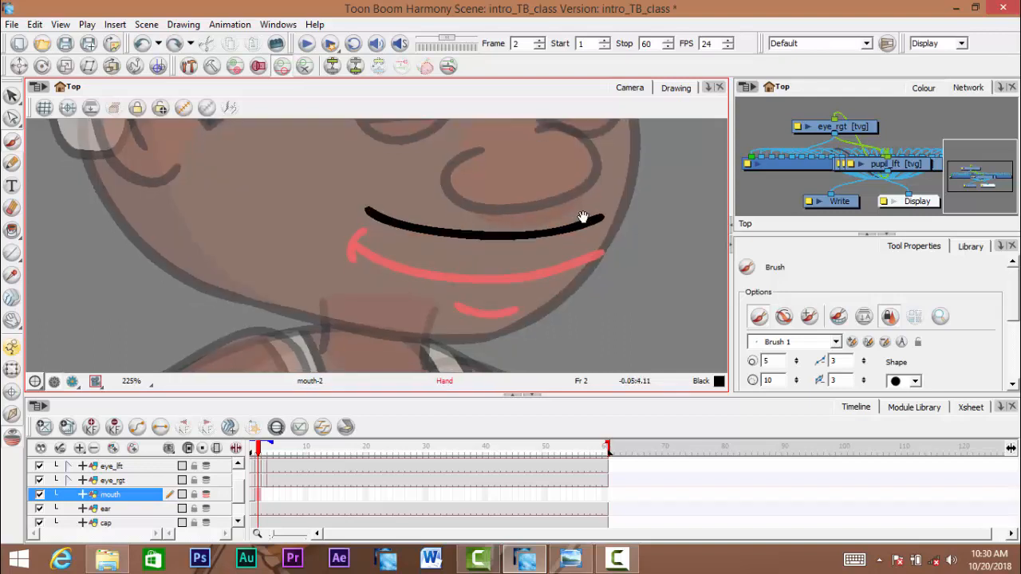
key("ctrl+z")
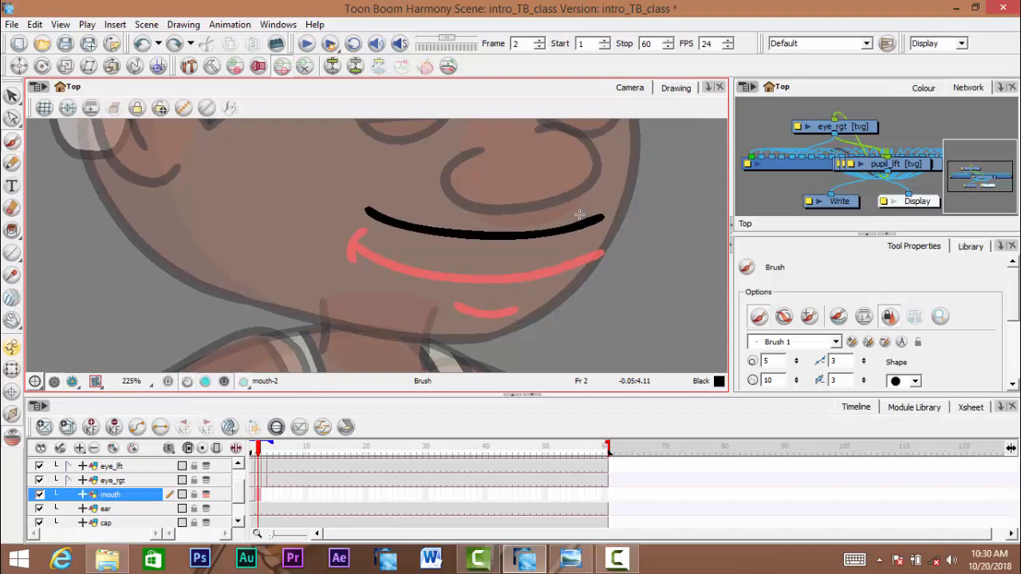
left_click_drag(375, 201, 399, 304)
key("ctrl+z")
left_click_drag(374, 203, 402, 277)
mouse_move(483, 319)
left_mouse_down()
mouse_move(516, 308)
mouse_move(550, 275)
left_mouse_up()
left_click_drag(592, 206, 565, 244)
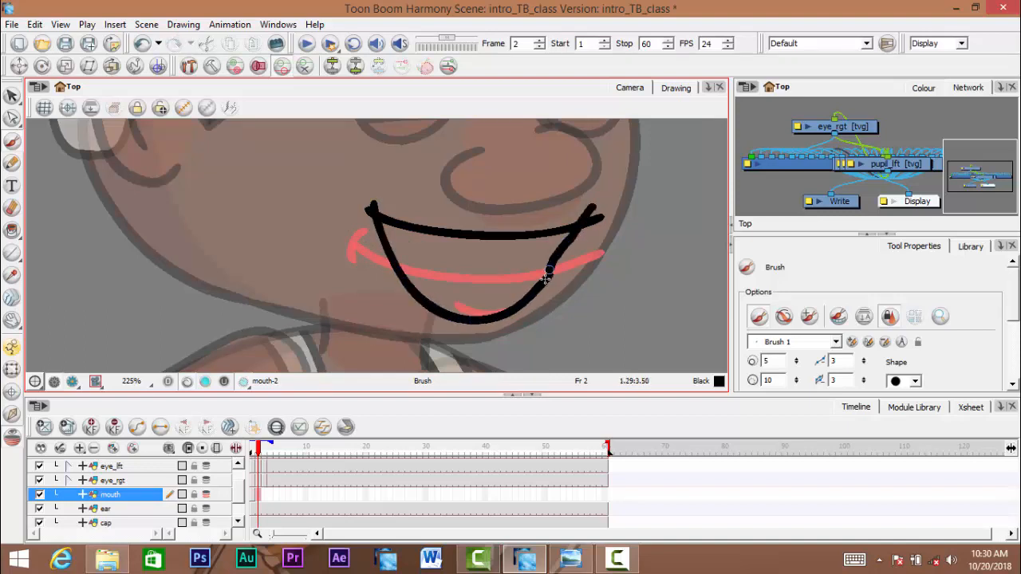
key("ctrl+z")
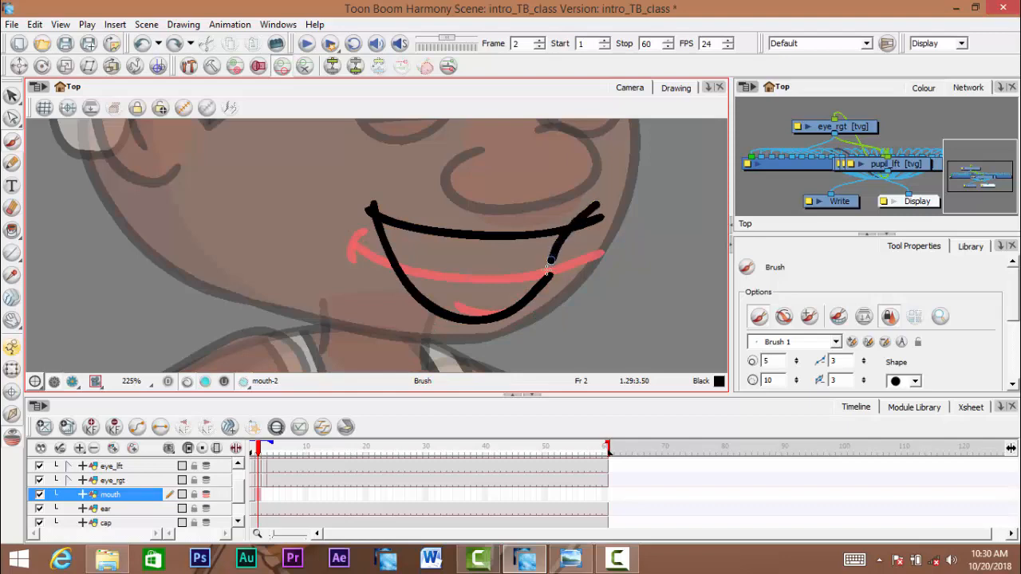
key("ctrl+z")
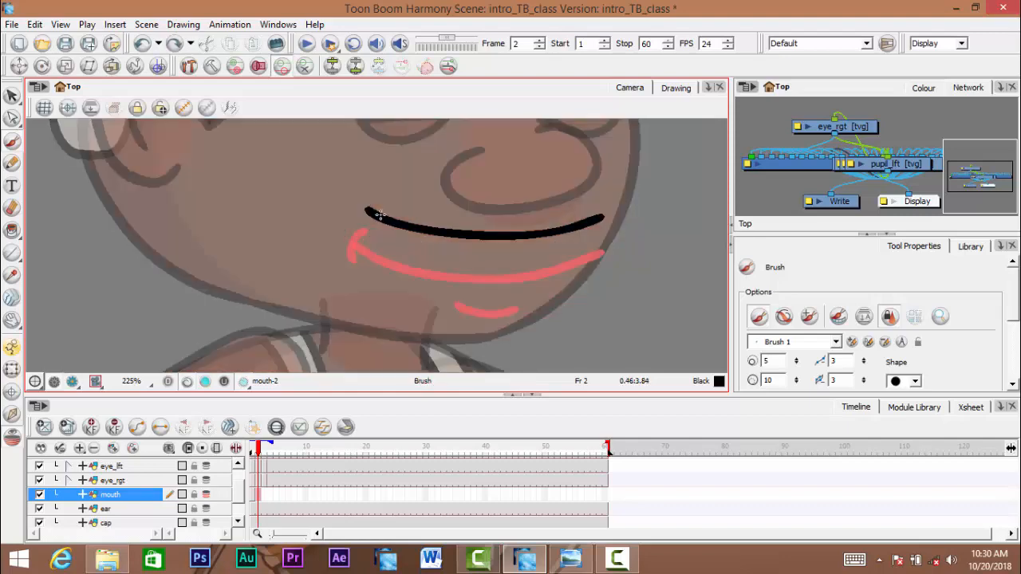
left_click_drag(377, 231, 389, 262)
key("ctrl+z")
- Brush the left and right sides of the open mouth on frame 2, running down from the ends of the upper lip curve
mouse_move(373, 198)
left_mouse_down()
mouse_move(389, 267)
mouse_move(387, 254)
mouse_move(421, 307)
mouse_move(443, 319)
left_mouse_up()
key("ctrl+z")
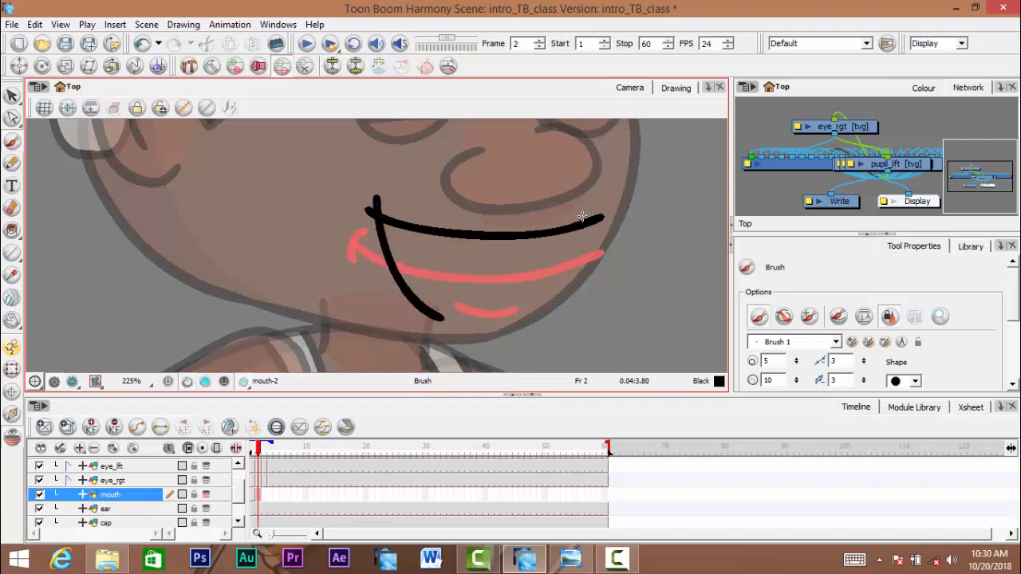
mouse_move(556, 278)
left_mouse_down()
mouse_move(500, 314)
mouse_move(437, 319)
left_mouse_up()
key("alt+s")
key("ctrl+z")
left_click_drag(573, 213, 554, 234)
key("ctrl+z")
left_click(572, 213)
key("alt+b")
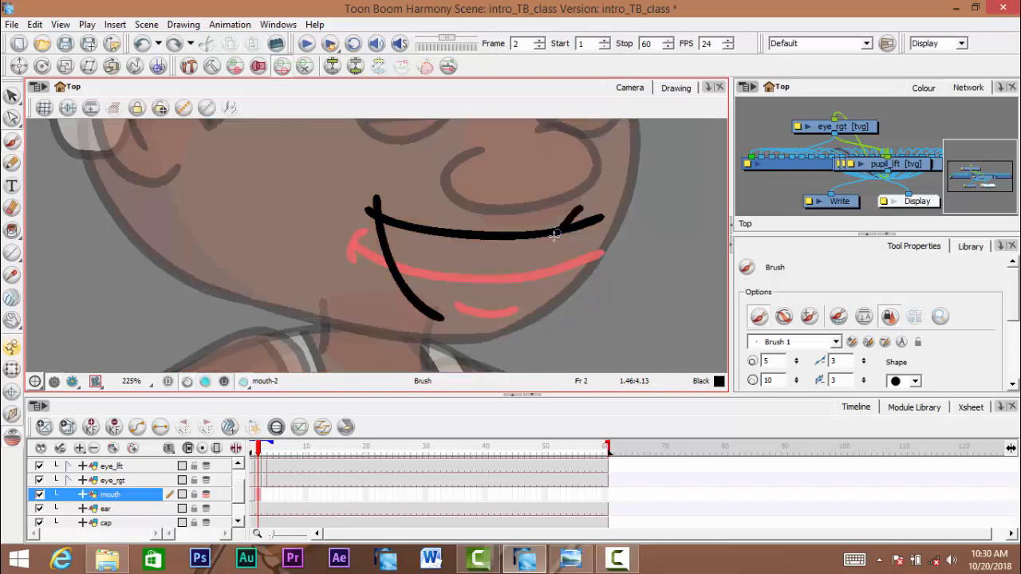
key("ctrl+z")
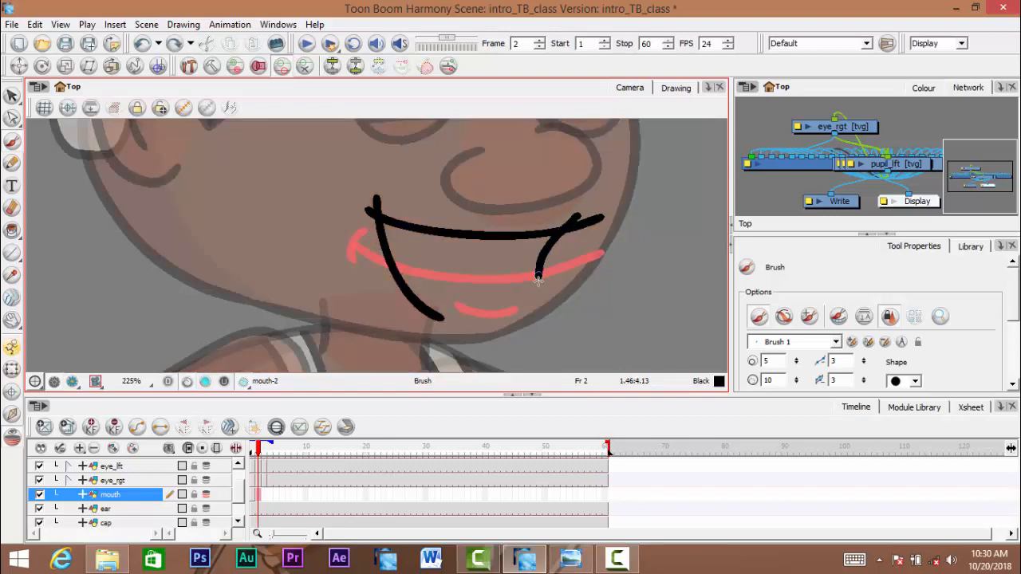
- Brush the bottom curve joining both sides to close the open-mouth outline on frame 2
left_click_drag(498, 314, 451, 320)
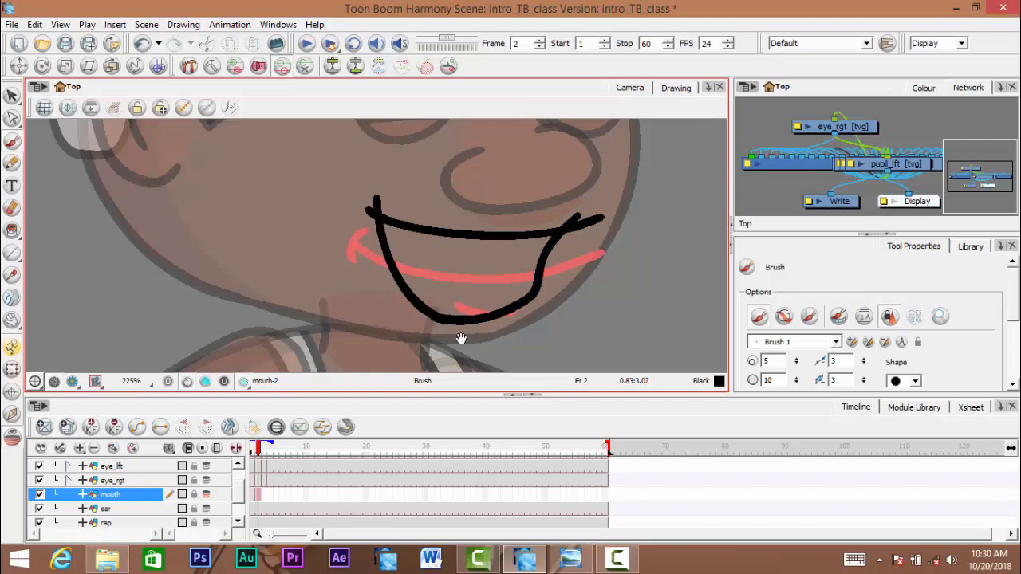
scroll(467, 344, "down", 3)
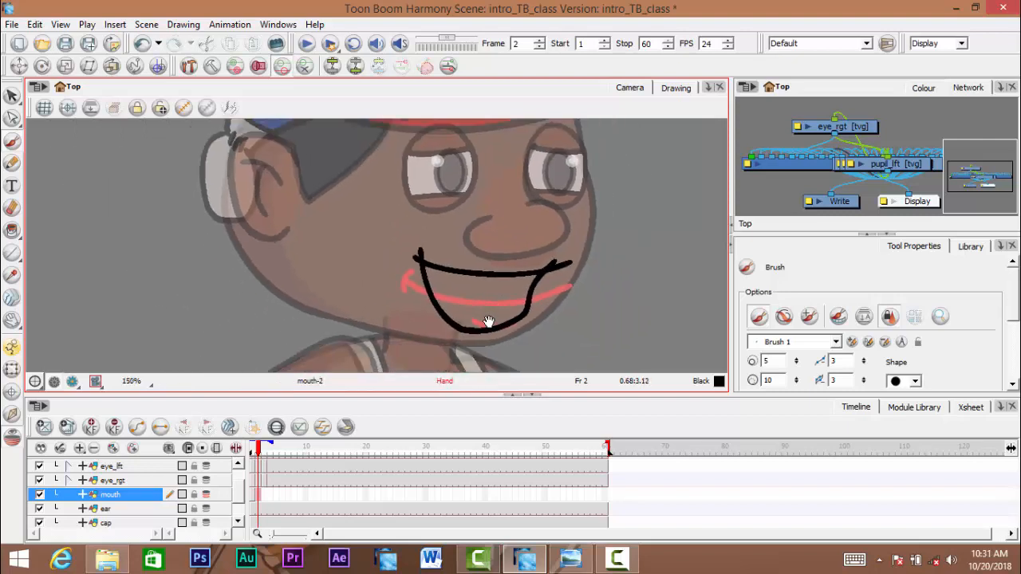
scroll(488, 321, "up", 2)
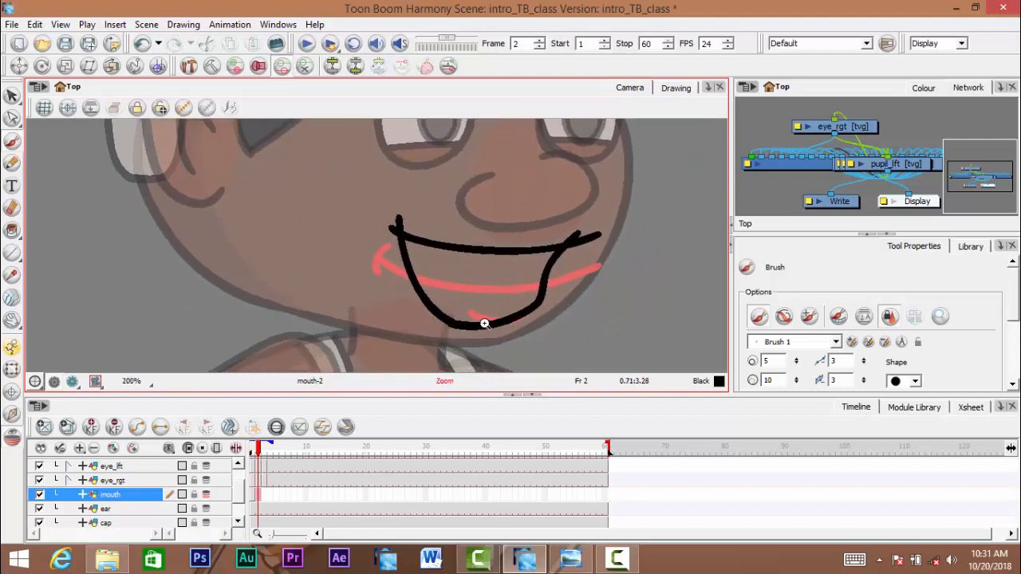
scroll(486, 322, "up", 1)
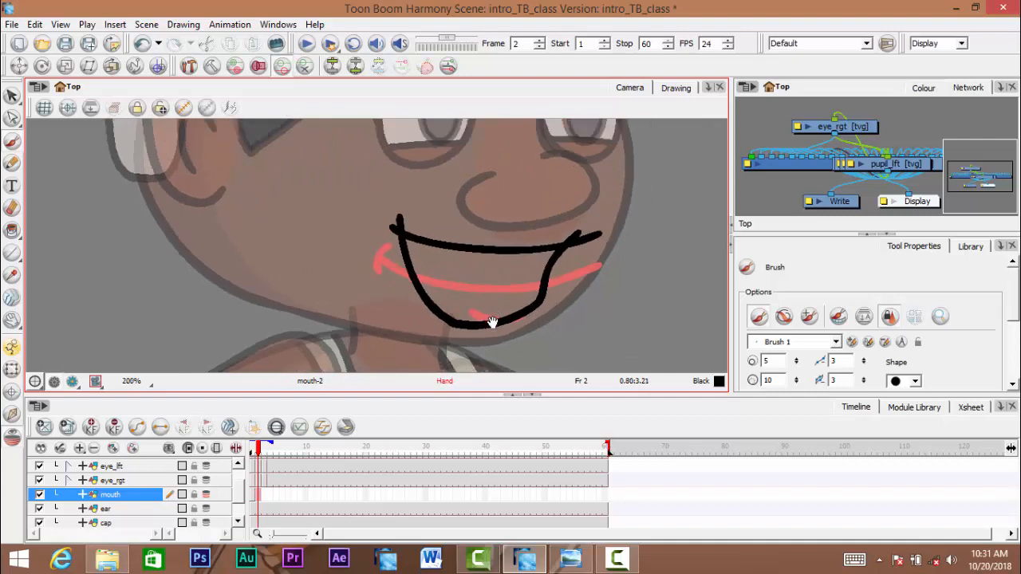
- Brush the curved lower edge of the upper teeth across the inside of the open mouth on frame 2
scroll(492, 322, "up", 1)
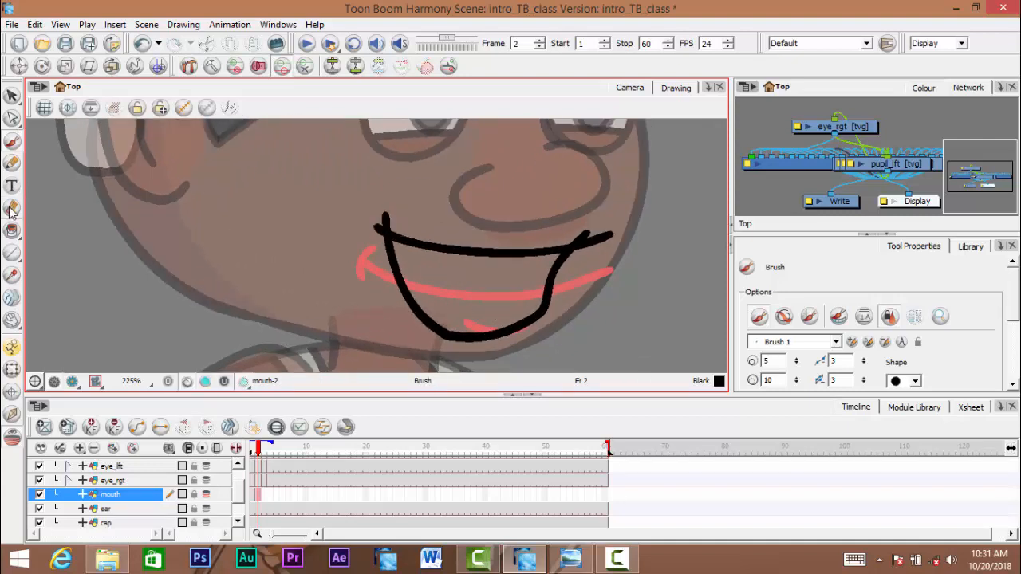
scroll(444, 279, "up", 1)
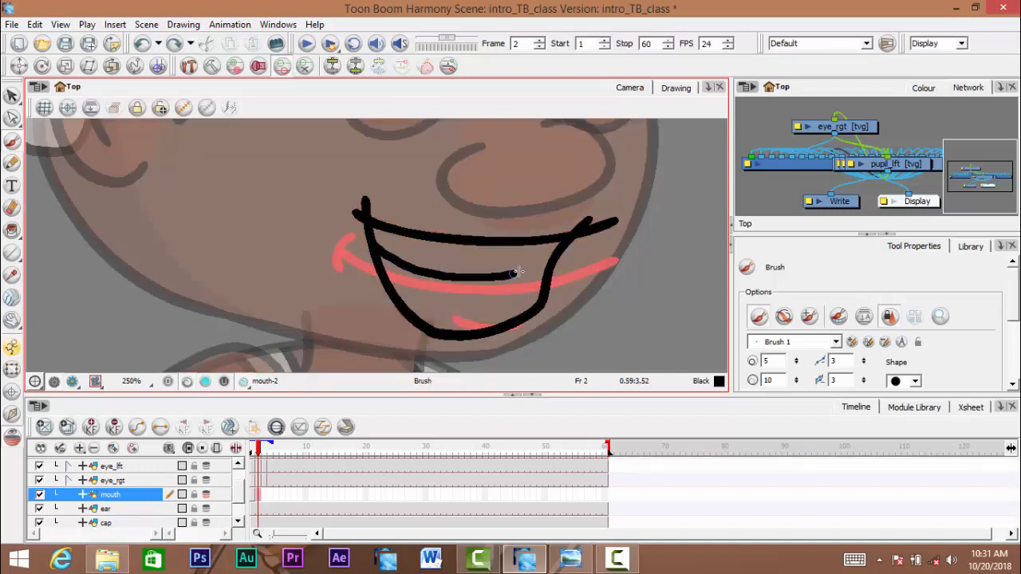
mouse_move(408, 262)
left_mouse_down()
mouse_move(435, 270)
mouse_move(539, 259)
left_mouse_up()
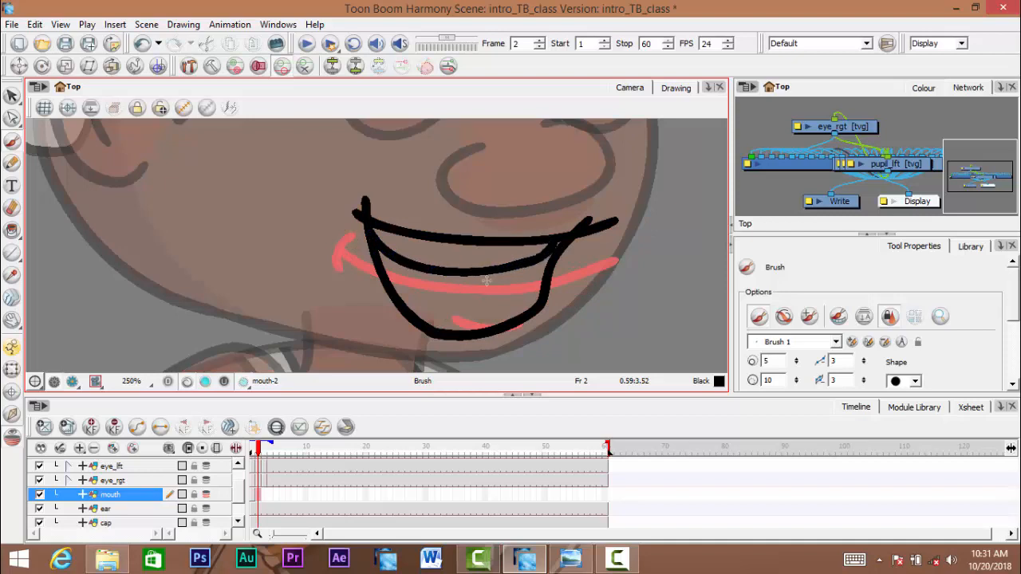
- Set the brush smoothing to 1 and brush the tongue's lower edge just above the bottom curve of the mouth
scroll(433, 301, "up", 1)
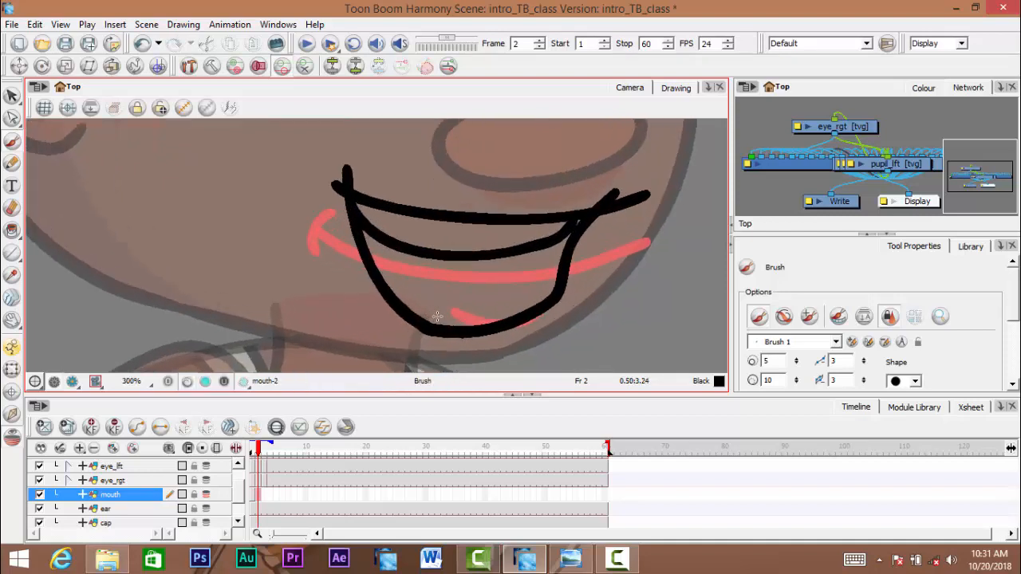
double_click(833, 362)
key("space")
left_click_drag(435, 309, 549, 290)
key("ctrl+z")
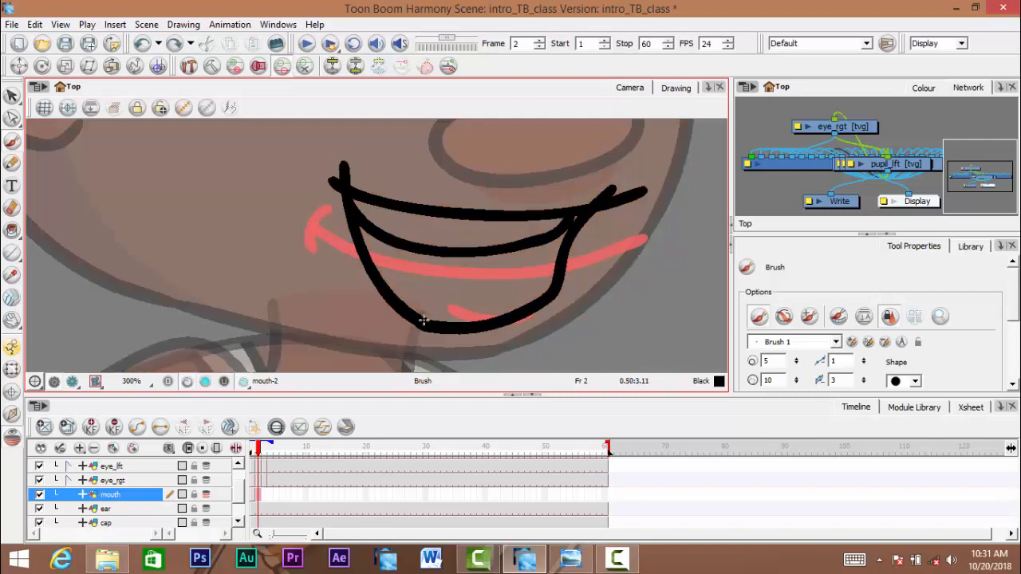
left_click_drag(424, 320, 531, 300)
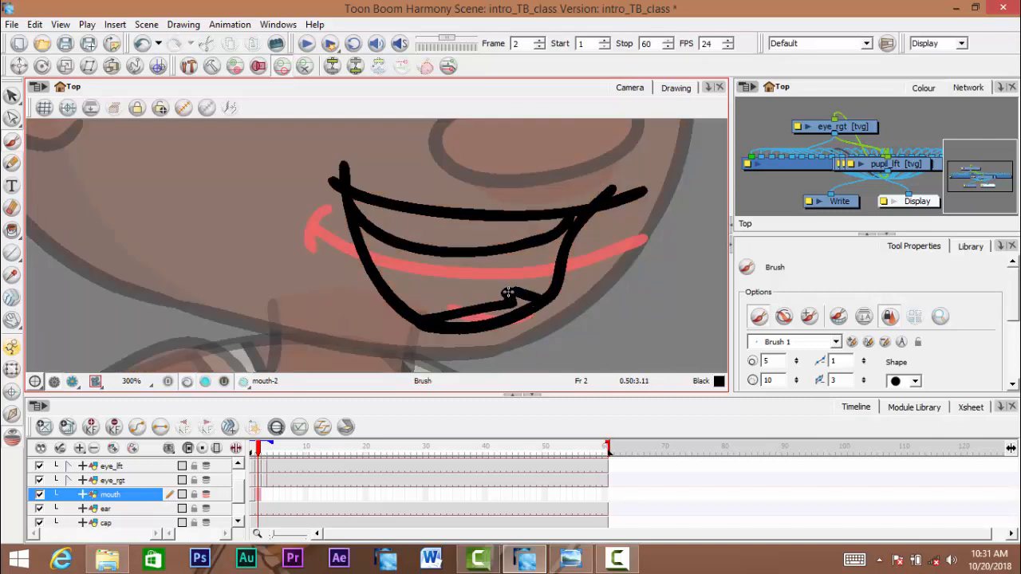
- Brush the tongue's two-humped upper contour across the lower part of the open mouth
mouse_move(386, 288)
left_mouse_down()
mouse_move(416, 279)
mouse_move(468, 294)
left_mouse_up()
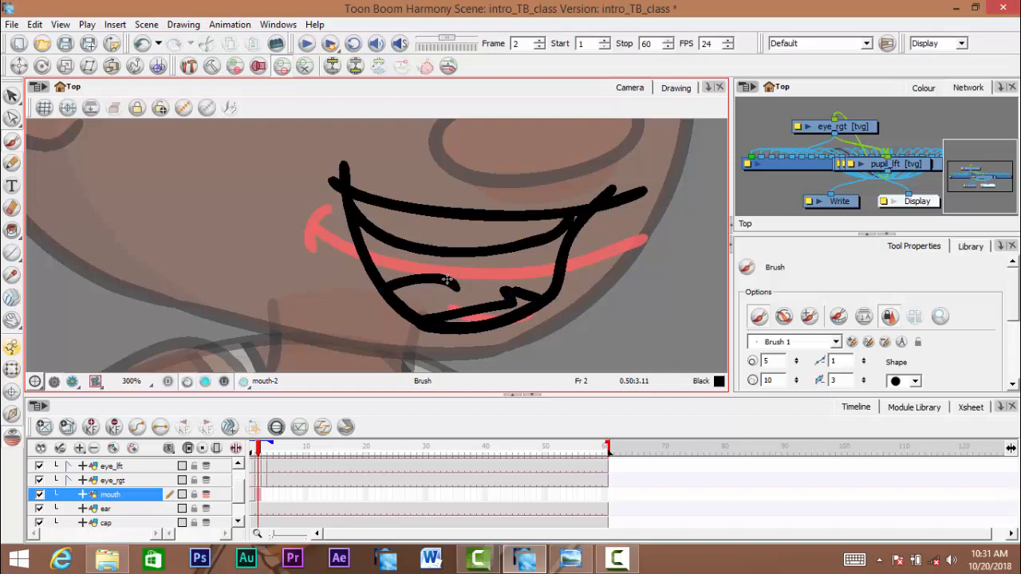
scroll(516, 301, "down", 1)
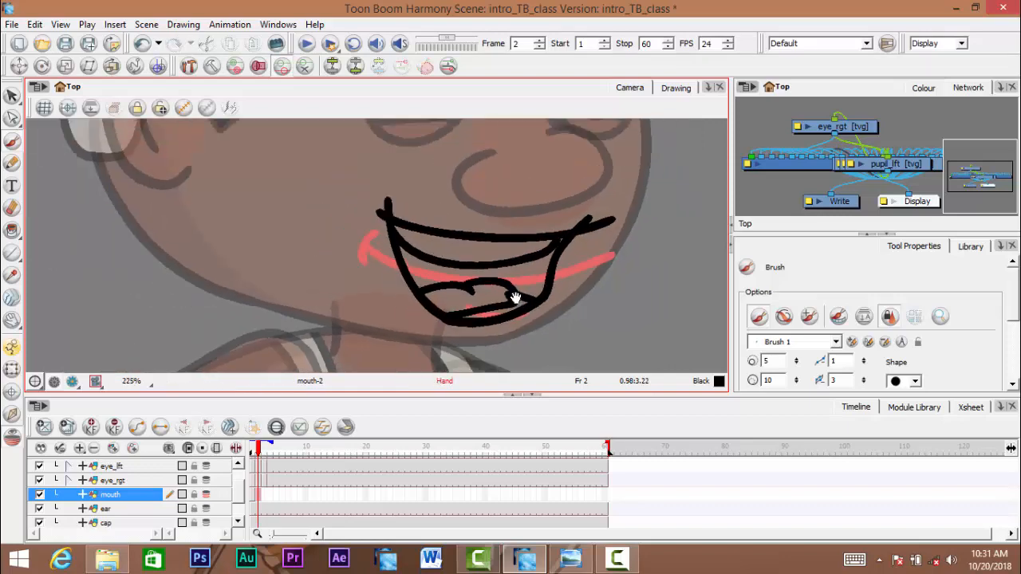
scroll(509, 279, "up", 1)
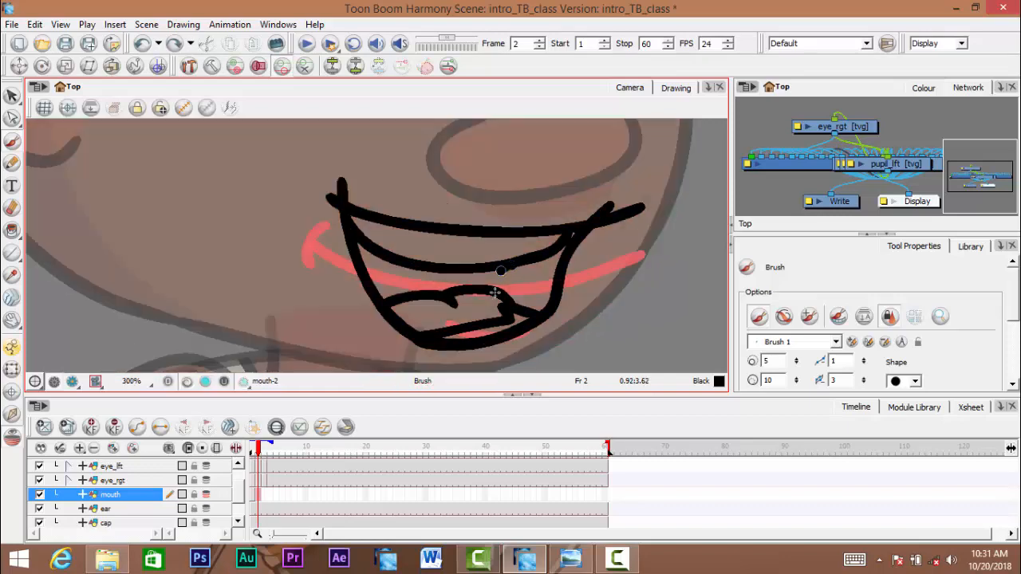
scroll(497, 317, "down", 2)
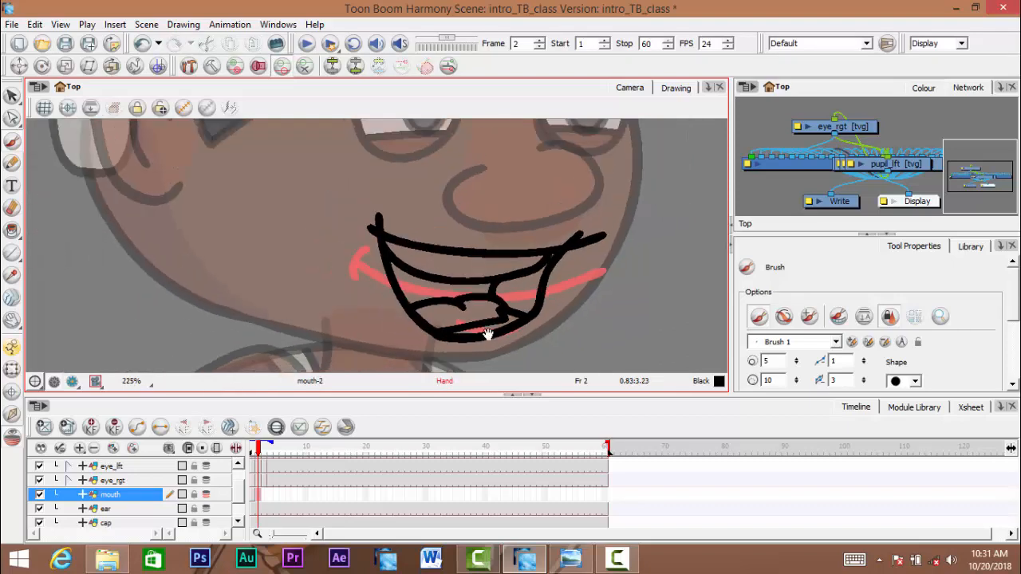
left_click_drag(488, 347, 488, 338)
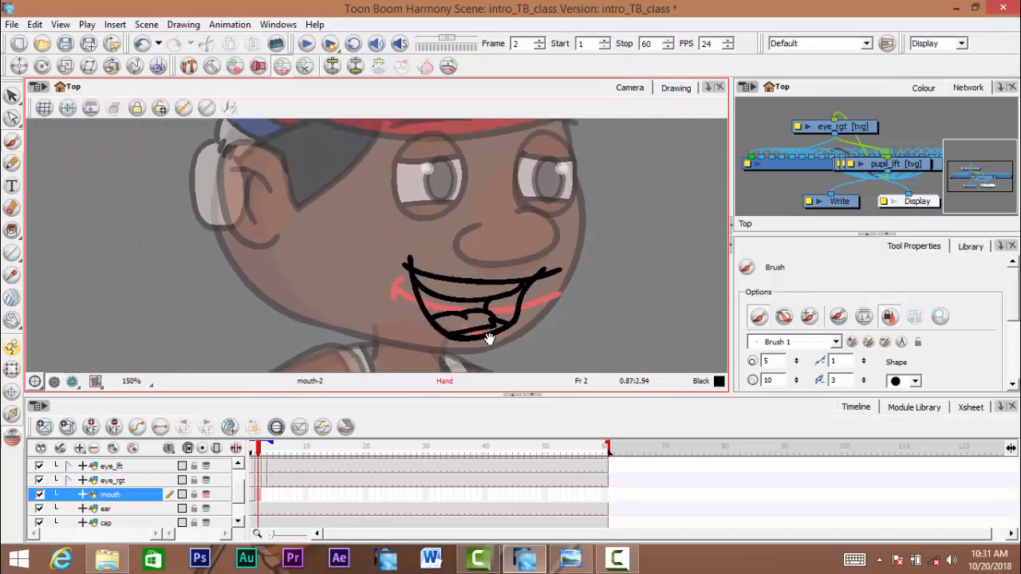
scroll(480, 330, "up", 1)
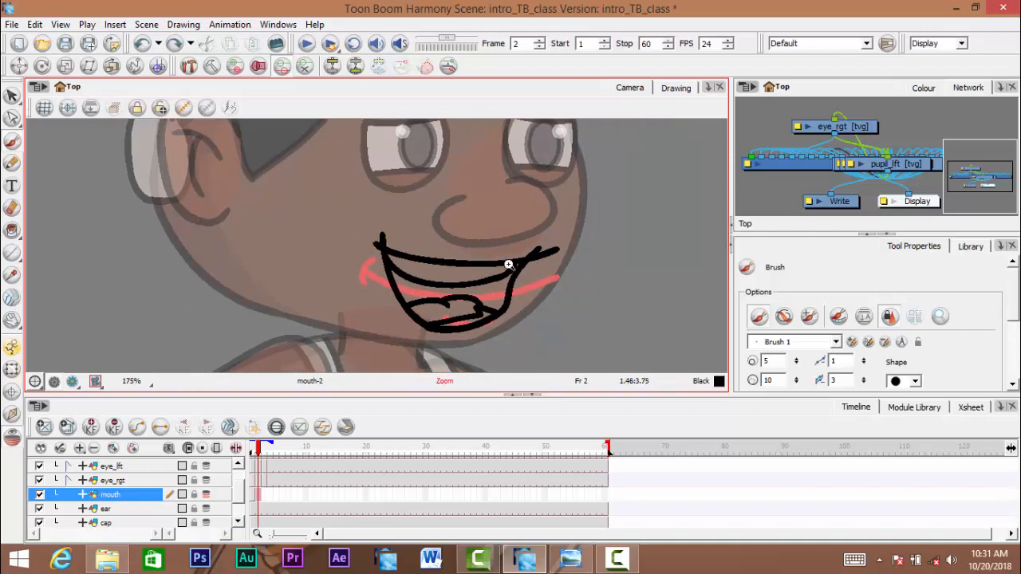
- Reshape the right end of the teeth line with the Contour Editor, pulling its edge away from the mouth's right side line
mouse_move(508, 264)
left_mouse_down()
mouse_move(544, 270)
mouse_move(533, 245)
left_mouse_up()
scroll(533, 276, "down", 10)
scroll(533, 271, "up", 5)
left_click_drag(391, 259, 422, 260)
key("alt+q")
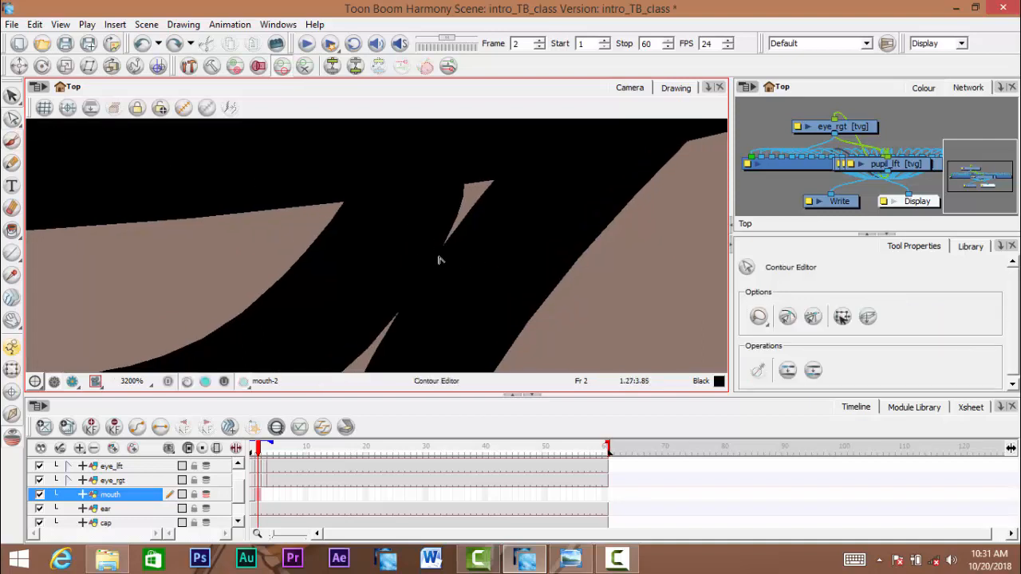
mouse_move(445, 253)
left_mouse_down()
mouse_move(380, 231)
mouse_move(341, 254)
left_mouse_up()
left_click_drag(438, 248, 427, 246)
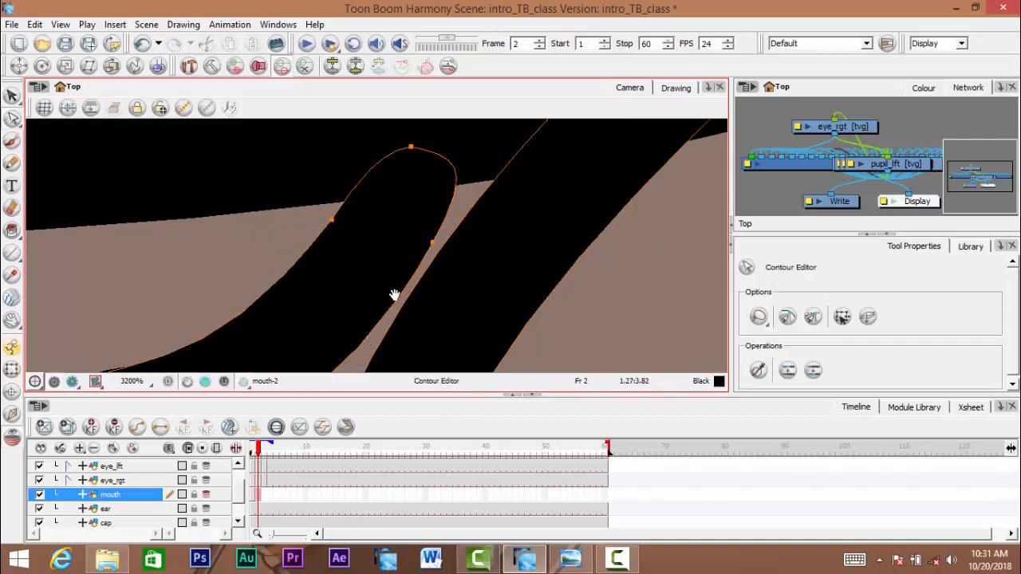
scroll(393, 291, "down", 3)
left_click_drag(393, 290, 462, 227)
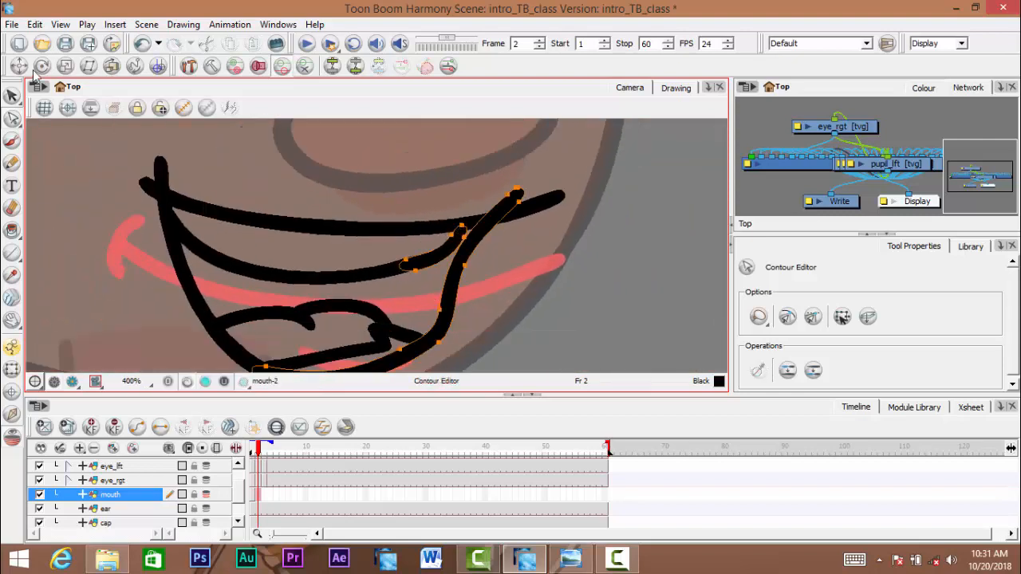
- Trim the overshooting line ends at both corners of the mouth with the Cutter
left_click_drag(12, 96, 53, 112)
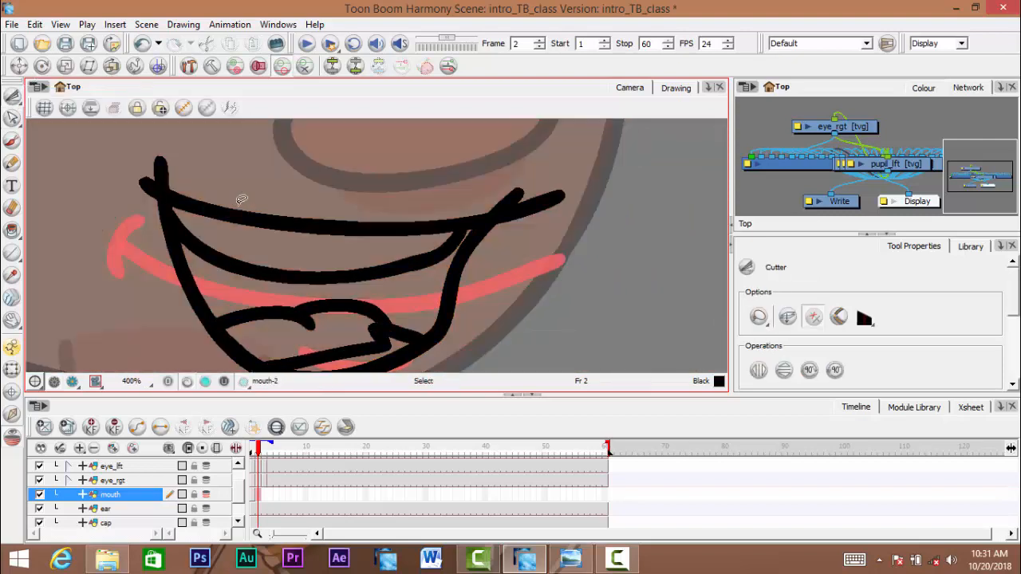
left_click_drag(158, 156, 97, 312)
left_click_drag(541, 184, 513, 369)
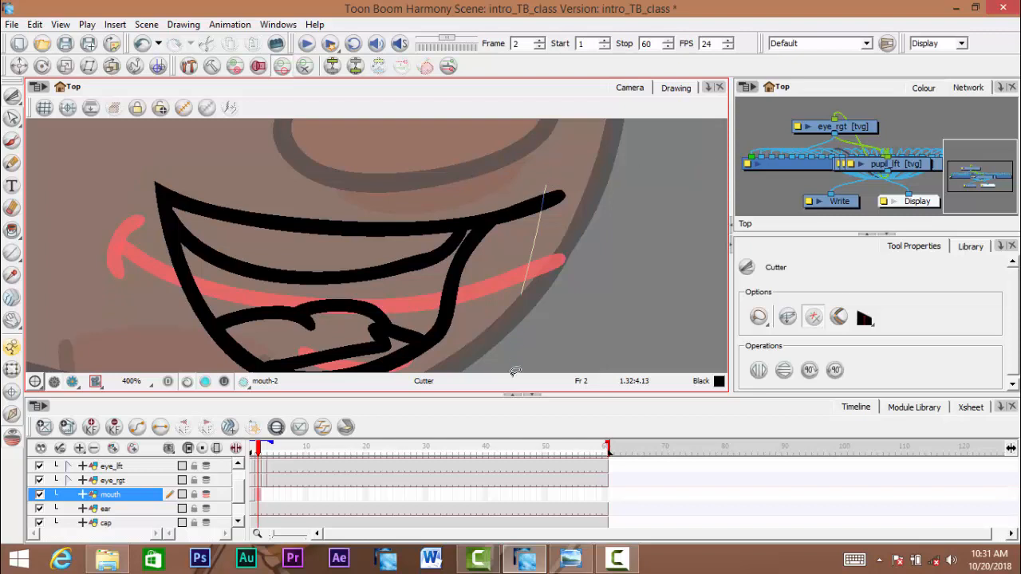
scroll(466, 319, "down", 1)
mouse_move(467, 319)
left_mouse_down()
mouse_move(495, 274)
mouse_move(540, 330)
left_mouse_up()
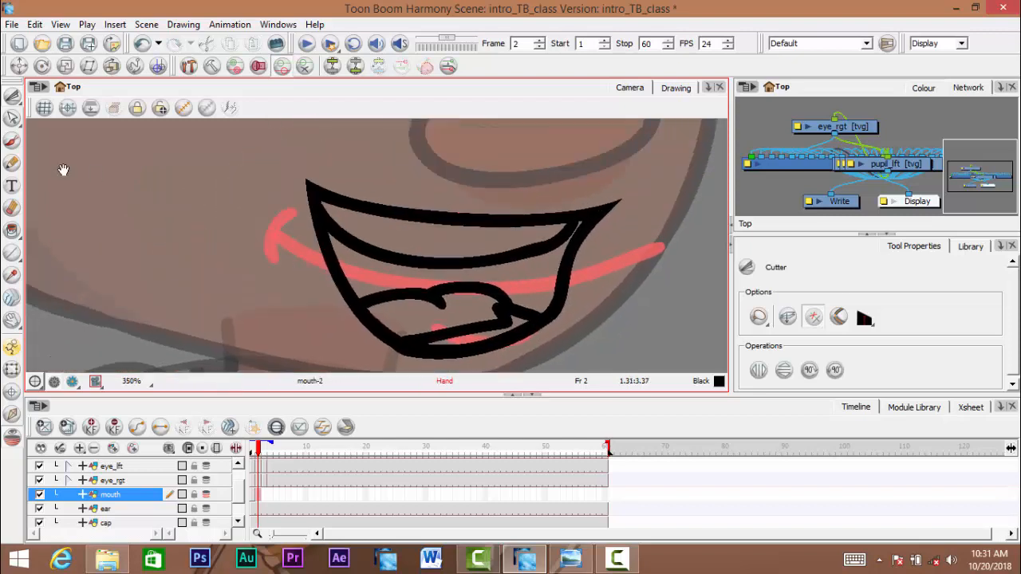
- Brush a short curved crease mark beside each corner of the open mouth
left_click(12, 142)
mouse_move(302, 165)
left_mouse_down()
mouse_move(299, 216)
mouse_move(279, 199)
left_mouse_up()
mouse_move(609, 194)
left_mouse_down()
mouse_move(577, 190)
mouse_move(606, 209)
left_mouse_up()
scroll(523, 259, "down", 2)
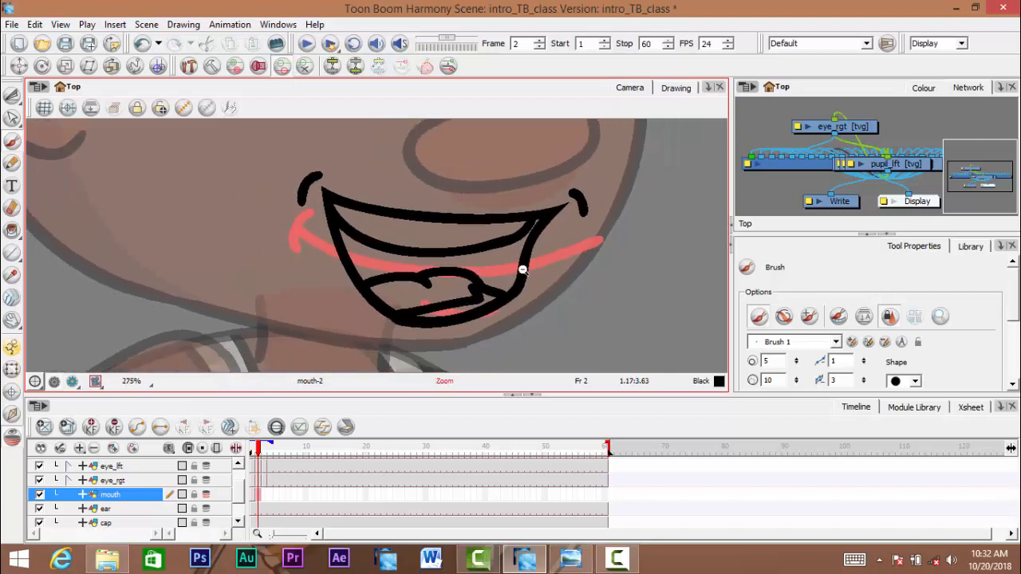
scroll(520, 274, "down", 2)
left_click_drag(494, 303, 501, 285)
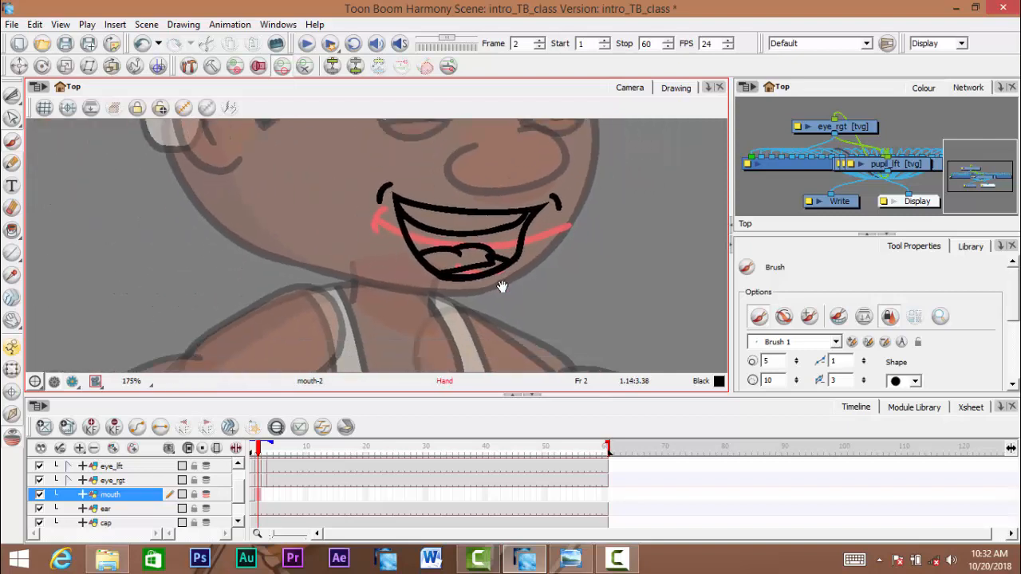
scroll(515, 272, "up", 1)
left_click_drag(495, 231, 503, 256)
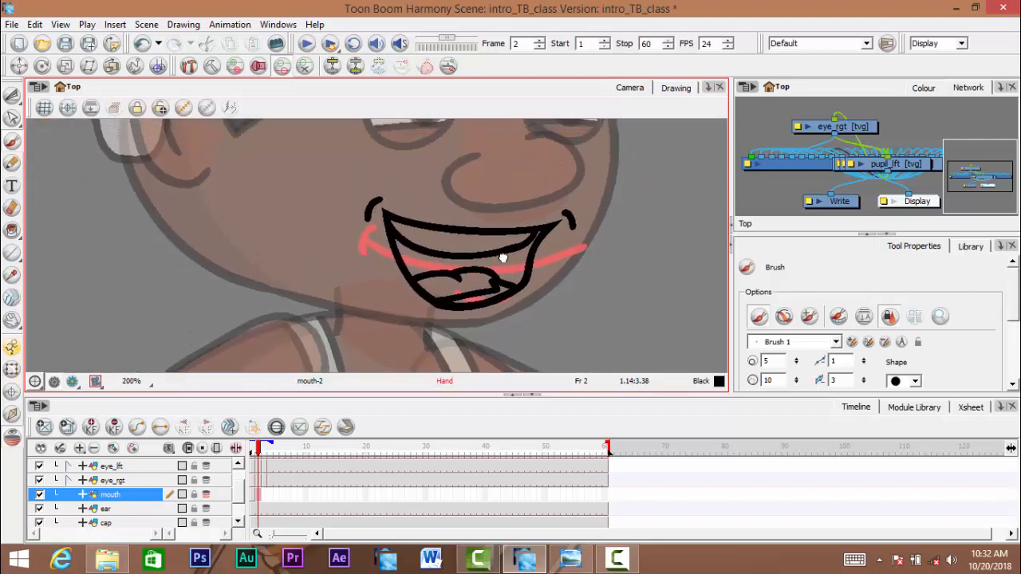
- Switch to the Drawing view, turn on the light table and frame the mouth closely
left_click(14, 96)
left_click(14, 105)
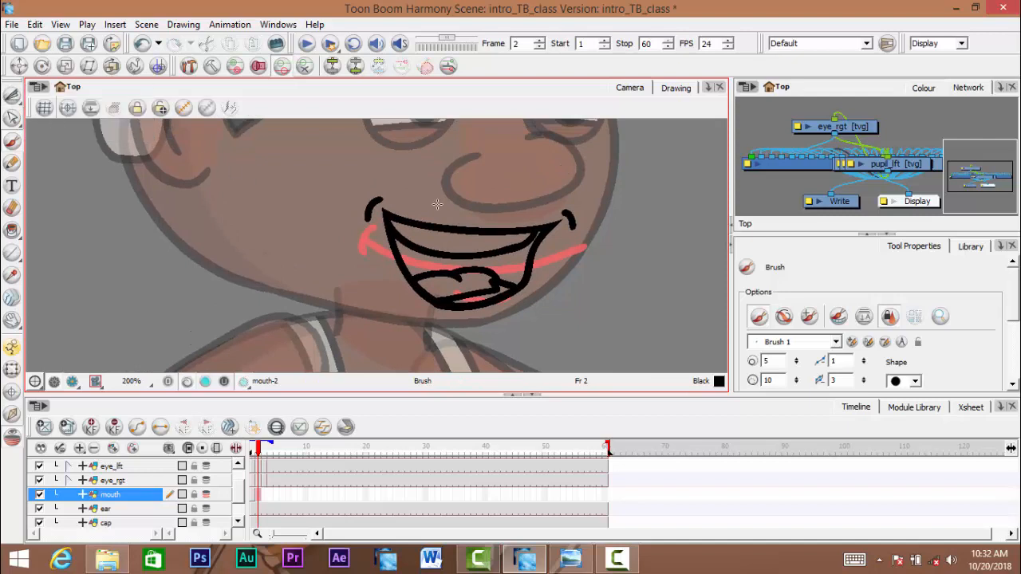
left_click(679, 89)
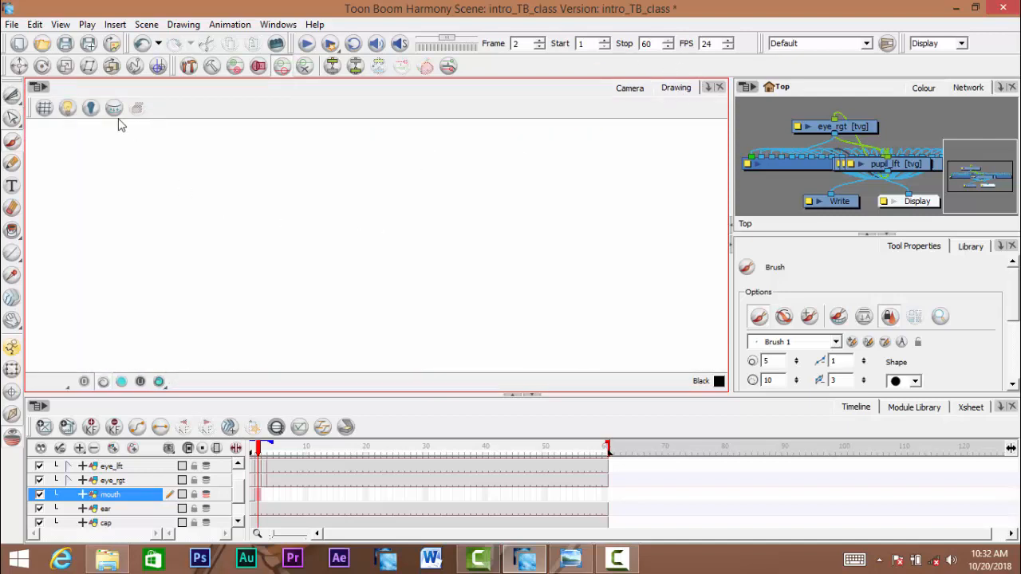
left_click(68, 110)
key("space")
left_click_drag(385, 208, 385, 238)
key("ctrl+space")
left_click(386, 237)
left_click(390, 234)
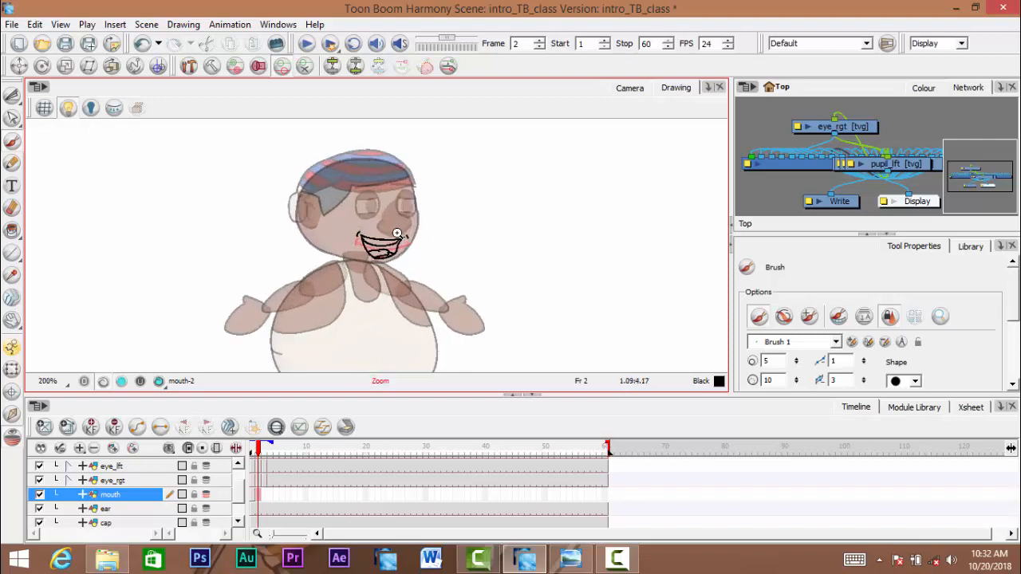
left_click(393, 233)
left_click(394, 233)
left_click(395, 232)
left_click(395, 232)
key("space")
mouse_move(364, 278)
left_mouse_down()
mouse_move(409, 231)
mouse_move(369, 284)
left_mouse_up()
left_click(410, 231)
left_click(411, 232)
left_click(414, 243, "alt")
key("space")
- Select all the mouth strokes on frame 2 and flatten them into a single shape
left_click(13, 99)
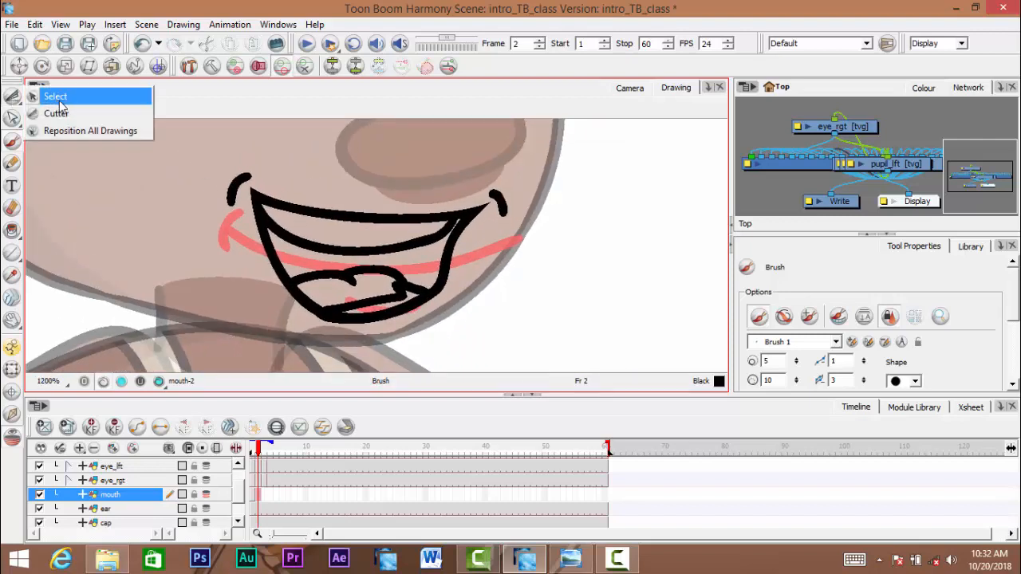
left_click(60, 98)
key("space")
left_click_drag(335, 226, 347, 233)
mouse_move(364, 118)
left_mouse_down()
mouse_move(422, 151)
mouse_move(373, 121)
left_mouse_up()
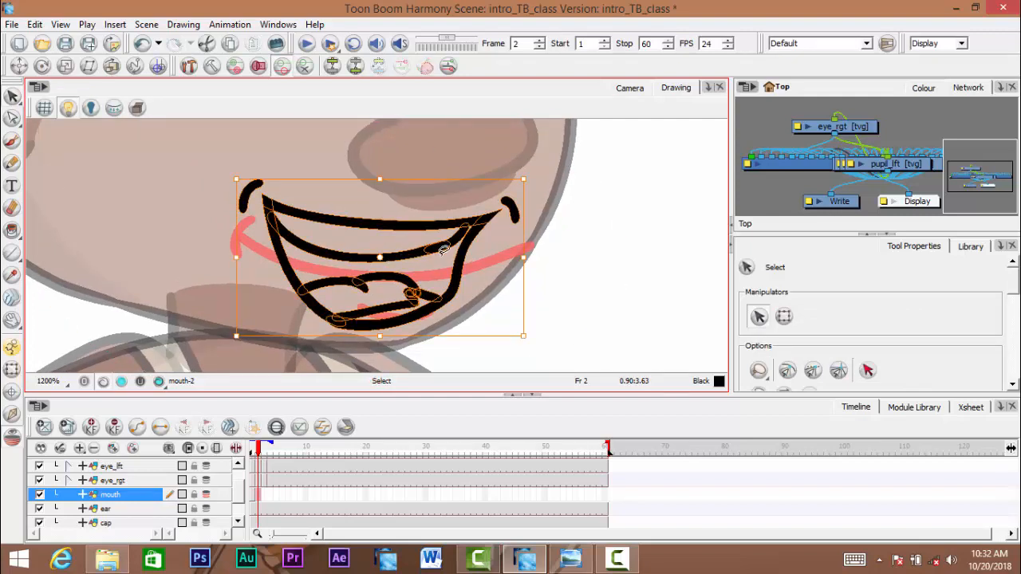
key("alt+shift+f")
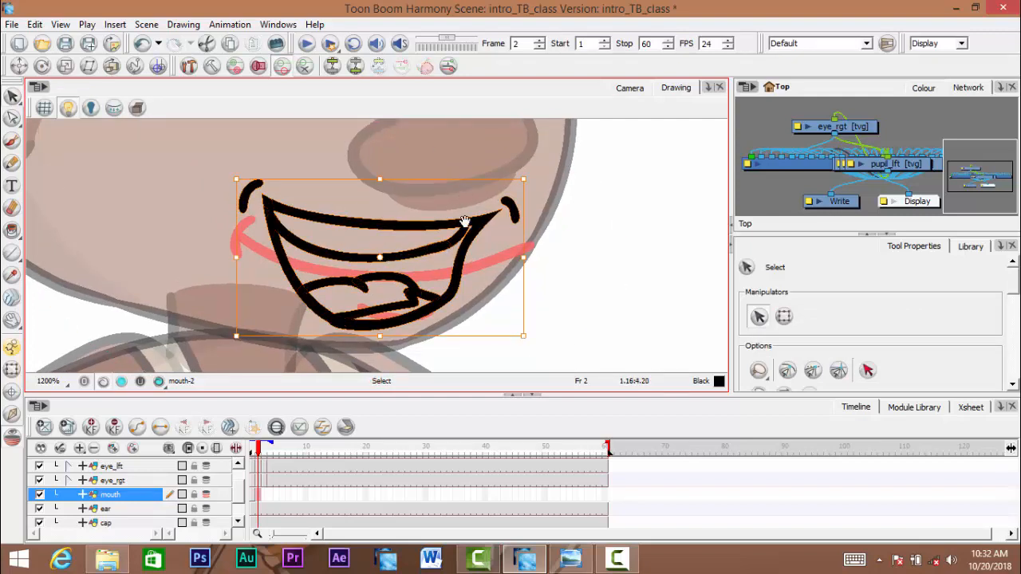
key("space")
mouse_move(446, 296)
left_mouse_down()
mouse_move(455, 280)
mouse_move(452, 289)
mouse_move(428, 280)
mouse_move(449, 314)
mouse_move(422, 327)
mouse_move(436, 291)
mouse_move(448, 319)
left_mouse_up()
key("space")
scroll(452, 308, "down", 2)
scroll(452, 322, "up", 2)
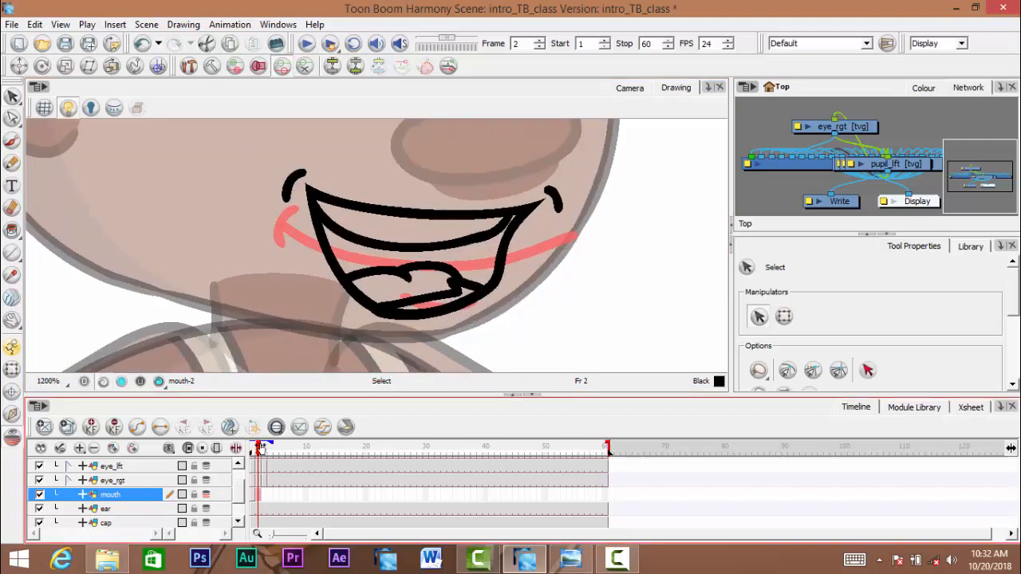
- Go to the empty frame 3 of the mouth layer and activate the Brush tool
left_click_drag(258, 449, 267, 453)
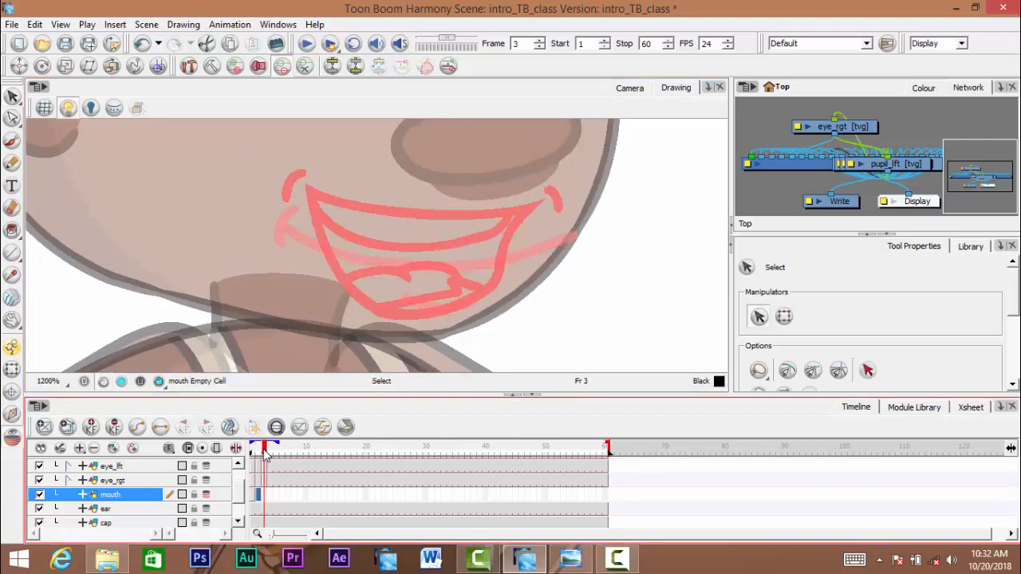
left_click(12, 140)
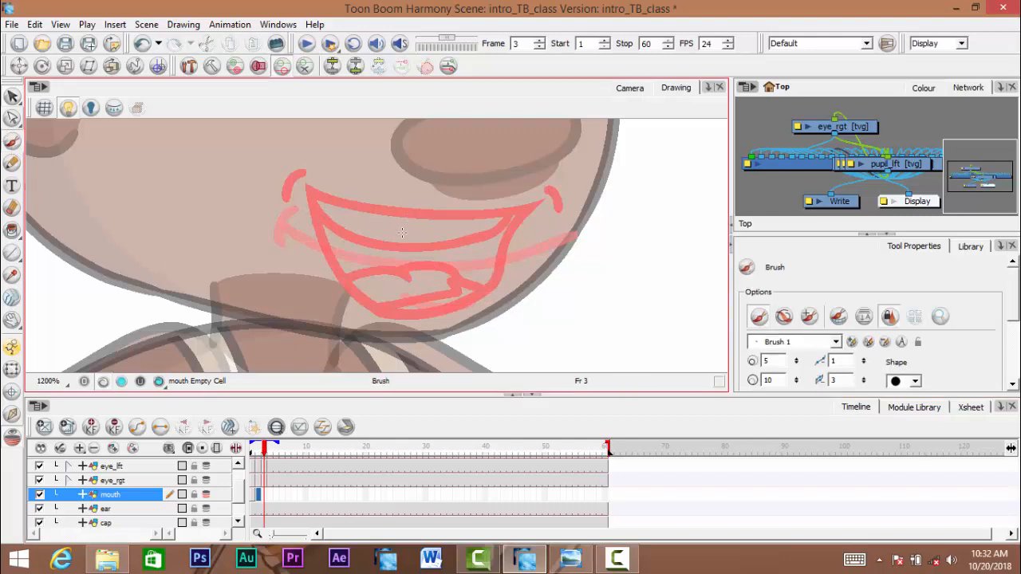
scroll(423, 257, "up", 3)
scroll(413, 244, "down", 1)
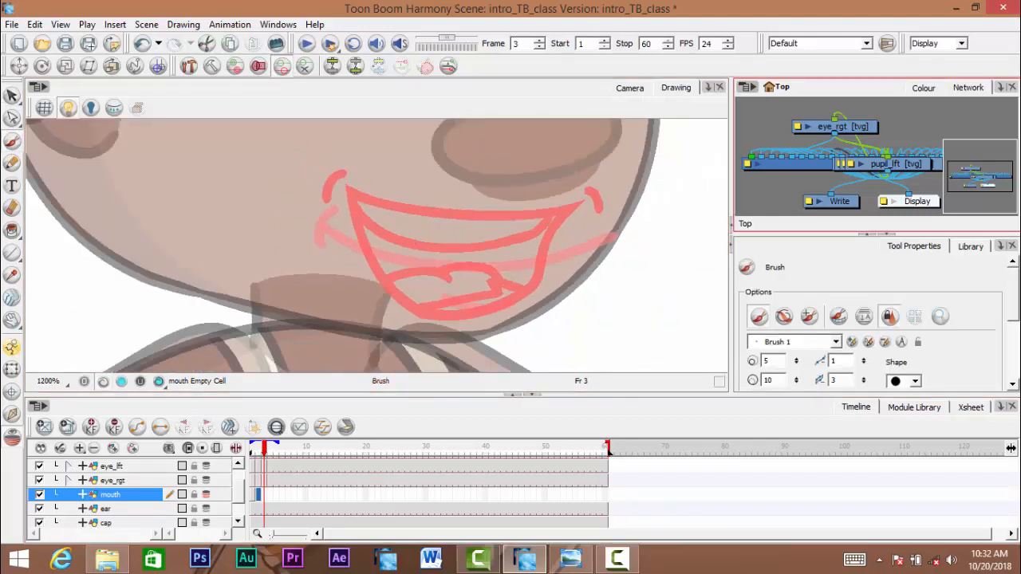
- Switch to the Phonemes chart in Windows Photo Viewer, examine the mouth shapes, and move its window away from the drawing area
key("alt+Tab")
left_click_drag(852, 173, 522, 86)
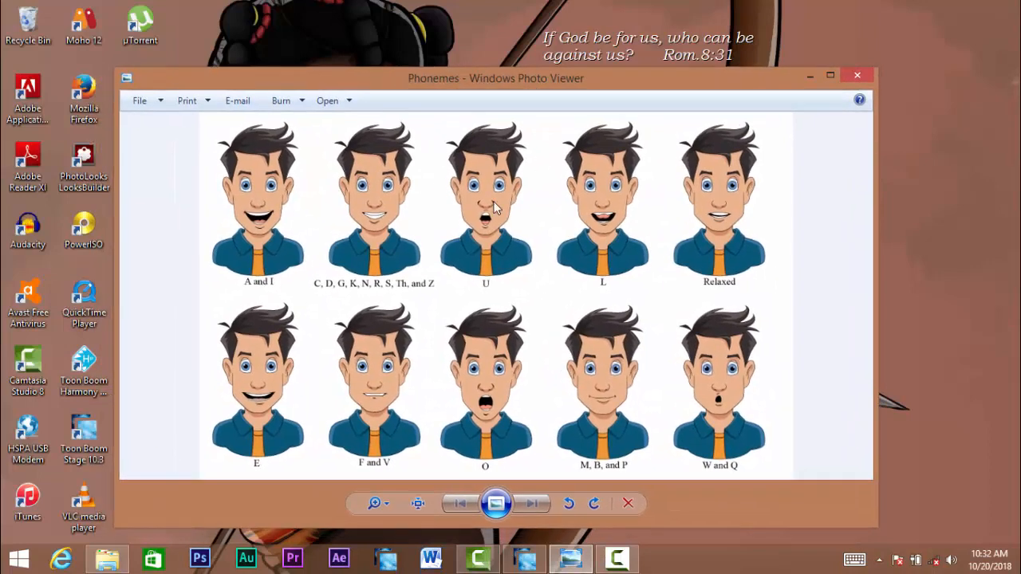
left_click(524, 558)
left_click(570, 558)
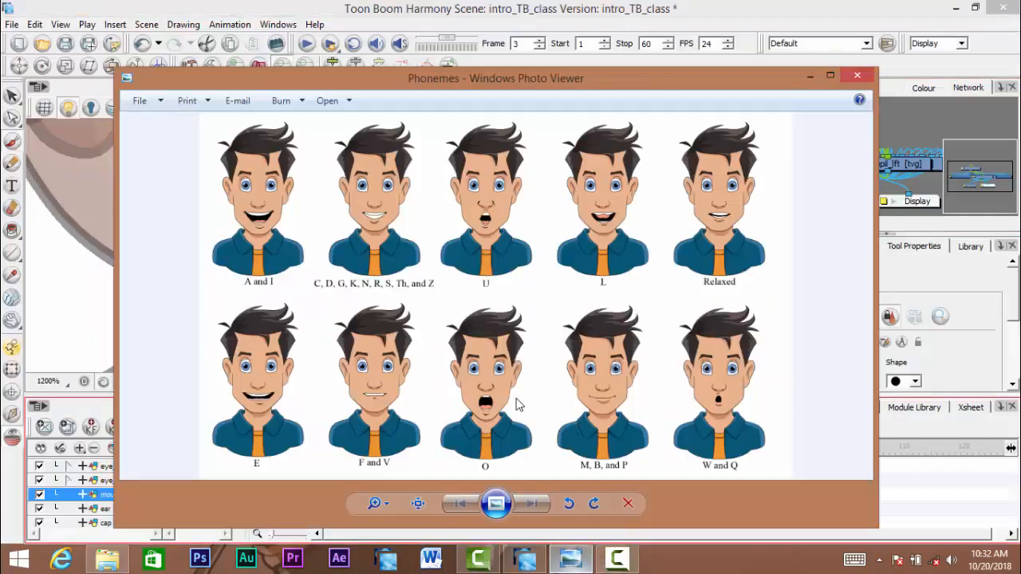
right_click(543, 83)
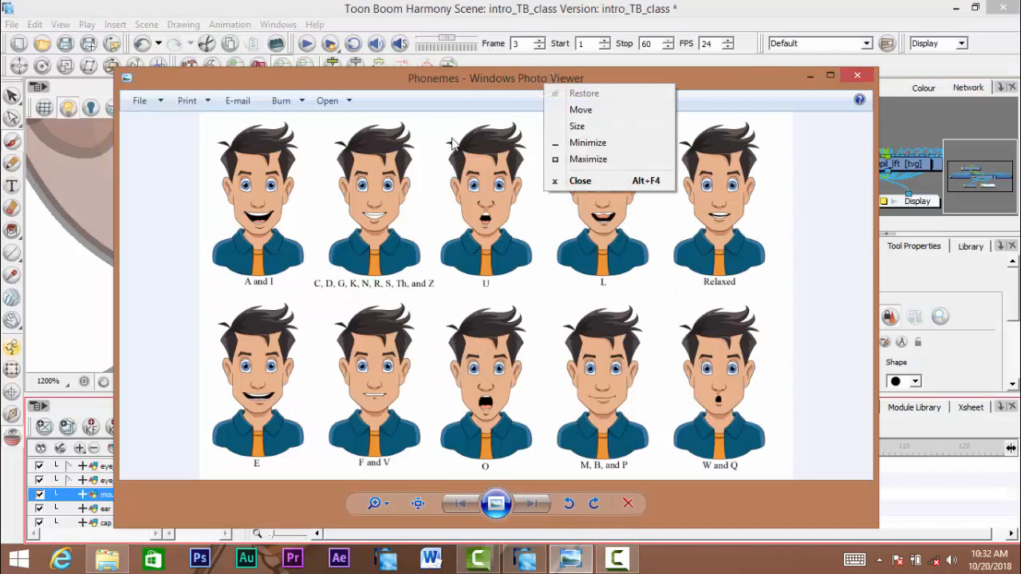
left_click_drag(488, 80, 1019, 112)
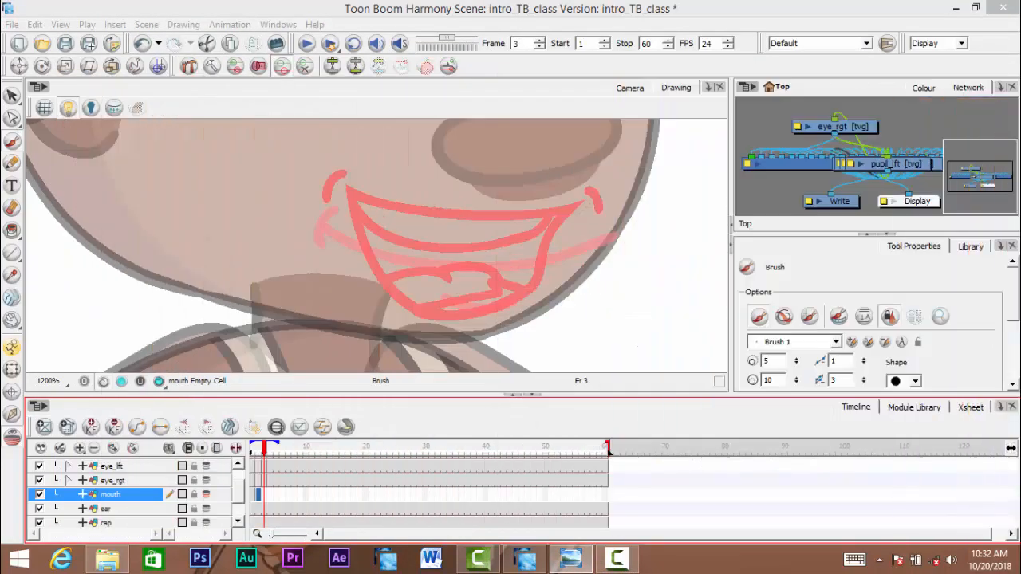
- Return to frame 2 of the mouth layer, select the whole open mouth drawing and scale it down slightly, repositioning it on the face
left_click(443, 239)
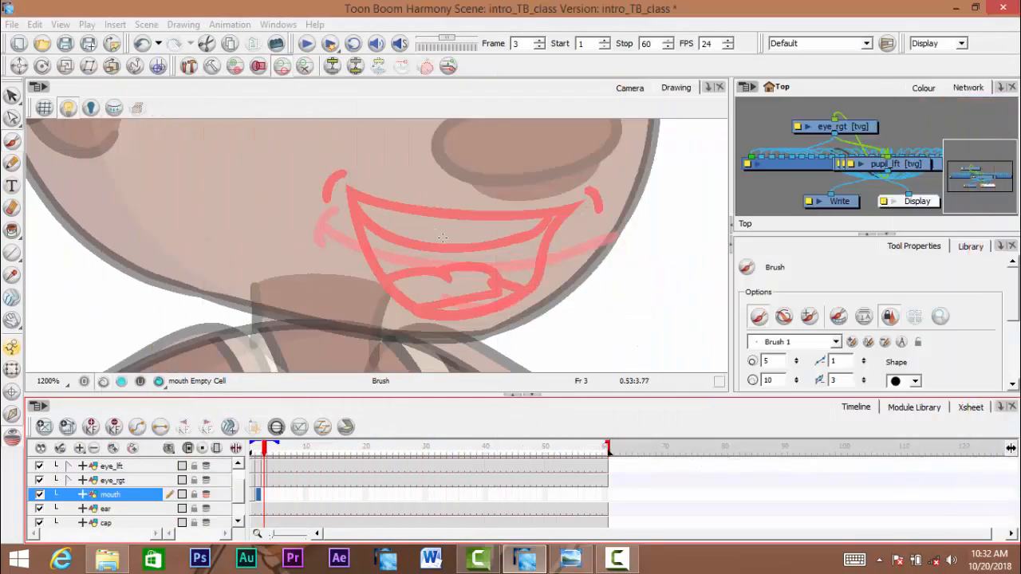
left_click_drag(455, 244, 467, 247)
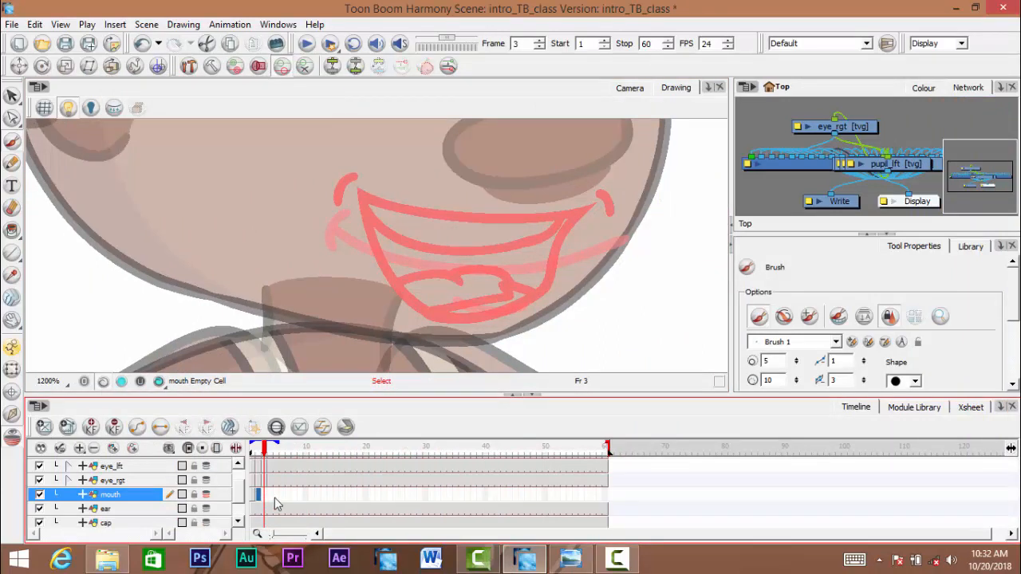
key("comma")
left_click(12, 99)
mouse_move(254, 188)
left_mouse_down()
mouse_move(715, 206)
mouse_move(544, 364)
left_mouse_up()
left_click_drag(611, 162, 622, 155)
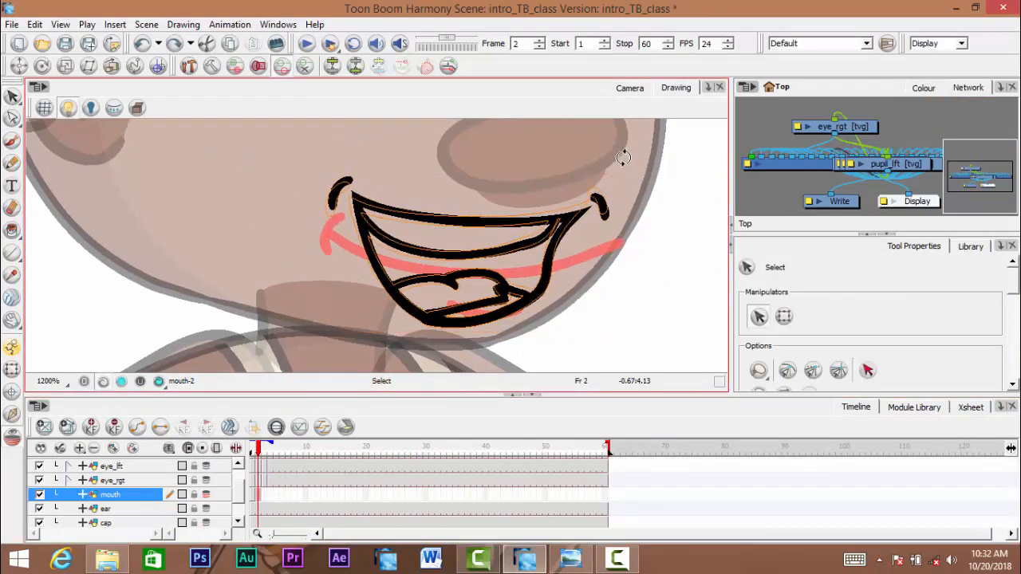
mouse_move(531, 283)
left_mouse_down()
mouse_move(516, 294)
mouse_move(553, 251)
left_mouse_up()
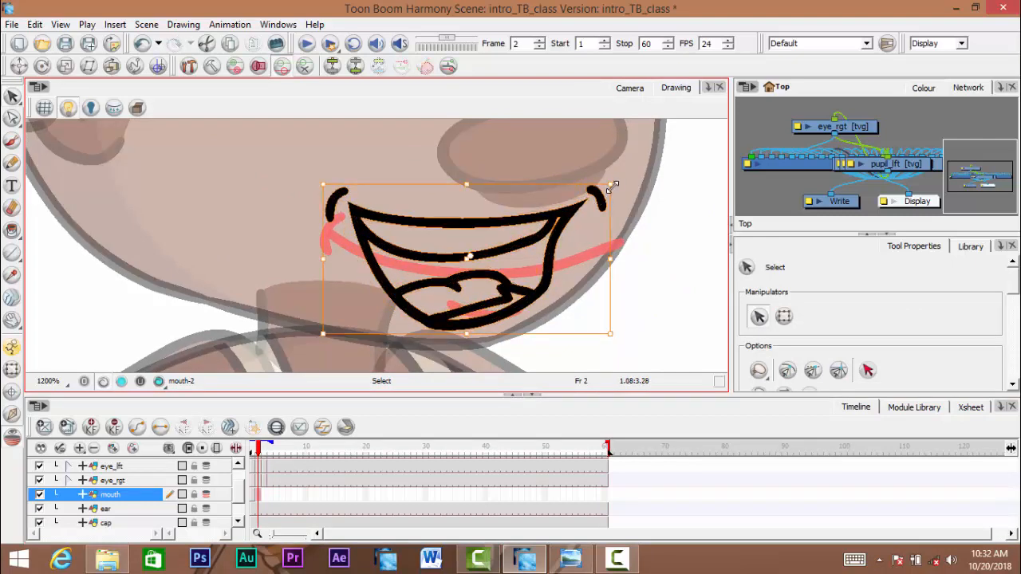
mouse_move(612, 187)
left_mouse_down()
mouse_move(602, 194)
mouse_move(590, 144)
left_mouse_up()
left_click(531, 265)
left_click_drag(553, 222, 551, 227)
left_click_drag(600, 191, 592, 198)
mouse_move(510, 252)
left_mouse_down()
mouse_move(499, 255)
mouse_move(520, 278)
left_mouse_up()
- Go to frame 1 and make the closed smile slightly narrower so that it fits inside the face outline
left_click(253, 494)
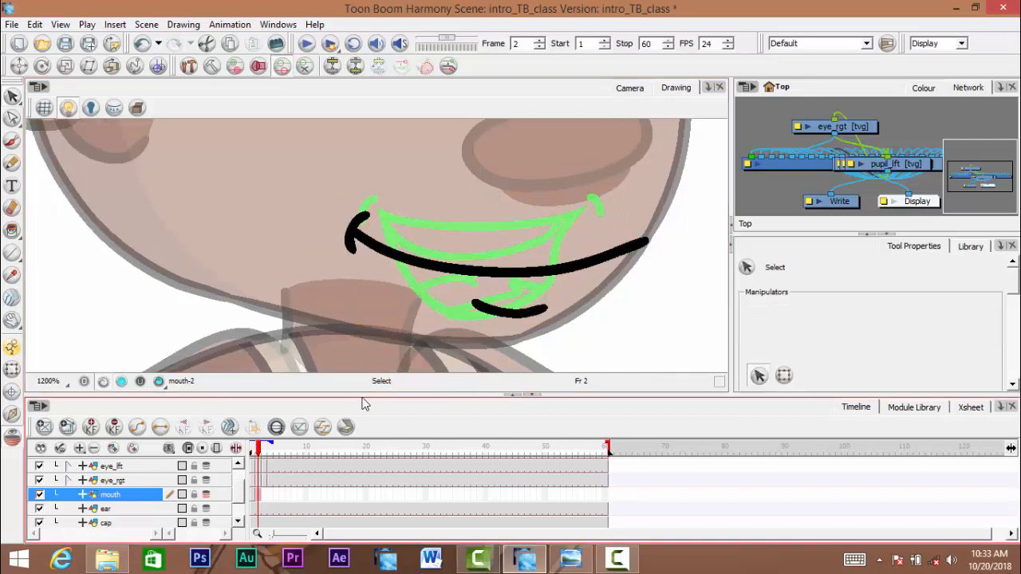
left_click_drag(375, 177, 405, 137)
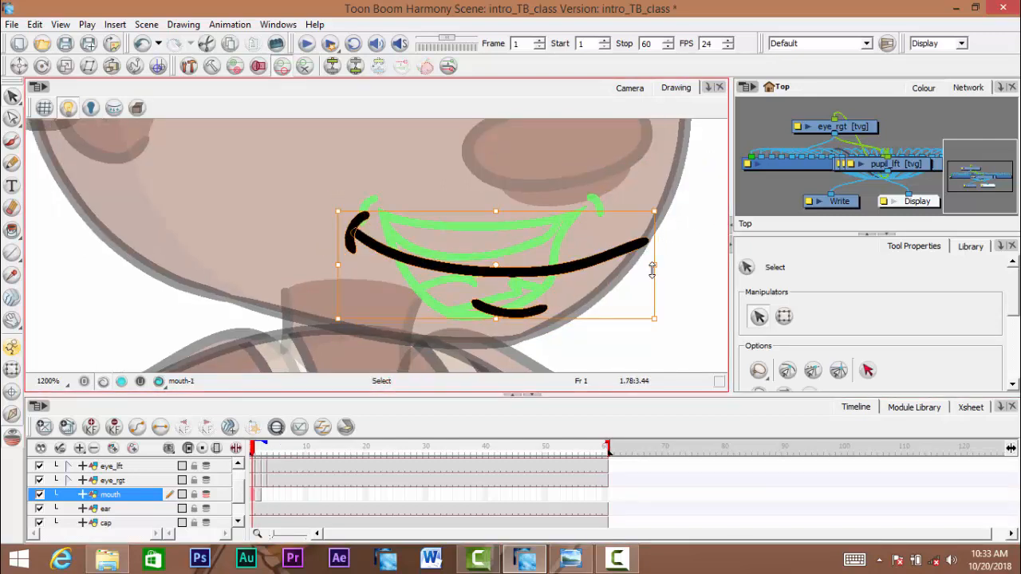
left_click_drag(653, 269, 616, 272)
key("ctrl+z")
left_click_drag(596, 286, 530, 262)
- On frame 2, brush a short curved lower-lip line just beneath the open mouth
left_click(257, 494)
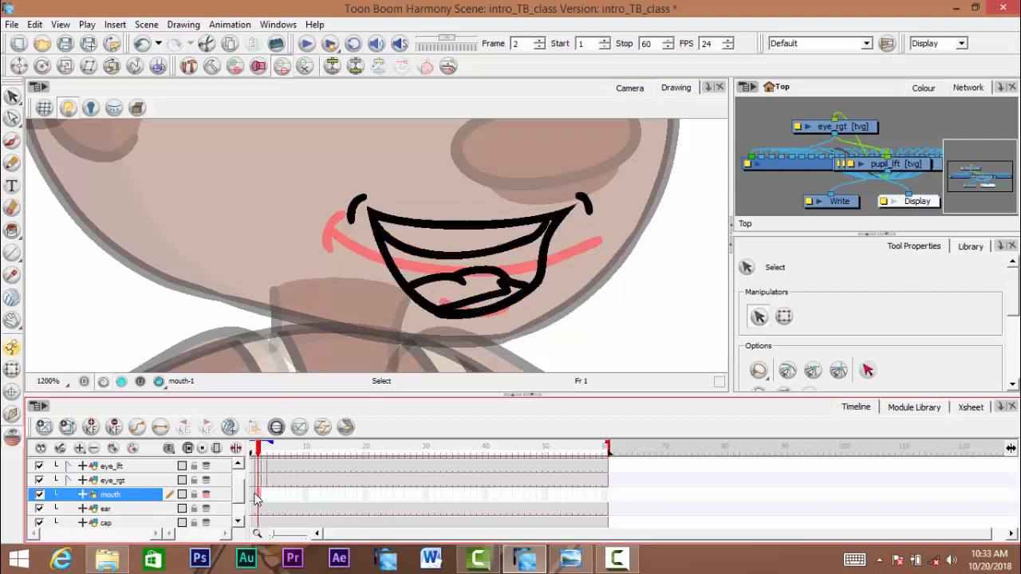
left_click(12, 142)
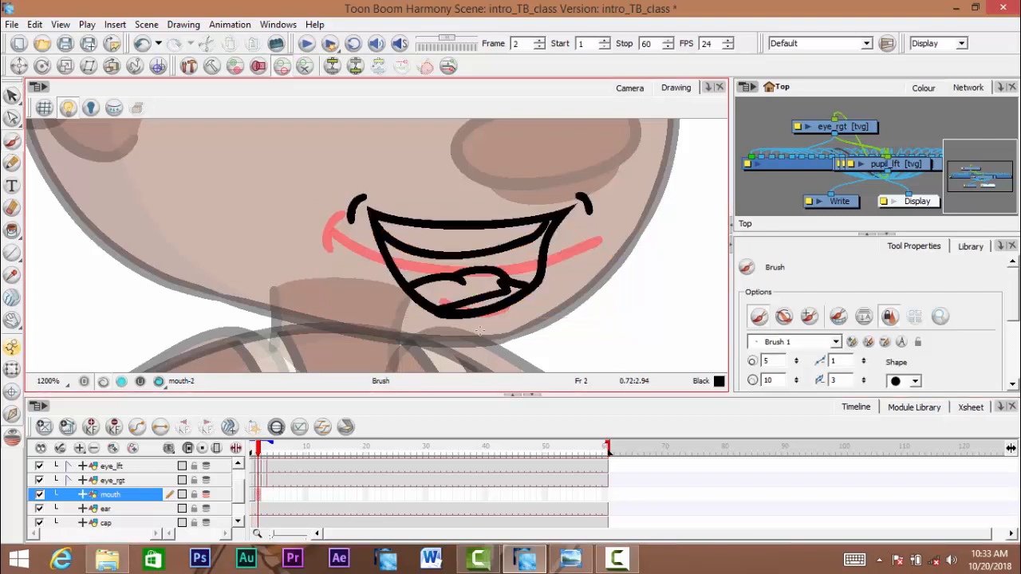
left_click_drag(476, 326, 513, 320)
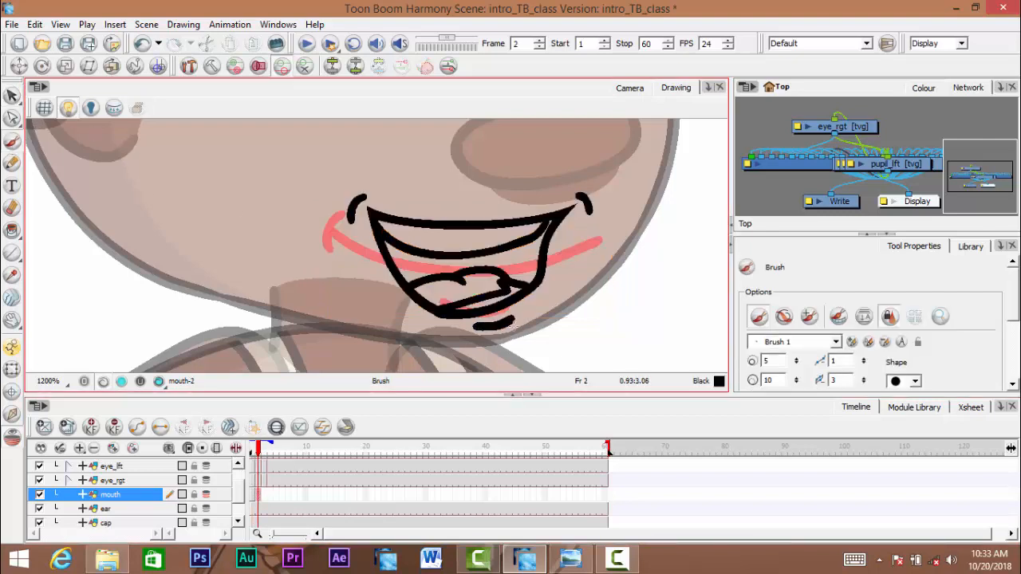
- On the empty frame 3, brush the outline of a shallower grin with an upper lip curve, a lower curve and a closing side
left_click(265, 450)
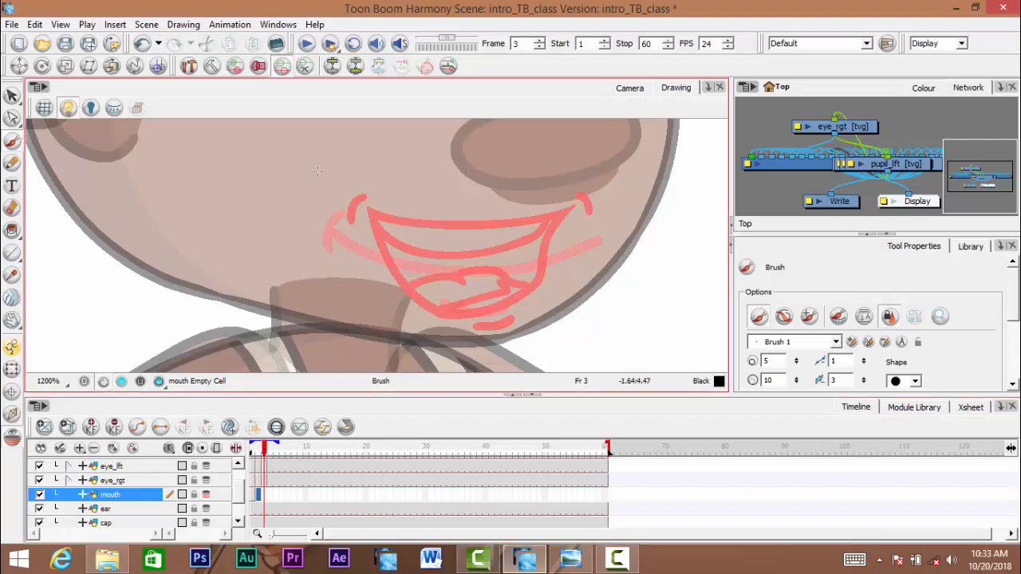
mouse_move(393, 227)
left_mouse_down()
mouse_move(441, 246)
mouse_move(509, 248)
mouse_move(584, 228)
left_mouse_up()
key("ctrl+z")
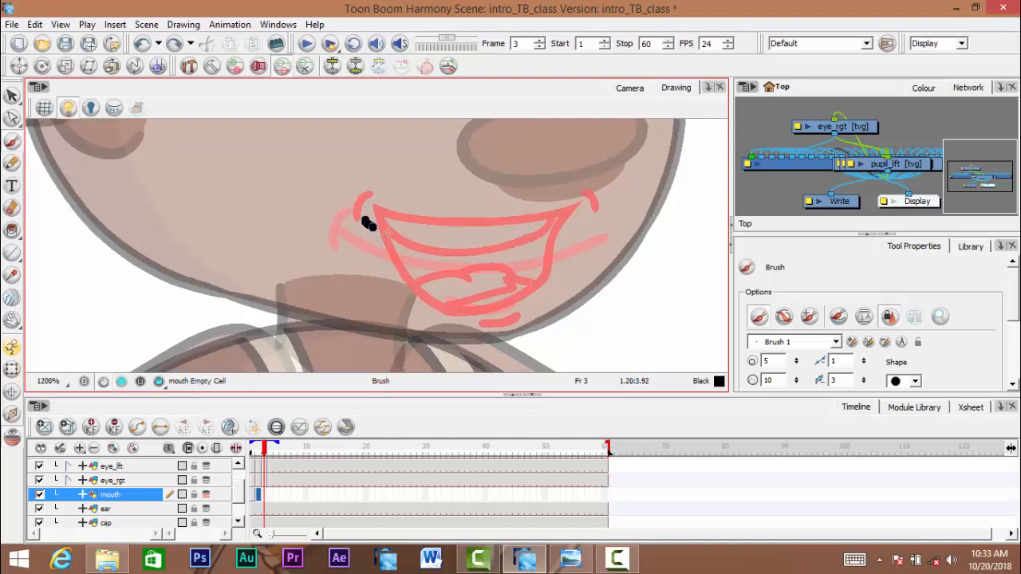
mouse_move(369, 225)
left_mouse_down()
mouse_move(494, 242)
mouse_move(587, 222)
left_mouse_up()
mouse_move(497, 244)
left_mouse_down()
mouse_move(447, 244)
mouse_move(377, 209)
mouse_move(404, 252)
mouse_move(428, 263)
mouse_move(552, 250)
left_mouse_up()
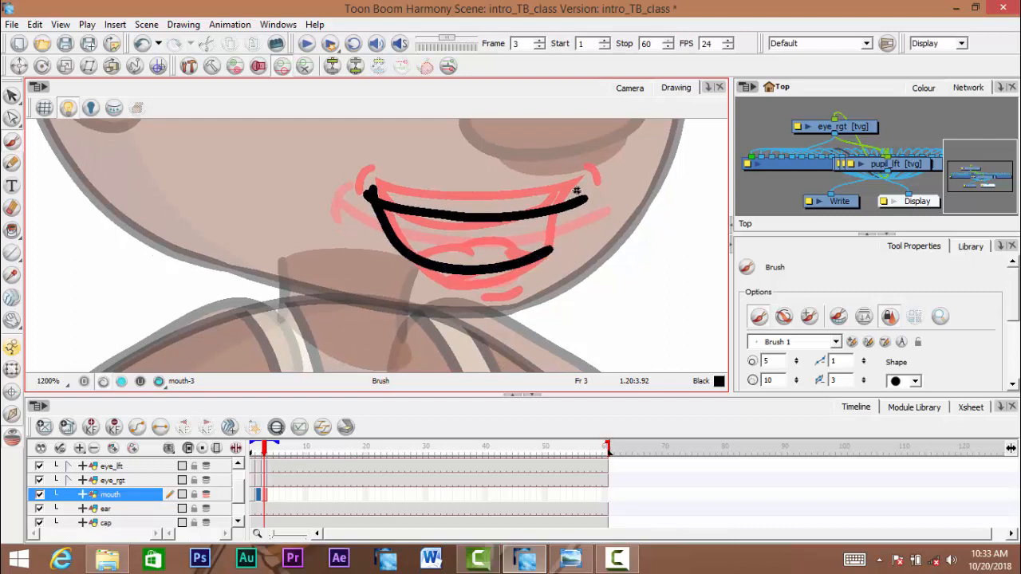
left_click_drag(576, 191, 556, 237)
left_click_drag(415, 251, 412, 251)
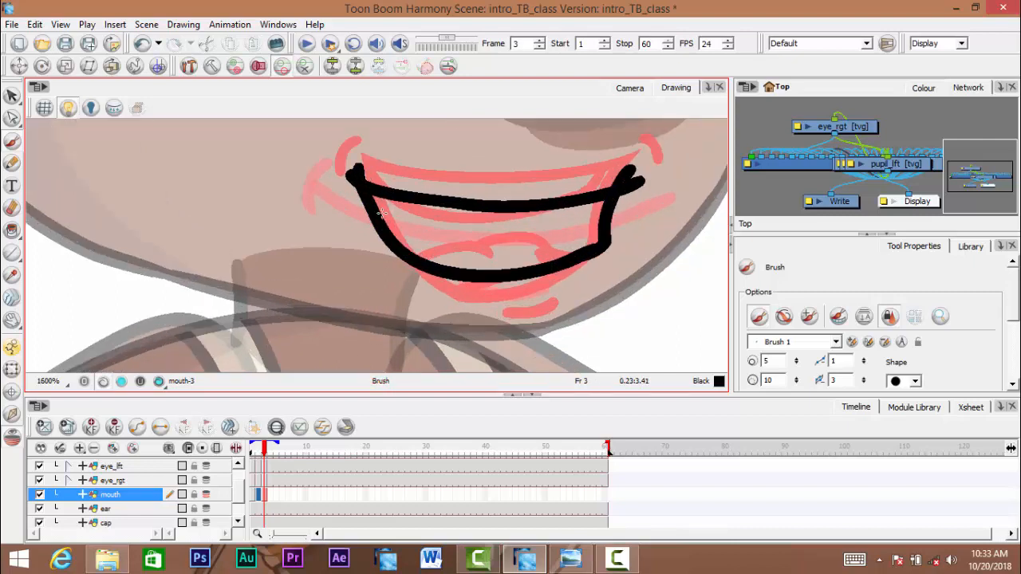
- Brush a curved teeth line across the middle of the frame 3 mouth, from one side to the other
mouse_move(382, 213)
left_mouse_down()
mouse_move(360, 221)
mouse_move(391, 232)
mouse_move(526, 236)
mouse_move(567, 207)
mouse_move(558, 251)
left_mouse_up()
key("ctrl+z")
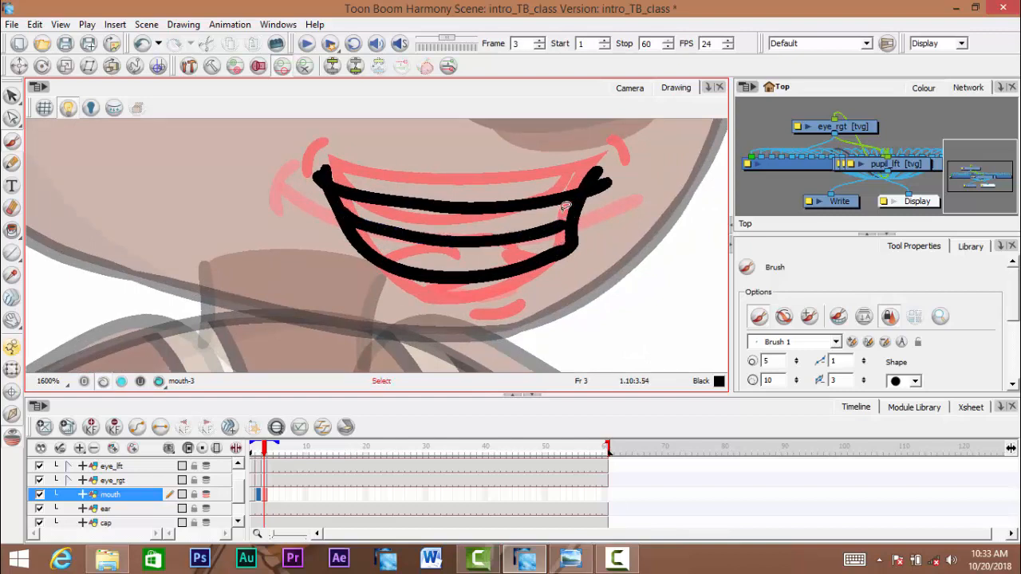
left_click_drag(571, 201, 567, 229)
scroll(422, 269, "down", 3)
scroll(406, 272, "up", 3)
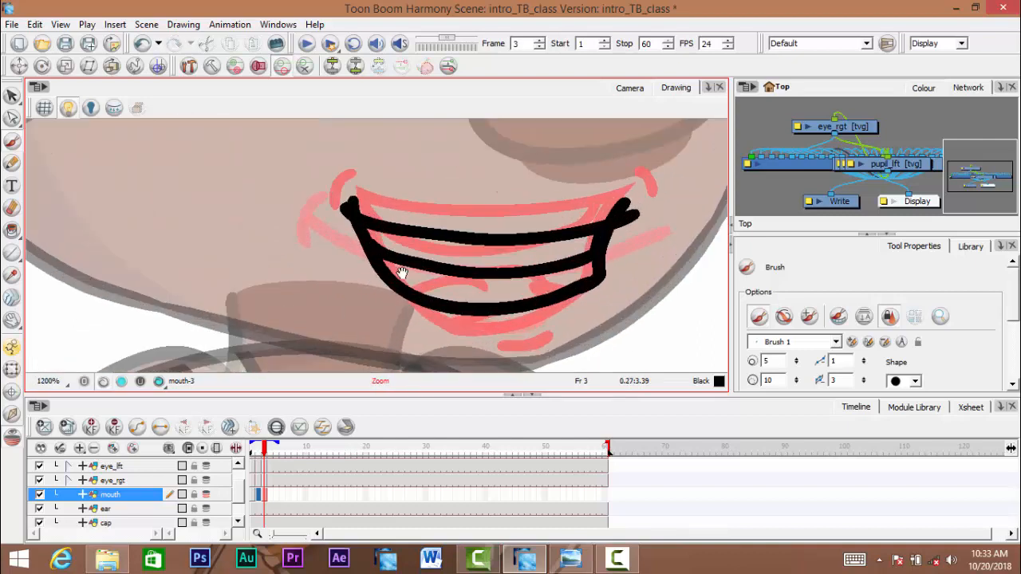
- Use the Cutter to remove the stray stub at the mouth's left corner, undoing the extra cut
left_click(13, 97)
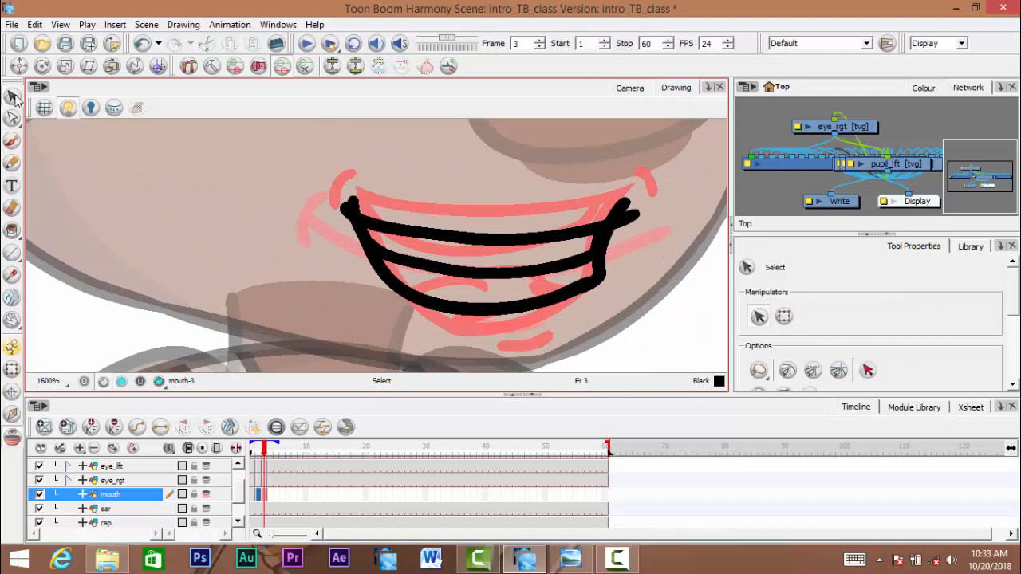
left_click_drag(13, 98, 49, 112)
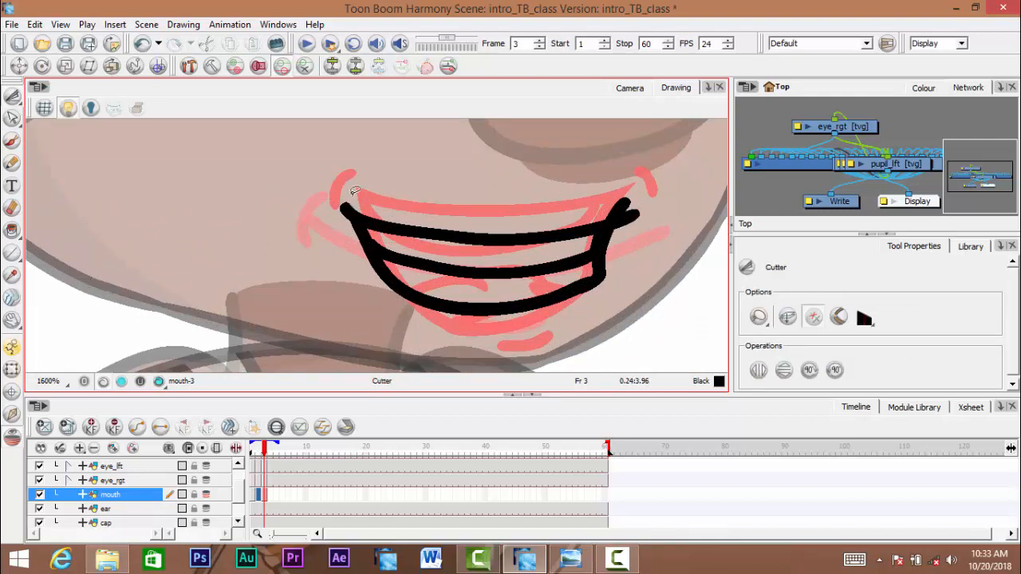
left_click_drag(355, 191, 309, 267)
key("ctrl+z")
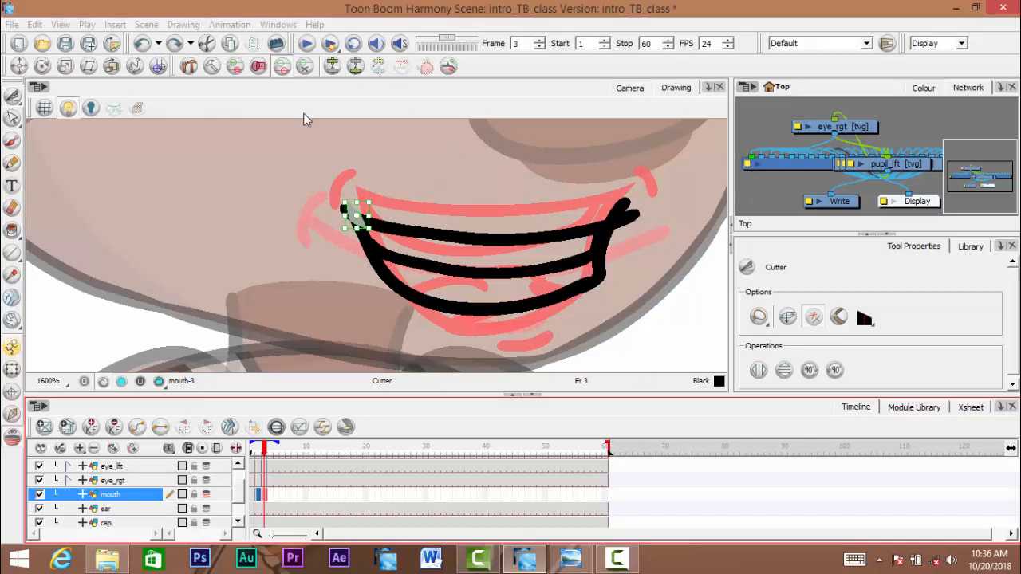
key("ctrl+z")
key("space")
mouse_move(359, 223)
left_mouse_down()
mouse_move(371, 232)
mouse_move(394, 209)
mouse_move(382, 204)
left_mouse_up()
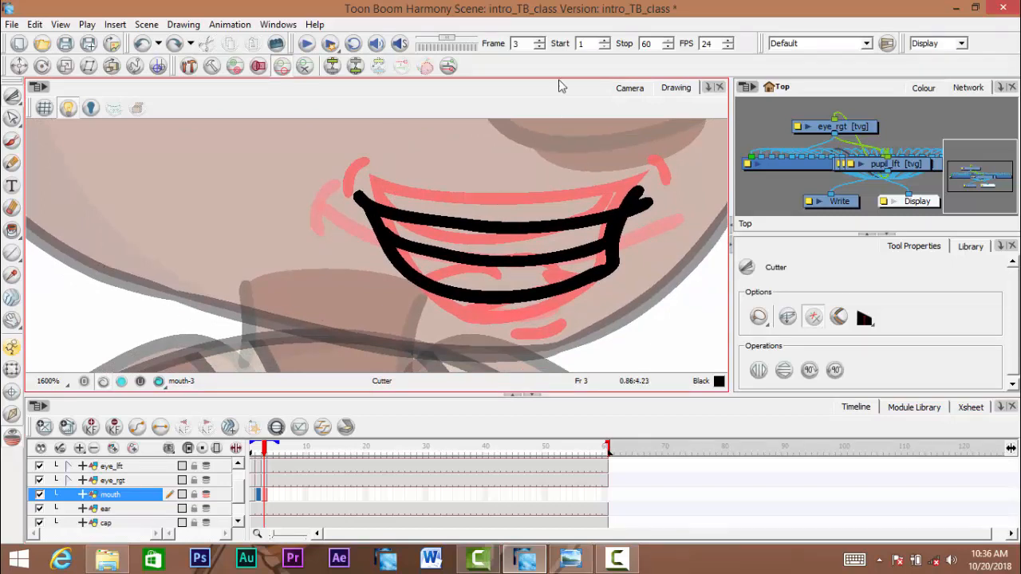
- Trim the remaining rounded stroke end at the mouth's left corner into a sharp point with the Cutter
key("space")
mouse_move(414, 197)
left_mouse_down()
mouse_move(365, 195)
mouse_move(355, 213)
left_mouse_up()
key("ctrl+space")
left_click(413, 197)
left_click(394, 189, "alt")
left_click(394, 190, "alt")
key("space")
left_click(388, 205)
left_click(388, 205)
left_click_drag(271, 218, 367, 212)
key("ctrl+space")
left_click(343, 203)
left_click_drag(343, 142, 130, 291)
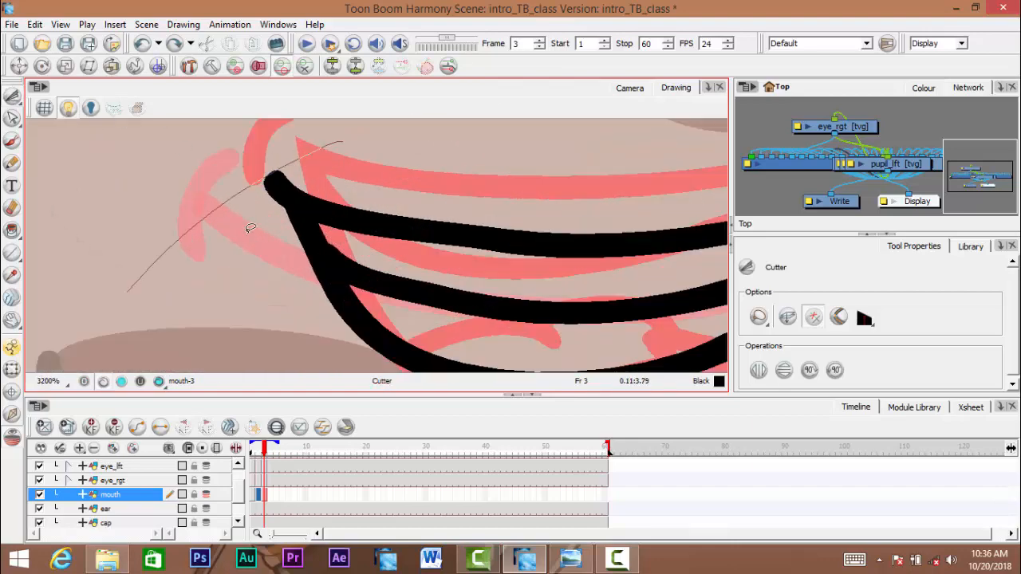
- Cut off the overshooting stroke ends at the mouth's right corner with the Cutter
key("ctrl+space")
left_click(402, 176, "alt")
left_click(388, 189)
left_click_drag(378, 211, 571, 215)
left_click_drag(501, 171, 485, 337)
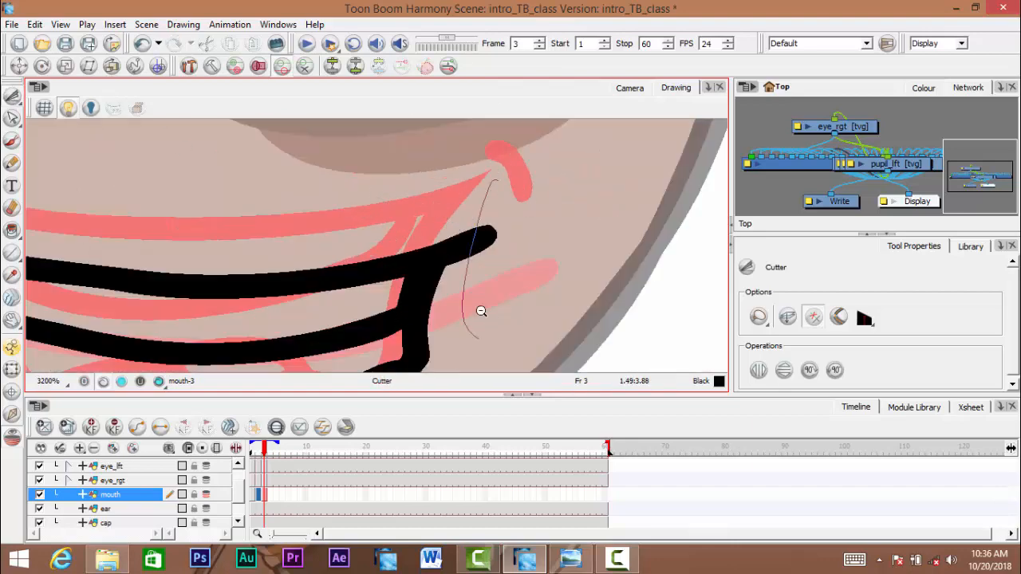
key("ctrl+space")
left_click(465, 298, "alt")
left_click(465, 297, "alt")
scroll(399, 275, "up", 1)
left_click_drag(383, 316, 401, 247)
- Brush a short lower-lip line beneath the frame 3 mouth and a small crease mark beside each mouth corner
left_click(11, 142)
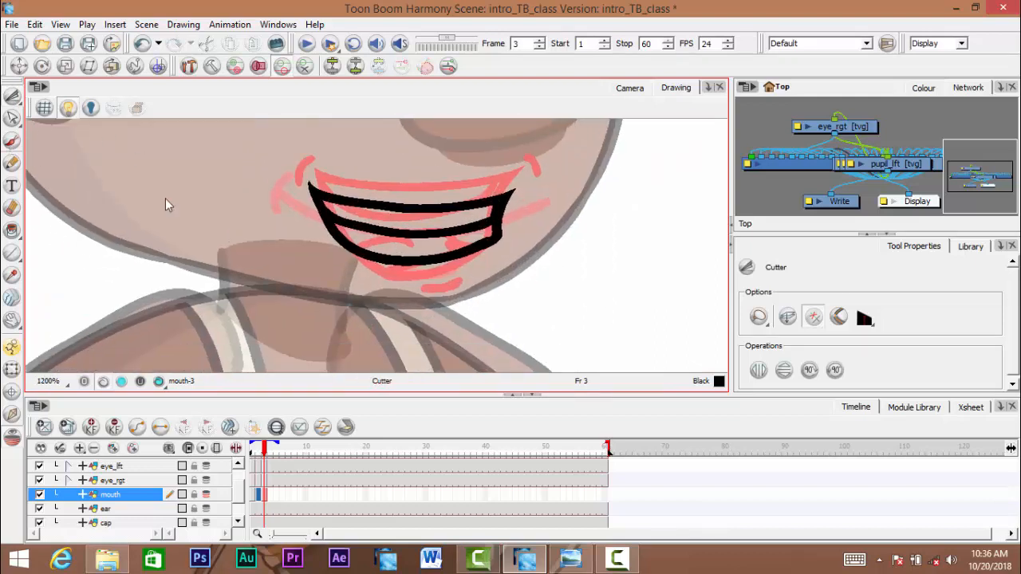
left_click_drag(415, 286, 472, 284)
key("F9")
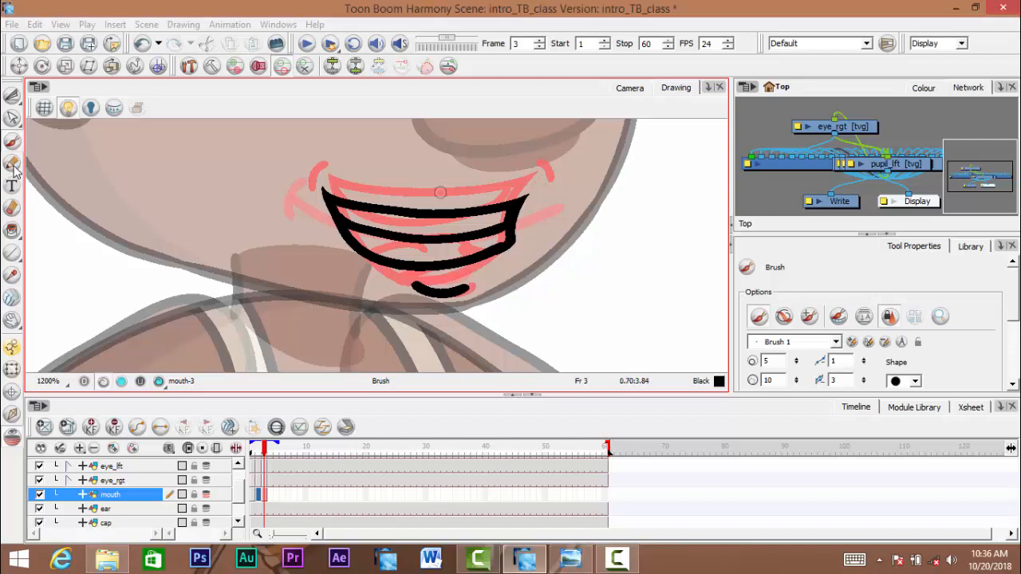
mouse_move(345, 180)
left_mouse_down()
mouse_move(361, 191)
mouse_move(324, 205)
left_mouse_up()
key("ctrl+z")
key("ctrl+shift+z")
key("ctrl+z")
left_click_drag(542, 186, 556, 220)
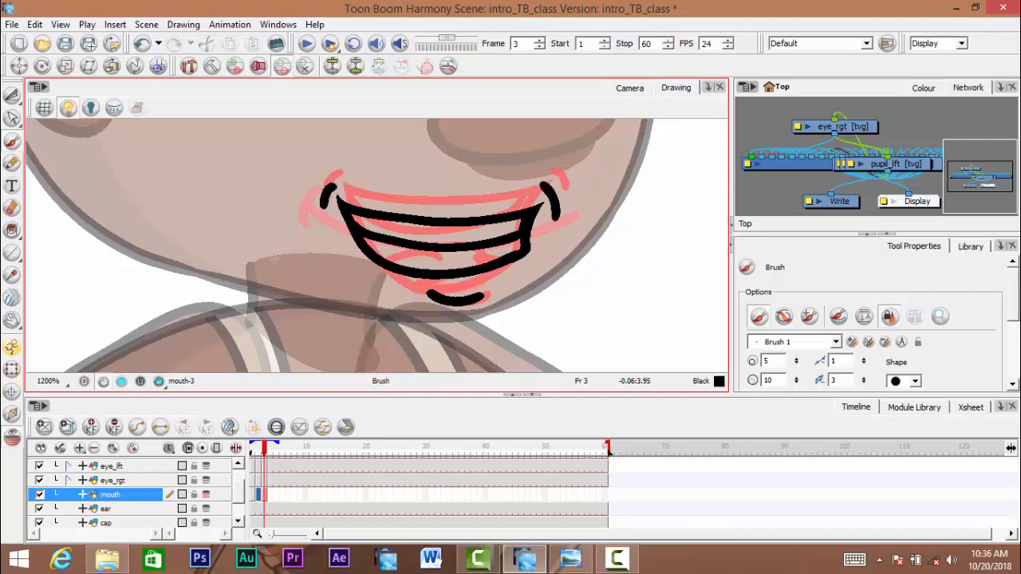
- Select all the mouth strokes on frame 3 and flatten them into a single shape
left_click(13, 96)
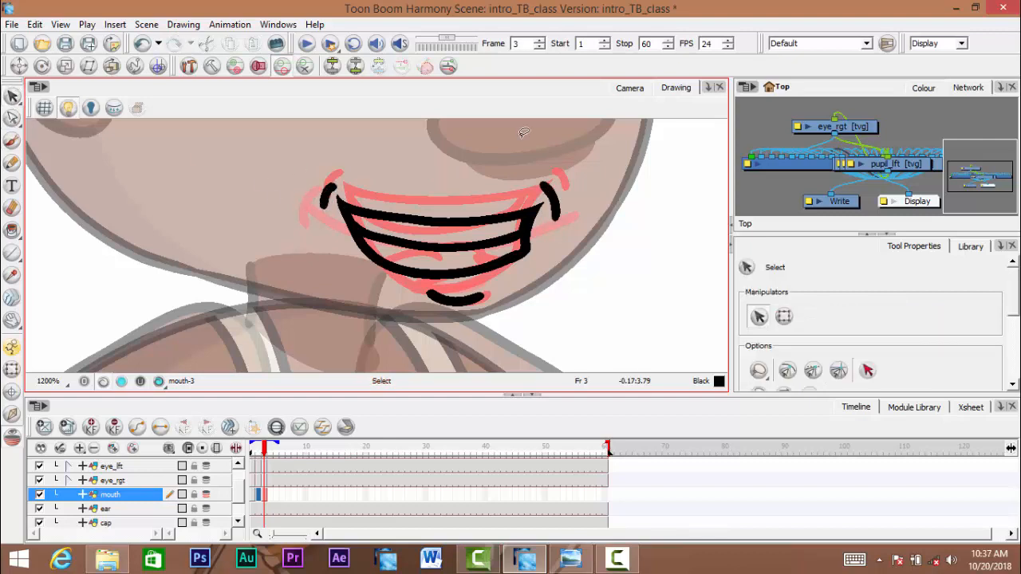
left_click_drag(275, 129, 602, 360)
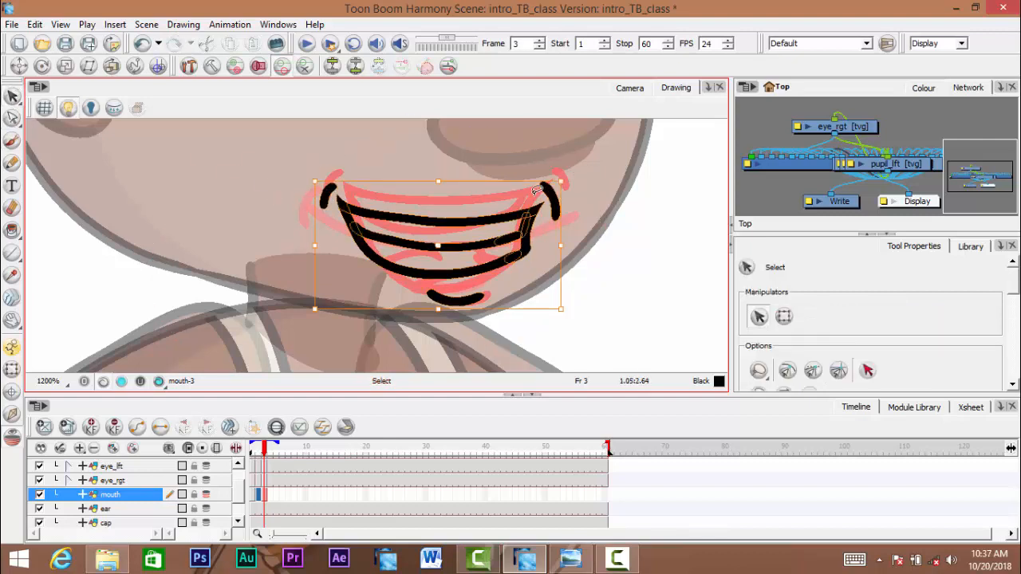
left_click(12, 140)
key("space")
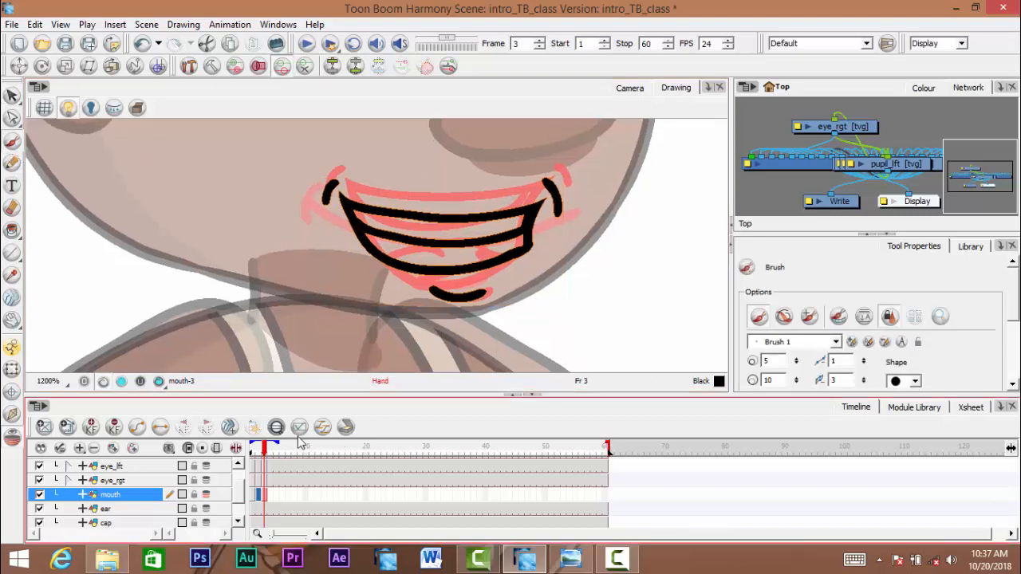
- On the empty frame 4, brush a tall, narrow rounded open-mouth outline over the middle of the previous mouth
left_click(270, 458)
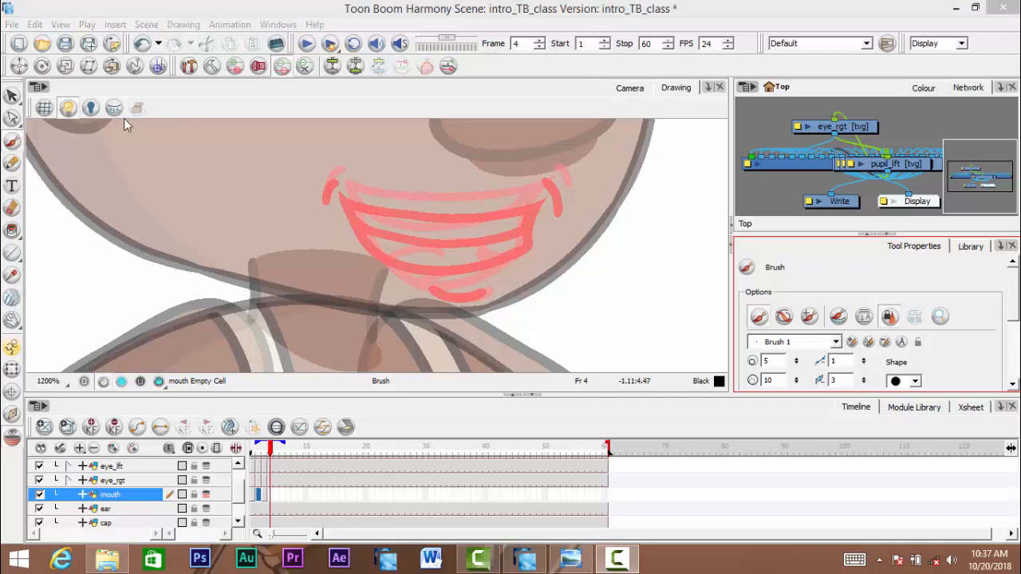
key("space")
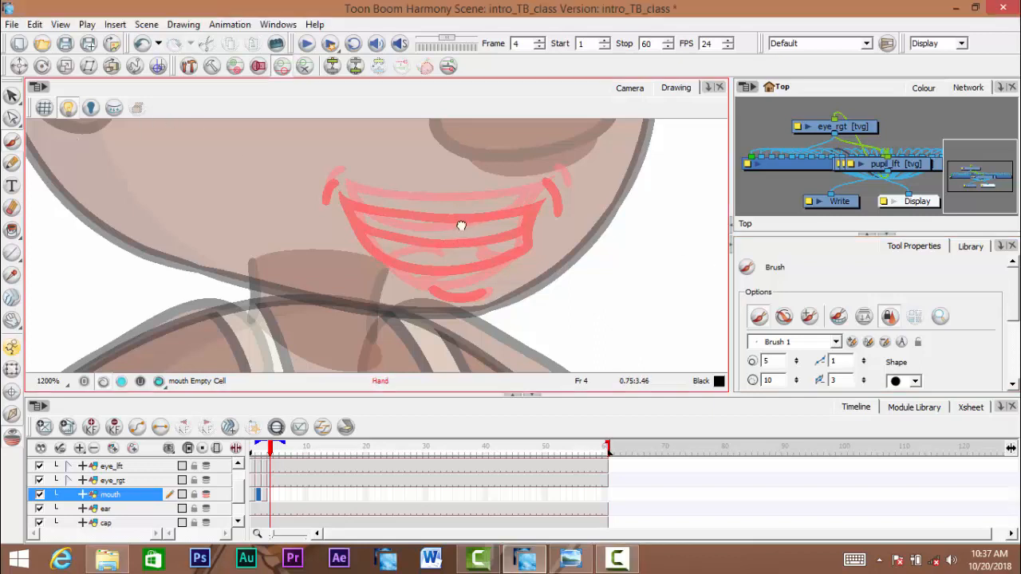
mouse_move(462, 223)
left_mouse_down()
mouse_move(457, 240)
mouse_move(415, 215)
mouse_move(452, 223)
mouse_move(416, 253)
mouse_move(468, 308)
left_mouse_up()
key("space")
key("ctrl+z")
key("ctrl+z")
mouse_move(461, 206)
left_mouse_down()
mouse_move(507, 212)
mouse_move(495, 287)
mouse_move(472, 309)
left_mouse_up()
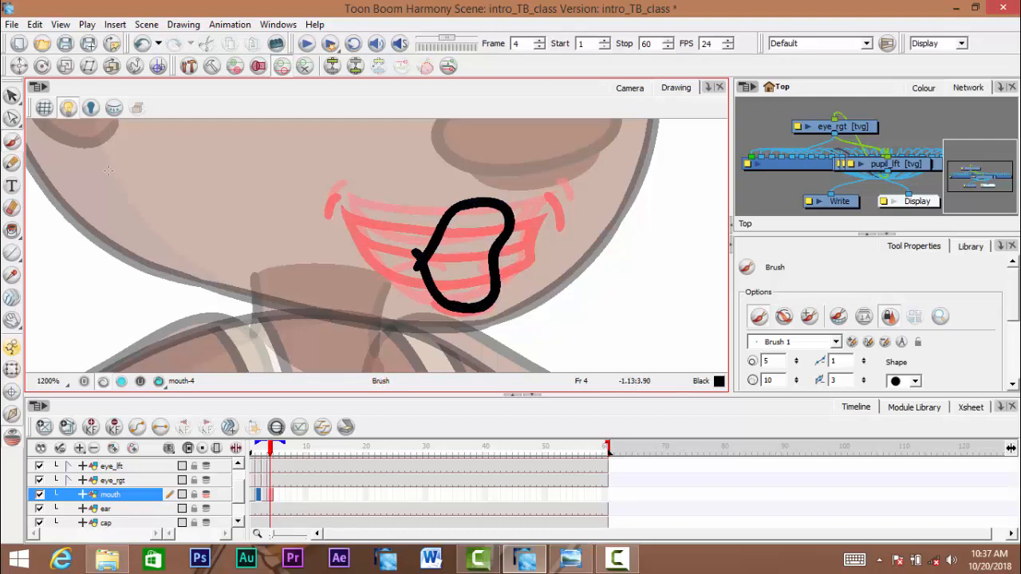
- Brush a curved upper teeth line across the top of the frame 4 mouth, undoing the first attempt and redrawing it
left_click(12, 95)
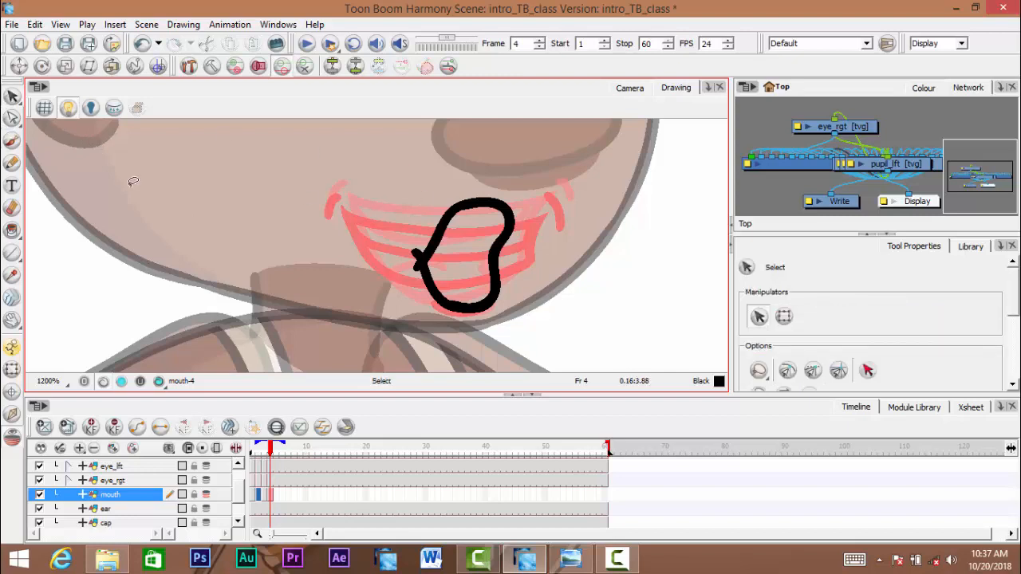
left_click(12, 140)
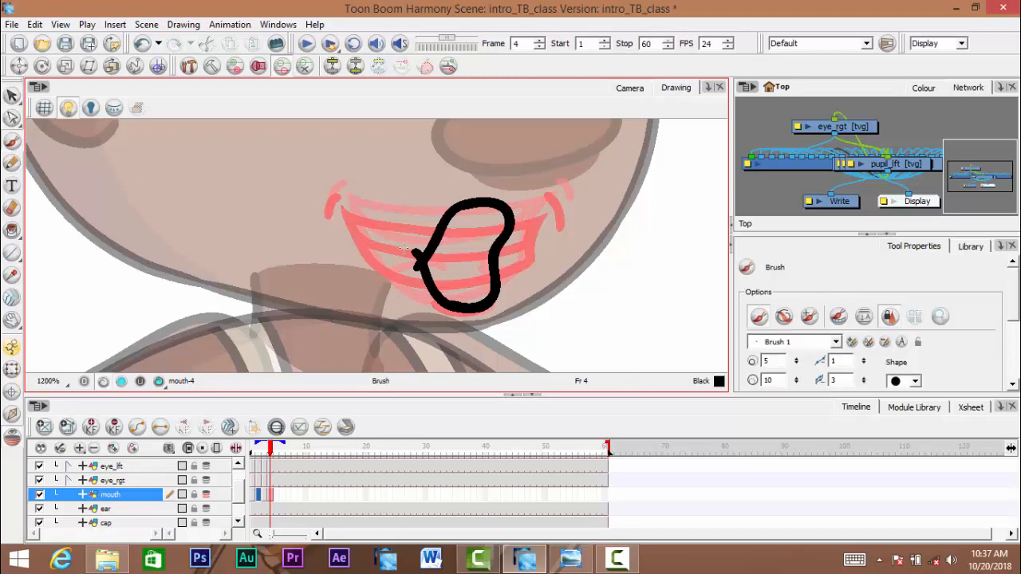
left_click_drag(465, 229, 501, 220)
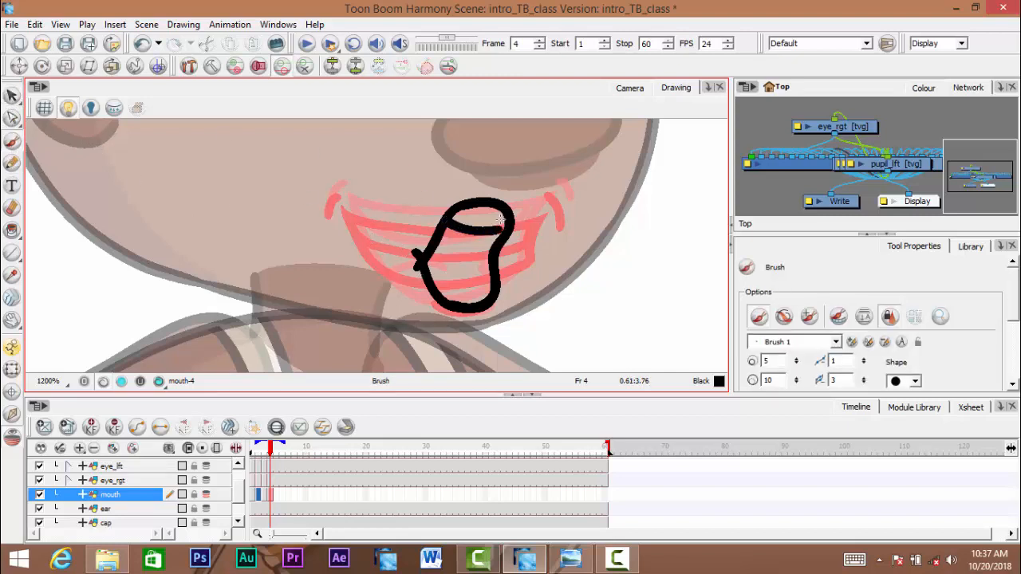
key("ctrl+z")
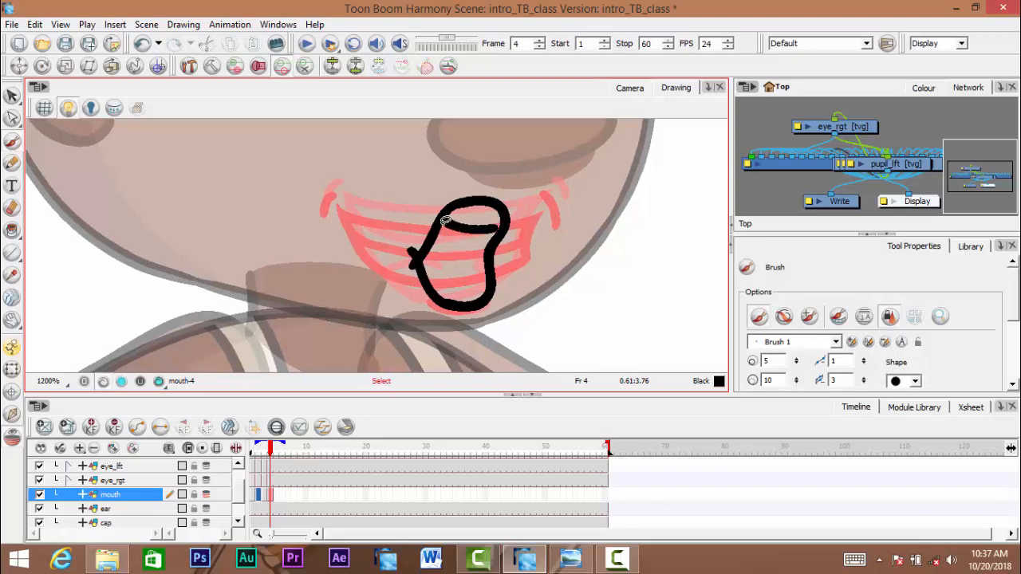
key("ctrl+z")
mouse_move(439, 224)
left_mouse_down()
mouse_move(481, 227)
mouse_move(501, 213)
mouse_move(494, 220)
left_mouse_up()
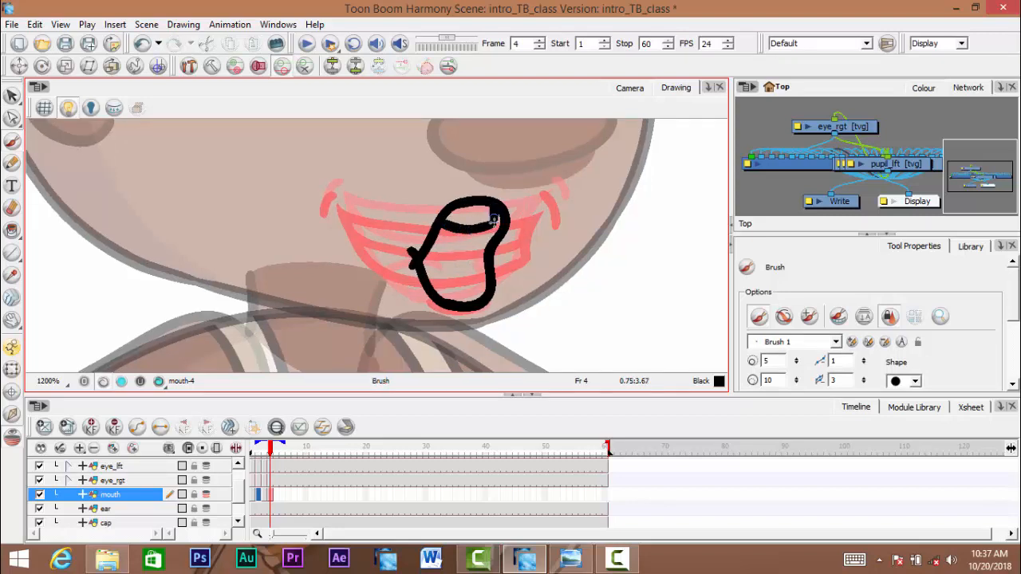
- Redraw the upper teeth line so it spans the top of the frame 4 mouth, and accept the reminder to save the scene
left_click_drag(453, 268, 448, 264)
key("ctrl+z")
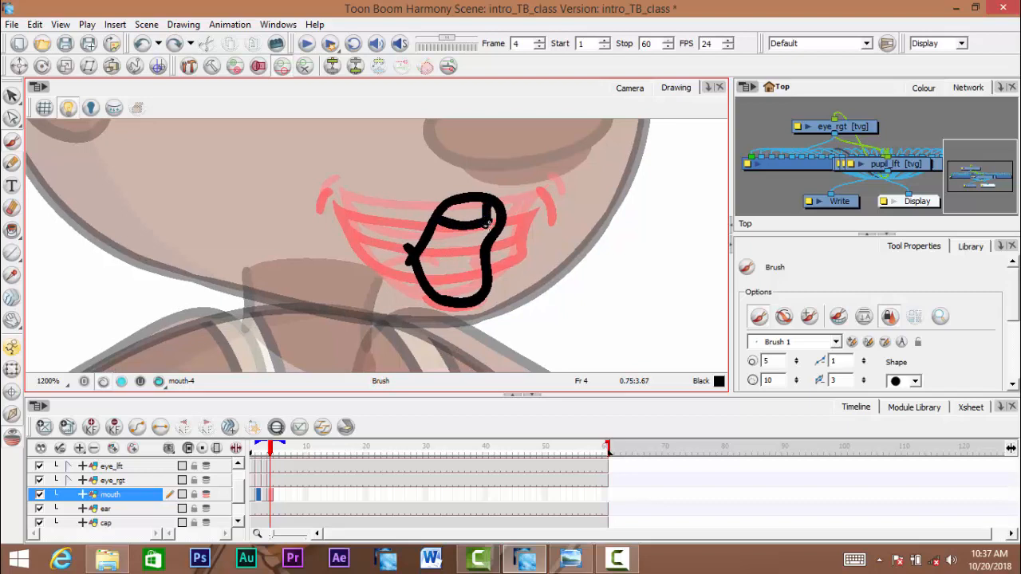
mouse_move(486, 228)
left_mouse_down()
mouse_move(492, 215)
mouse_move(474, 217)
mouse_move(486, 216)
left_mouse_up()
key("ctrl+z")
key("ctrl+z")
key("ctrl+z")
key("ctrl+z")
key("ctrl+z")
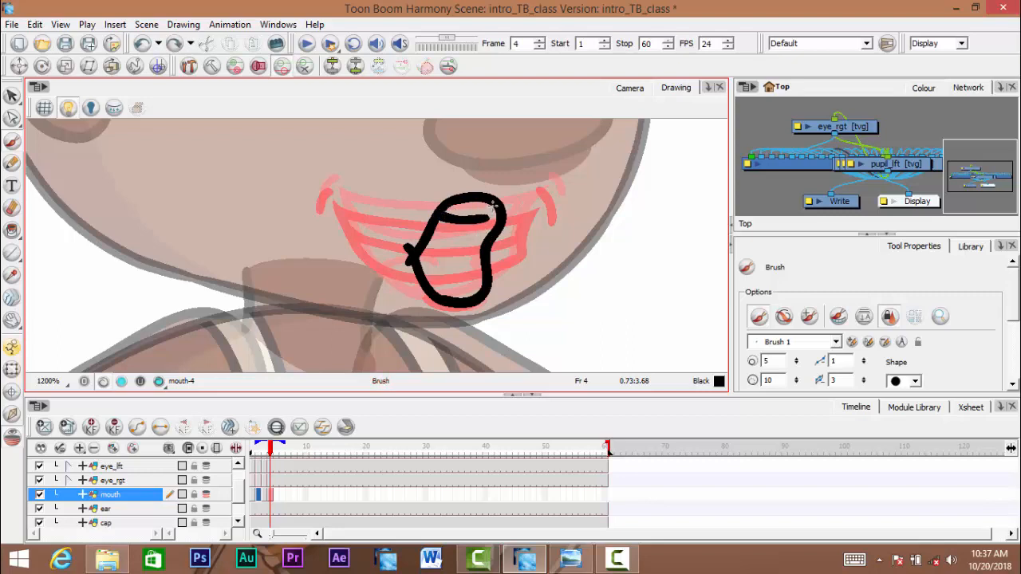
left_click_drag(443, 271, 446, 258)
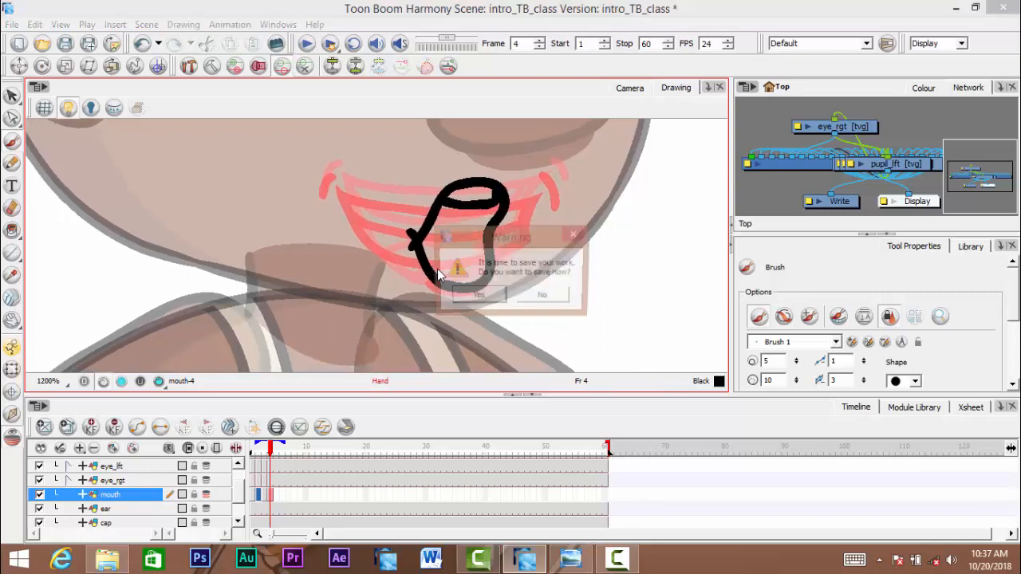
key("Return")
- Brush a curled tongue shape inside the lower part of the frame 4 mouth, undoing the first stroke and redrawing it
scroll(456, 275, "up", 3)
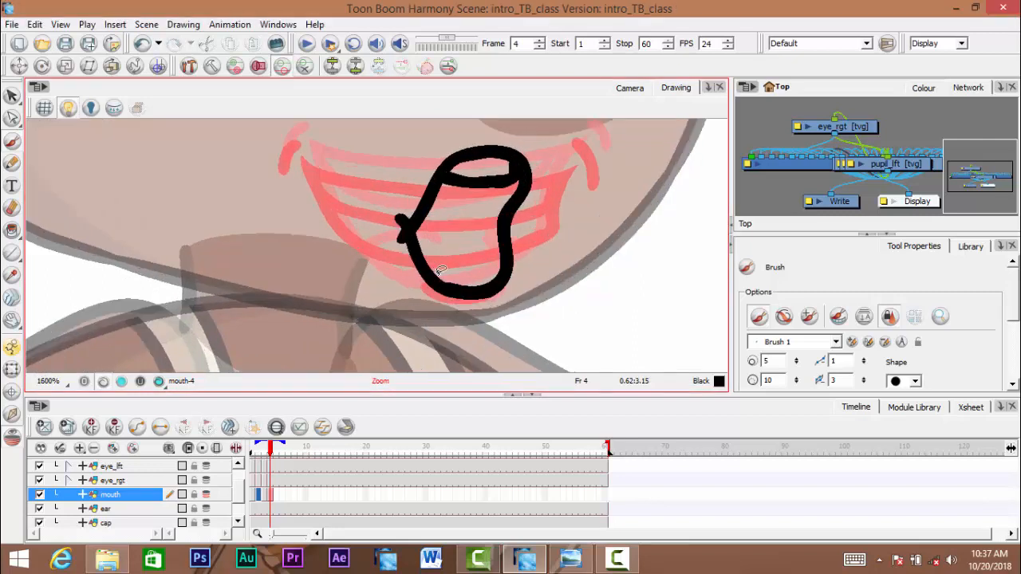
mouse_move(431, 281)
left_mouse_down()
mouse_move(439, 292)
mouse_move(545, 276)
left_mouse_up()
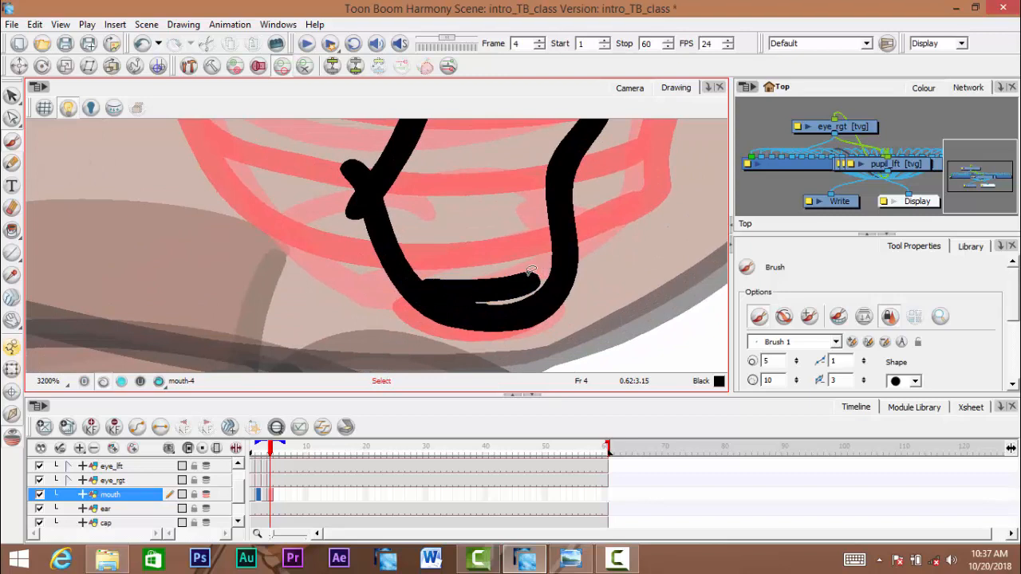
key("ctrl+z")
mouse_move(421, 289)
left_mouse_down()
mouse_move(503, 281)
mouse_move(547, 252)
mouse_move(524, 248)
mouse_move(526, 264)
mouse_move(512, 241)
mouse_move(478, 237)
mouse_move(432, 249)
mouse_move(473, 279)
left_mouse_up()
scroll(478, 297, "down", 4)
scroll(485, 305, "up", 1)
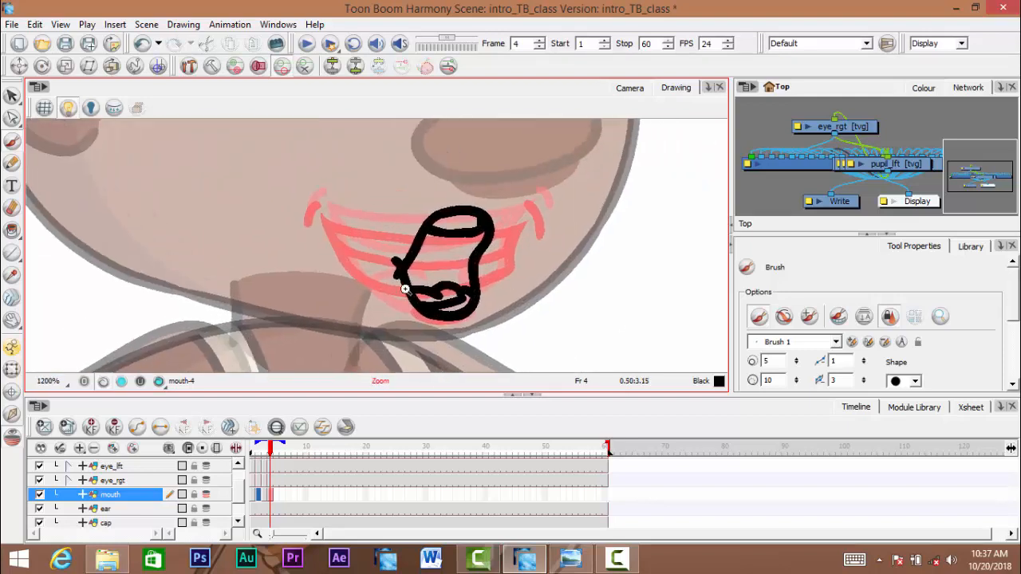
- Trim the stray stroke ends at the left corner of the frame 4 mouth with the Cutter and brush a short crease mark beside it
scroll(405, 284, "up", 1)
left_click_drag(12, 98, 52, 115)
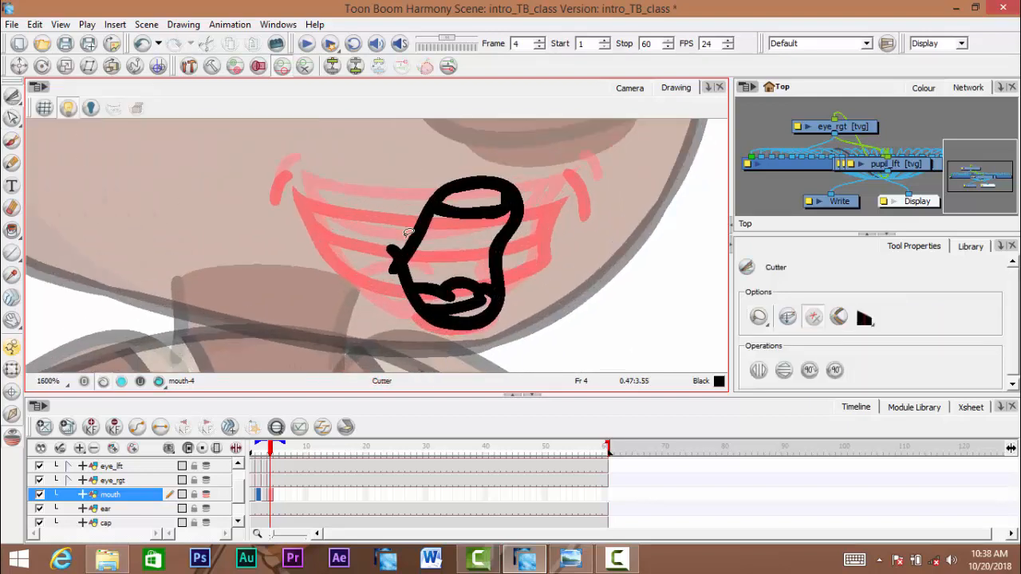
mouse_move(405, 231)
left_mouse_down()
mouse_move(388, 257)
mouse_move(395, 279)
left_mouse_up()
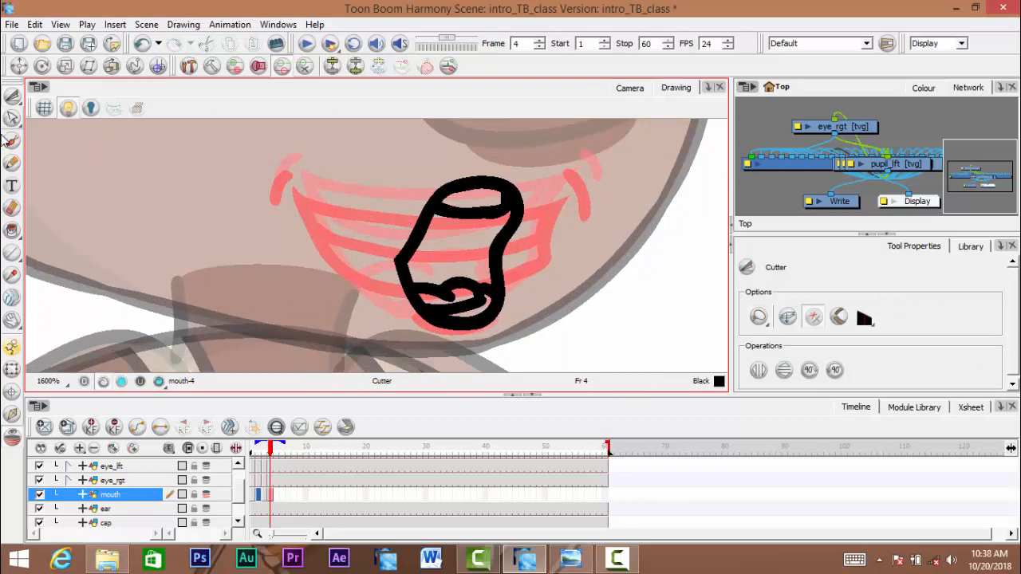
key("alt+b")
left_click_drag(385, 244, 379, 267)
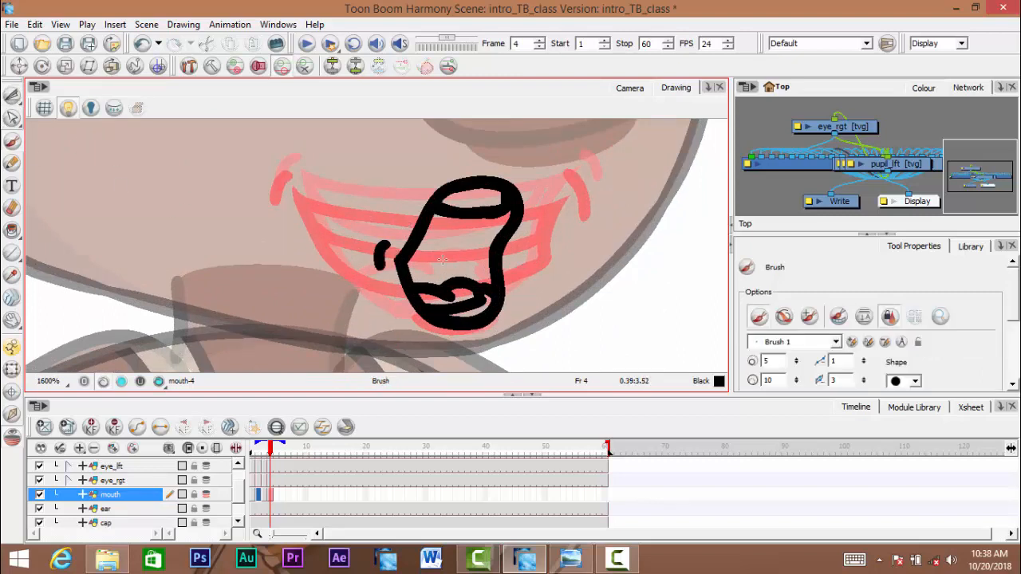
- Select the whole frame 4 mouth drawing, scale it down slightly and shift it upward
left_click(12, 98)
left_click(57, 98)
mouse_move(291, 222)
left_mouse_down()
mouse_move(217, 151)
mouse_move(287, 217)
left_mouse_up()
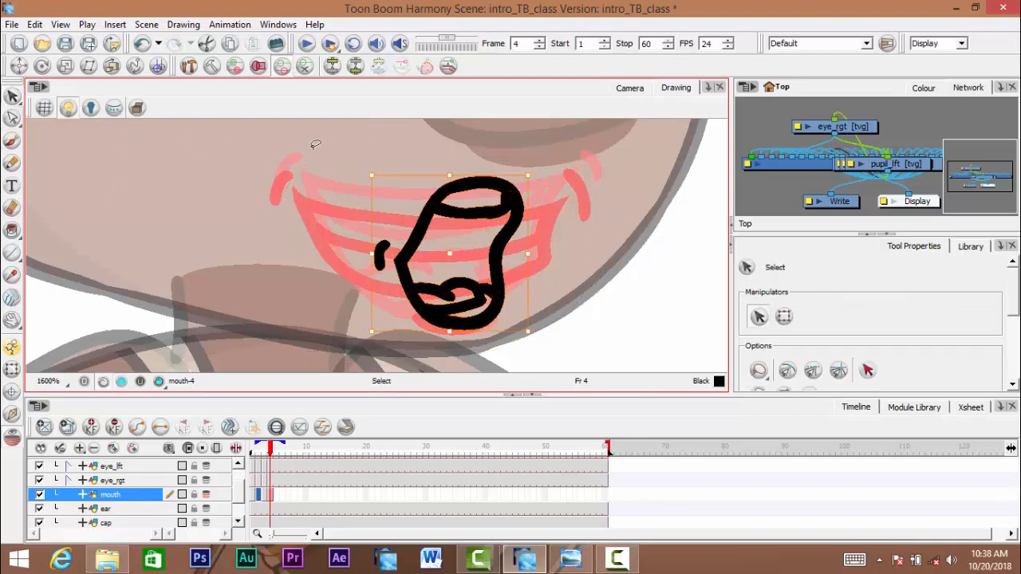
left_click_drag(527, 173, 516, 185)
key("ctrl+z")
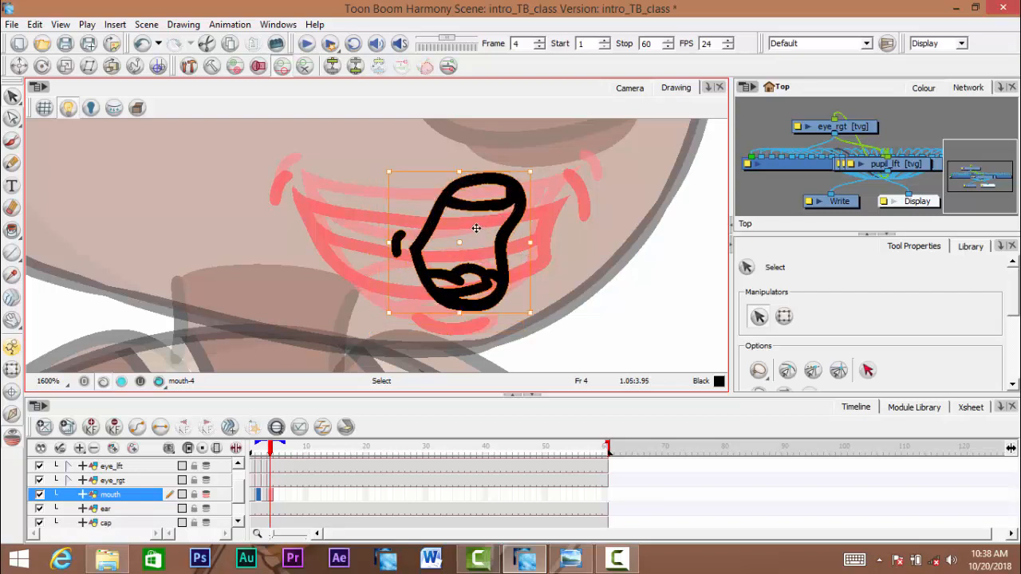
- Brush a short curved lower-lip line beneath the frame 4 mouth
key("alt+b")
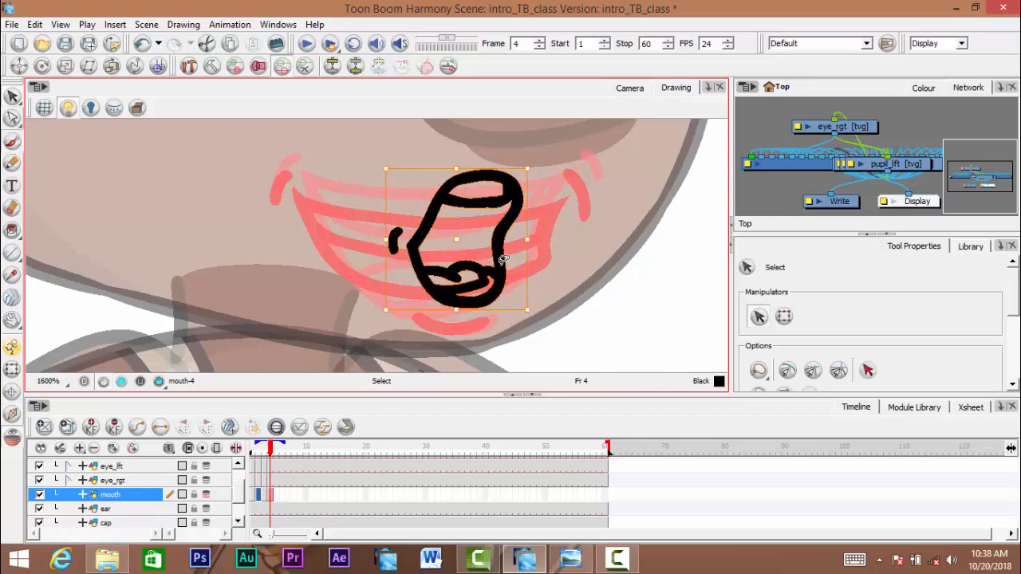
left_click_drag(466, 327, 499, 323)
scroll(508, 313, "down", 3)
scroll(499, 322, "up", 1)
- On the empty frame 5, brush a wide, gently sagging upper-lip line across the onion-skinned mouths
left_click(279, 451)
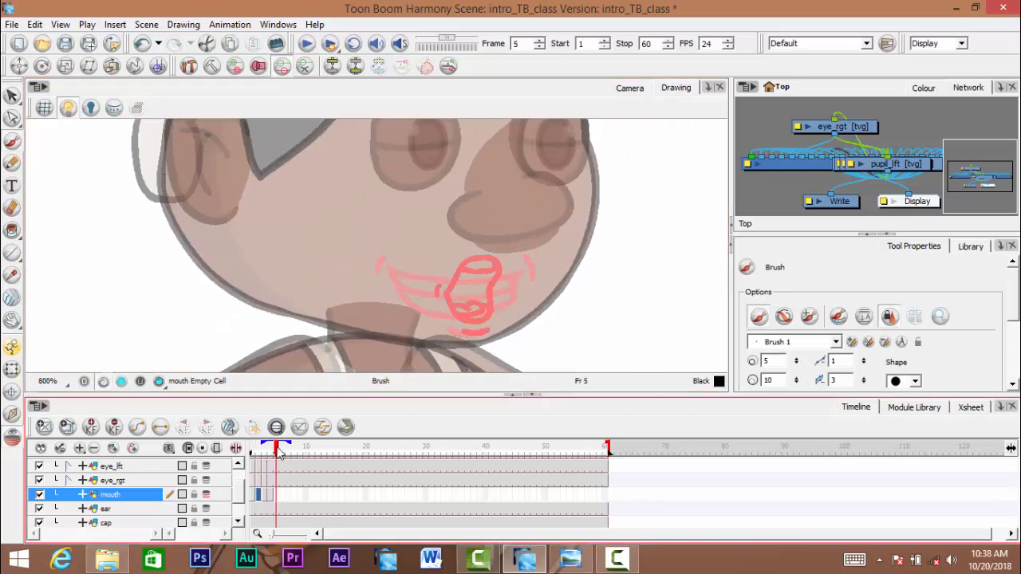
left_click(12, 142)
scroll(489, 314, "up", 1)
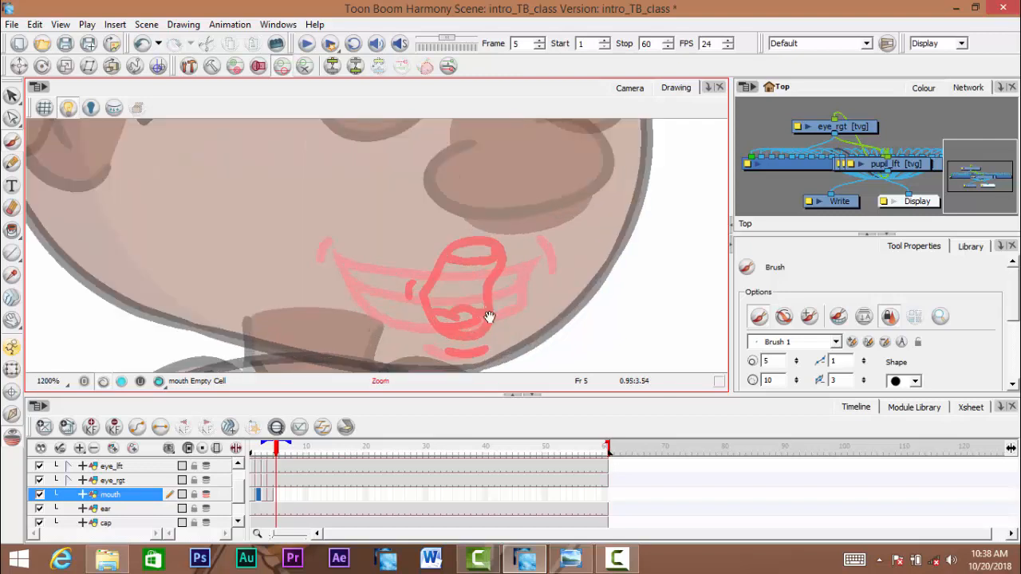
mouse_move(479, 318)
left_mouse_down()
mouse_move(486, 301)
mouse_move(502, 308)
mouse_move(476, 278)
mouse_move(326, 212)
mouse_move(438, 223)
mouse_move(556, 204)
left_mouse_up()
scroll(488, 302, "up", 1)
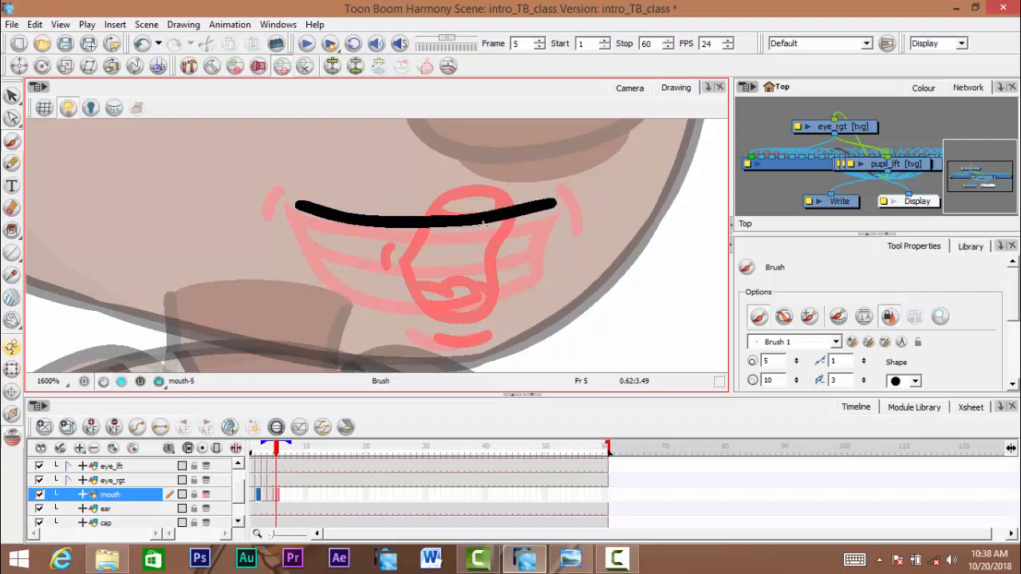
left_click_drag(451, 235, 450, 227)
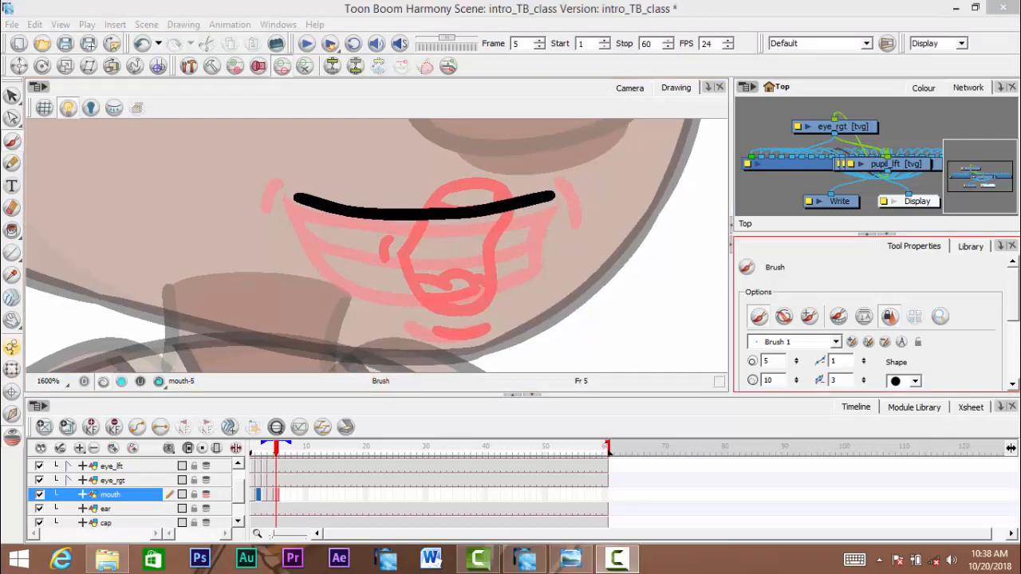
- Brush the left side, right side and lower edge of the frame 5 mouth, redrawing the left side after undone attempts
left_click_drag(307, 207, 322, 240)
key("ctrl+z")
left_click_drag(297, 181, 332, 254)
key("ctrl+z")
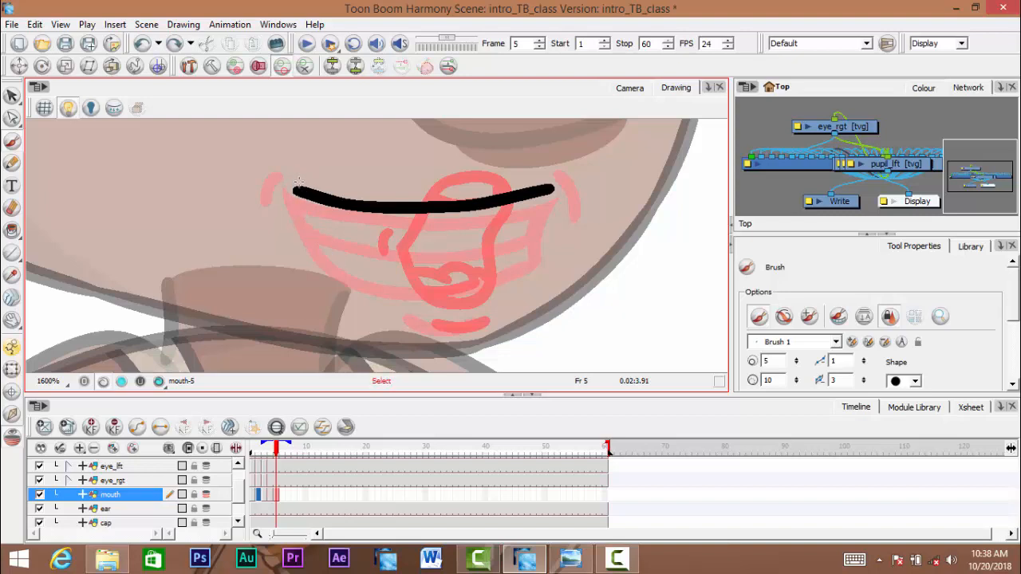
mouse_move(296, 177)
left_mouse_down()
mouse_move(345, 271)
mouse_move(422, 296)
mouse_move(470, 286)
left_mouse_up()
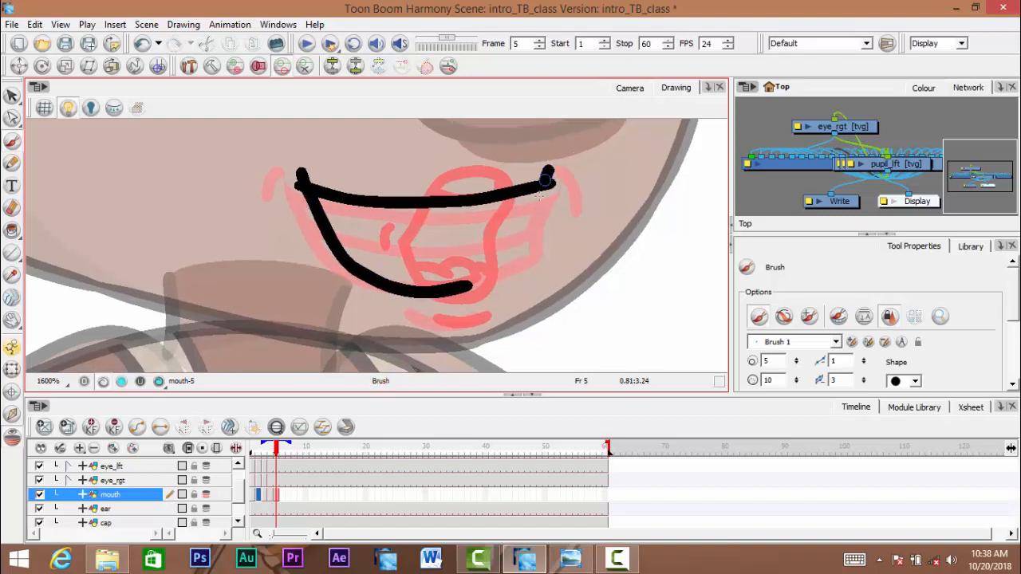
mouse_move(546, 180)
left_mouse_down()
mouse_move(536, 243)
mouse_move(462, 287)
left_mouse_up()
left_click_drag(363, 244, 369, 246)
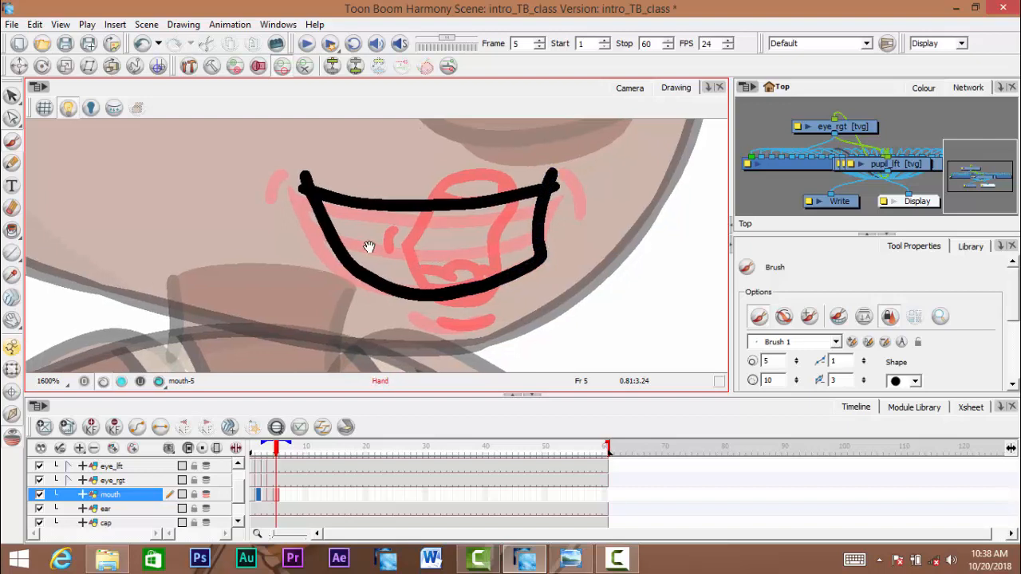
- Try to brush teeth and tongue curves inside the frame 5 mouth, undoing and redrawing several of the strokes
mouse_move(321, 214)
left_mouse_down()
mouse_move(317, 205)
mouse_move(360, 230)
left_mouse_up()
key("ctrl+z")
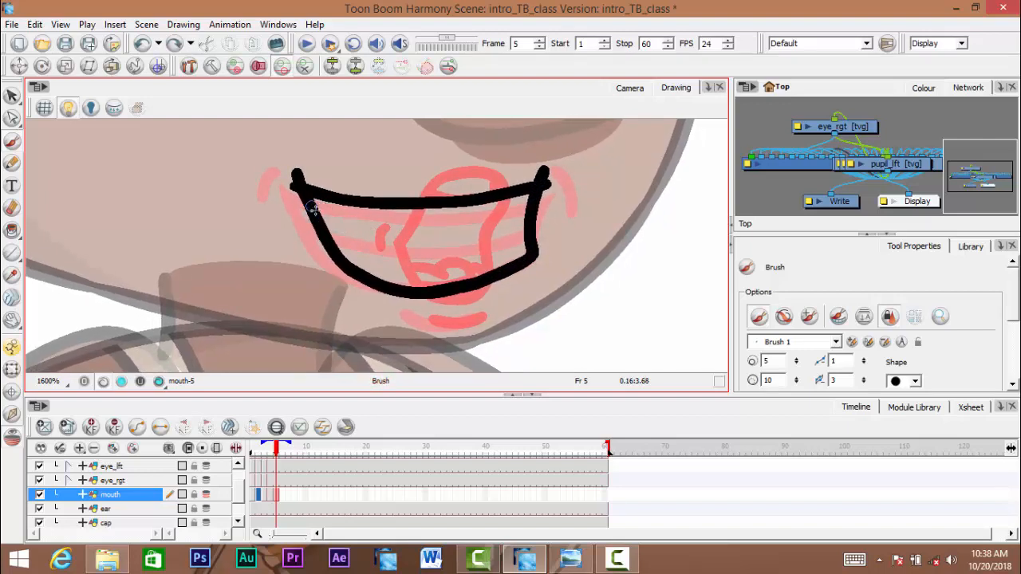
mouse_move(312, 207)
left_mouse_down()
mouse_move(368, 229)
mouse_move(390, 253)
mouse_move(392, 216)
mouse_move(508, 218)
left_mouse_up()
mouse_move(383, 250)
left_mouse_down()
mouse_move(433, 233)
mouse_move(448, 255)
mouse_move(503, 238)
left_mouse_up()
key("ctrl+z")
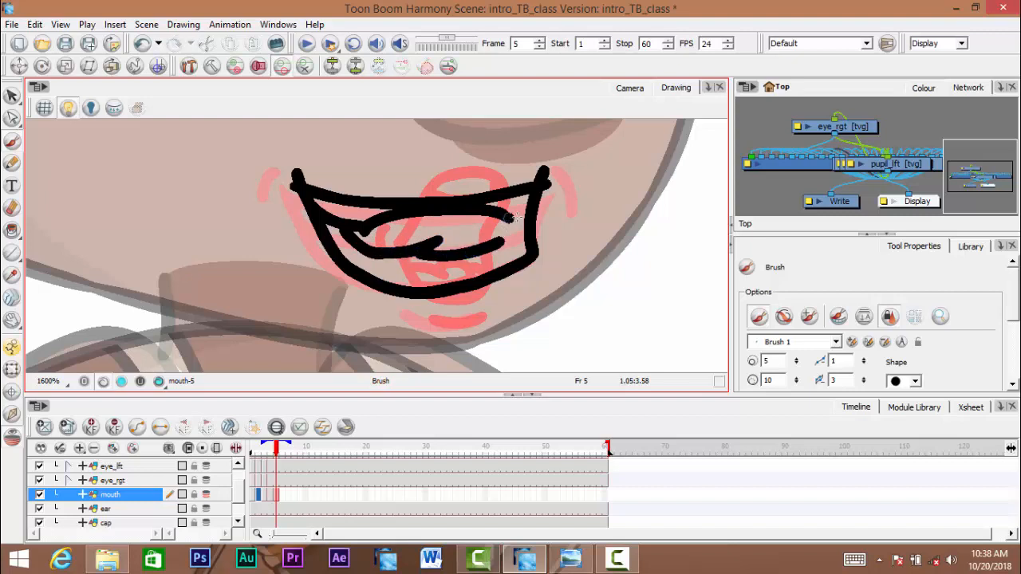
key("ctrl+z")
left_click_drag(525, 212, 487, 238)
key("ctrl+z")
key("ctrl+z")
key("ctrl+z")
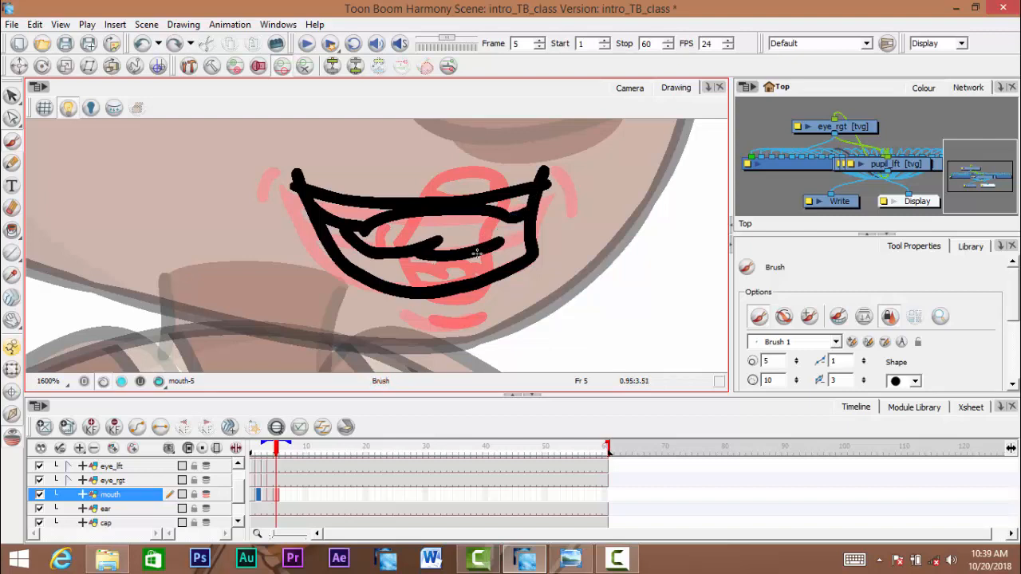
key("space")
left_click_drag(398, 271, 503, 253)
key("ctrl+z")
scroll(488, 267, "down", 3)
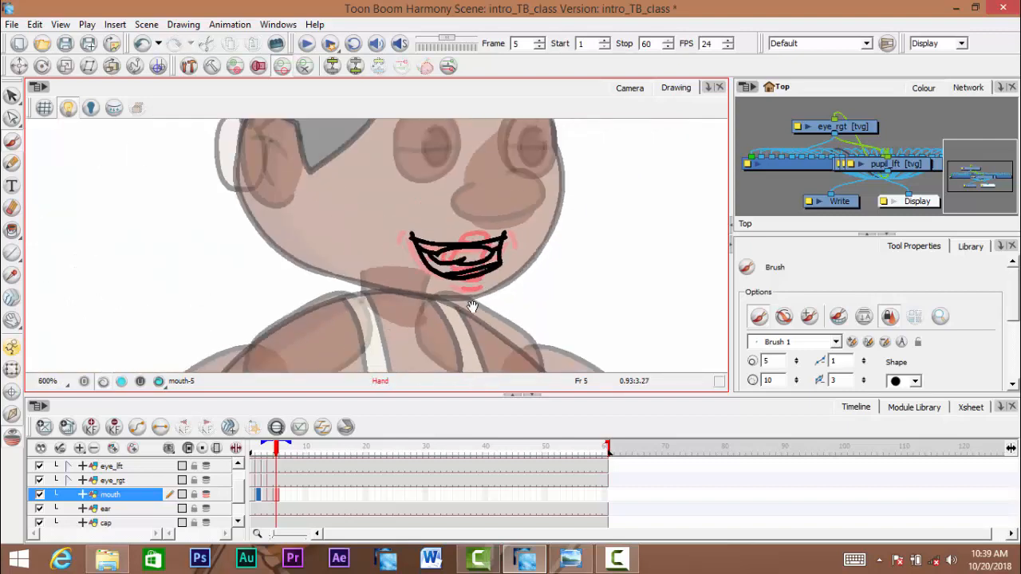
- Undo the inner curves, sides and lower edge of the frame 5 mouth, keeping only the upper-lip line
scroll(456, 299, "up", 3)
key("space")
left_click_drag(452, 308, 443, 365)
key("ctrl+z")
key("ctrl+z")
key("ctrl+z")
key("ctrl+z")
key("ctrl+z")
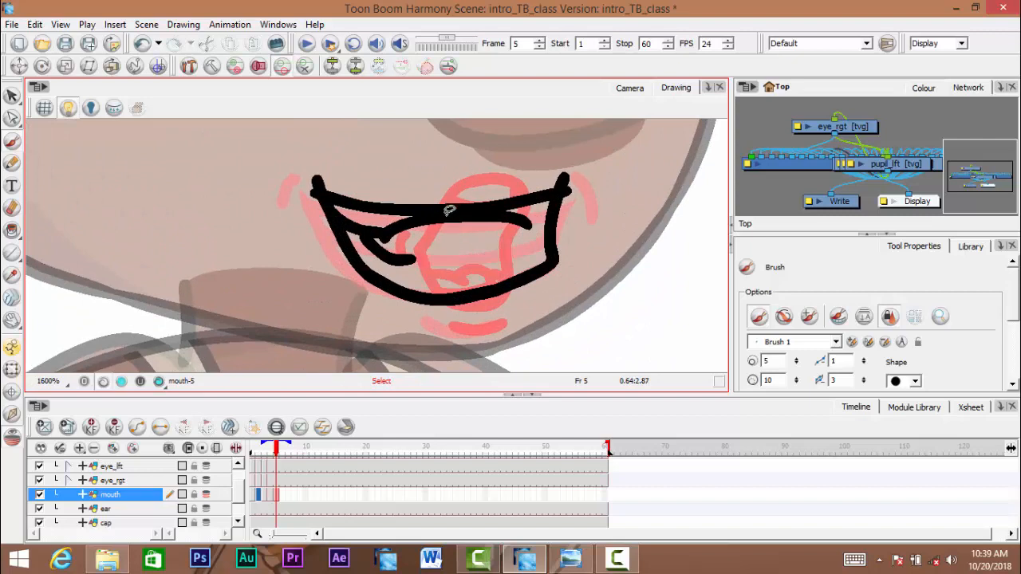
key("ctrl+z")
key("ctrl+z")
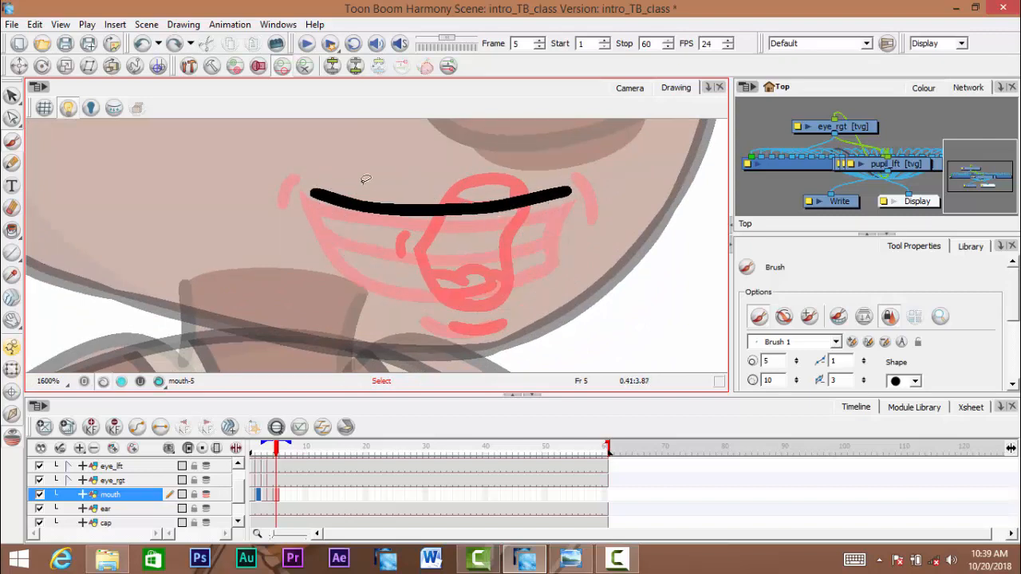
- Redraw the upper-lip line on frame 5 and try a left side stroke running down from its corner
mouse_move(307, 191)
left_mouse_down()
mouse_move(443, 214)
mouse_move(539, 209)
mouse_move(568, 200)
left_mouse_up()
left_click_drag(334, 190, 321, 236)
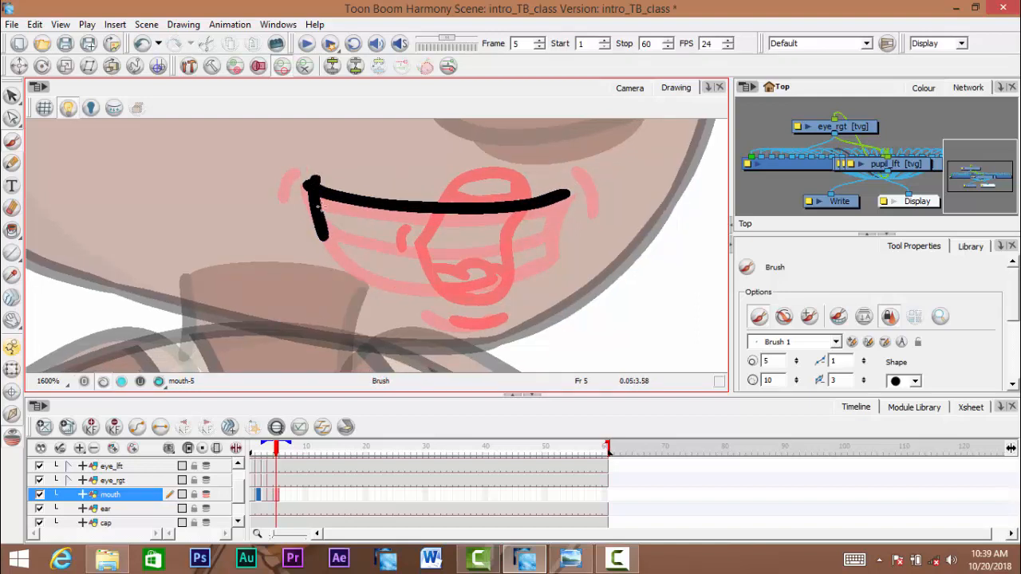
key("ctrl+z")
mouse_move(314, 177)
left_mouse_down()
mouse_move(336, 251)
mouse_move(354, 273)
mouse_move(405, 292)
left_mouse_up()
left_click_drag(472, 261, 476, 252)
key("ctrl+z")
- With the canvas rotated, brush the curved left side of the frame 5 mouth, undoing and redrawing it until it fits
left_click_drag(334, 155, 432, 179)
mouse_move(387, 203)
left_mouse_down()
mouse_move(324, 268)
mouse_move(326, 253)
mouse_move(350, 288)
left_mouse_up()
mouse_move(378, 213)
left_mouse_down()
mouse_move(353, 217)
mouse_move(422, 208)
mouse_move(411, 199)
left_mouse_up()
mouse_move(392, 231)
left_mouse_down()
mouse_move(391, 207)
mouse_move(351, 221)
mouse_move(366, 211)
left_mouse_up()
left_click_drag(347, 271, 331, 246)
mouse_move(334, 297)
left_mouse_down()
mouse_move(372, 279)
mouse_move(418, 227)
left_mouse_up()
mouse_move(427, 208)
left_mouse_down()
mouse_move(458, 231)
mouse_move(437, 303)
left_mouse_up()
key("ctrl+z")
mouse_move(371, 197)
left_mouse_down()
mouse_move(308, 164)
mouse_move(328, 163)
mouse_move(348, 263)
mouse_move(387, 292)
left_mouse_up()
key("ctrl+z")
key("ctrl+z")
mouse_move(322, 146)
left_mouse_down()
mouse_move(336, 219)
mouse_move(398, 293)
left_mouse_up()
- Brush the right side and lower edge to close the frame 5 mouth outline, retrying the stroke several times
mouse_move(468, 224)
left_mouse_down()
mouse_move(422, 189)
mouse_move(434, 195)
left_mouse_up()
mouse_move(537, 145)
left_mouse_down()
mouse_move(531, 208)
mouse_move(488, 254)
mouse_move(421, 277)
left_mouse_up()
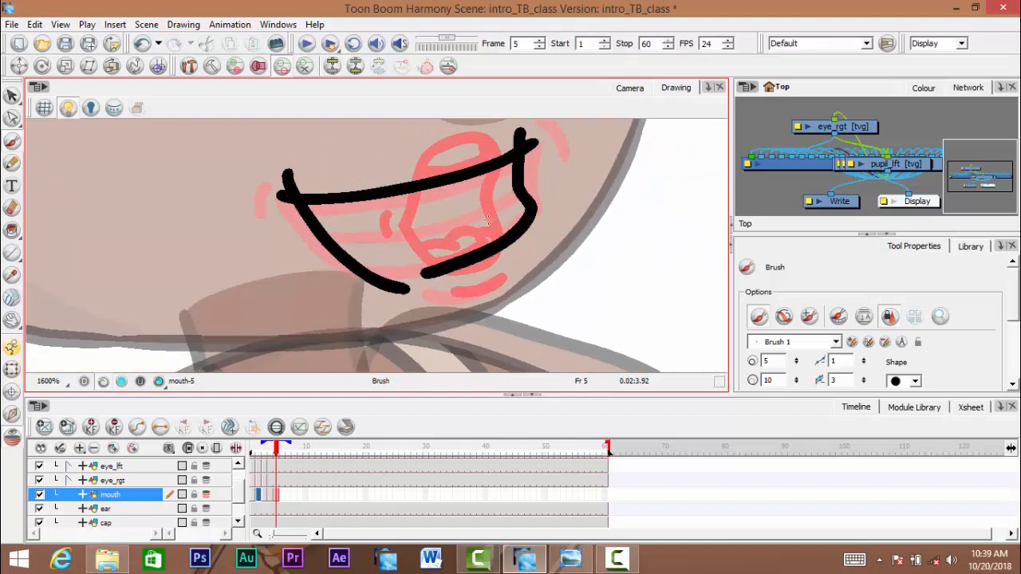
key("ctrl+z")
mouse_move(517, 135)
left_mouse_down()
mouse_move(534, 208)
mouse_move(530, 237)
mouse_move(502, 259)
mouse_move(421, 280)
left_mouse_up()
key("ctrl+z")
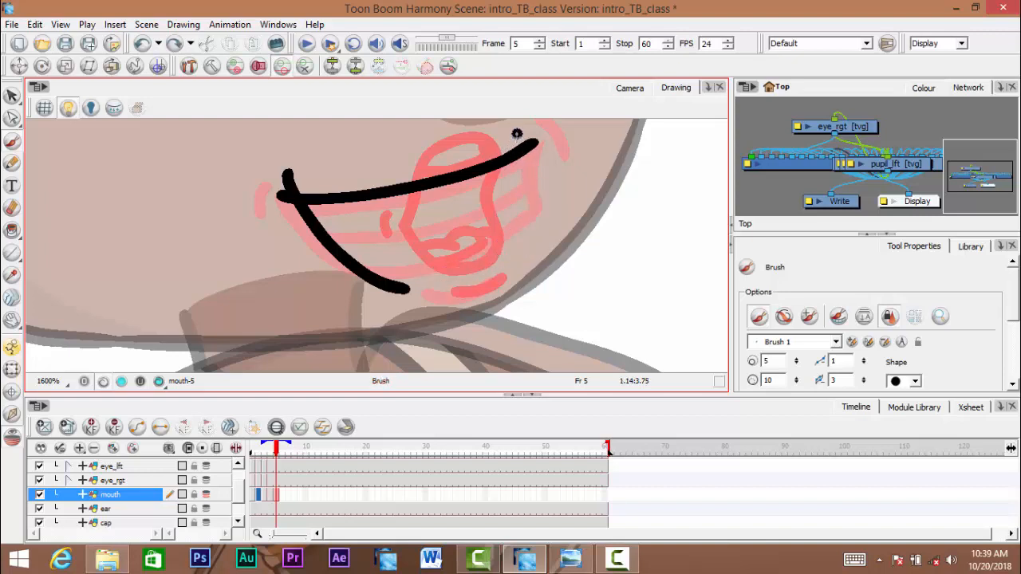
mouse_move(517, 134)
left_mouse_down()
mouse_move(532, 211)
mouse_move(520, 252)
mouse_move(409, 287)
mouse_move(388, 279)
left_mouse_up()
left_click_drag(491, 214, 484, 228)
mouse_move(464, 288)
left_mouse_down()
mouse_move(461, 314)
mouse_move(496, 331)
left_mouse_up()
scroll(496, 300, "down", 2)
scroll(496, 329, "up", 1)
left_click_drag(516, 298, 532, 272)
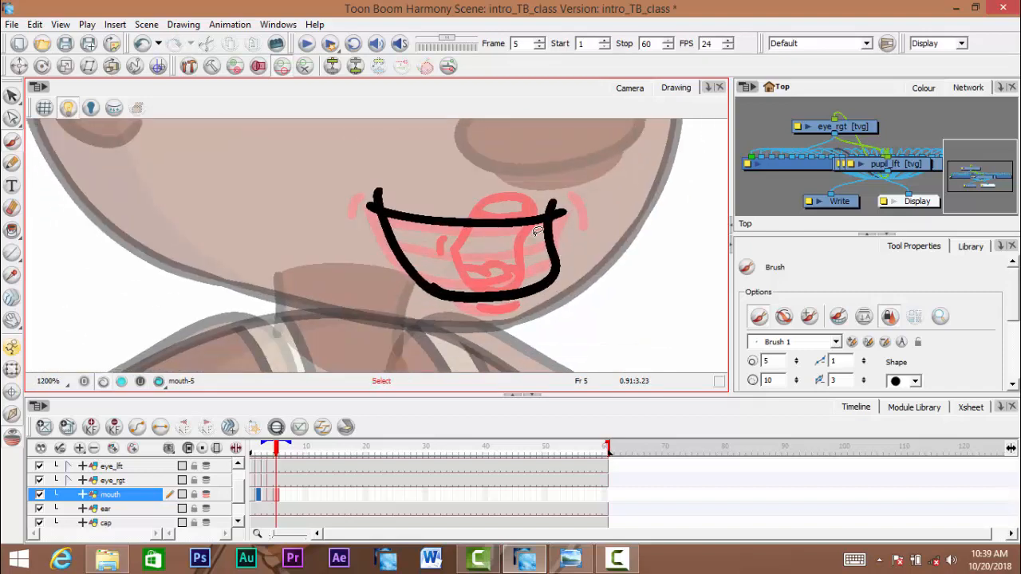
- Undo the closing strokes on frame 5 and brush the left side, right side and lower edge of the mouth again
key("ctrl+z")
mouse_move(374, 204)
left_mouse_down()
mouse_move(395, 260)
mouse_move(441, 295)
left_mouse_up()
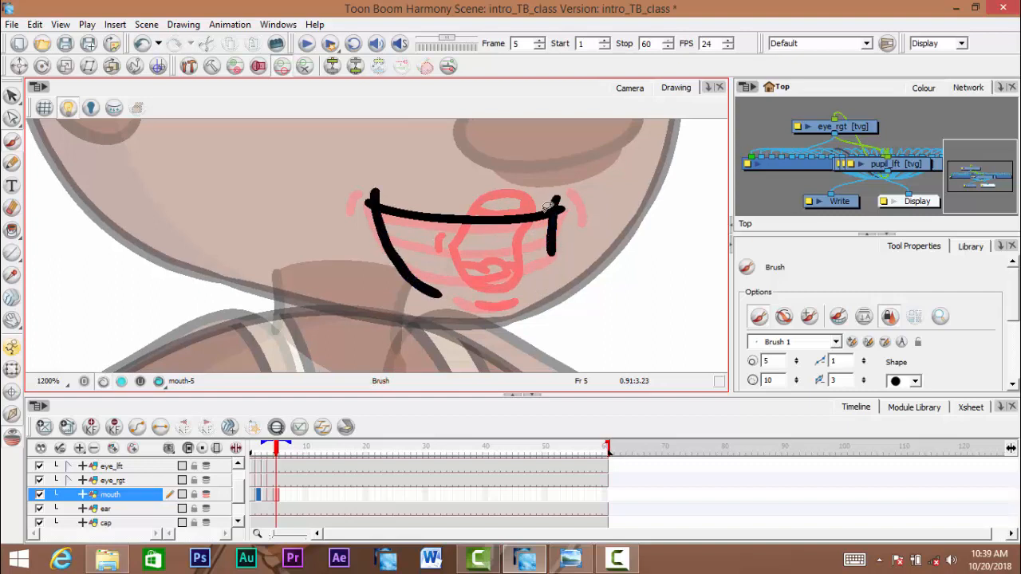
key("ctrl+z")
mouse_move(553, 196)
left_mouse_down()
mouse_move(548, 267)
mouse_move(492, 295)
left_mouse_up()
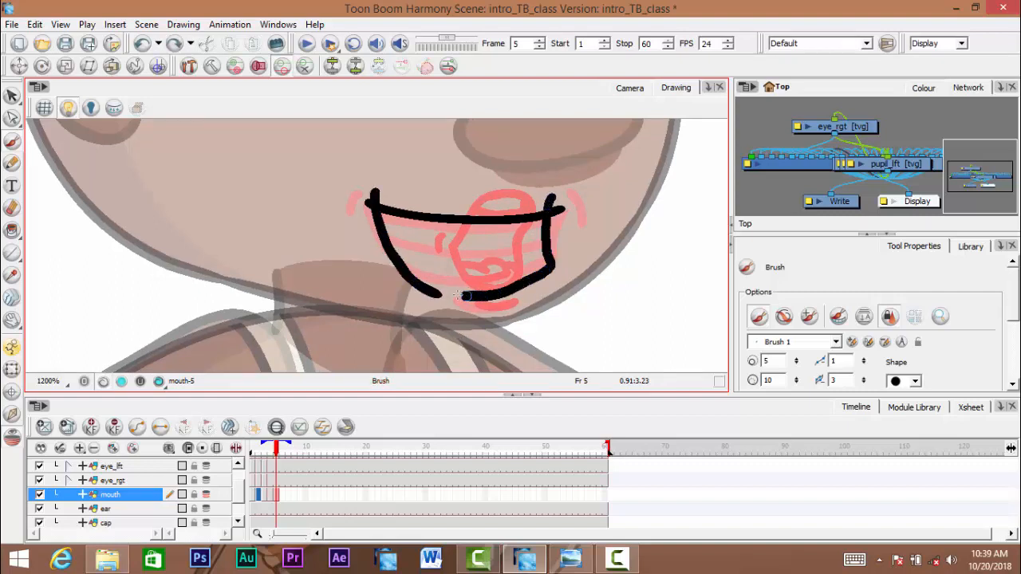
left_click_drag(453, 260, 454, 253)
key("ctrl+z")
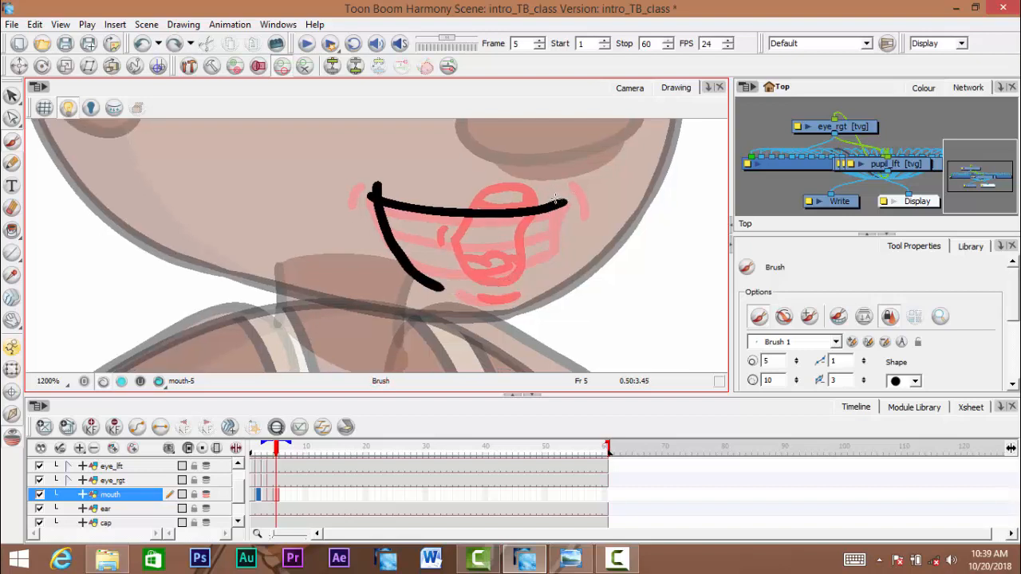
mouse_move(547, 226)
left_mouse_down()
mouse_move(545, 257)
mouse_move(523, 276)
mouse_move(461, 290)
left_mouse_up()
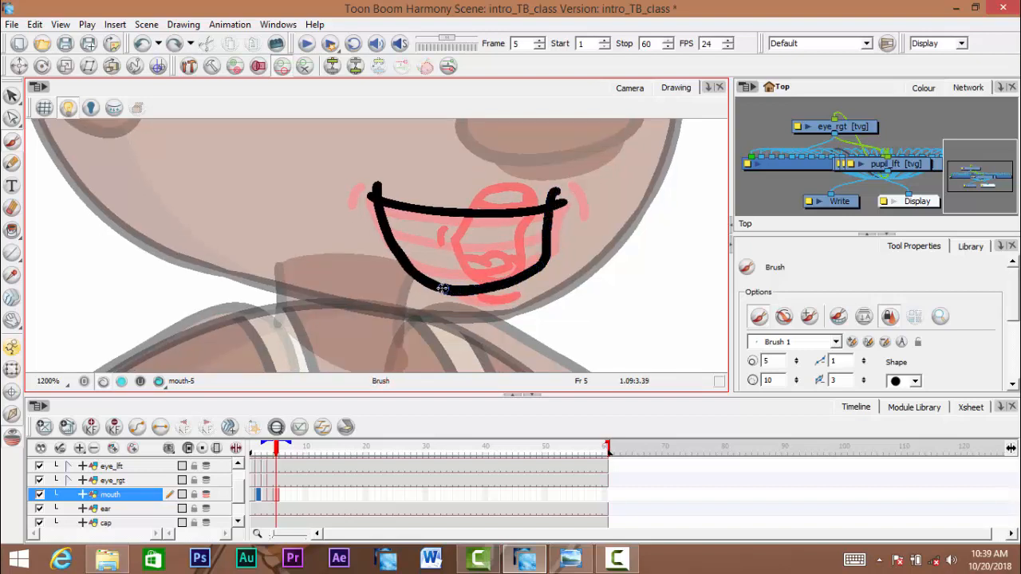
scroll(447, 286, "up", 1)
key("ctrl+z")
mouse_move(586, 219)
left_mouse_down()
mouse_move(578, 244)
mouse_move(557, 264)
mouse_move(437, 290)
left_mouse_up()
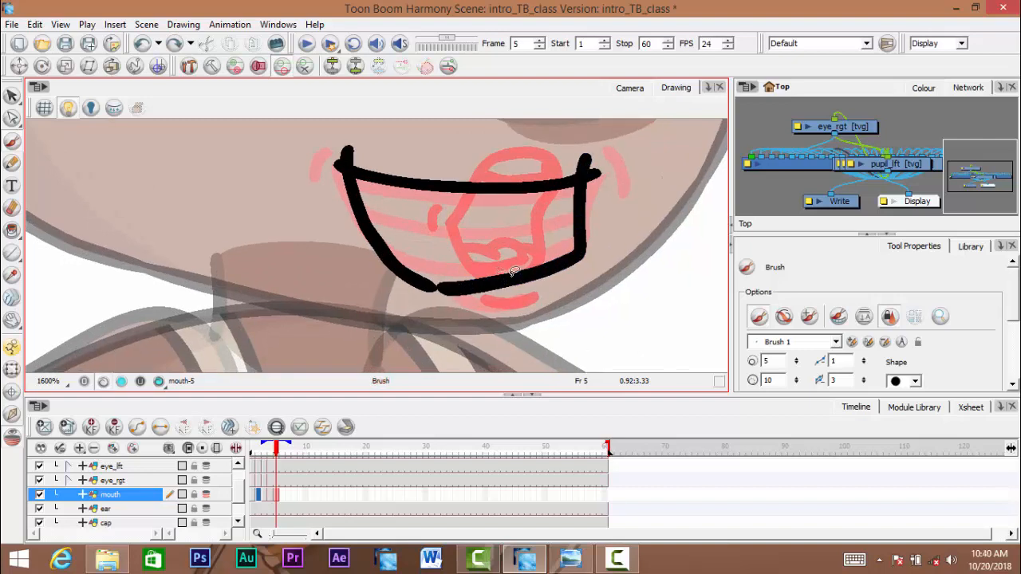
- Undo the brush strokes of the mouth outline on frame 5
key("ctrl+z")
mouse_move(270, 455)
left_mouse_down()
mouse_move(248, 463)
mouse_move(278, 464)
mouse_move(260, 467)
left_mouse_up()
key("ctrl+z")
key("ctrl+z")
- Copy the complete mouth drawing from frame 2 and paste it onto frame 5 of the mouth layer
left_click(12, 96)
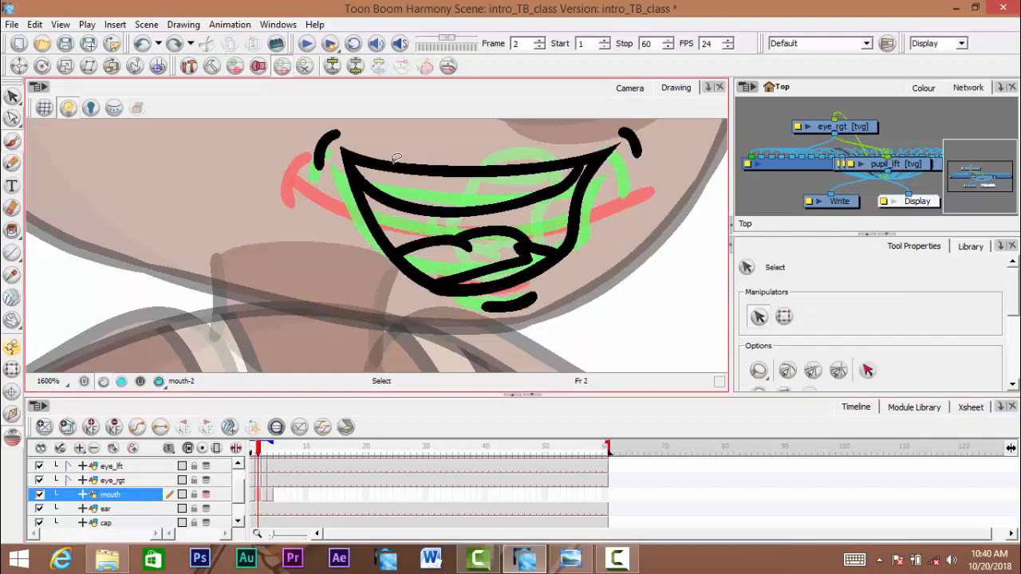
left_click_drag(217, 180, 229, 192)
left_click(513, 186)
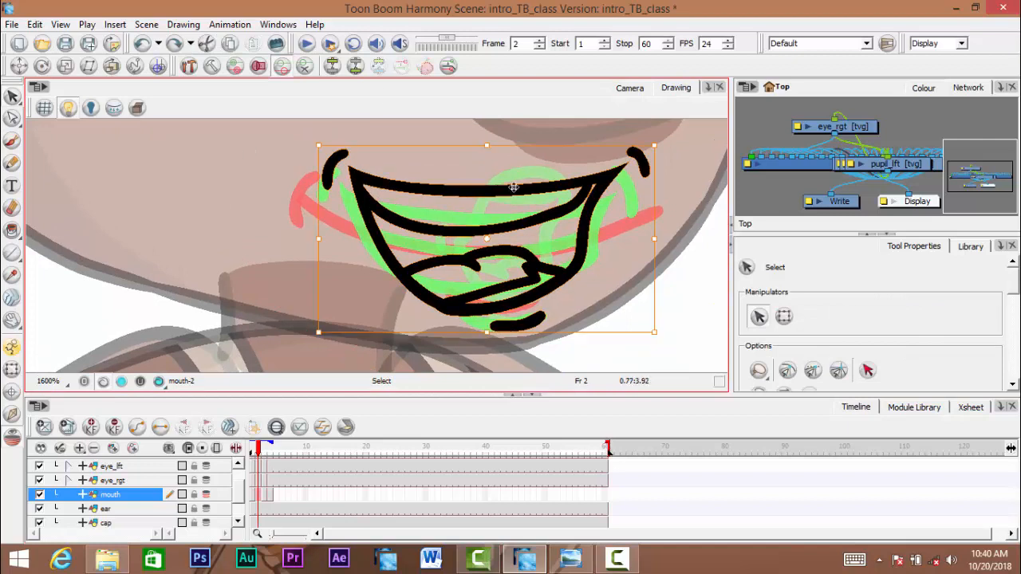
left_click(277, 448)
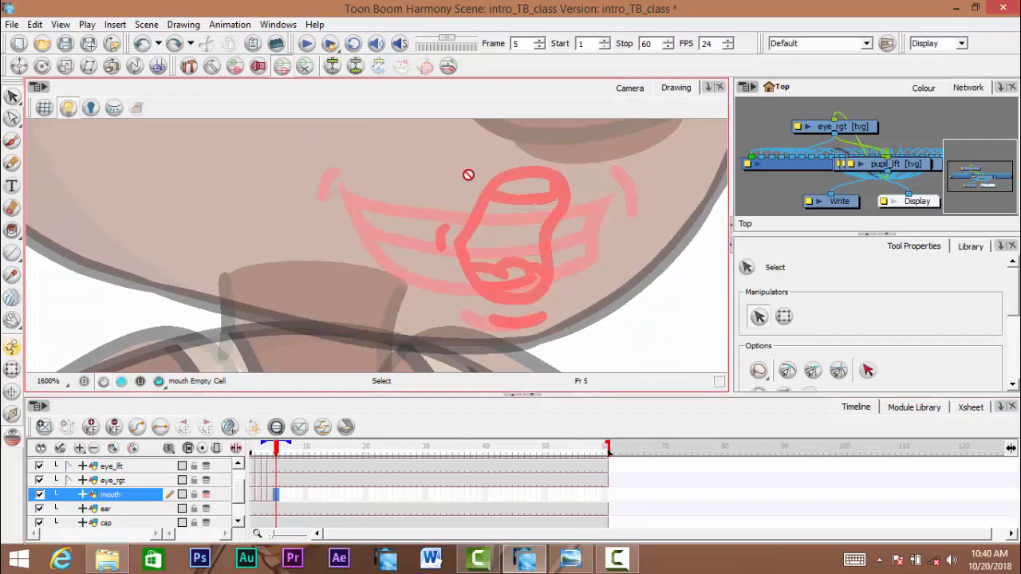
key("ctrl+v")
- Try the Cutter on the inner lines of the pasted frame 5 mouth, and delete the pasted drawing
left_click_drag(11, 97, 48, 112)
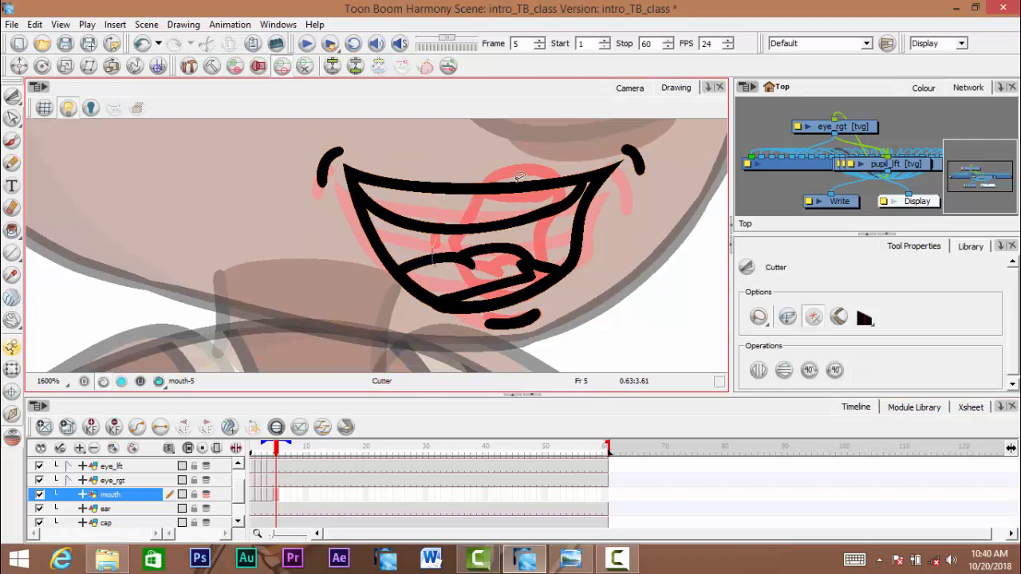
left_click_drag(354, 247, 336, 253)
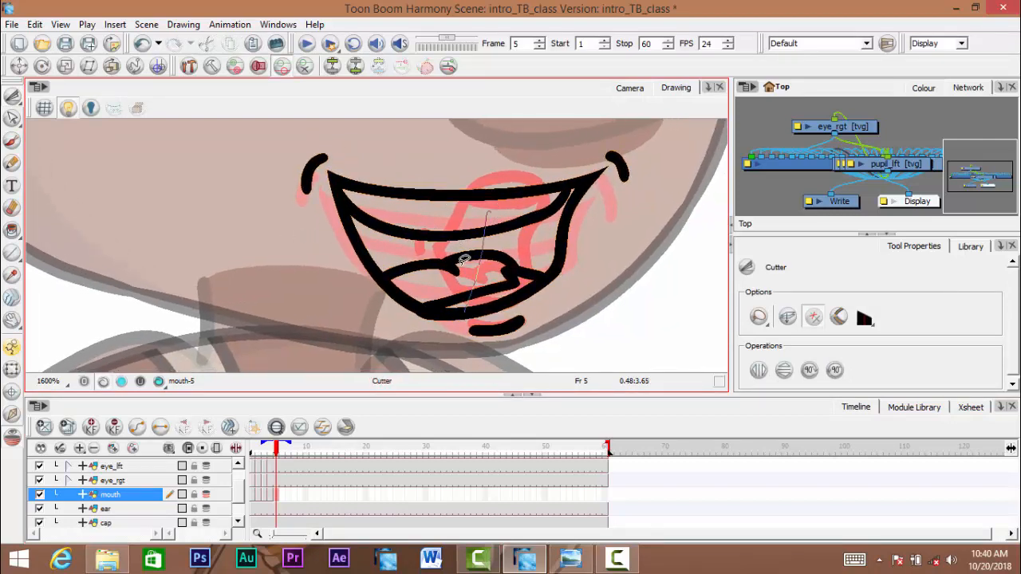
left_click_drag(437, 269, 565, 214)
key("Delete")
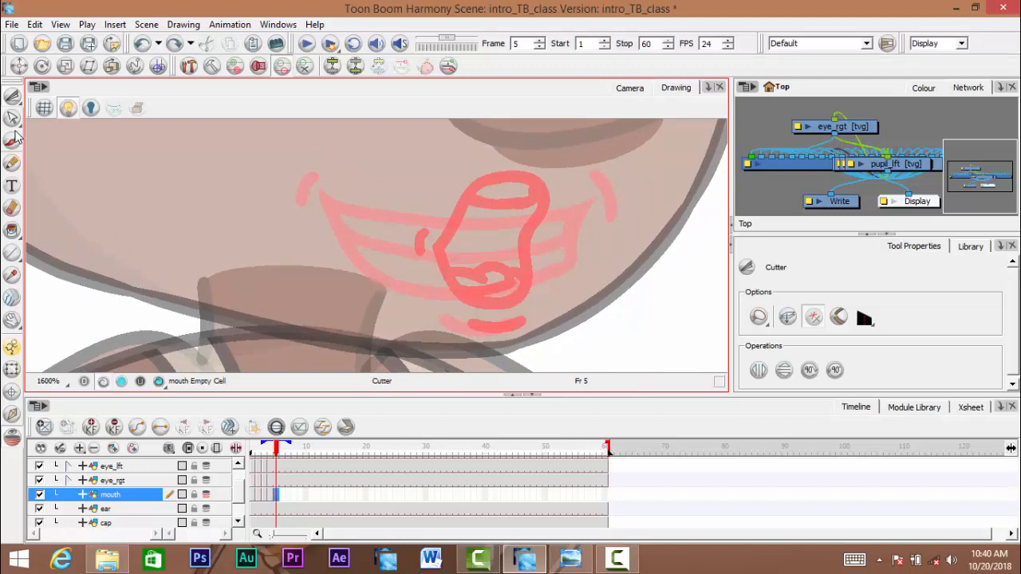
- Brush the upper-lip line of the mouth on the emptied frame 5, undoing the first stroke and redrawing it slightly higher
left_click(11, 140)
left_click_drag(481, 241, 485, 237)
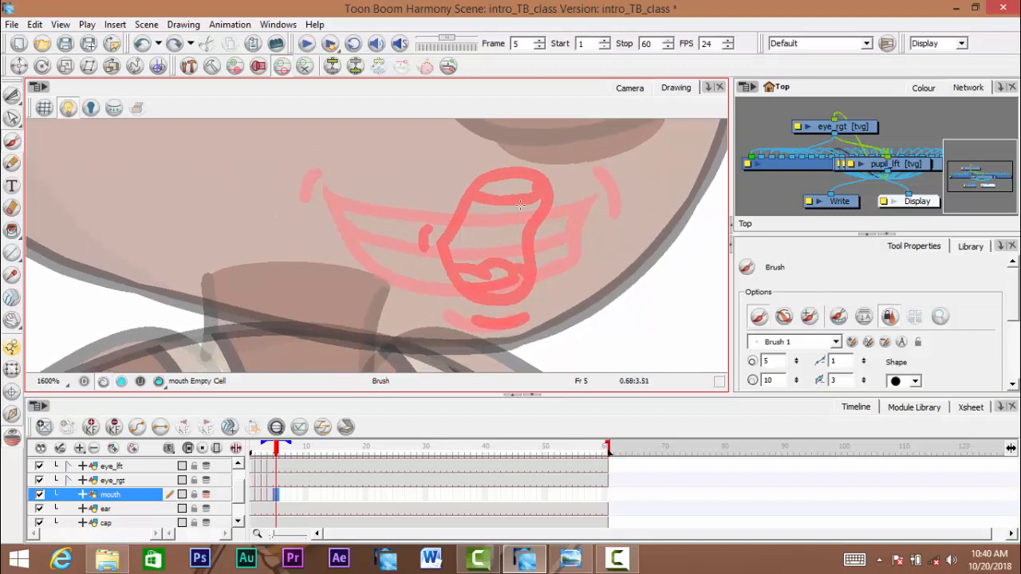
left_click_drag(431, 259, 423, 251)
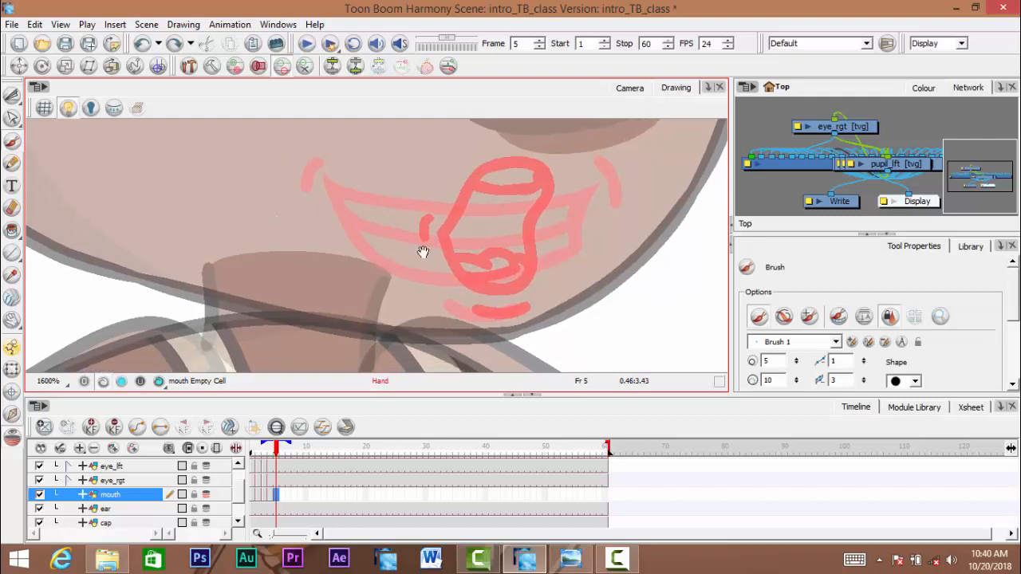
left_click_drag(484, 215, 481, 202)
left_click_drag(423, 216, 426, 231)
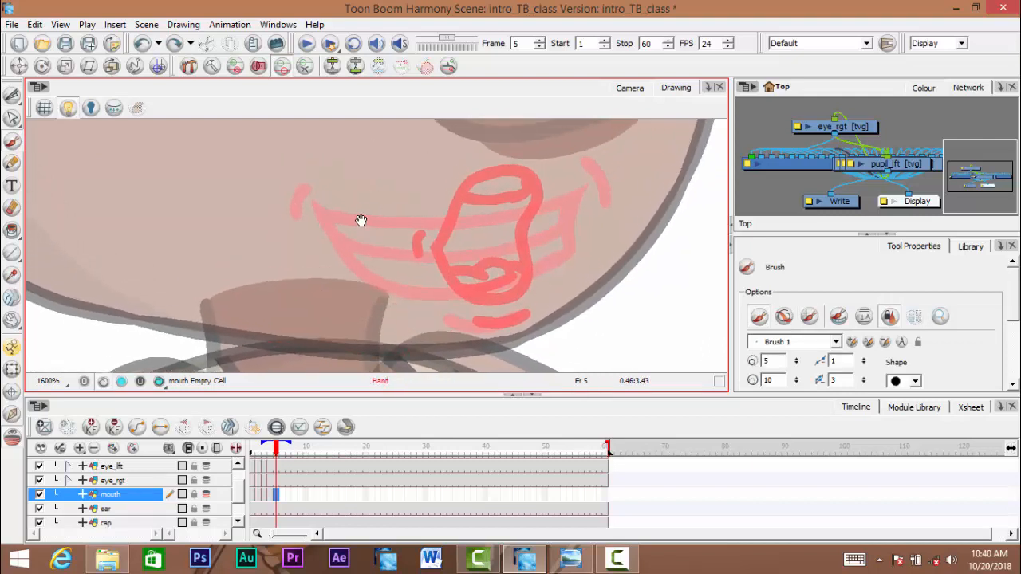
mouse_move(361, 220)
left_mouse_down()
mouse_move(311, 197)
mouse_move(366, 210)
mouse_move(455, 207)
mouse_move(596, 174)
left_mouse_up()
left_click_drag(442, 233, 440, 225)
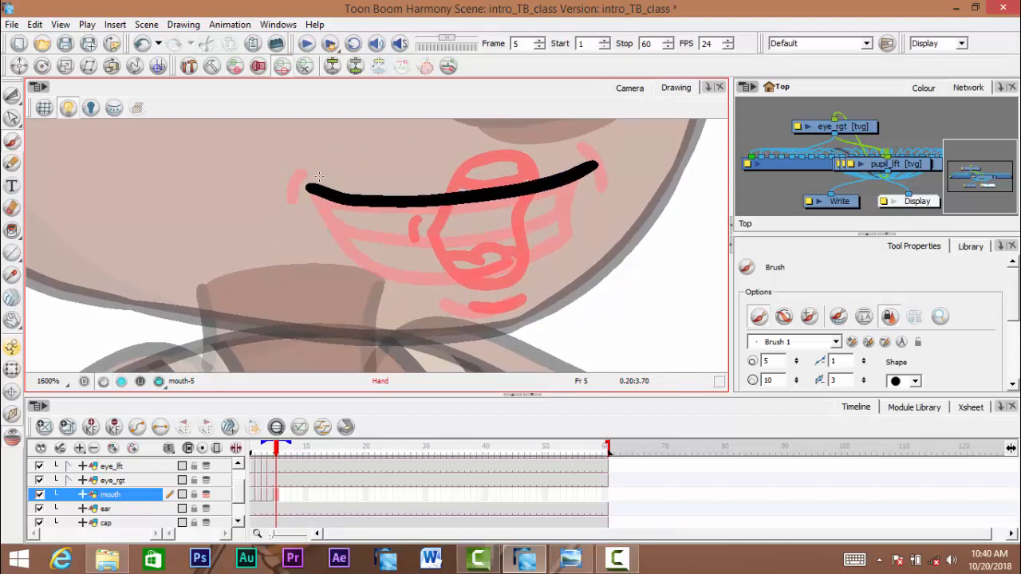
key("ctrl+z")
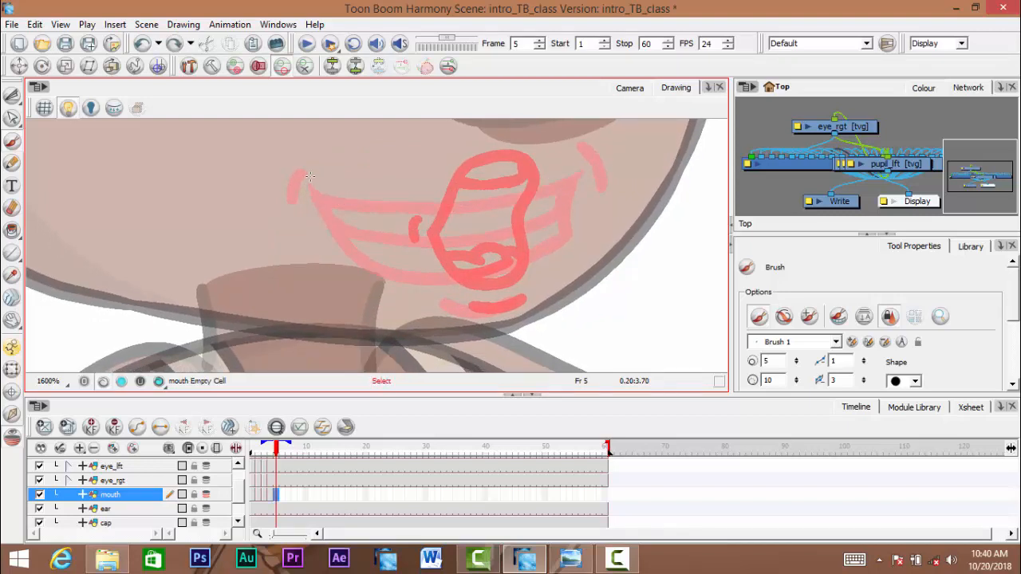
mouse_move(306, 176)
left_mouse_down()
mouse_move(432, 178)
mouse_move(582, 145)
left_mouse_up()
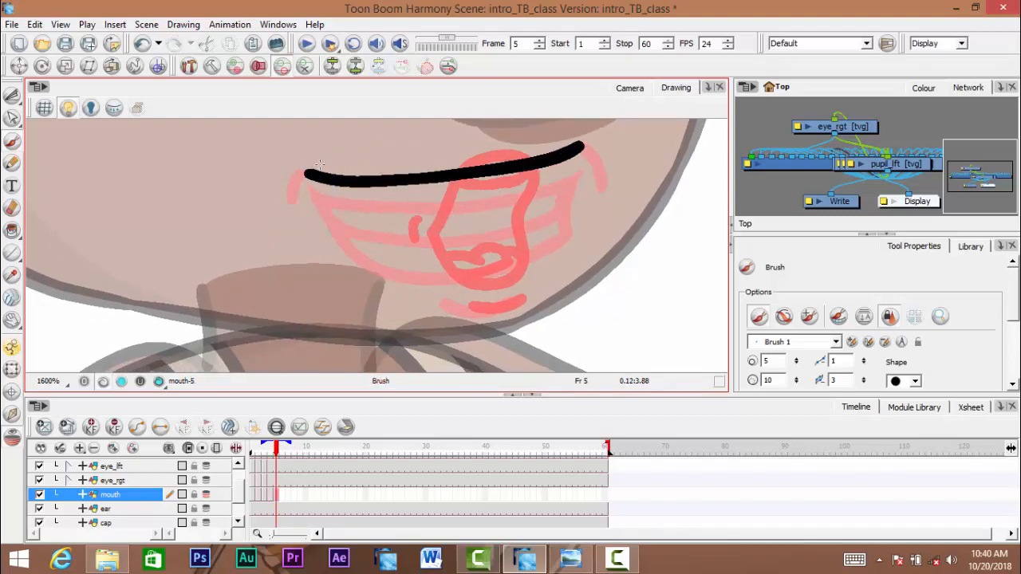
- Brush the curved left side of the frame 5 mouth and a right side that continues into the lower edge
mouse_move(318, 161)
left_mouse_down()
mouse_move(335, 209)
mouse_move(393, 269)
left_mouse_up()
mouse_move(571, 177)
left_mouse_down()
mouse_move(579, 170)
mouse_move(563, 236)
left_mouse_up()
key("ctrl+z")
mouse_move(582, 145)
left_mouse_down()
mouse_move(563, 232)
mouse_move(542, 255)
mouse_move(412, 273)
left_mouse_up()
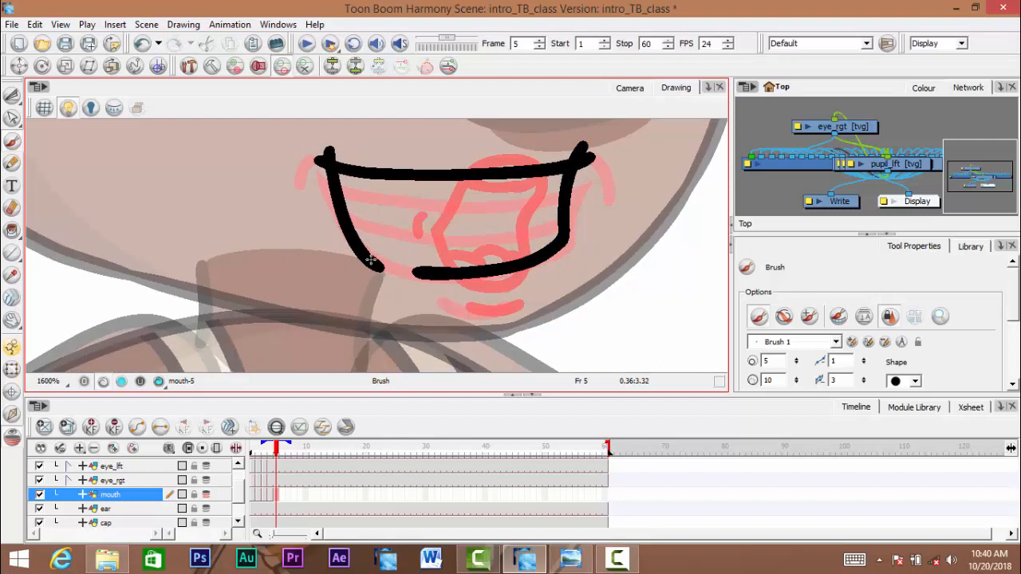
- Brush two wavy inner lines across the upper half of the frame 5 mouth, undoing the first attempt
mouse_move(370, 210)
left_mouse_down()
mouse_move(399, 197)
mouse_move(431, 227)
mouse_move(470, 188)
mouse_move(516, 186)
left_mouse_up()
key("ctrl+z")
key("ctrl+z")
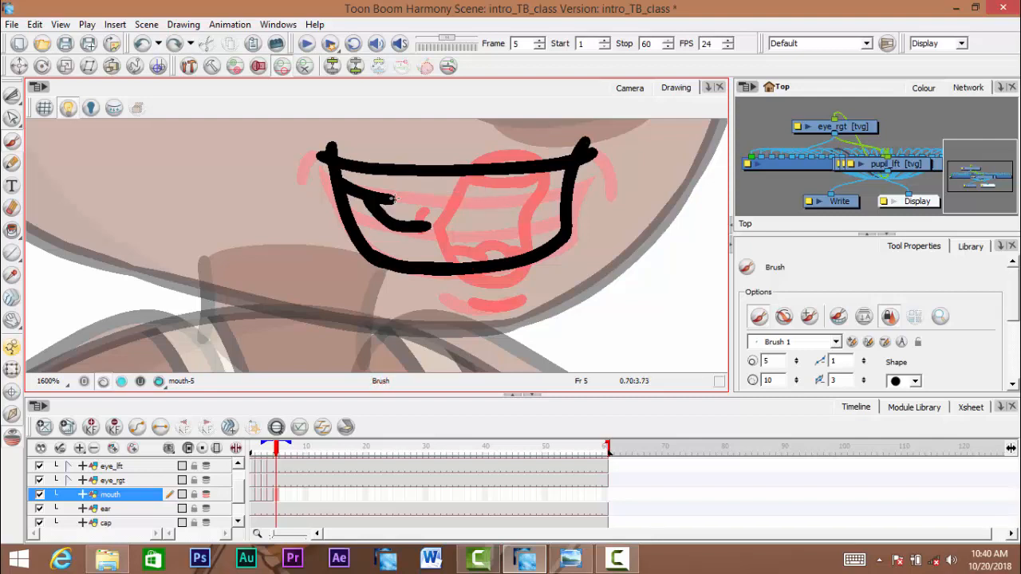
mouse_move(395, 200)
left_mouse_down()
mouse_move(501, 185)
mouse_move(542, 193)
left_mouse_up()
mouse_move(415, 229)
left_mouse_down()
mouse_move(448, 217)
mouse_move(511, 221)
mouse_move(558, 199)
left_mouse_up()
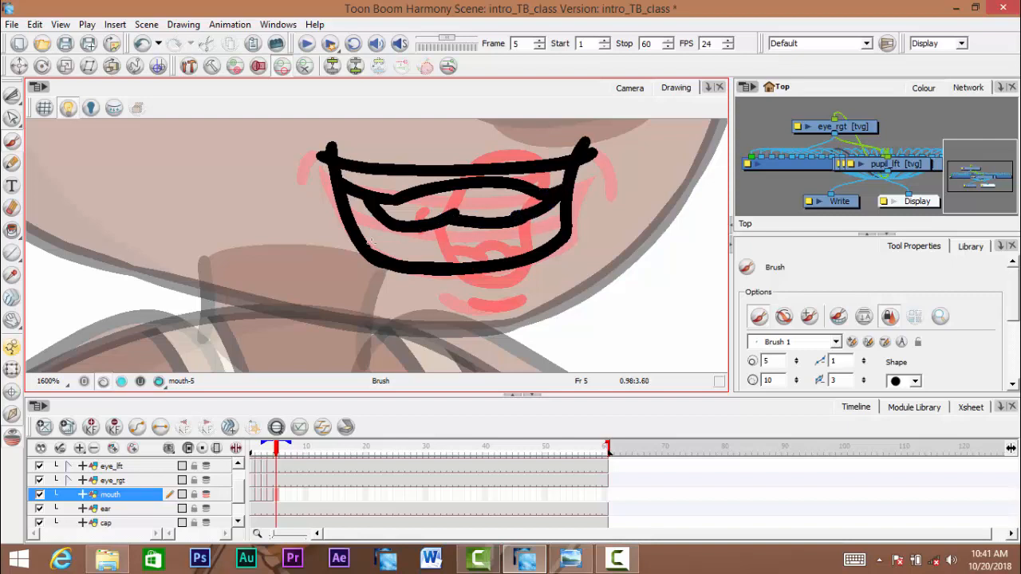
- Brush an inner line just above the lower edge of the frame 5 mouth, redrawing it after undoing the first attempt
mouse_move(370, 242)
left_mouse_down()
mouse_move(474, 249)
mouse_move(536, 232)
mouse_move(384, 255)
mouse_move(530, 239)
left_mouse_up()
key("ctrl+z")
key("ctrl+z")
mouse_move(371, 251)
left_mouse_down()
mouse_move(482, 254)
mouse_move(557, 228)
left_mouse_up()
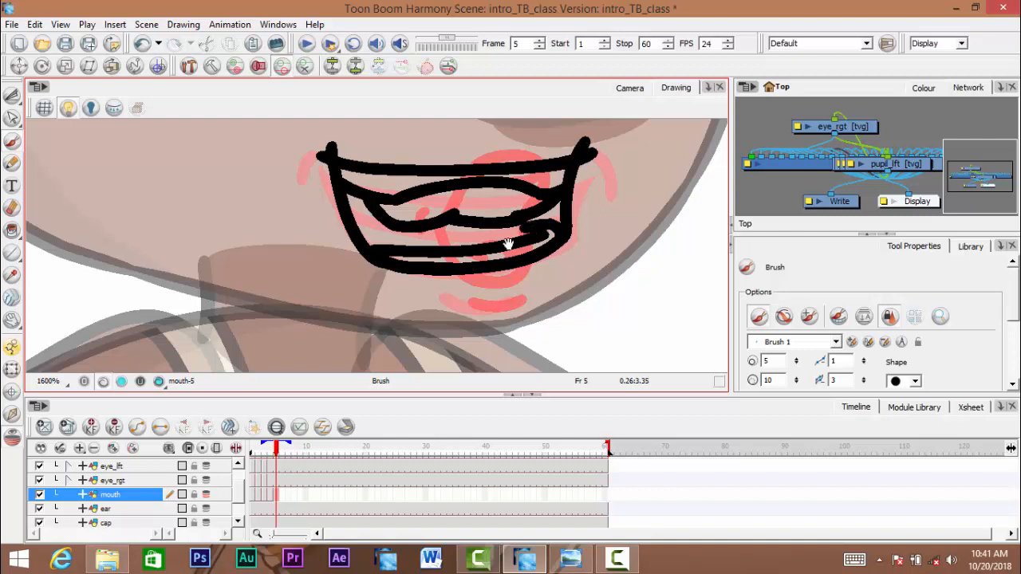
mouse_move(508, 244)
left_mouse_down()
mouse_move(506, 253)
mouse_move(519, 250)
left_mouse_up()
key("ctrl+z")
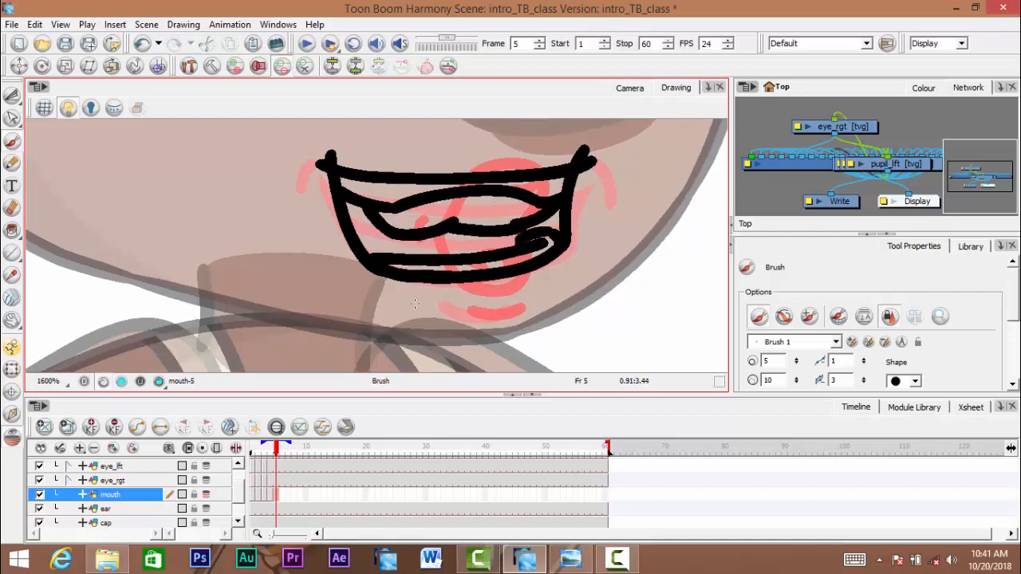
- Brush a short crease mark outside each corner of the frame 5 mouth, redoing the left one smaller
left_click_drag(415, 304, 419, 301)
scroll(416, 301, "down", 3)
scroll(335, 259, "up", 1)
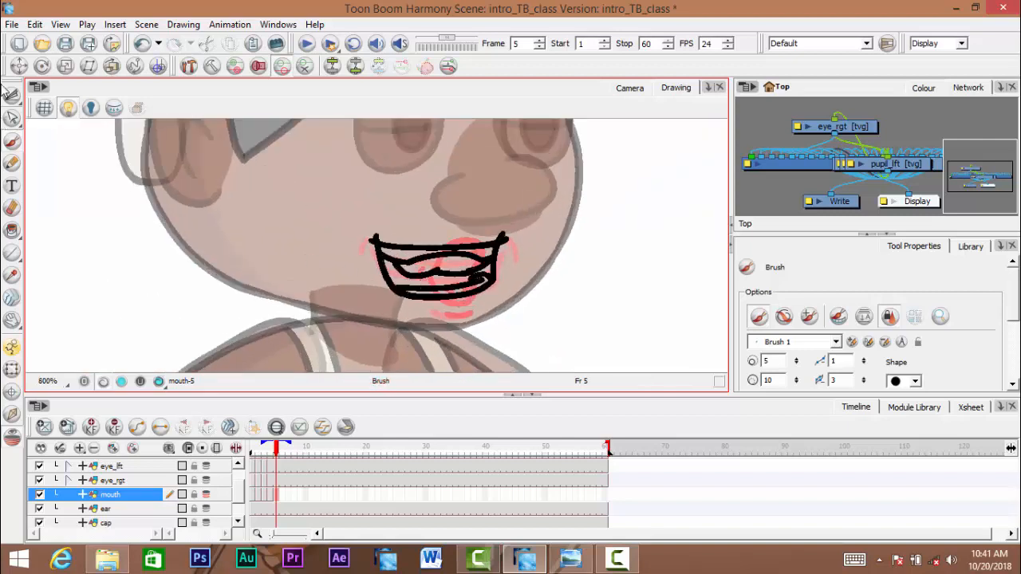
scroll(402, 275, "up", 1)
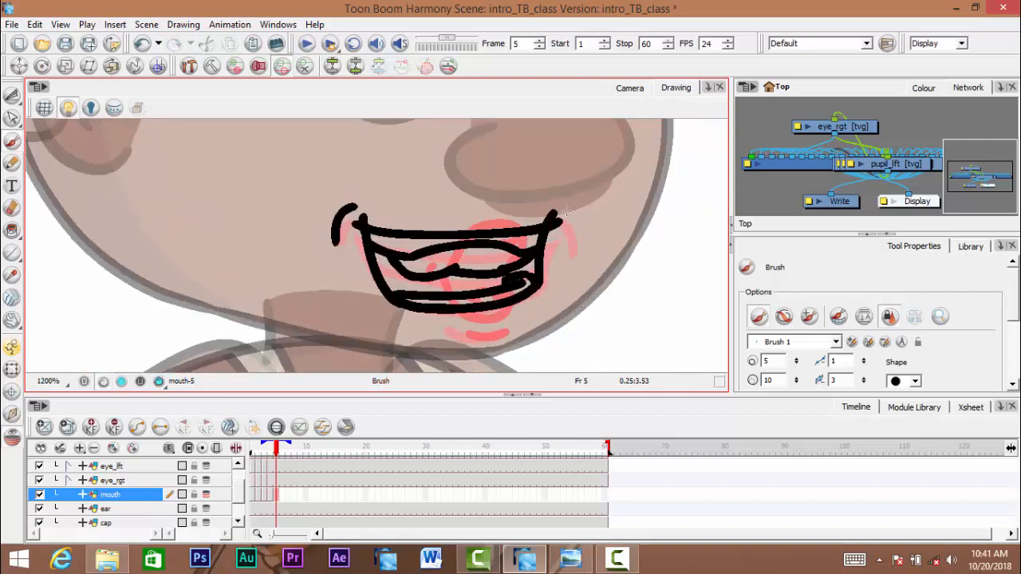
key("ctrl+z")
left_click_drag(351, 204, 343, 210)
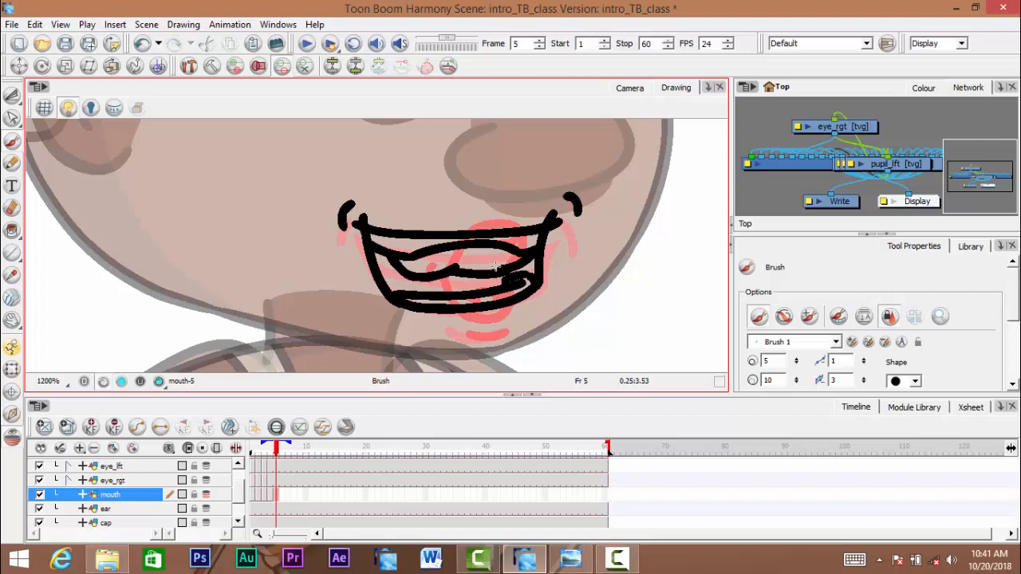
- Select the frame 5 mouth strokes, try a short chin line below the mouth and undo it
mouse_move(276, 452)
left_mouse_down()
mouse_move(259, 453)
mouse_move(276, 459)
left_mouse_up()
left_click_drag(12, 94, 40, 96)
left_click(542, 235)
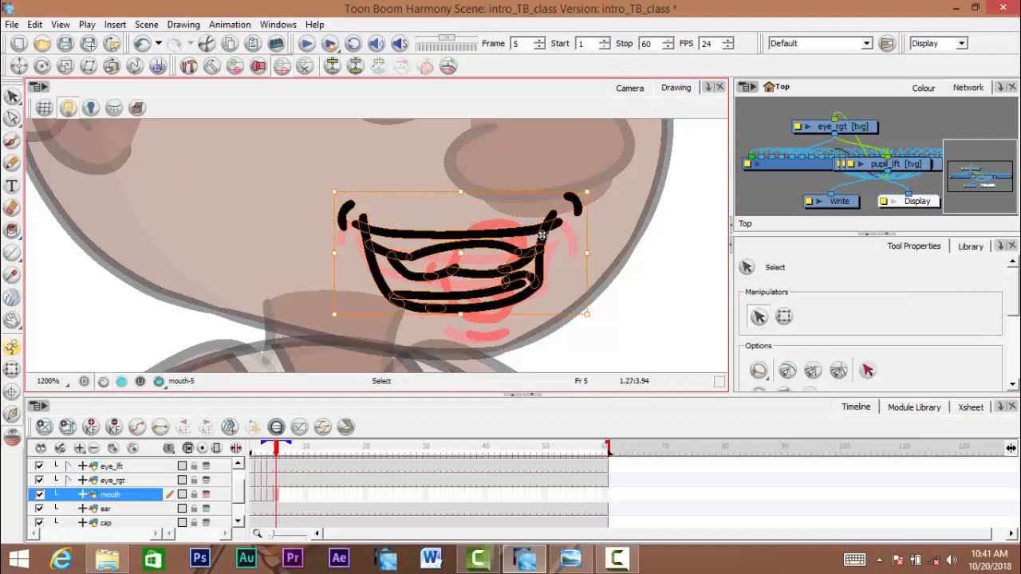
left_click(12, 140)
left_click_drag(425, 315, 487, 314)
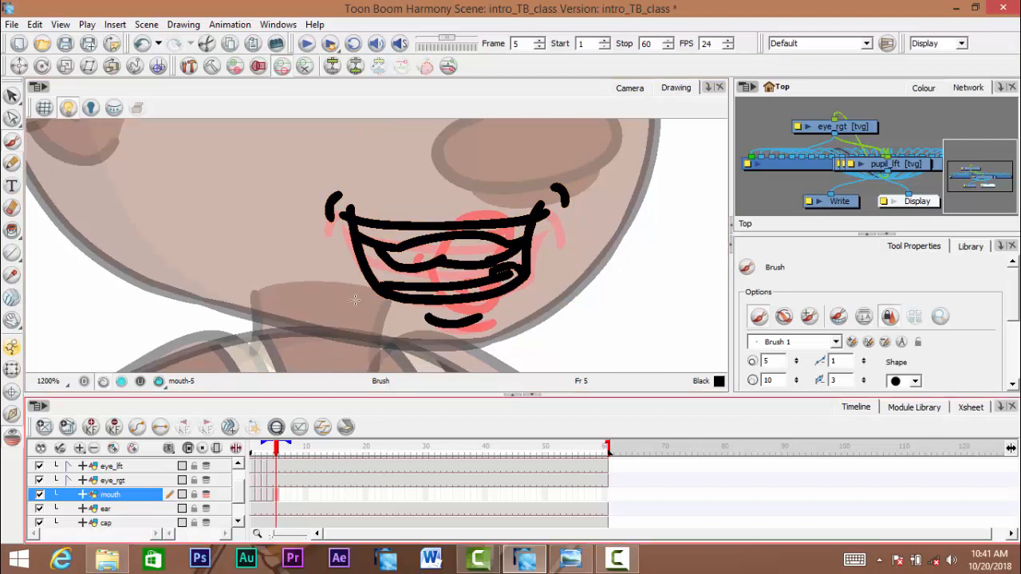
key("ctrl+z")
key("ctrl+z")
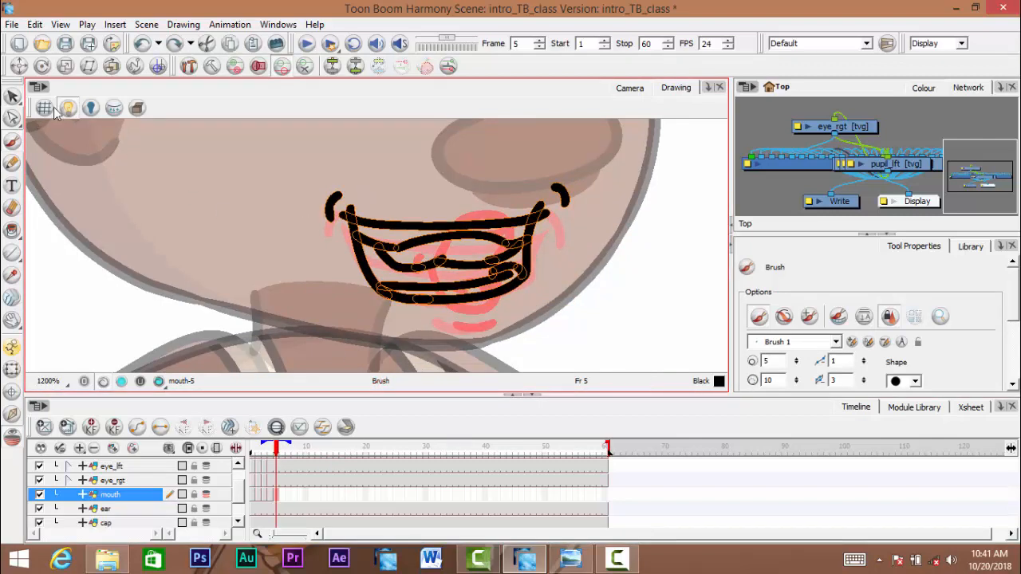
- Cut off the overshooting line ends at the left corner of the frame 5 mouth with the Cutter
left_click(14, 98)
left_click(91, 118)
scroll(341, 203, "up", 4)
mouse_move(351, 218)
left_mouse_down()
mouse_move(504, 217)
mouse_move(509, 226)
left_mouse_up()
left_click_drag(383, 212, 318, 314)
- Trim the overshooting line ends at the right corner of the frame 5 mouth with the Cutter
scroll(432, 265, "down", 1)
left_click_drag(572, 258, 264, 245)
left_click_drag(553, 215, 673, 209)
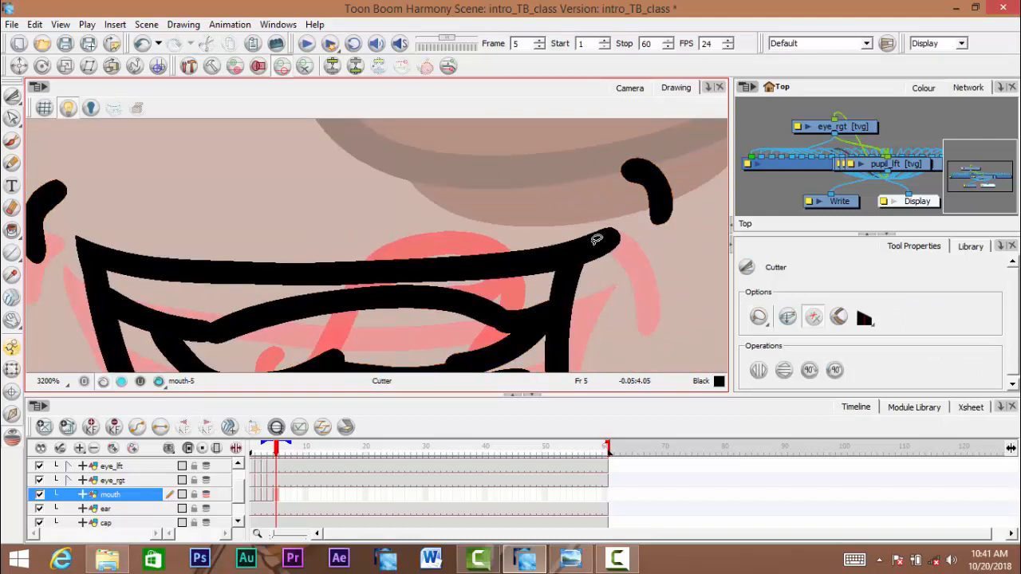
mouse_move(594, 238)
left_mouse_down()
mouse_move(601, 289)
mouse_move(615, 234)
left_mouse_up()
key("ctrl+z")
key("ctrl+z")
scroll(604, 274, "down", 4)
scroll(519, 275, "up", 1)
left_click_drag(553, 319, 533, 276)
scroll(542, 274, "up", 1)
left_click(98, 181)
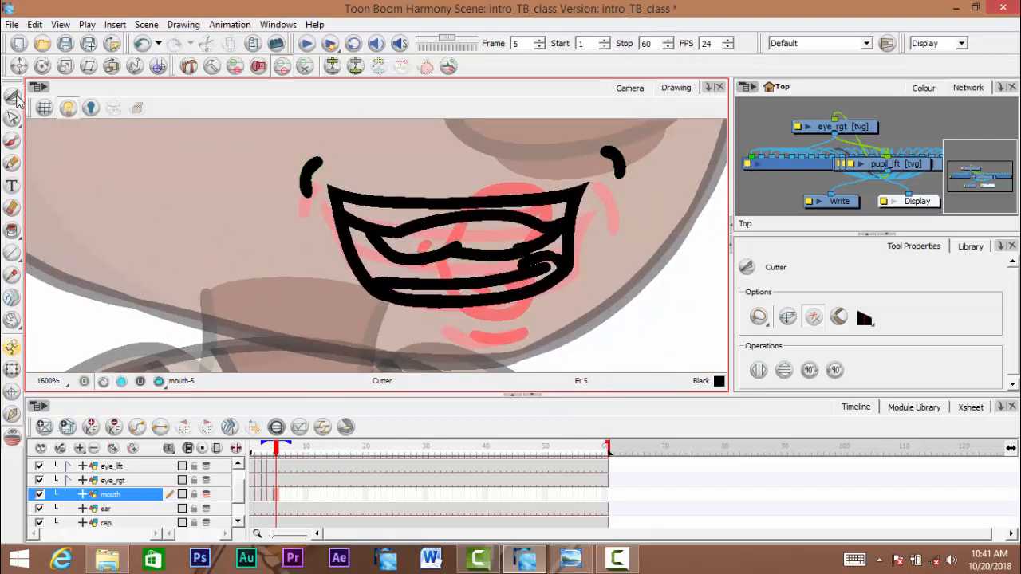
- Select all strokes of the frame 5 mouth and flatten them into one drawing
left_click_drag(17, 99, 48, 95)
mouse_move(193, 191)
left_mouse_down()
mouse_move(382, 357)
mouse_move(370, 148)
left_mouse_up()
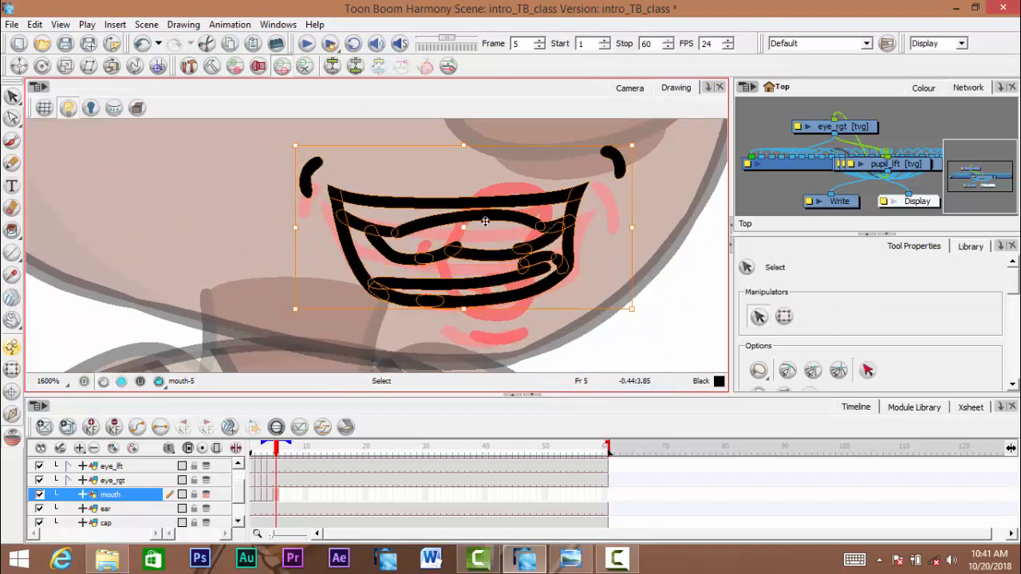
key("alt+shift+f")
mouse_move(472, 301)
left_mouse_down()
mouse_move(469, 286)
mouse_move(416, 304)
mouse_move(475, 307)
left_mouse_up()
left_click(178, 224)
- Brush a short curved chin line below the frame 5 mouth, undoing the first stroke and redrawing it
left_click(12, 141)
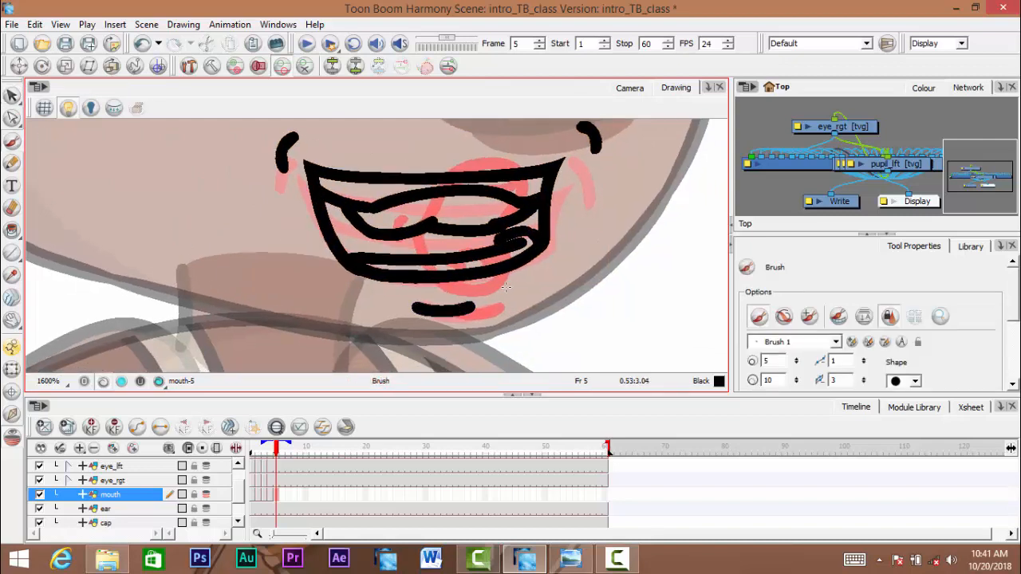
key("ctrl+z")
left_click_drag(410, 311, 574, 287)
- Go to frame 6 and brush the upper-lip line of the next mouth shape over the onion-skinned mouth
left_click(284, 449)
key("space")
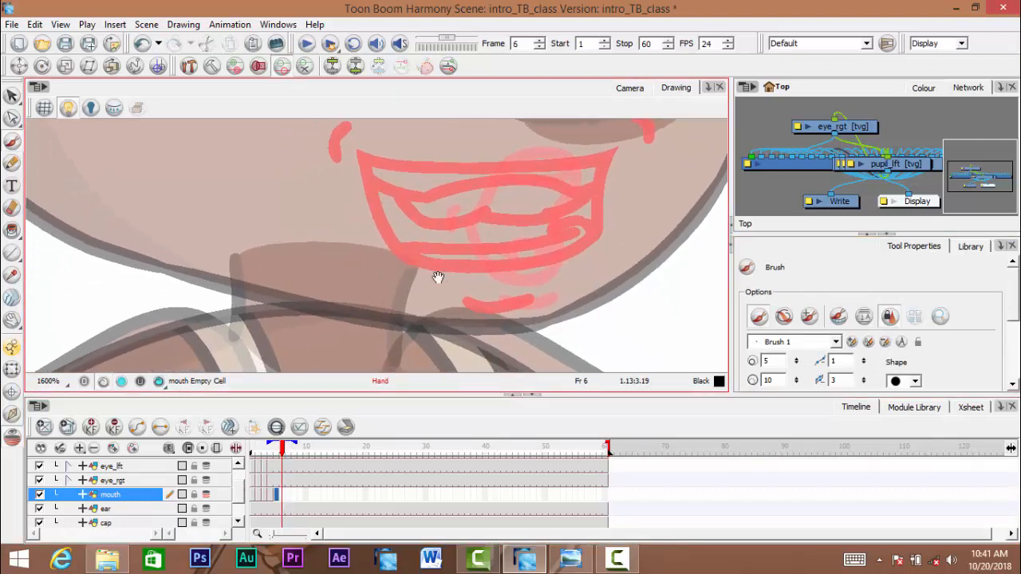
left_click_drag(438, 278, 466, 302)
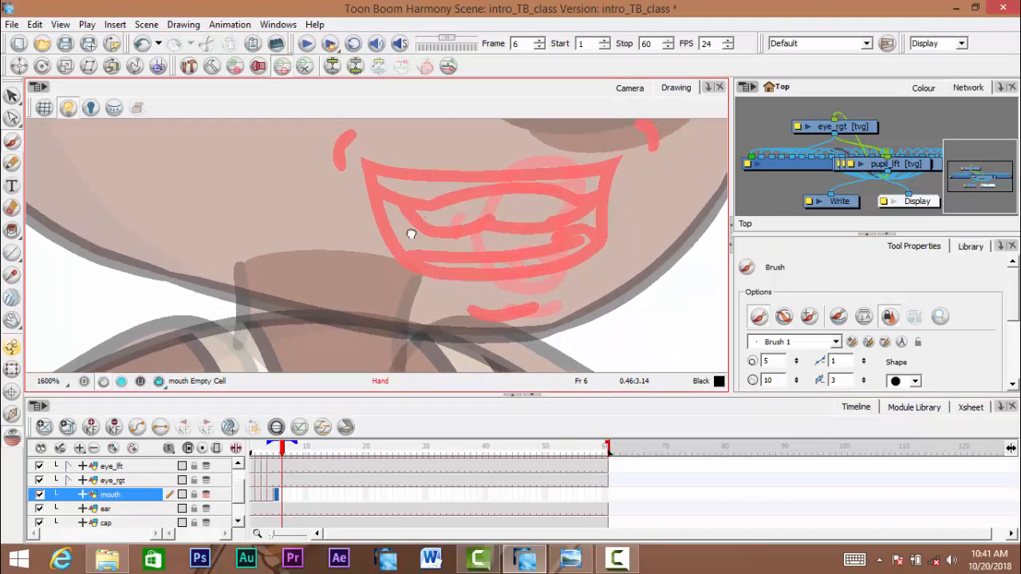
left_click_drag(411, 234, 398, 249)
mouse_move(342, 195)
left_mouse_down()
mouse_move(588, 193)
mouse_move(629, 182)
left_mouse_up()
left_click_drag(422, 220, 427, 207)
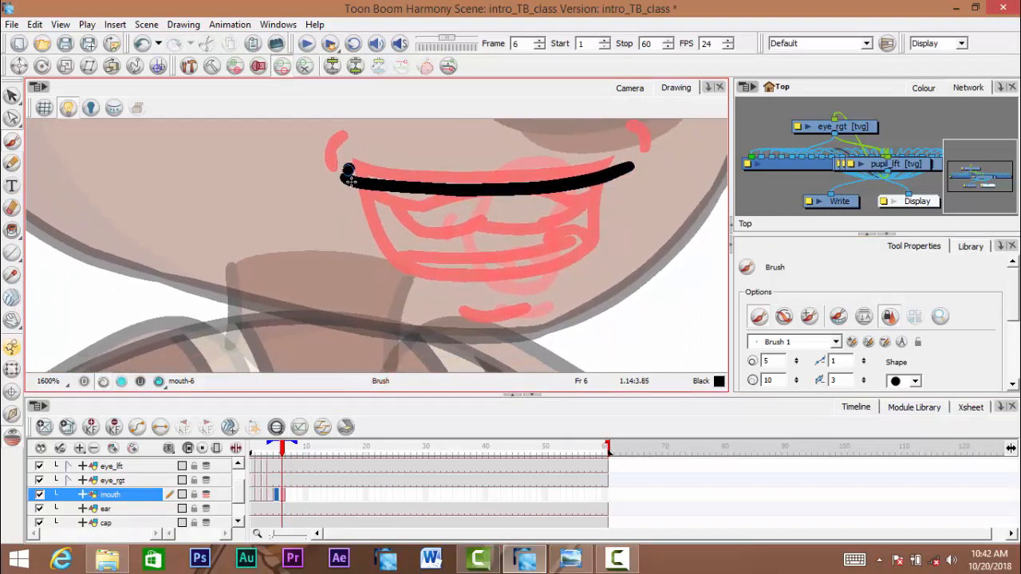
- Try several strokes for the left side of the frame 6 mouth, undoing each one
key("ctrl+z")
left_click_drag(346, 170, 371, 239)
key("ctrl+z")
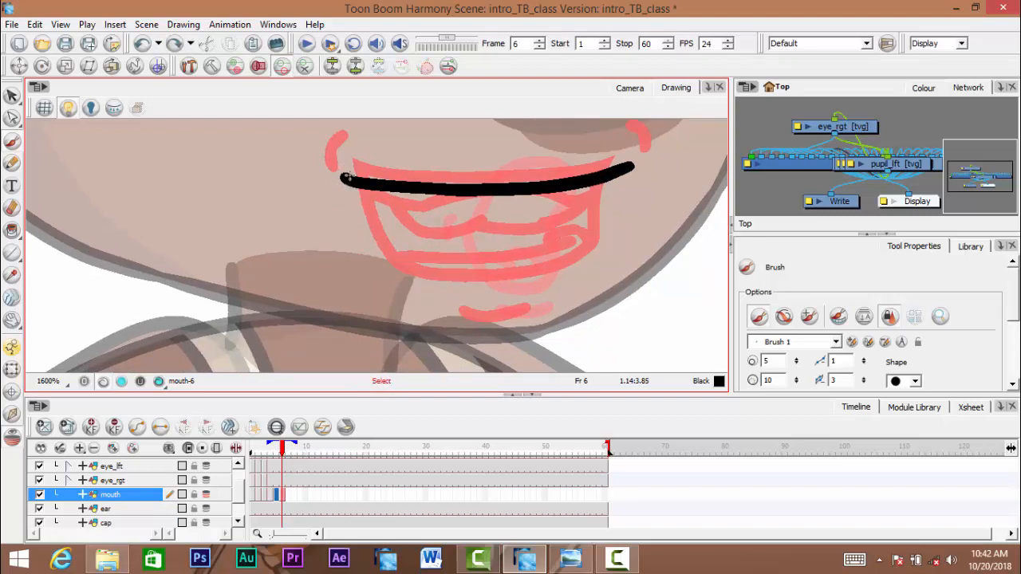
mouse_move(348, 169)
left_mouse_down()
mouse_move(395, 268)
mouse_move(427, 281)
left_mouse_up()
key("ctrl+z")
left_click_drag(373, 218, 432, 266)
key("ctrl+z")
mouse_move(351, 167)
left_mouse_down()
mouse_move(369, 251)
mouse_move(427, 281)
left_mouse_up()
key("ctrl+z")
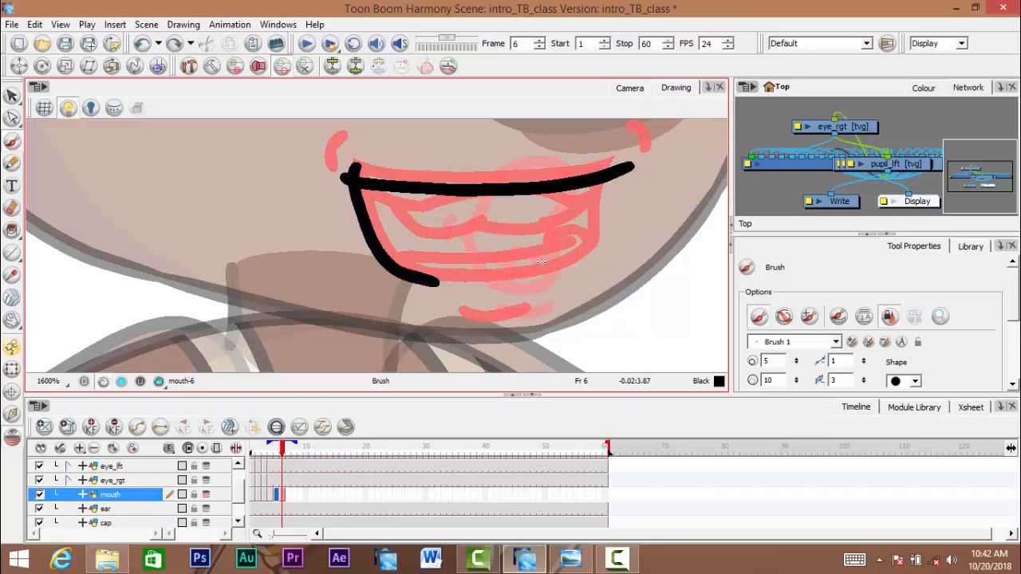
- Brush the left side of the frame 6 mouth curving into the lower edge, undoing and redrawing until it fits
key("ctrl+z")
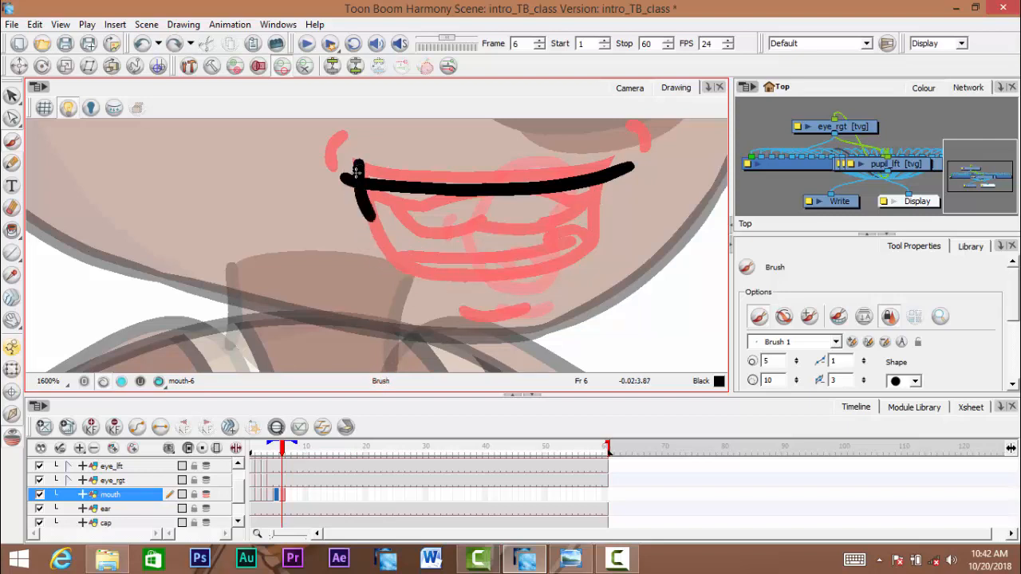
mouse_move(354, 168)
left_mouse_down()
mouse_move(381, 247)
mouse_move(427, 279)
left_mouse_up()
key("ctrl+z")
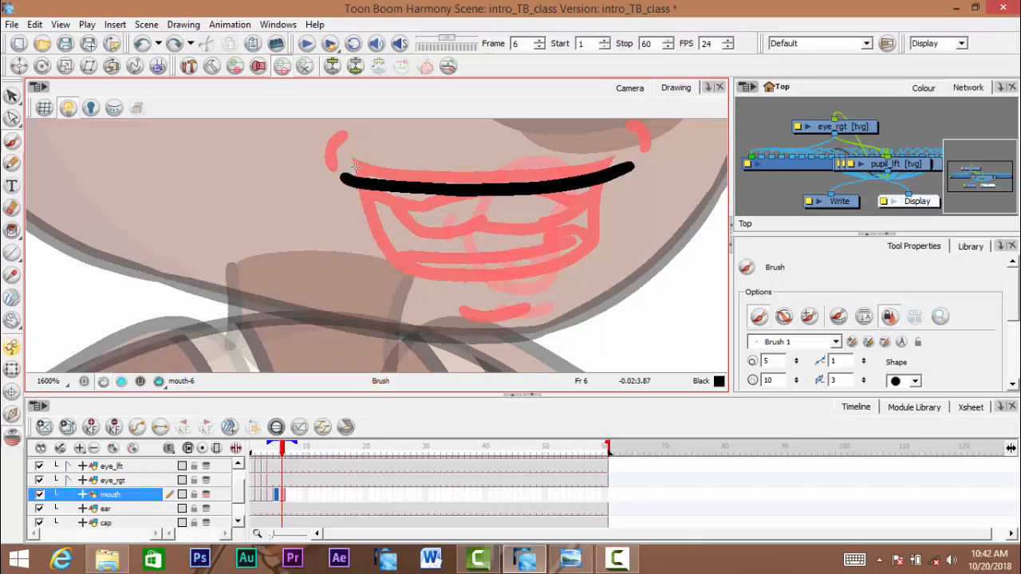
left_click_drag(381, 239, 424, 279)
key("ctrl+z")
left_click_drag(375, 230, 459, 271)
key("space")
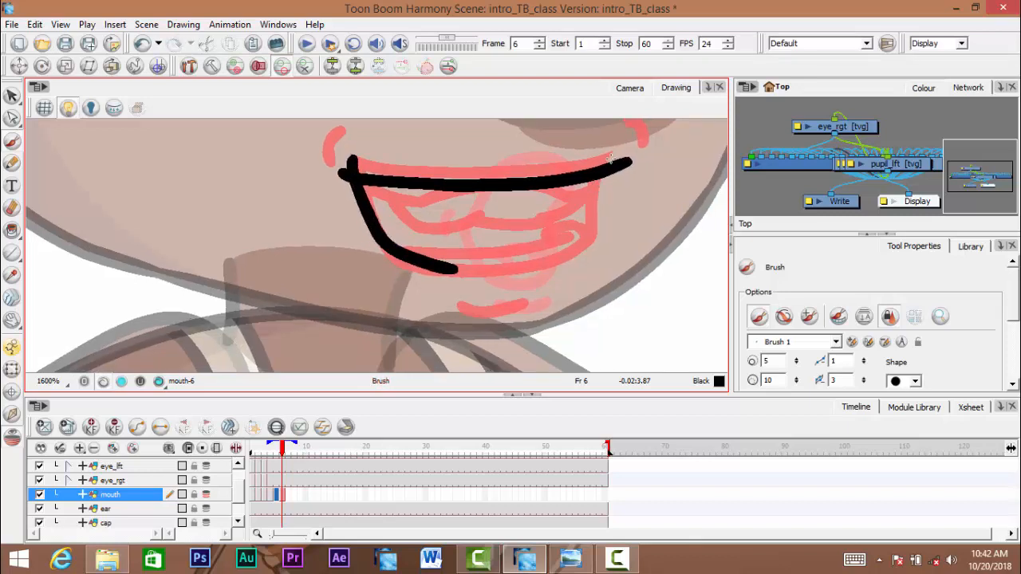
- Brush the right side and lower edge to close the frame 6 mouth outline, and erase the bump where the strokes meet
mouse_move(599, 206)
left_mouse_down()
mouse_move(567, 252)
mouse_move(472, 265)
mouse_move(414, 210)
mouse_move(417, 218)
mouse_move(402, 216)
left_mouse_up()
key("space")
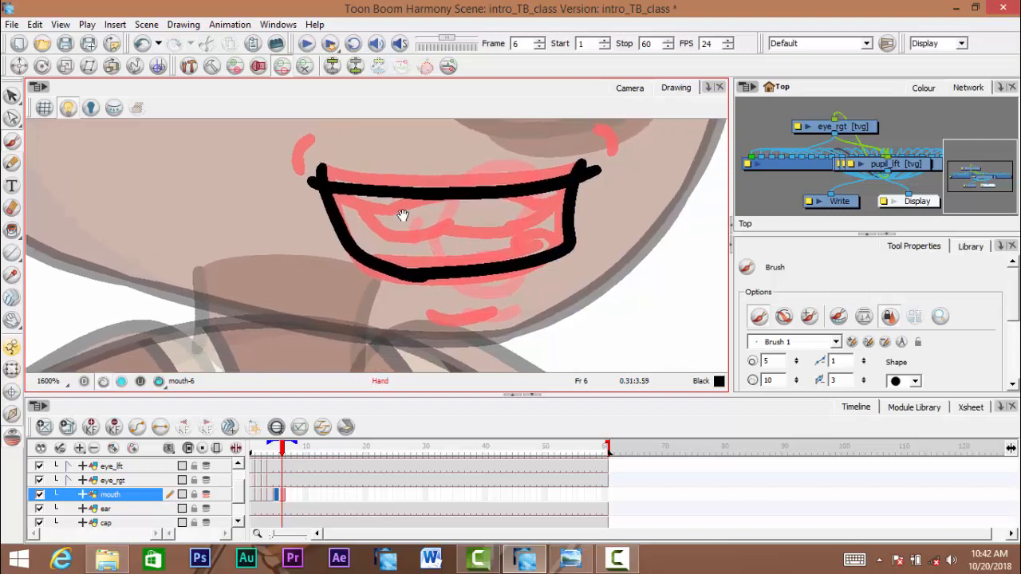
key("alt+e")
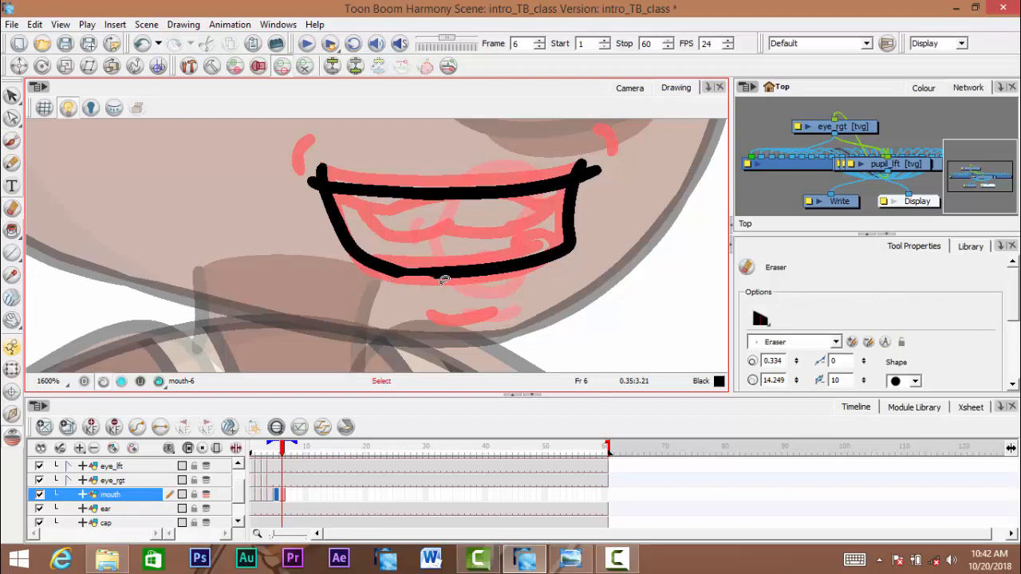
key("ctrl+z")
key("ctrl+z")
mouse_move(439, 288)
left_mouse_down()
mouse_move(400, 283)
mouse_move(428, 284)
left_mouse_up()
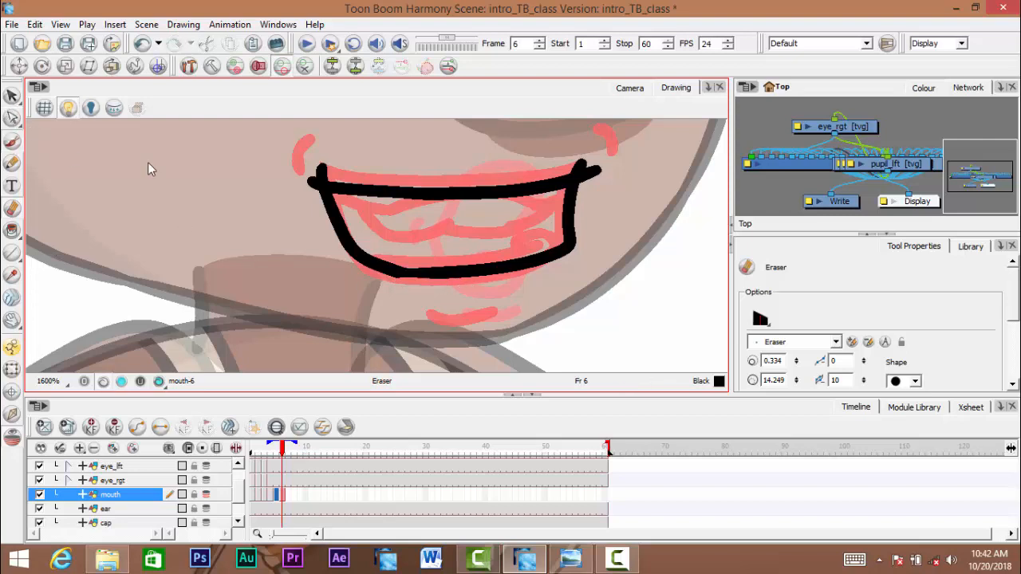
- Brush the lower edge of the upper teeth across the frame 6 mouth and close its right end, redrawing strokes until they fit
left_click_drag(420, 236, 400, 249)
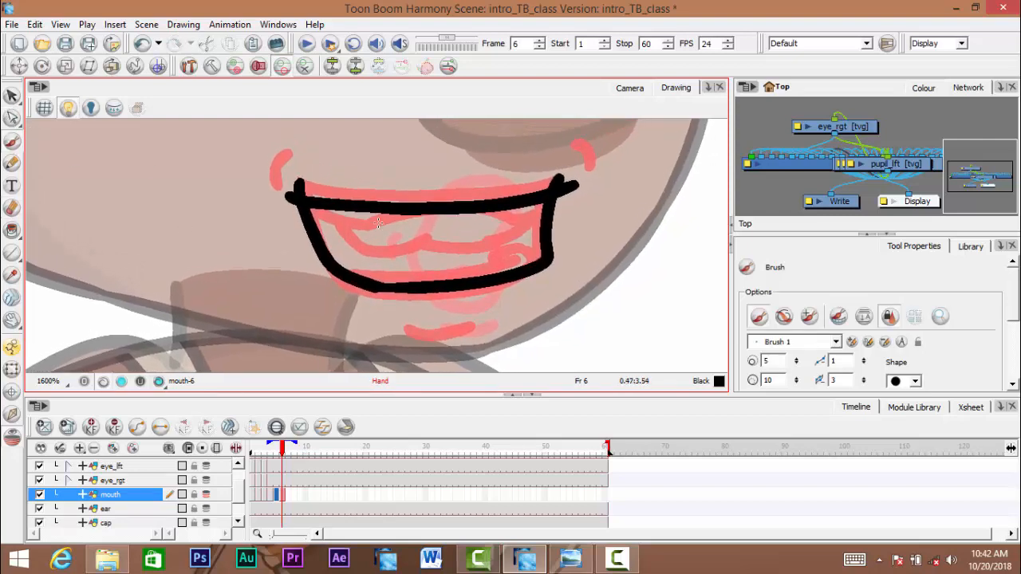
left_click_drag(307, 211, 362, 240)
key("ctrl+z")
mouse_move(307, 210)
left_mouse_down()
mouse_move(345, 229)
mouse_move(455, 232)
left_mouse_up()
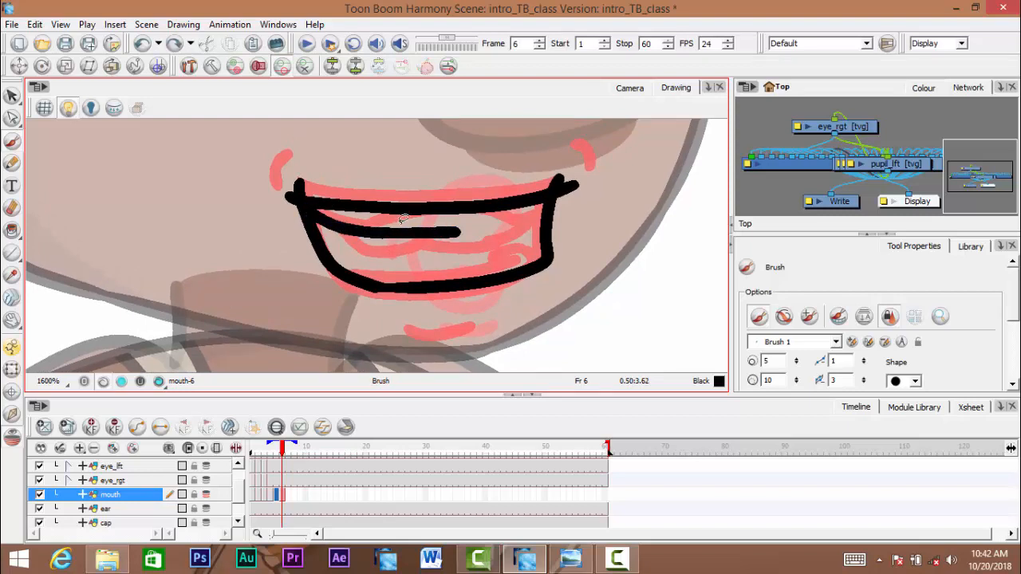
key("ctrl+z")
mouse_move(308, 211)
left_mouse_down()
mouse_move(343, 228)
mouse_move(430, 236)
mouse_move(507, 231)
mouse_move(539, 217)
mouse_move(533, 223)
left_mouse_up()
left_click_drag(410, 275, 405, 271)
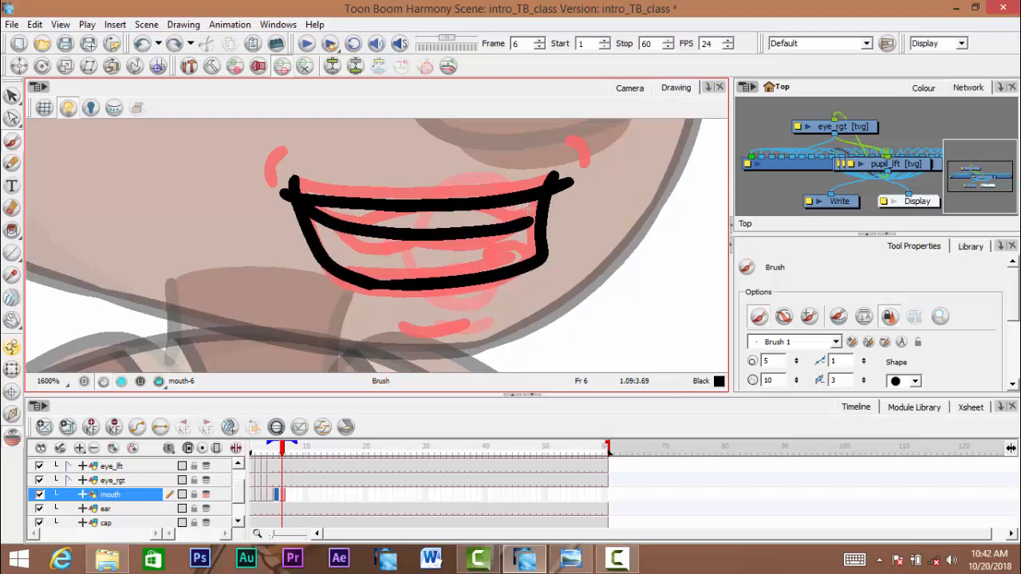
key("ctrl+z")
key("ctrl+shift+z")
- Examine up close the gap between the right end of the teeth and the side of the frame 6 mouth
scroll(533, 226, "up", 2)
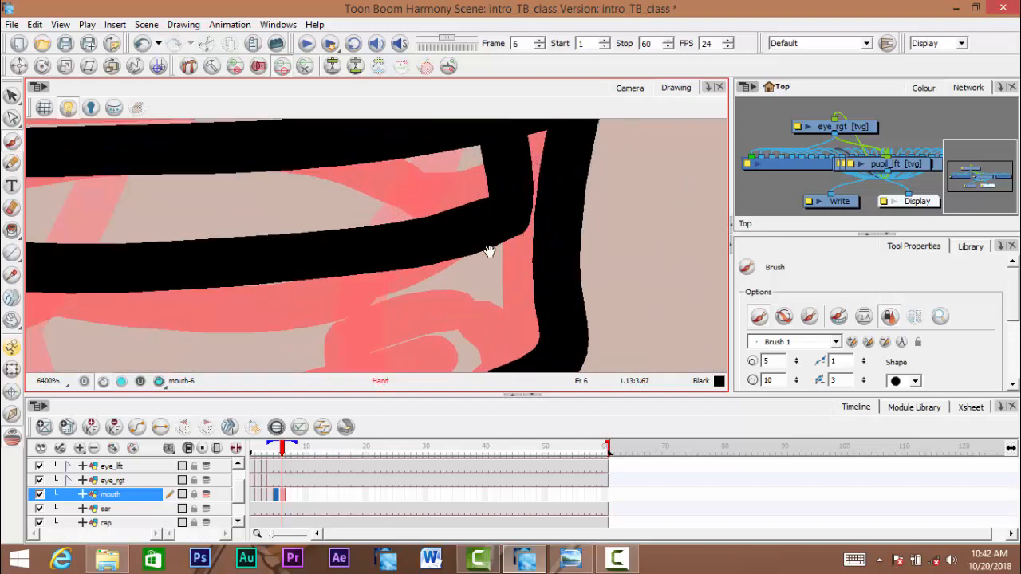
left_click_drag(490, 250, 516, 239)
scroll(506, 247, "down", 2)
mouse_move(403, 281)
left_mouse_down()
mouse_move(469, 258)
mouse_move(417, 266)
left_mouse_up()
scroll(466, 259, "up", 1)
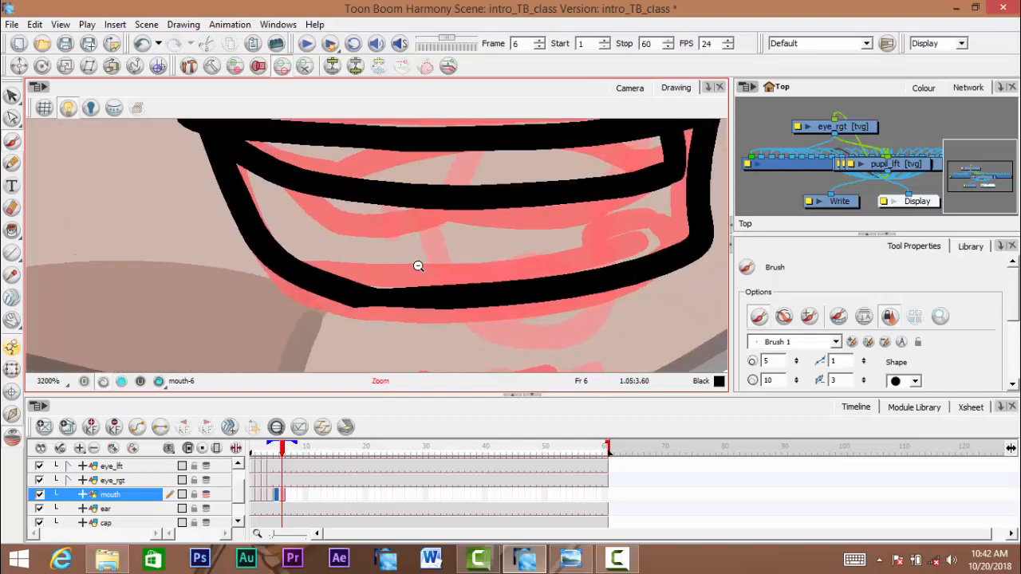
scroll(444, 237, "down", 1)
scroll(461, 254, "up", 2)
scroll(461, 254, "up", 1)
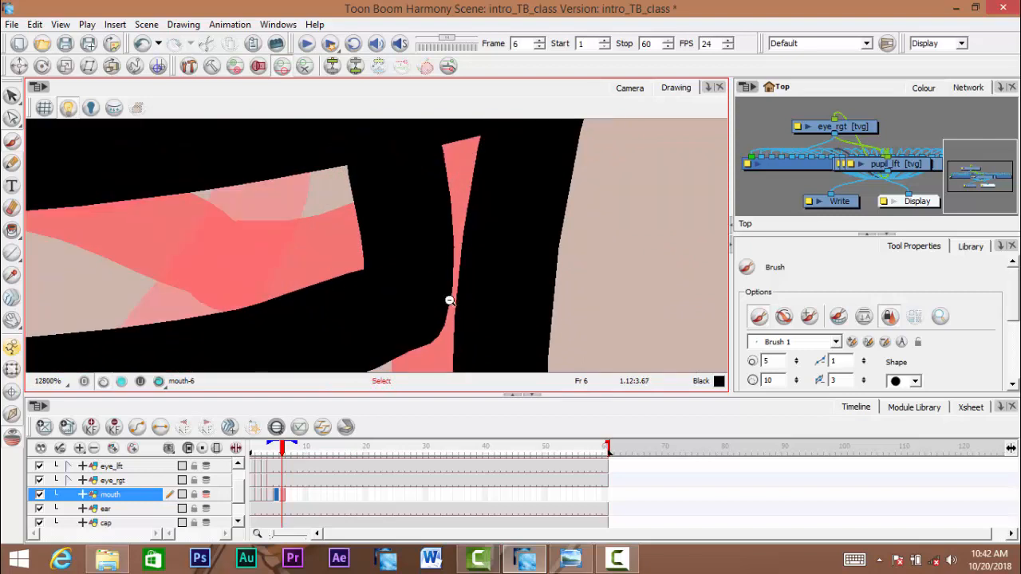
scroll(450, 301, "down", 2)
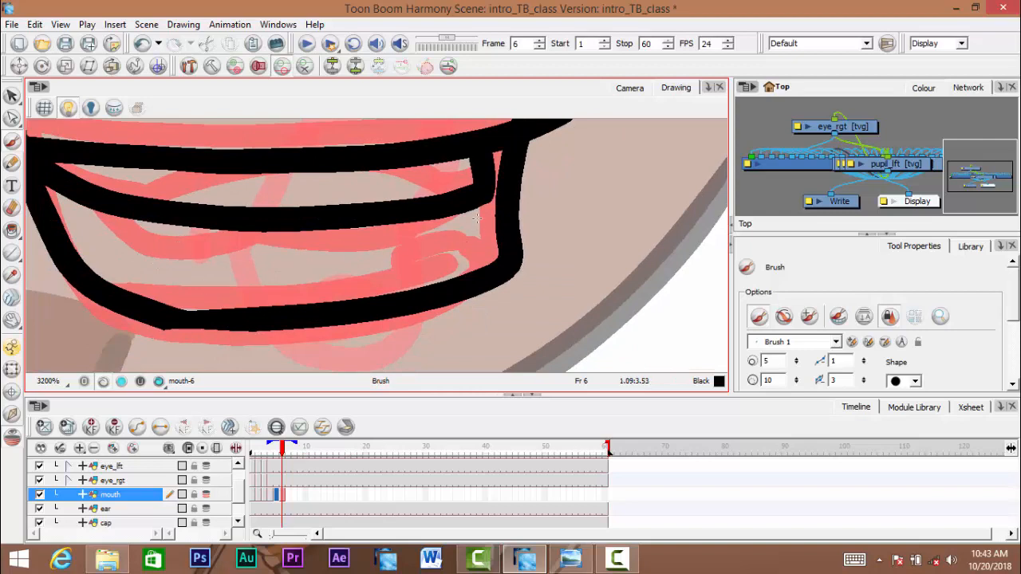
scroll(495, 196, "up", 1)
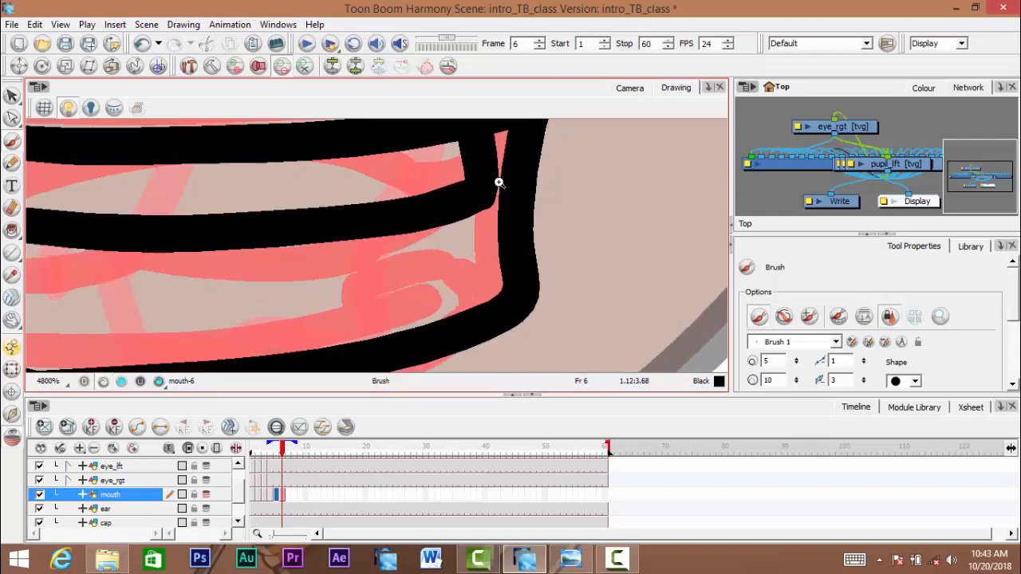
scroll(498, 183, "up", 1)
key("space")
left_click_drag(476, 214, 429, 302)
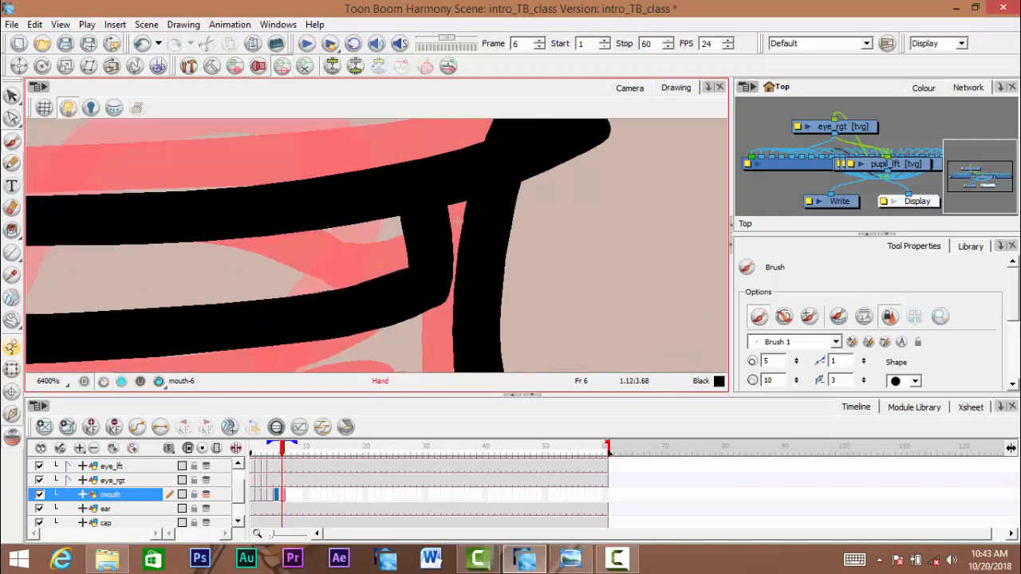
scroll(460, 207, "up", 8)
scroll(450, 234, "down", 6)
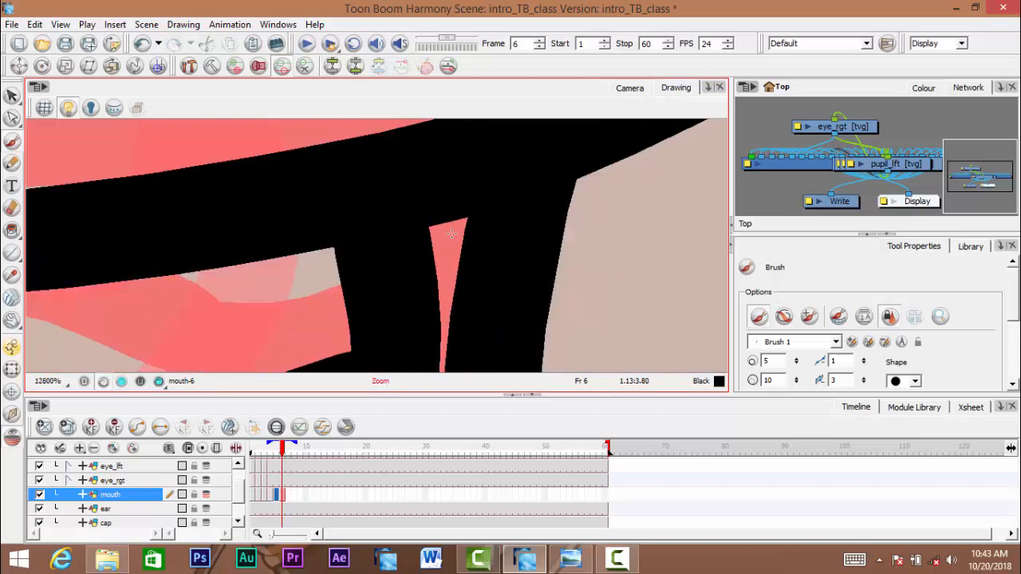
scroll(440, 270, "down", 5)
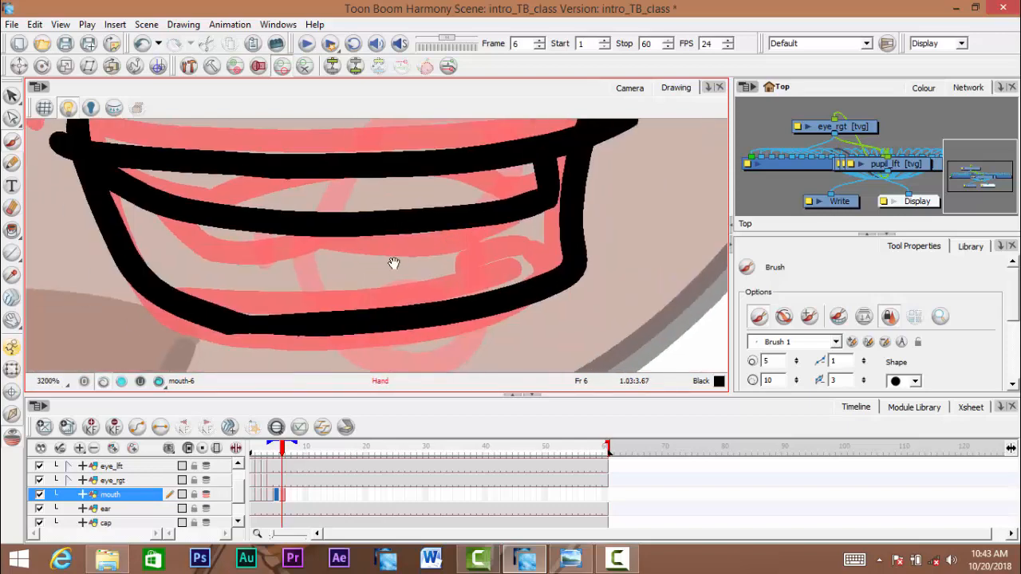
key("space")
scroll(344, 269, "up", 1)
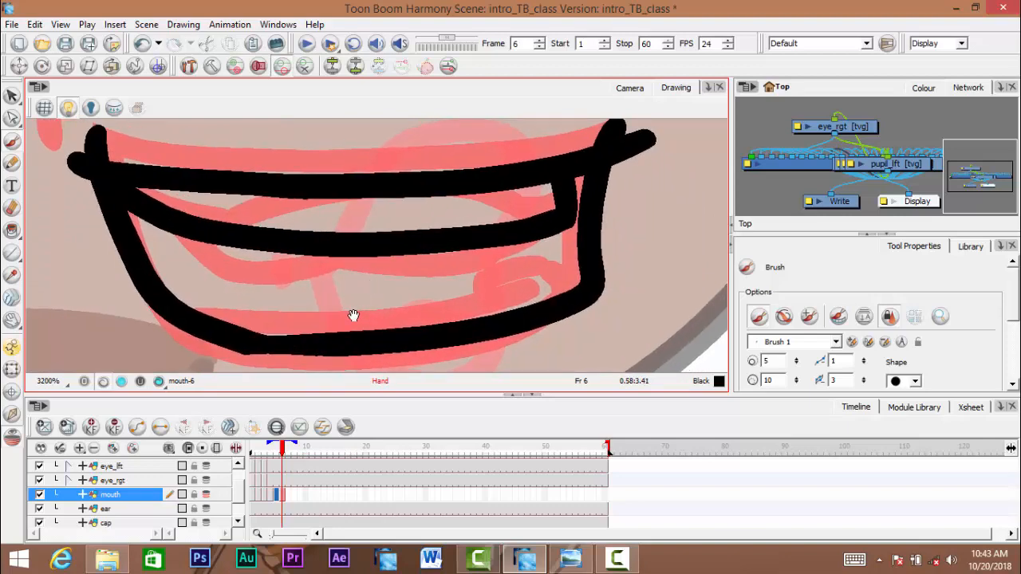
scroll(342, 317, "up", 1)
scroll(339, 318, "down", 2)
scroll(325, 319, "up", 1)
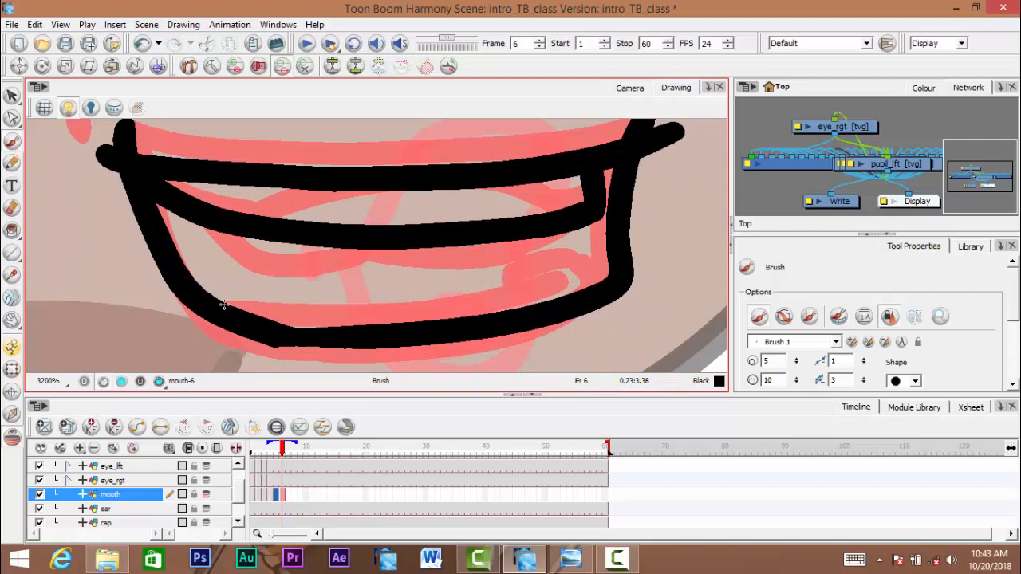
- Try several tongue strokes along the lower part of the frame 6 mouth, undoing each one
left_click_drag(222, 303, 327, 313)
key("ctrl+z")
mouse_move(243, 319)
left_mouse_down()
mouse_move(488, 296)
mouse_move(606, 270)
left_mouse_up()
key("ctrl+z")
mouse_move(239, 311)
left_mouse_down()
mouse_move(369, 307)
mouse_move(610, 263)
mouse_move(528, 255)
mouse_move(583, 245)
mouse_move(542, 248)
mouse_move(556, 261)
mouse_move(523, 250)
mouse_move(406, 282)
left_mouse_up()
key("ctrl+z")
key("ctrl+z")
key("ctrl+z")
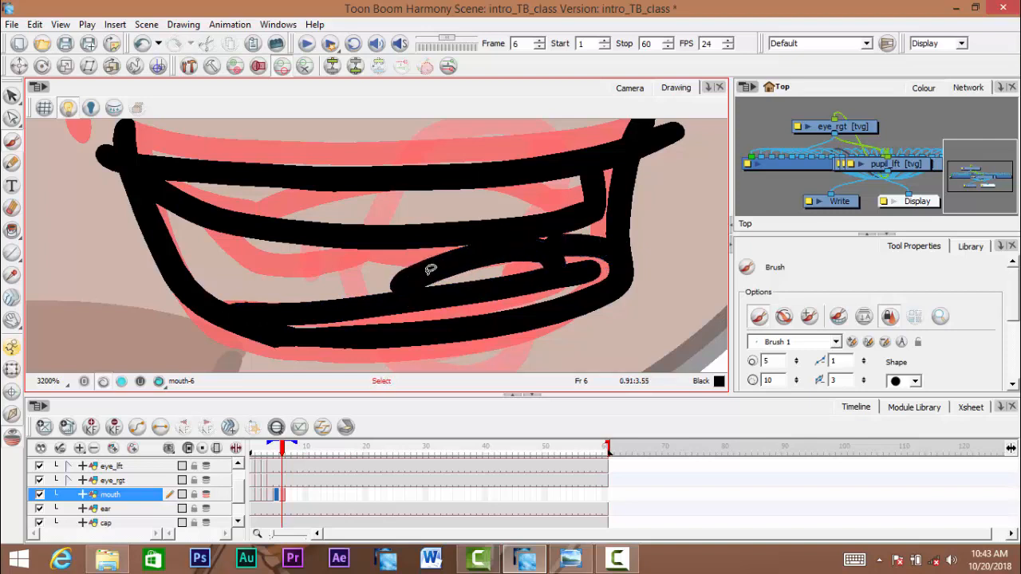
key("ctrl+z")
key("ctrl+z")
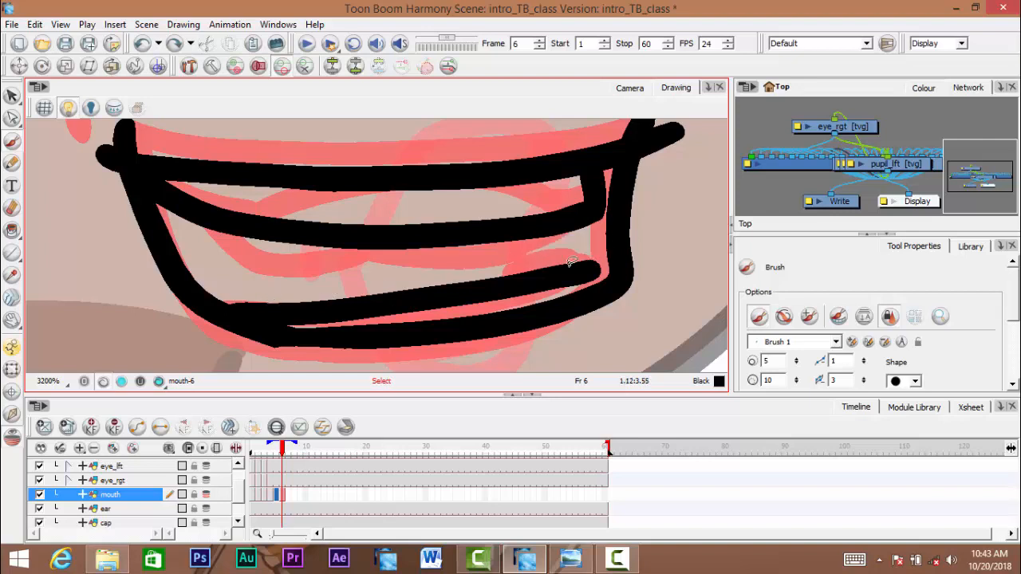
key("ctrl+z")
- Brush the tongue along the bottom of the frame 6 mouth with an inner line and a humped upper edge
mouse_move(291, 332)
left_mouse_down()
mouse_move(607, 276)
mouse_move(602, 279)
left_mouse_up()
key("ctrl+z")
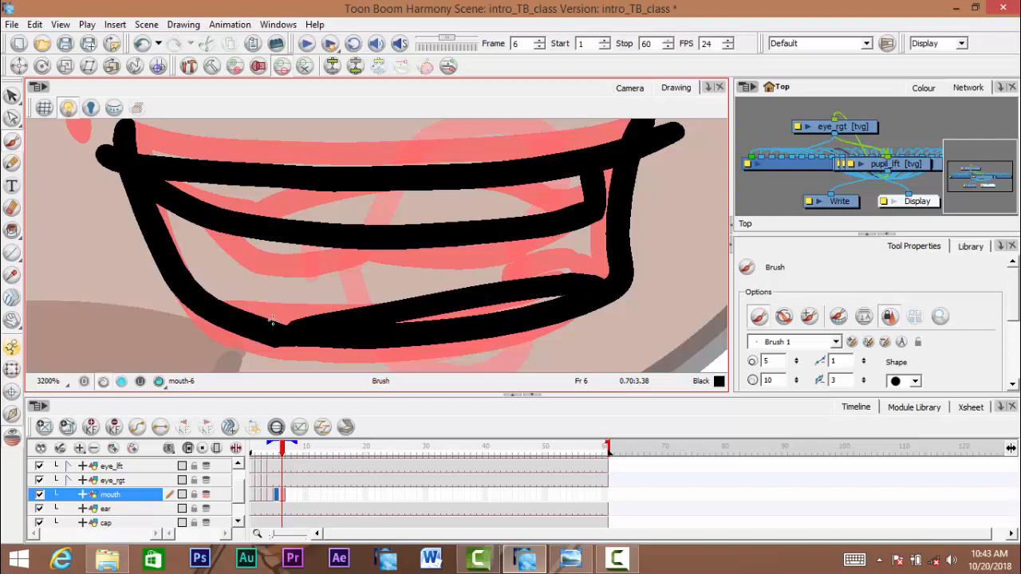
mouse_move(245, 311)
left_mouse_down()
mouse_move(518, 259)
mouse_move(564, 263)
mouse_move(550, 260)
mouse_move(589, 271)
left_mouse_up()
key("ctrl+z")
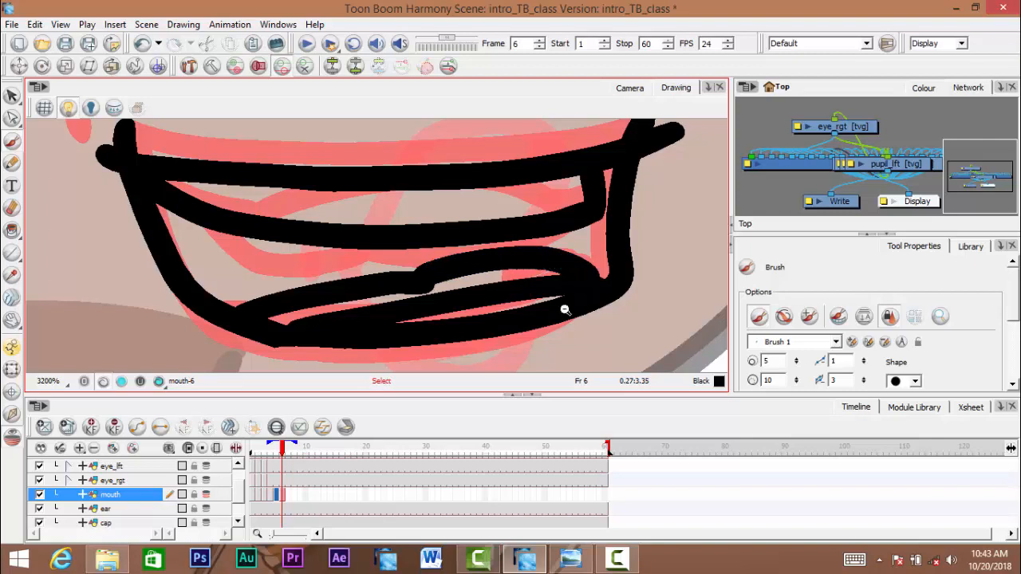
- Check the mouth on frame 5, and brush a short curved chin line below the frame 6 mouth
key("1")
key("1")
key("space")
left_click_drag(564, 336, 546, 309)
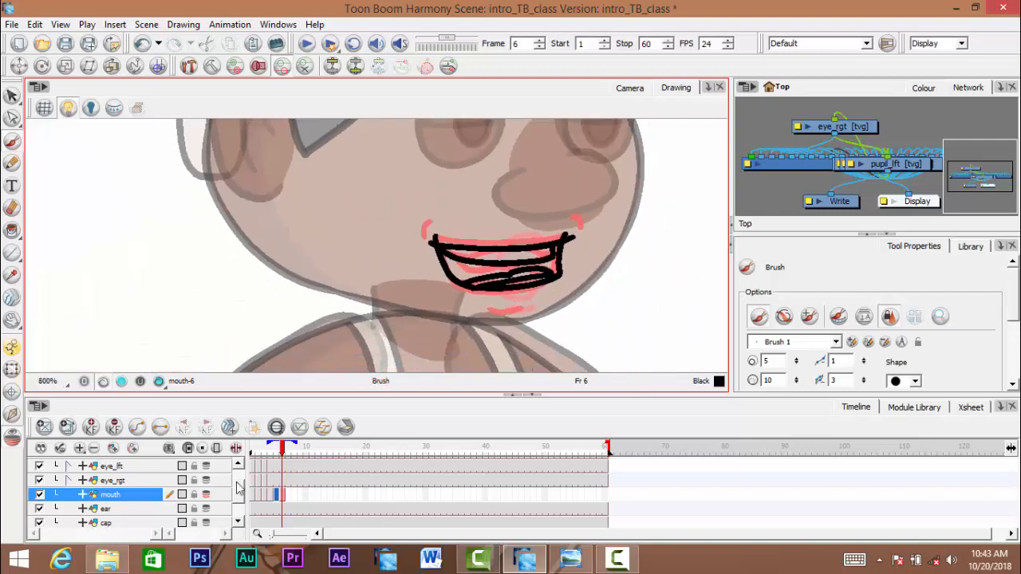
left_click(276, 450)
mouse_move(276, 450)
left_mouse_down()
mouse_move(260, 462)
mouse_move(288, 459)
mouse_move(277, 454)
left_mouse_up()
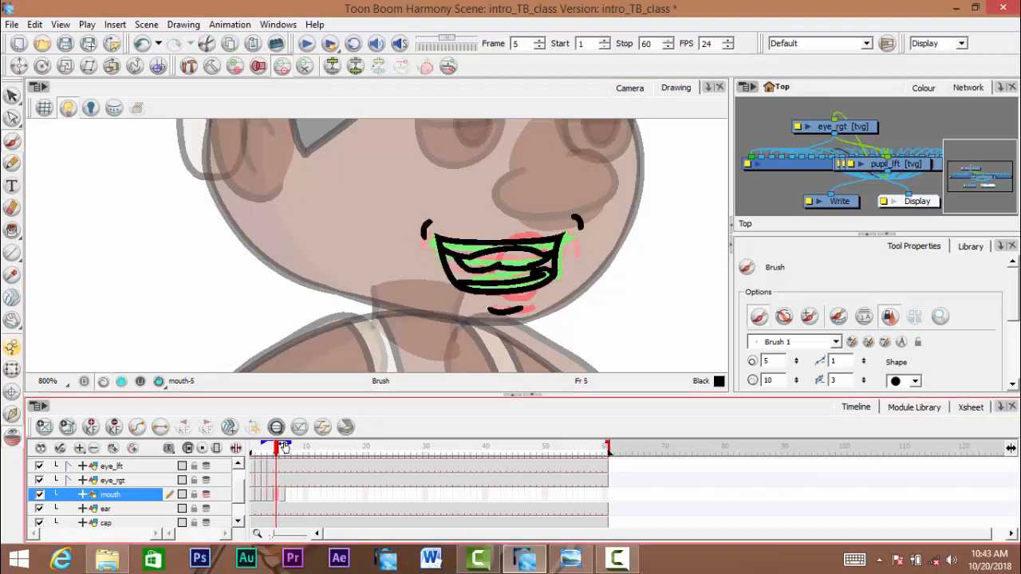
left_click(284, 449)
scroll(487, 285, "up", 1)
mouse_move(487, 284)
left_mouse_down()
mouse_move(417, 311)
mouse_move(350, 273)
mouse_move(407, 293)
left_mouse_up()
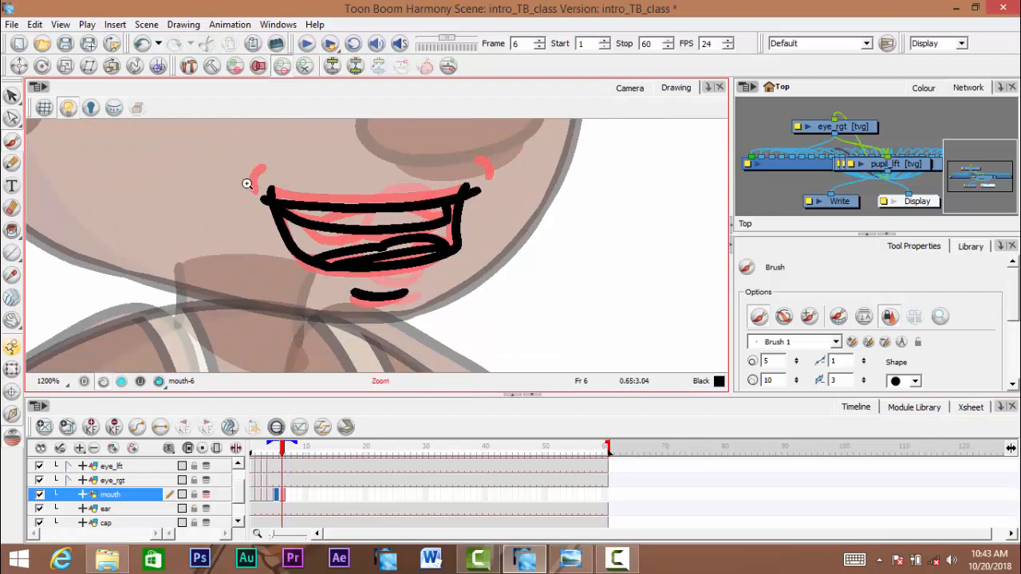
- Brush a small curved cheek crease beside each corner of the frame 6 mouth, redrawing the left one
left_click(247, 184, "ctrl")
mouse_move(265, 171)
left_mouse_down()
mouse_move(248, 191)
mouse_move(255, 212)
left_mouse_up()
key("ctrl+z")
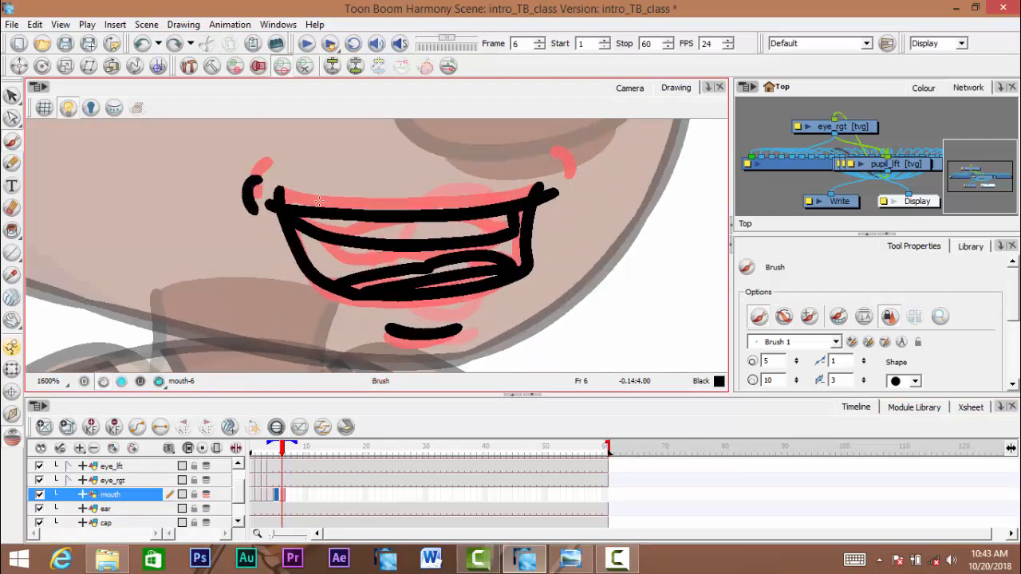
left_click_drag(566, 163, 579, 197)
- Trim the protruding line ends at both upper corners of the frame 6 mouth with the Cutter tool
left_click_drag(13, 96, 58, 113)
scroll(304, 216, "up", 1)
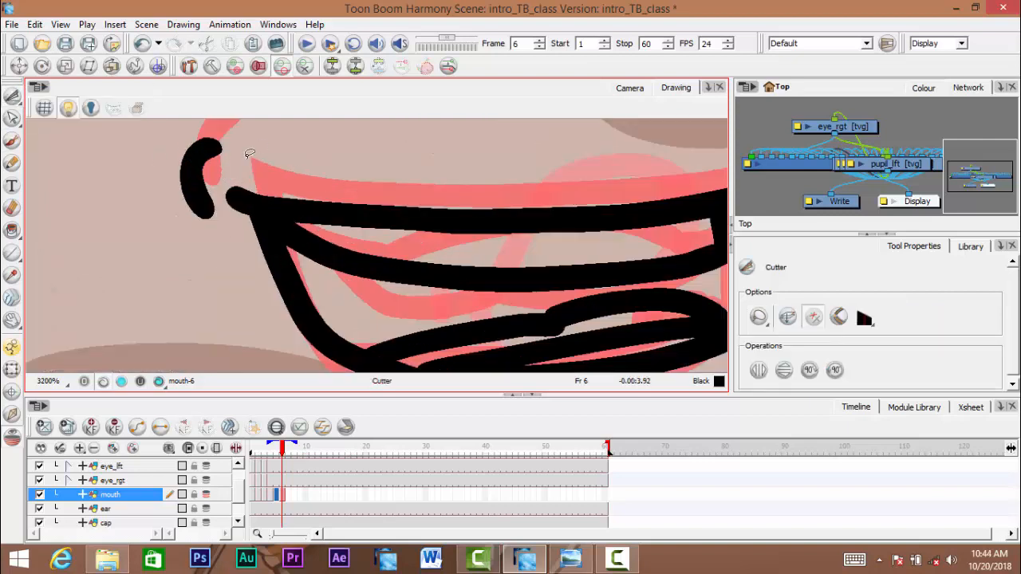
scroll(476, 209, "down", 3)
scroll(430, 183, "up", 3)
mouse_move(350, 198)
left_mouse_down()
mouse_move(432, 183)
mouse_move(430, 232)
left_mouse_up()
key("ctrl+z")
scroll(386, 295, "down", 1)
left_click_drag(347, 269, 471, 237)
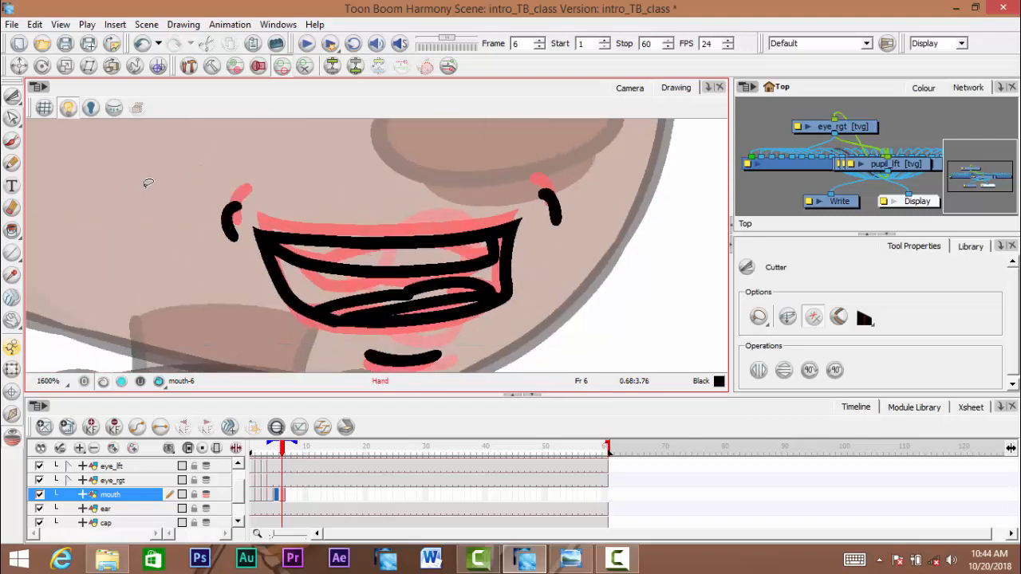
- Select the finished frame 6 mouth drawing and flatten its strokes
left_click(12, 102)
left_click(50, 99)
left_click_drag(182, 174, 268, 83)
key("alt+shift+f")
mouse_move(462, 347)
left_mouse_down()
mouse_move(455, 294)
mouse_move(471, 300)
mouse_move(479, 279)
left_mouse_up()
scroll(462, 289, "down", 1)
scroll(471, 303, "down", 1)
- Go to the empty frame 7 cell of the mouth layer and take up the Brush tool
left_click(289, 451)
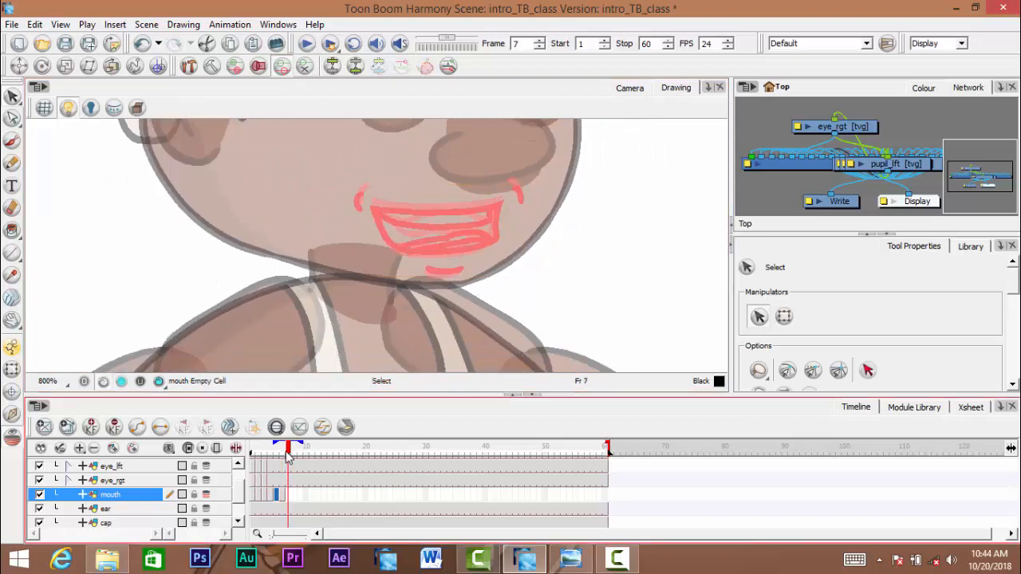
left_click(286, 494)
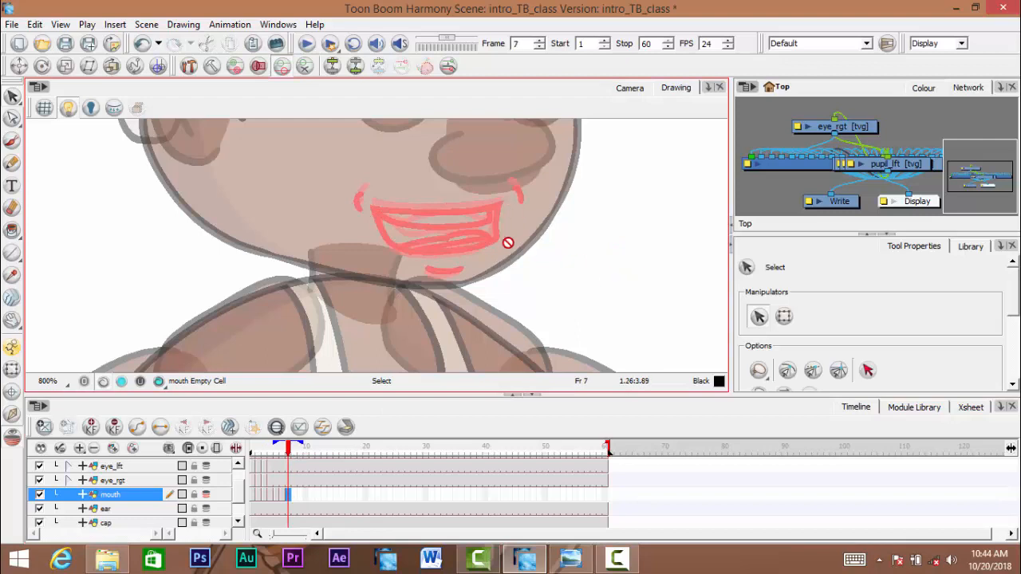
left_click(12, 141)
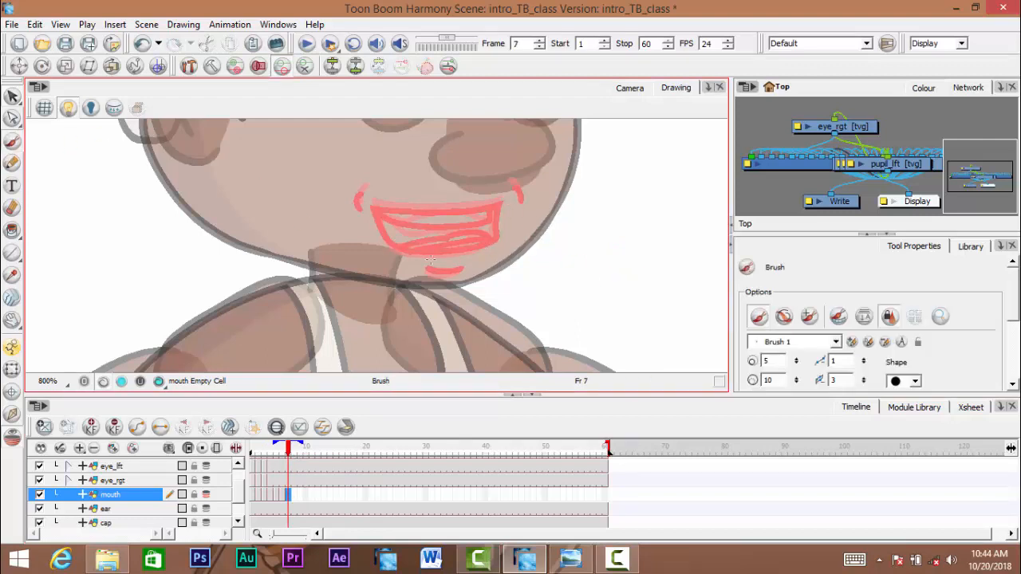
left_click_drag(403, 315, 451, 301)
left_click(430, 305, "ctrl")
left_click_drag(452, 234, 452, 312)
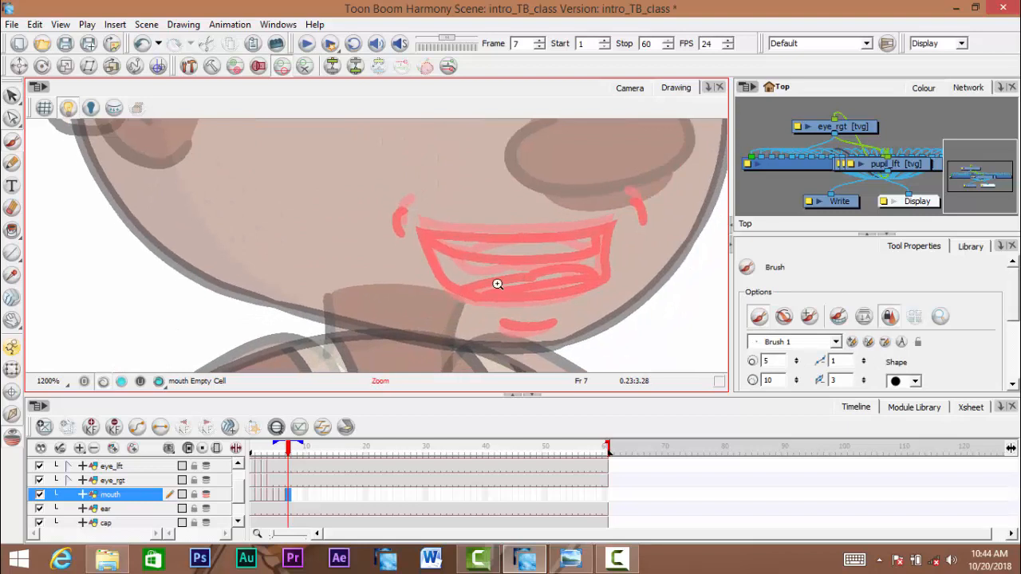
left_click(436, 246, "ctrl")
- Try a wavy line across the upper part of the frame 7 mouth, undoing all of its strokes
mouse_move(450, 251)
left_mouse_down()
mouse_move(353, 235)
mouse_move(405, 246)
mouse_move(376, 252)
mouse_move(450, 255)
mouse_move(442, 249)
mouse_move(451, 260)
mouse_move(474, 239)
mouse_move(520, 250)
left_mouse_up()
key("ctrl+z")
key("ctrl+z")
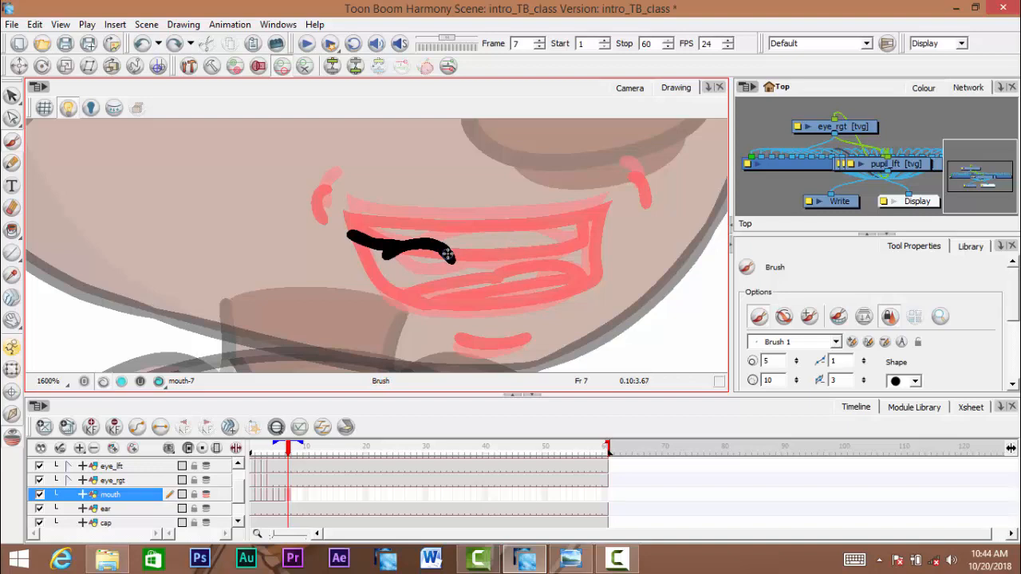
left_click_drag(448, 253, 522, 252)
key("ctrl+z")
key("ctrl+z")
key("ctrl+z")
key("ctrl+z")
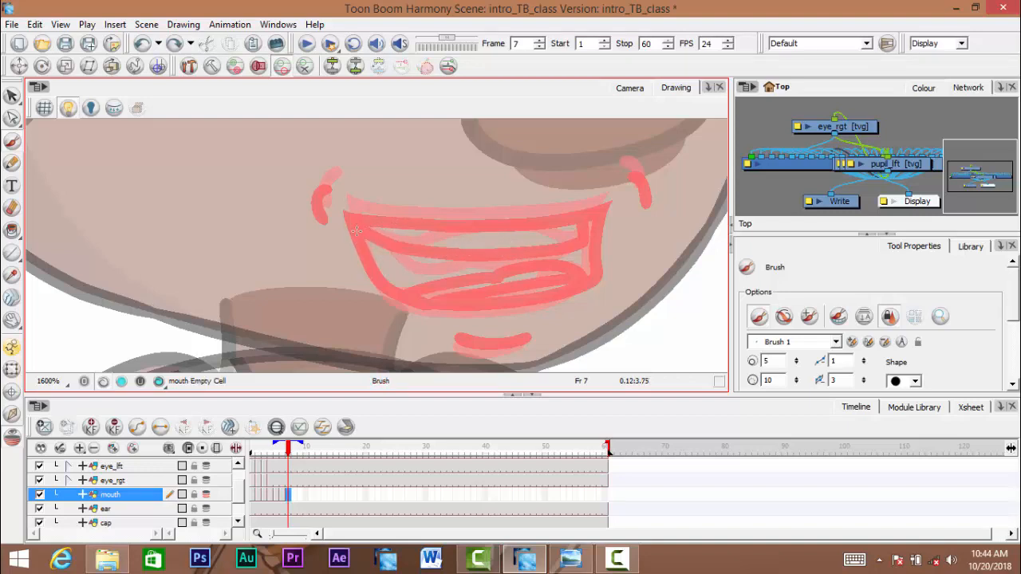
- Brush the curved upper-lip line of the frame 7 mouth over the onion skin, undoing the first stroke and redrawing it
left_click_drag(348, 229, 491, 252)
key("ctrl+z")
mouse_move(349, 229)
left_mouse_down()
mouse_move(436, 245)
mouse_move(514, 241)
mouse_move(620, 206)
left_mouse_up()
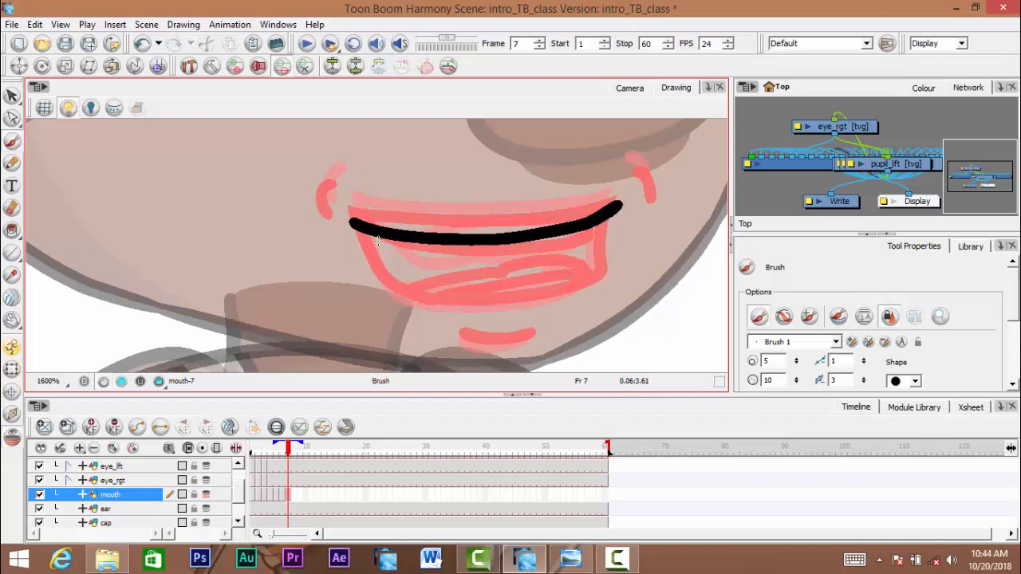
- Brush the left side, scalloped lower edge and right side of the frame 7 mouth to close its outline
mouse_move(352, 228)
left_mouse_down()
mouse_move(369, 256)
mouse_move(427, 270)
mouse_move(502, 272)
mouse_move(623, 243)
left_mouse_up()
key("ctrl+z")
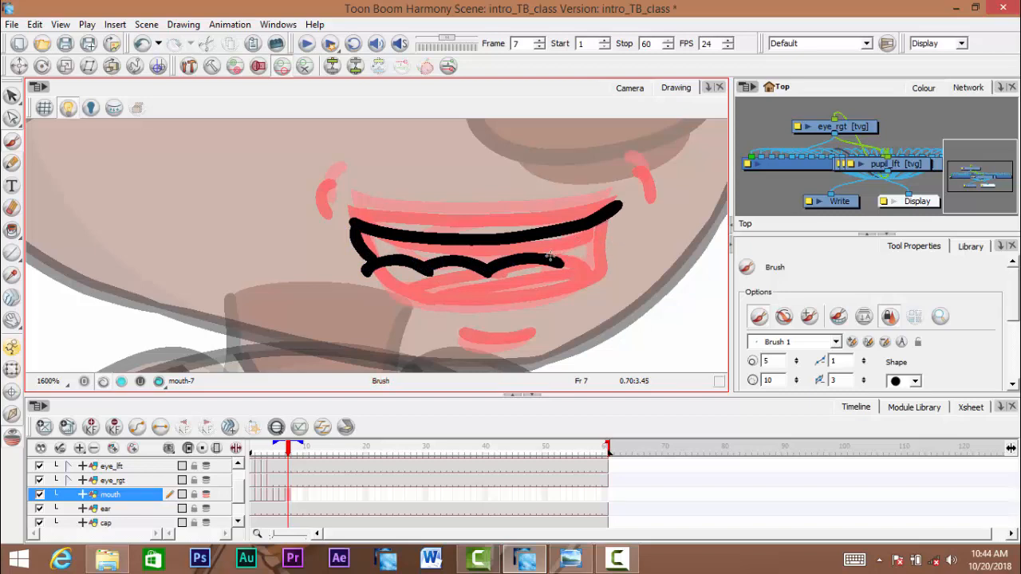
mouse_move(550, 257)
left_mouse_down()
mouse_move(606, 256)
mouse_move(606, 216)
mouse_move(612, 253)
left_mouse_up()
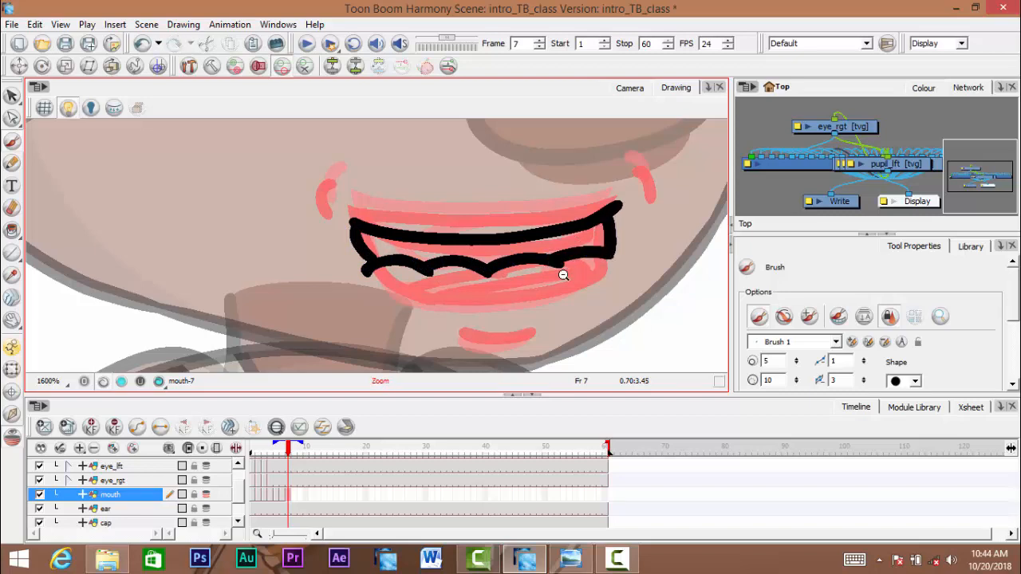
- Brush short crease marks at both corners of the frame 7 mouth and a curved chin line beneath it
scroll(563, 275, "down", 3)
scroll(577, 263, "up", 3)
left_click_drag(591, 218, 611, 229)
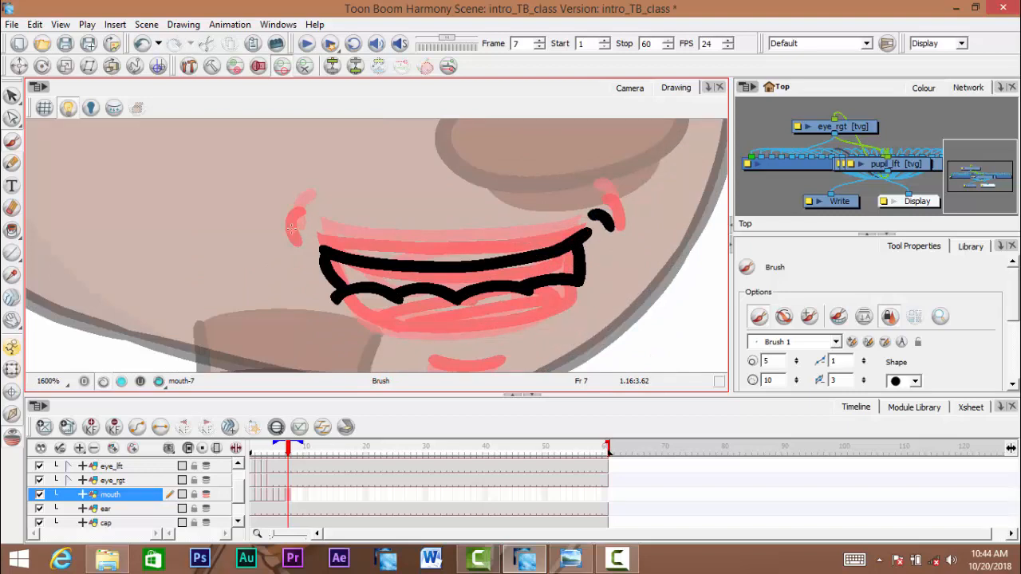
left_click_drag(308, 238, 307, 250)
key("space")
mouse_move(440, 321)
left_mouse_down()
mouse_move(439, 291)
mouse_move(484, 314)
left_mouse_up()
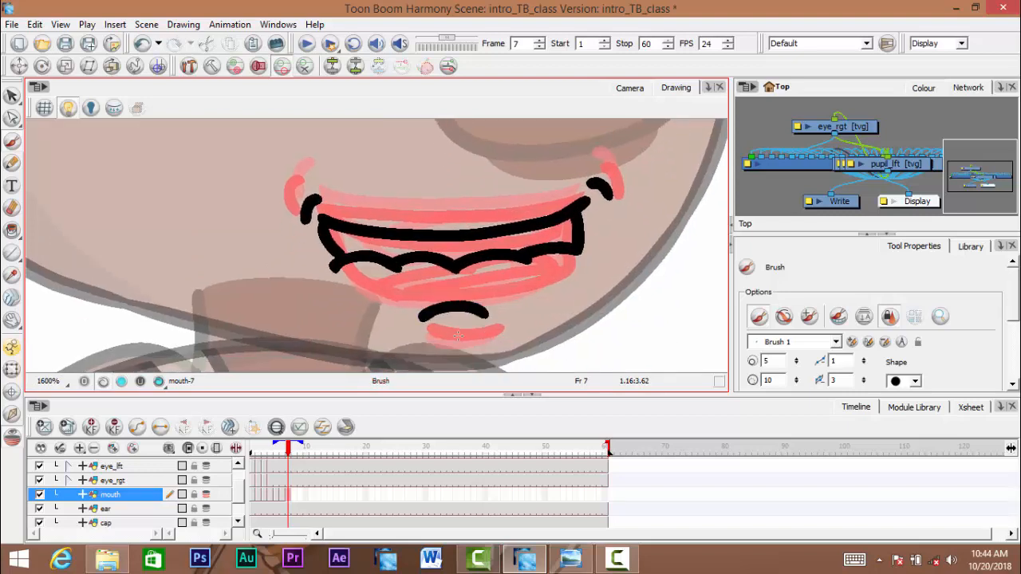
- Select all strokes of the frame 7 mouth drawing and flatten them
left_click(12, 96)
mouse_move(235, 160)
left_mouse_down()
mouse_move(415, 354)
mouse_move(256, 208)
left_mouse_up()
key("alt+shift+f")
scroll(470, 311, "down", 3)
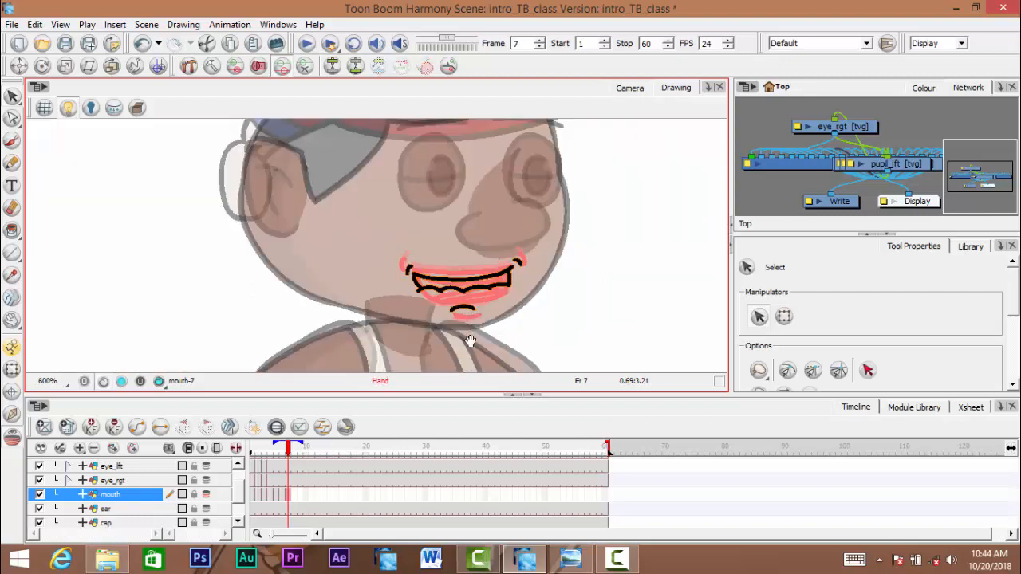
key("space")
scroll(470, 327, "up", 2)
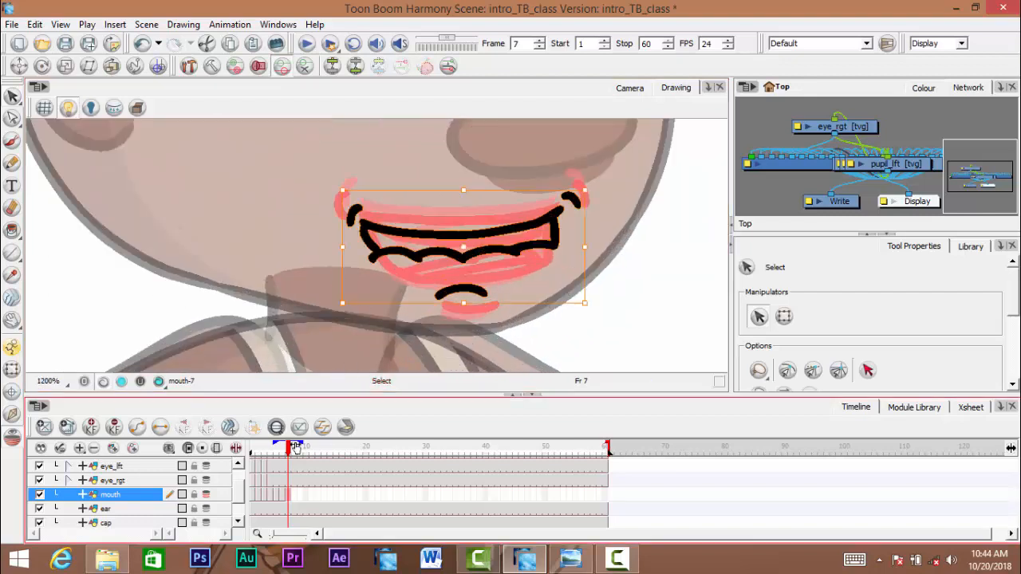
- Go to the empty frame 8 cell of the mouth layer and take up the Brush tool
left_click(294, 446)
left_click(12, 141)
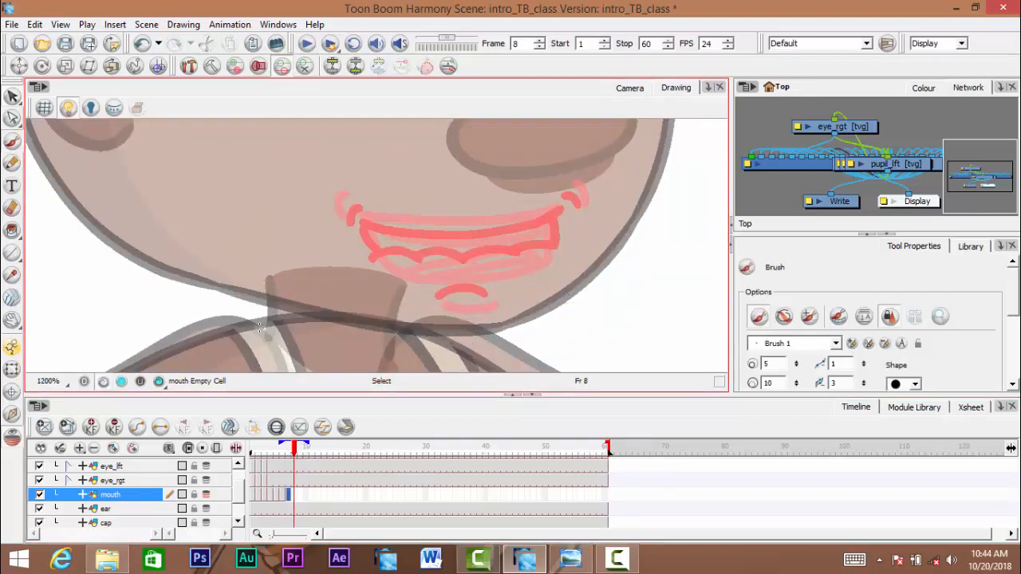
key("space")
mouse_move(452, 281)
left_mouse_down()
mouse_move(444, 292)
mouse_move(451, 284)
mouse_move(465, 296)
mouse_move(465, 284)
left_mouse_up()
scroll(464, 295, "up", 1)
key("space")
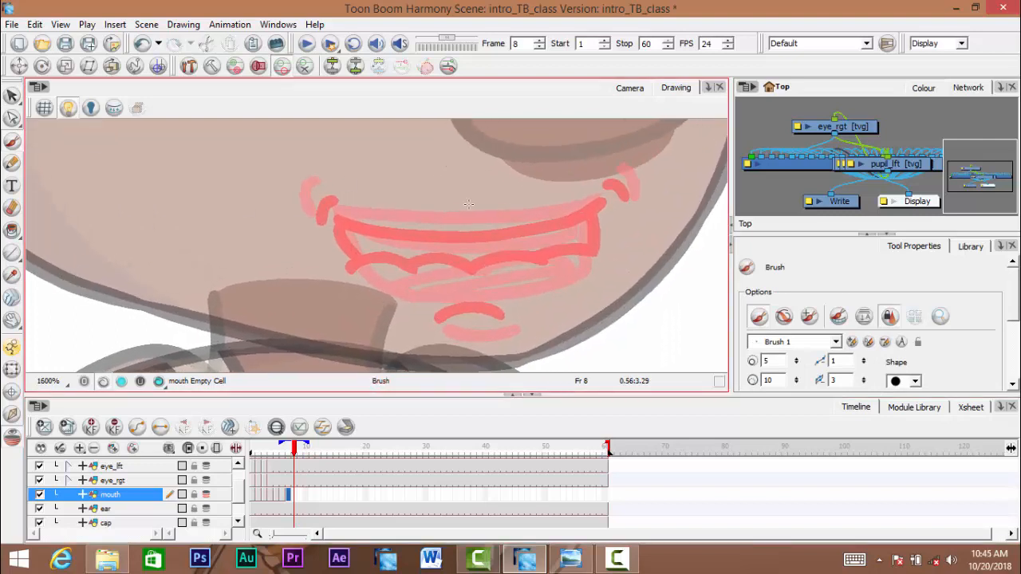
- Try a curved left side for the frame 8 mouth outline, undoing every stroke
mouse_move(445, 200)
left_mouse_down()
mouse_move(440, 184)
mouse_move(438, 245)
left_mouse_up()
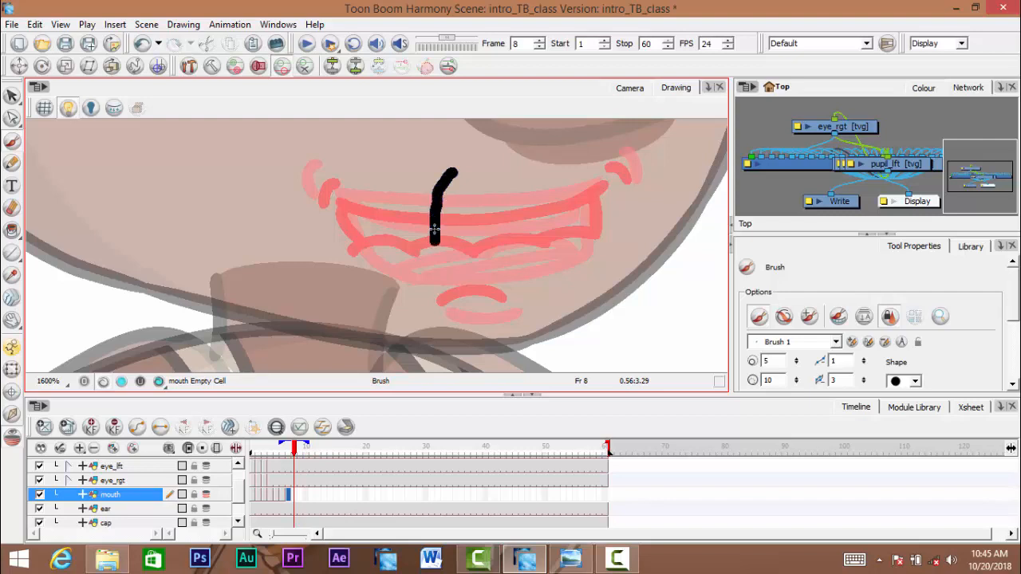
key("ctrl+z")
mouse_move(449, 172)
left_mouse_down()
mouse_move(421, 210)
mouse_move(433, 301)
mouse_move(471, 310)
left_mouse_up()
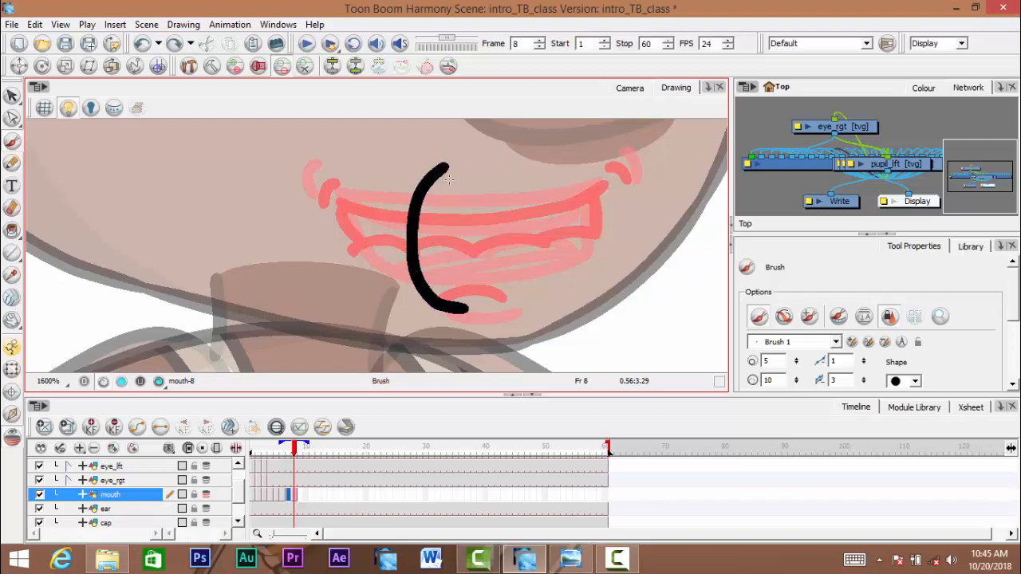
key("ctrl+z")
mouse_move(451, 151)
left_mouse_down()
mouse_move(422, 203)
mouse_move(425, 270)
mouse_move(476, 319)
left_mouse_up()
key("ctrl+z")
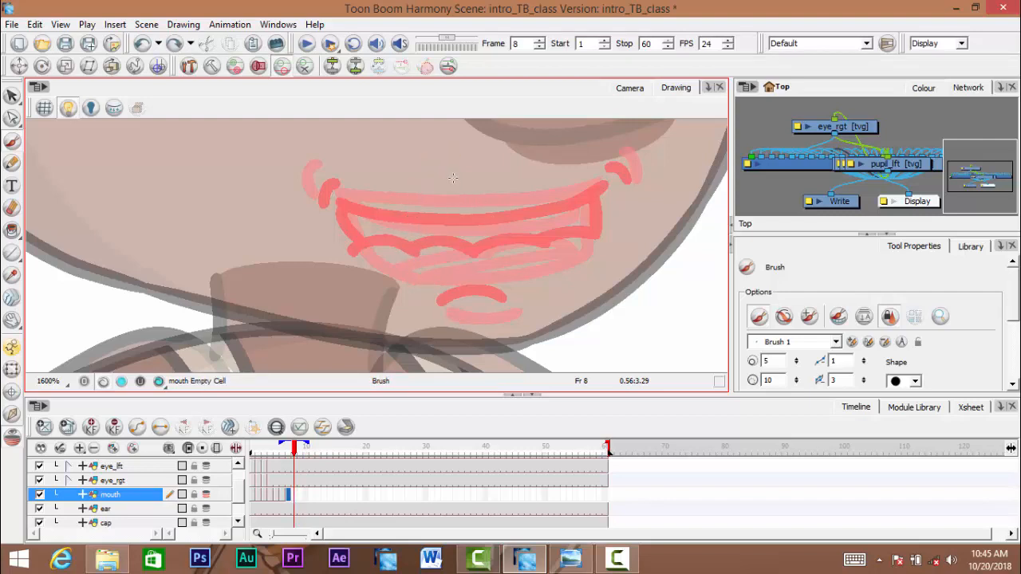
- Brush a tall rounded outline for the frame 8 mouth, redrawing its right side, and add a short chin line beneath
mouse_move(449, 178)
left_mouse_down()
mouse_move(428, 242)
mouse_move(453, 292)
mouse_move(484, 170)
mouse_move(446, 173)
mouse_move(499, 165)
mouse_move(539, 187)
mouse_move(545, 243)
mouse_move(531, 305)
mouse_move(438, 299)
mouse_move(439, 282)
left_mouse_up()
key("ctrl+z")
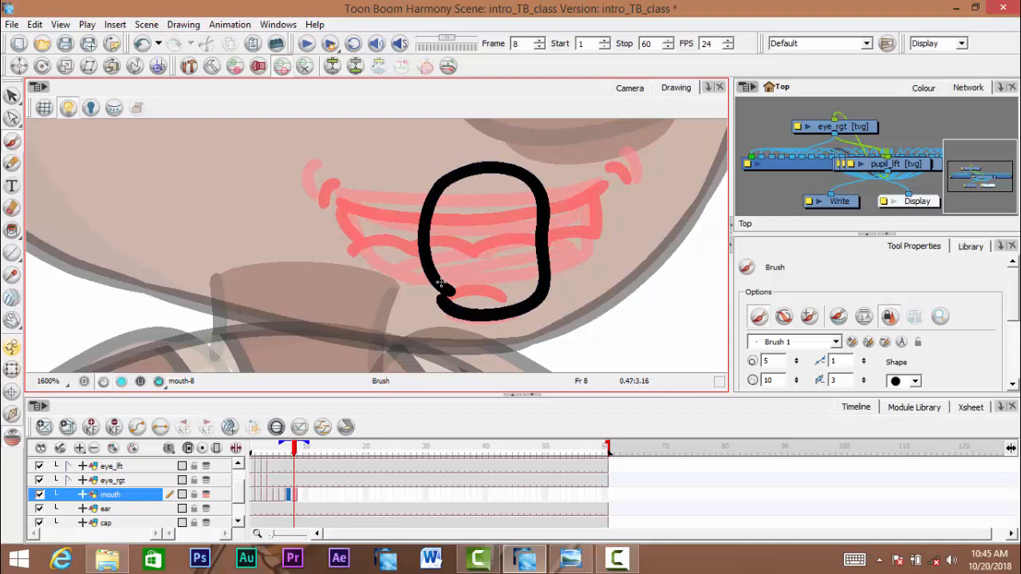
key("ctrl+z")
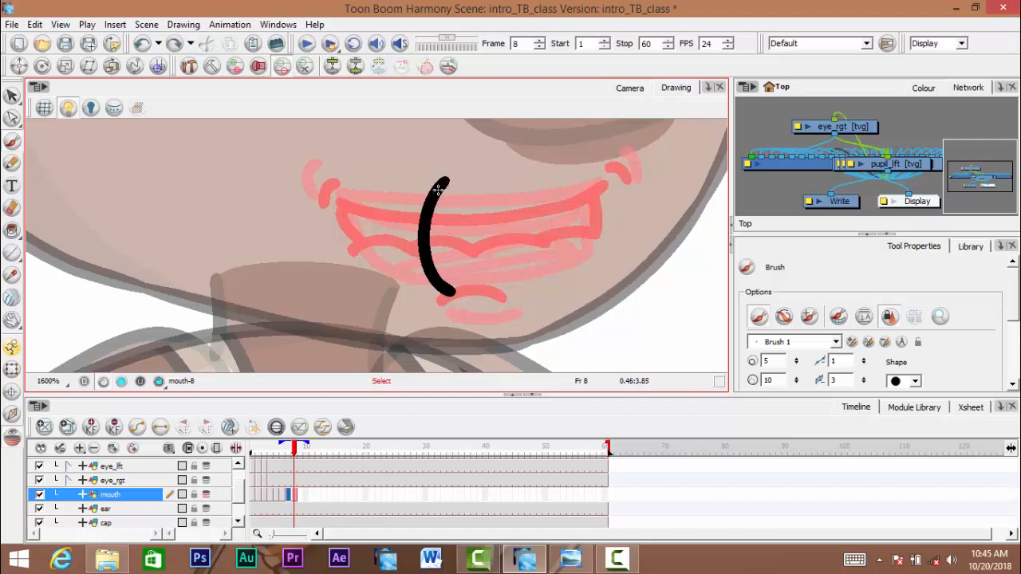
mouse_move(452, 177)
left_mouse_down()
mouse_move(511, 164)
mouse_move(545, 200)
mouse_move(540, 277)
mouse_move(478, 305)
mouse_move(440, 293)
mouse_move(500, 326)
left_mouse_up()
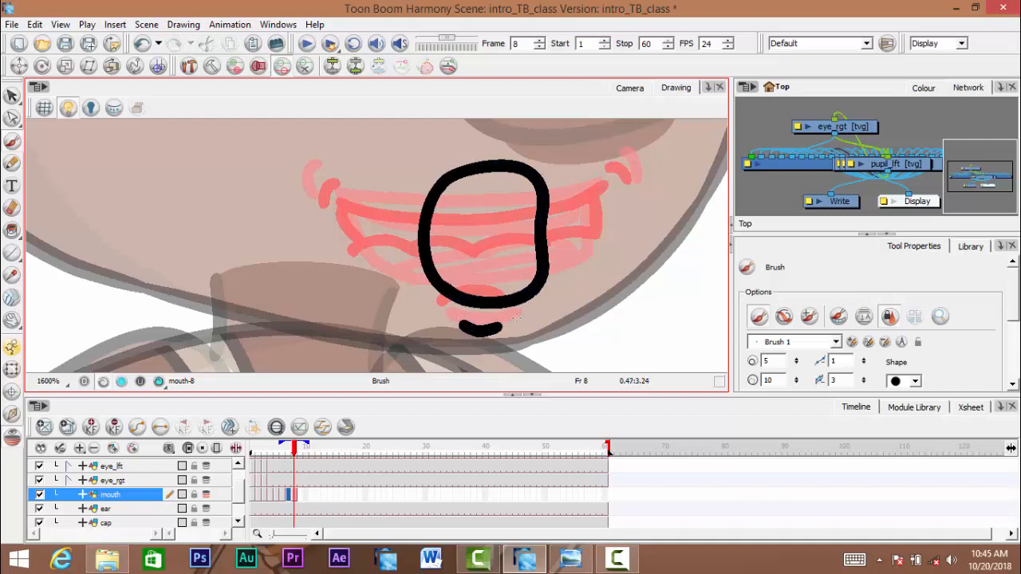
- Brush the upper and lower teeth lines inside the frame 8 mouth, undoing and redrawing the lower one
scroll(513, 321, "down", 3)
mouse_move(543, 299)
left_mouse_down()
mouse_move(515, 310)
mouse_move(533, 269)
left_mouse_up()
scroll(515, 311, "up", 3)
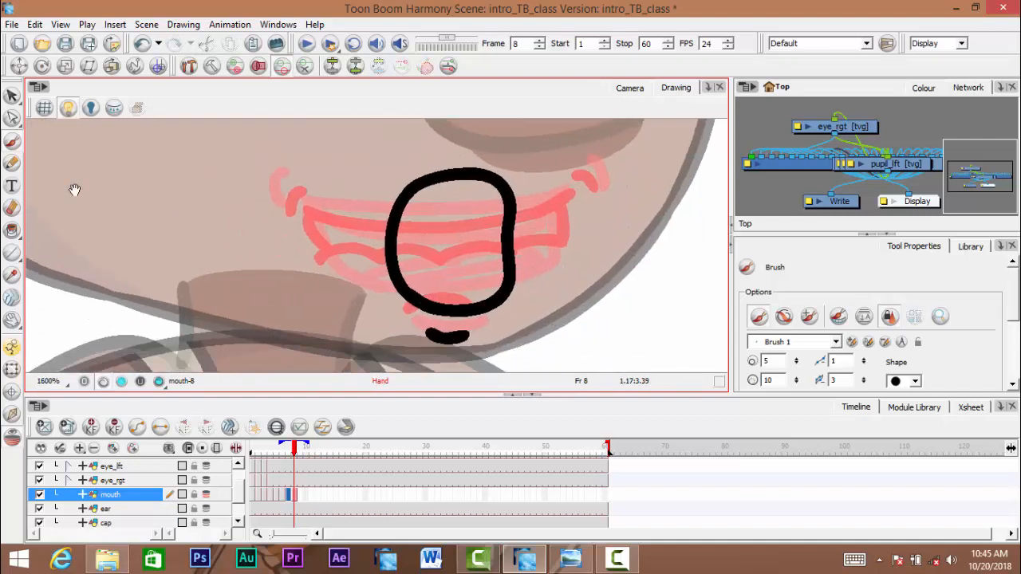
left_click_drag(122, 193, 101, 194)
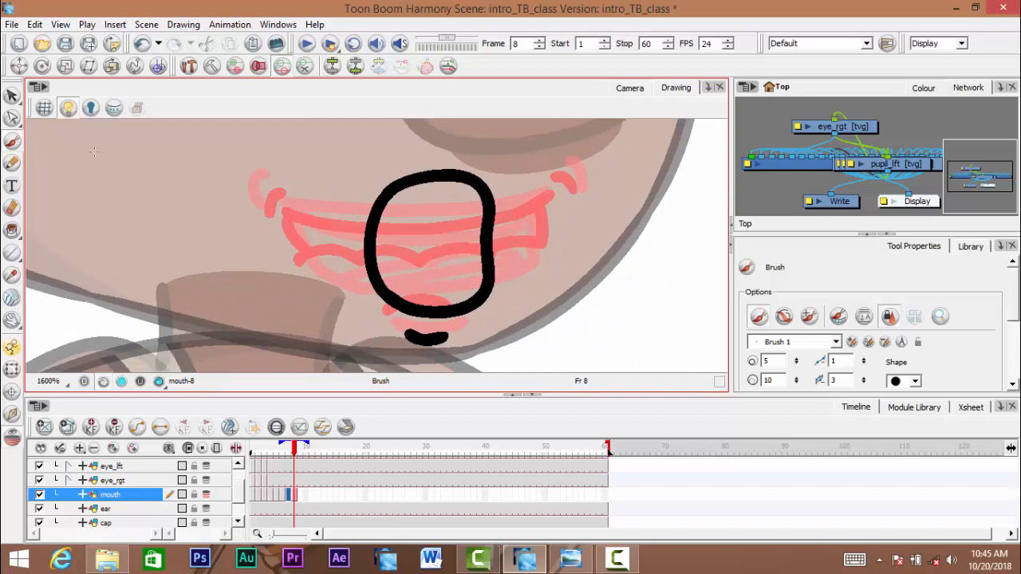
left_click_drag(439, 254, 436, 263)
scroll(435, 261, "up", 1)
scroll(417, 221, "down", 1)
scroll(386, 210, "up", 1)
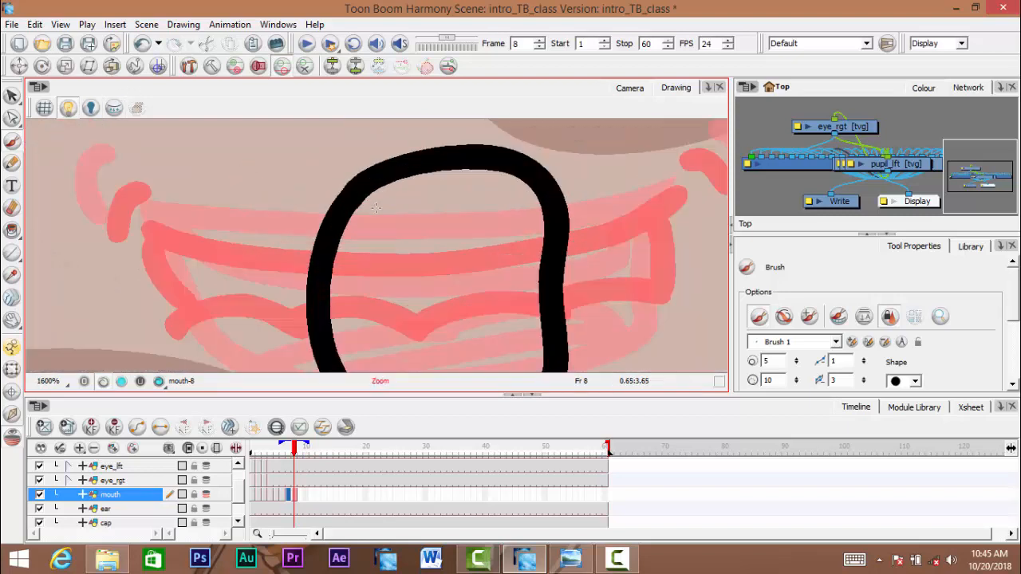
mouse_move(355, 209)
left_mouse_down()
mouse_move(410, 216)
mouse_move(536, 196)
mouse_move(528, 213)
mouse_move(526, 91)
left_mouse_up()
mouse_move(425, 300)
left_mouse_down()
mouse_move(399, 298)
mouse_move(518, 268)
left_mouse_up()
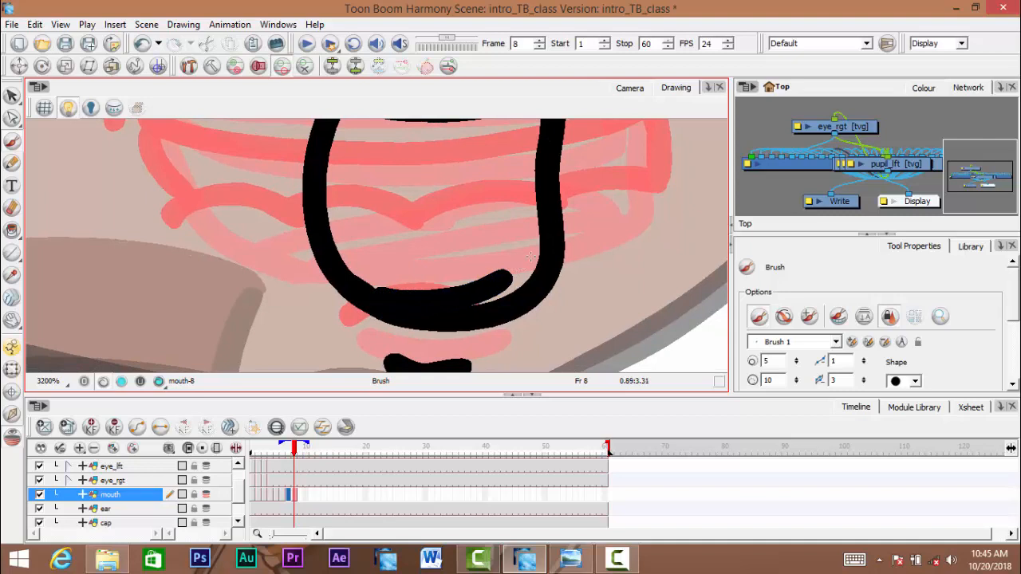
key("ctrl+z")
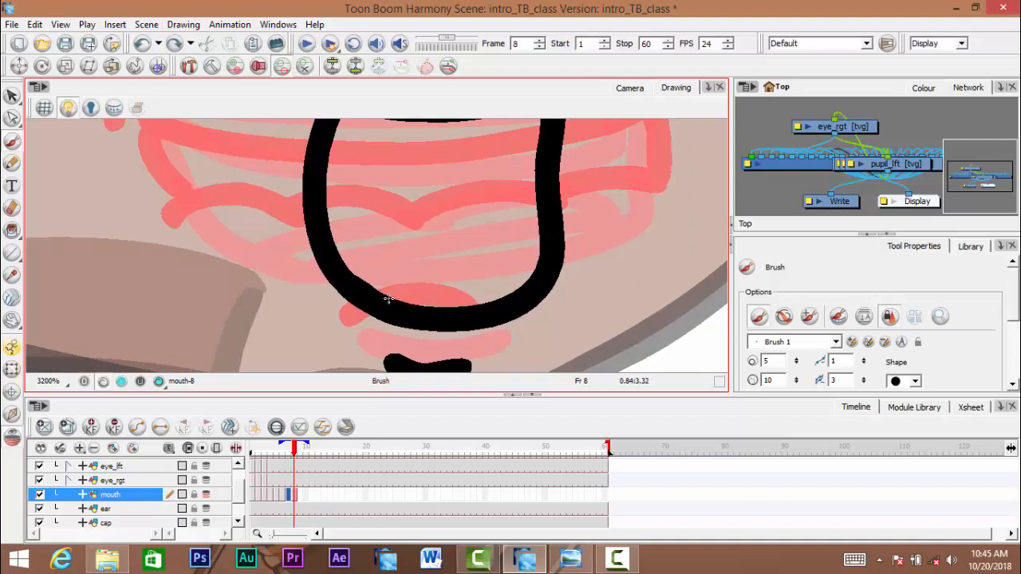
mouse_move(387, 296)
left_mouse_down()
mouse_move(521, 281)
mouse_move(408, 337)
left_mouse_up()
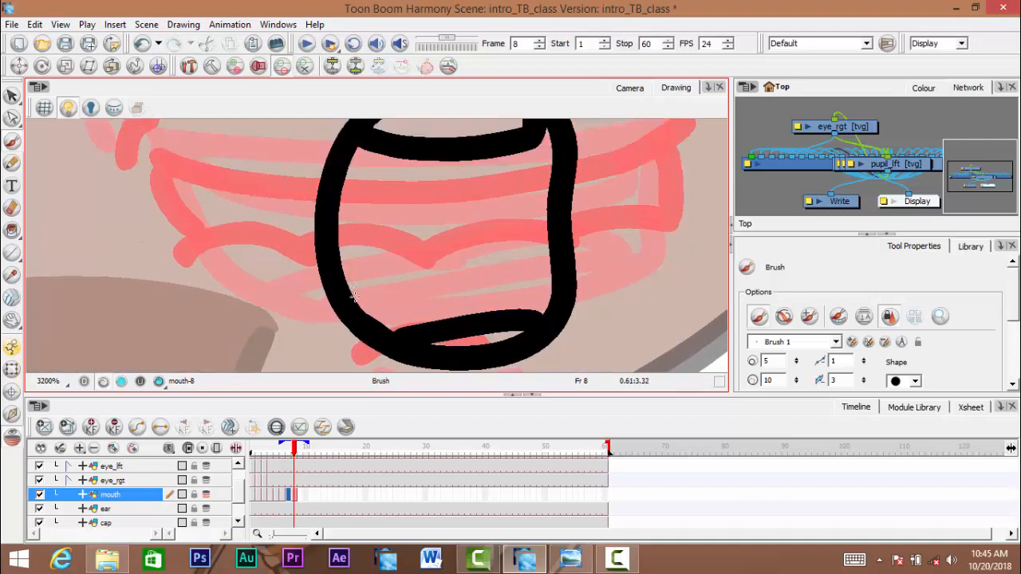
- Brush a two-humped tongue line above the lower teeth of the frame 8 mouth, undoing the first stroke
mouse_move(355, 303)
left_mouse_down()
mouse_move(383, 282)
mouse_move(449, 293)
left_mouse_up()
key("ctrl+z")
left_click_drag(352, 306, 468, 292)
mouse_move(546, 279)
left_mouse_down()
mouse_move(558, 310)
mouse_move(483, 299)
left_mouse_up()
scroll(548, 319, "down", 1)
- Select all strokes of the frame 8 mouth drawing
left_click(14, 96)
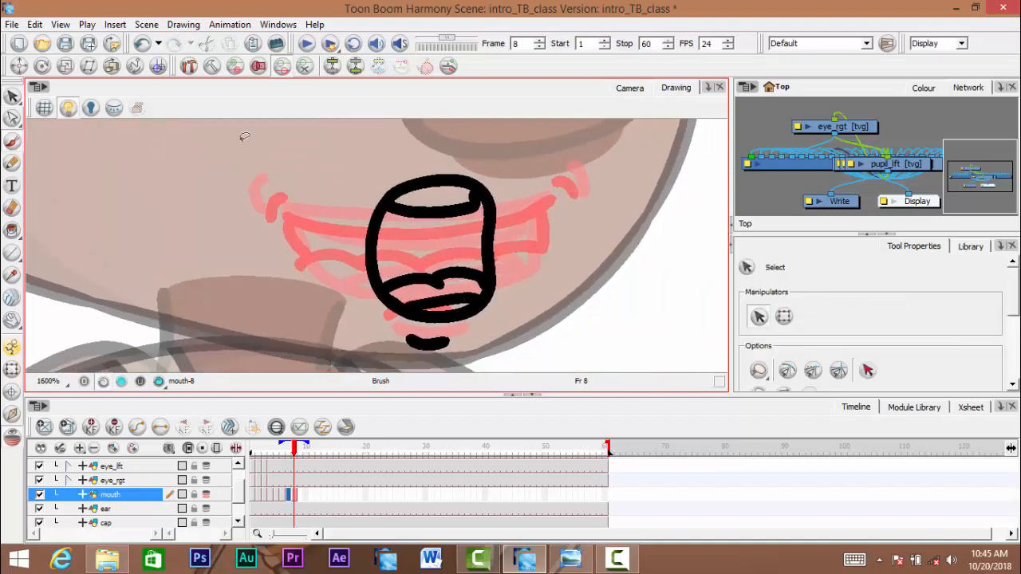
left_click_drag(244, 136, 307, 130)
scroll(450, 294, "down", 1)
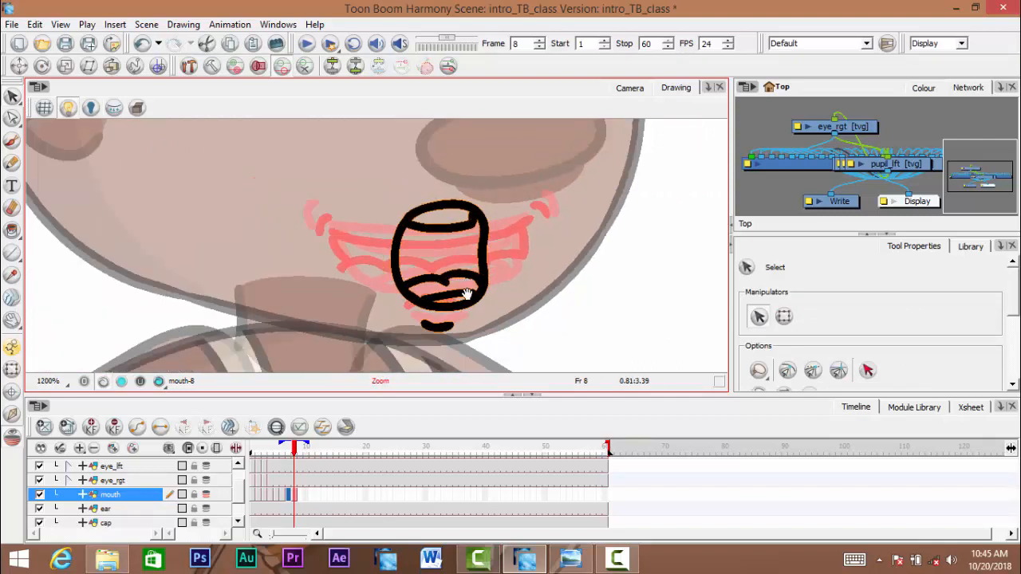
mouse_move(466, 292)
left_mouse_down()
mouse_move(468, 259)
mouse_move(501, 296)
mouse_move(523, 264)
mouse_move(488, 285)
left_mouse_up()
- Take up the Brush tool and go to the empty frame 9 cell of the mouth layer
left_click(13, 142)
scroll(474, 266, "up", 1)
scroll(518, 267, "down", 1)
left_click(296, 457)
left_click_drag(297, 453, 302, 453)
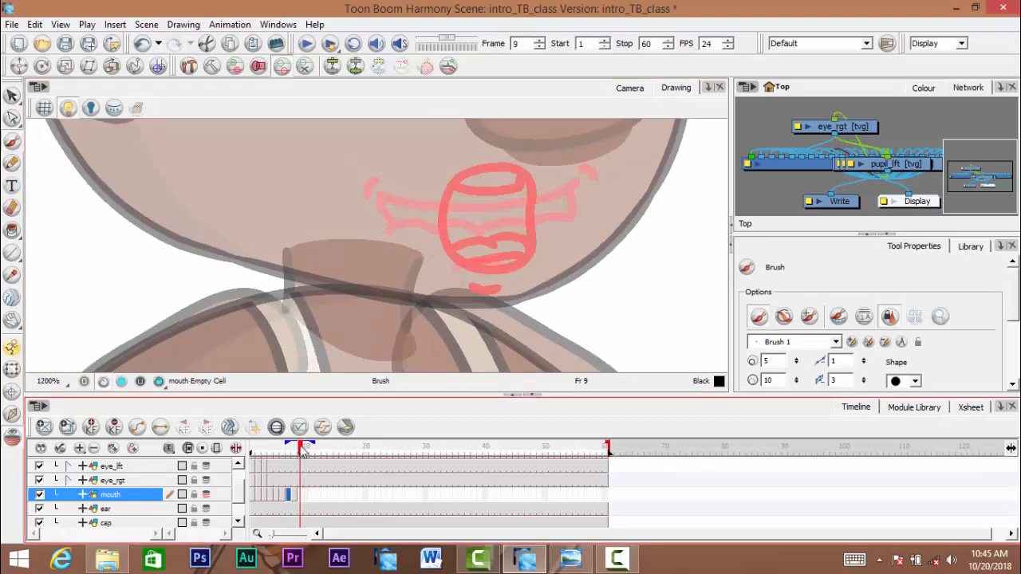
left_click_drag(359, 255, 346, 264)
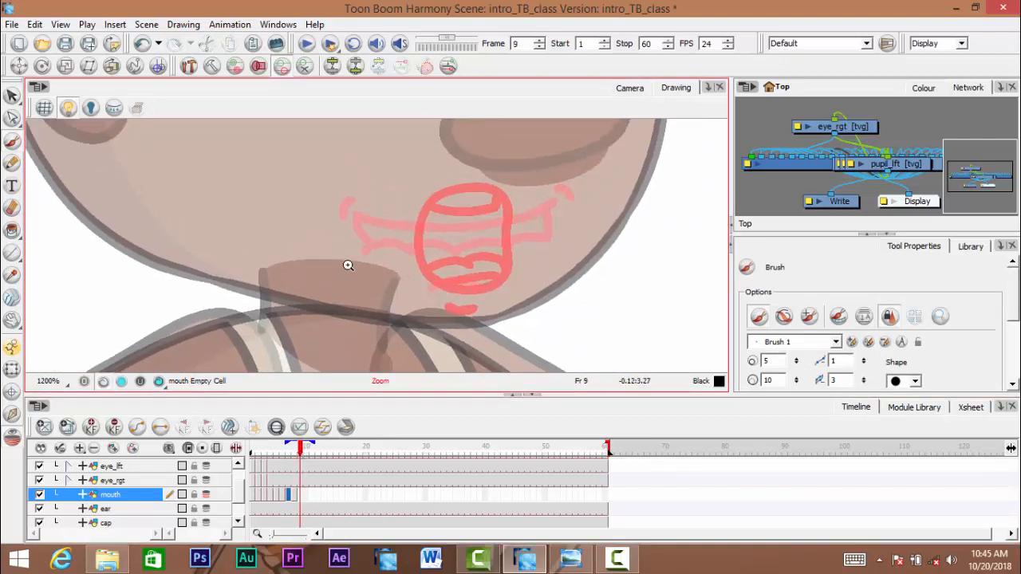
scroll(346, 264, "up", 1)
left_click_drag(183, 176, 115, 163)
left_click_drag(325, 253, 310, 264)
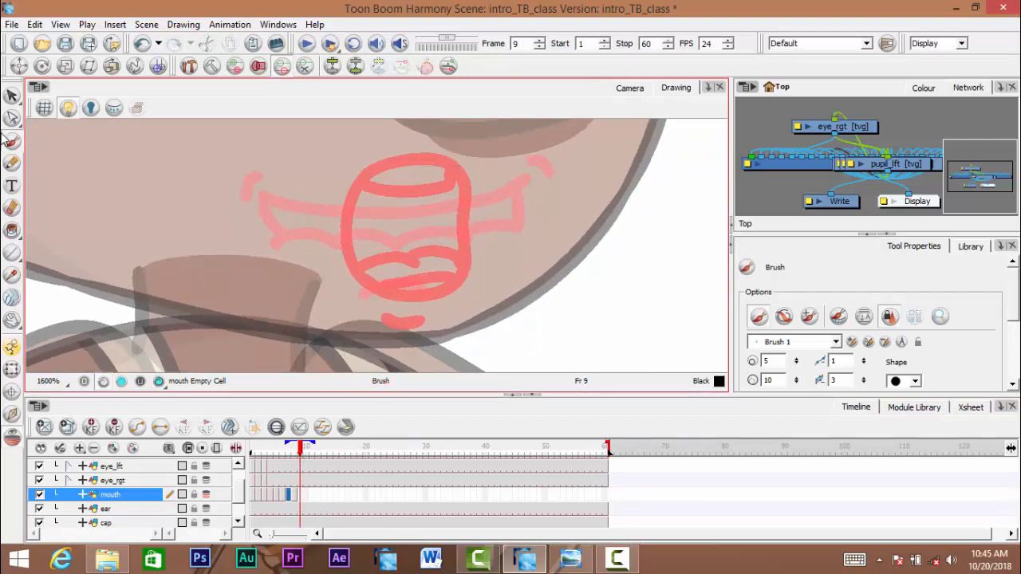
mouse_move(350, 236)
left_mouse_down()
mouse_move(347, 245)
mouse_move(397, 235)
left_mouse_up()
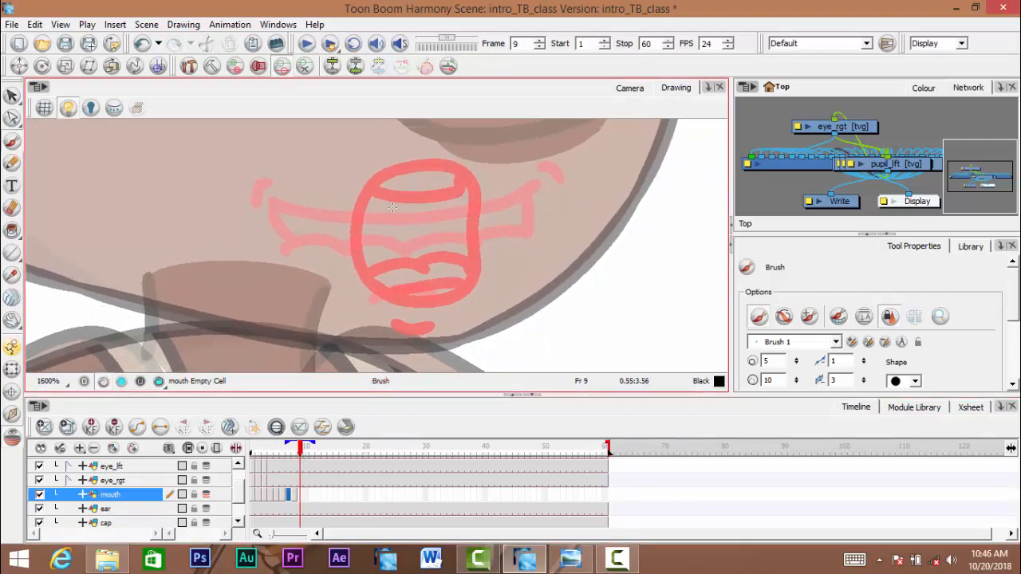
- Brush a small narrow oval mouth on frame 9 inside the onion-skinned outline, undoing the first attempt, with a short chin line below
mouse_move(402, 195)
left_mouse_down()
mouse_move(384, 239)
mouse_move(397, 277)
left_mouse_up()
key("ctrl+z")
mouse_move(403, 191)
left_mouse_down()
mouse_move(383, 252)
mouse_move(393, 274)
mouse_move(429, 277)
mouse_move(450, 212)
mouse_move(441, 188)
mouse_move(417, 184)
left_mouse_up()
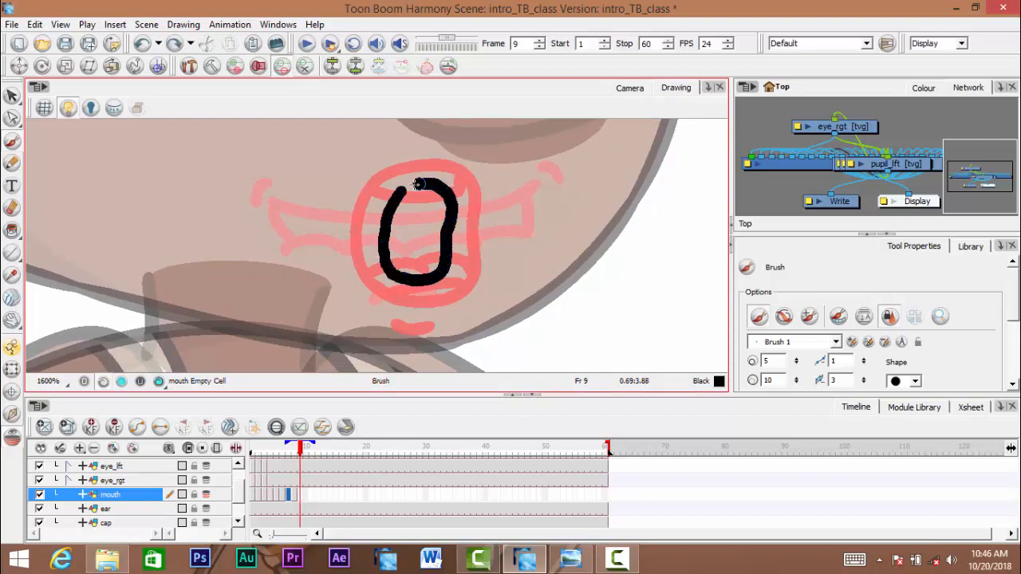
left_click_drag(383, 250, 385, 253)
mouse_move(397, 301)
left_mouse_down()
mouse_move(423, 314)
mouse_move(451, 299)
left_mouse_up()
mouse_move(434, 265)
left_mouse_down()
mouse_move(423, 284)
mouse_move(413, 270)
left_mouse_up()
scroll(437, 267, "down", 1)
left_click_drag(341, 265, 310, 253)
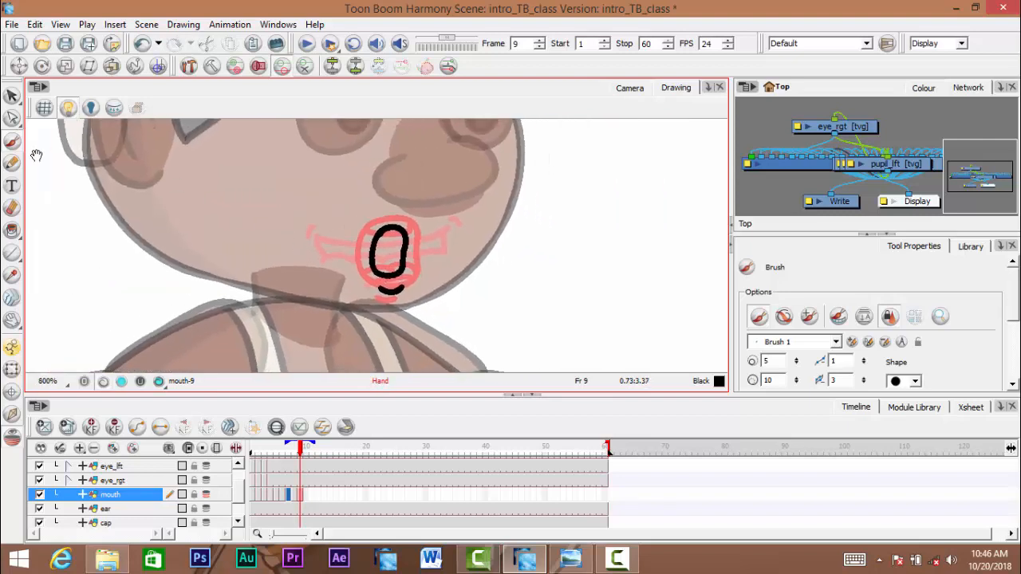
- Select all strokes of the frame 9 mouth drawing
left_click(12, 96)
mouse_move(343, 339)
left_mouse_down()
mouse_move(216, 275)
mouse_move(220, 287)
left_mouse_up()
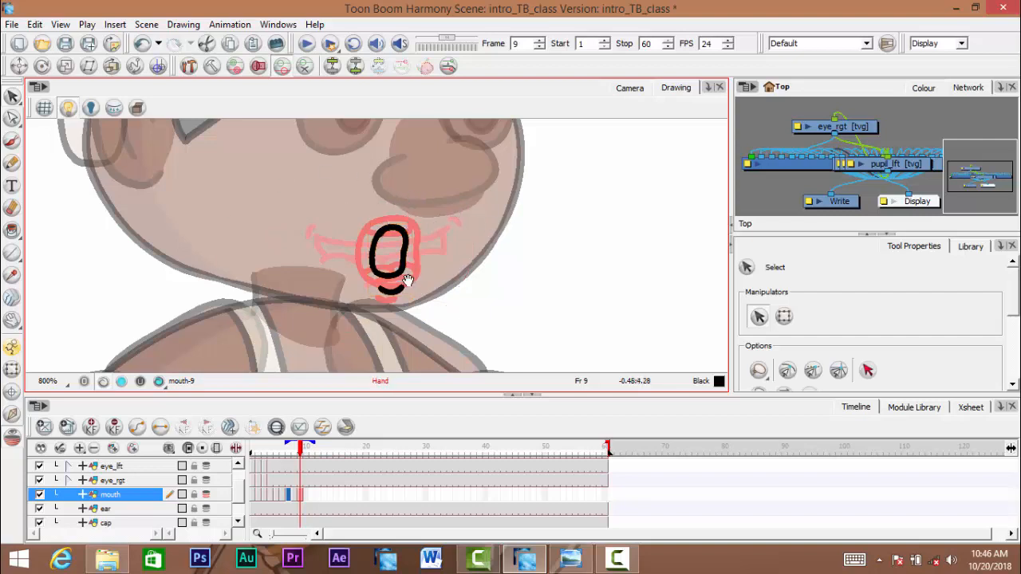
left_click(439, 280, "ctrl")
mouse_move(408, 279)
left_mouse_down()
mouse_move(452, 292)
mouse_move(411, 274)
mouse_move(397, 310)
mouse_move(401, 286)
left_mouse_up()
left_click(446, 285, "ctrl+alt")
left_click(447, 285, "ctrl+alt")
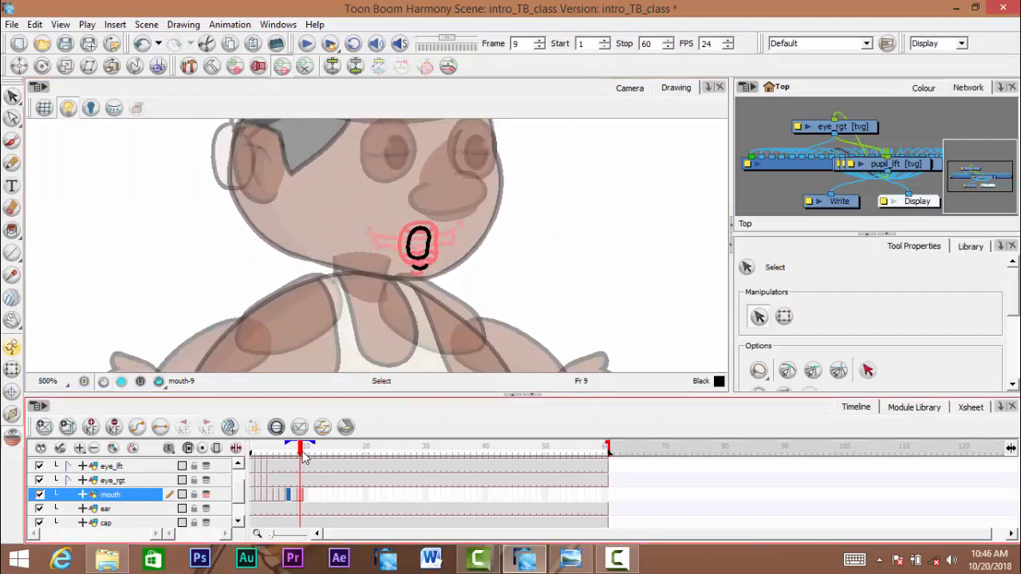
- Return to frame 1 of the mouth layer and display the colour palette with a little more height
left_click_drag(303, 455, 229, 474)
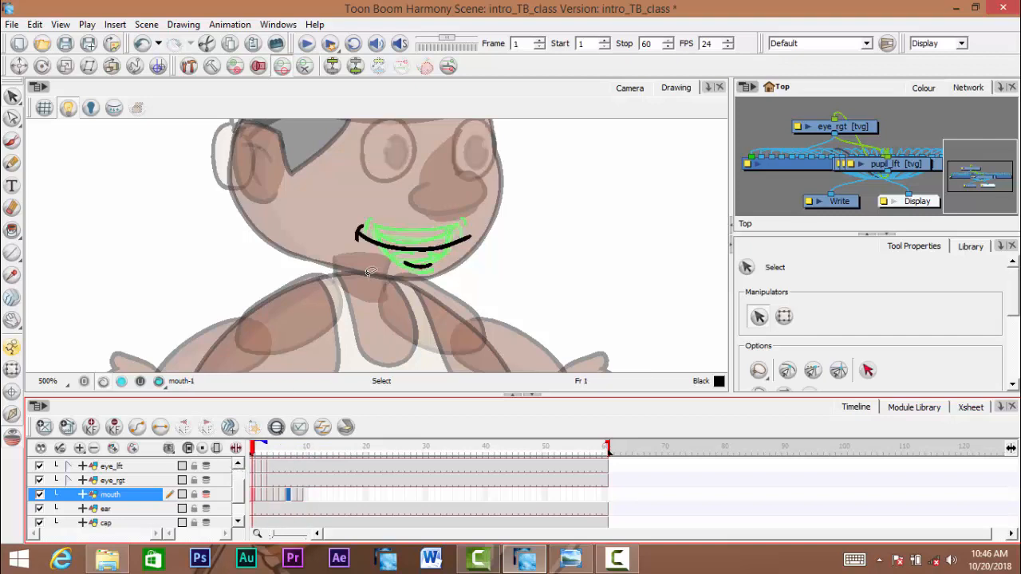
scroll(410, 255, "up", 1)
mouse_move(418, 247)
left_mouse_down()
mouse_move(420, 264)
mouse_move(432, 206)
left_mouse_up()
left_click(925, 88)
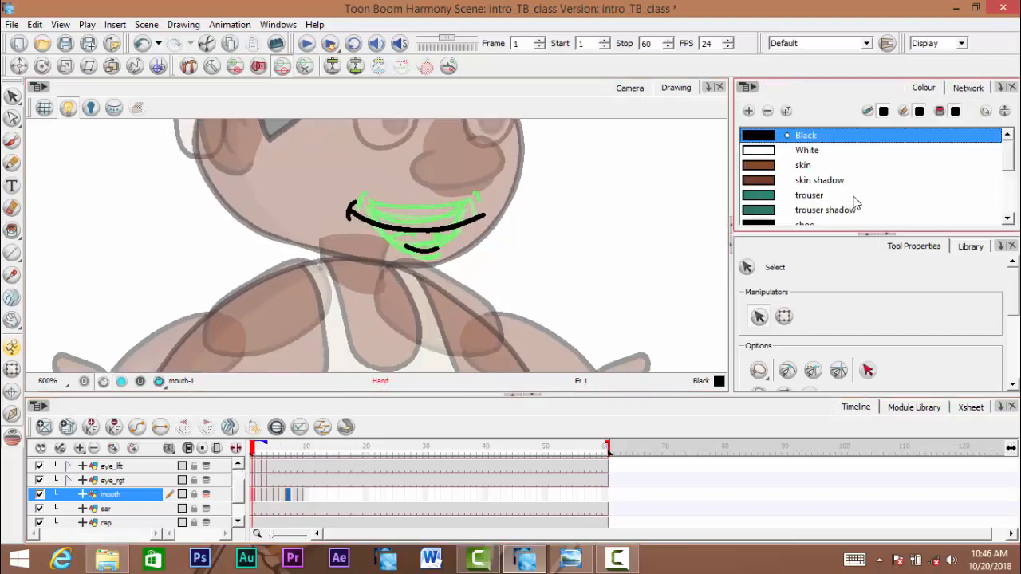
left_click_drag(832, 237, 830, 242)
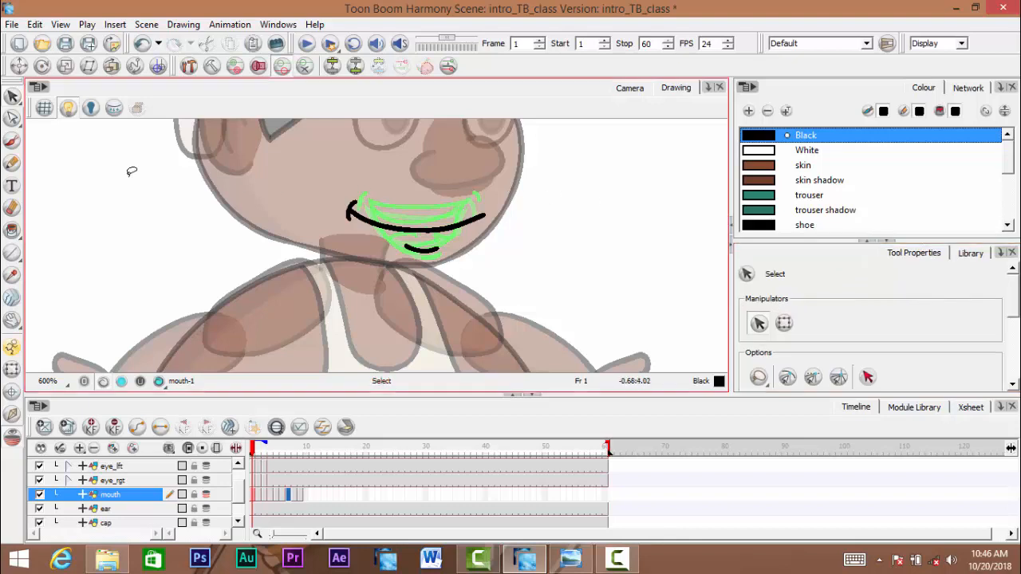
- Take up the Paint tool and add two new colours to the palette, based on the cap white swatch
left_click_drag(12, 232, 86, 235)
scroll(423, 237, "up", 2)
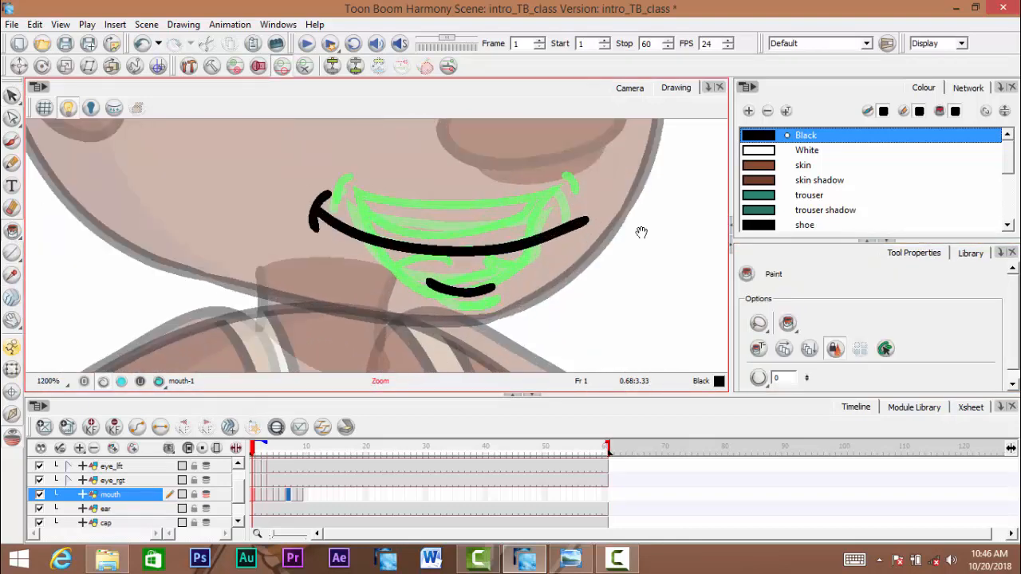
scroll(1011, 203, "down", 2)
scroll(1011, 213, "down", 3)
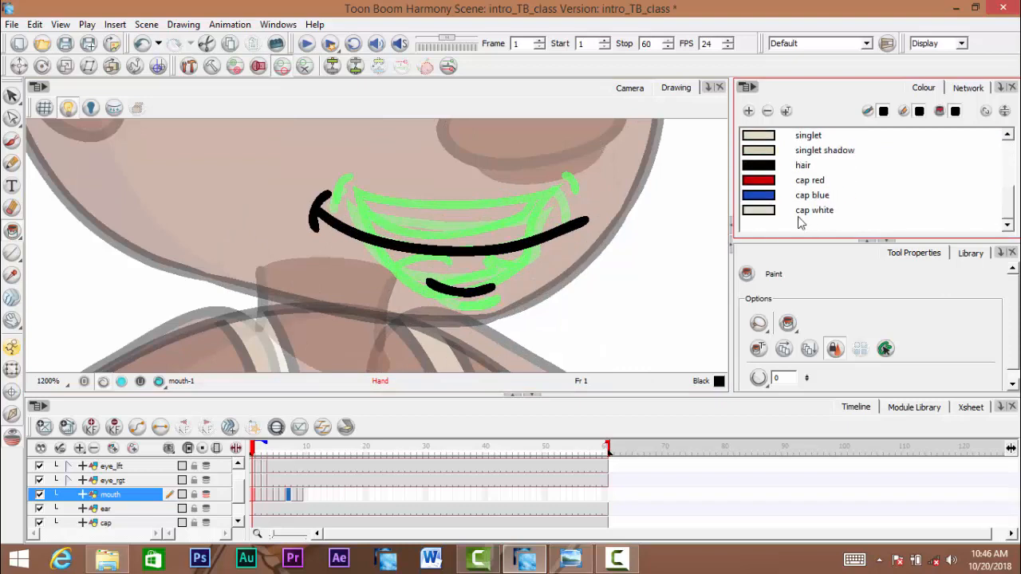
left_click(762, 213)
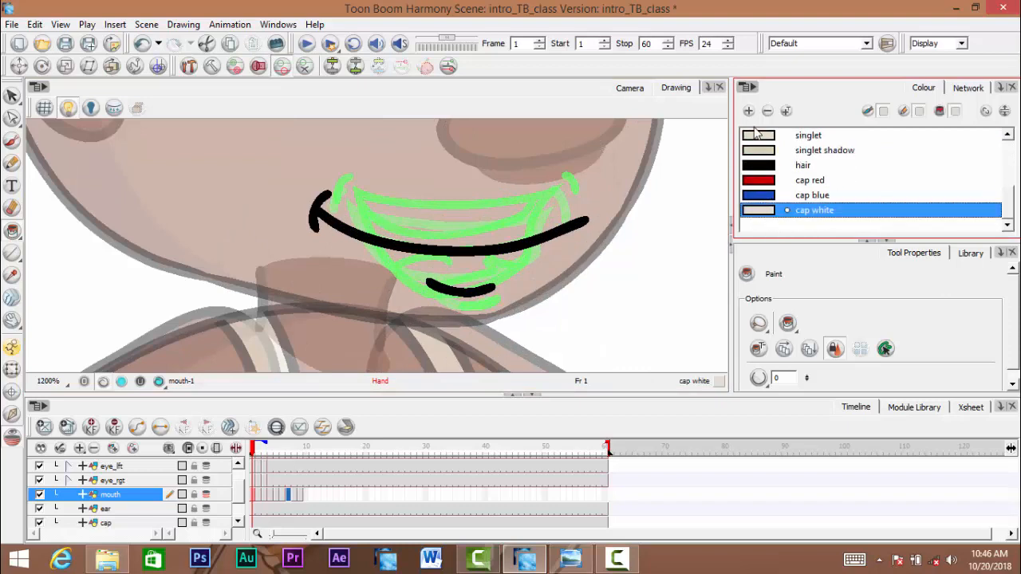
left_click(749, 112)
left_click(748, 112)
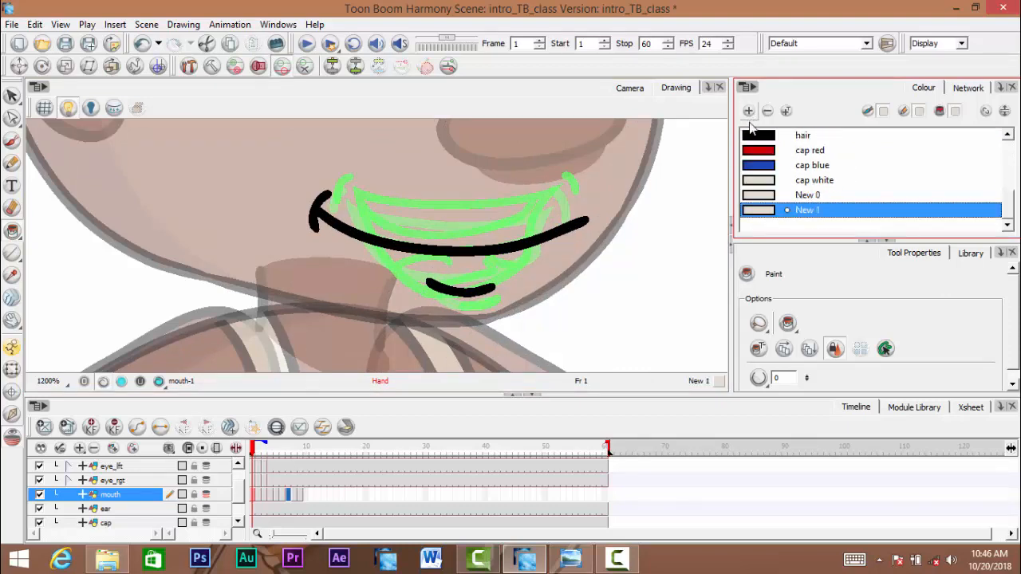
- Go to frame 2 and turn the New 0 swatch into pure white, named teeth
left_click_drag(258, 449, 263, 451)
left_click(782, 209)
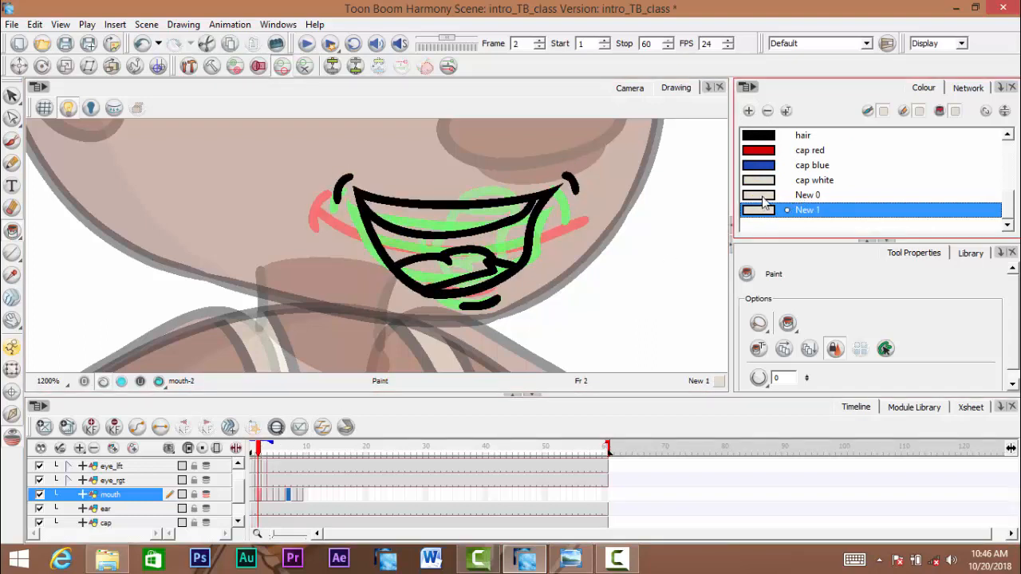
double_click(762, 195)
left_click(571, 234)
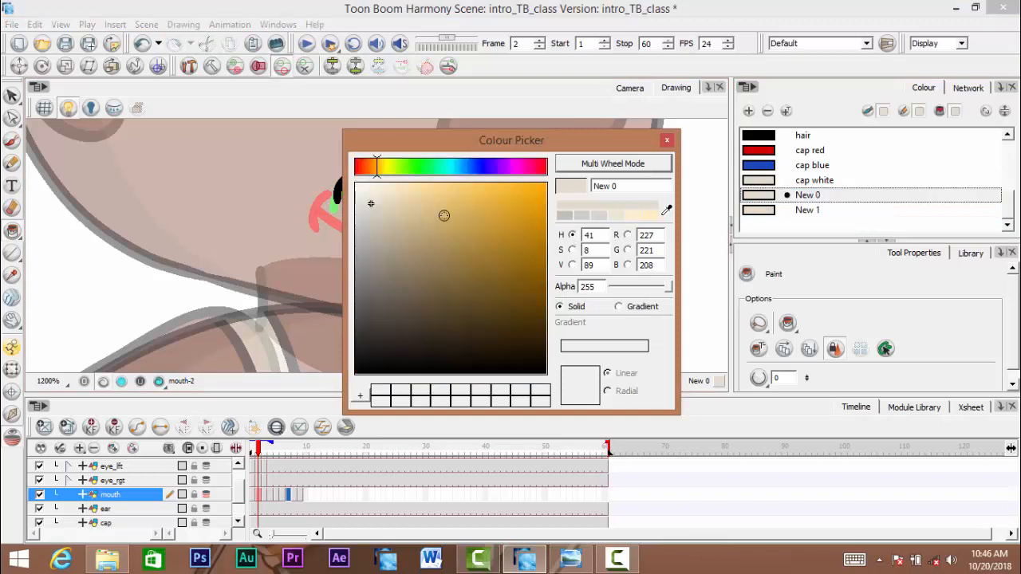
left_click_drag(444, 215, 335, 177)
left_click(599, 182)
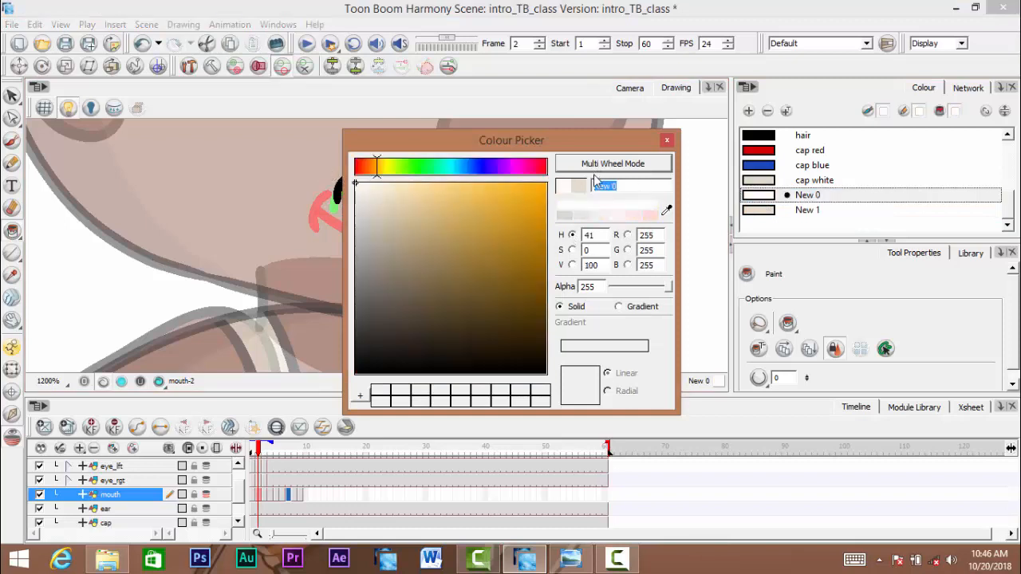
type("teeth")
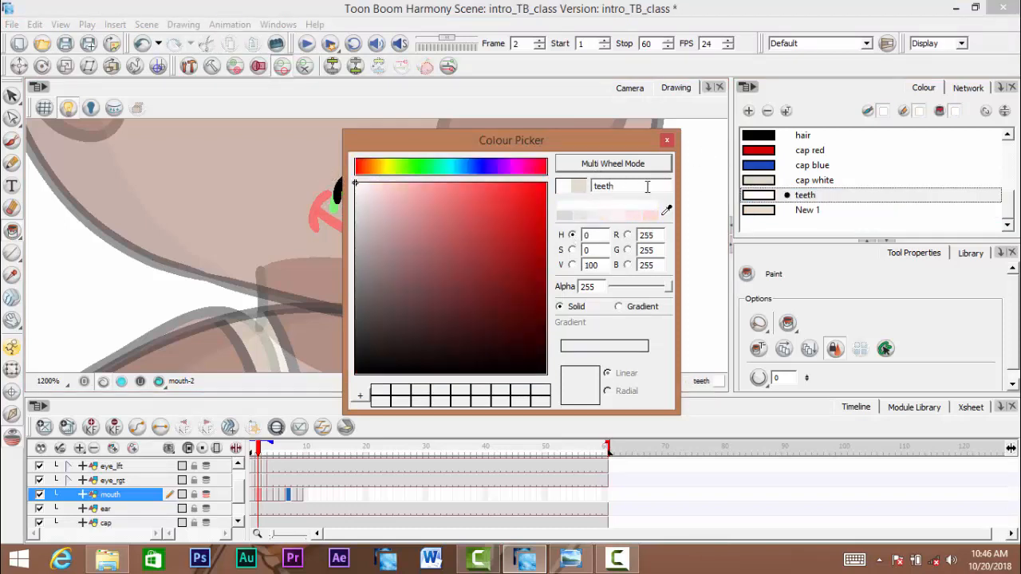
left_click(667, 141)
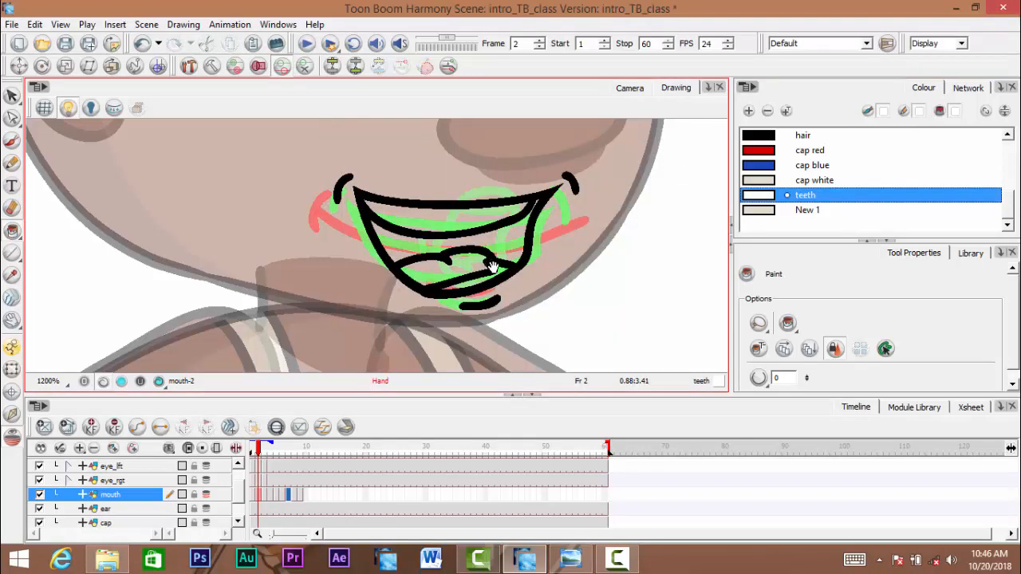
- Rename the New 1 swatch tongue and set it to a strong red, RGB 217, 32, 32
scroll(492, 265, "up", 2)
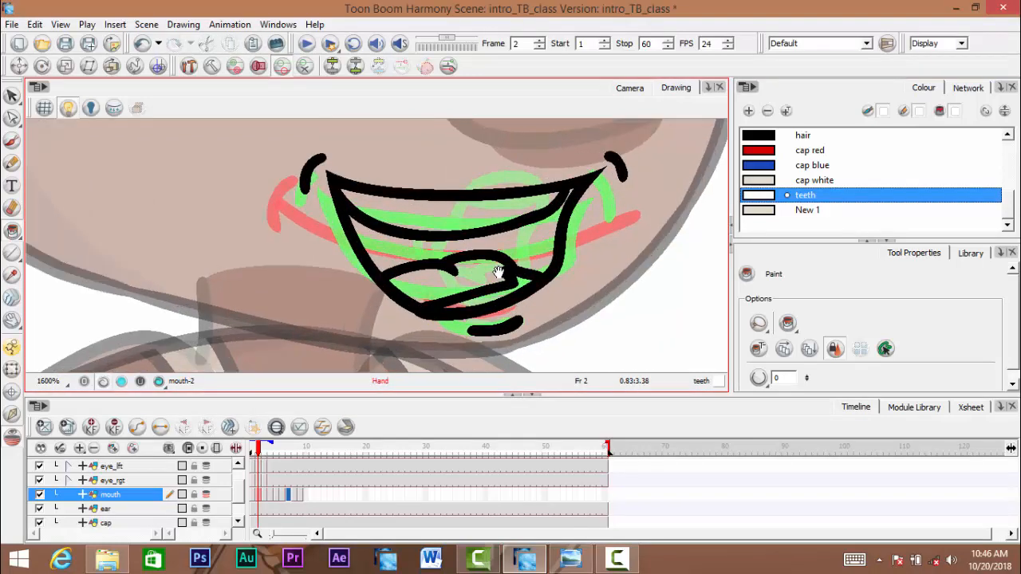
double_click(763, 212)
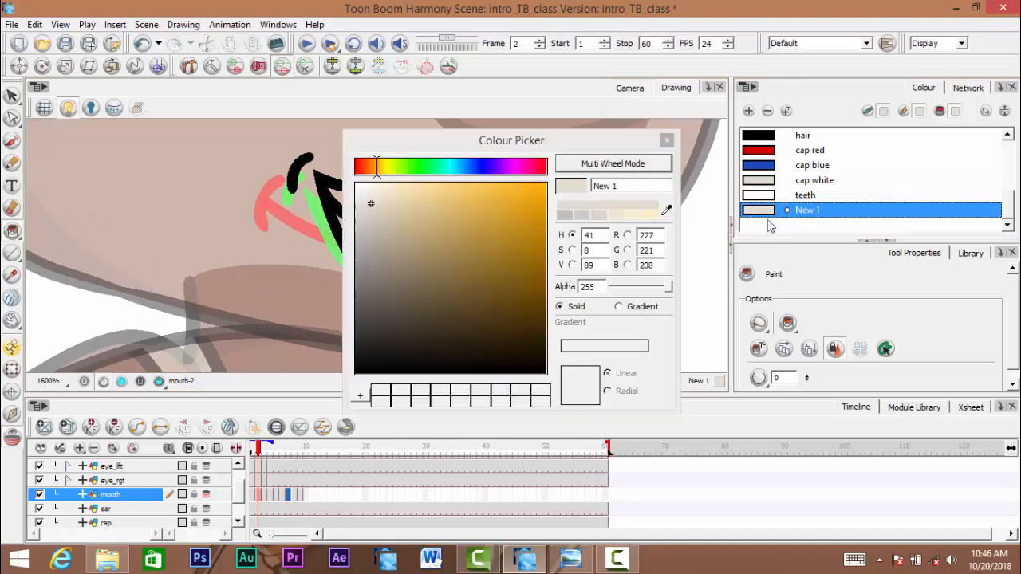
left_click(371, 167)
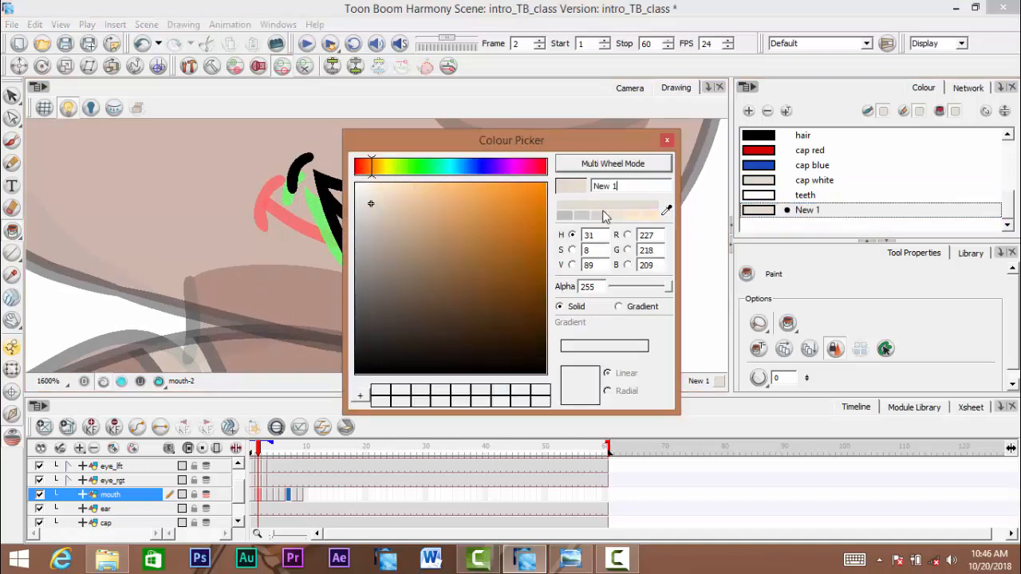
key("ctrl+a")
type("tongue")
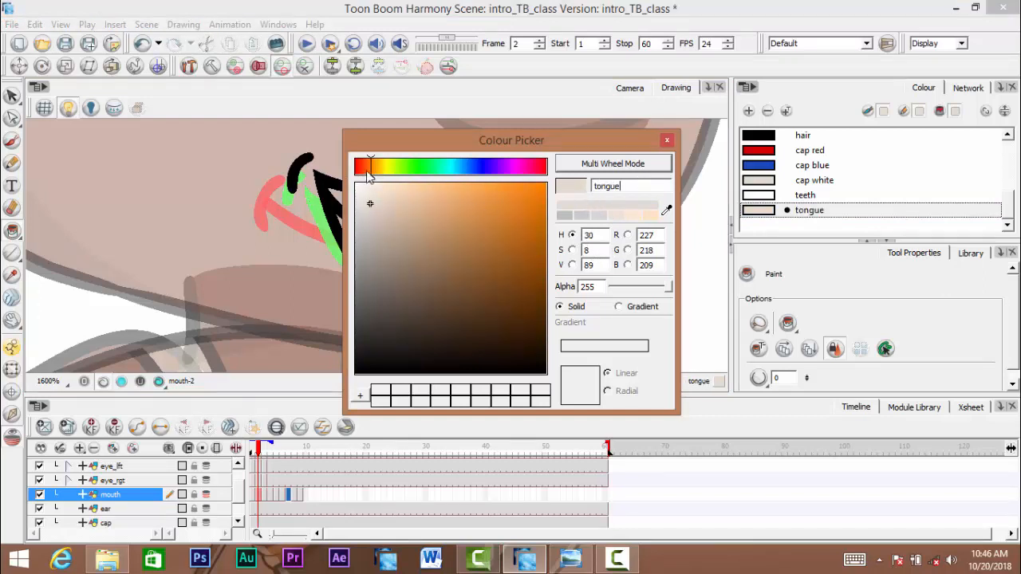
left_click_drag(367, 173, 585, 185)
mouse_move(495, 261)
left_mouse_down()
mouse_move(525, 229)
mouse_move(517, 210)
left_mouse_up()
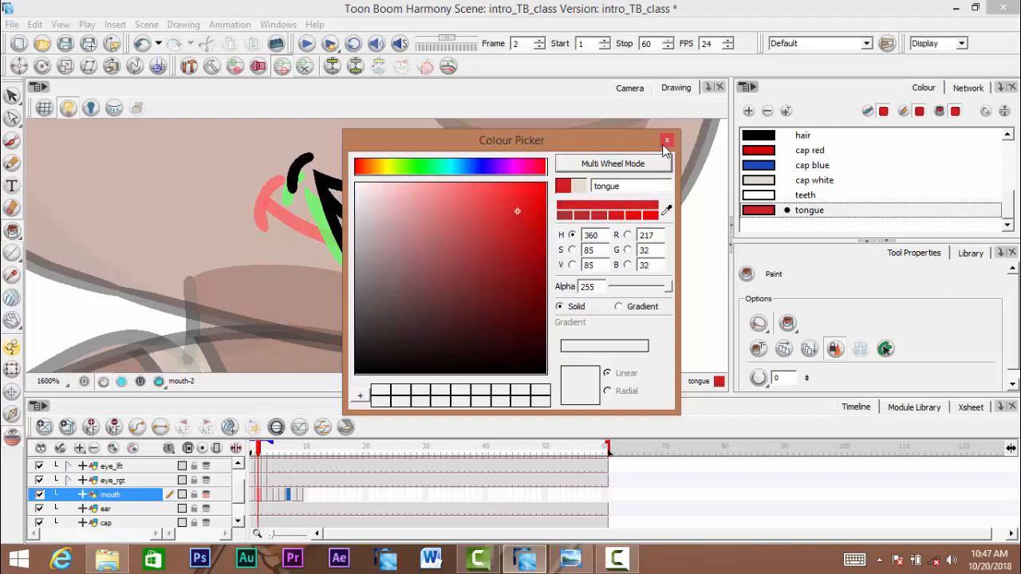
left_click(665, 142)
- Add another palette colour named gum and make it a very dark, almost black red
double_click(806, 209)
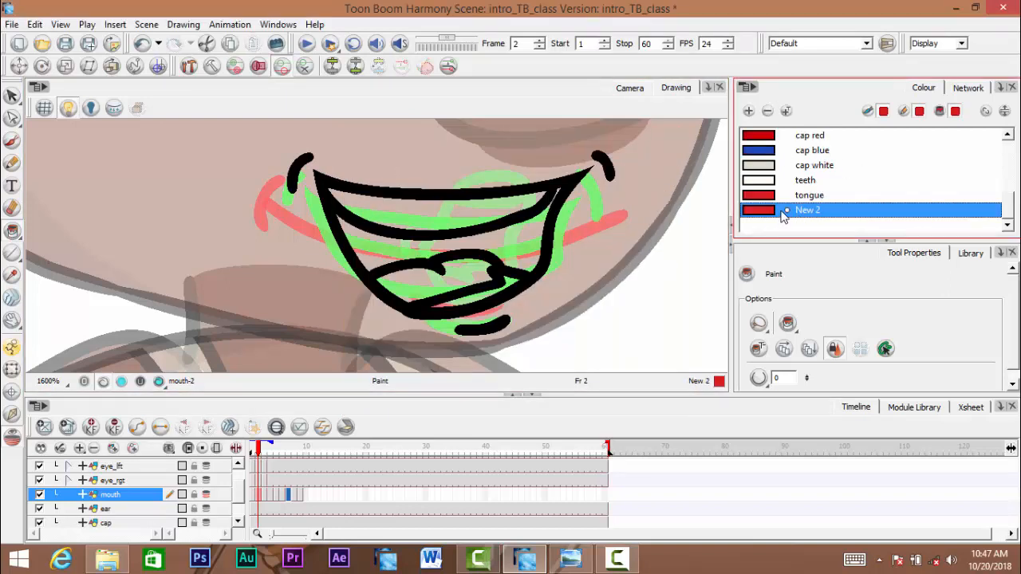
double_click(767, 215)
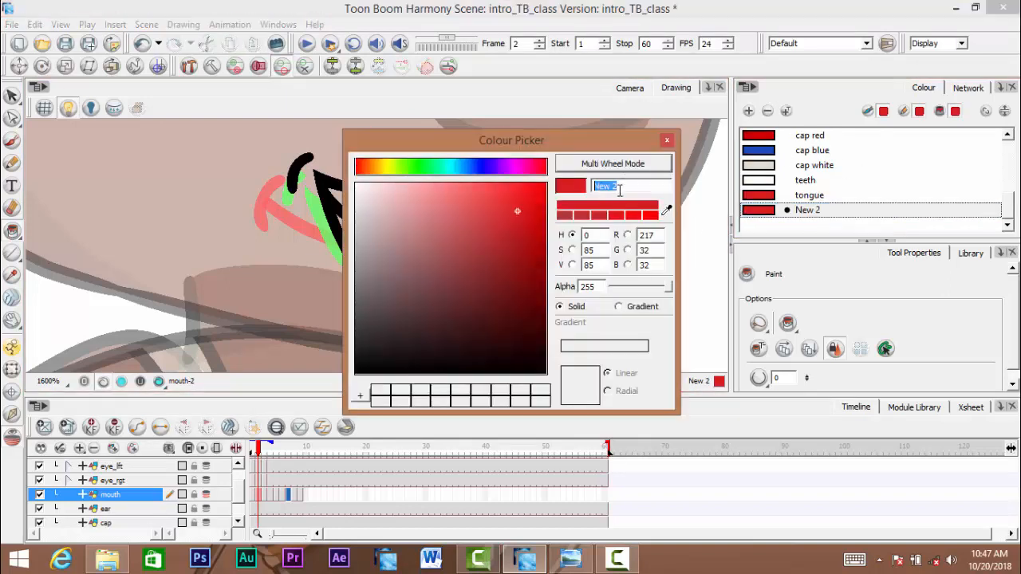
type("gum")
mouse_move(516, 211)
left_mouse_down()
mouse_move(516, 353)
mouse_move(332, 400)
mouse_move(380, 380)
mouse_move(473, 379)
mouse_move(503, 354)
mouse_move(326, 411)
left_mouse_up()
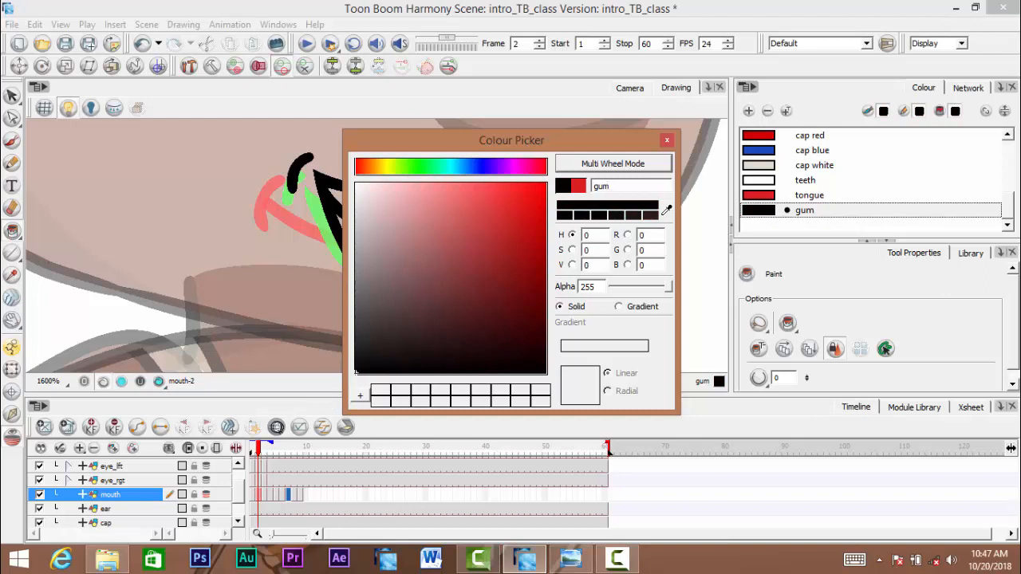
left_click_drag(476, 344, 504, 357)
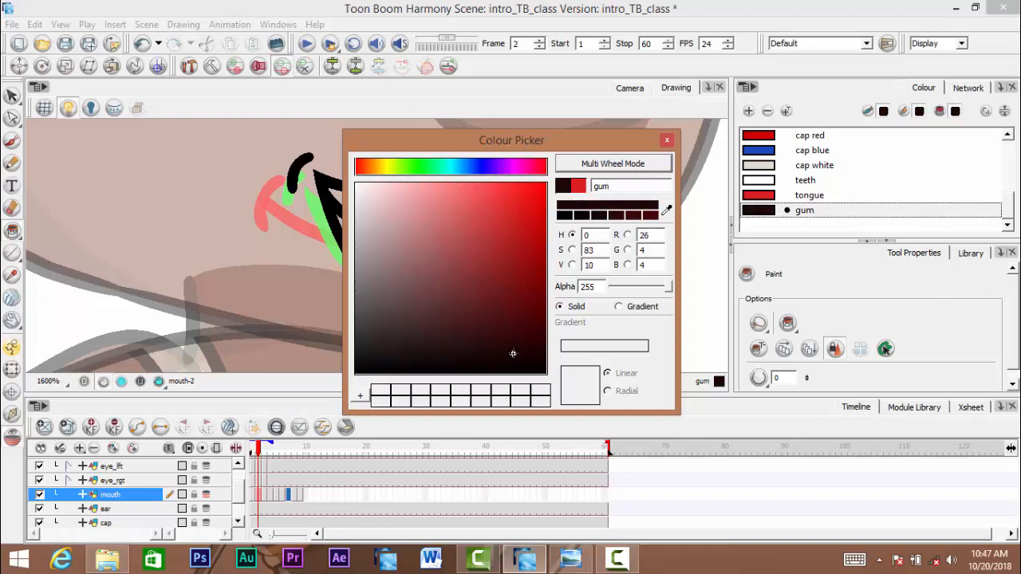
left_click_drag(513, 353, 513, 347)
left_click(667, 142)
- Paint the frame 2 mouth: gum colour for the interior, tongue red for the tongue, and teeth white for the upper and lower teeth
mouse_move(375, 262)
left_mouse_down()
mouse_move(485, 286)
mouse_move(458, 261)
left_mouse_up()
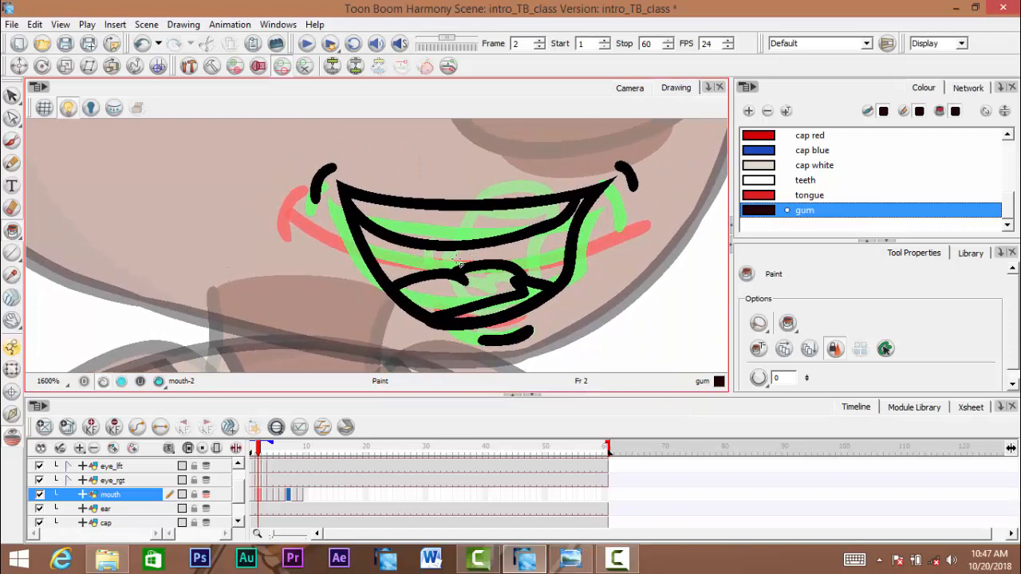
left_click(397, 266)
left_click(758, 194)
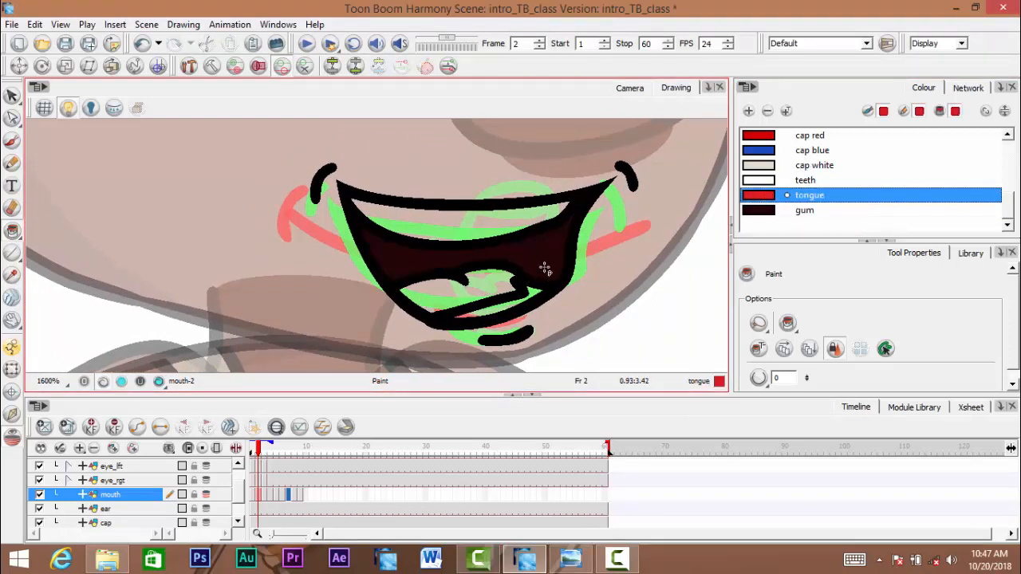
left_click(491, 283)
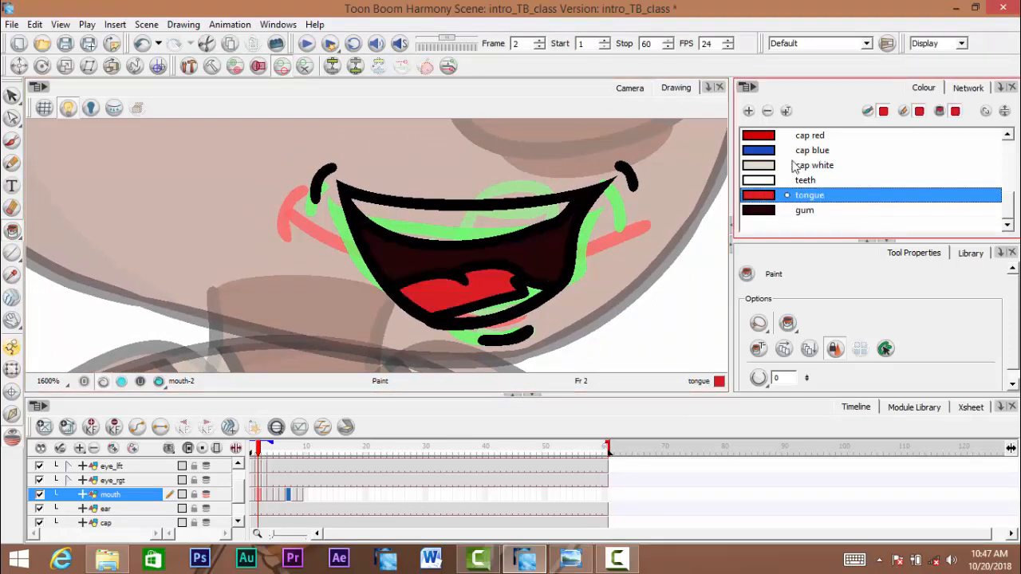
left_click(768, 182)
left_click(505, 224)
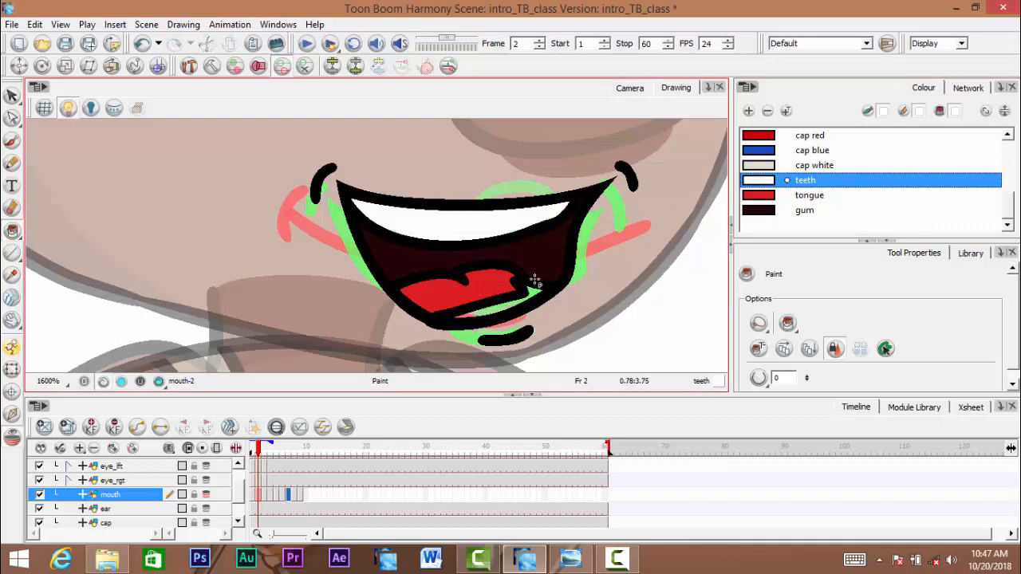
left_click(495, 314)
- Fill both rows of teeth in the frame 3 mouth with the teeth colour
left_click(264, 451)
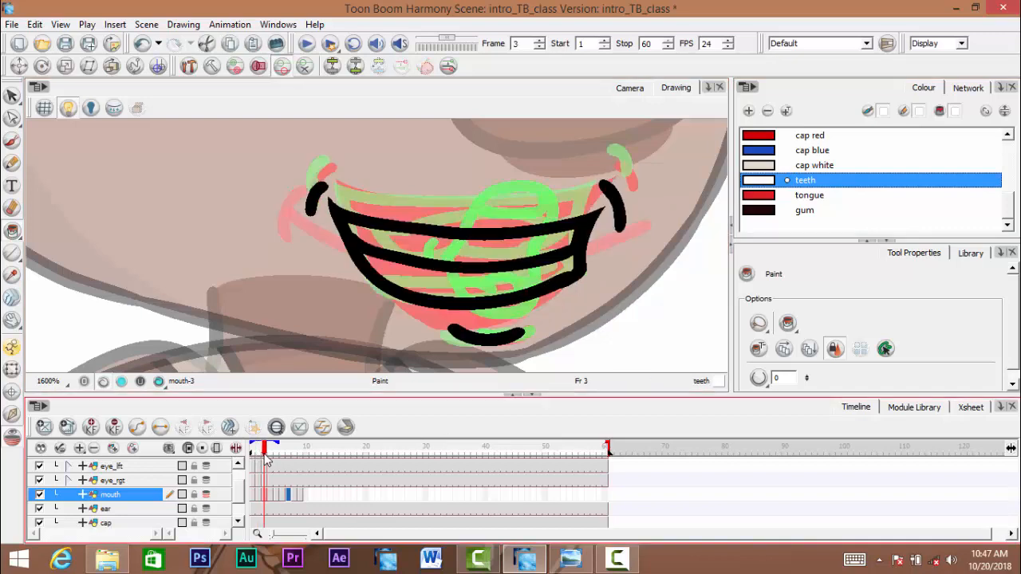
left_click_drag(481, 250, 494, 237)
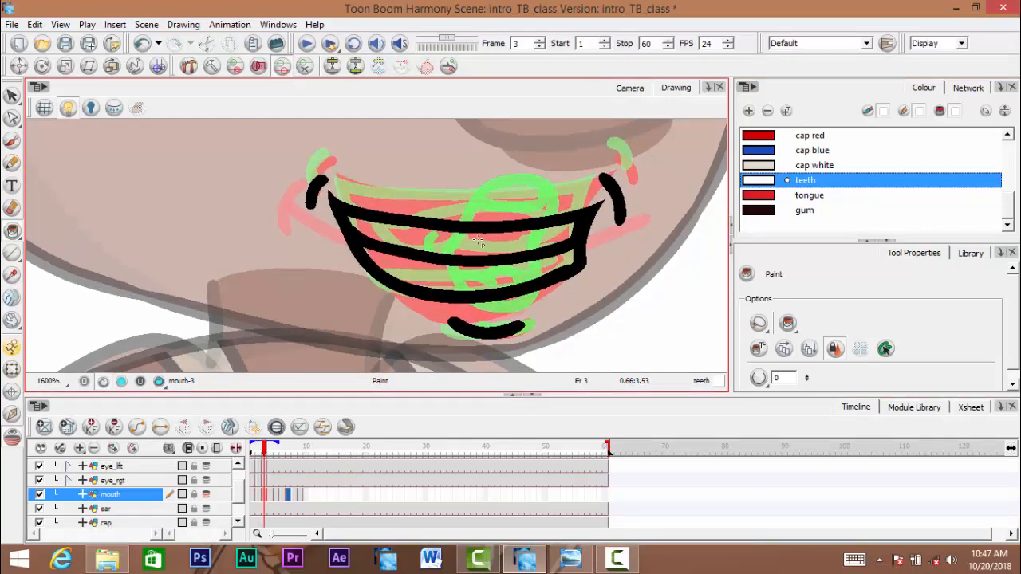
left_click(477, 250)
left_click(478, 273)
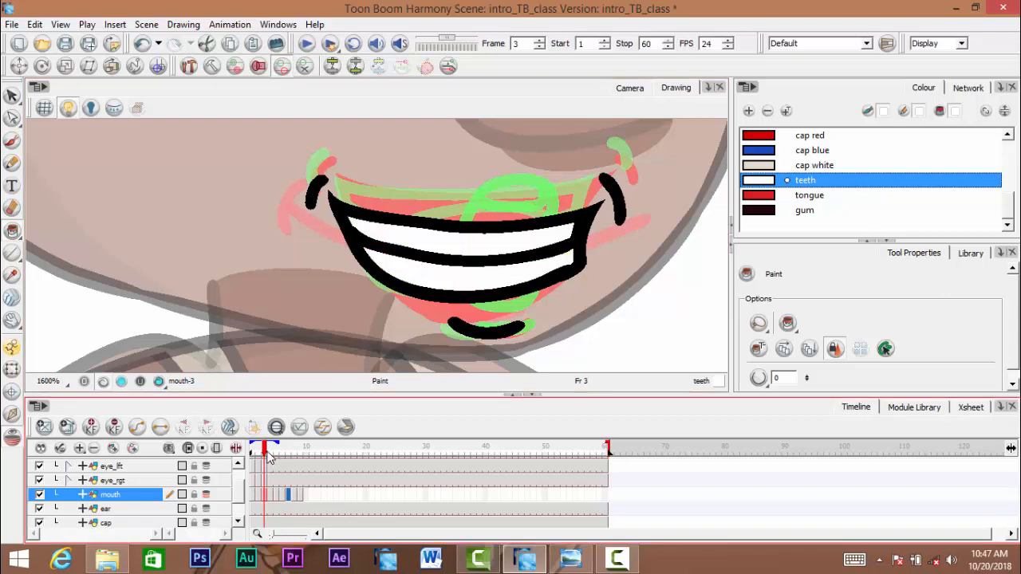
- Paint the narrow frame 4 mouth with white upper and lower teeth, a red tongue and a gum-coloured interior
left_click(271, 451)
left_click(507, 199)
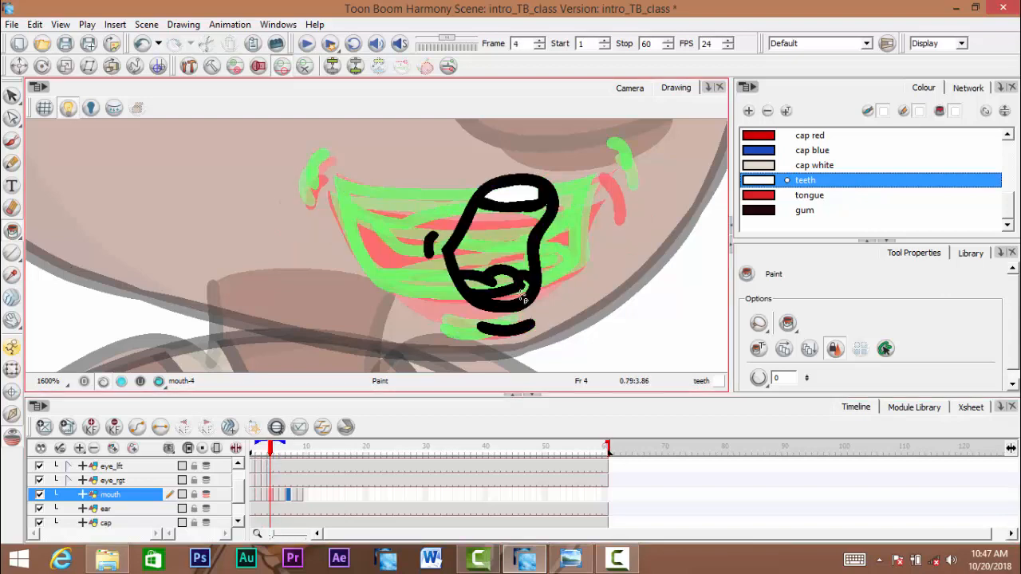
left_click(519, 289)
left_click(773, 196)
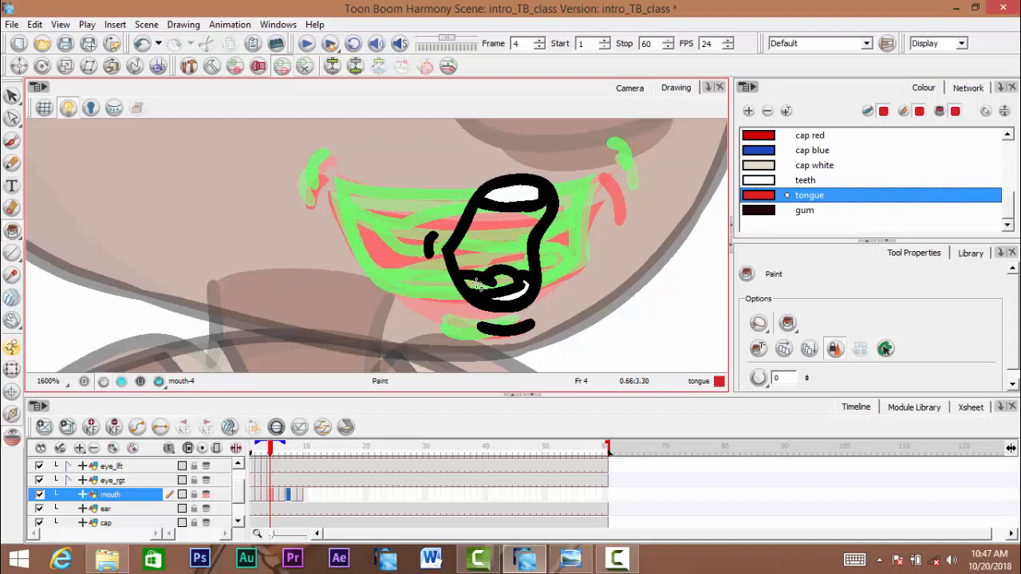
left_click(477, 283)
left_click(773, 210)
left_click(466, 271)
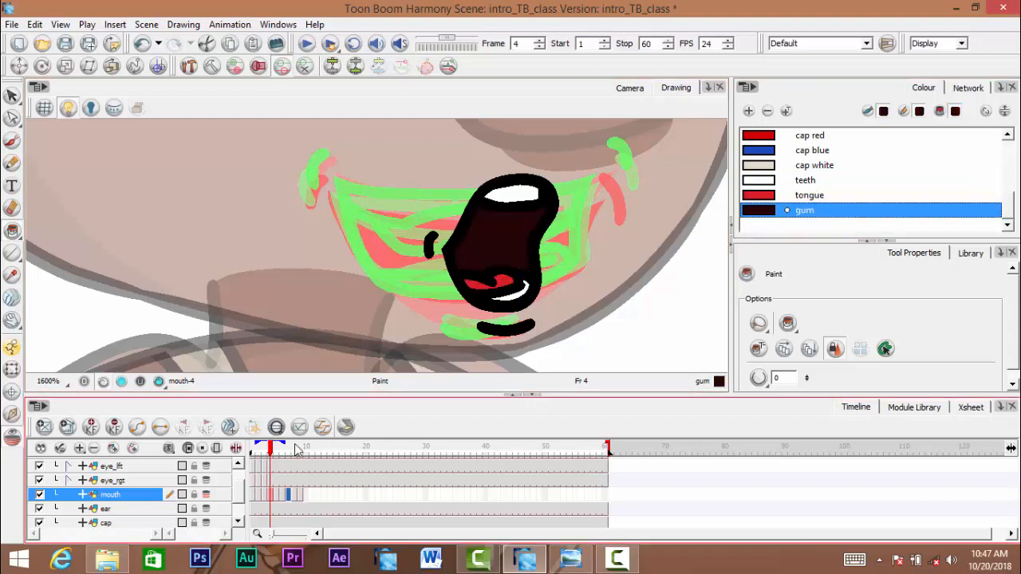
- Paint the frame 5 mouth's interior, tongue and teeth in the gum, tongue and teeth colours, and save the scene when asked
left_click(276, 451)
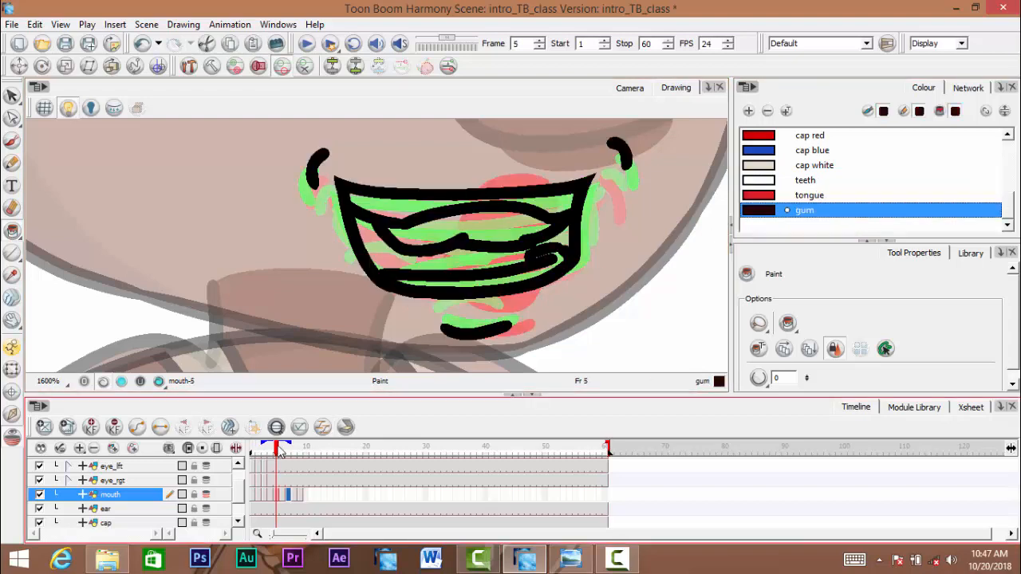
left_click(494, 262)
left_click(760, 199)
left_click(556, 226)
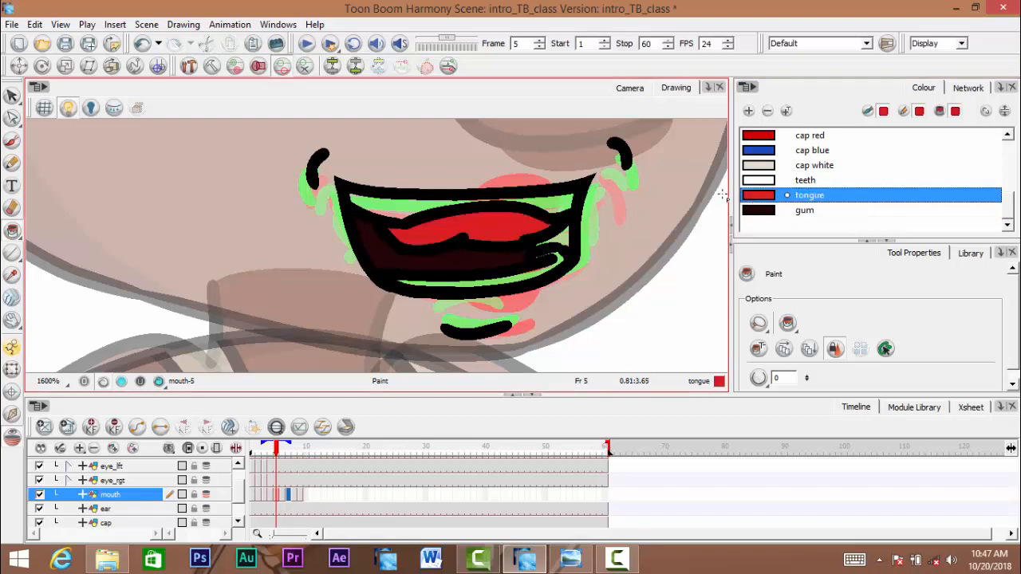
left_click(761, 181)
left_click(563, 212)
left_click(520, 276)
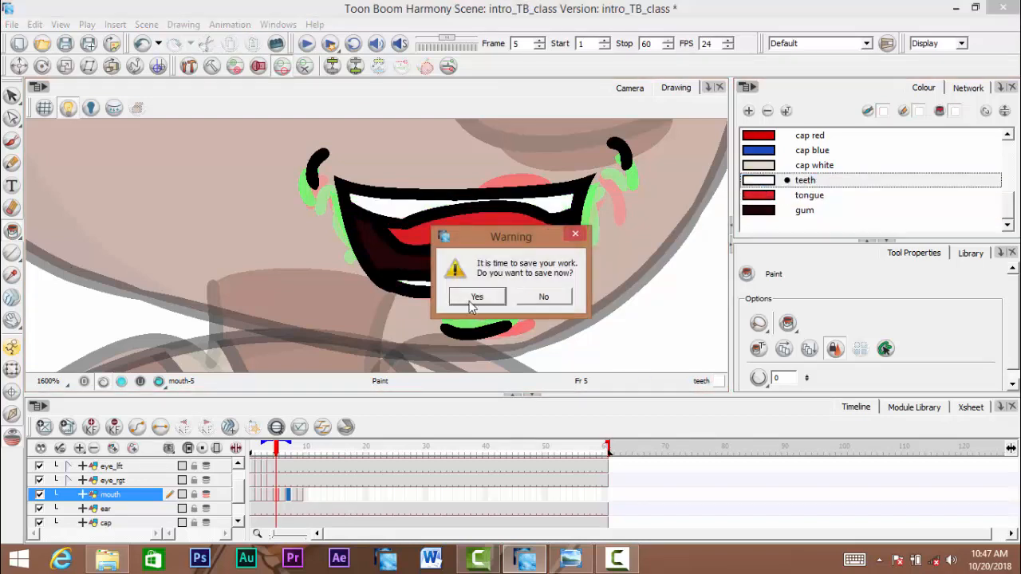
left_click(472, 296)
left_click(782, 210)
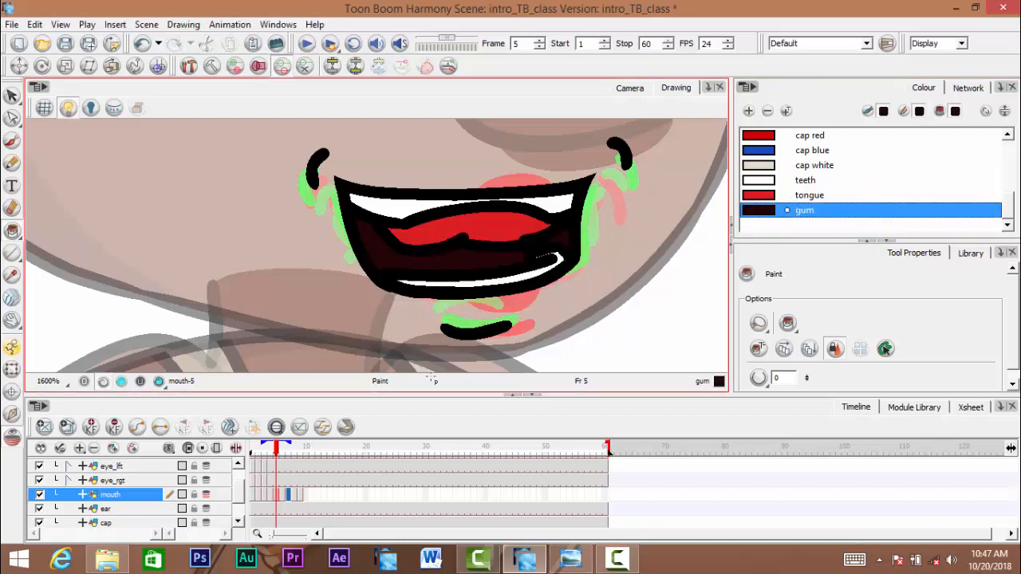
- Paint the frame 6 mouth with a gum-coloured interior, red tongue and white upper and lower teeth
left_click_drag(281, 454, 283, 454)
left_click(512, 245)
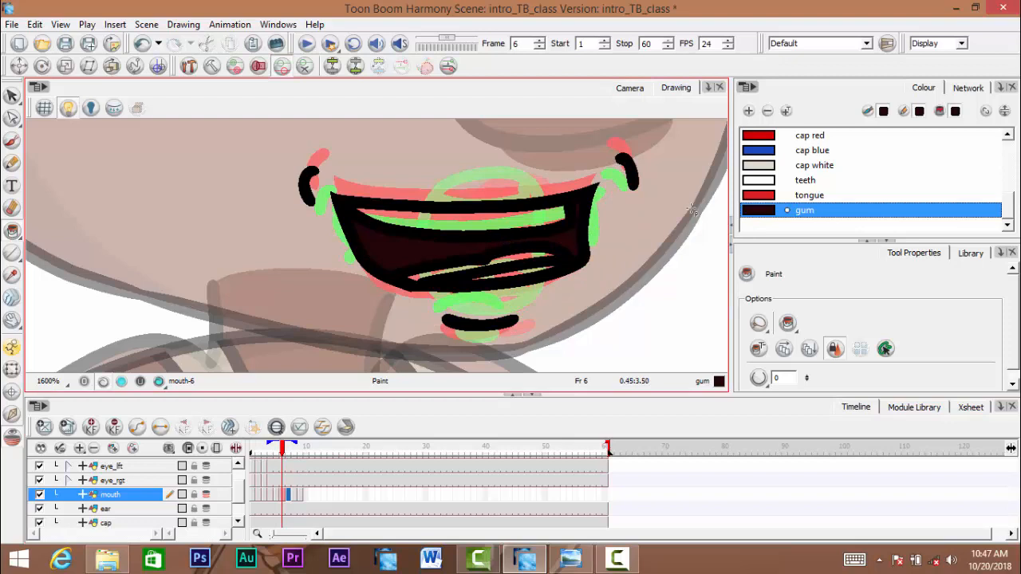
left_click(761, 193)
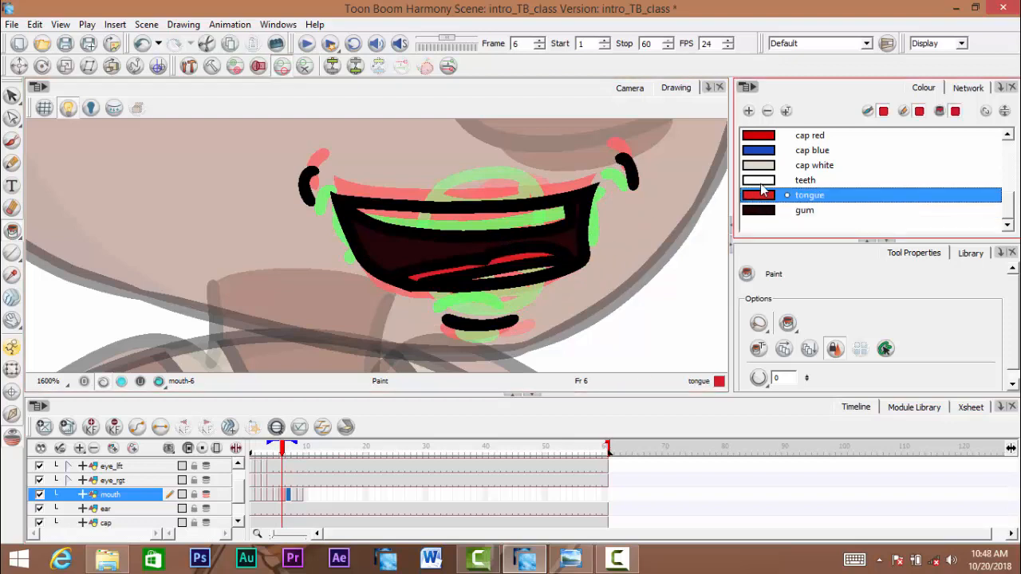
left_click(759, 181)
left_click(474, 217)
left_click(528, 278)
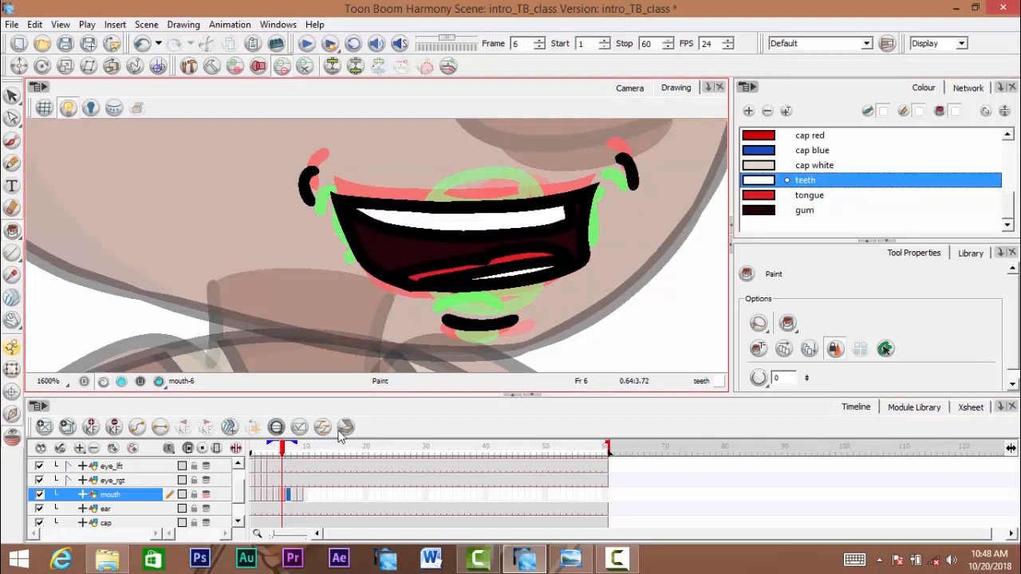
- Fill the scalloped teeth area of the frame 7 mouth with the teeth colour
key("period")
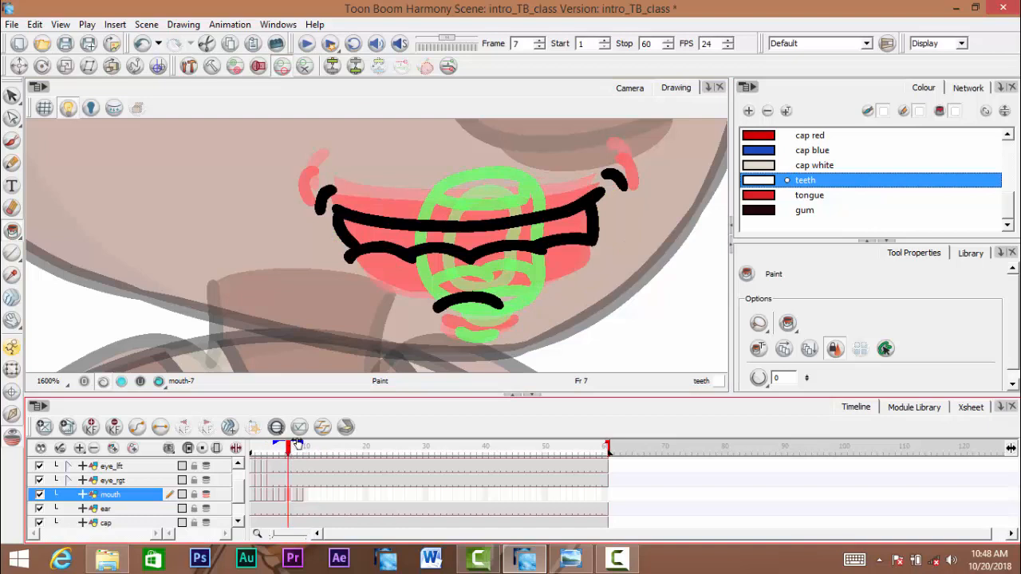
left_click(526, 238)
left_click(300, 451)
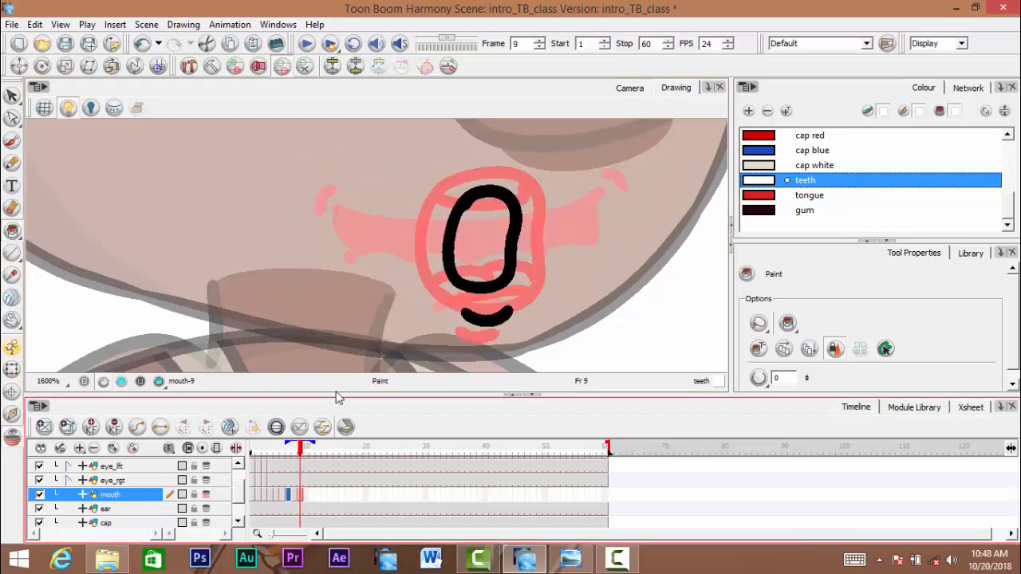
- Paint the frame 8 mouth with white upper and lower teeth, a red tongue and a gum-coloured interior
left_click(295, 450)
left_click(510, 191)
left_click(536, 290)
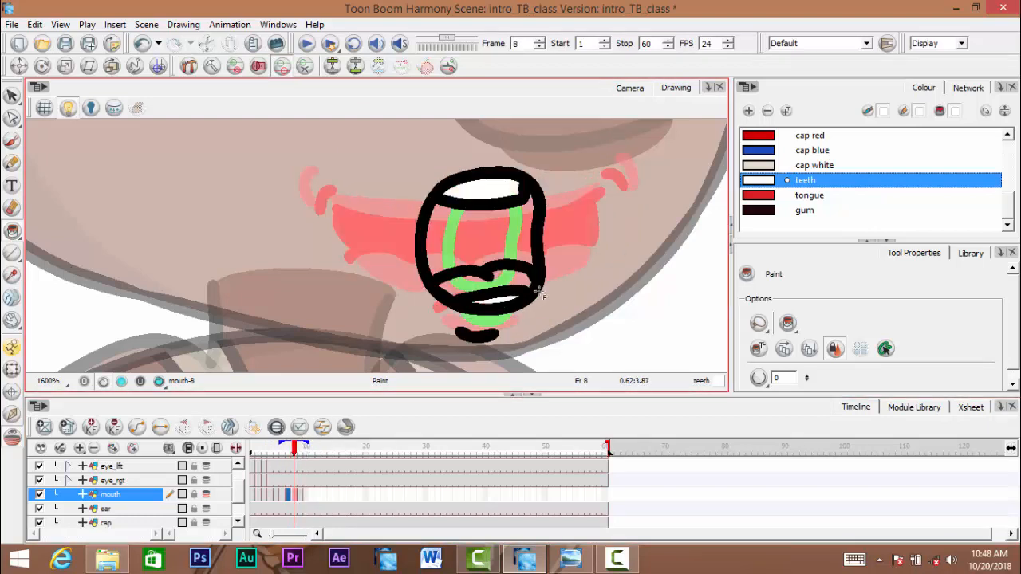
left_click(770, 196)
left_click(522, 280)
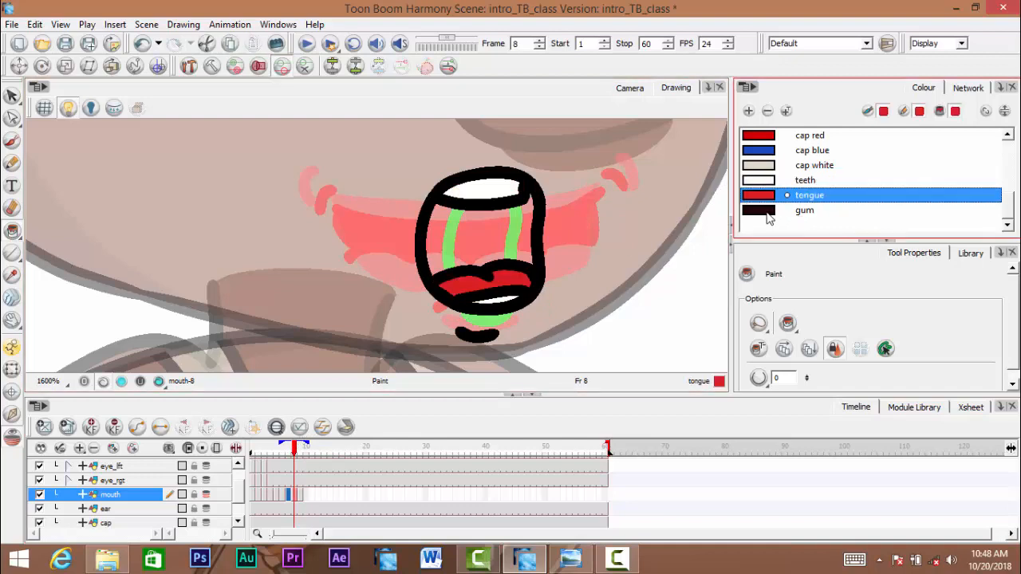
left_click(767, 211)
left_click(495, 255)
- Fill the inside of the small oval mouth on frame 9 with the gum colour
left_click(300, 451)
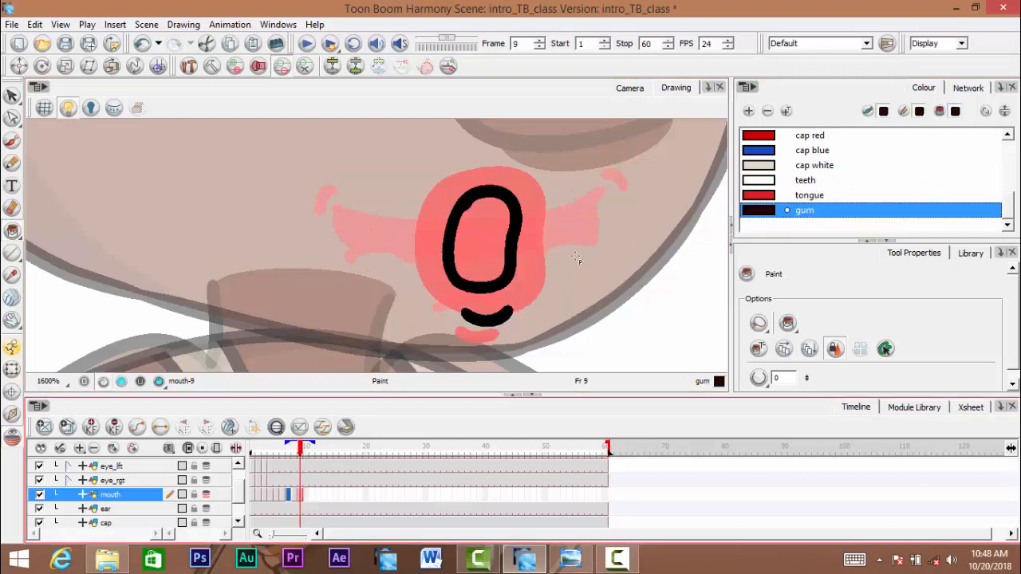
left_click(504, 269)
left_click(509, 274, "alt")
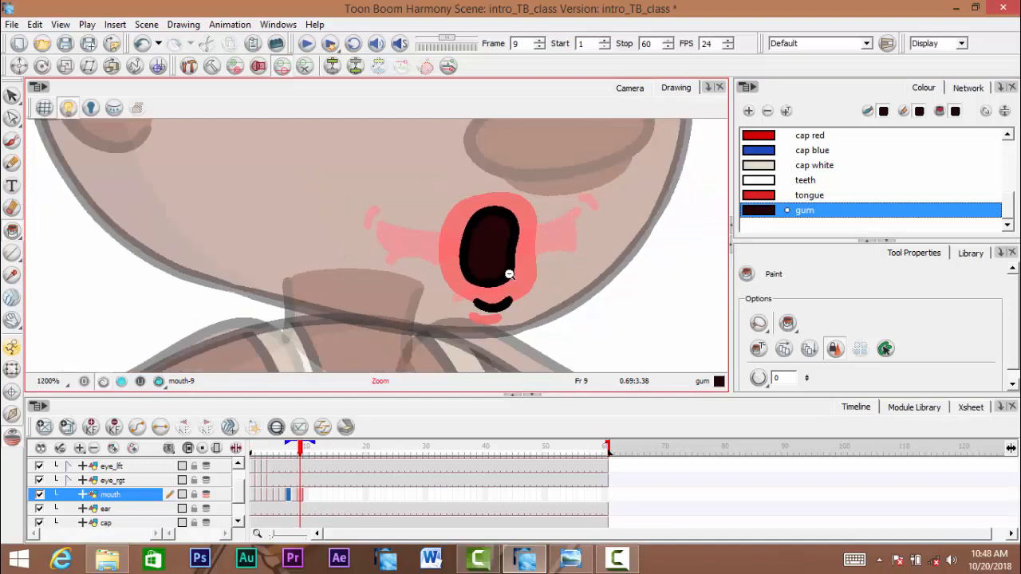
scroll(509, 274, "down", 6)
- Examine the painted mouth shapes on the full character in the Camera view, going from frame 9 back to frame 1 with nothing selected
left_click(625, 90)
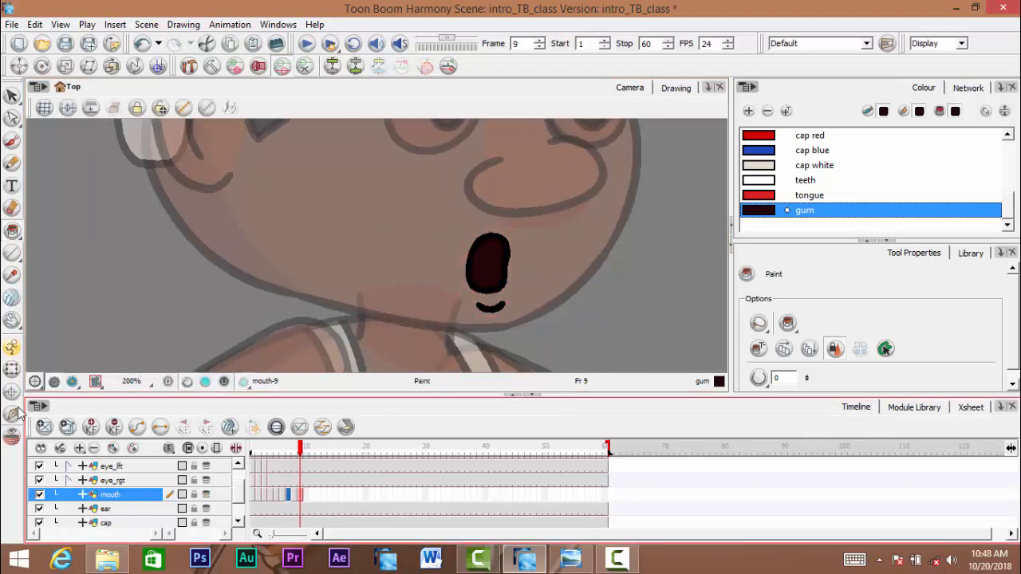
left_click(11, 369)
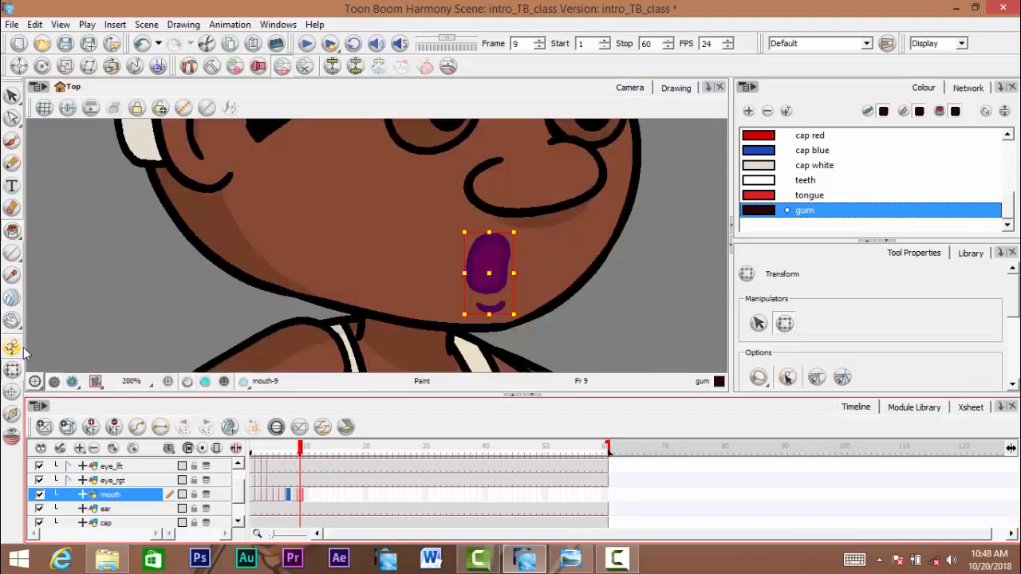
left_click(107, 266)
left_click_drag(299, 452, 271, 459)
scroll(477, 287, "down", 1)
scroll(477, 288, "down", 3)
scroll(388, 297, "up", 2)
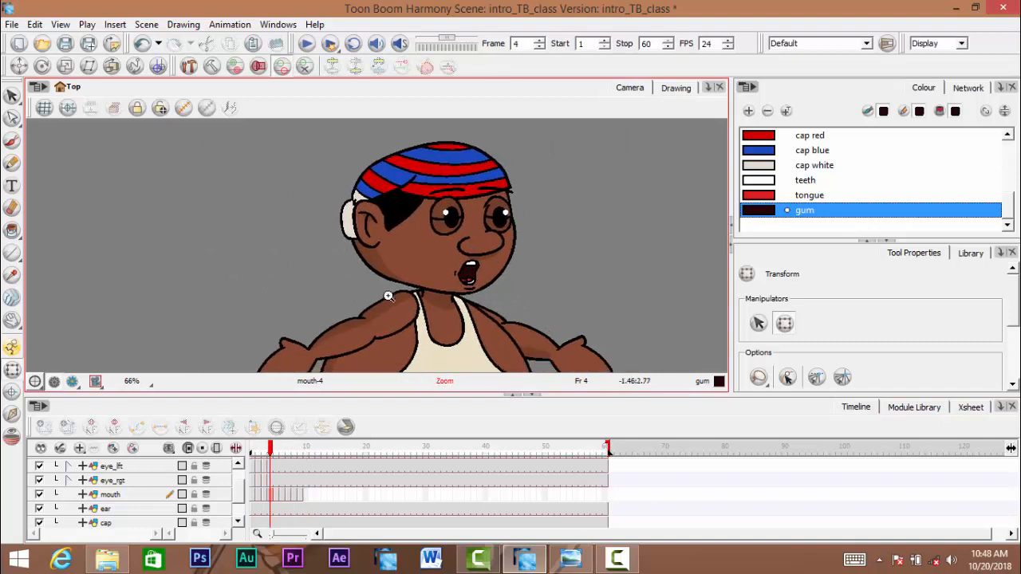
scroll(388, 296, "up", 3)
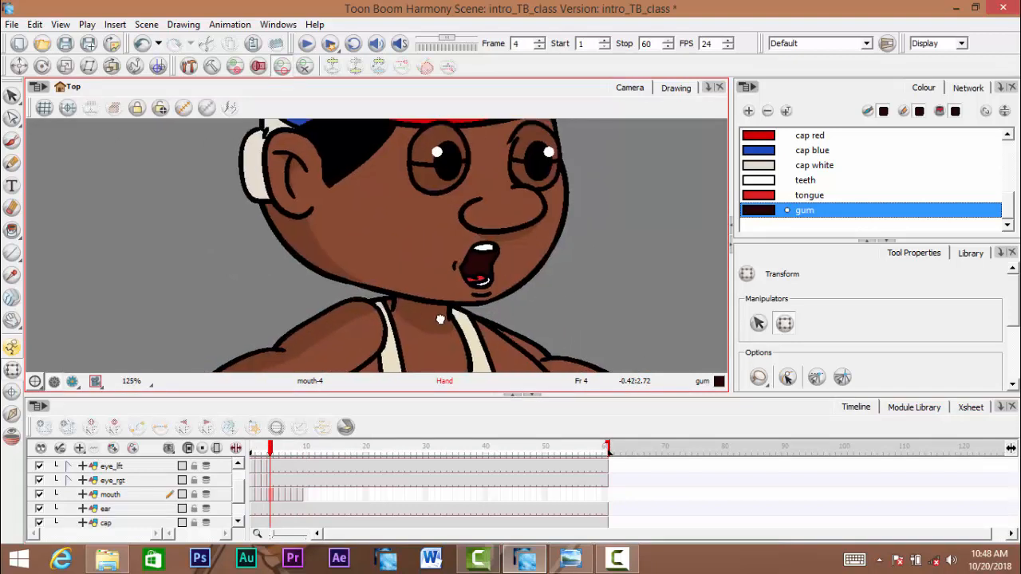
mouse_move(256, 454)
left_mouse_down()
mouse_move(284, 456)
mouse_move(247, 464)
mouse_move(269, 461)
mouse_move(259, 466)
left_mouse_up()
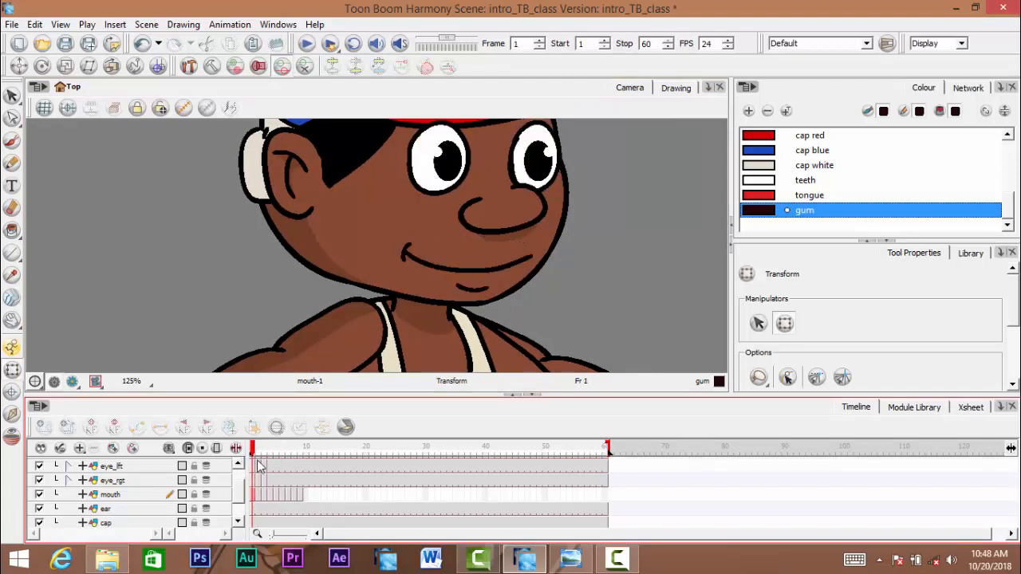
- Shift the nose slightly up and to the left at frame 2, deselect it, and check the face through frame 5
key("space")
left_click_drag(476, 247, 456, 294)
left_click(503, 265)
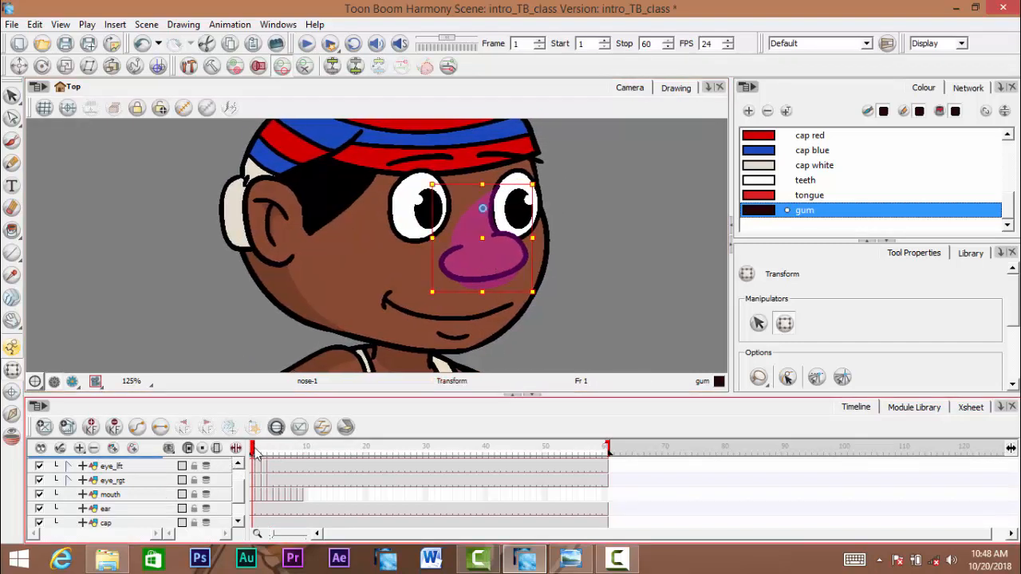
mouse_move(255, 451)
left_mouse_down()
mouse_move(274, 452)
mouse_move(259, 452)
left_mouse_up()
left_click_drag(498, 257, 492, 252)
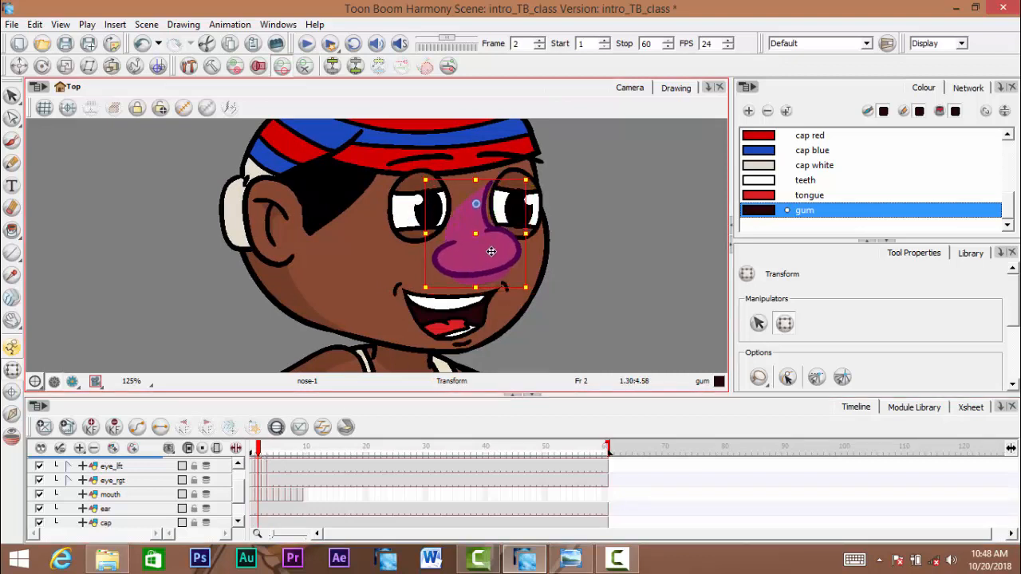
key("Left")
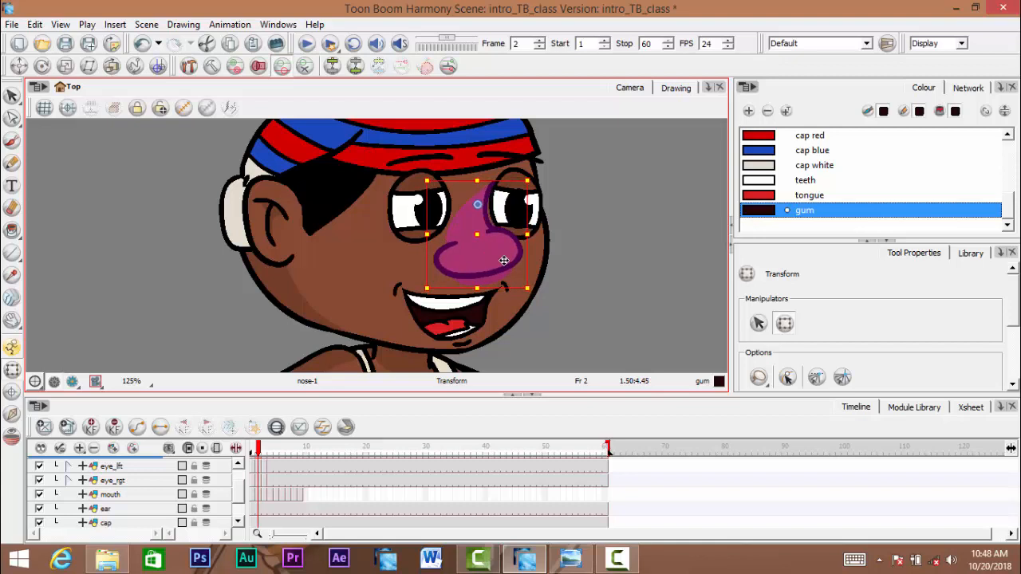
key("Right")
left_click(600, 249)
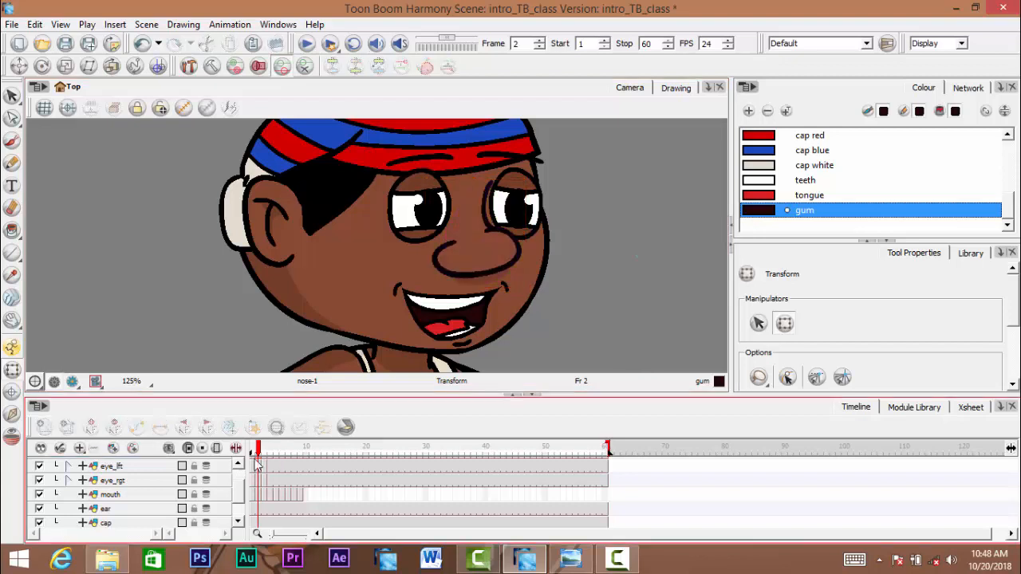
left_click(266, 452)
left_click_drag(267, 453, 277, 453)
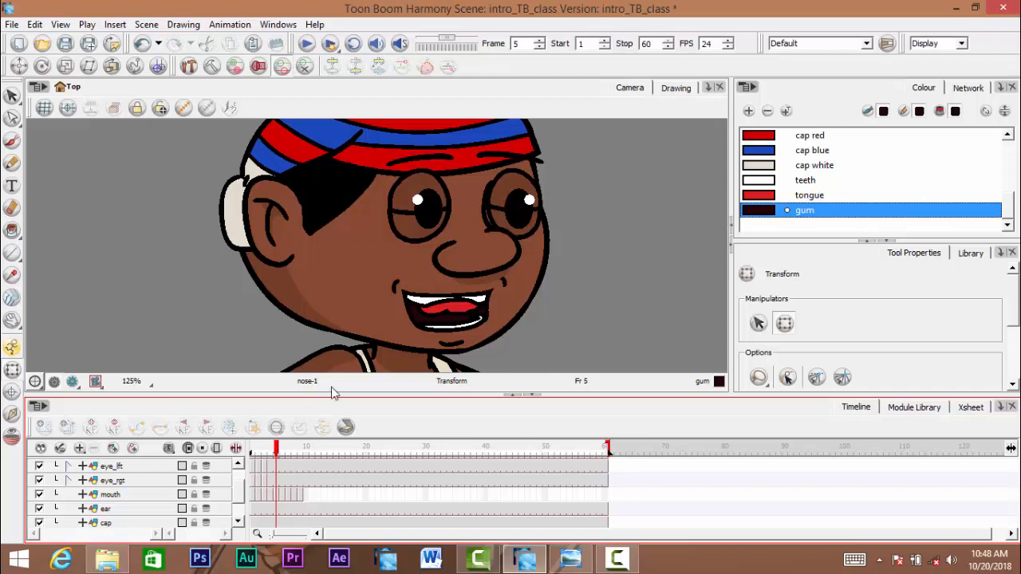
- Erase the short crease line beside the right corner of the open mouth on the frame 5 mouth drawing
left_click(492, 258)
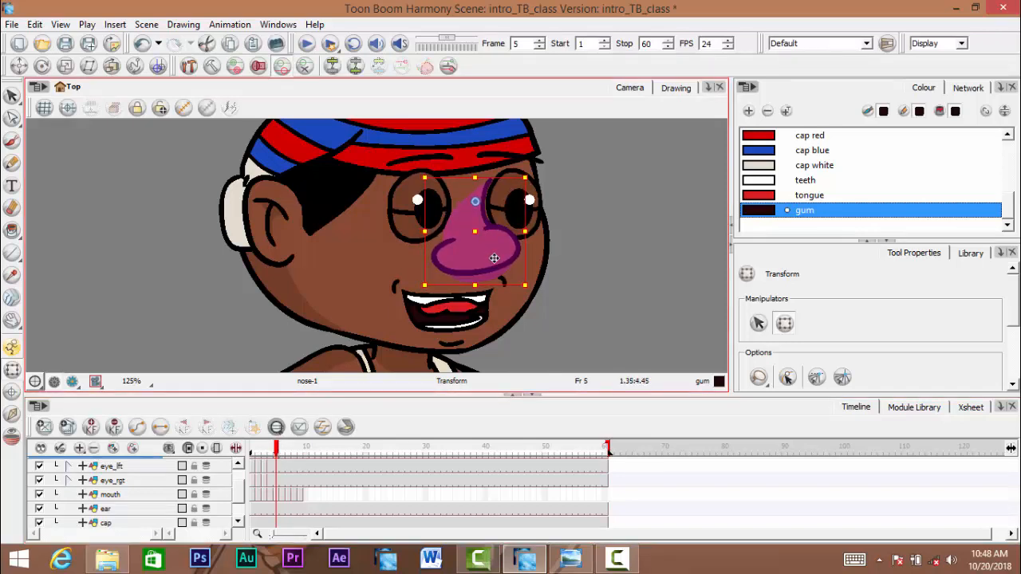
left_click(626, 244)
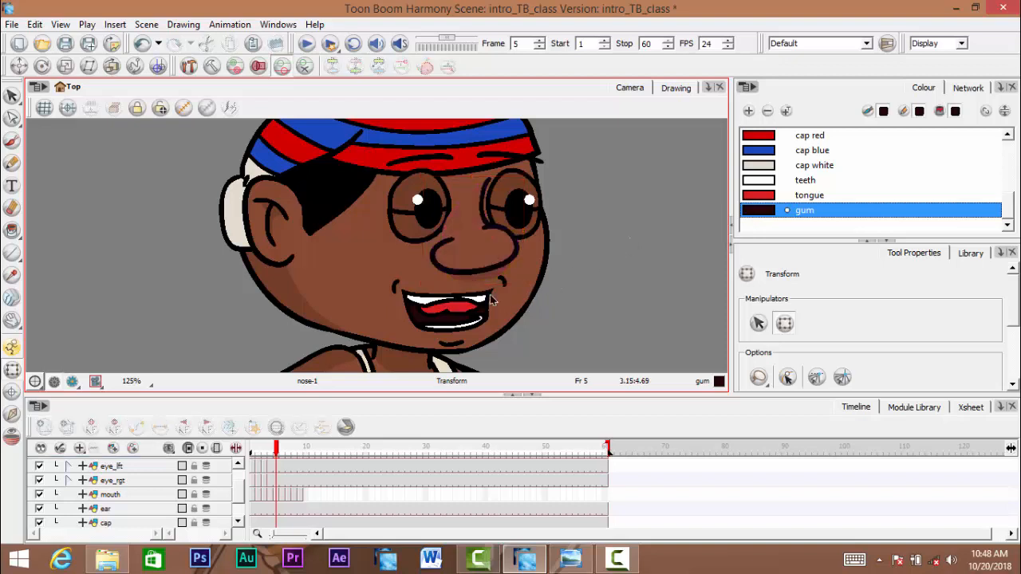
key("space")
left_click_drag(480, 307, 473, 319)
scroll(472, 319, "down", 1)
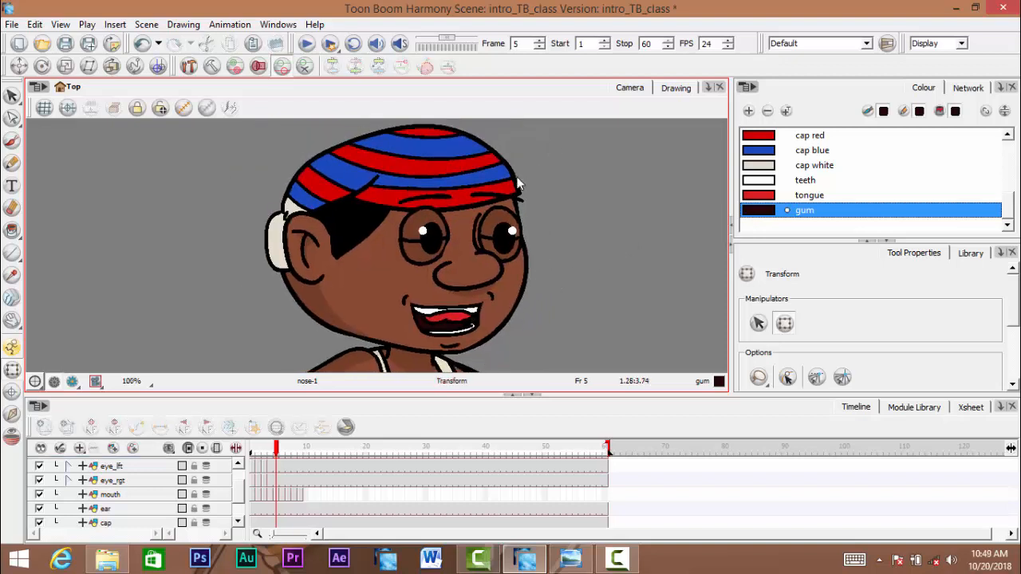
scroll(482, 313, "up", 1)
scroll(492, 273, "up", 3)
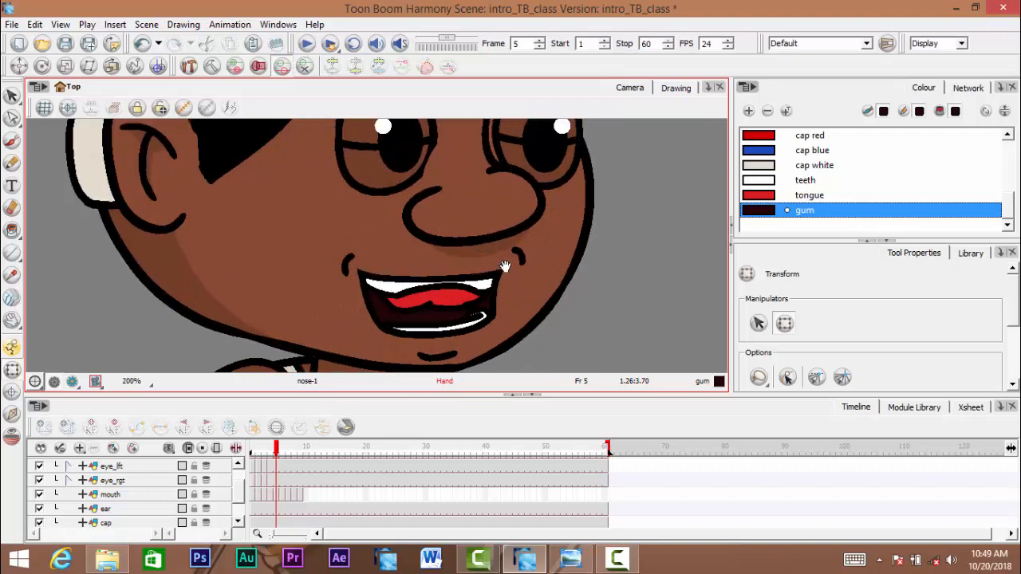
left_click_drag(502, 282, 512, 279)
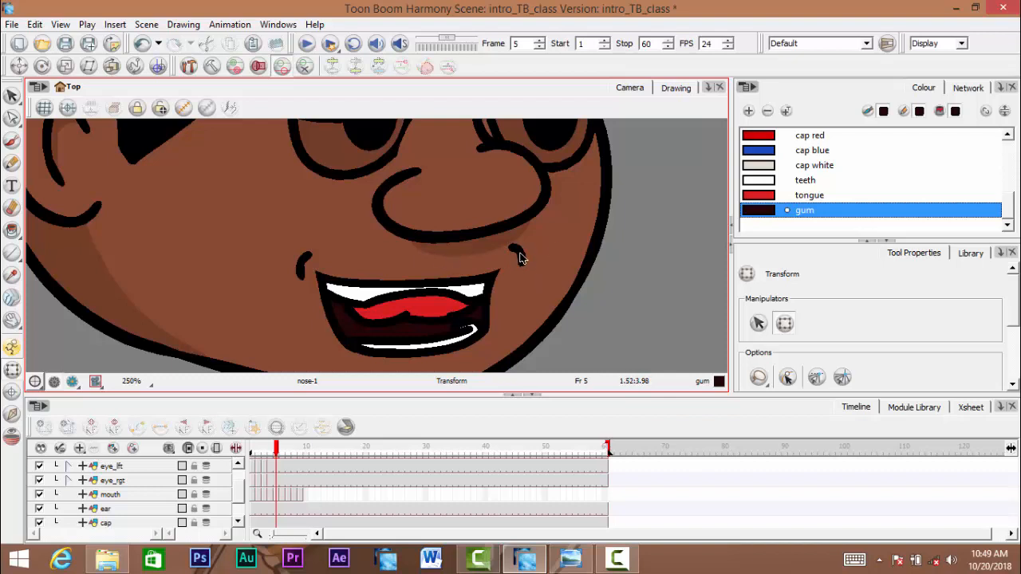
left_click(12, 230)
left_click_drag(514, 276, 513, 283)
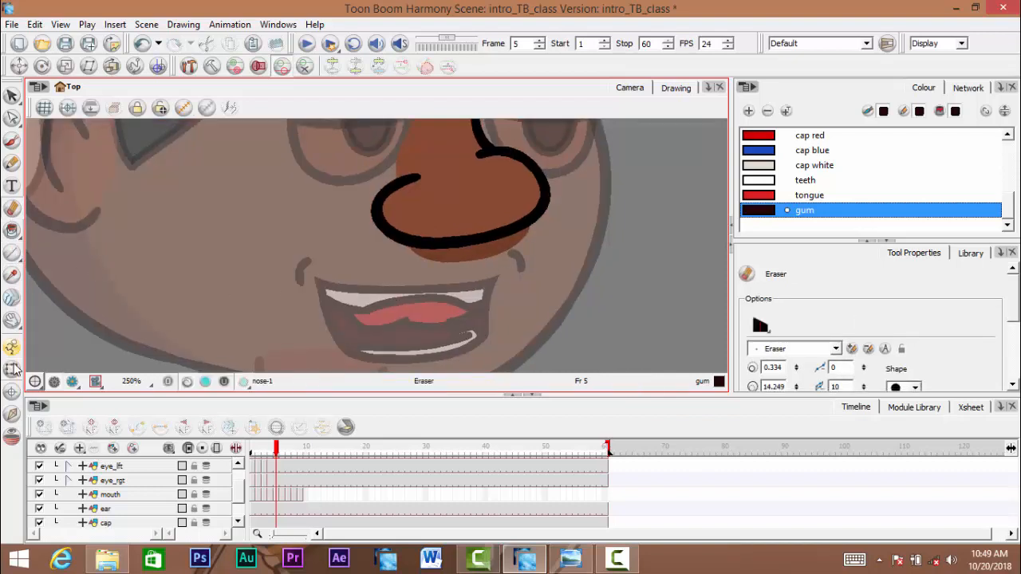
key("shift+t")
left_click(480, 300)
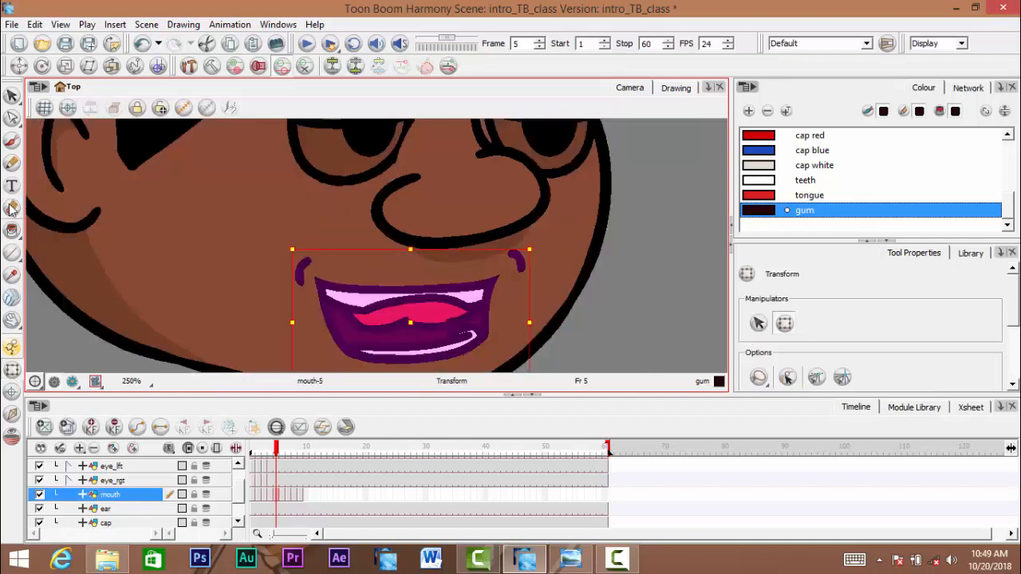
left_click(12, 209)
left_click_drag(519, 252, 522, 257)
- Paint a short Black crease with the Brush close to the right corner of the open mouth on frame 5
left_click(12, 140)
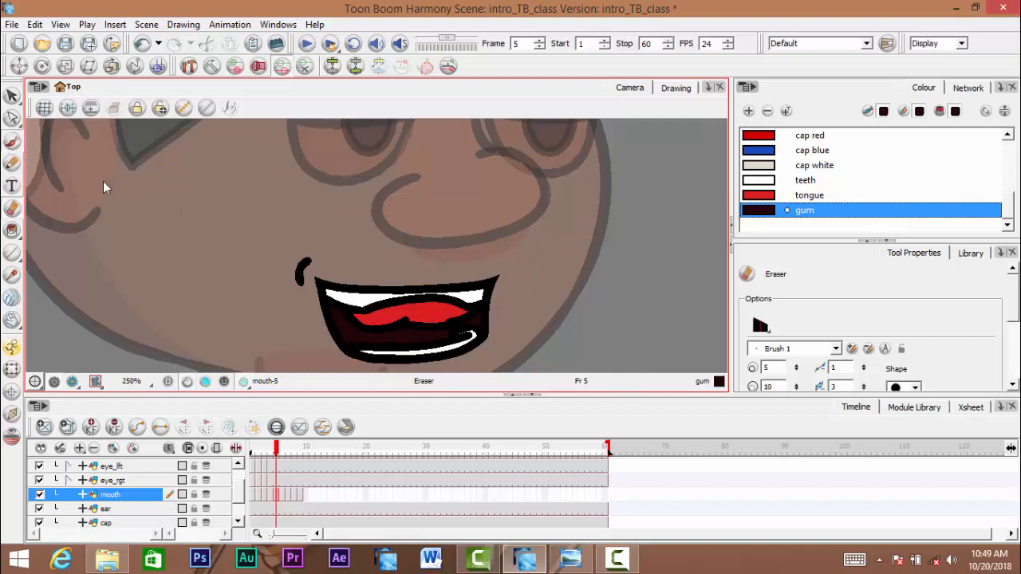
left_click_drag(503, 266, 507, 285)
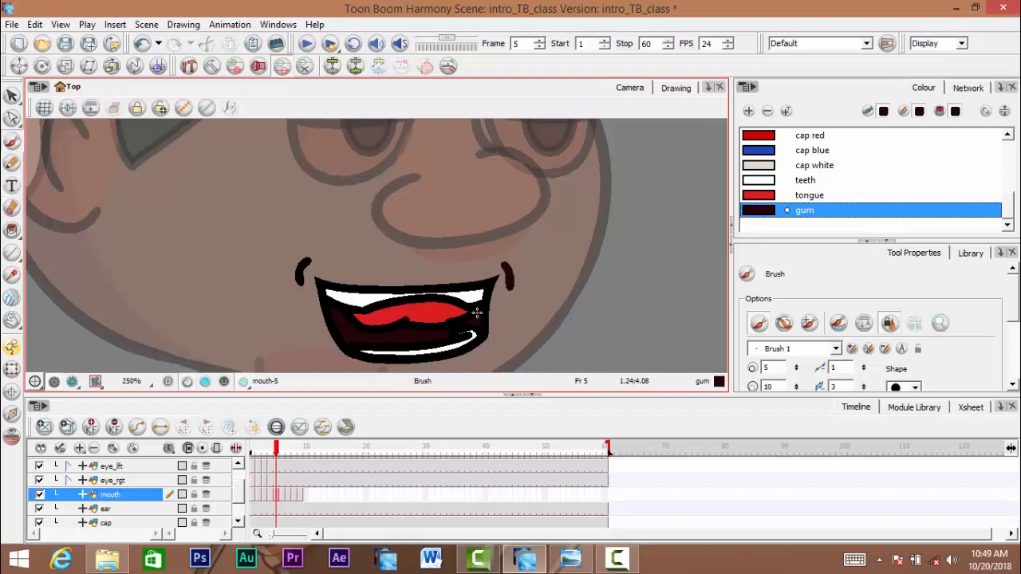
key("ctrl+z")
left_click_drag(1009, 199, 1008, 142)
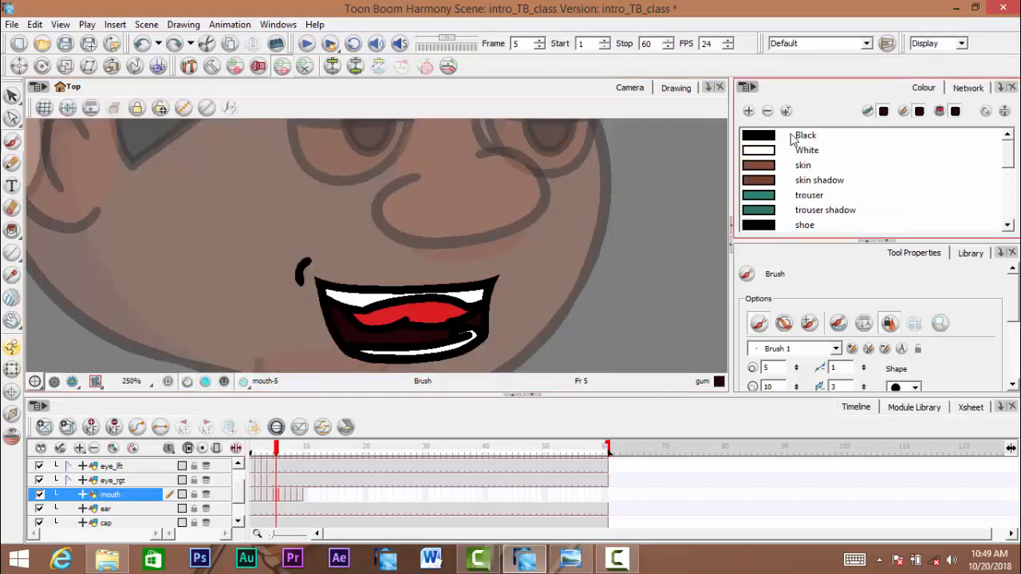
left_click(756, 142)
left_click_drag(501, 268, 506, 292)
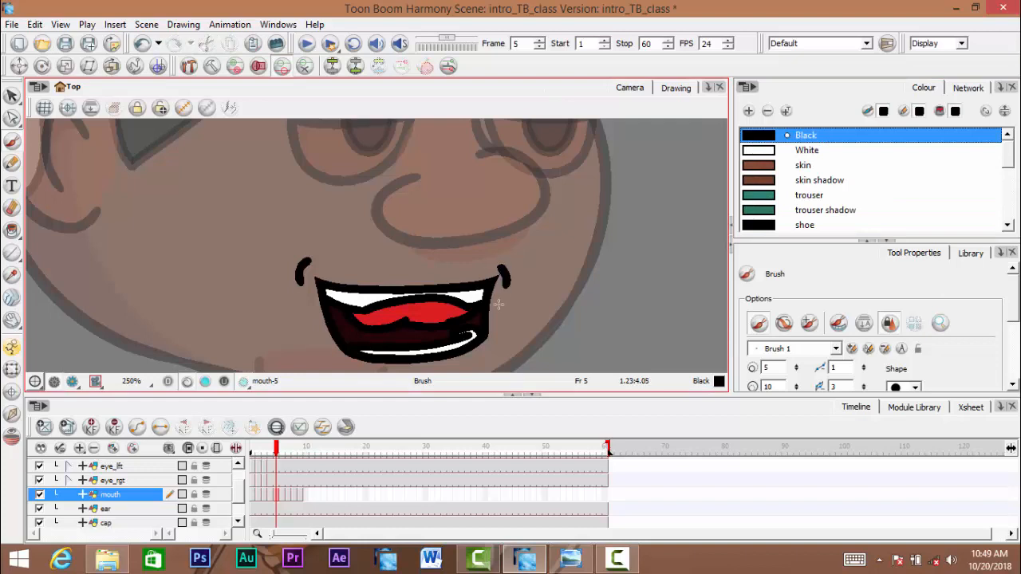
scroll(518, 263, "up", 1)
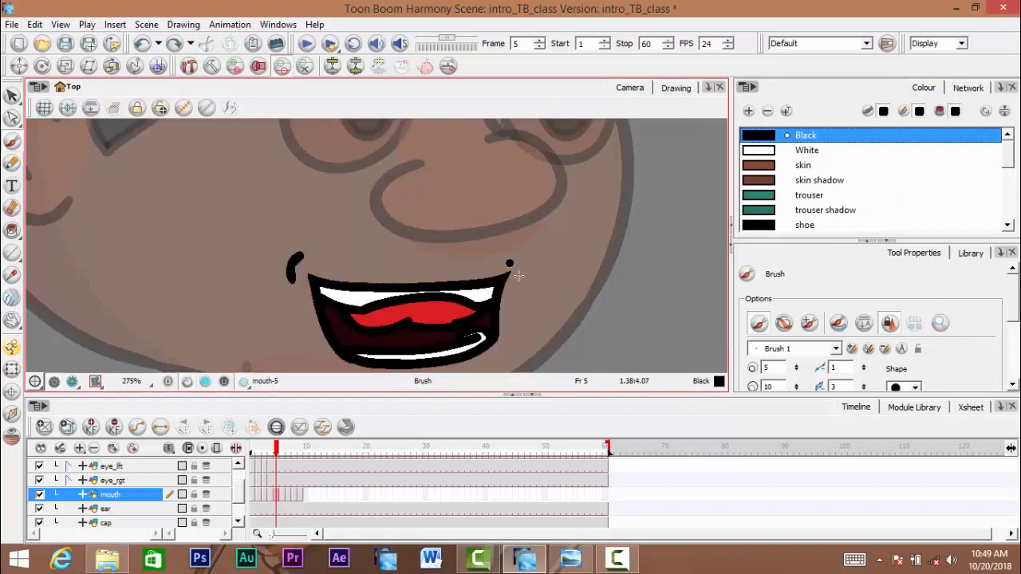
- Return to frame 1 with the Transform tool active and deselect the mouth drawing
mouse_move(276, 449)
left_mouse_down()
mouse_move(245, 465)
mouse_move(299, 461)
mouse_move(251, 461)
left_mouse_up()
left_click(12, 369)
scroll(348, 234, "down", 3)
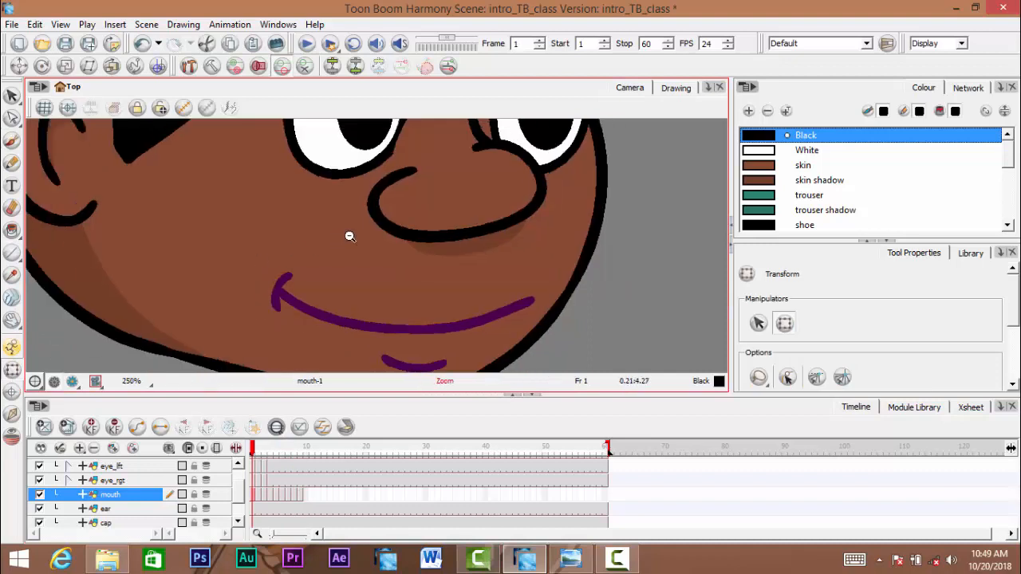
left_click(580, 277)
scroll(486, 289, "down", 3)
scroll(486, 289, "down", 5)
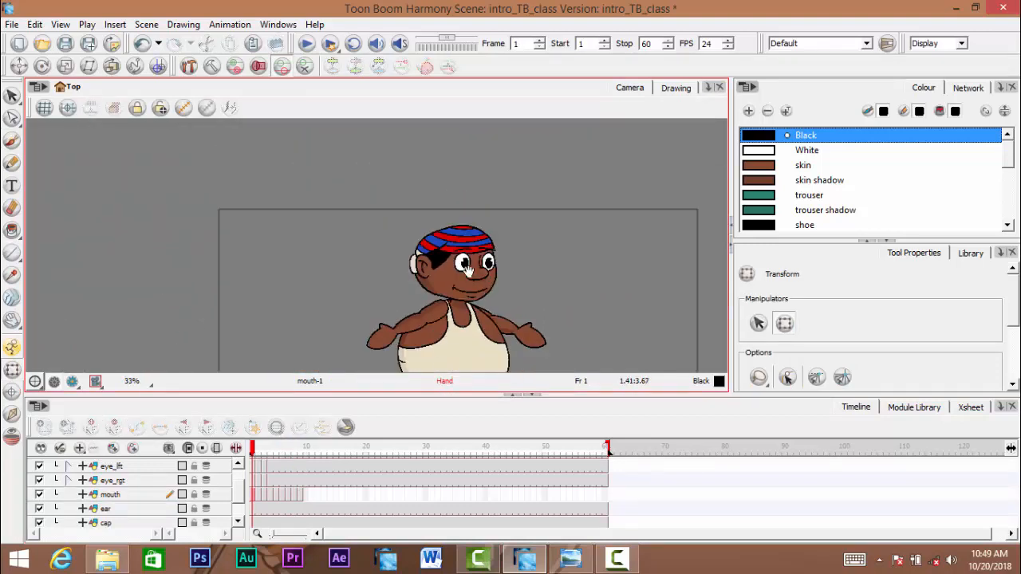
- Show the Network view and enlarge it by collapsing the Tool Properties area and narrowing the Camera view
left_click(967, 87)
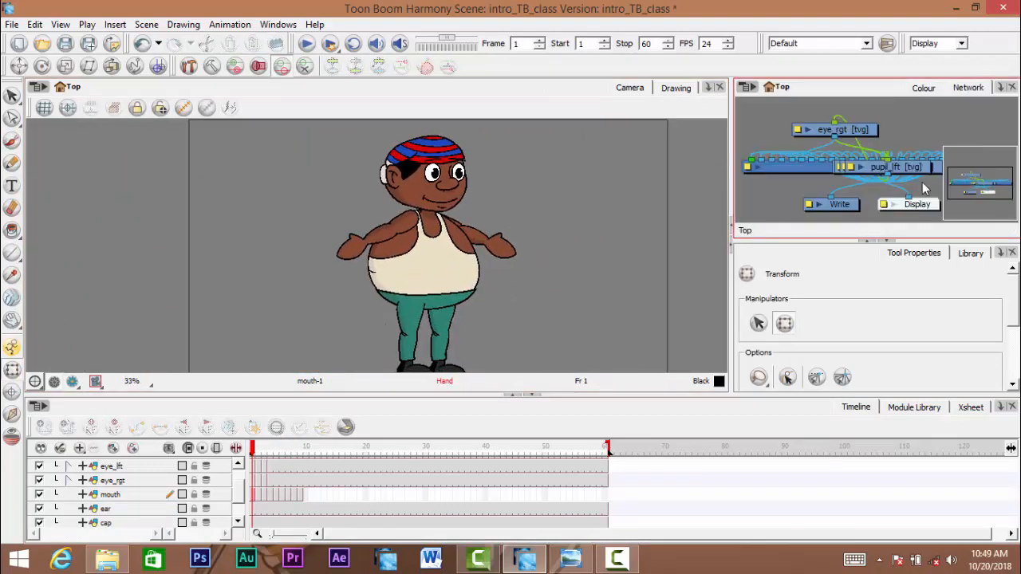
key("space")
left_click_drag(431, 214, 427, 214)
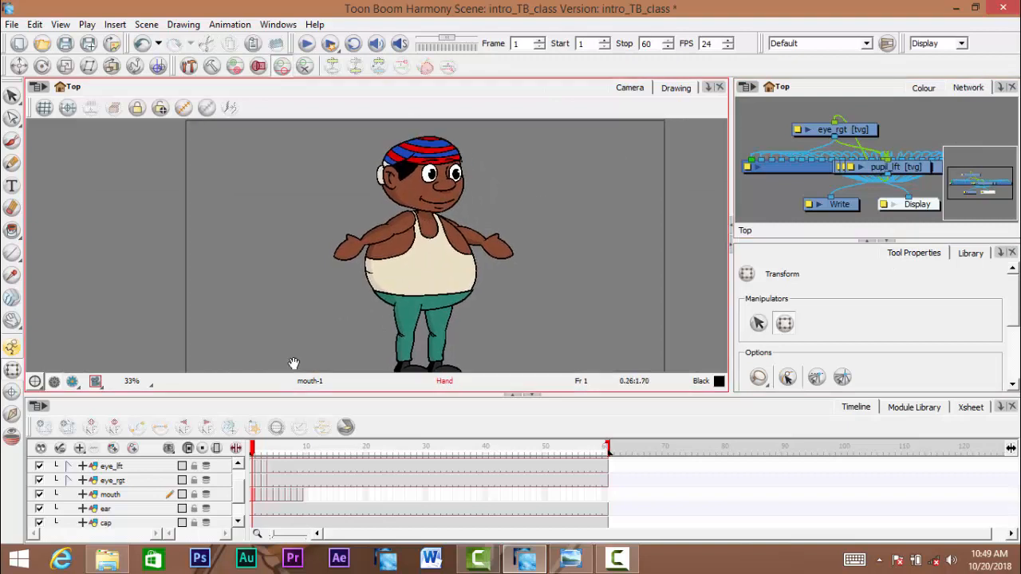
left_click_drag(254, 452, 232, 463)
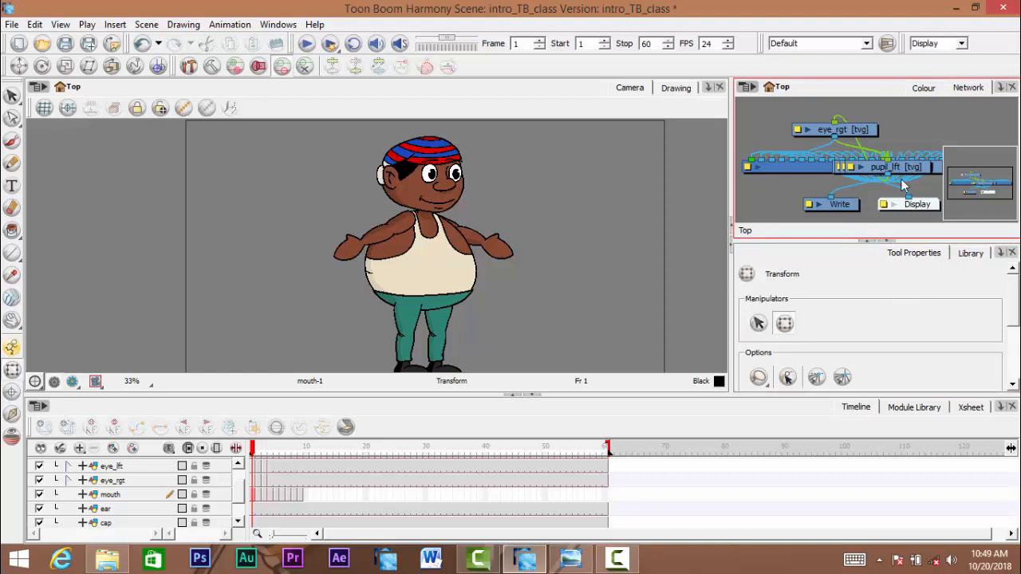
left_click(889, 242)
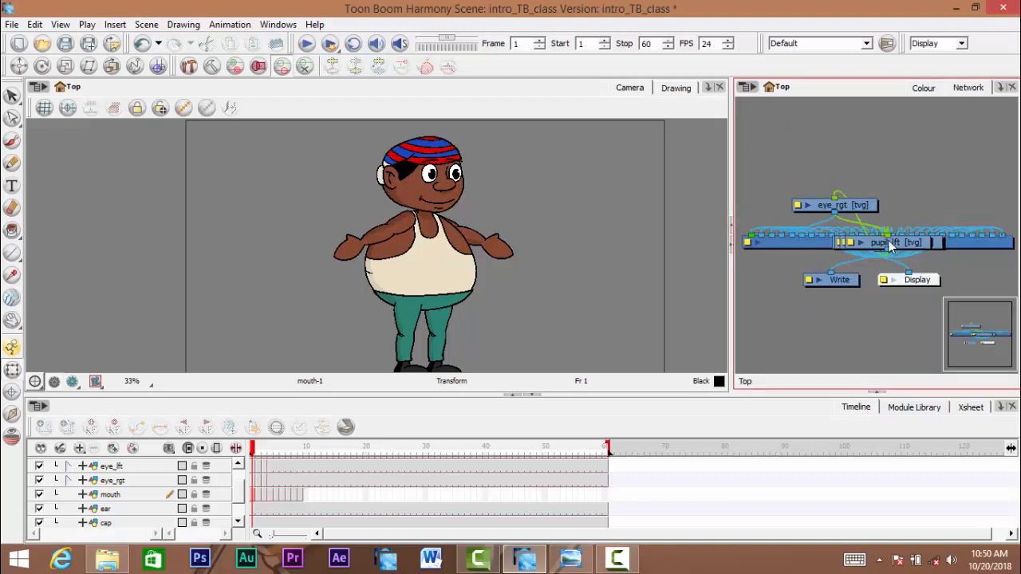
left_click(869, 401)
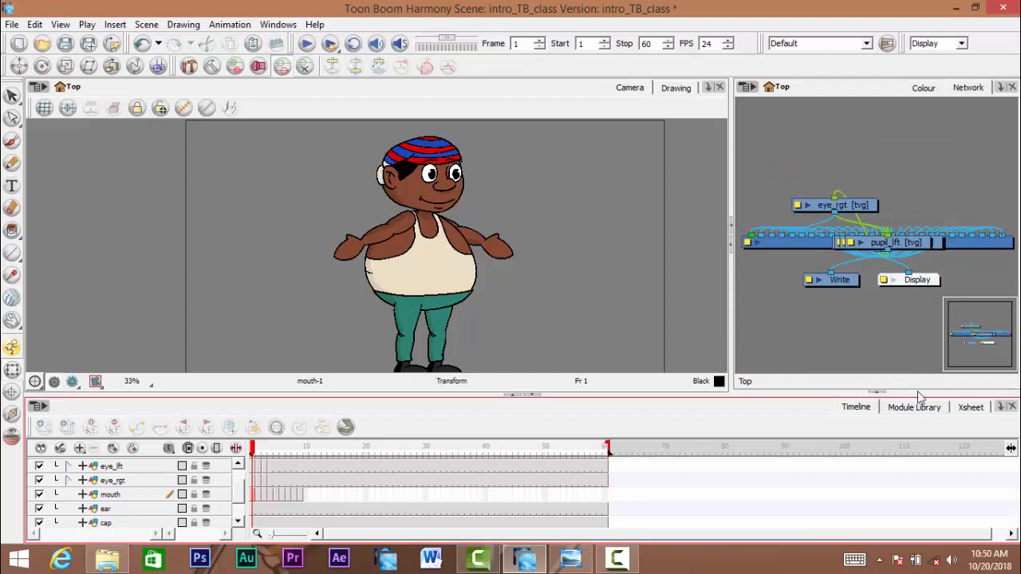
left_click(883, 394)
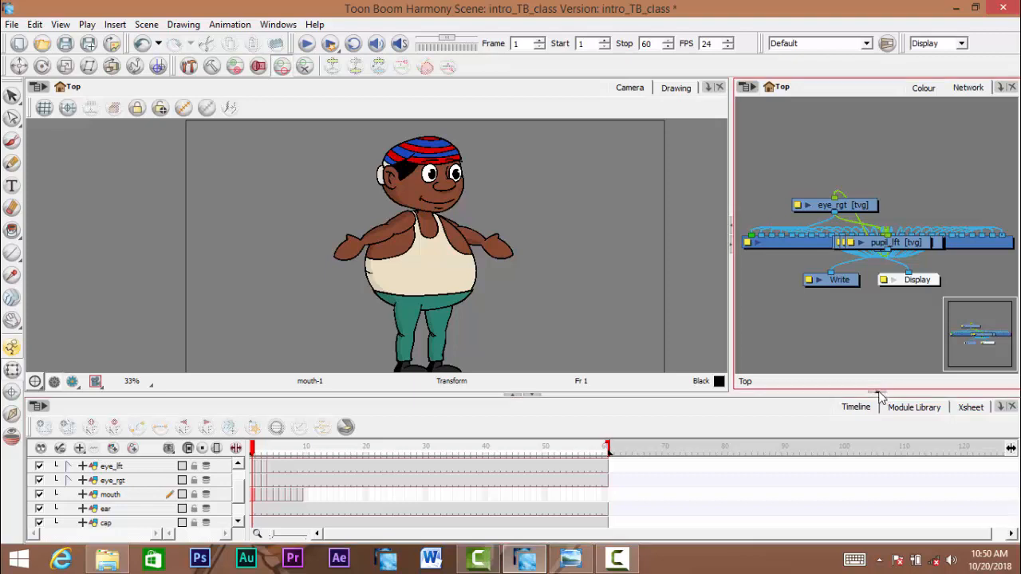
left_click(877, 393)
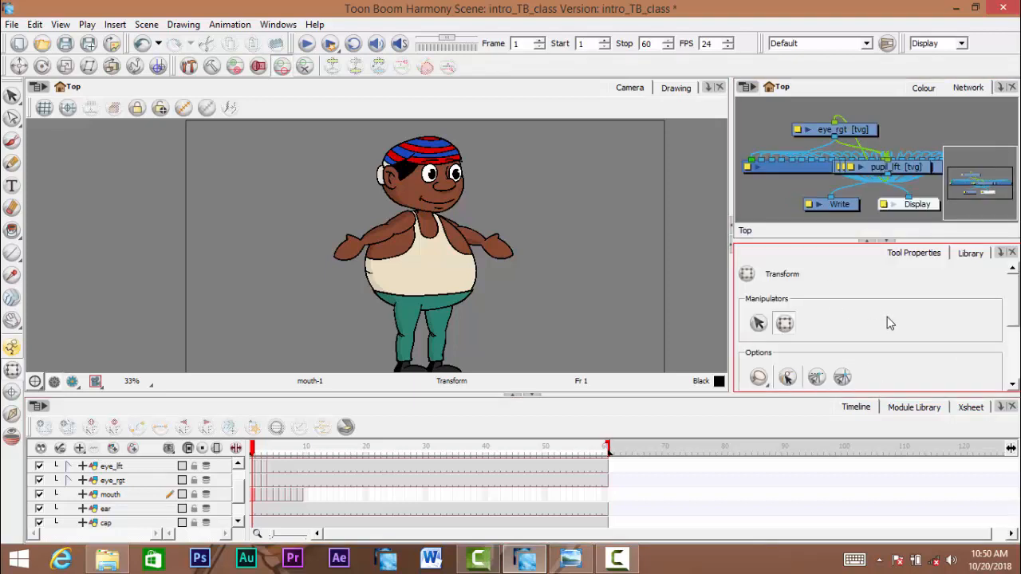
left_click(887, 241)
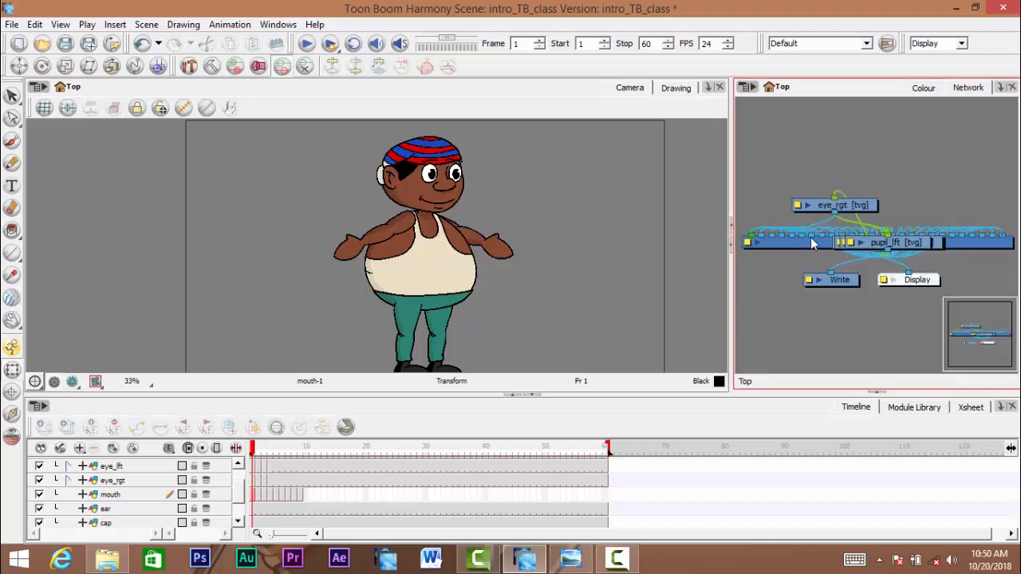
left_click_drag(726, 277, 586, 293)
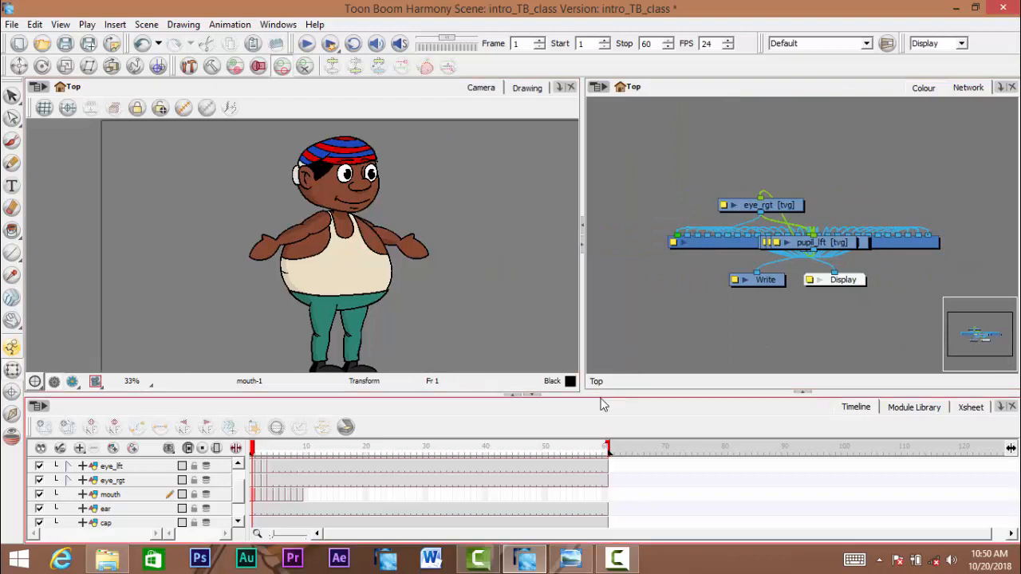
- Display the Network View toolbar above the node network
left_click_drag(767, 205, 754, 186)
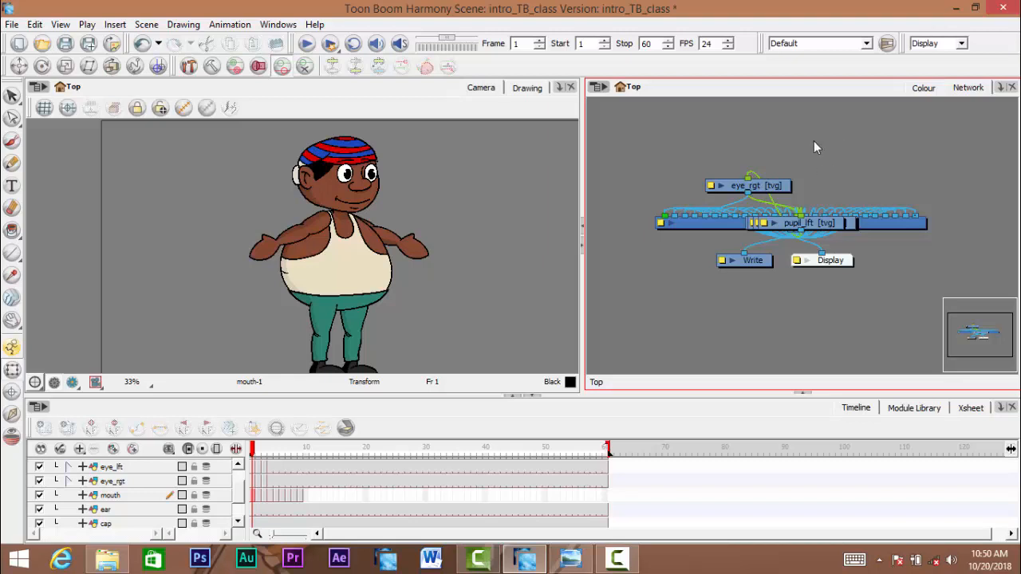
right_click(667, 93)
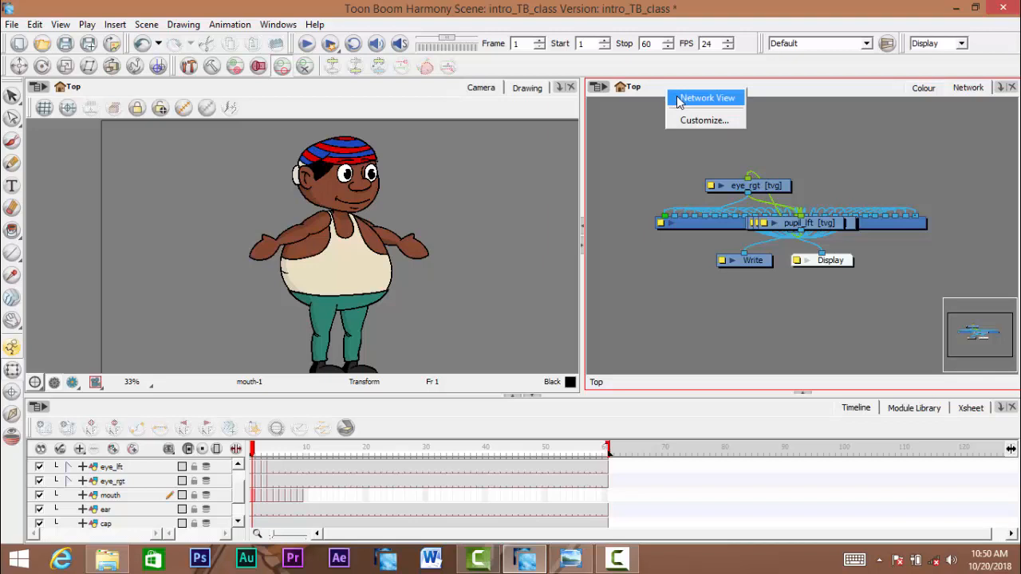
left_click(678, 98)
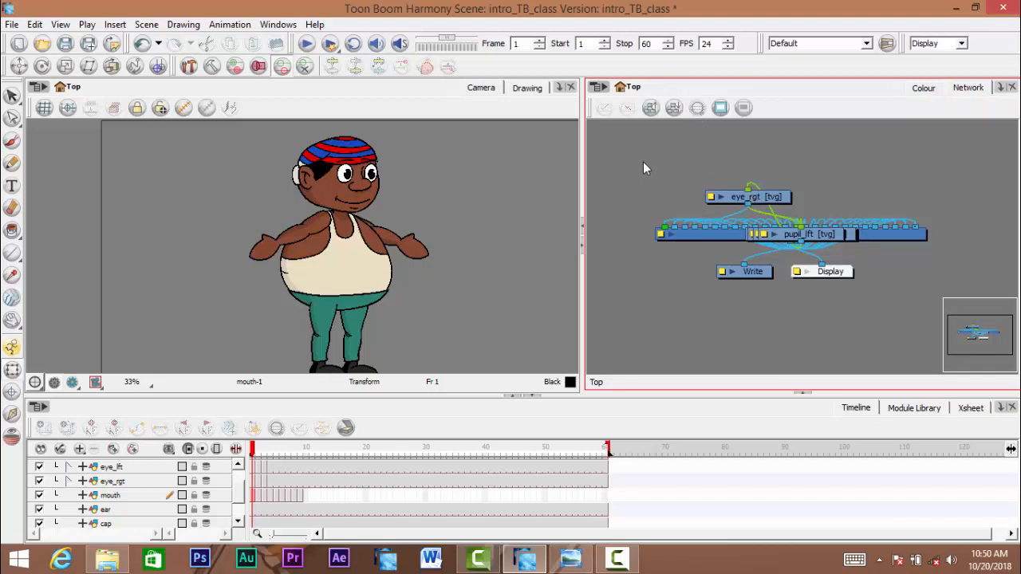
- Move the Composite node slightly down and order the selected network with X overlap 25%, layer spacing 60 and vertical spacing 5
left_click_drag(636, 137, 968, 247)
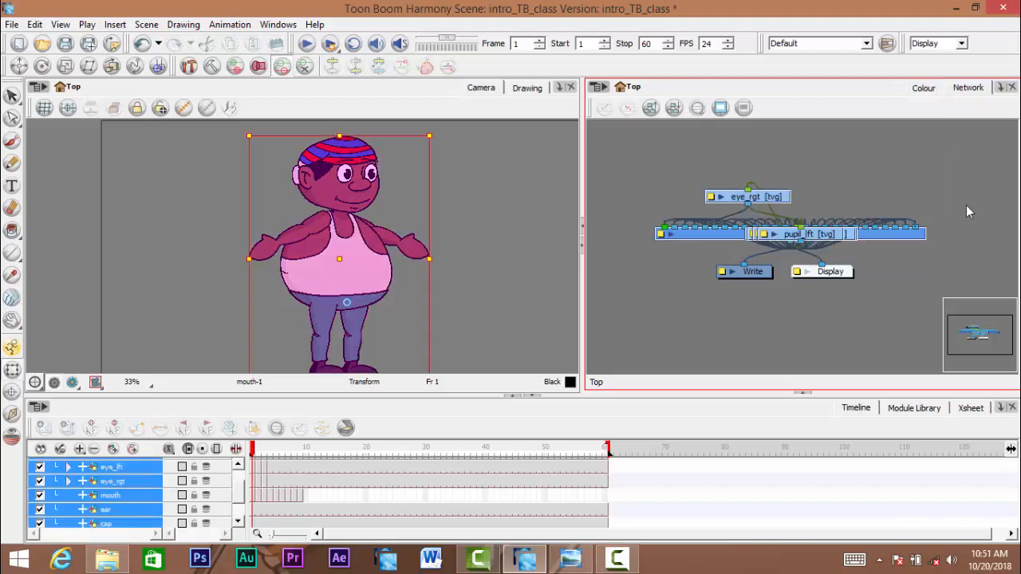
left_click_drag(895, 236, 902, 256)
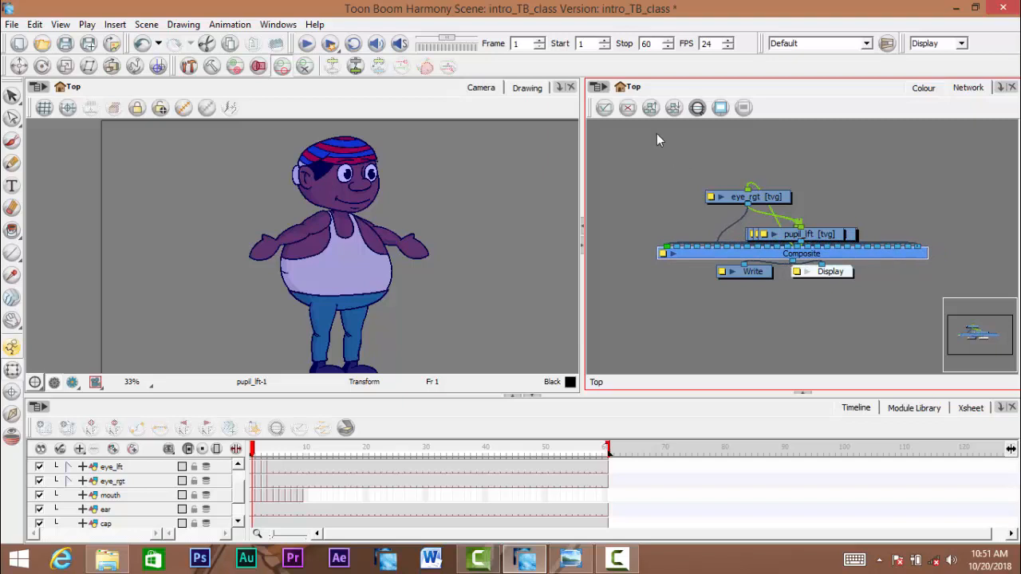
left_click_drag(650, 130, 949, 244)
left_click(912, 258)
left_click(650, 110)
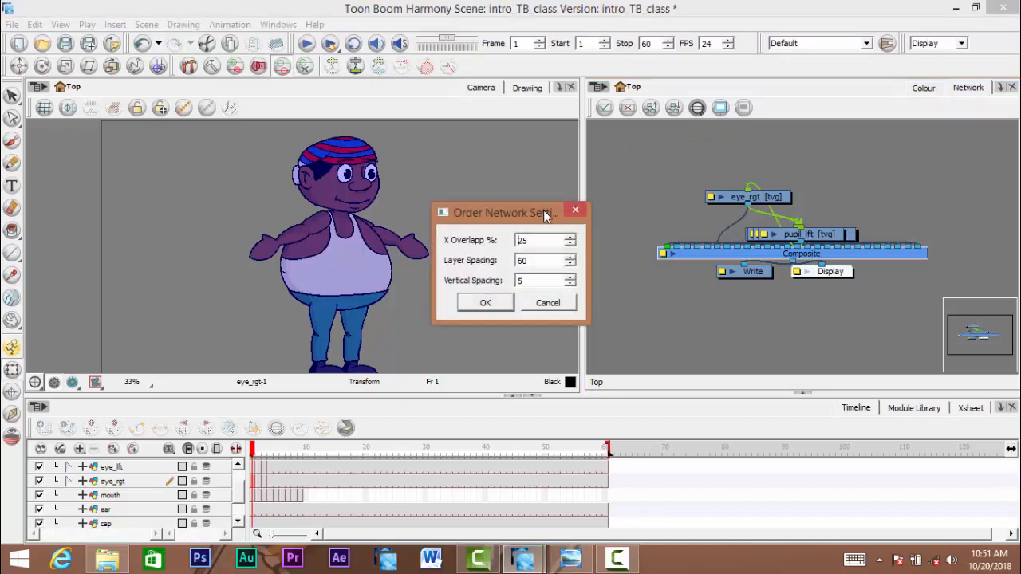
left_click_drag(543, 210, 545, 197)
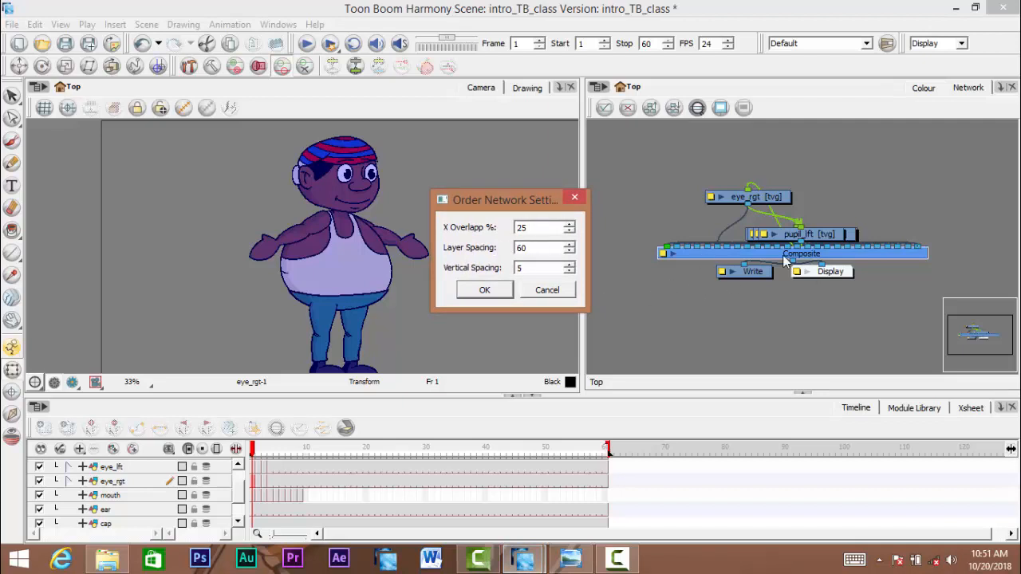
left_click(484, 290)
- Examine the reordered node network, from the Composite connections to the outermost nose node
scroll(720, 255, "down", 3)
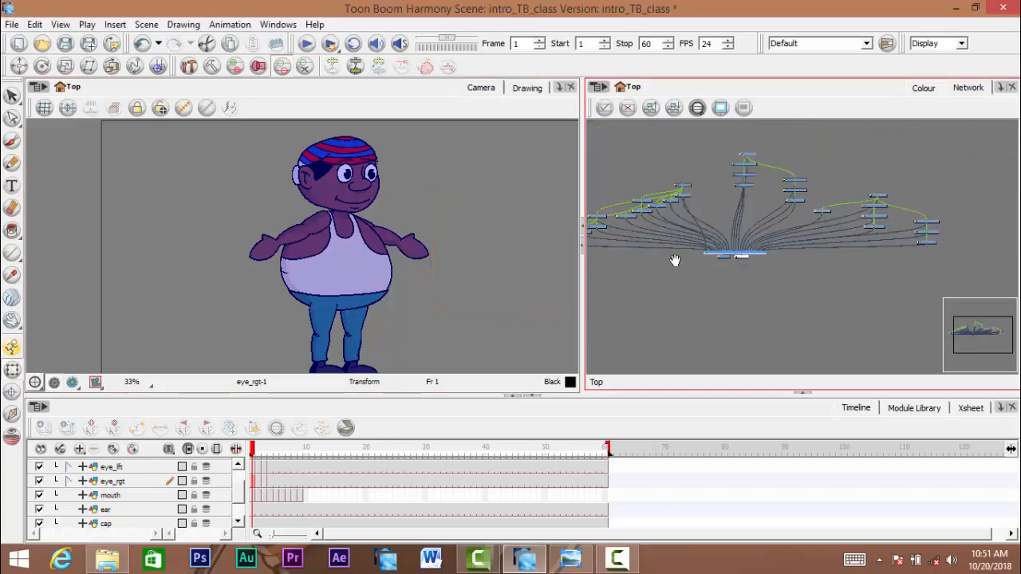
left_click_drag(675, 260, 741, 239)
scroll(811, 277, "up", 1)
left_click(904, 255)
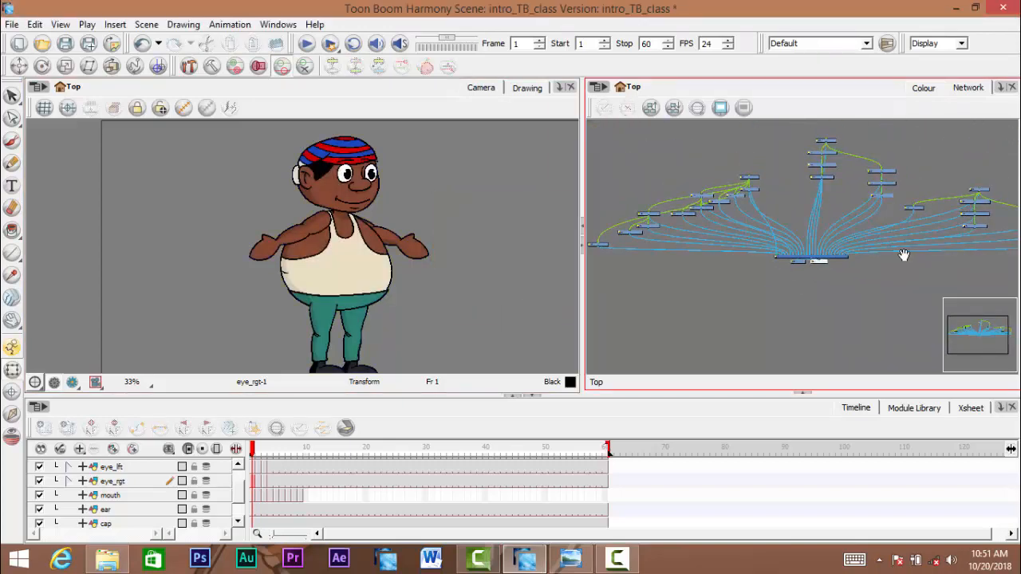
left_click_drag(904, 255, 852, 246)
scroll(732, 270, "down", 2)
left_click_drag(694, 264, 724, 226)
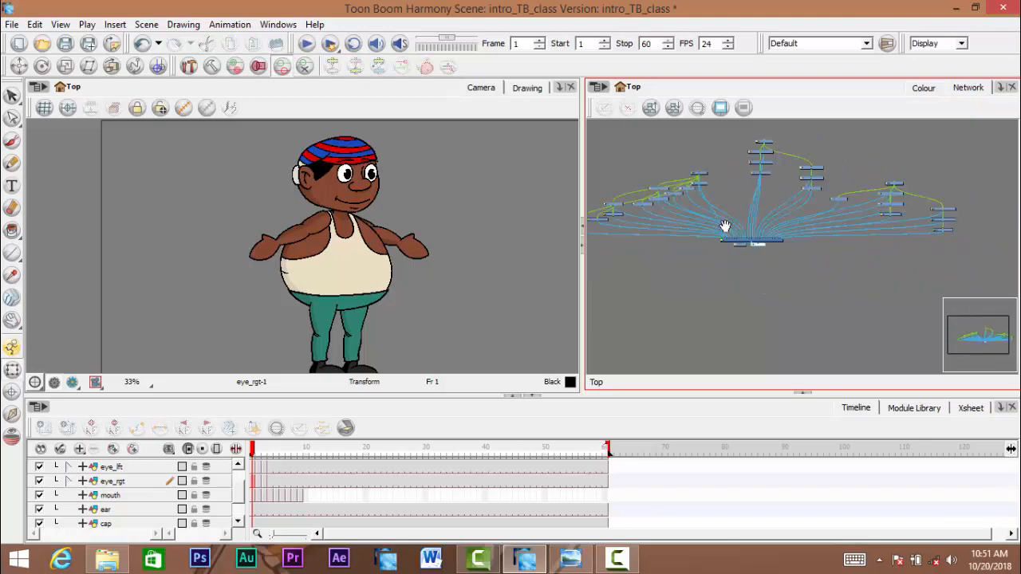
scroll(713, 231, "up", 4)
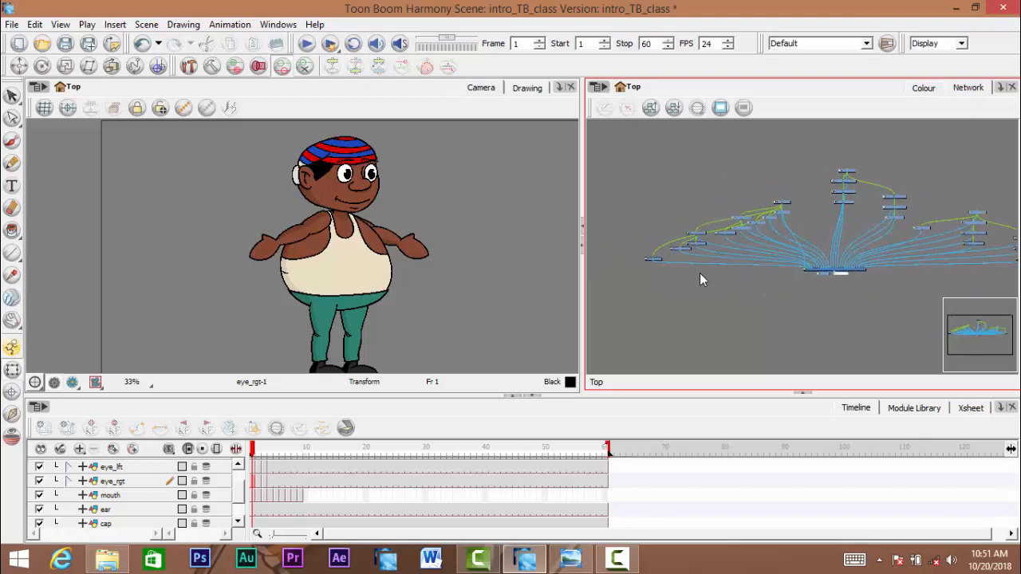
scroll(631, 258, "up", 5)
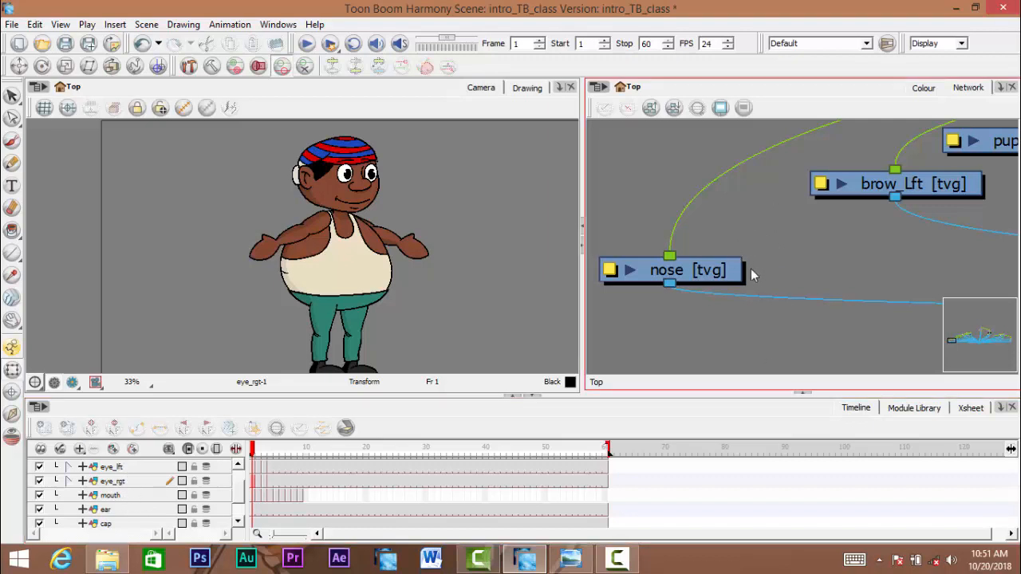
- Locate the ear layer's node in the Network view, bring the whole node network into view and clear the selection
scroll(753, 270, "down", 8)
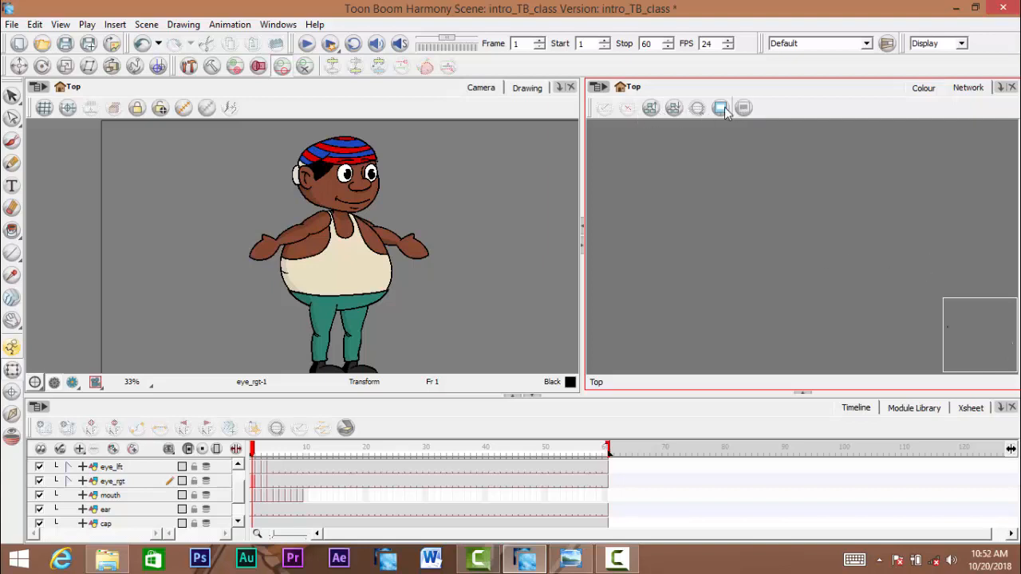
left_click(112, 509)
key("o")
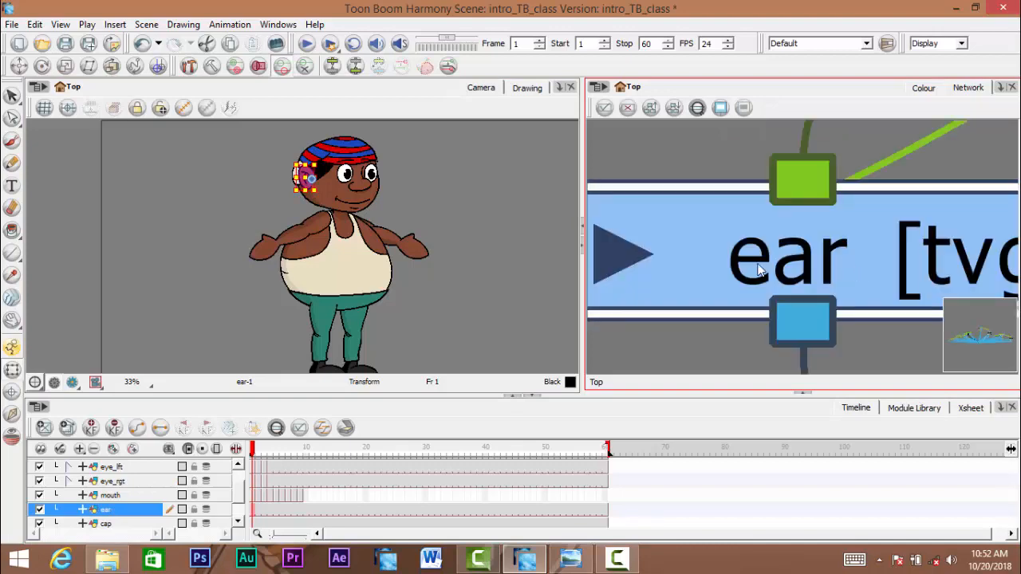
scroll(753, 265, "down", 10)
scroll(750, 265, "down", 6)
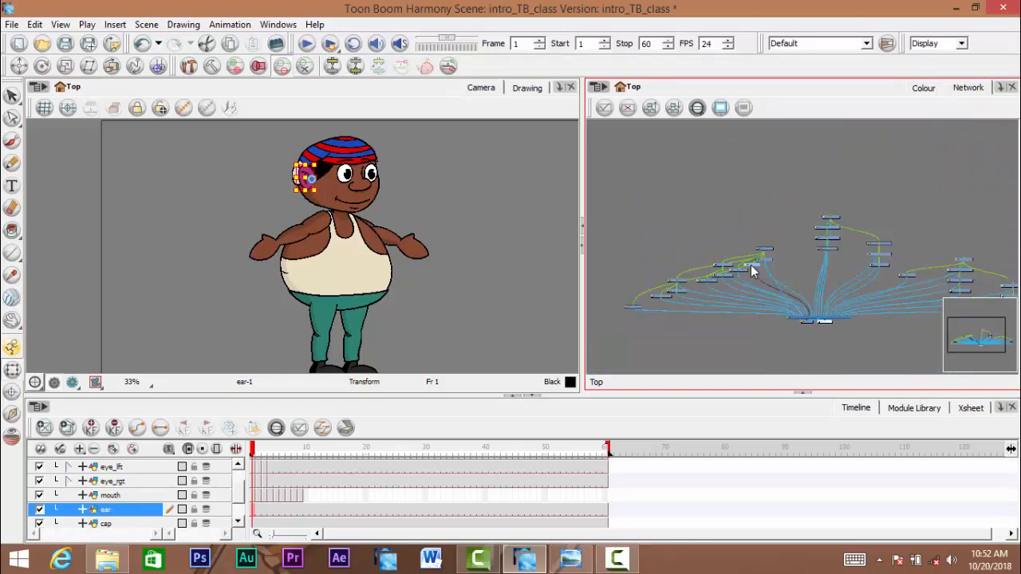
left_click_drag(750, 264, 709, 204)
left_click(710, 247)
- Spread the Write and Display nodes apart below the Composite node so both connections are clearly separated
scroll(708, 245, "up", 5)
scroll(709, 245, "up", 2)
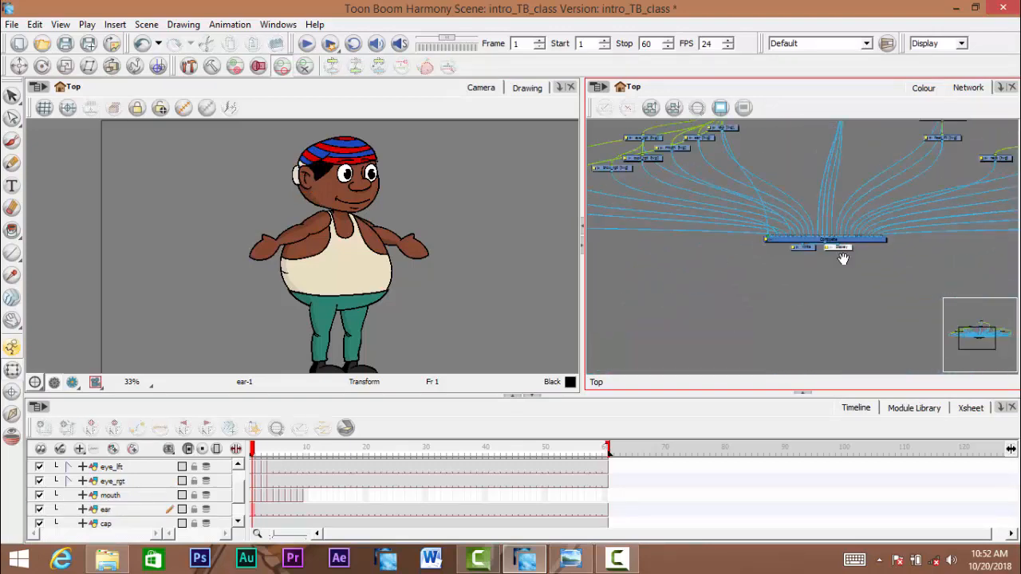
scroll(835, 241, "up", 5)
left_click_drag(845, 225, 917, 311)
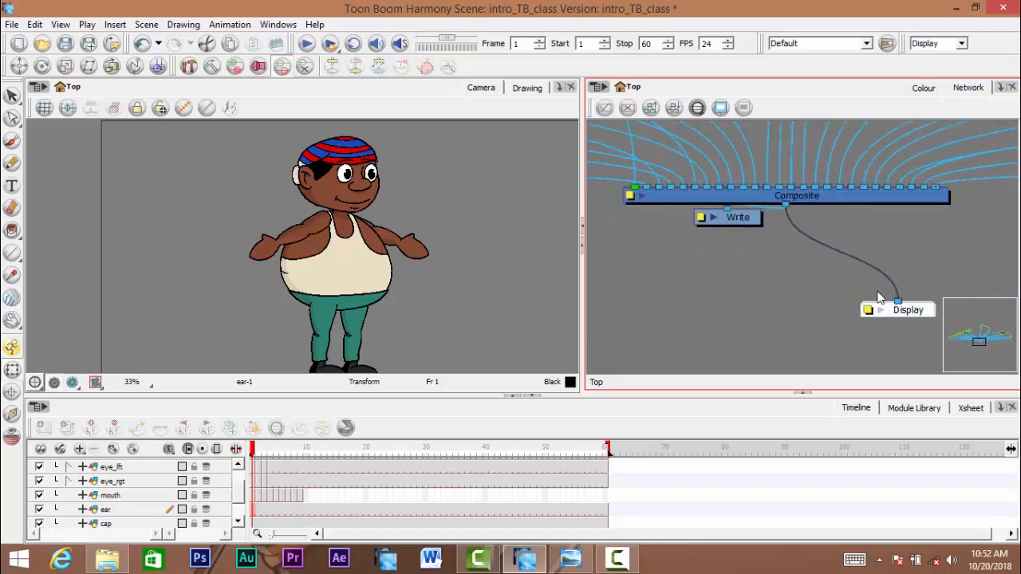
left_click_drag(752, 220, 732, 324)
left_click_drag(758, 285, 687, 253)
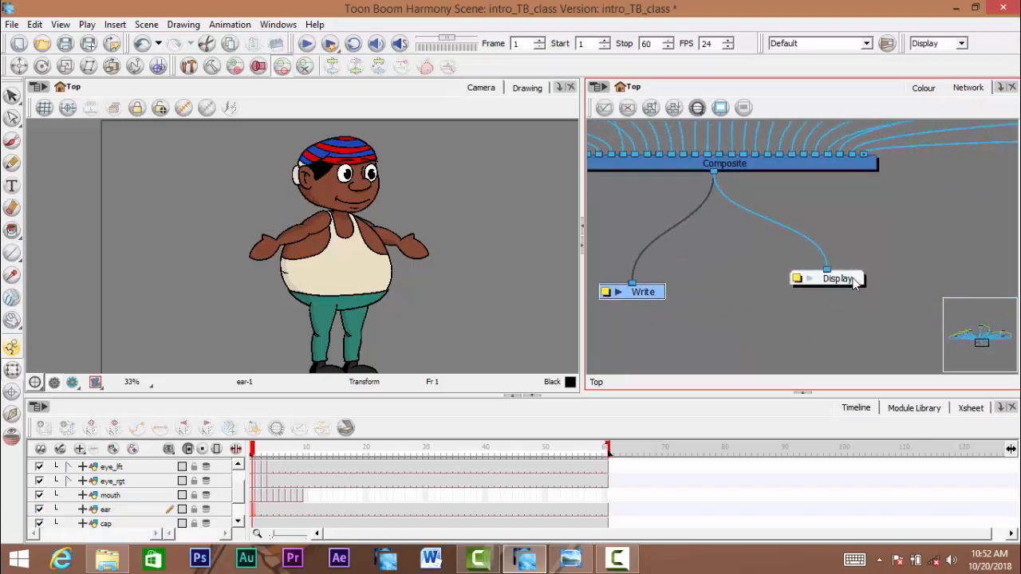
left_click_drag(850, 278, 862, 295)
left_click_drag(761, 287, 789, 276)
- Disconnect the Display node from the Composite node, fit the camera frame in view and reconnect the two nodes
left_click_drag(889, 290, 851, 237)
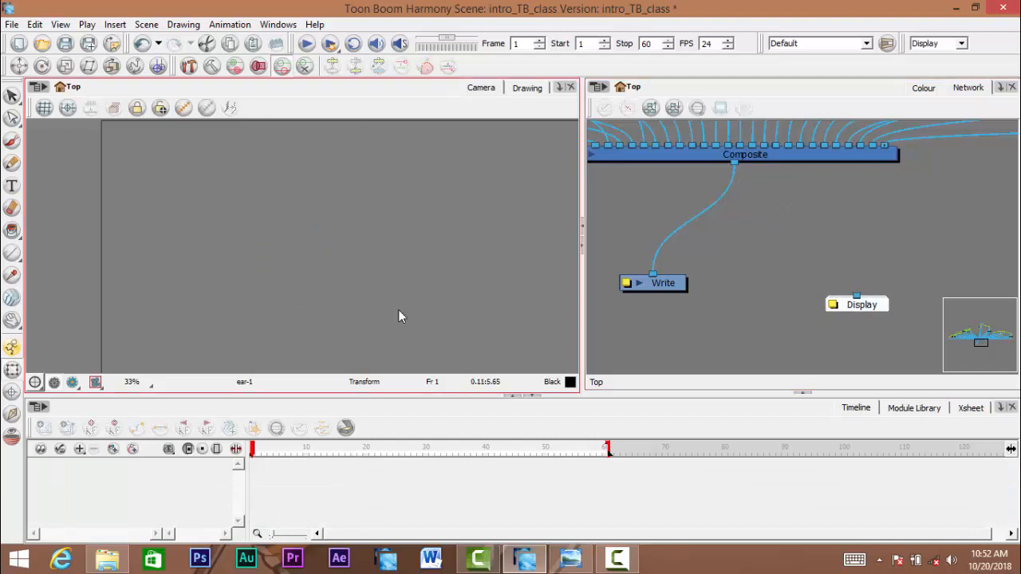
scroll(378, 276, "down", 4)
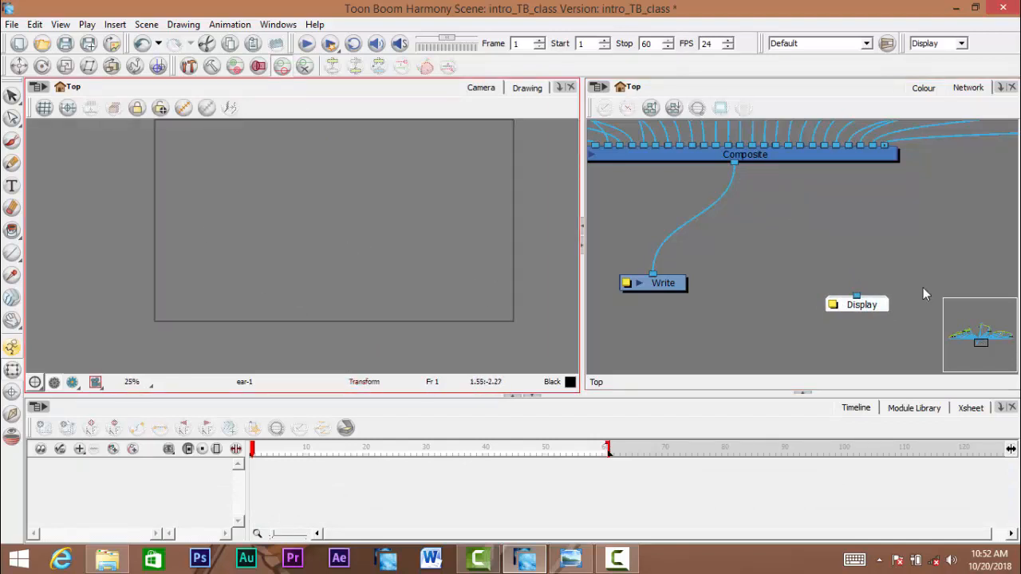
left_click(853, 293)
mouse_move(856, 297)
left_mouse_down()
mouse_move(825, 223)
mouse_move(866, 281)
left_mouse_up()
left_click_drag(845, 237, 739, 160)
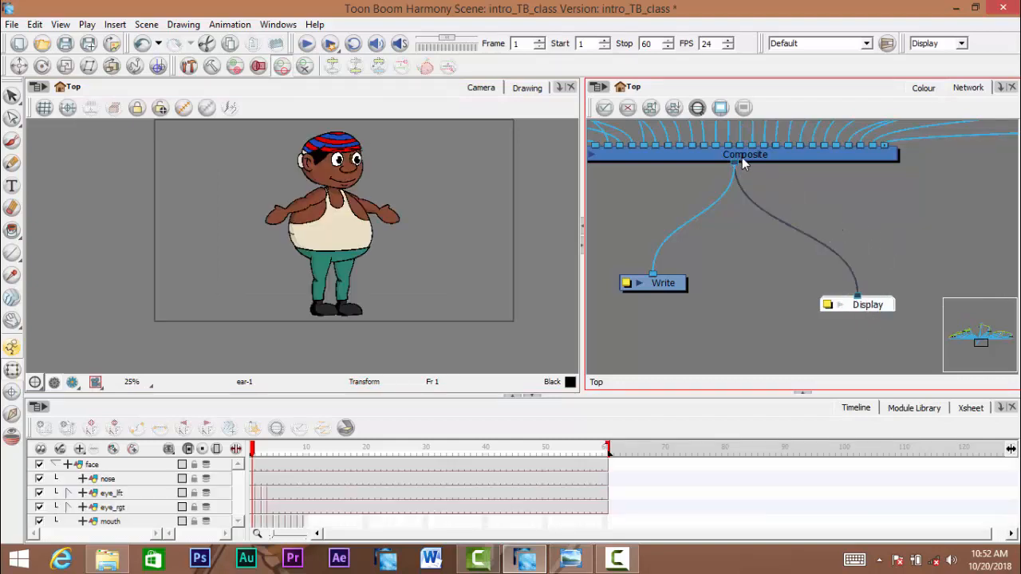
left_click(422, 158)
scroll(365, 204, "up", 1)
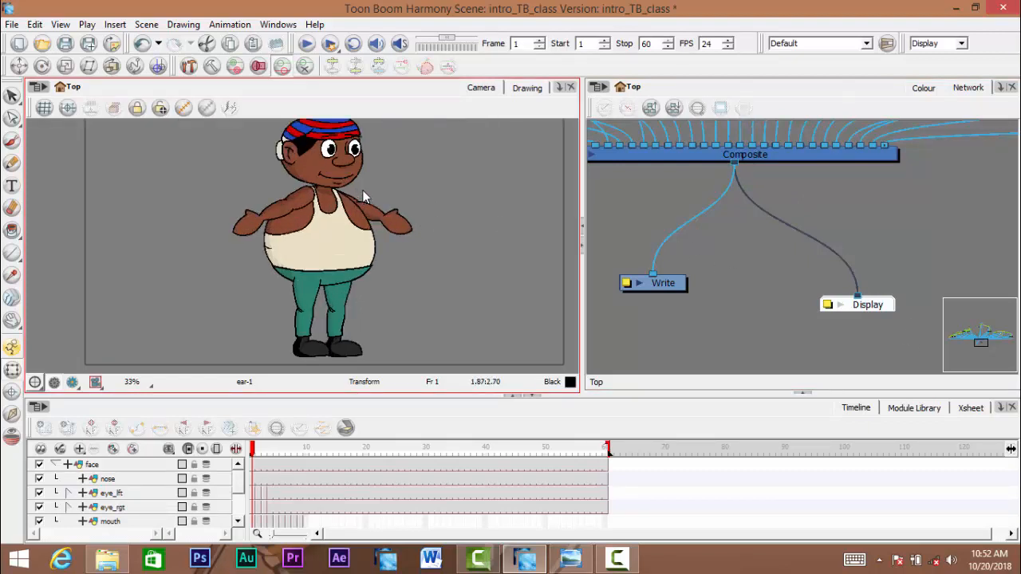
- Break and restore the Composite-to-Display connection twice, checking the character in the Camera view each time
scroll(366, 199, "down", 1)
key("space")
left_click_drag(382, 209, 396, 226)
left_click_drag(860, 297, 853, 237)
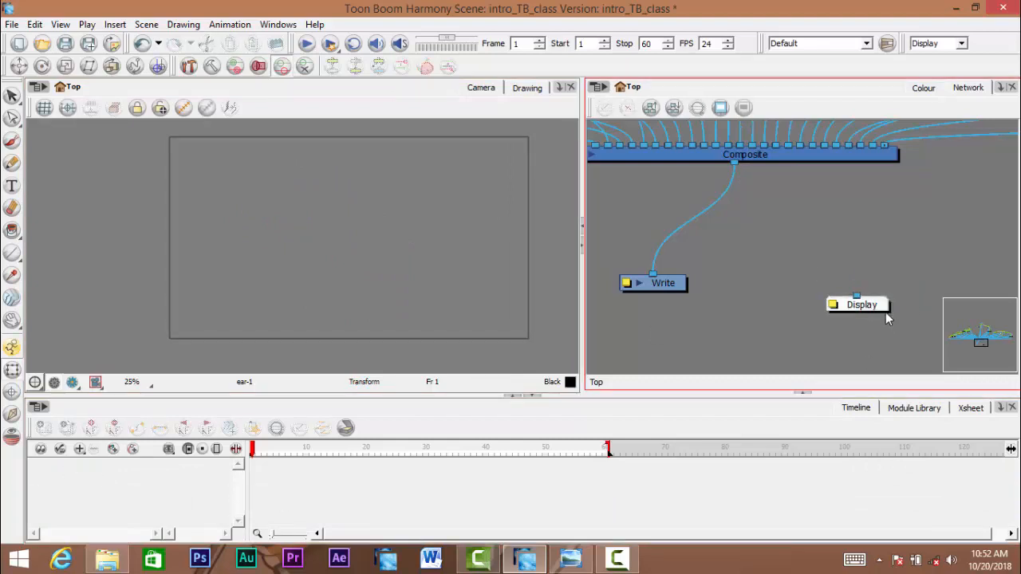
left_click_drag(883, 310, 883, 304)
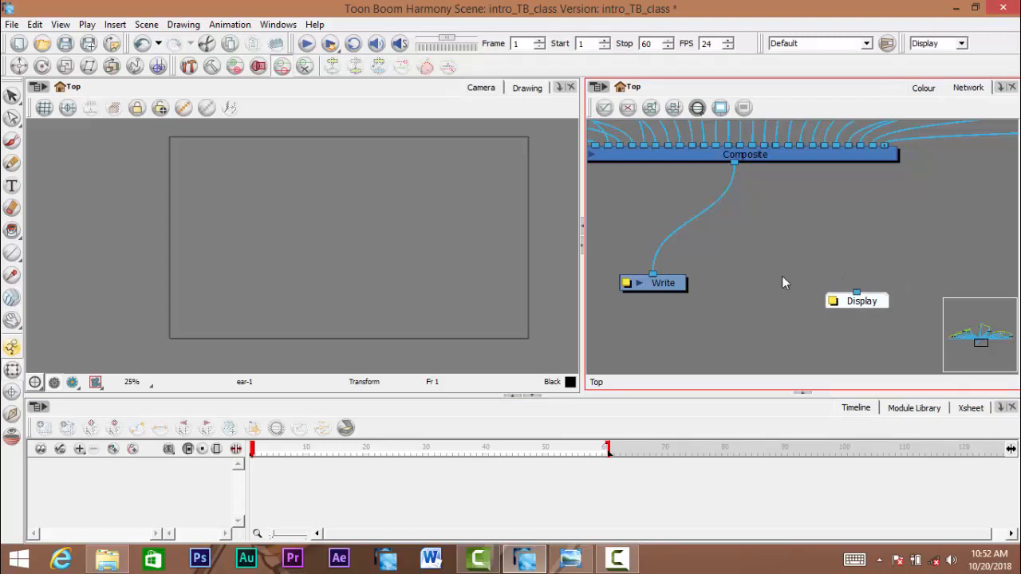
left_click_drag(795, 195, 776, 163)
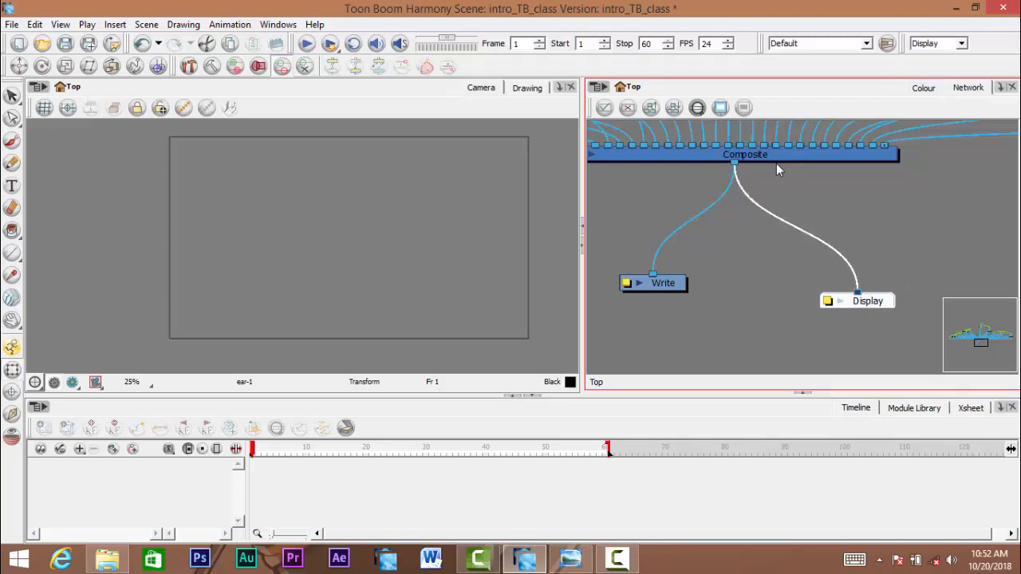
left_click(509, 126)
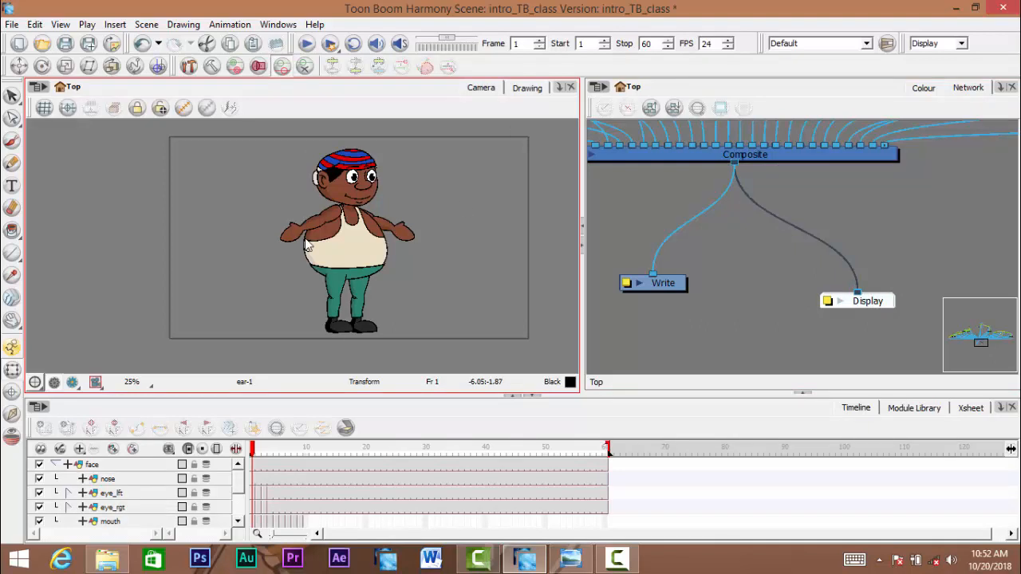
left_click_drag(855, 293, 734, 162)
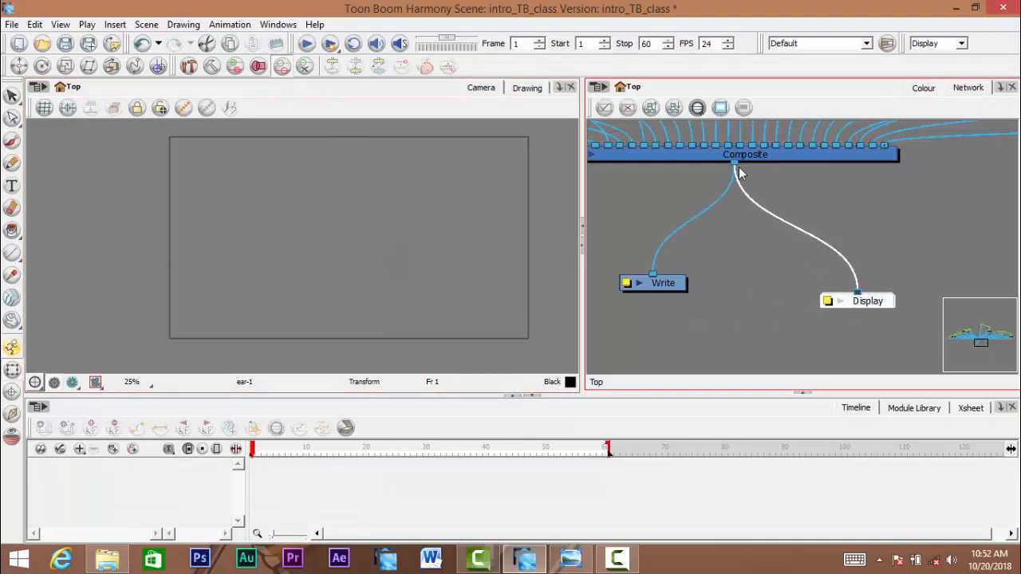
left_click(334, 180)
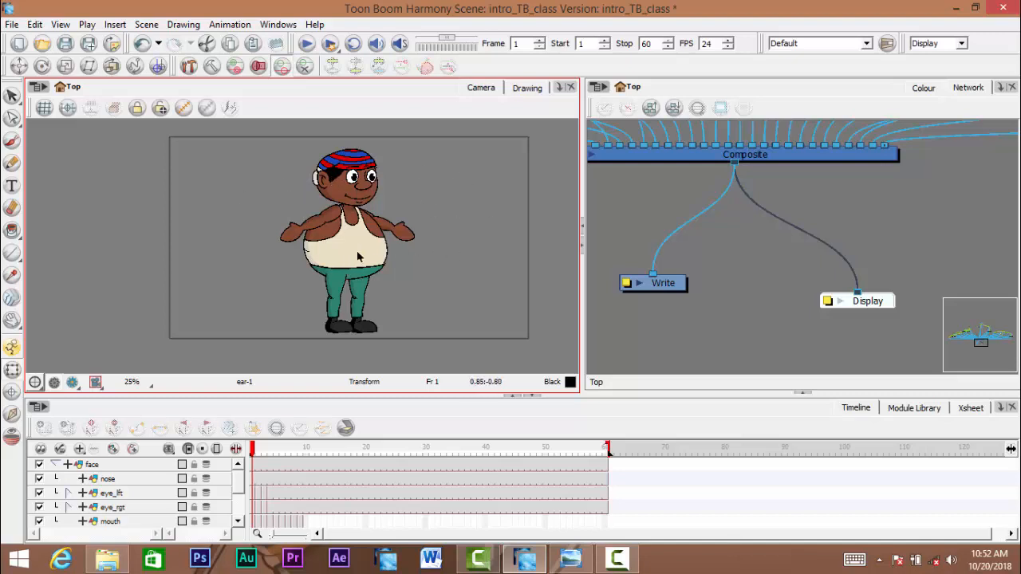
- Move the Display node slightly closer to the Write node, remove its link to the Composite node and connect it again
left_click(875, 306)
left_click_drag(850, 307, 832, 302)
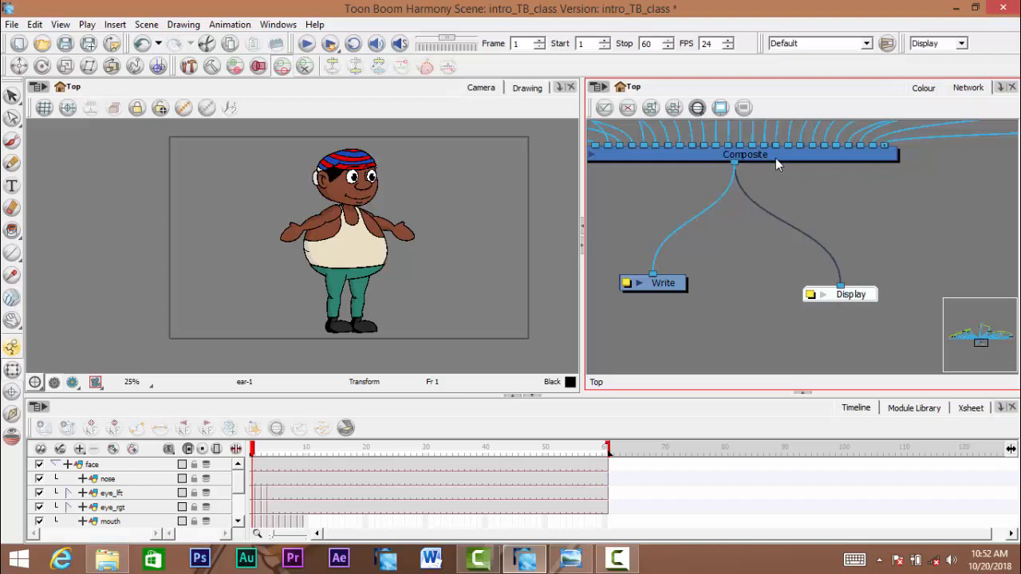
key("Delete")
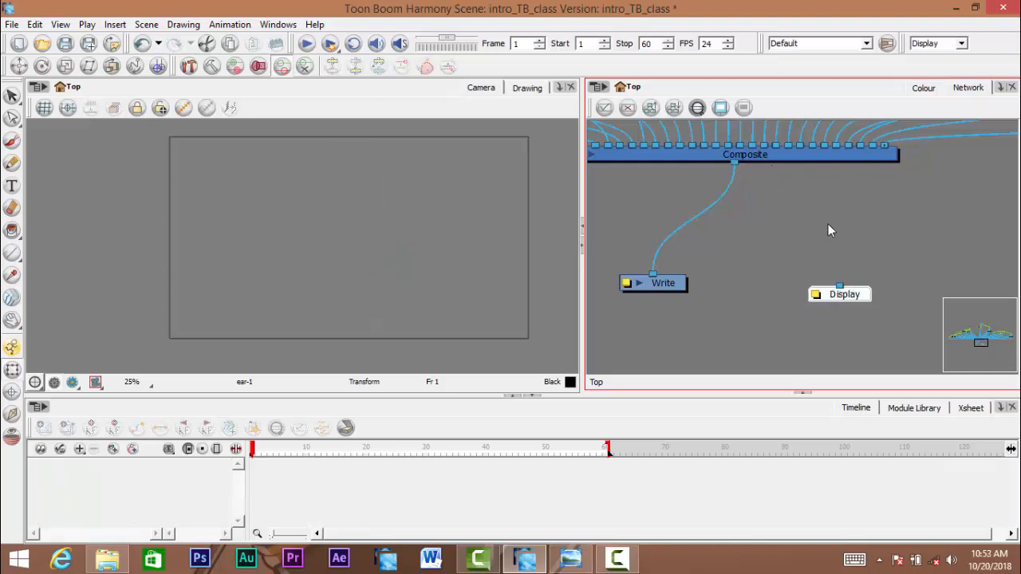
left_click_drag(839, 289, 754, 164)
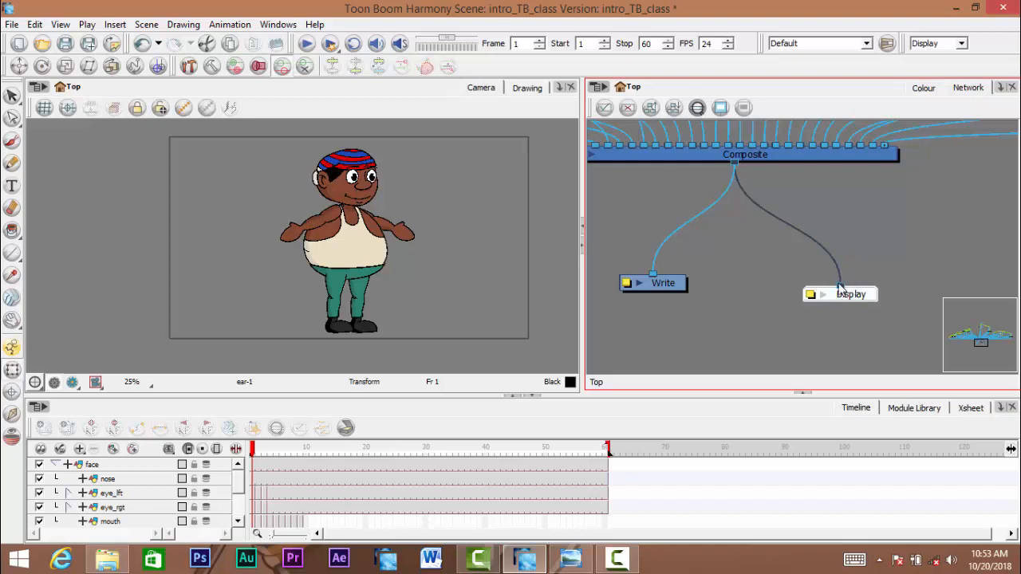
- Move the Write node slightly lower below the Composite node and open its layer properties
left_click_drag(839, 288, 922, 300)
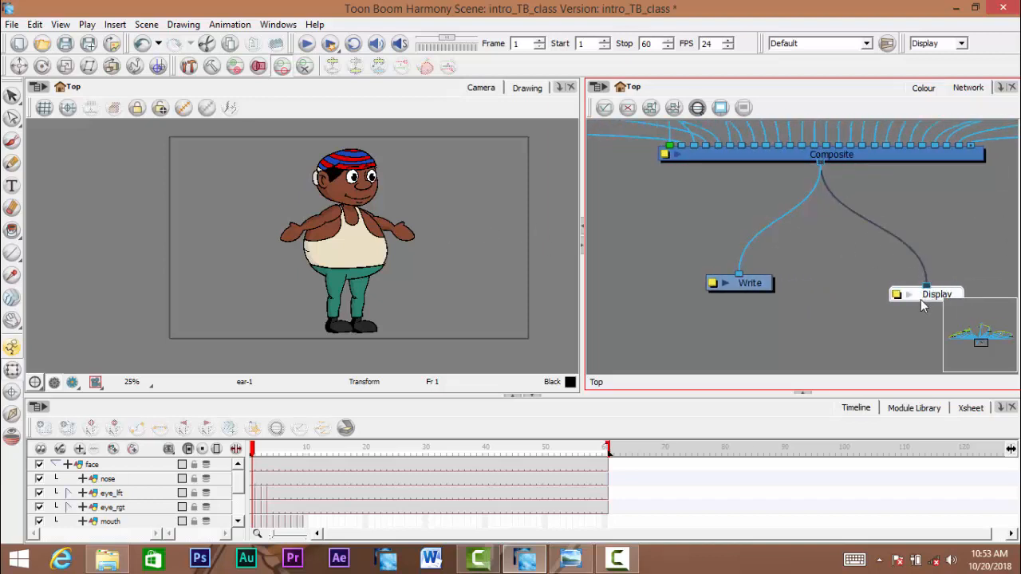
left_click_drag(774, 290, 810, 158)
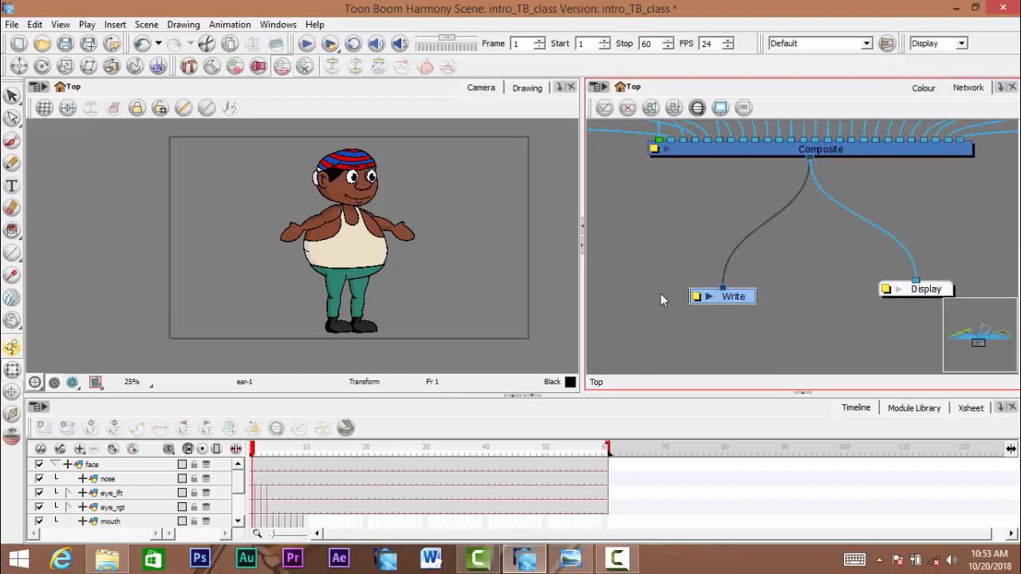
double_click(725, 297)
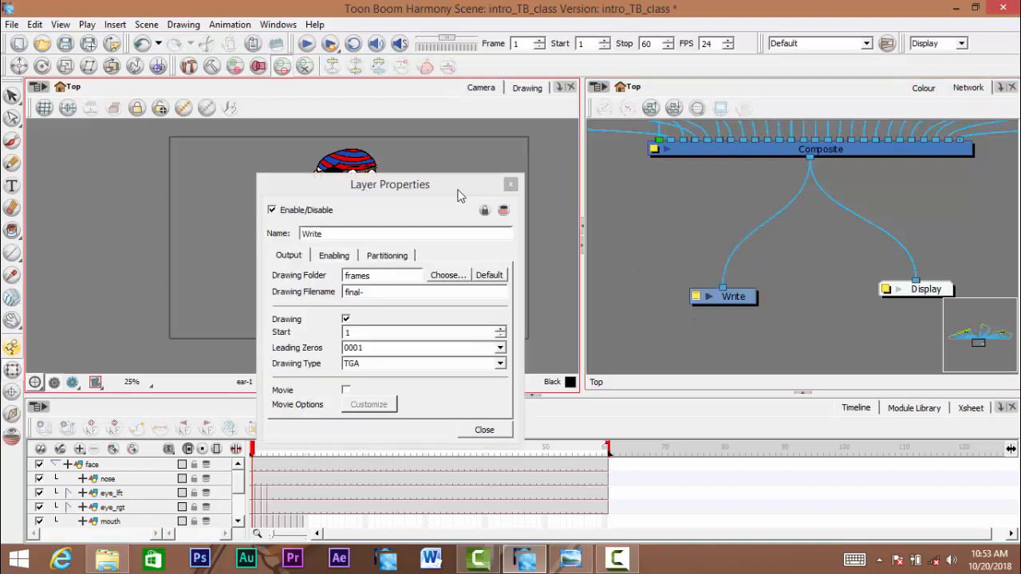
left_click_drag(431, 191, 749, 151)
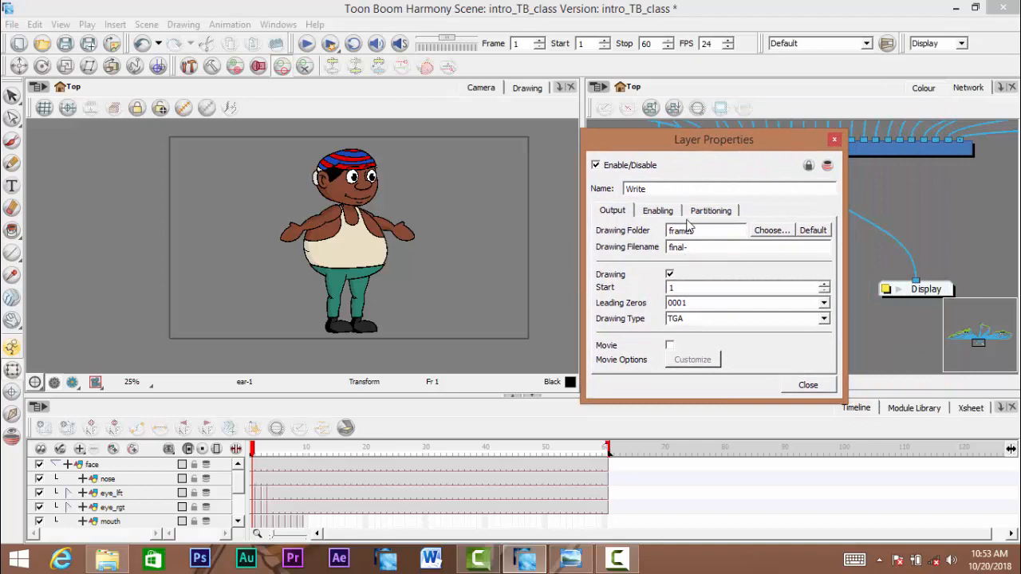
- Review the drawing types available for the Write node's output, keep TGA and close the layer properties
left_click(669, 272)
left_click_drag(695, 137, 485, 84)
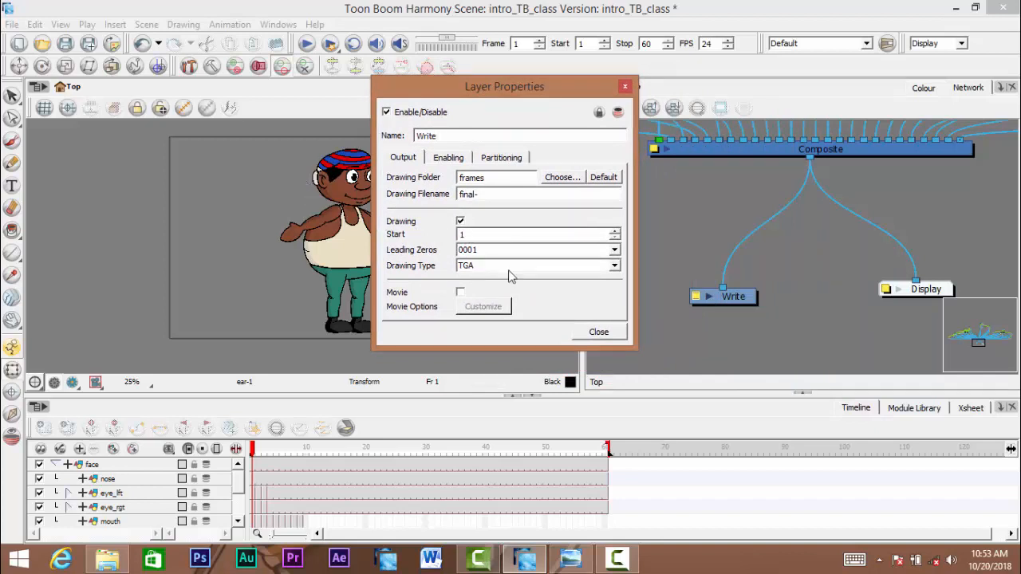
left_click(618, 275)
left_click(614, 267)
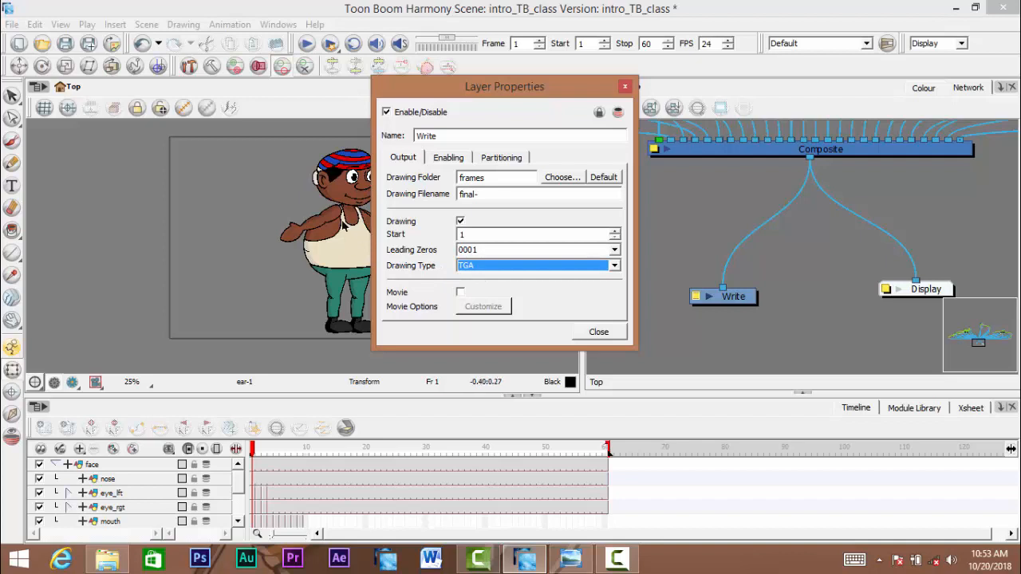
left_click(614, 268)
scroll(615, 312, "down", 5)
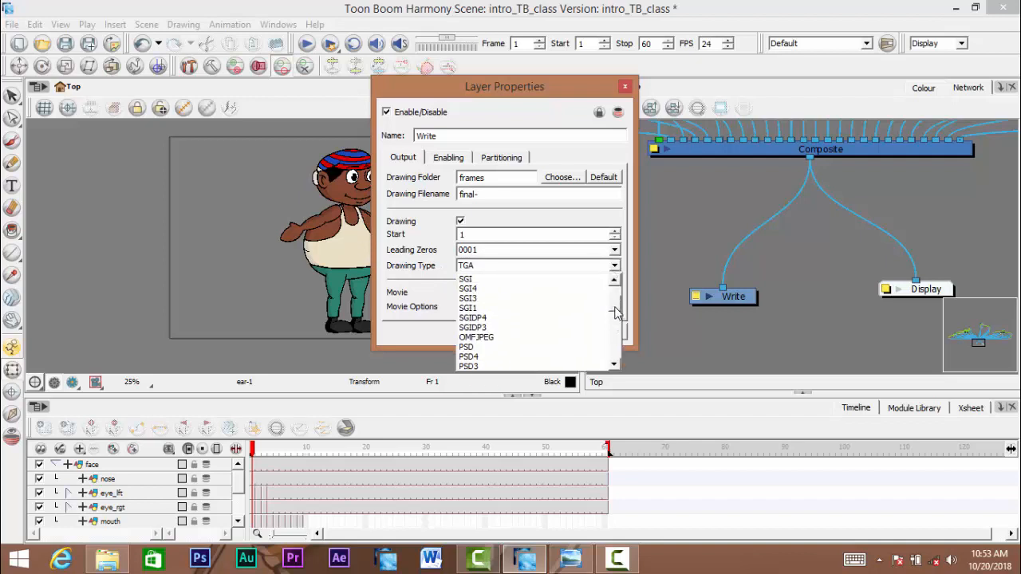
mouse_move(616, 313)
left_mouse_down()
mouse_move(619, 301)
mouse_move(612, 338)
left_mouse_up()
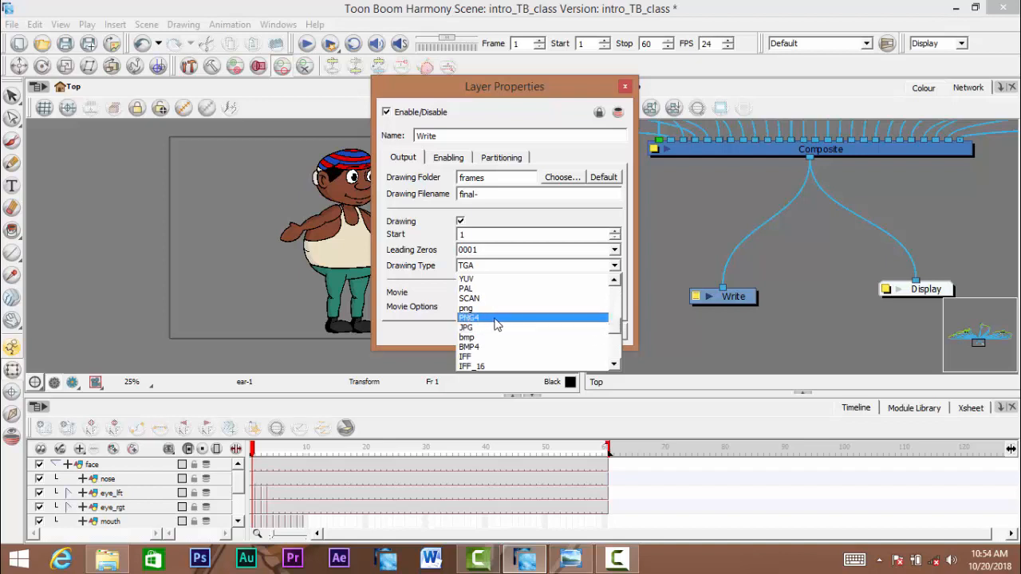
left_click(585, 276)
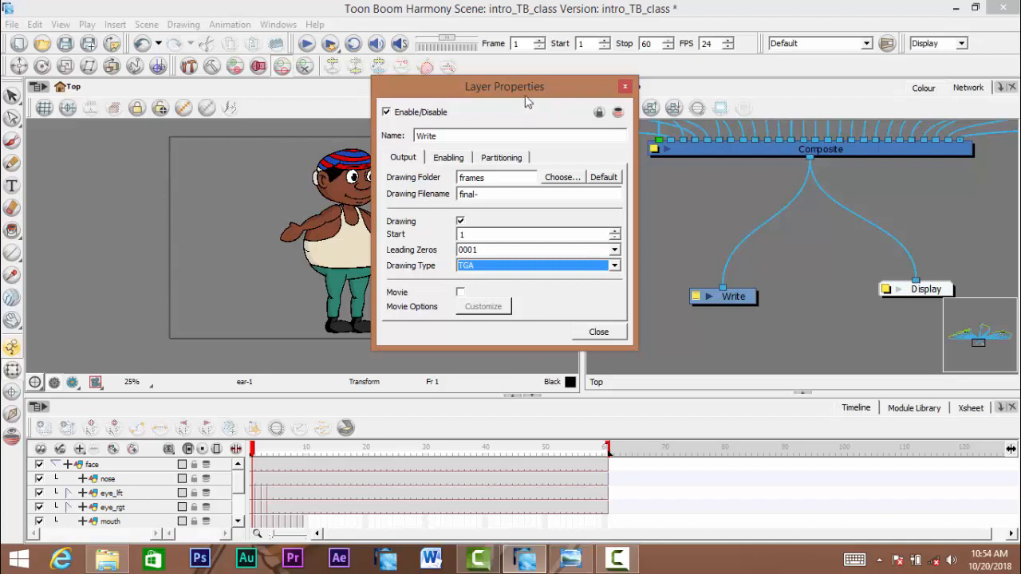
mouse_move(524, 95)
left_mouse_down()
mouse_move(673, 101)
mouse_move(519, 101)
left_mouse_up()
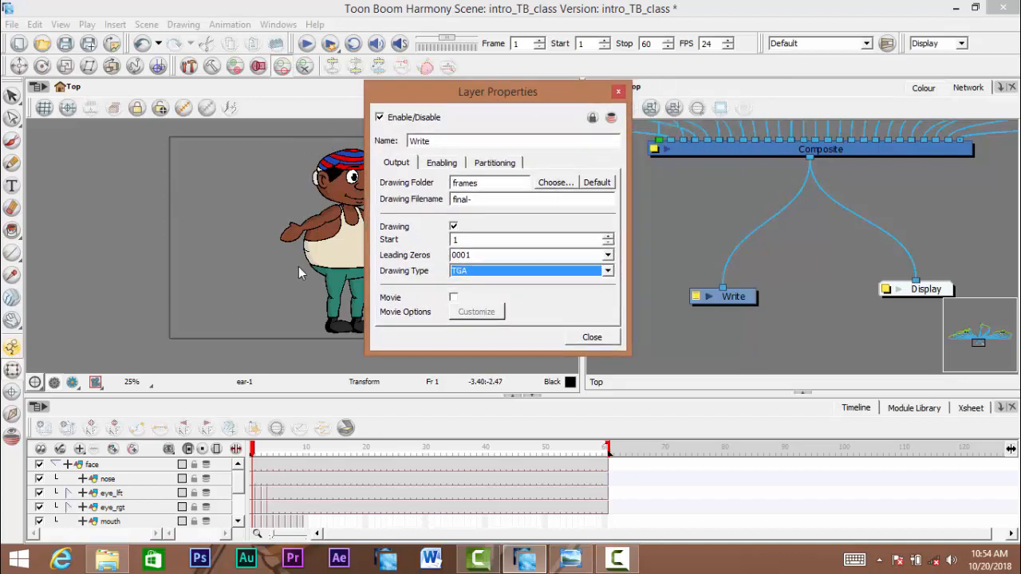
left_click(618, 93)
- Move the Composite node slightly up and to the right above the Write and Display nodes and deselect it
left_click(861, 153)
scroll(853, 192, "down", 5)
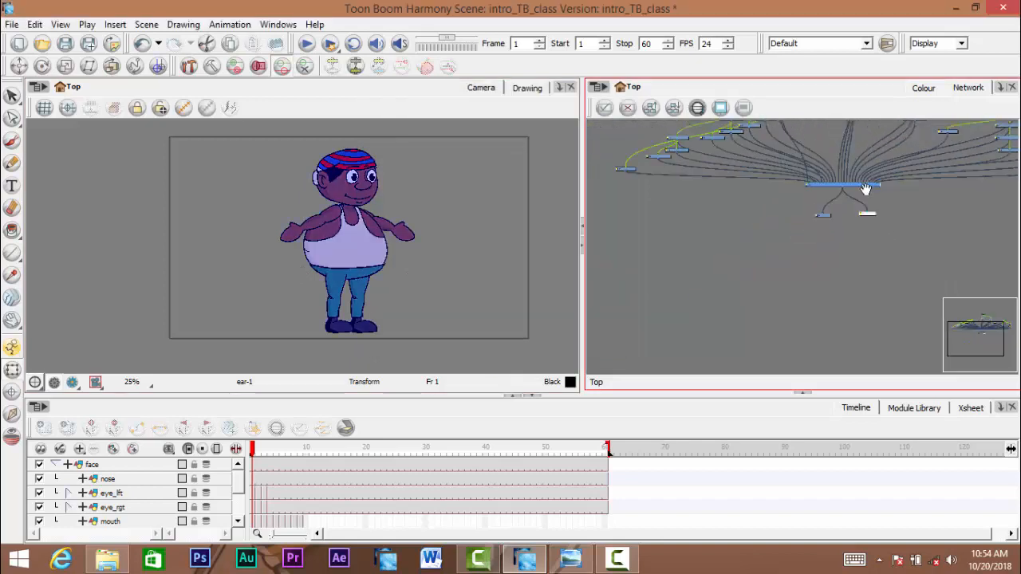
left_click(712, 289)
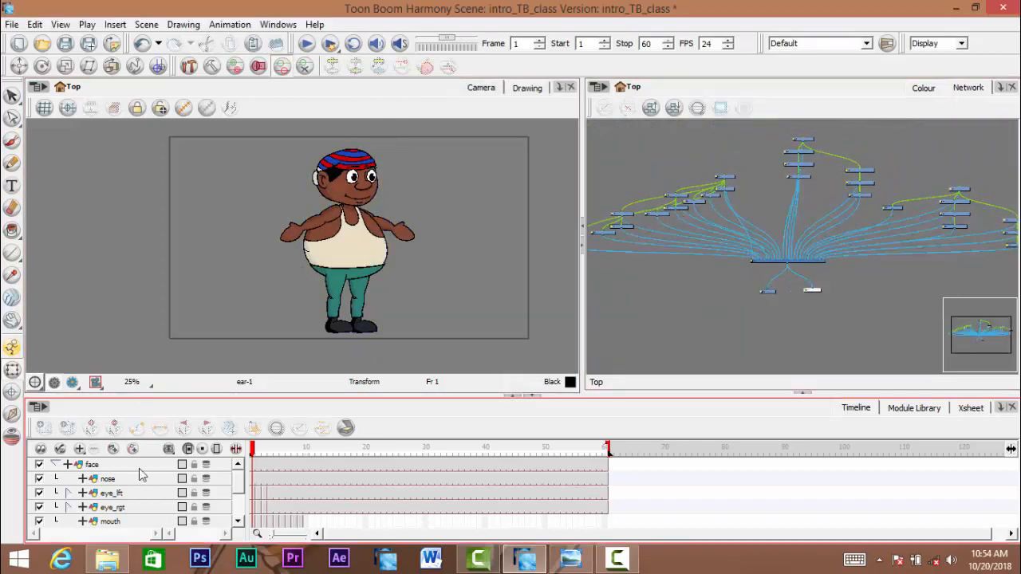
scroll(801, 268, "up", 5)
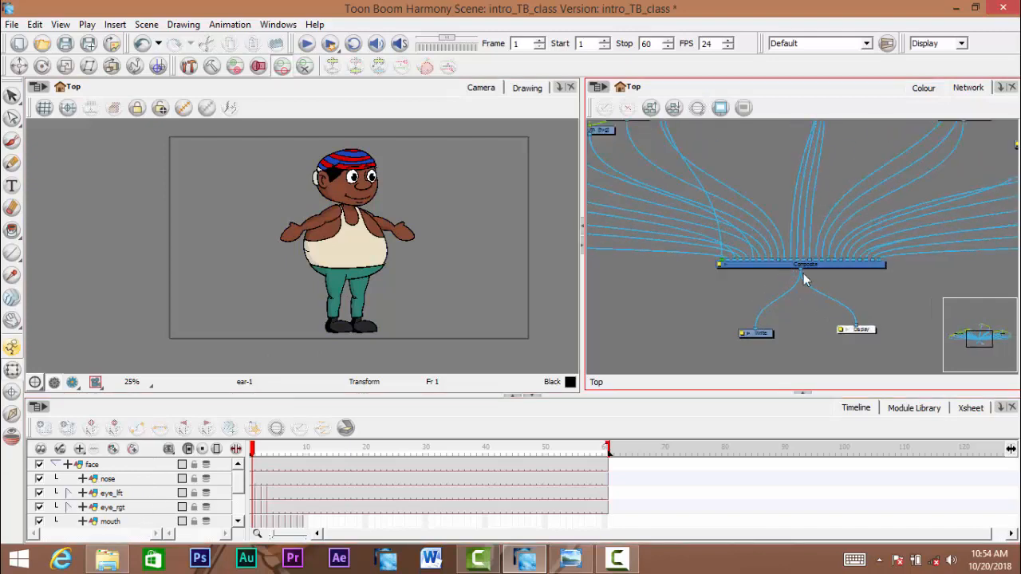
scroll(874, 273, "up", 1)
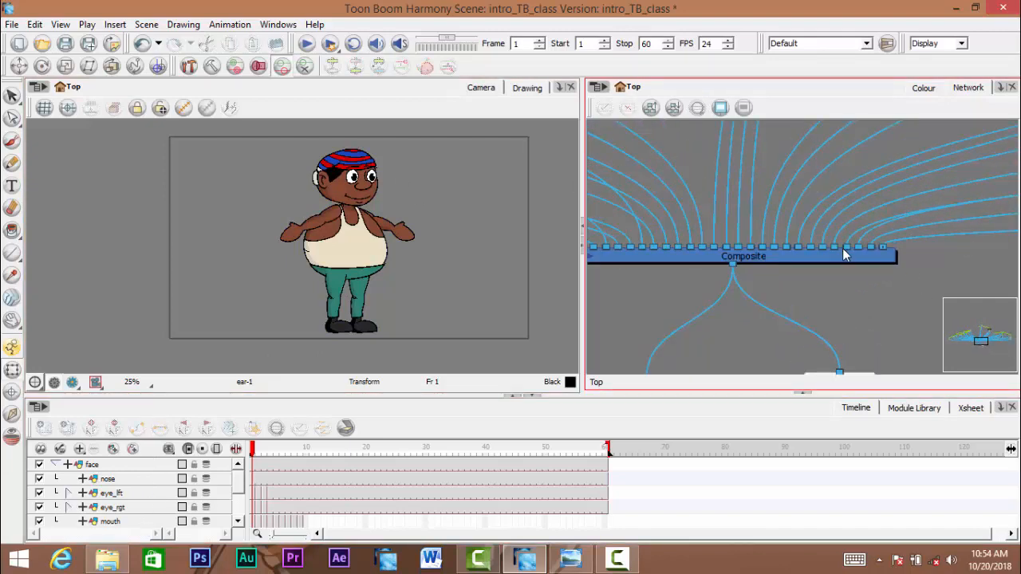
left_click(871, 263)
mouse_move(872, 263)
left_mouse_down()
mouse_move(853, 257)
mouse_move(864, 249)
left_mouse_up()
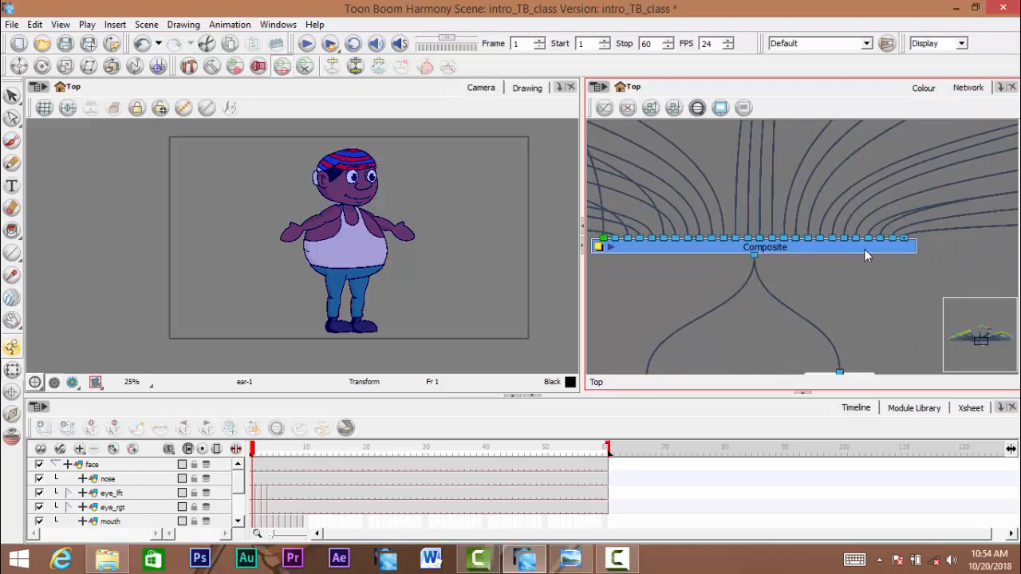
left_click(862, 265)
scroll(849, 258, "down", 6)
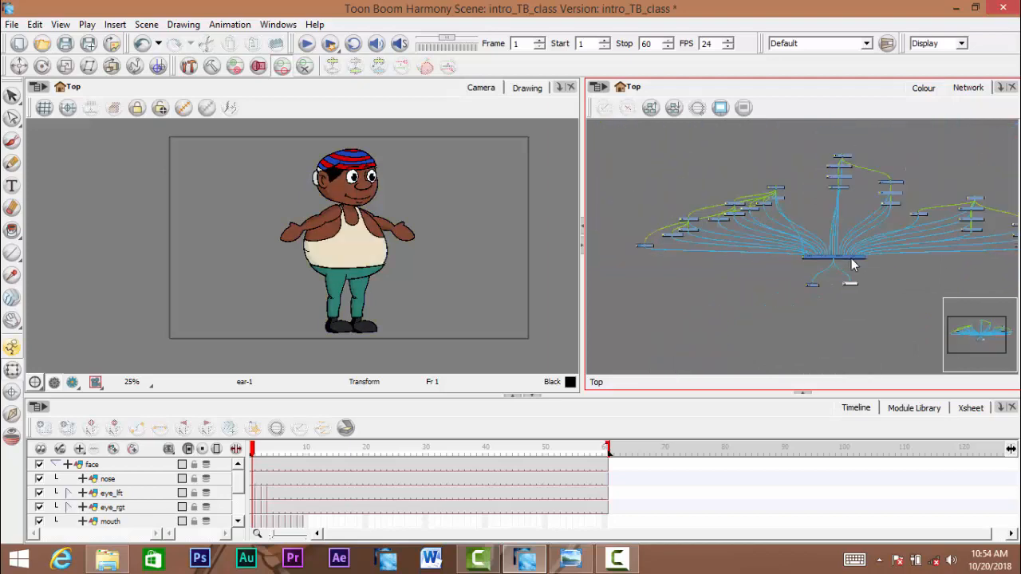
- Look over the links around the Composite node and collapse the face layer in the timeline
scroll(703, 249, "up", 5)
scroll(843, 233, "down", 4)
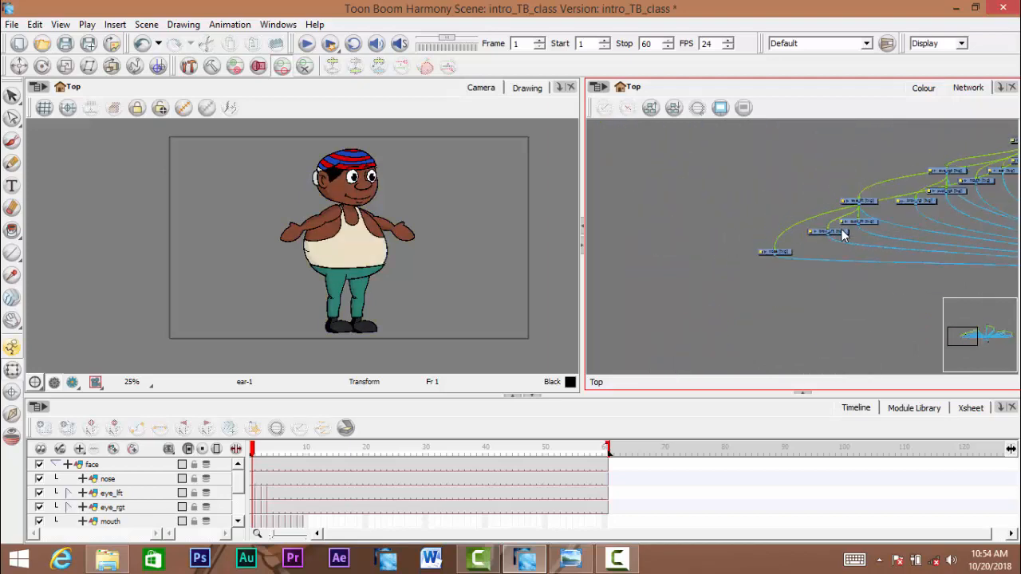
left_click_drag(933, 236, 720, 228)
scroll(814, 229, "up", 4)
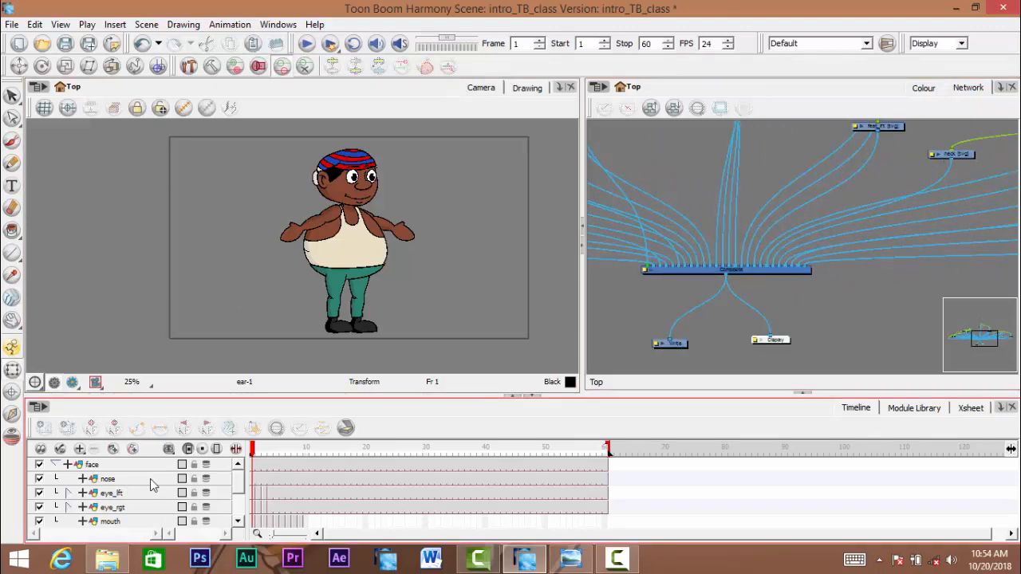
left_click(54, 466)
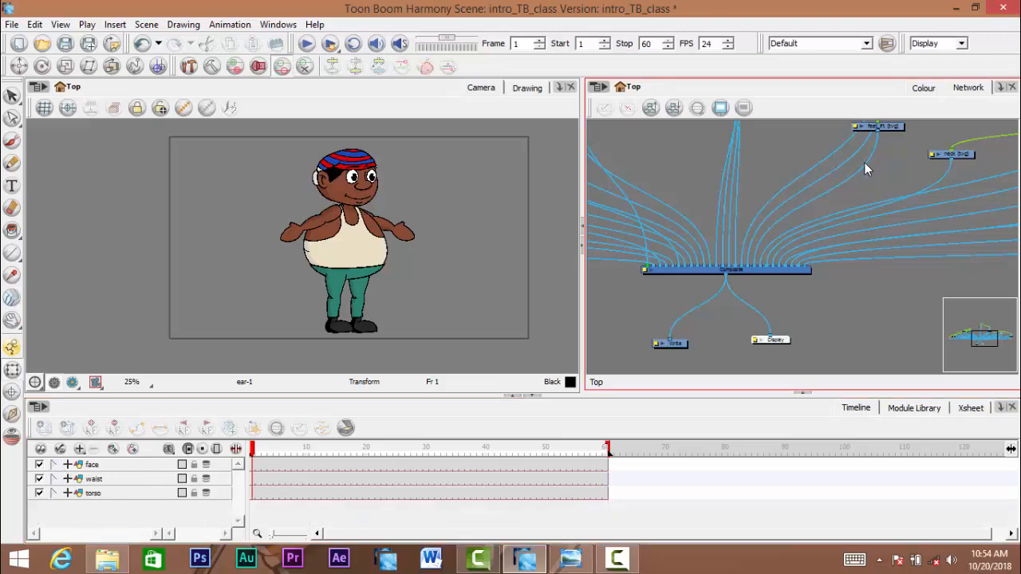
- Adjust the Composite node's position slightly and move the Display and Write nodes a little lower beneath it
left_click_drag(864, 162, 973, 262)
left_click_drag(743, 220, 814, 170)
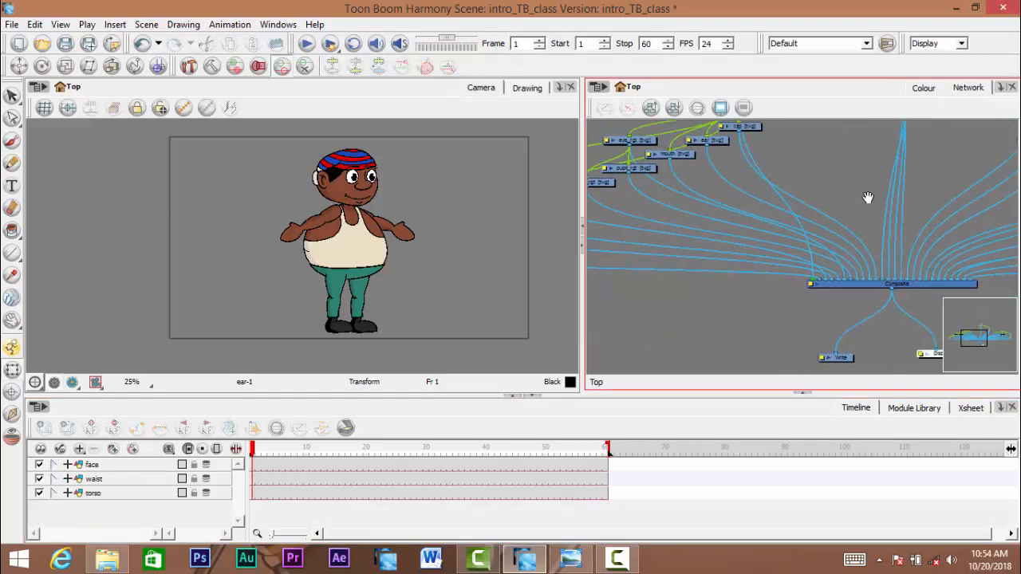
left_click_drag(867, 199, 760, 172)
left_click_drag(848, 259, 829, 262)
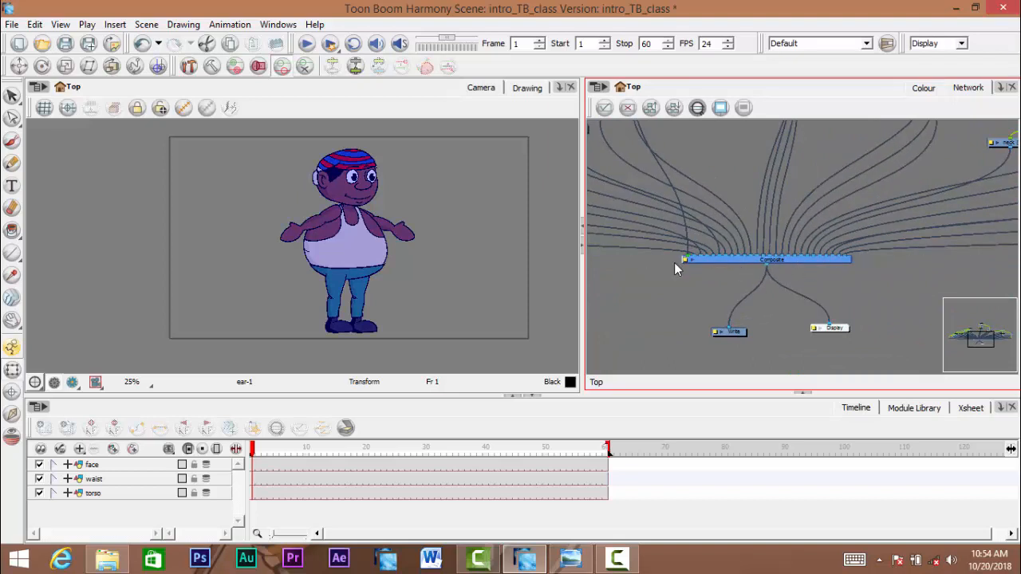
left_click_drag(841, 328, 848, 343)
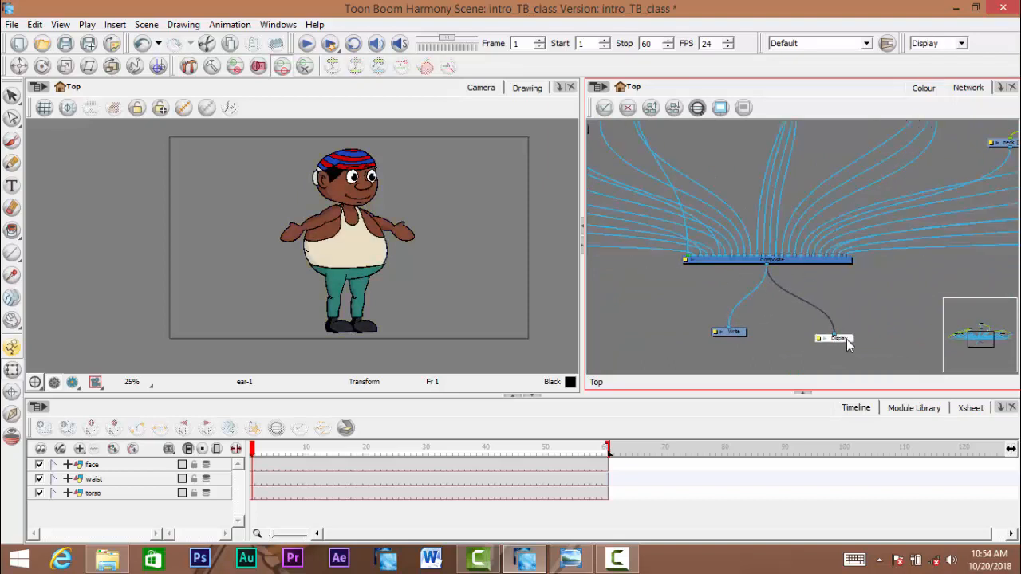
left_click_drag(740, 341, 736, 354)
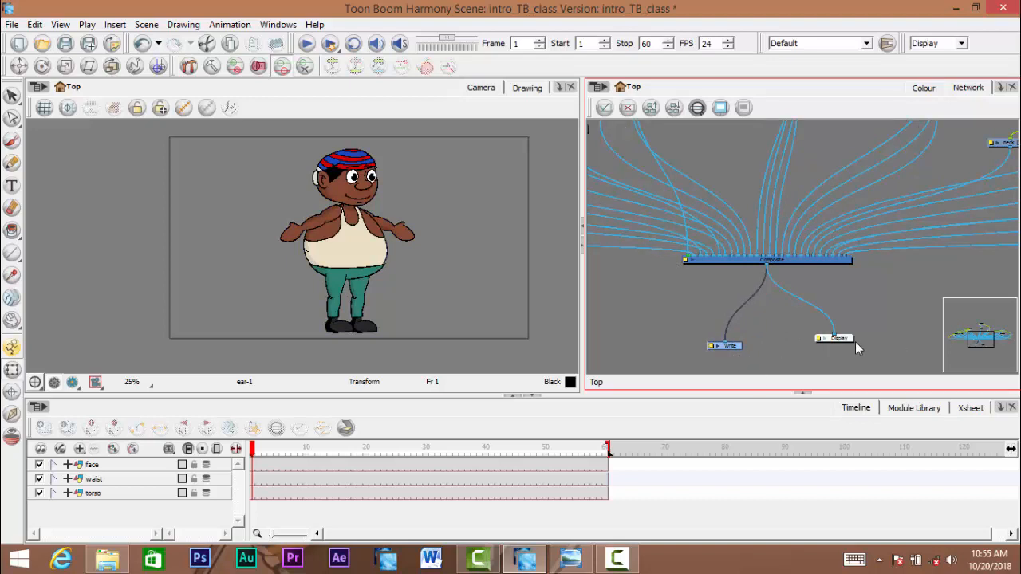
left_click_drag(844, 268, 837, 272)
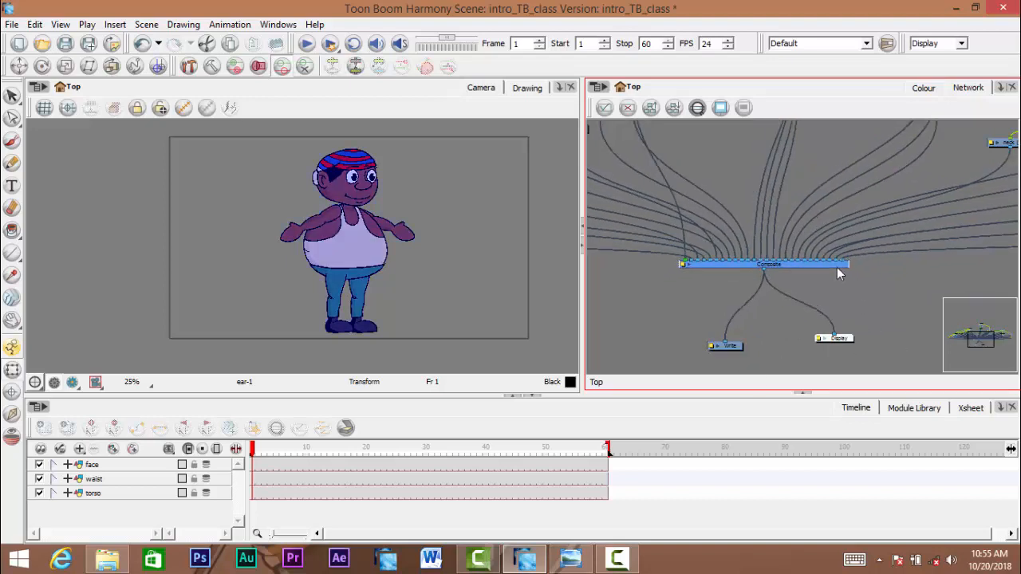
- Reconnect the face drawing's link from the Composite node to the Write node and inspect the character's head up close
left_click_drag(683, 259, 727, 357)
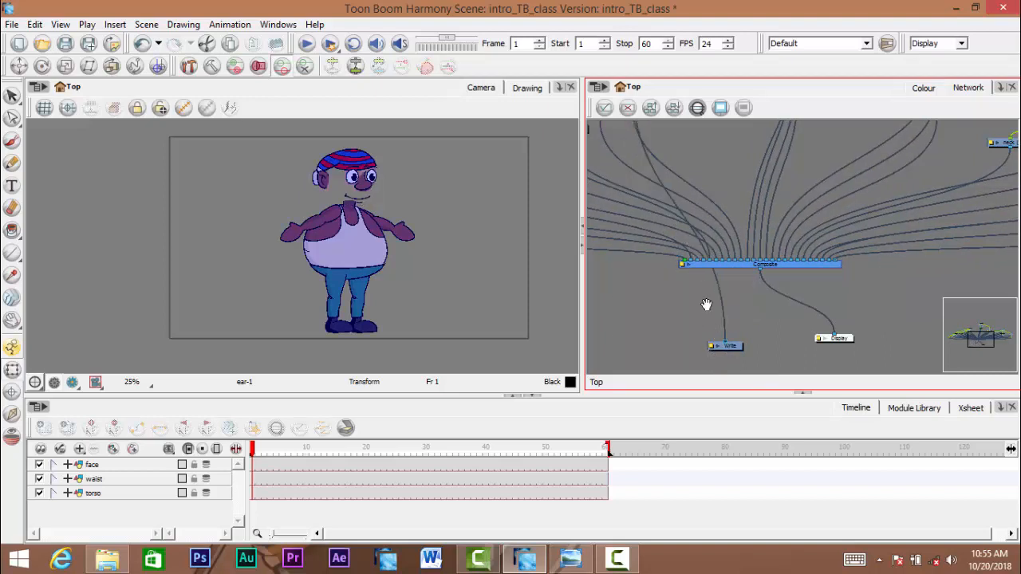
left_click_drag(705, 303, 750, 264)
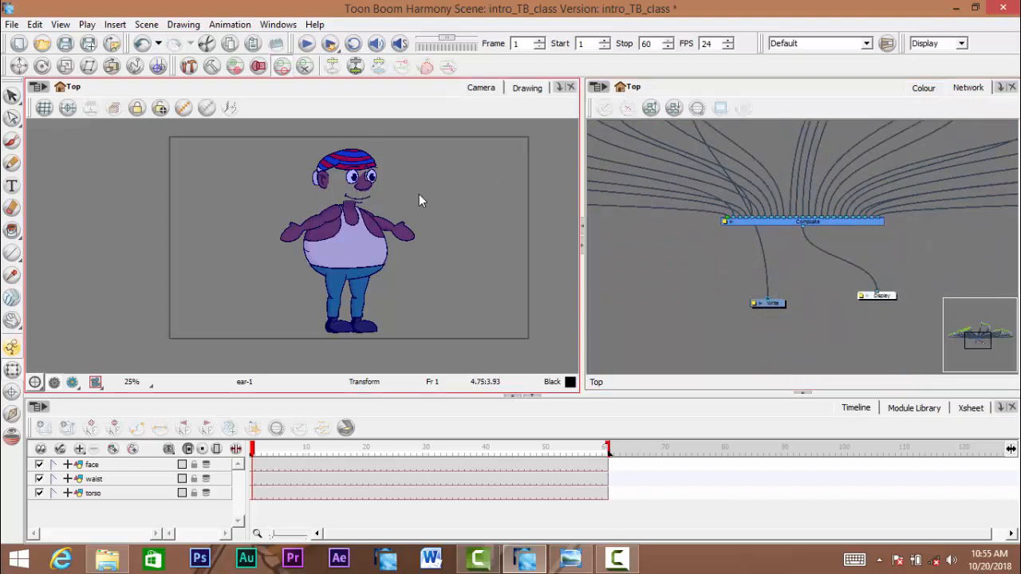
left_click_drag(733, 227, 796, 268)
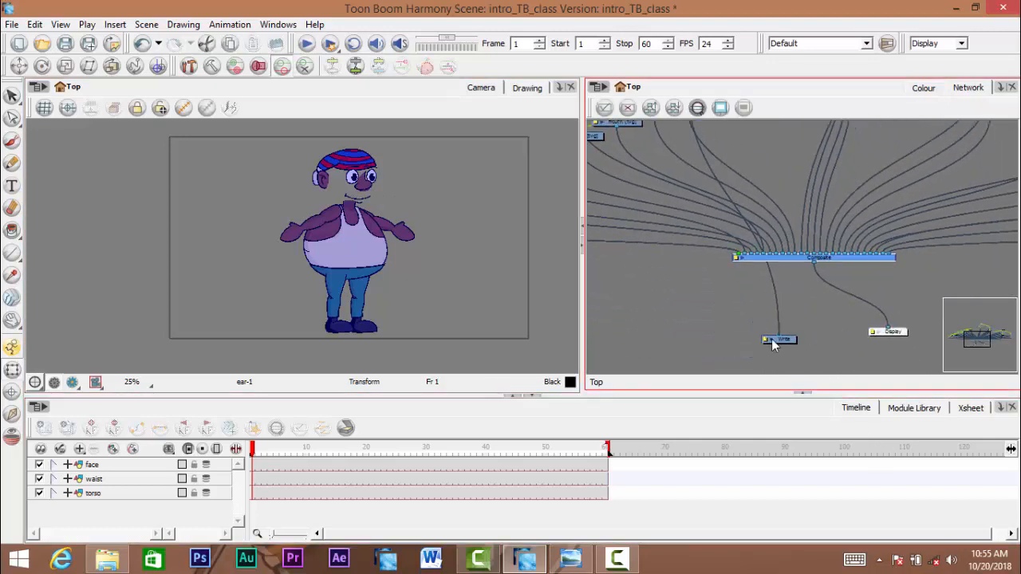
scroll(337, 178, "up", 2)
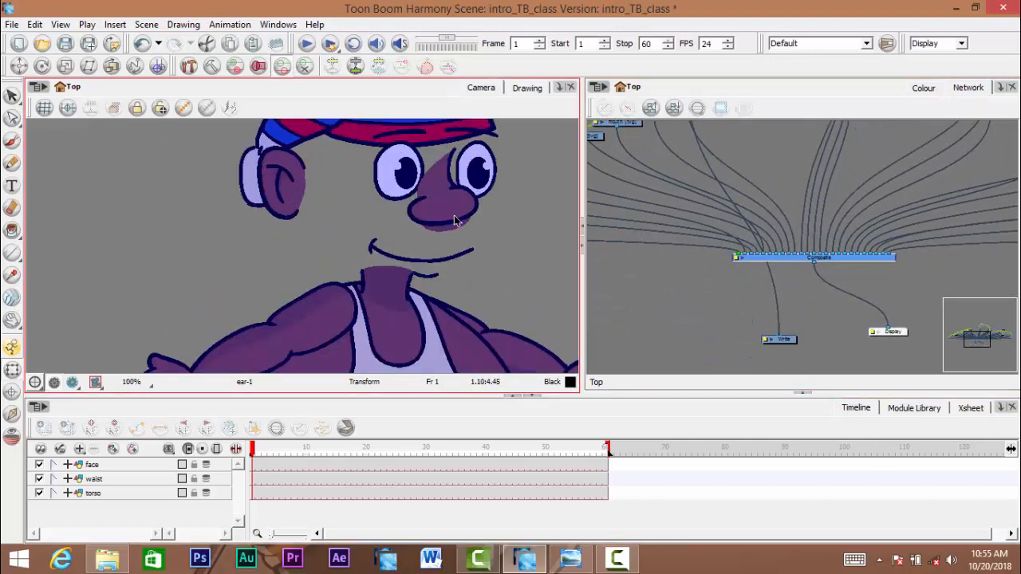
left_click_drag(452, 223, 331, 251)
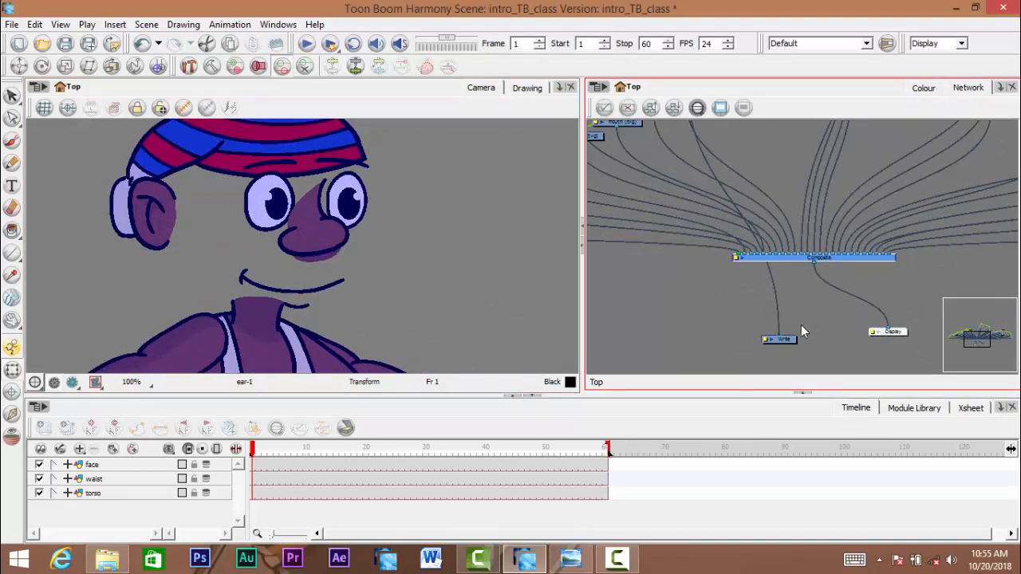
left_click_drag(865, 259, 770, 211)
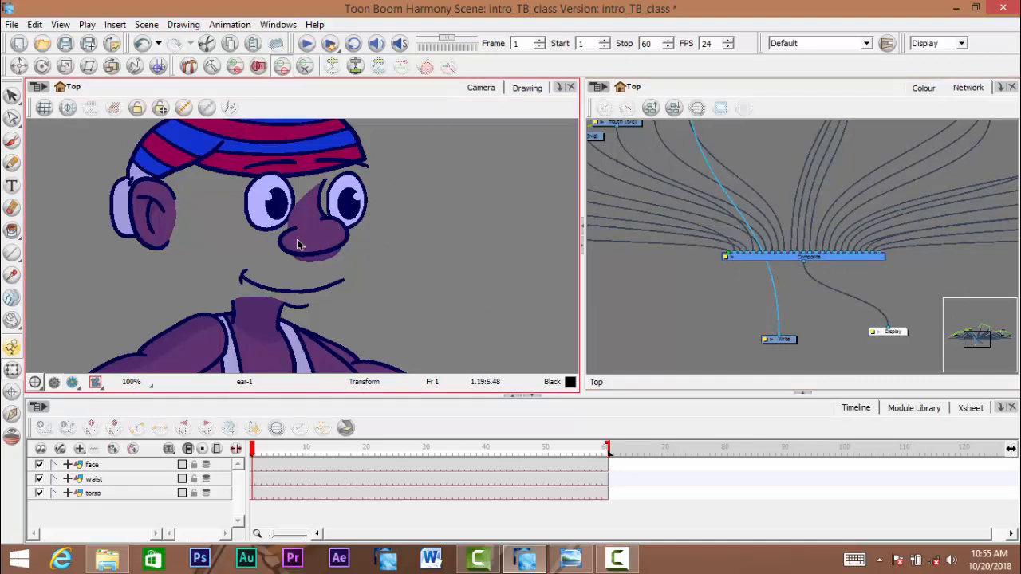
- Undo the face link's connection to the Write node and deselect the Composite node
left_click_drag(823, 257, 835, 244)
key("ctrl+z")
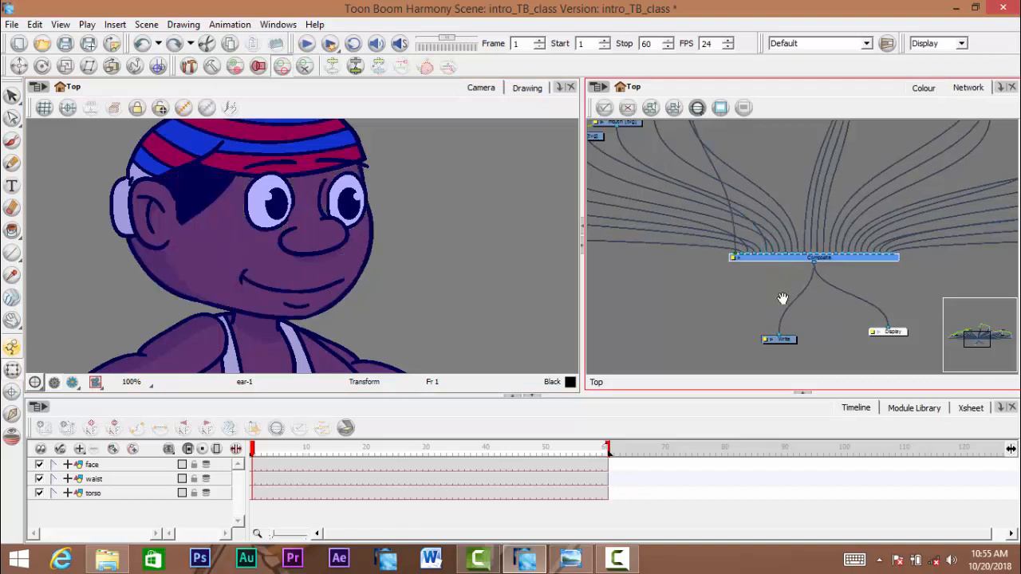
left_click_drag(782, 299, 731, 329)
left_click(784, 302)
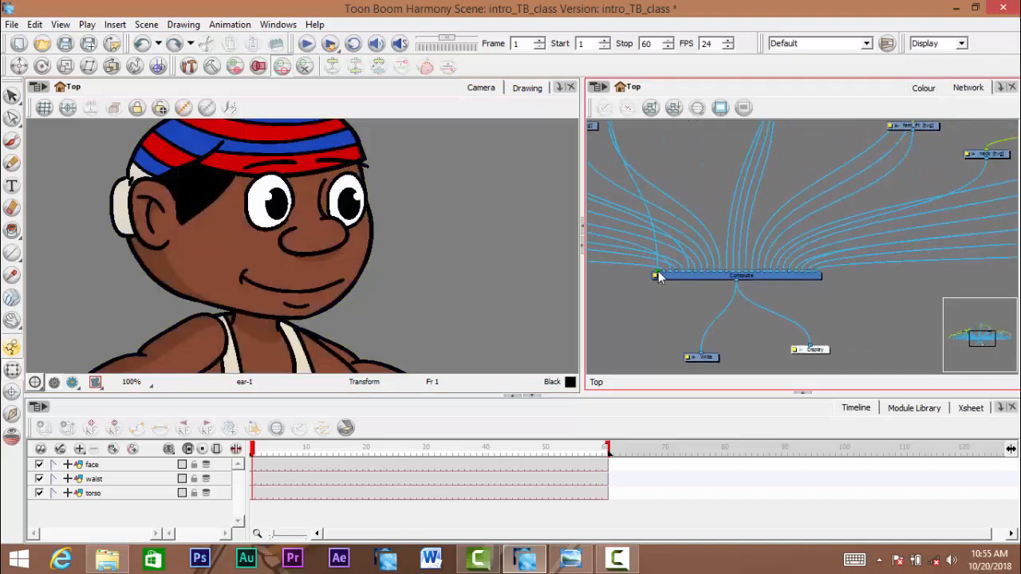
- Reconnect the face drawing's link from the Composite node directly to the Display node and inspect the displayed drawing
left_click_drag(658, 272, 811, 349)
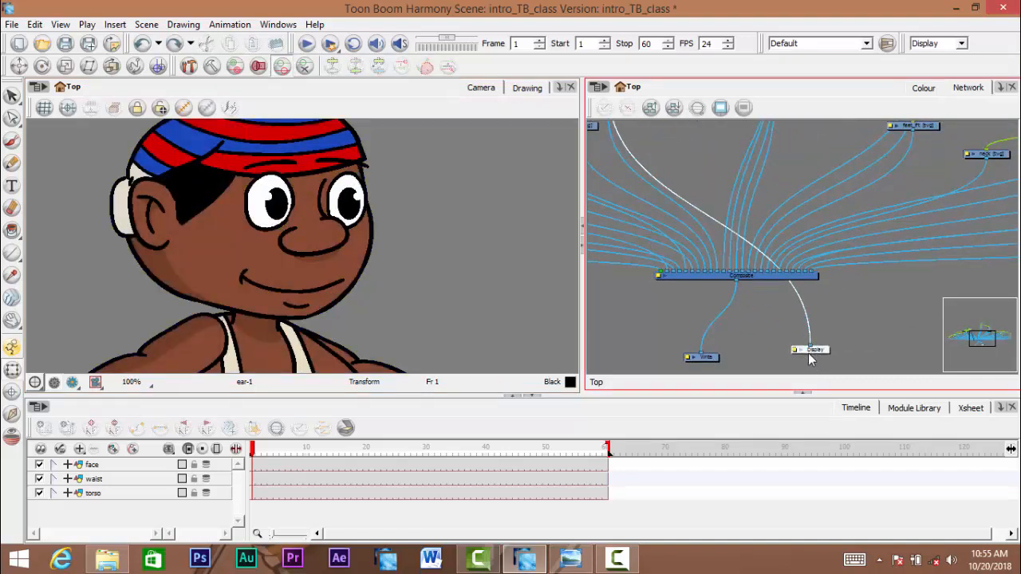
left_click_drag(661, 345, 806, 274)
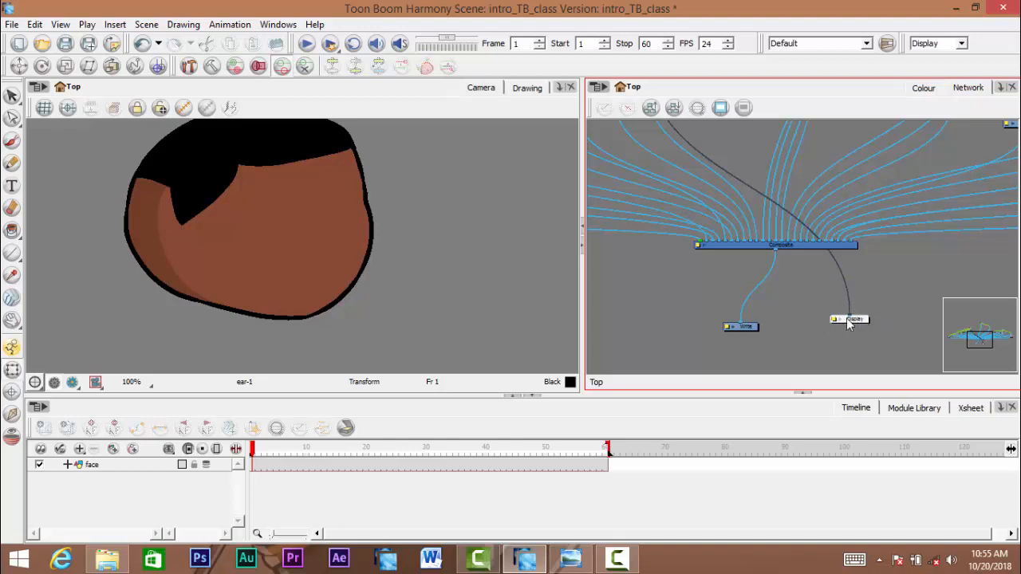
scroll(303, 239, "down", 5)
scroll(303, 239, "up", 4)
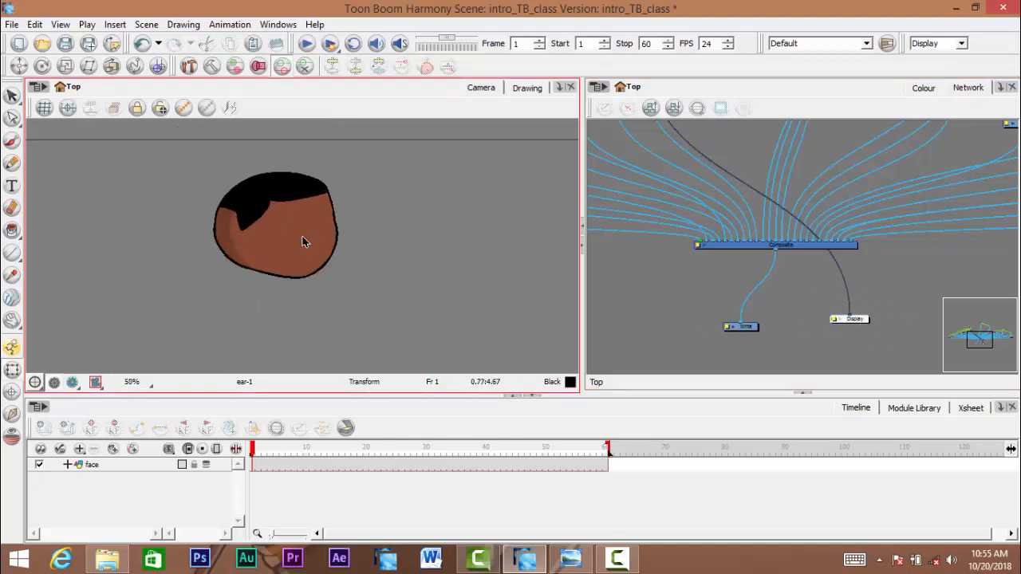
- Undo the face link's direct connection to the Display node
key("ctrl+z")
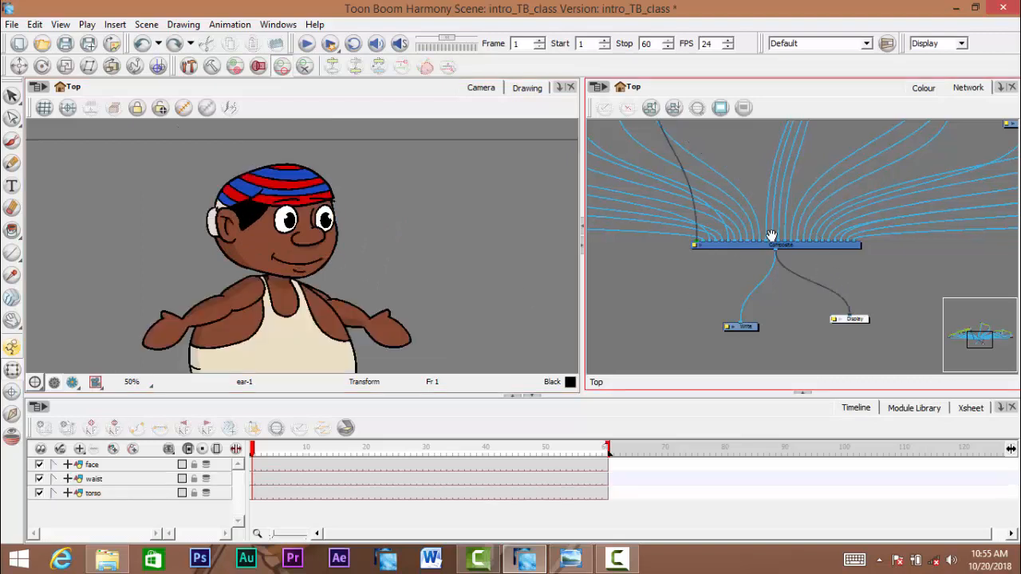
left_click_drag(761, 255, 774, 265)
left_click(716, 287)
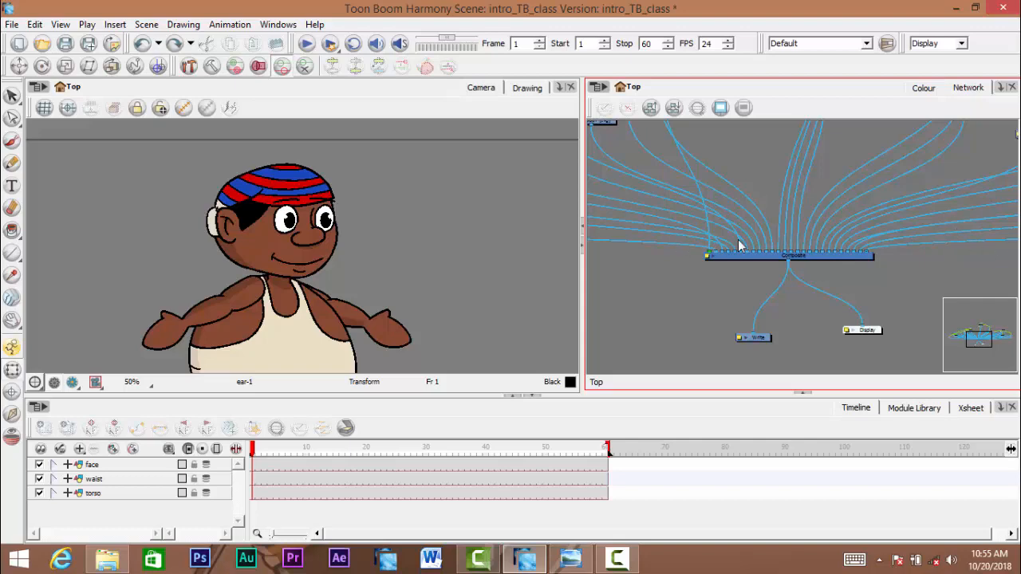
- Review the whole network and spread the Write and Display nodes slightly farther apart below the Composite node
left_click_drag(825, 281, 741, 233)
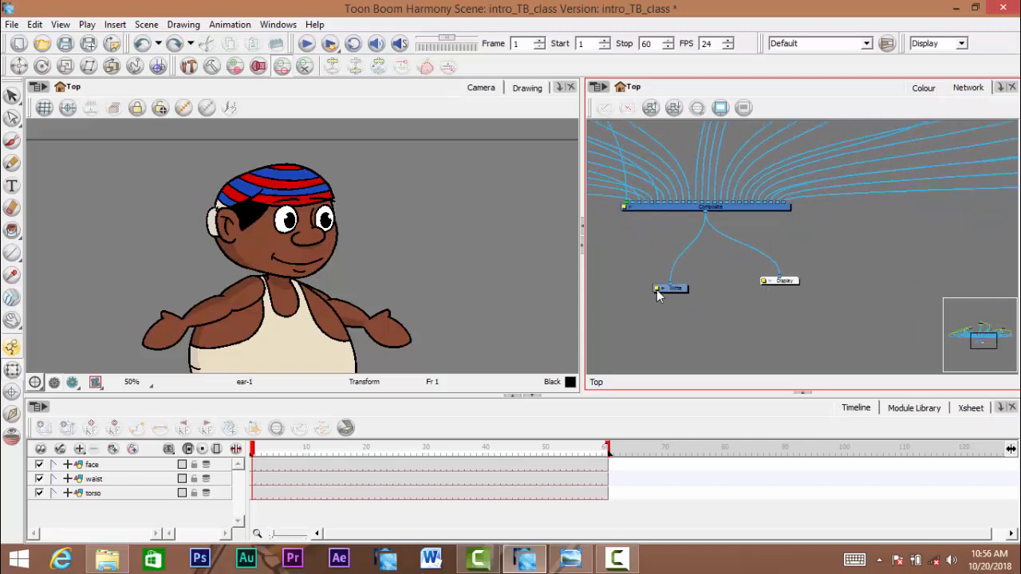
scroll(834, 245, "down", 5)
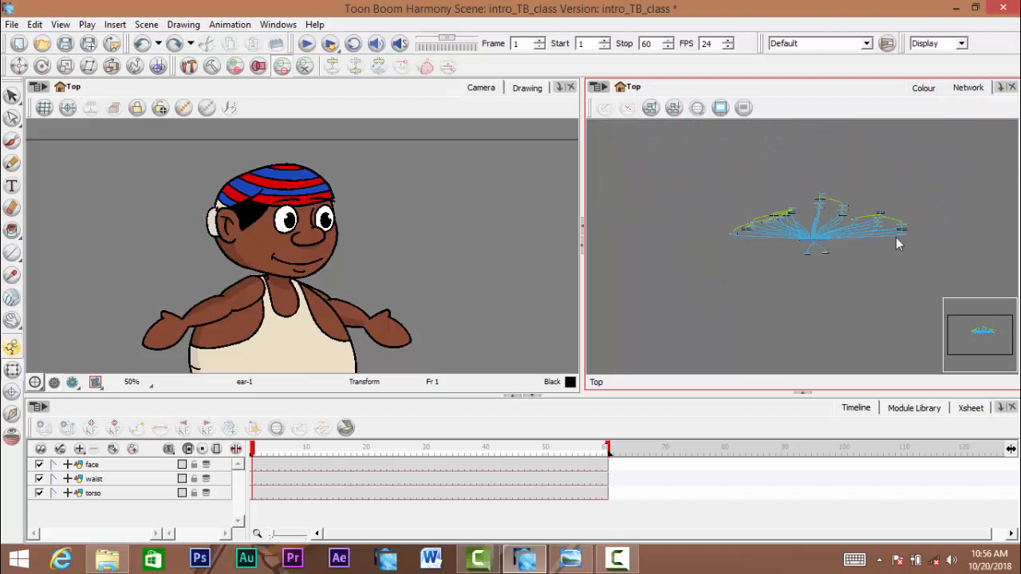
scroll(816, 271, "up", 4)
scroll(752, 285, "down", 2)
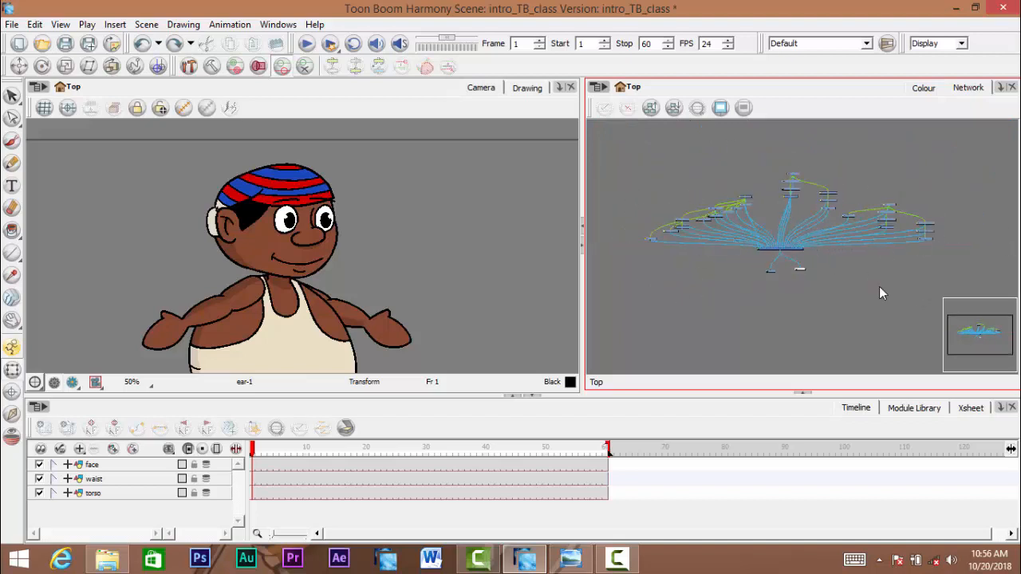
scroll(764, 284, "up", 6)
left_click_drag(845, 184, 861, 216)
left_click_drag(918, 321, 705, 328)
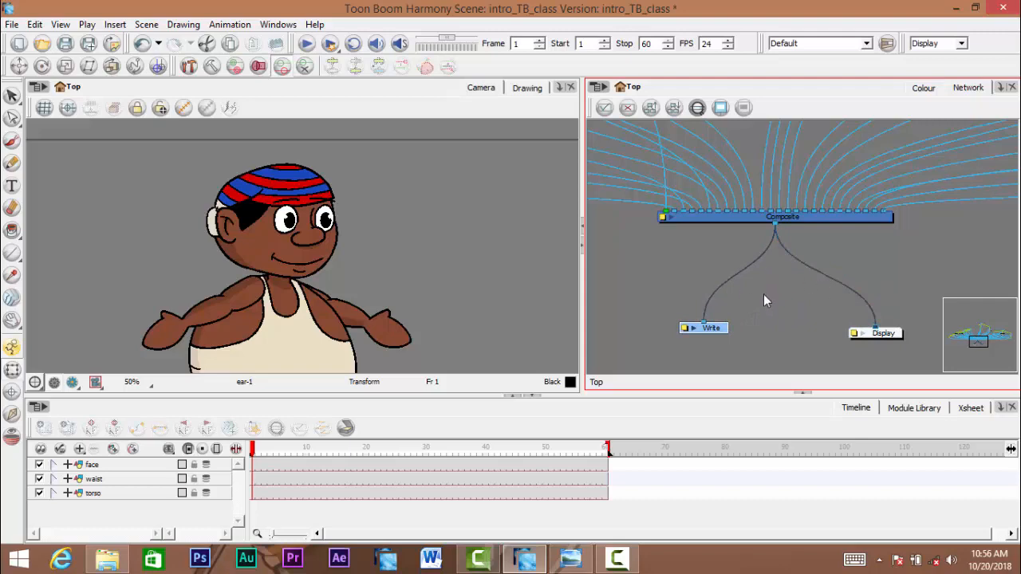
- Examine the links that run from the body-part drawings into the Composite node's input ports, from one end to the other
scroll(766, 294, "down", 6)
left_click_drag(768, 261, 801, 270)
scroll(811, 272, "up", 5)
left_click(815, 276)
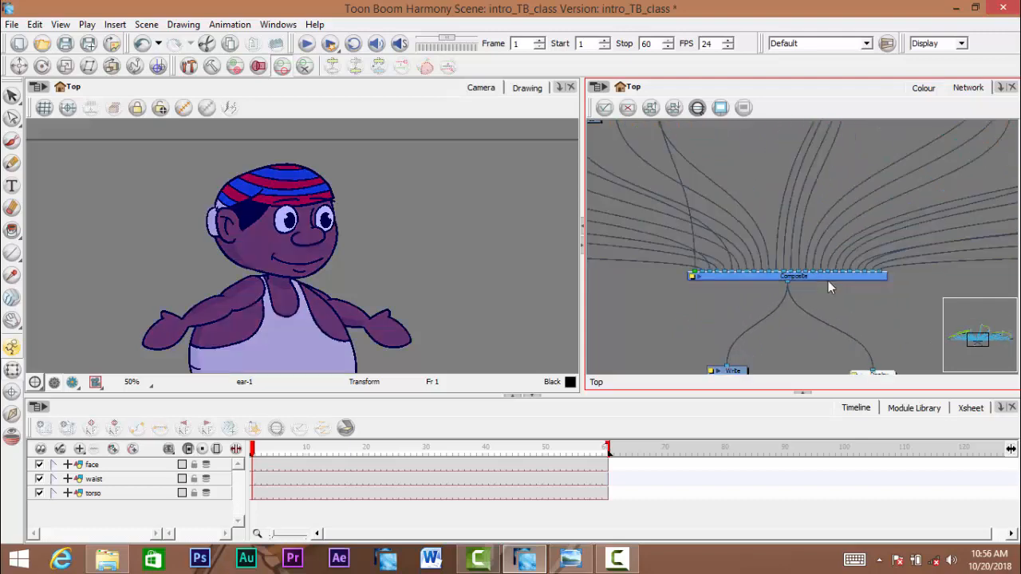
left_click(687, 319)
left_click_drag(687, 312, 948, 271)
scroll(649, 268, "up", 5)
left_click_drag(820, 269, 574, 203)
left_click_drag(865, 212, 592, 199)
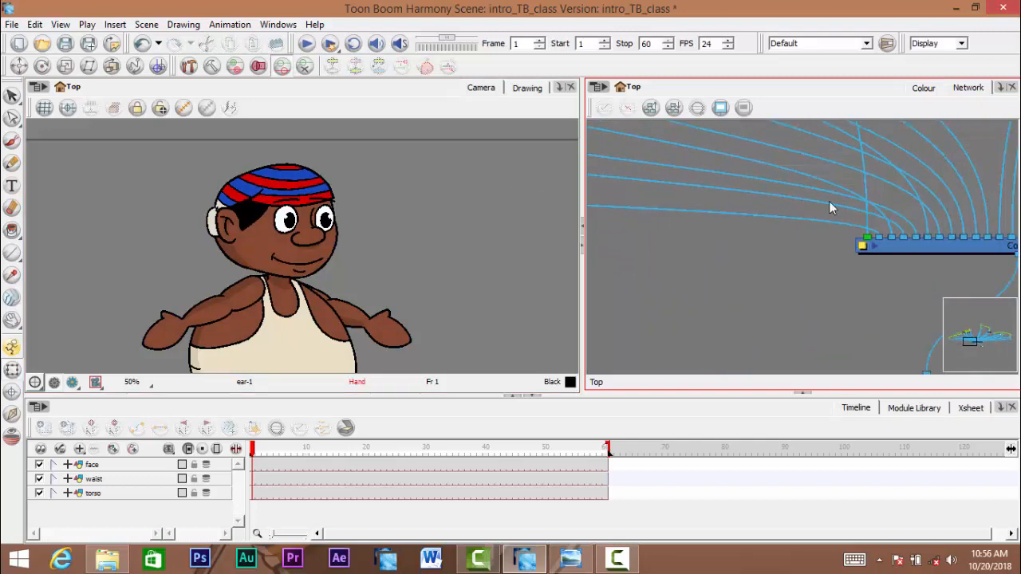
left_click_drag(829, 201, 676, 218)
scroll(735, 254, "up", 2)
scroll(737, 254, "down", 5)
left_click_drag(757, 253, 803, 288)
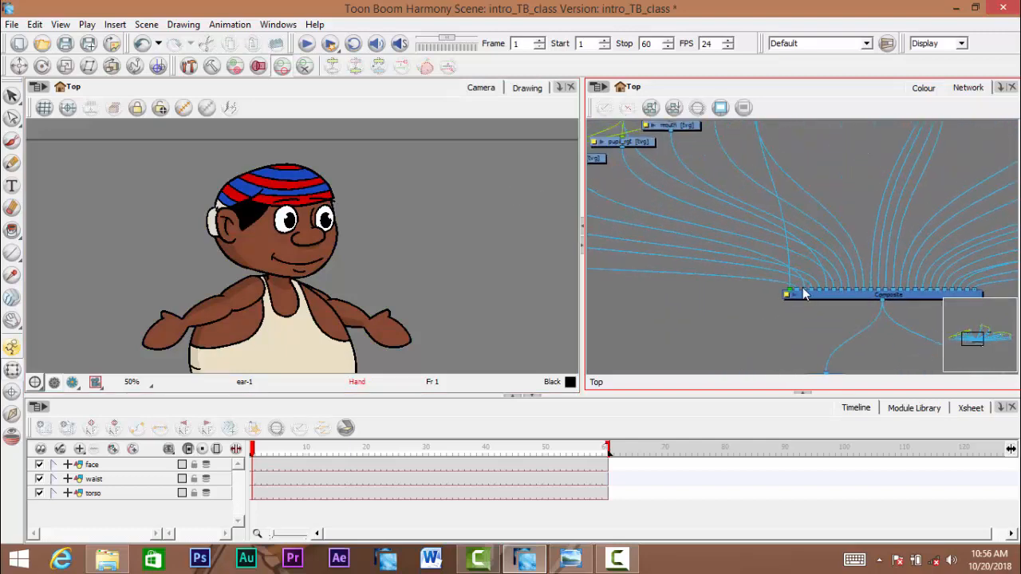
scroll(803, 289, "down", 3)
left_click_drag(875, 266, 758, 247)
scroll(758, 245, "up", 5)
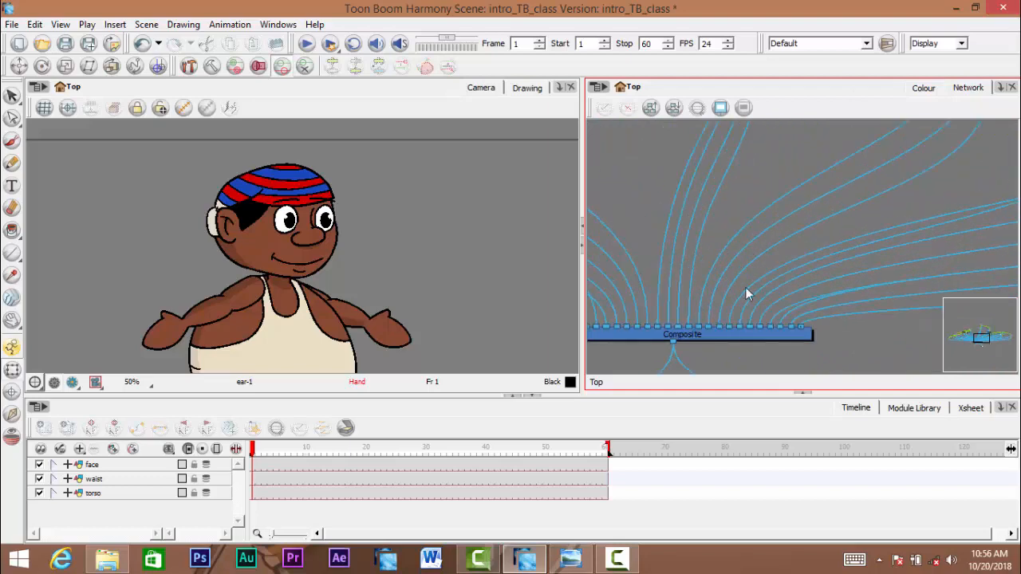
scroll(728, 336, "down", 3)
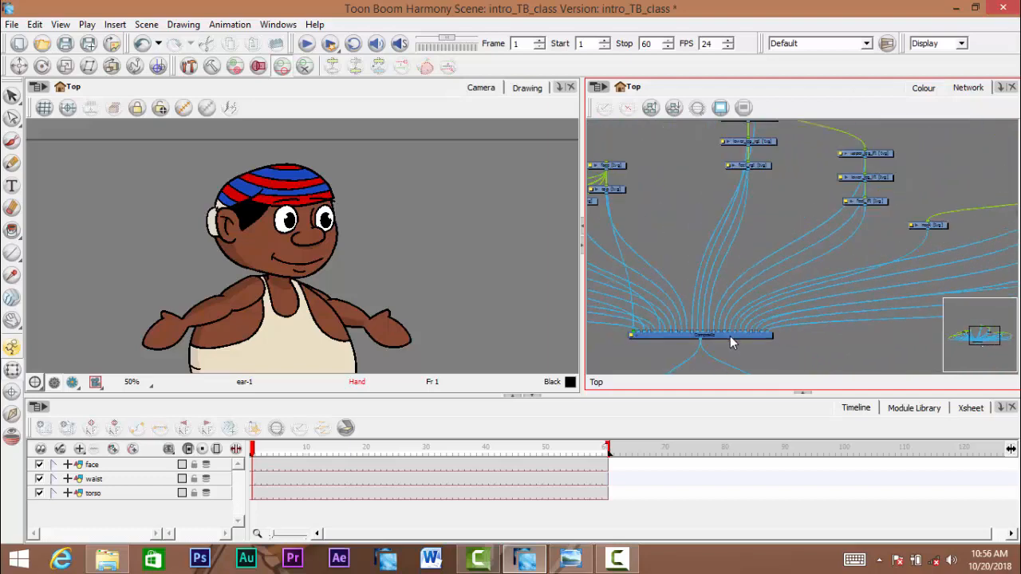
scroll(759, 335, "up", 3)
scroll(763, 328, "down", 2)
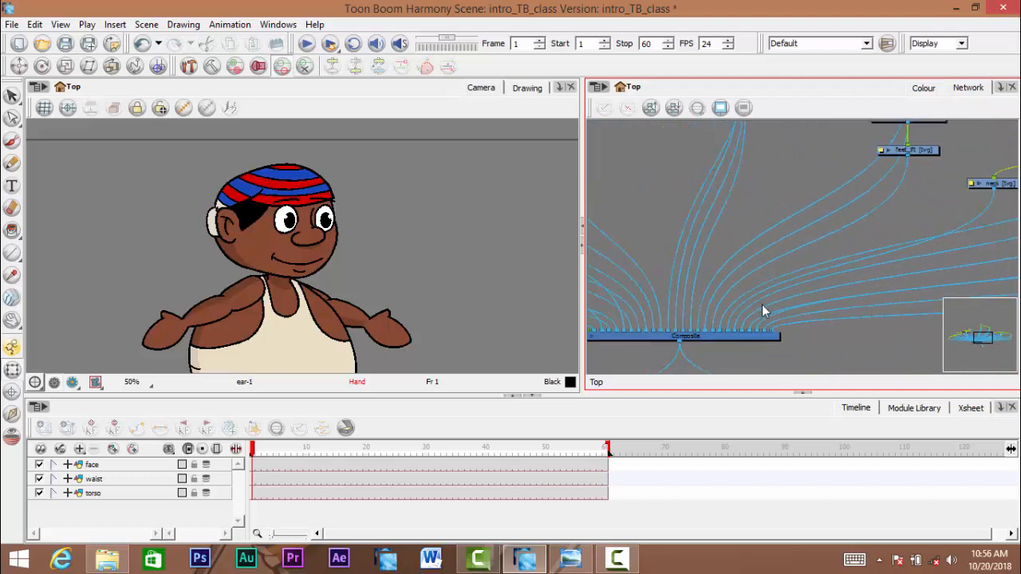
- Move the lower_leg_rgt and right foot nodes to the left, out of line with the upper right leg node, and deselect them
left_click_drag(743, 198, 781, 204)
left_click_drag(840, 182, 779, 185)
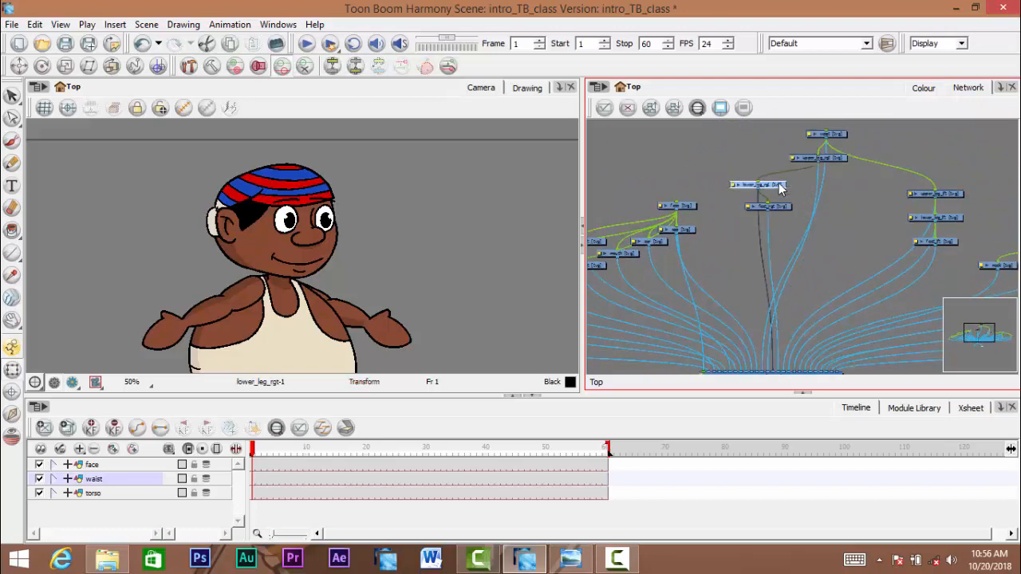
left_click_drag(790, 249, 844, 144)
left_click(707, 278)
- Examine the order of the Composite node's input ports and the character's overlapping neck, shoulder and arm drawings up close
scroll(752, 290, "up", 2)
scroll(752, 291, "up", 2)
left_click_drag(773, 260, 715, 303)
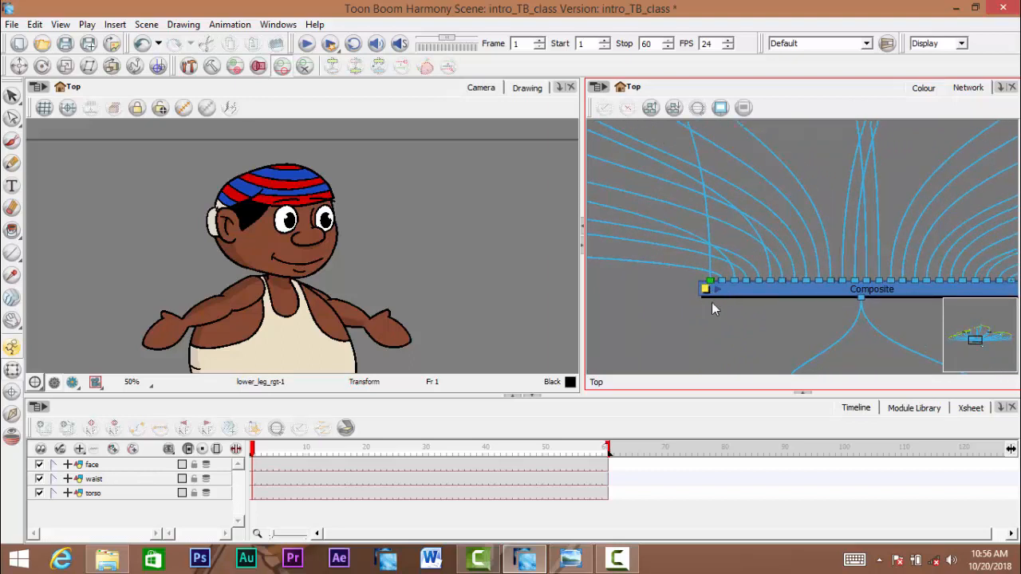
scroll(712, 303, "down", 2)
scroll(706, 315, "up", 3)
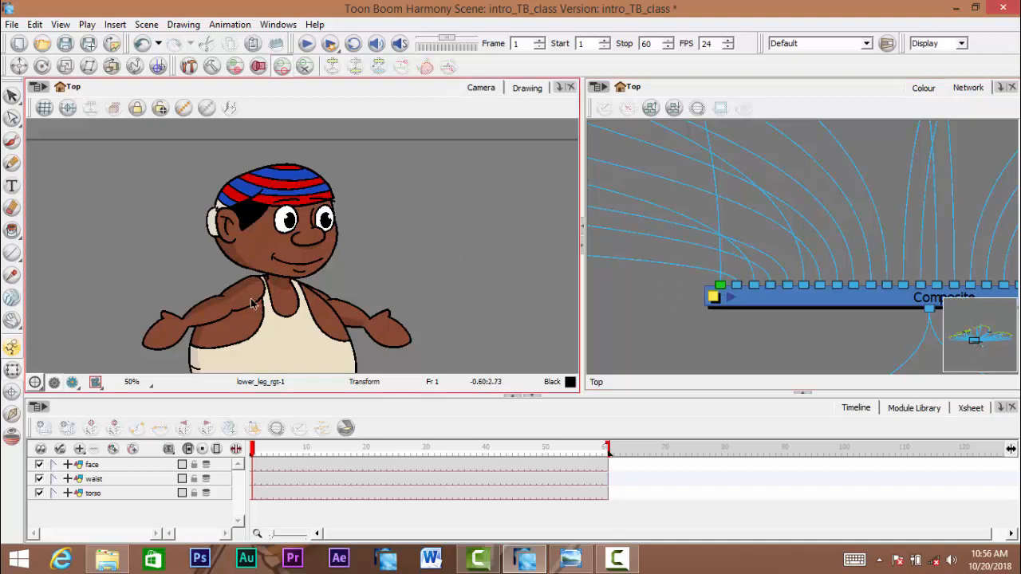
scroll(250, 298, "up", 3)
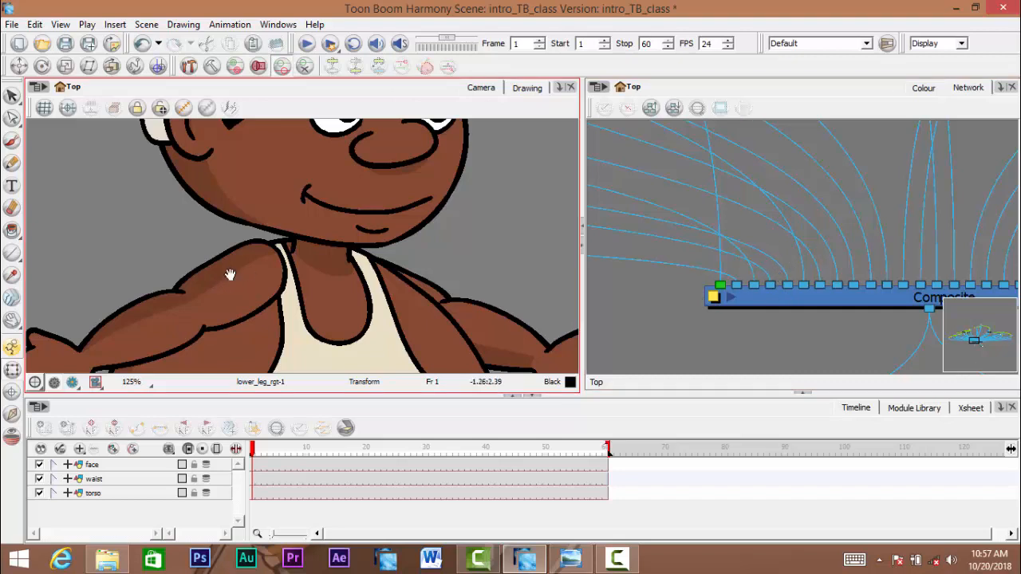
- Try moving the link at the Composite node's fifth input port ahead of the first port, and undo the reordering
left_click_drag(228, 276, 232, 327)
left_click(310, 221)
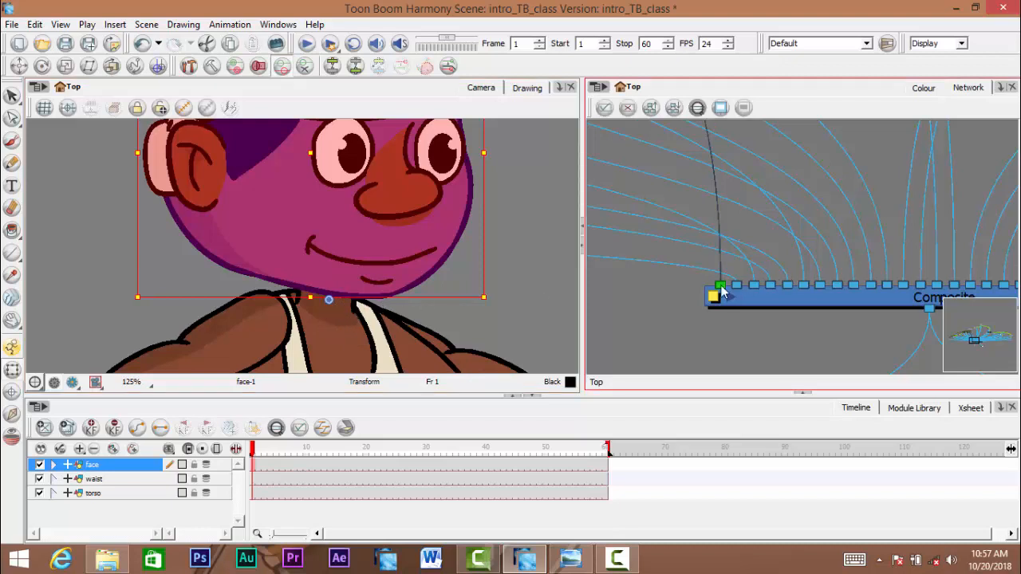
left_click(789, 285)
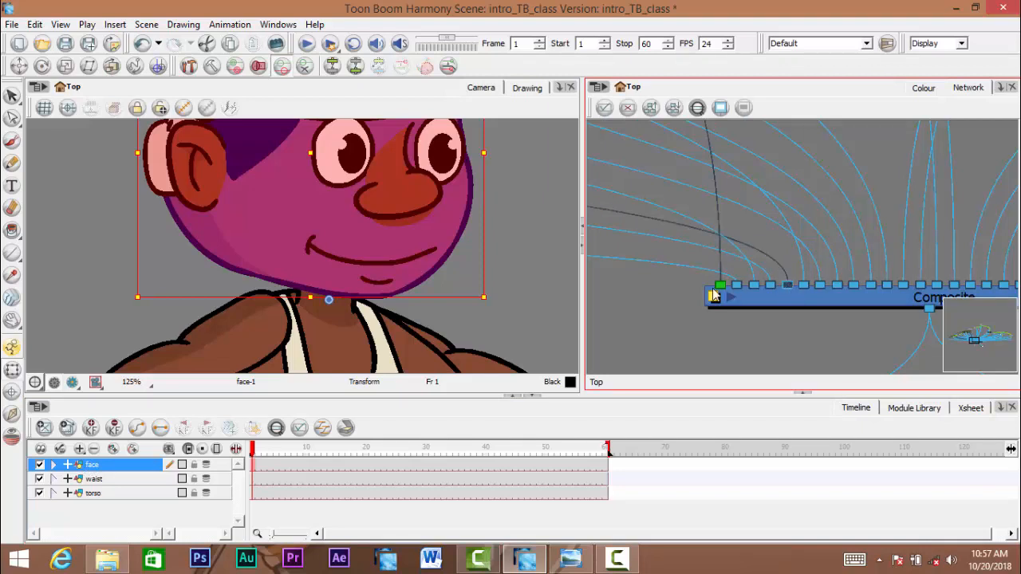
key("Delete")
key("ctrl+z")
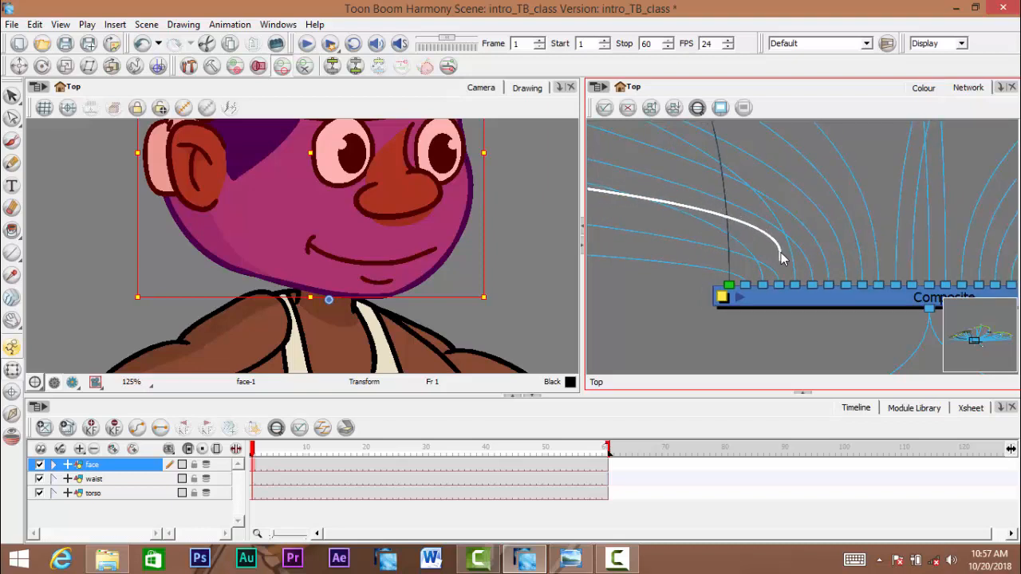
left_click_drag(782, 269, 713, 296)
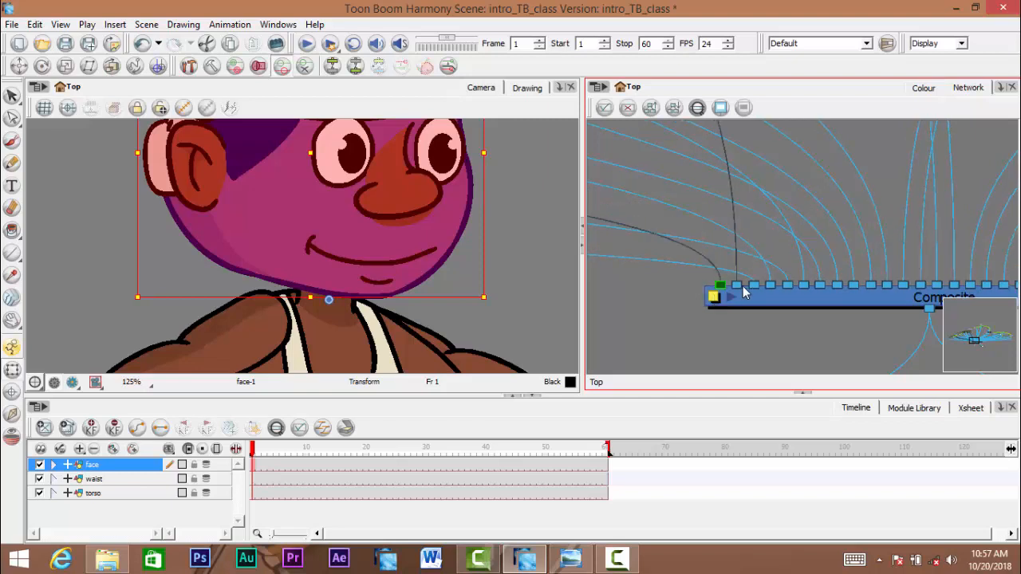
key("ctrl+z")
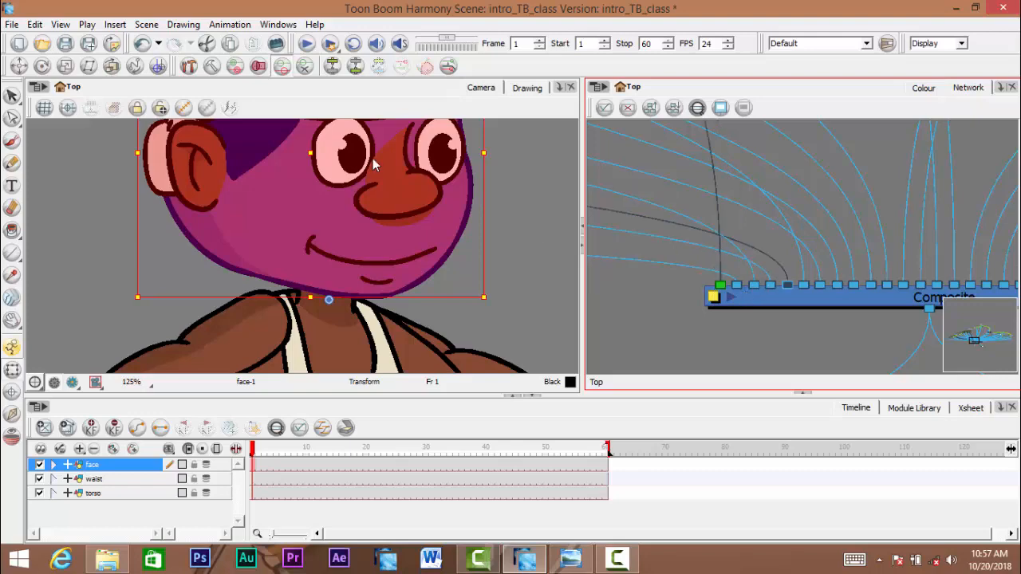
- Clear the selection and review how the whole network's node groups feed into the Composite, Write and Display nodes
left_click(663, 311)
scroll(680, 293, "down", 6)
left_click_drag(803, 252, 820, 259)
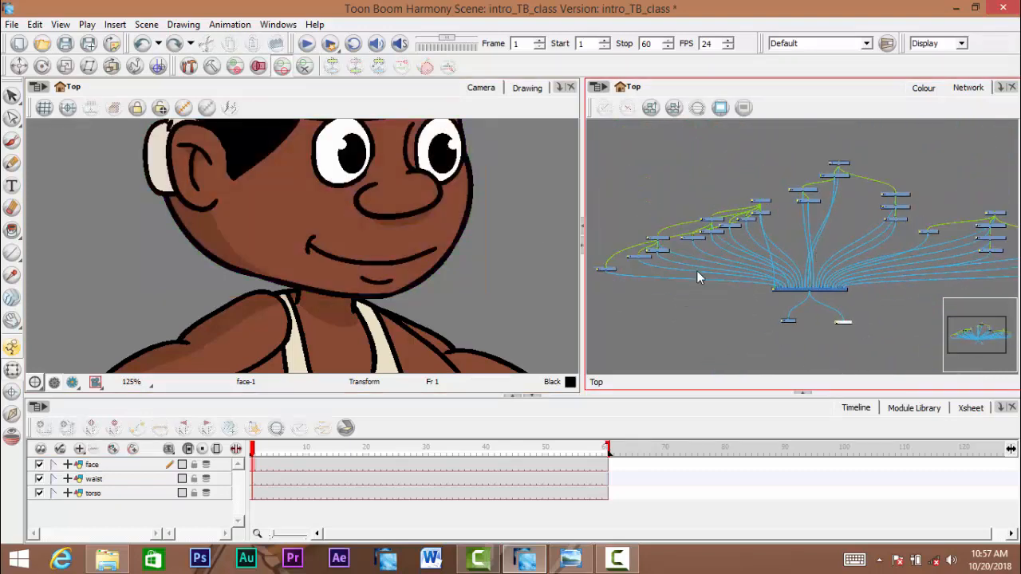
scroll(697, 270, "up", 2)
left_click_drag(684, 257, 759, 265)
scroll(714, 284, "up", 2)
scroll(726, 272, "down", 2)
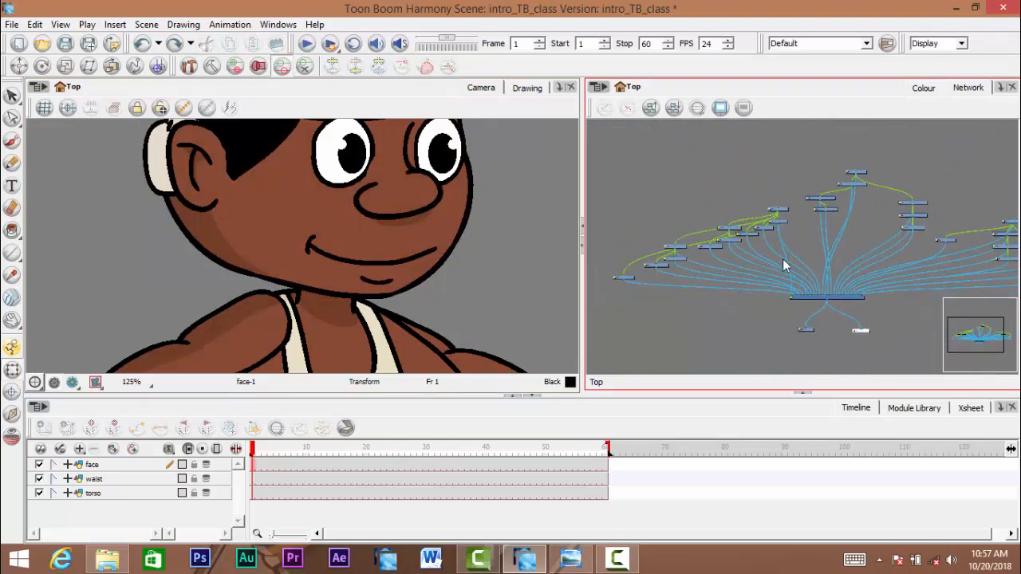
left_click_drag(846, 244, 795, 206)
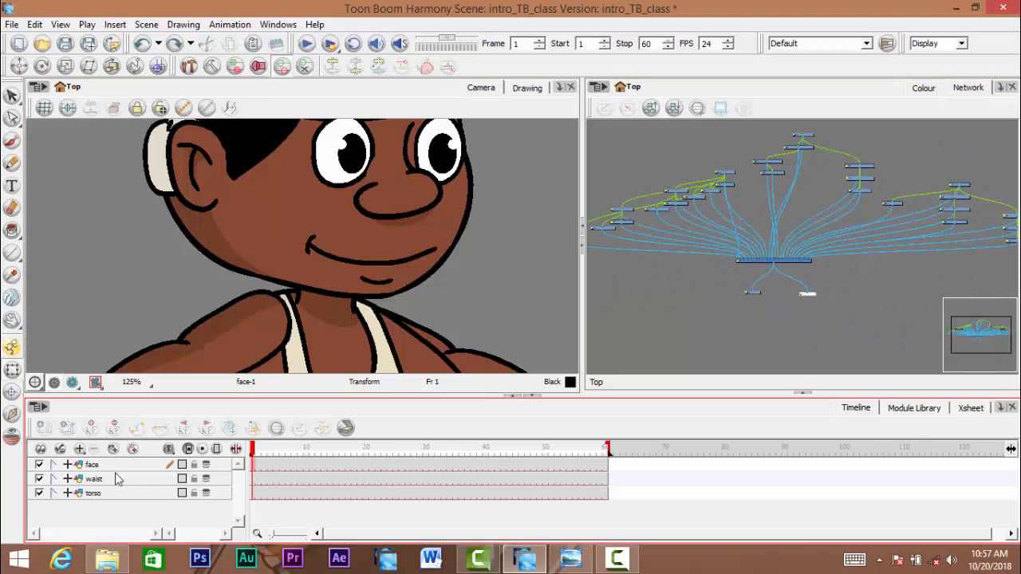
- Select the face node at the head of its node group and save the scene
scroll(725, 189, "up", 3)
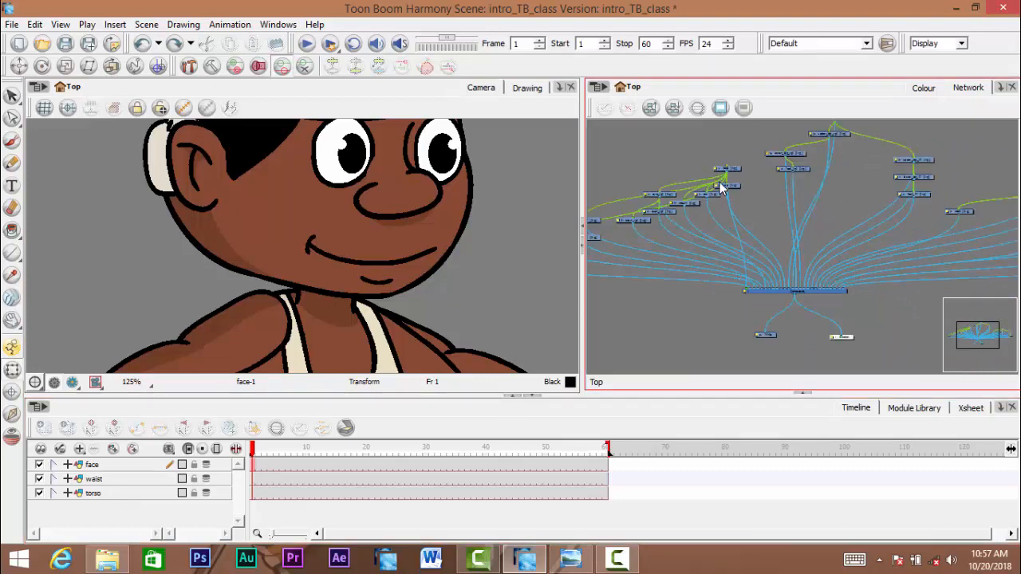
scroll(751, 220, "up", 4)
left_click(704, 152)
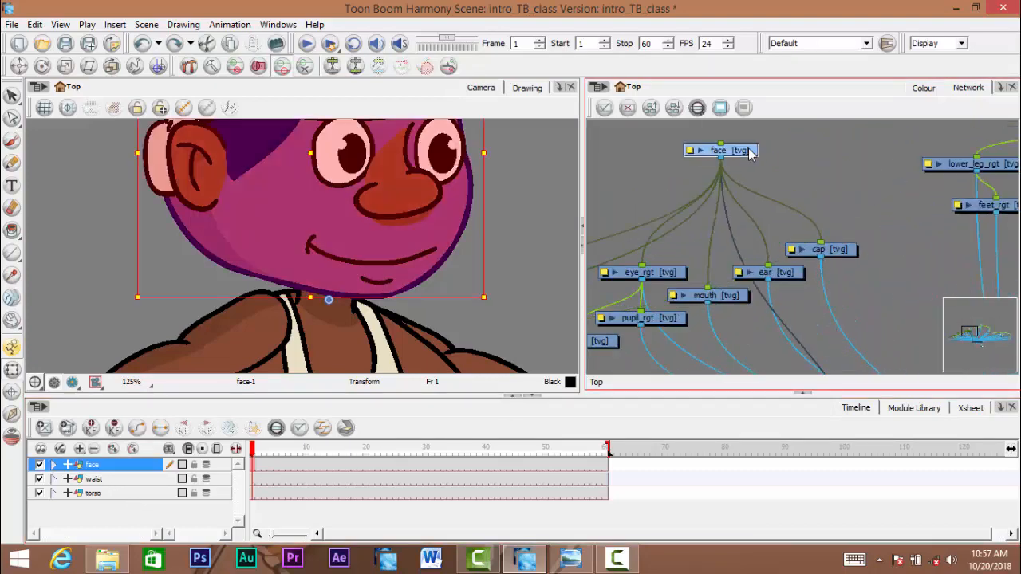
left_click_drag(842, 203, 863, 189)
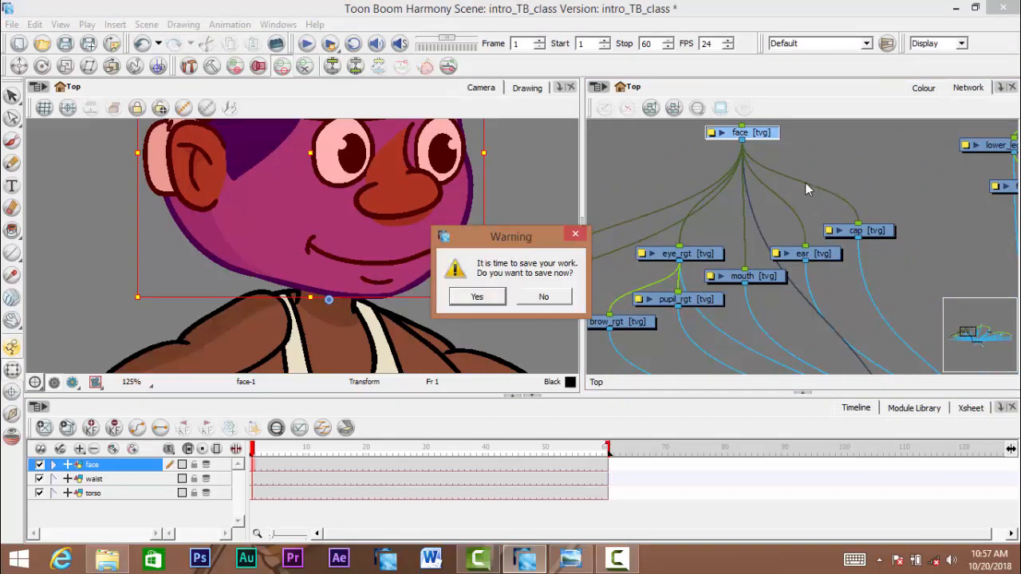
left_click(475, 297)
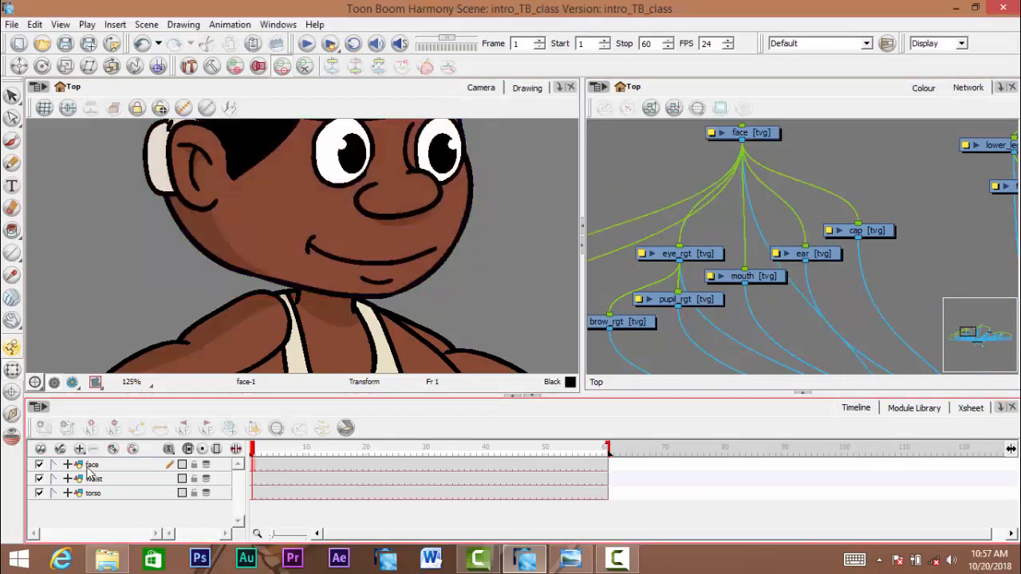
- Disconnect the cap node from the face node and spread the two nodes slightly apart
left_click_drag(92, 469, 99, 478)
key("ctrl+z")
left_click_drag(851, 187, 849, 213)
left_click_drag(857, 249, 842, 165)
scroll(777, 182, "up", 2)
left_click_drag(768, 183, 760, 157)
left_click_drag(846, 233, 808, 230)
left_click(837, 276)
left_click_drag(824, 271, 852, 276)
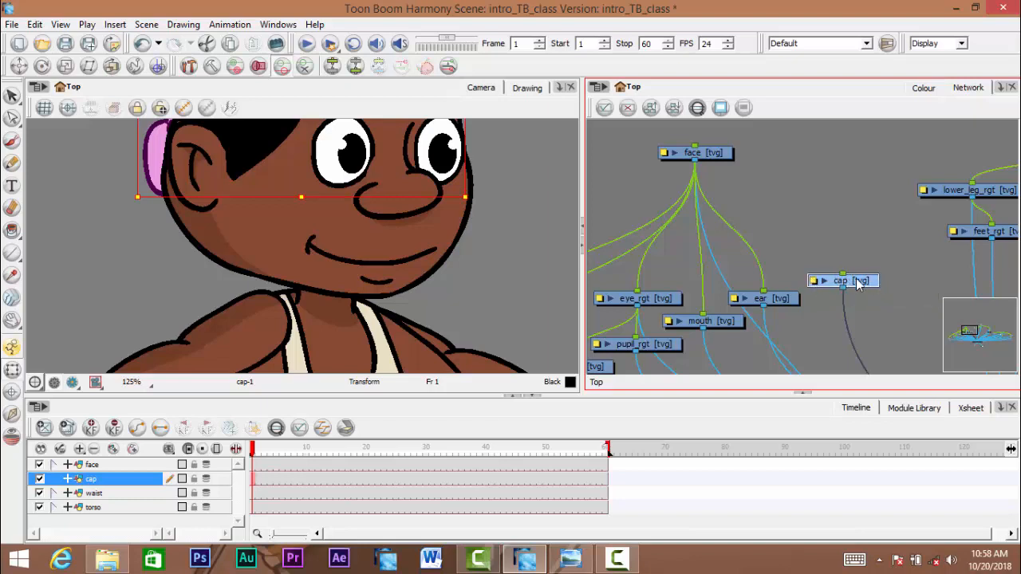
- Link the cap node back to the face node's output, and undo the latest changes to these nodes
left_click_drag(842, 276, 725, 156)
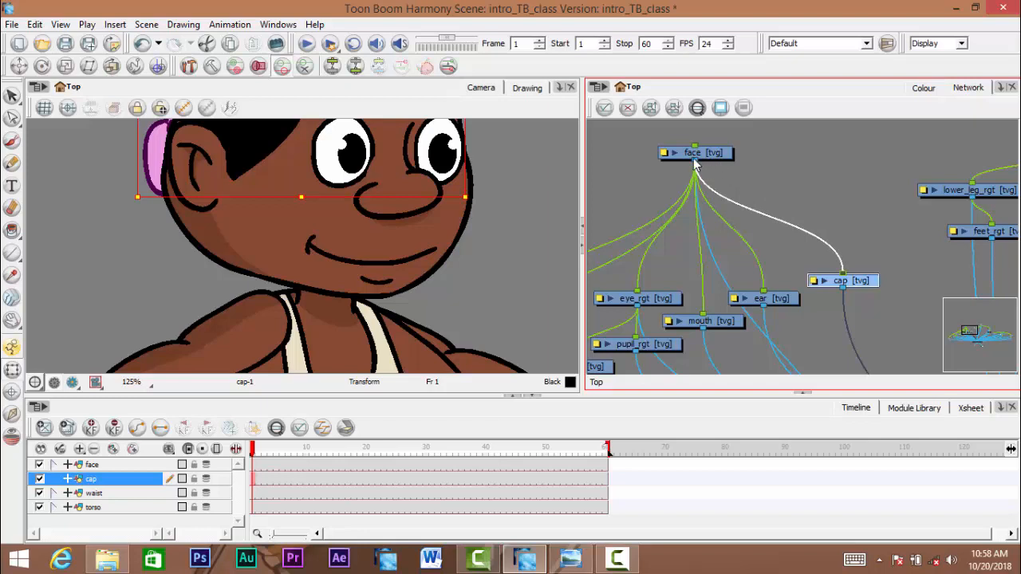
left_click_drag(696, 163, 695, 161)
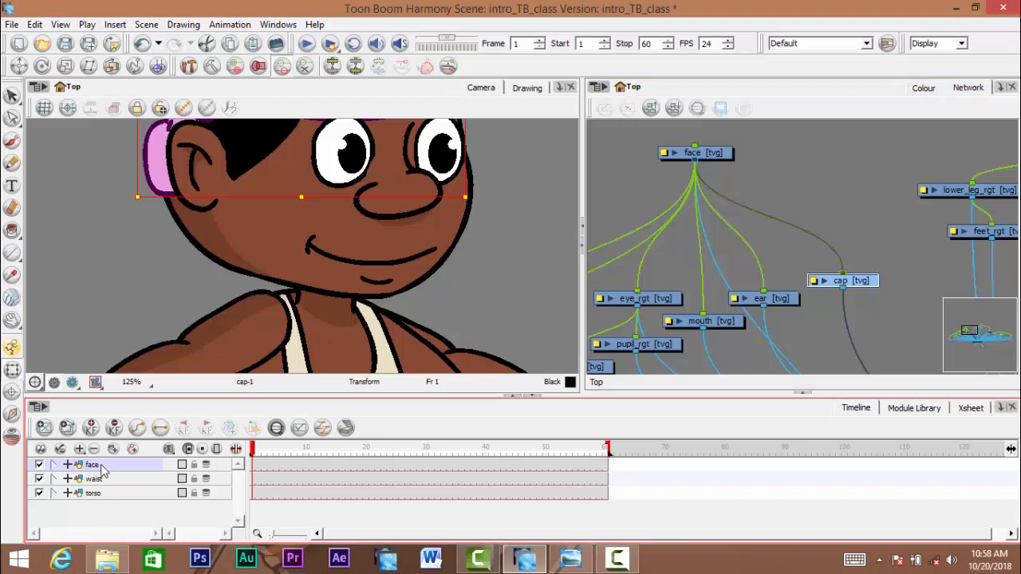
left_click_drag(839, 256, 836, 256)
key("ctrl+z")
key("ctrl+z")
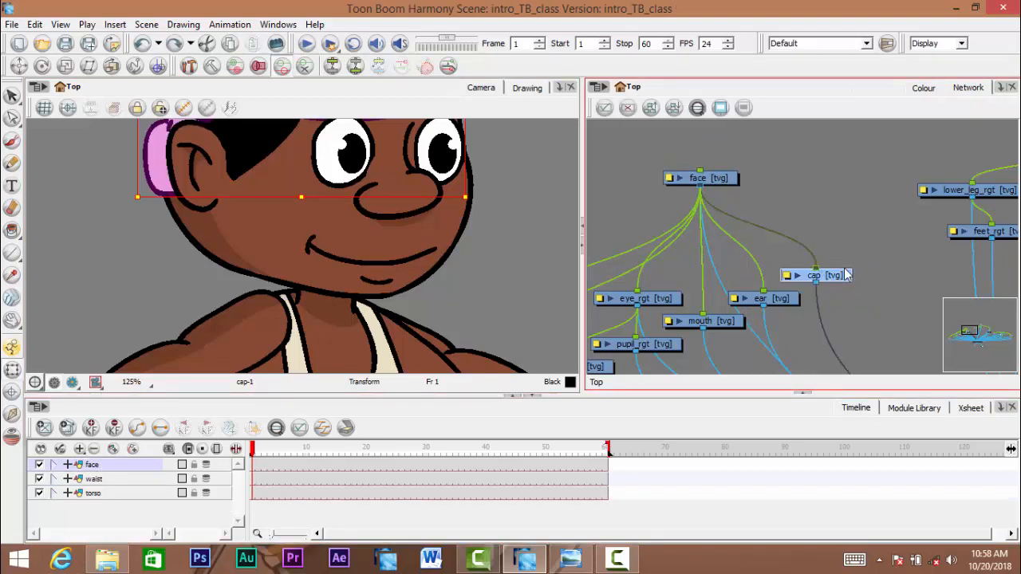
- Try unlinking the cap node from the face node once more, restore the link and clear the selection
left_click_drag(814, 271, 815, 229)
left_click_drag(825, 155, 693, 180)
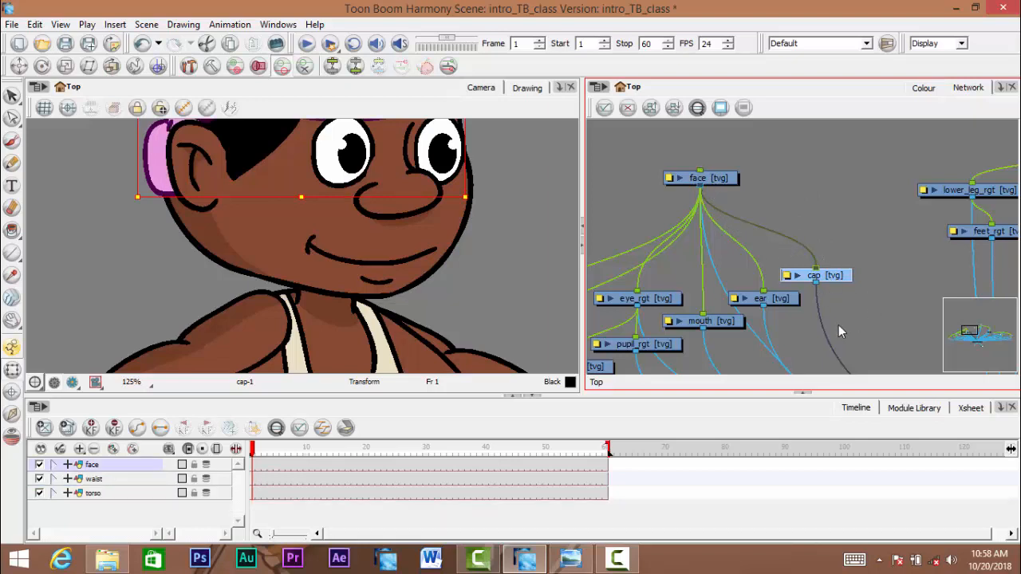
key("ctrl+z")
key("ctrl+shift+z")
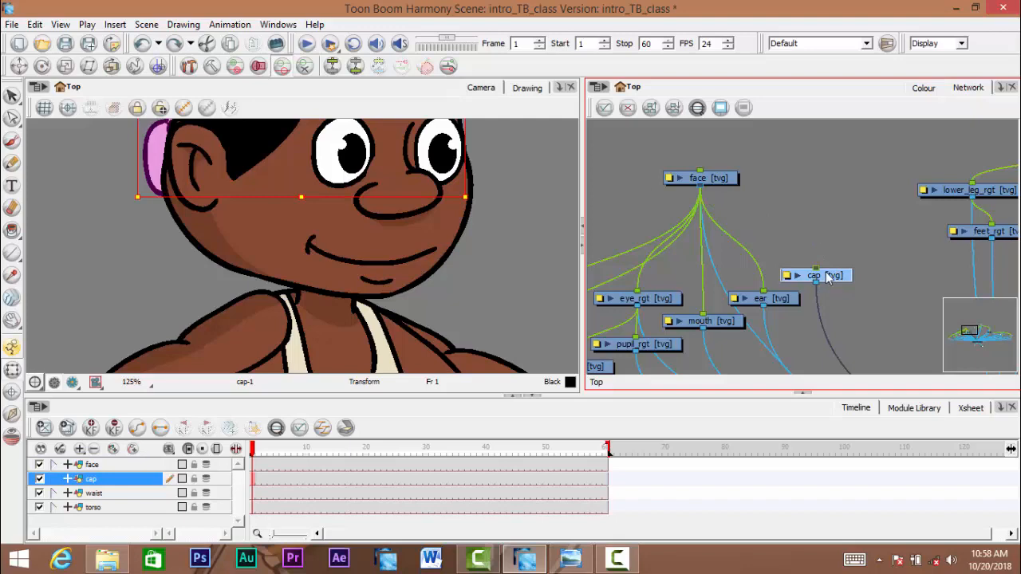
scroll(777, 219, "down", 4)
scroll(791, 236, "down", 2)
left_click(813, 224)
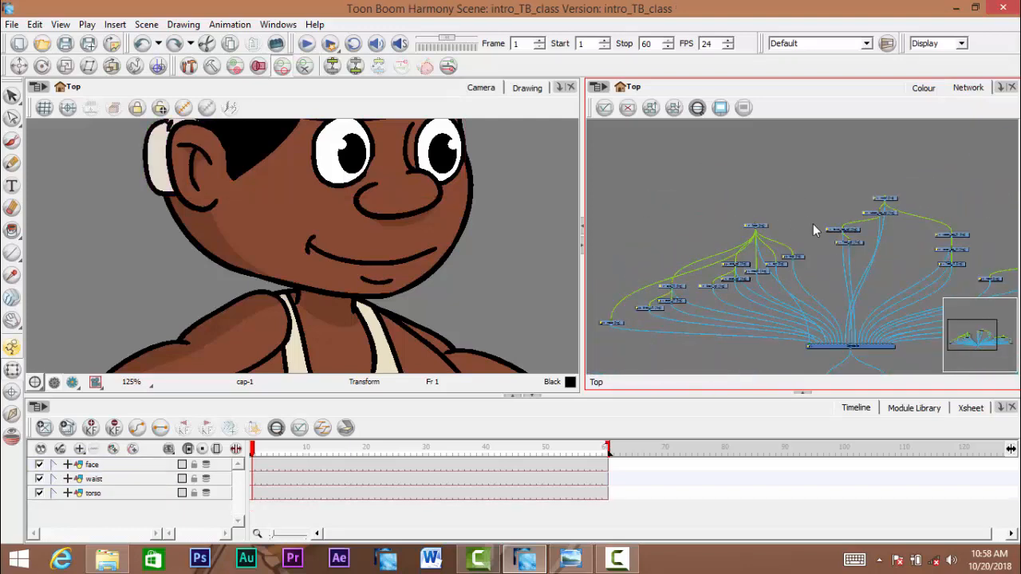
- Move the face node up and to the left above its child nodes
scroll(883, 230, "up", 4)
scroll(884, 231, "down", 3)
left_click_drag(787, 221, 842, 162)
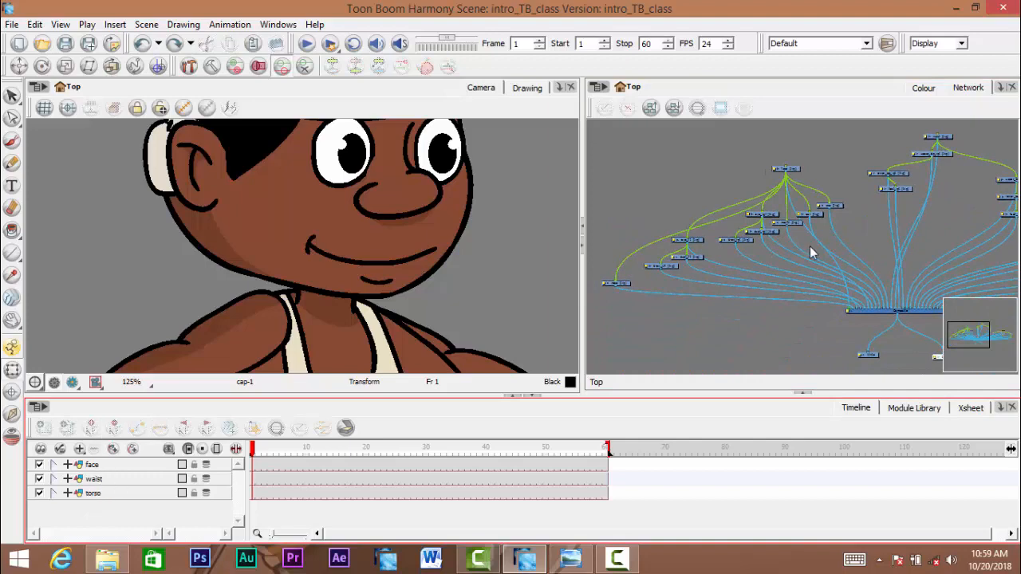
scroll(791, 170, "up", 5)
left_click_drag(807, 177, 742, 153)
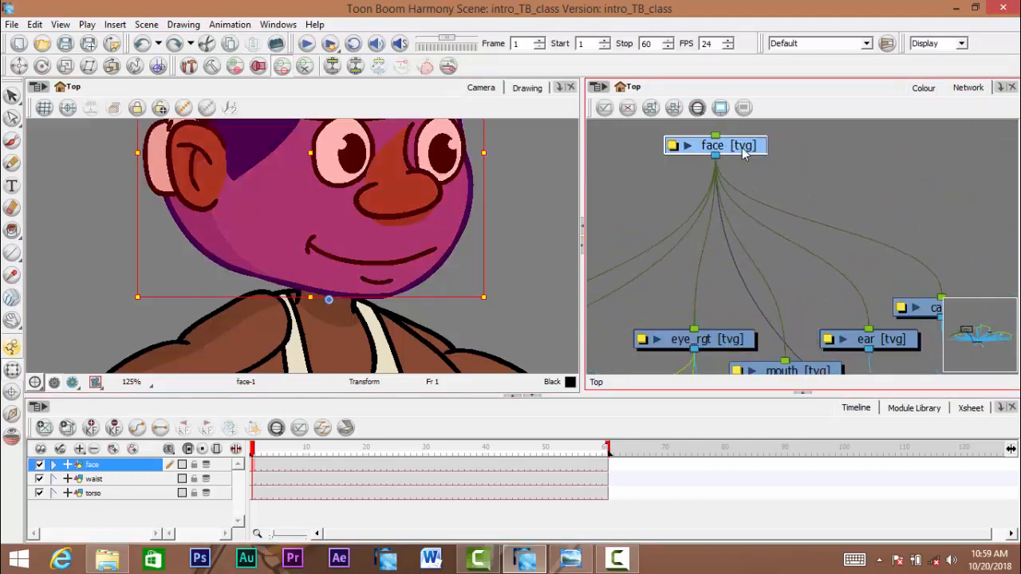
- Check the eye, brow, pupil and nose nodes below the face node, and move the face node farther up and left
left_click_drag(799, 133, 800, 103)
scroll(800, 242, "down", 3)
left_click_drag(762, 247, 838, 219)
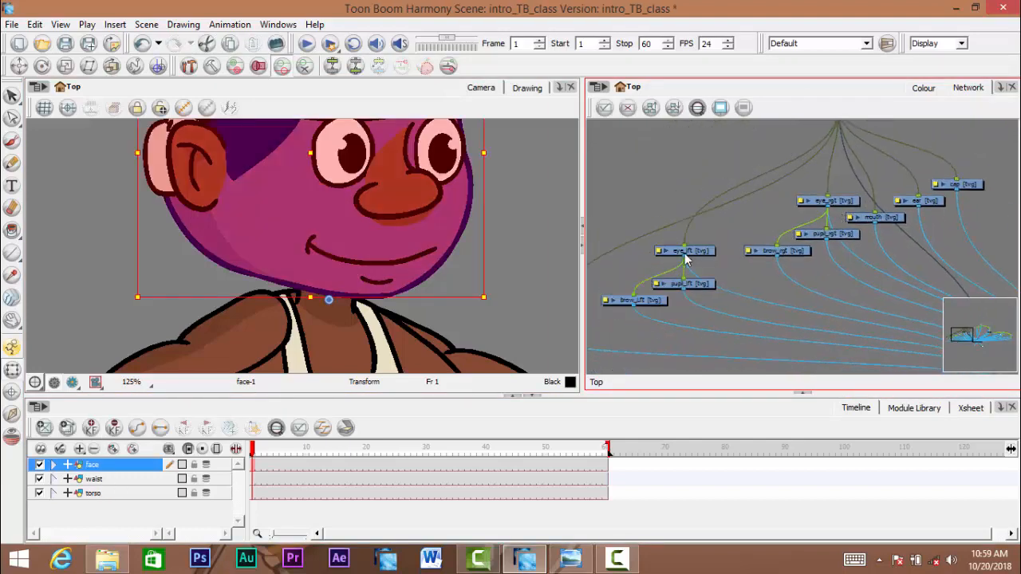
left_click_drag(684, 252, 789, 238)
left_click_drag(661, 316, 610, 340)
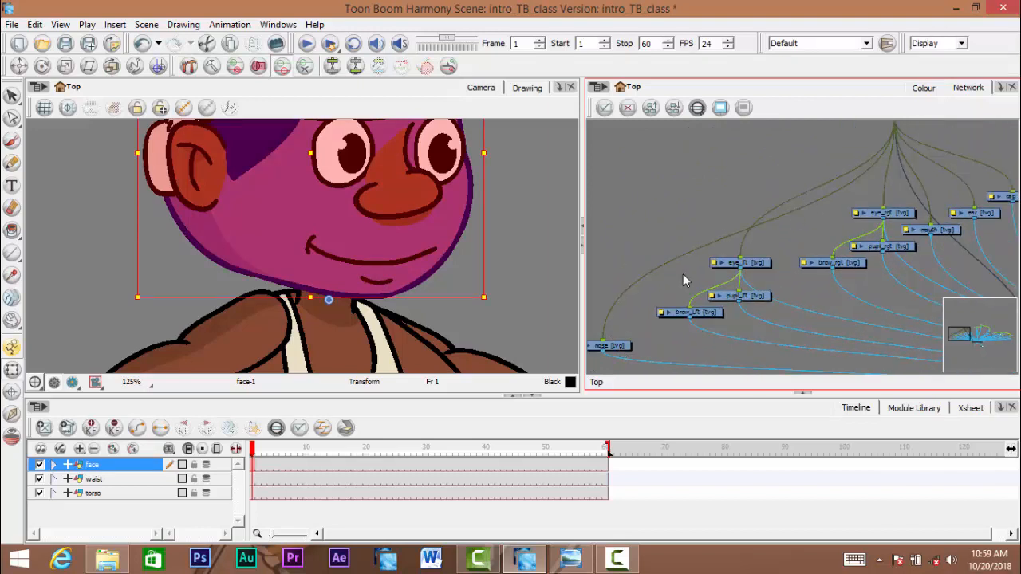
left_click_drag(822, 267, 705, 321)
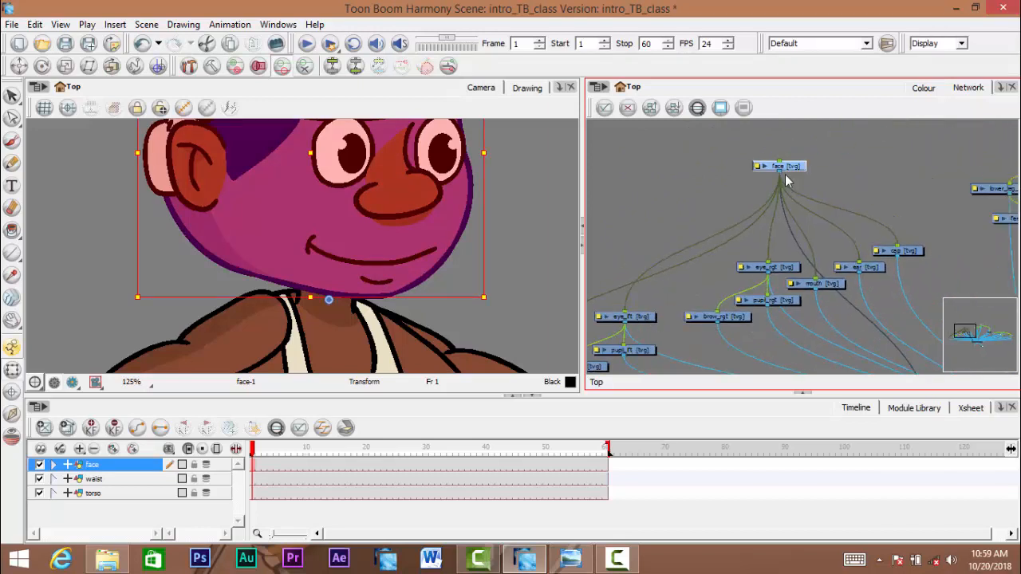
left_click_drag(797, 165, 769, 153)
scroll(752, 169, "up", 3)
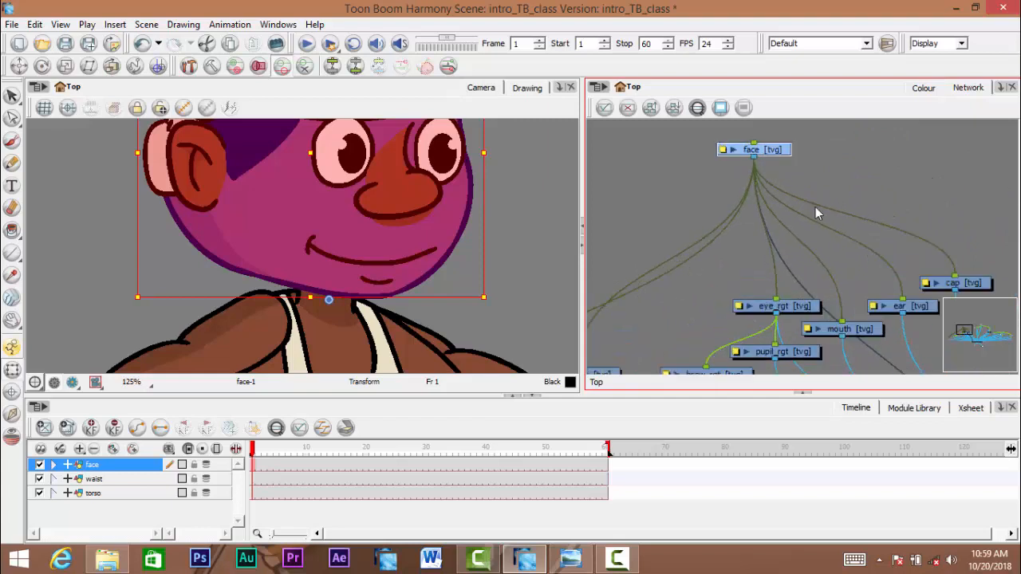
- Expand the face layer in the timeline and look through its child layers from nose to cap
scroll(780, 196, "down", 3)
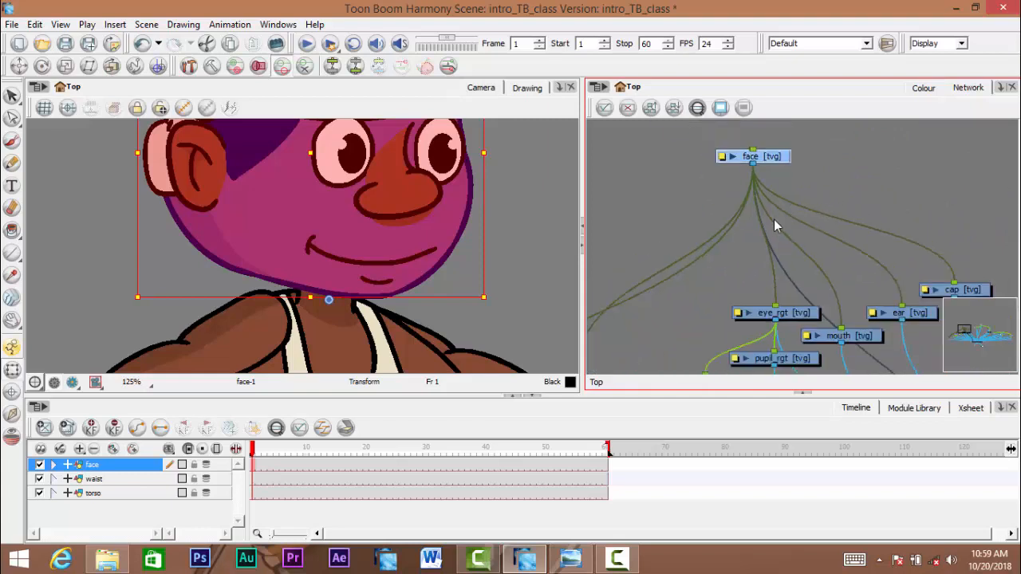
left_click(53, 464)
left_click_drag(238, 482, 239, 476)
left_click(230, 481)
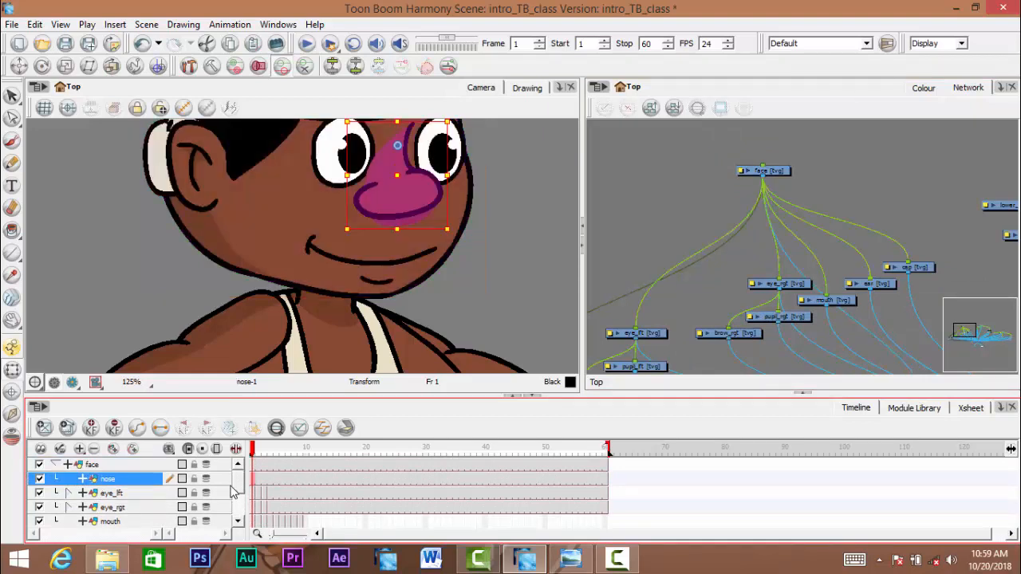
scroll(238, 490, "down", 2)
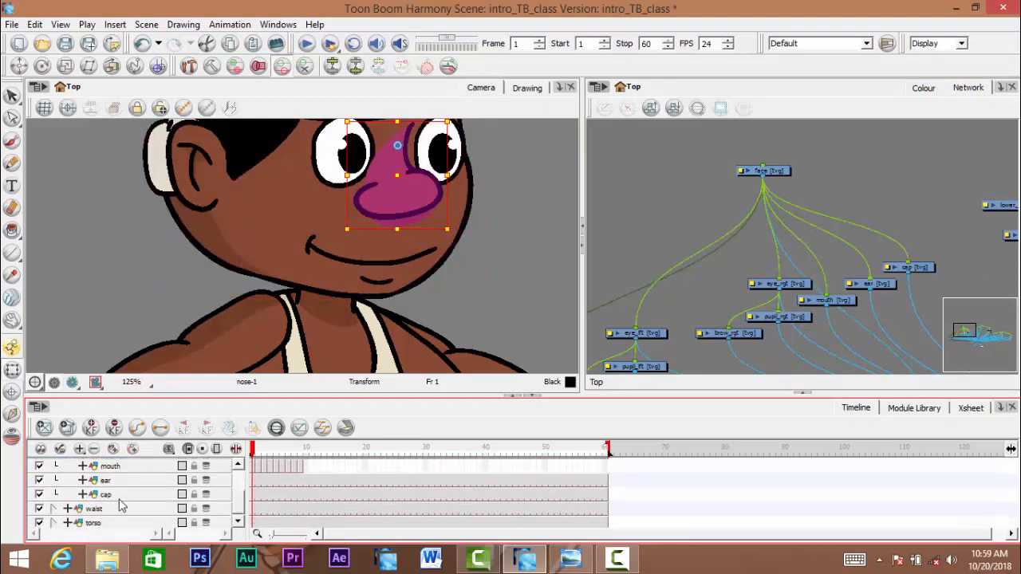
- Spread the eye_lft, pupil_lft and brow_Lft nodes apart, with the pupil to the right and the brow to the left
left_click_drag(610, 365, 781, 228)
scroll(766, 241, "up", 3)
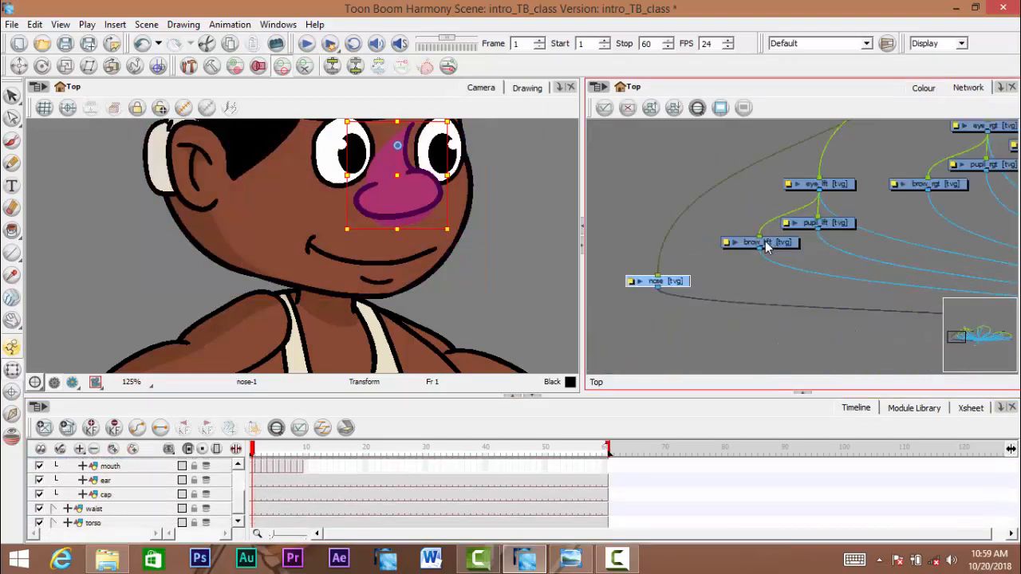
left_click_drag(933, 181, 856, 238)
left_click(856, 238)
left_click_drag(773, 223, 728, 186)
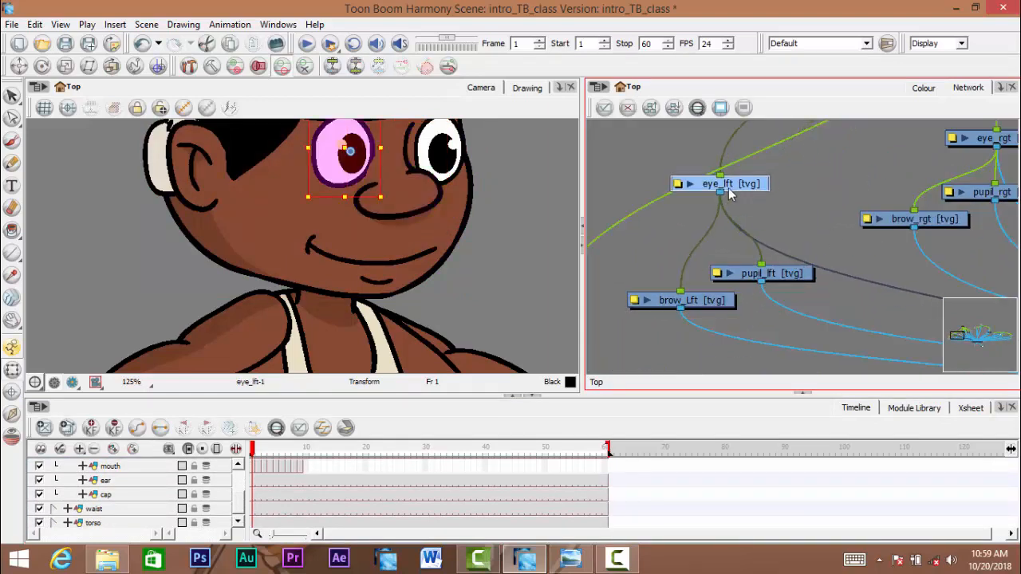
left_click_drag(768, 276, 823, 293)
left_click_drag(720, 301, 658, 295)
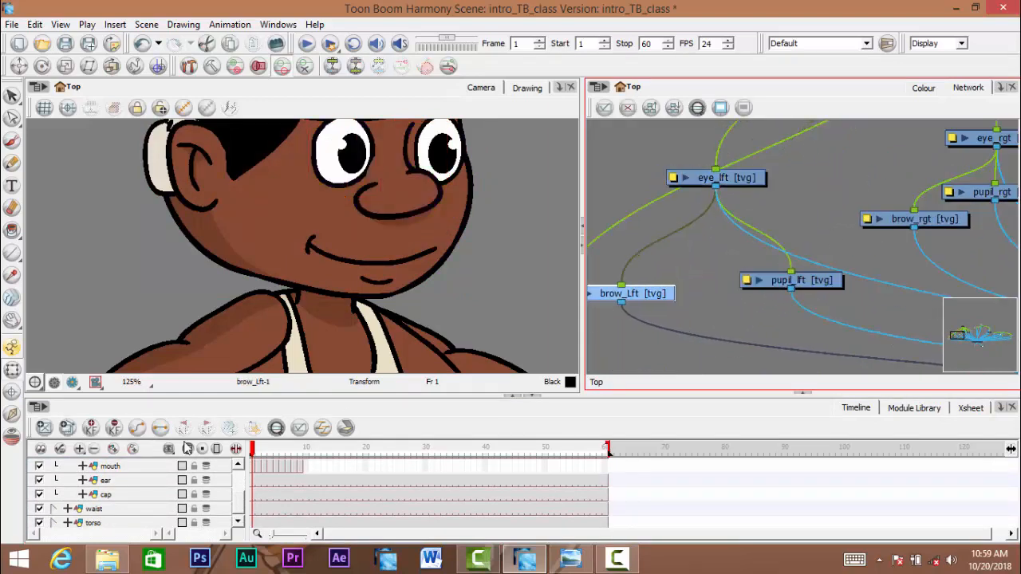
- Shift eye_lft and brow_Lft to the right, place pupil_lft directly below eye_lft, and select the eye_lft node
left_click_drag(240, 507, 243, 492)
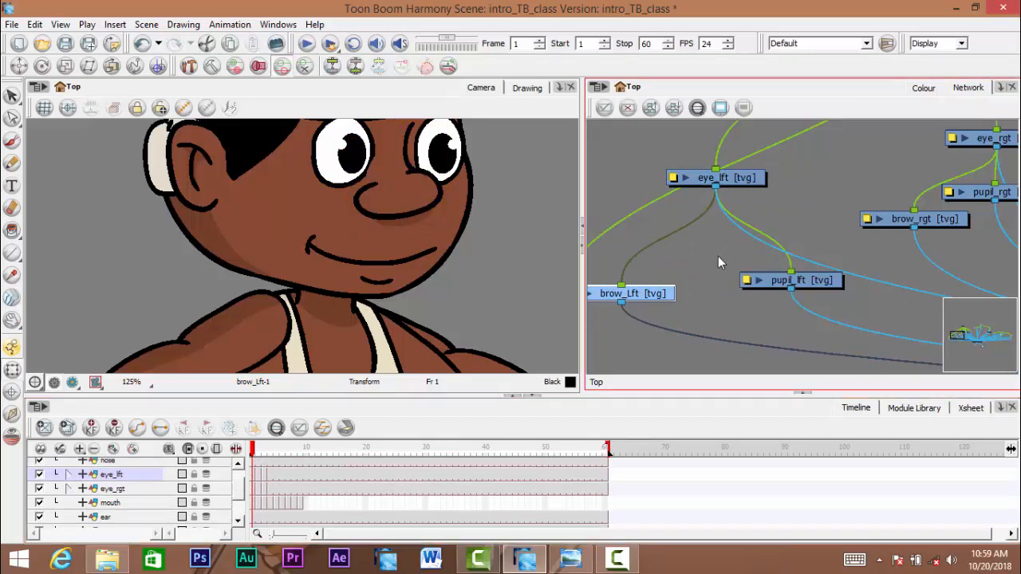
left_click_drag(741, 208, 851, 190)
left_click_drag(712, 293, 779, 276)
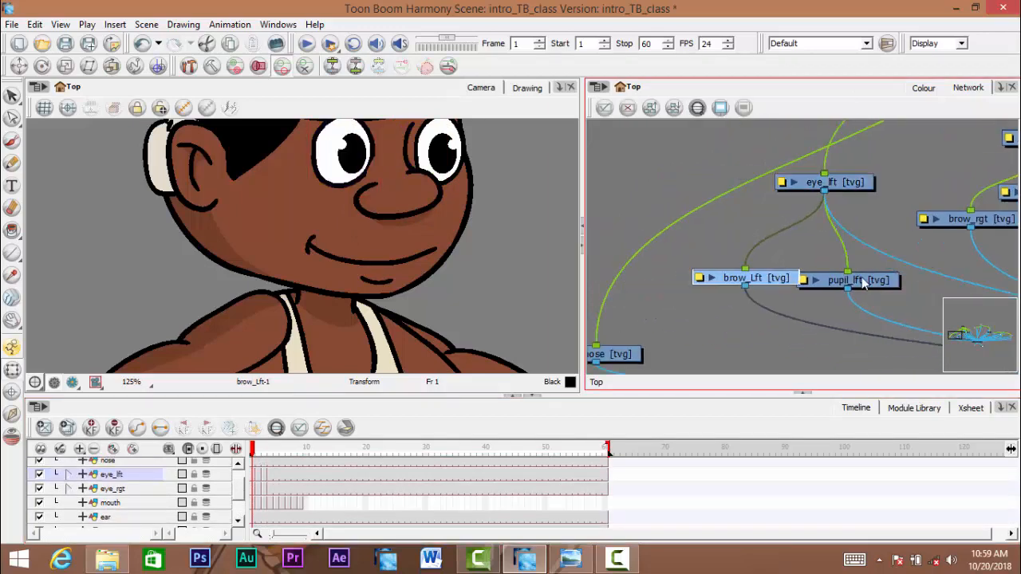
left_click_drag(859, 280, 838, 288)
left_click_drag(836, 233, 789, 299)
left_click_drag(816, 267, 774, 252)
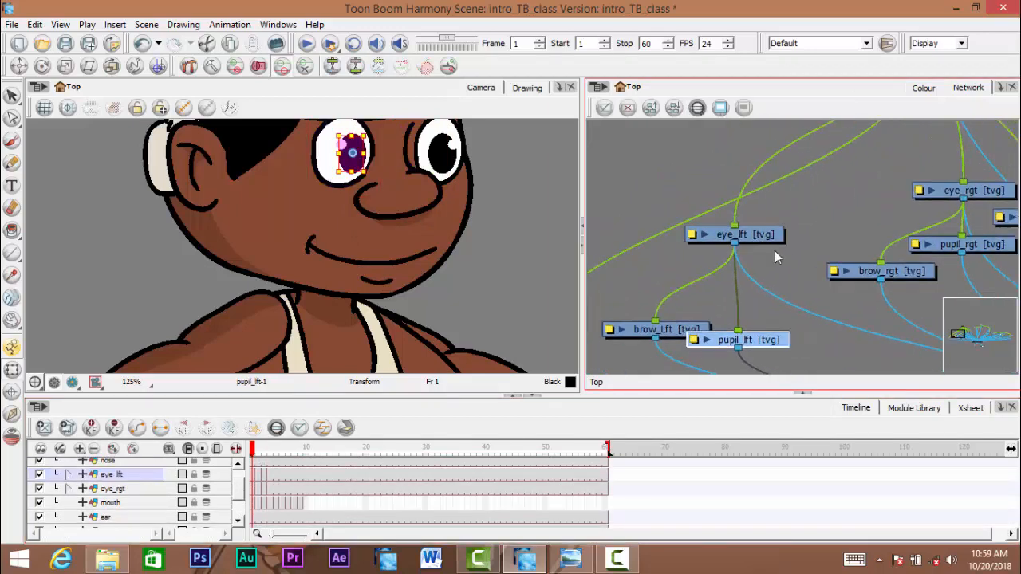
scroll(775, 252, "down", 3)
scroll(741, 245, "up", 1)
left_click(781, 244)
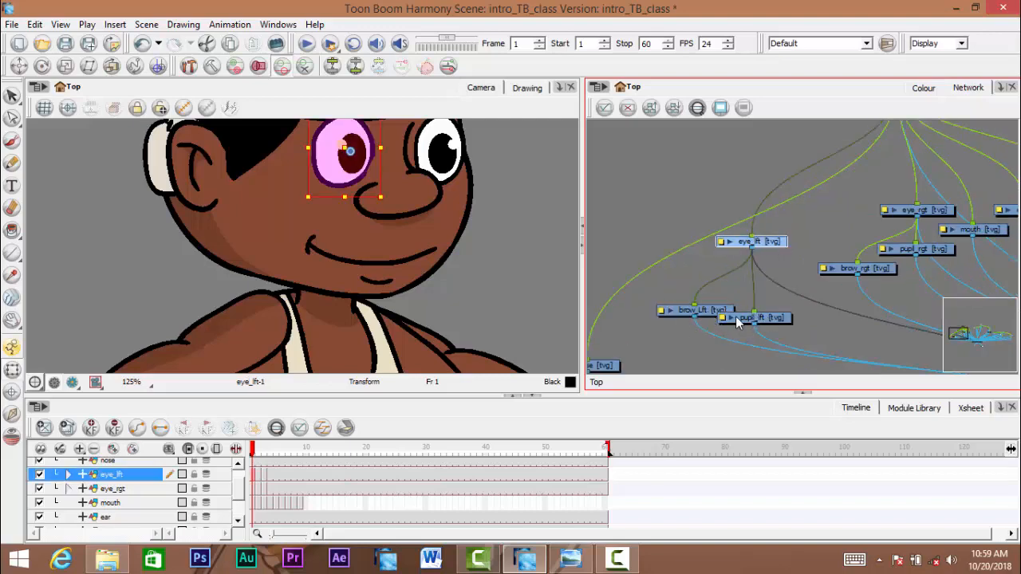
- Examine the links from the face node down to eye_lft, brow_Lft and pupil_lft, leaving no node selected
left_click_drag(769, 265, 719, 291)
left_click_drag(687, 371, 692, 280)
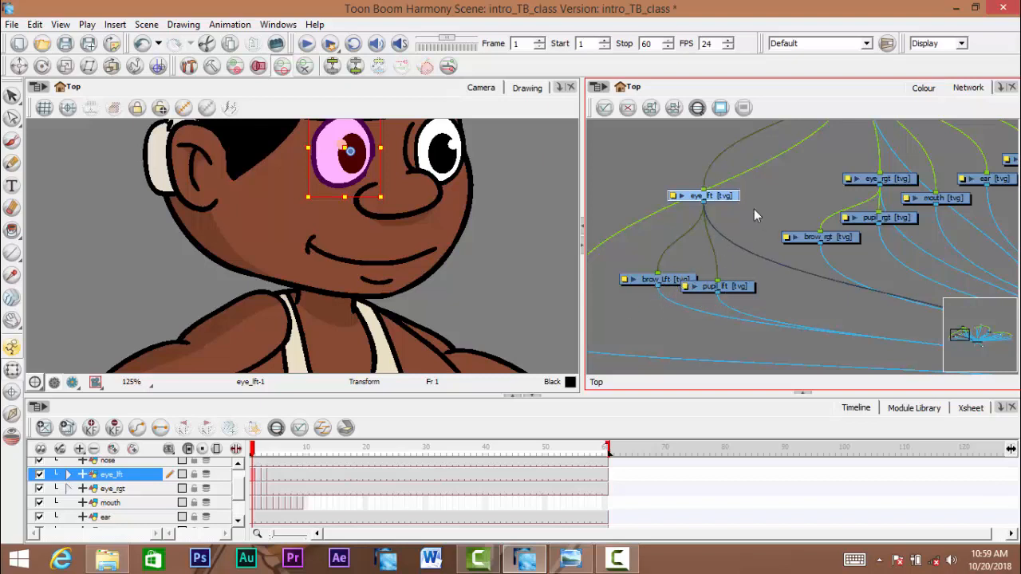
left_click_drag(801, 161, 743, 285)
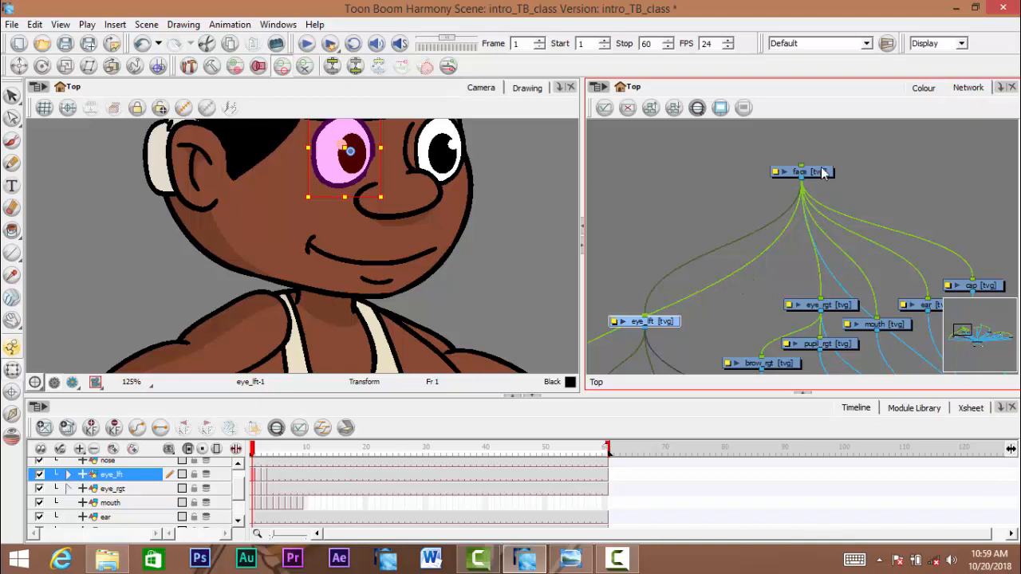
left_click_drag(744, 266, 749, 188)
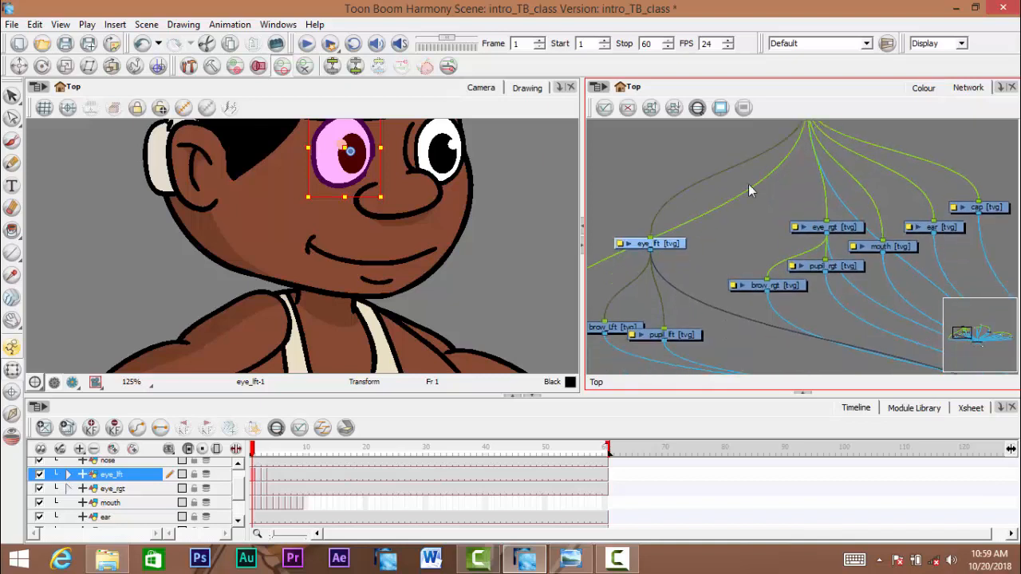
left_click(763, 233)
scroll(762, 233, "down", 3)
- Scrub the timeline to frame 10 and back to frame 1 to check the eye drawings, and collapse the face layer
left_click_drag(354, 199, 360, 271)
left_click_drag(255, 451, 306, 453)
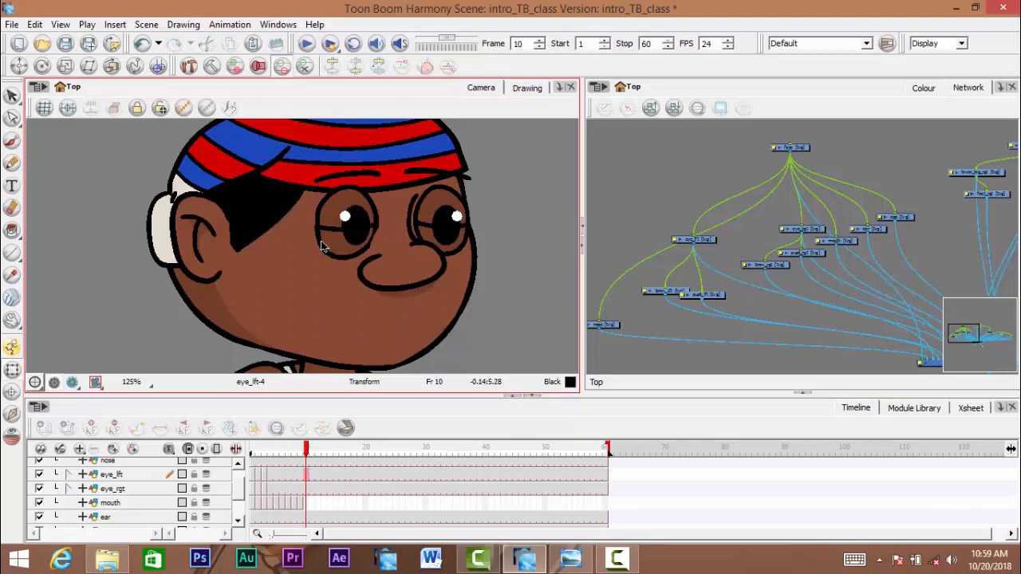
left_click_drag(306, 453, 201, 472)
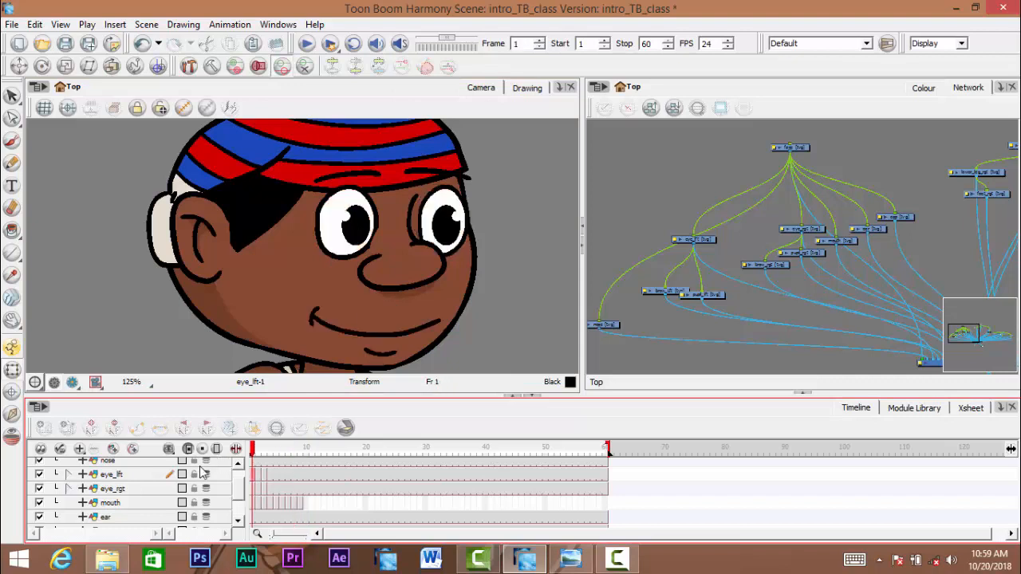
scroll(239, 494, "up", 2)
left_click(52, 464)
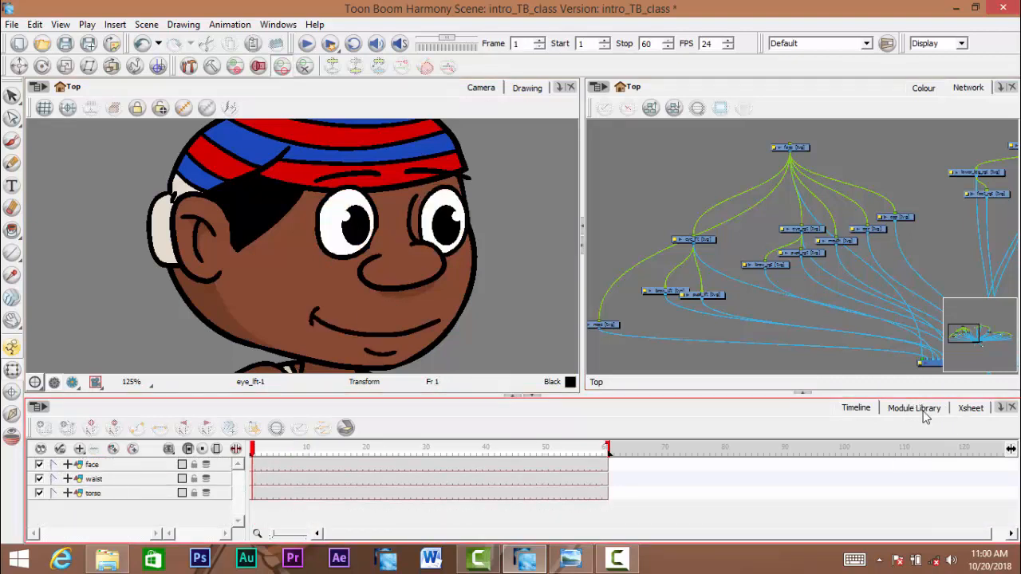
- Show the Filter category of the Module Library and browse through its modules
left_click(1000, 408)
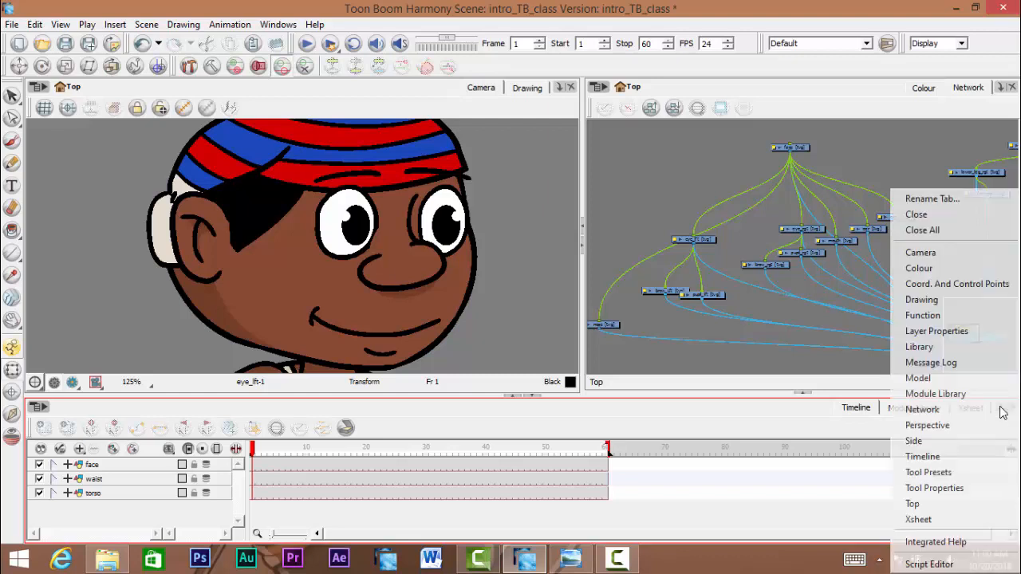
left_click(941, 393)
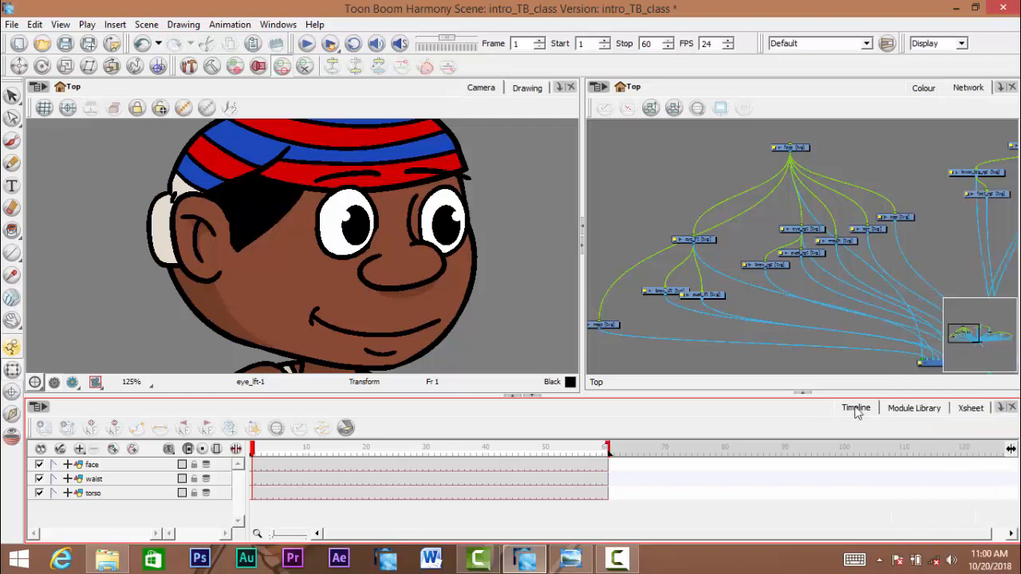
left_click(926, 409)
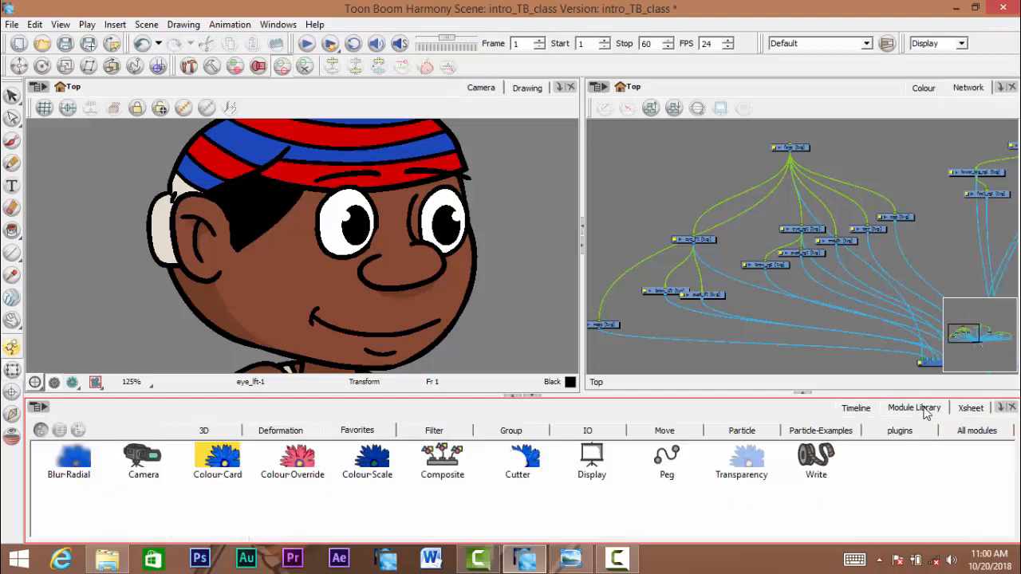
left_click(436, 431)
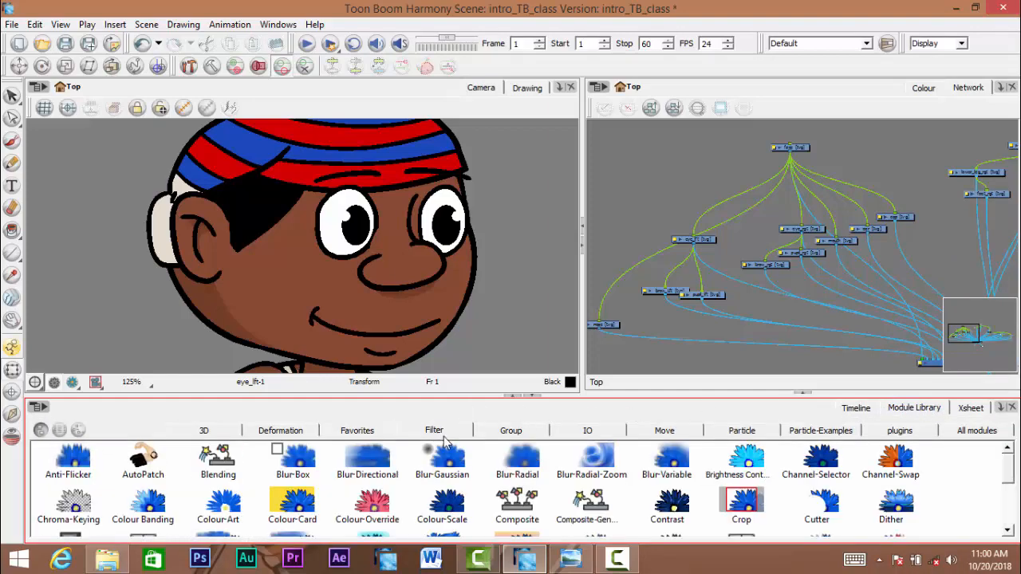
mouse_move(1008, 479)
left_mouse_down()
mouse_move(1011, 525)
mouse_move(1008, 474)
left_mouse_up()
mouse_move(1008, 476)
left_mouse_down()
mouse_move(1010, 520)
mouse_move(1009, 472)
left_mouse_up()
mouse_move(1010, 476)
left_mouse_down()
mouse_move(1007, 525)
mouse_move(1008, 476)
left_mouse_up()
scroll(542, 480, "down", 3)
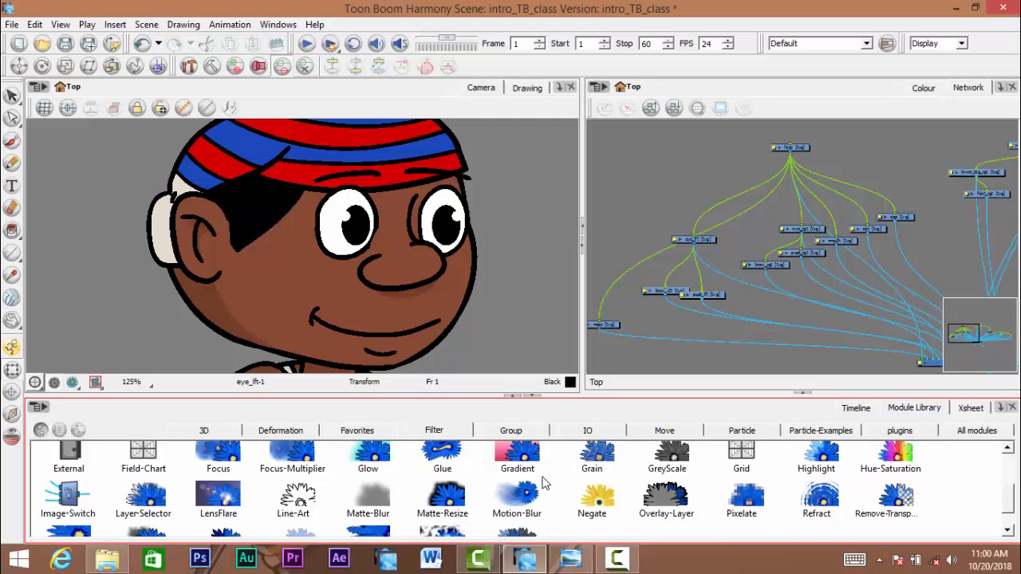
scroll(562, 478, "up", 3)
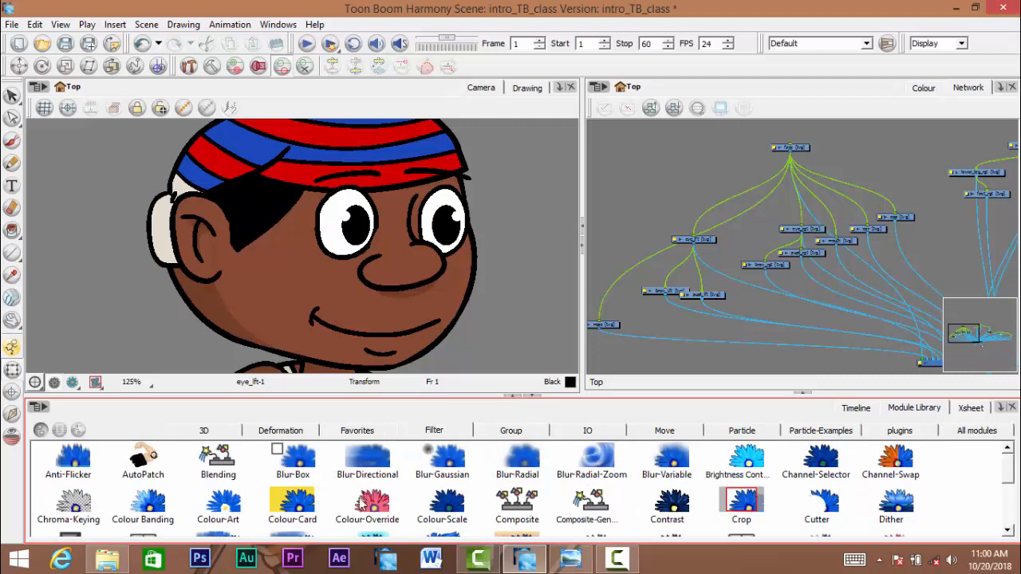
- Add two Cutter nodes and two Colour-Override nodes to the network in the free area below pupil_lft
left_click(818, 502)
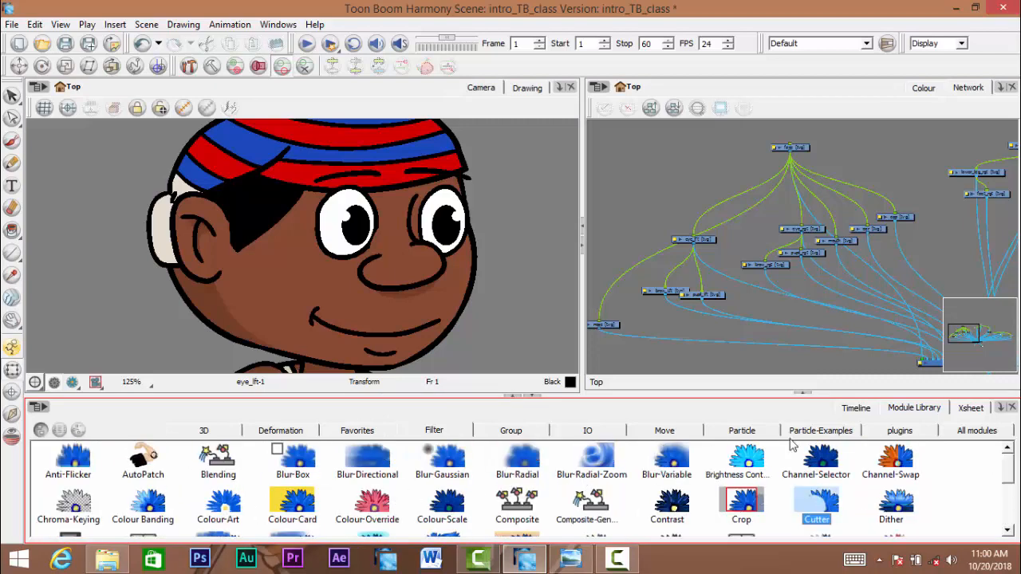
left_click_drag(740, 343, 740, 343)
left_click_drag(809, 490, 800, 338)
scroll(371, 494, "down", 3)
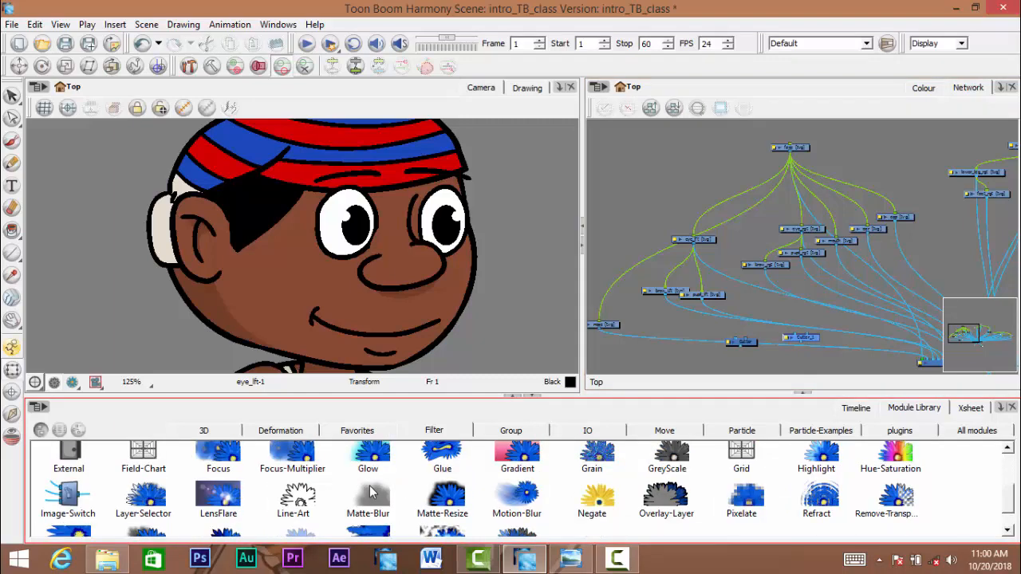
scroll(369, 493, "up", 3)
left_click_drag(367, 502, 723, 374)
- Move the first Cutter node up beside pupil_lft, just below brow_rgt
scroll(713, 323, "up", 5)
left_click_drag(665, 277, 658, 334)
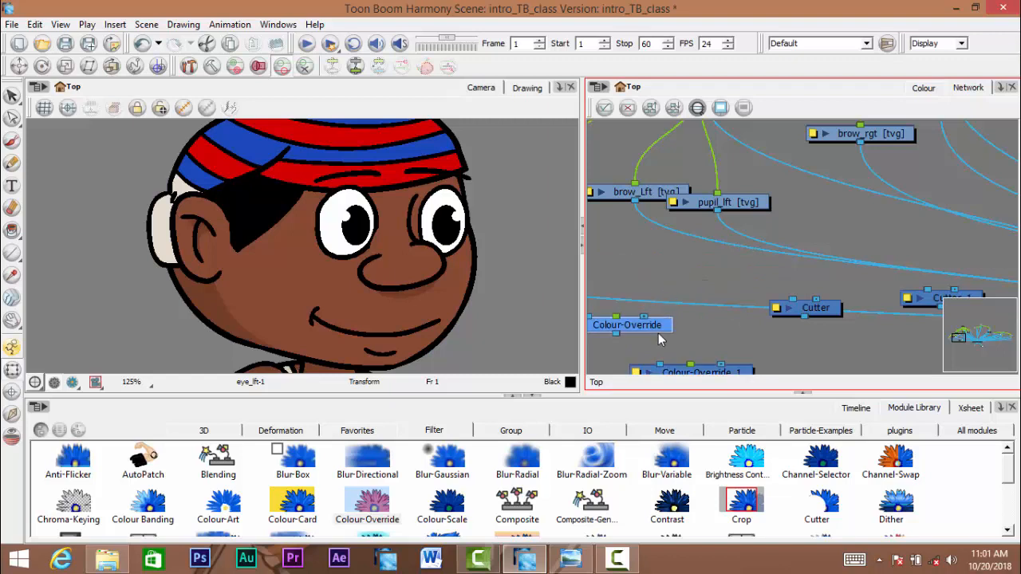
left_click_drag(778, 323, 817, 268)
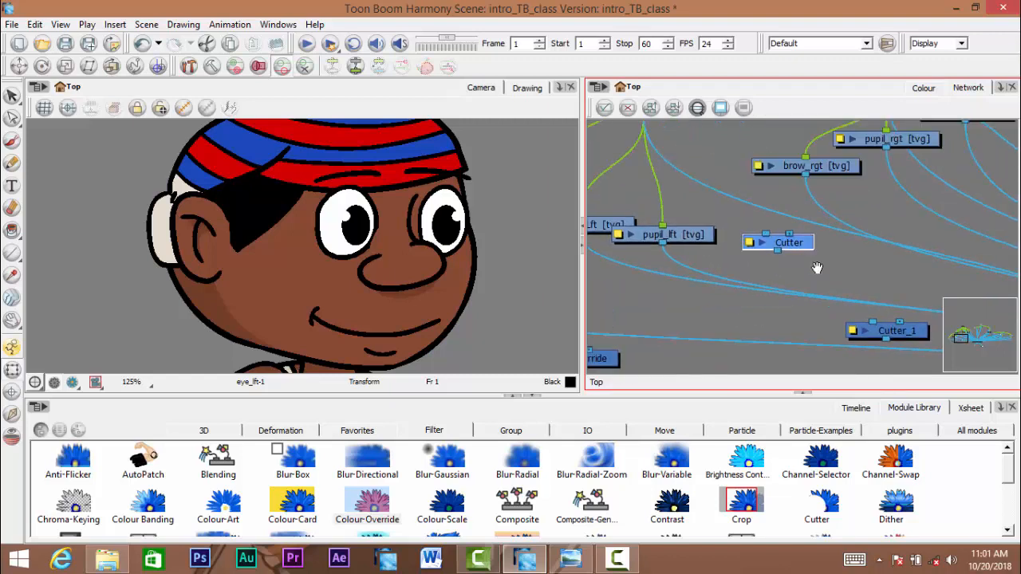
- Try moving the character's left pupil up and out past the outline of the eye
scroll(347, 220, "up", 2)
key("space")
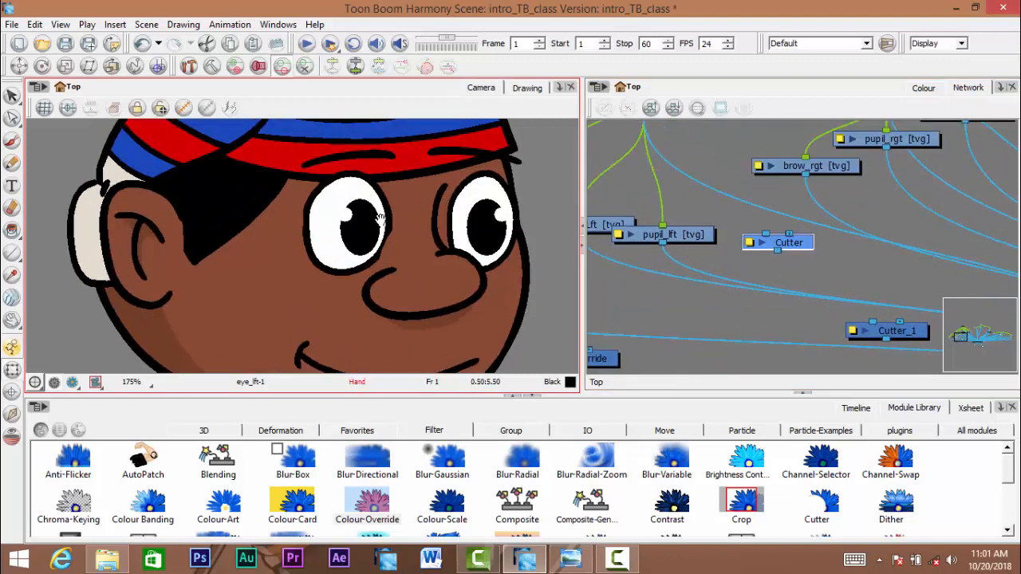
left_click_drag(380, 219, 340, 253)
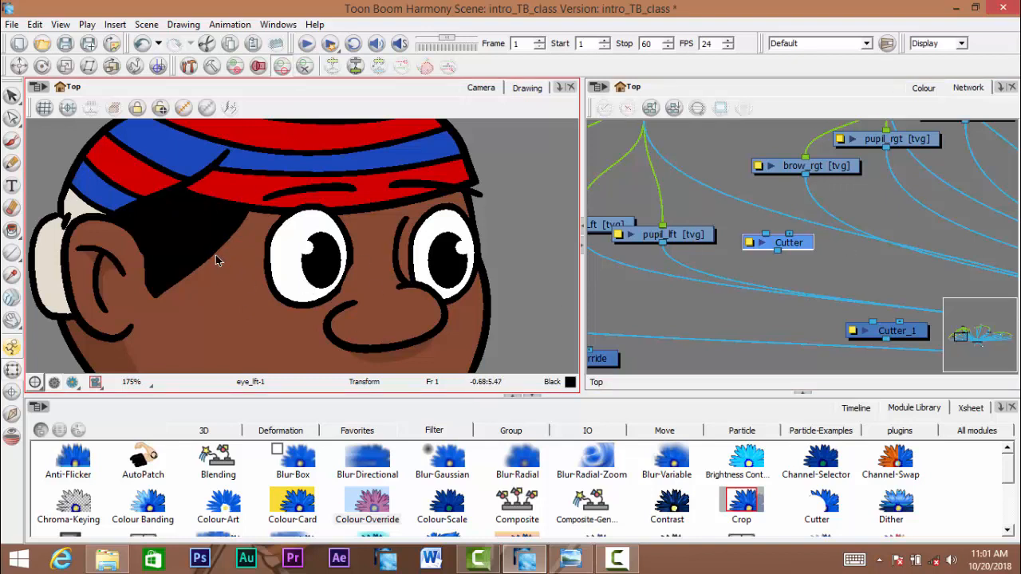
left_click(323, 276)
left_click_drag(319, 287, 319, 233)
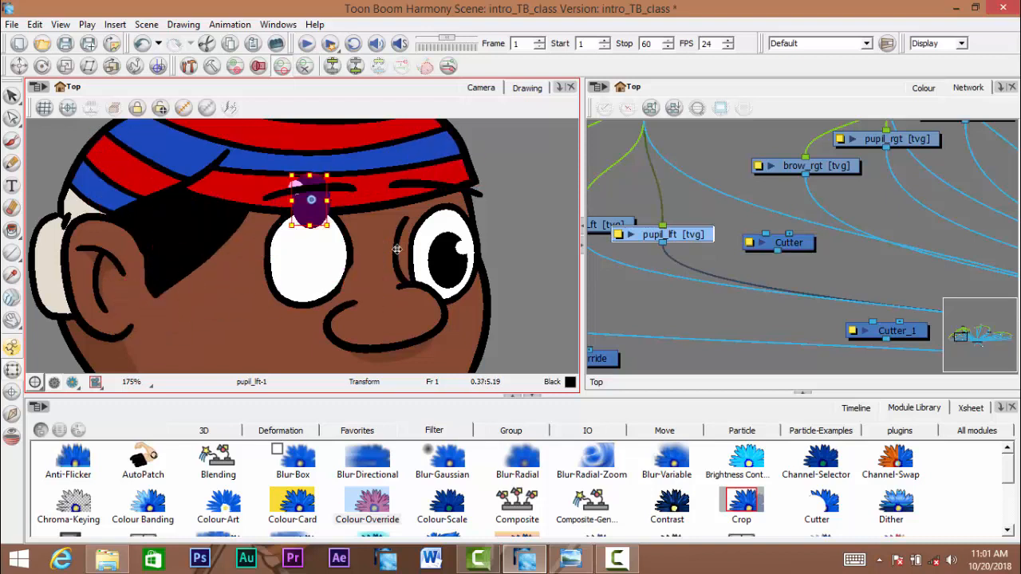
left_click_drag(396, 249, 314, 217)
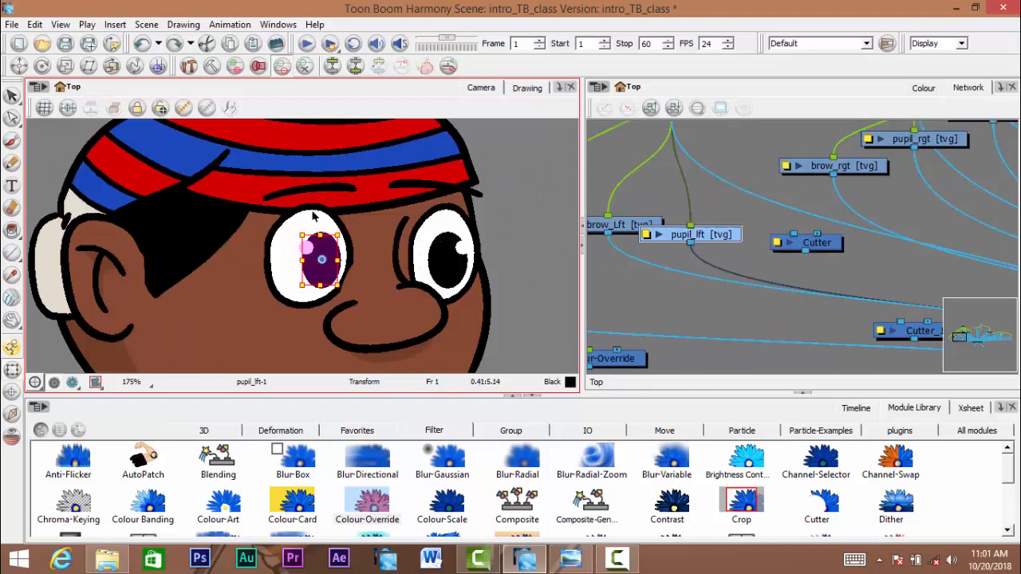
left_click_drag(322, 275, 226, 286)
left_click_drag(299, 289, 309, 229)
left_click_drag(345, 254, 329, 280)
- Move the first Colour-Override node up, directly beneath brow_Lft and pupil_lft
left_click(753, 257)
left_click_drag(833, 289, 837, 249)
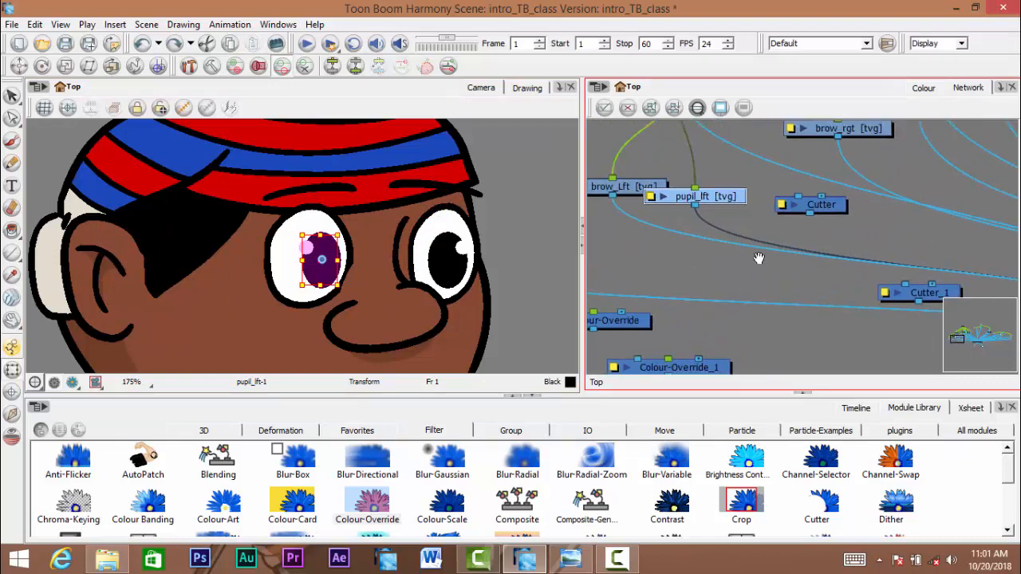
left_click_drag(754, 279, 817, 256)
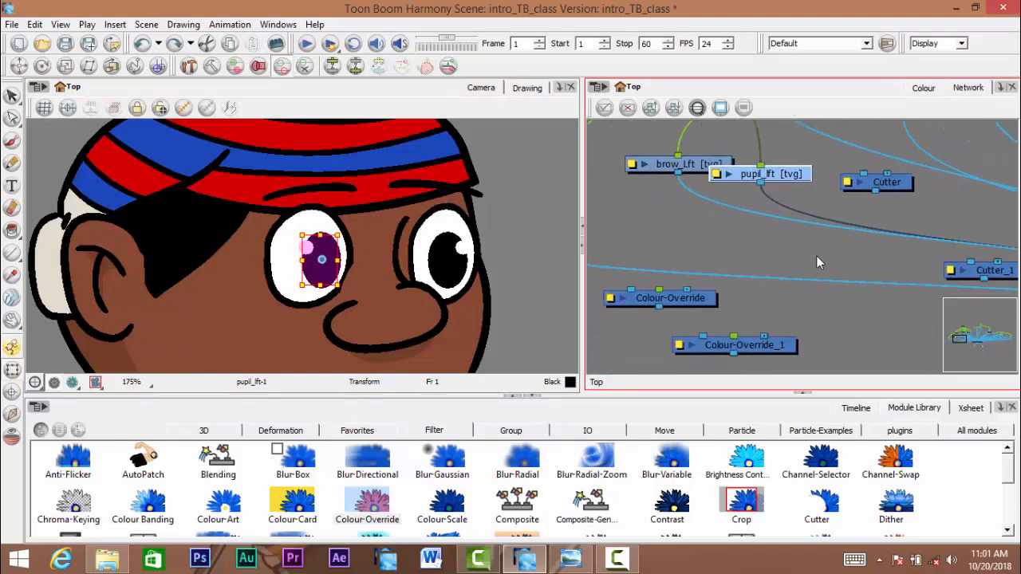
left_click_drag(704, 303, 737, 247)
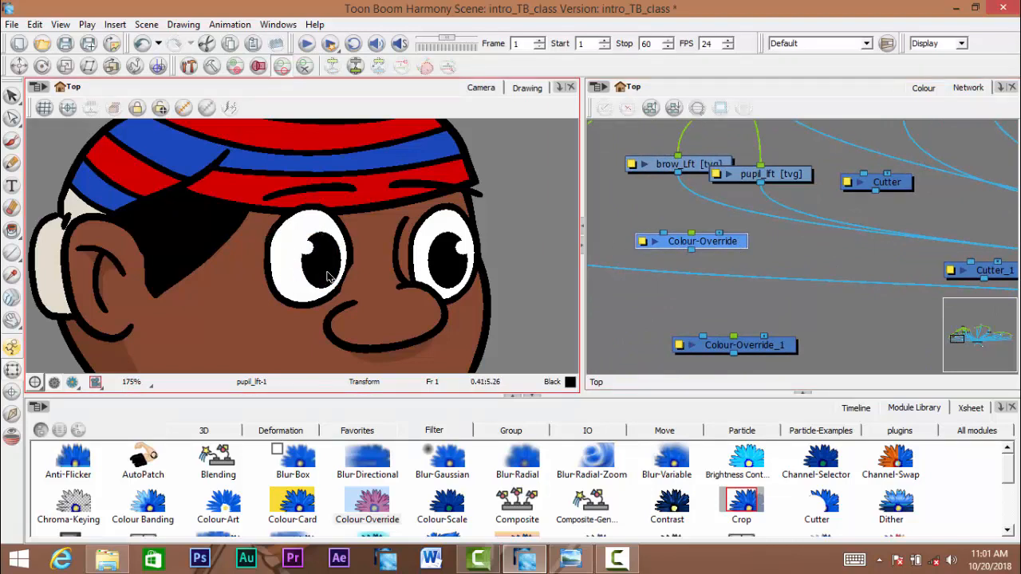
- Select the left pupil in the drawing and try shifting it within the eye
mouse_move(326, 280)
left_mouse_down()
mouse_move(382, 220)
mouse_move(285, 210)
mouse_move(317, 270)
mouse_move(333, 264)
left_mouse_up()
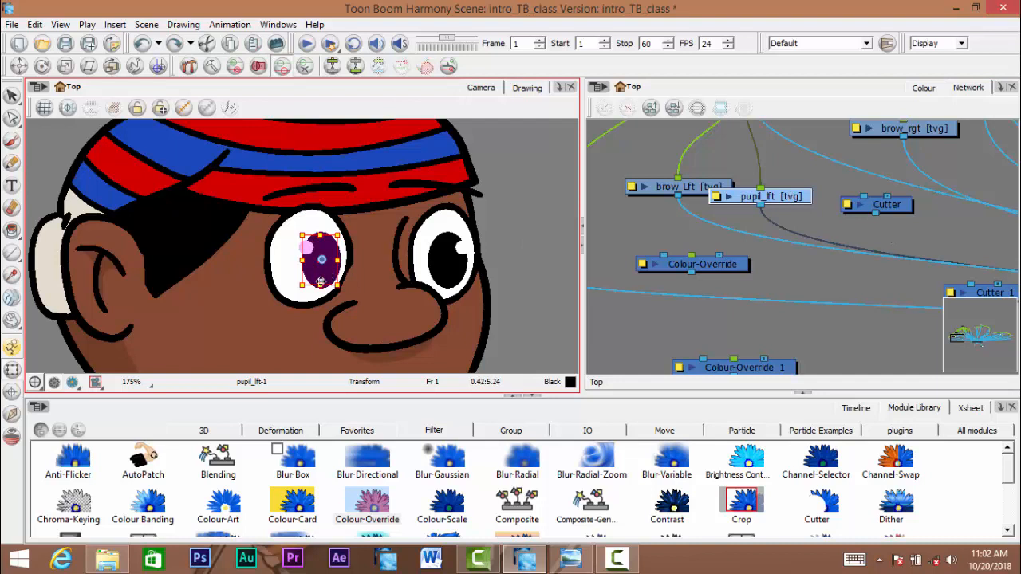
mouse_move(319, 282)
left_mouse_down()
mouse_move(264, 239)
mouse_move(323, 222)
mouse_move(279, 291)
mouse_move(286, 241)
mouse_move(323, 224)
mouse_move(343, 264)
mouse_move(258, 272)
mouse_move(283, 297)
mouse_move(415, 306)
mouse_move(12, 321)
mouse_move(79, 246)
mouse_move(388, 235)
mouse_move(413, 253)
mouse_move(347, 254)
left_mouse_up()
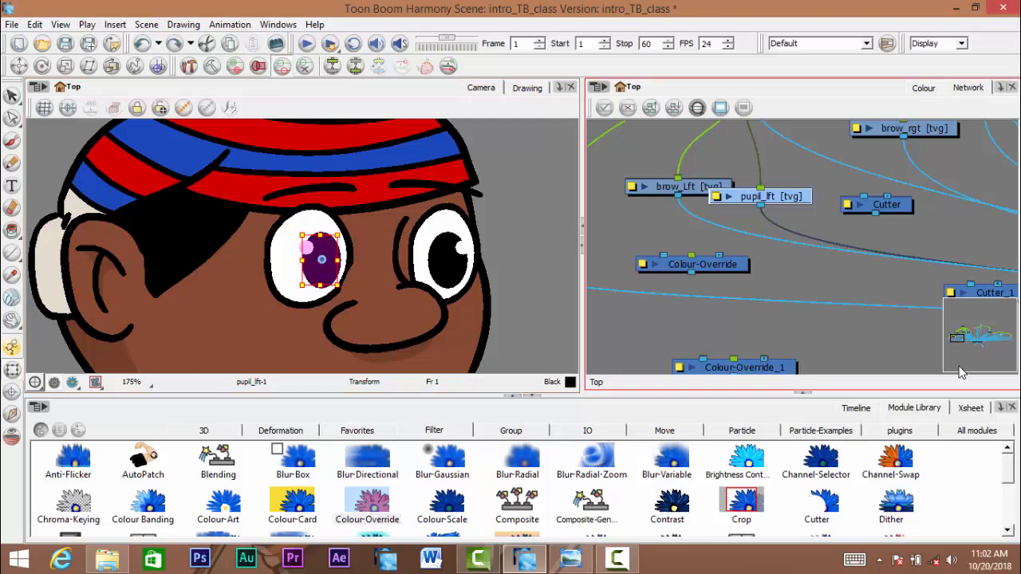
- Place Cutter_1 below and to the left of eye_lft, with the Colour-Override node underneath it
scroll(787, 254, "down", 2)
scroll(789, 257, "down", 2)
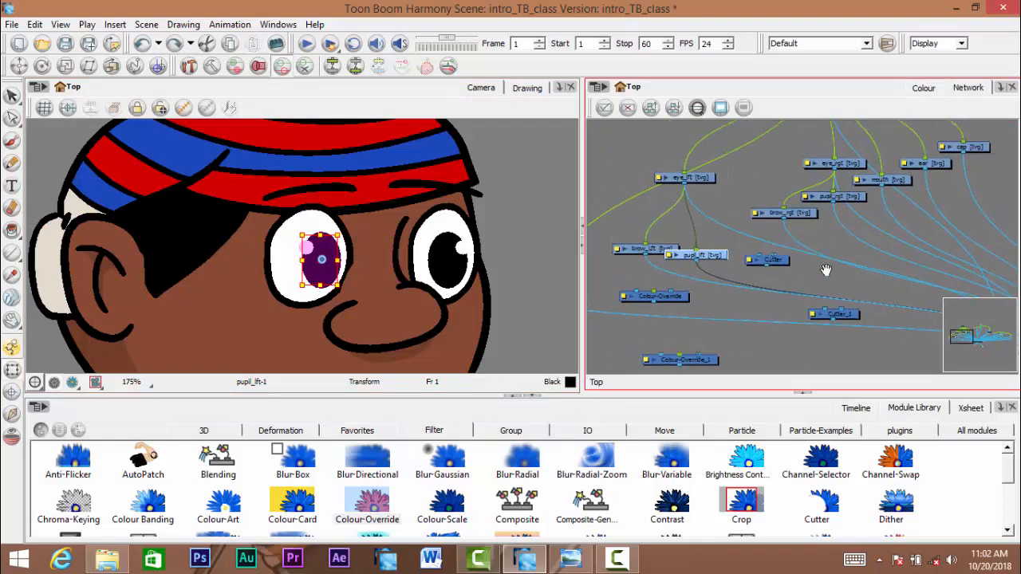
left_click_drag(854, 334, 864, 273)
left_click_drag(714, 237, 654, 211)
left_click_drag(784, 232, 756, 173)
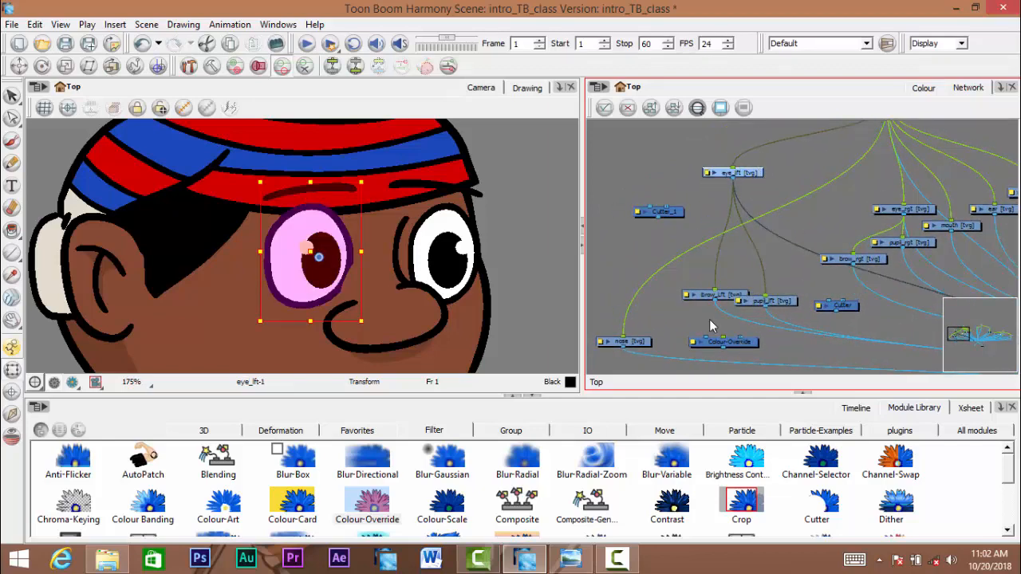
left_click_drag(740, 340, 662, 255)
left_click_drag(721, 286, 783, 275)
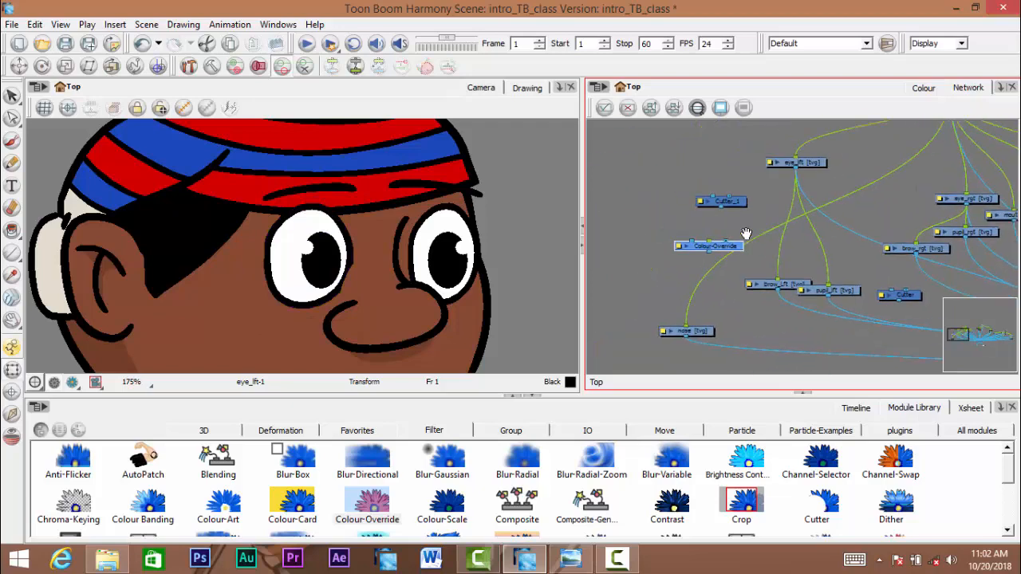
- Rearrange the left-eye child nodes, moving nose farther left and pupil_lft up to the right of brow_Lft
left_click_drag(745, 234, 714, 216)
scroll(784, 255, "up", 1)
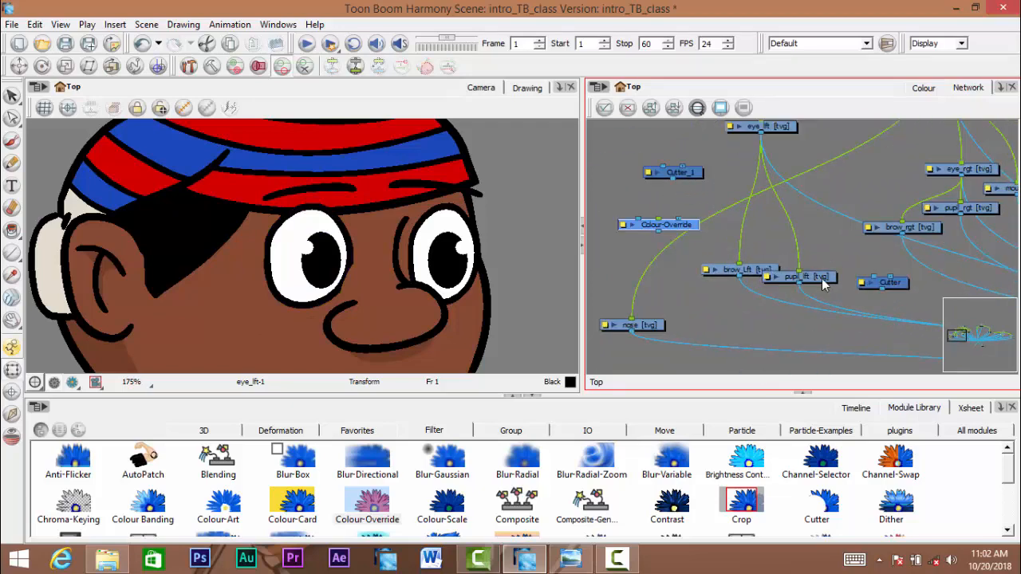
left_click_drag(821, 278, 771, 302)
left_click_drag(730, 272, 796, 262)
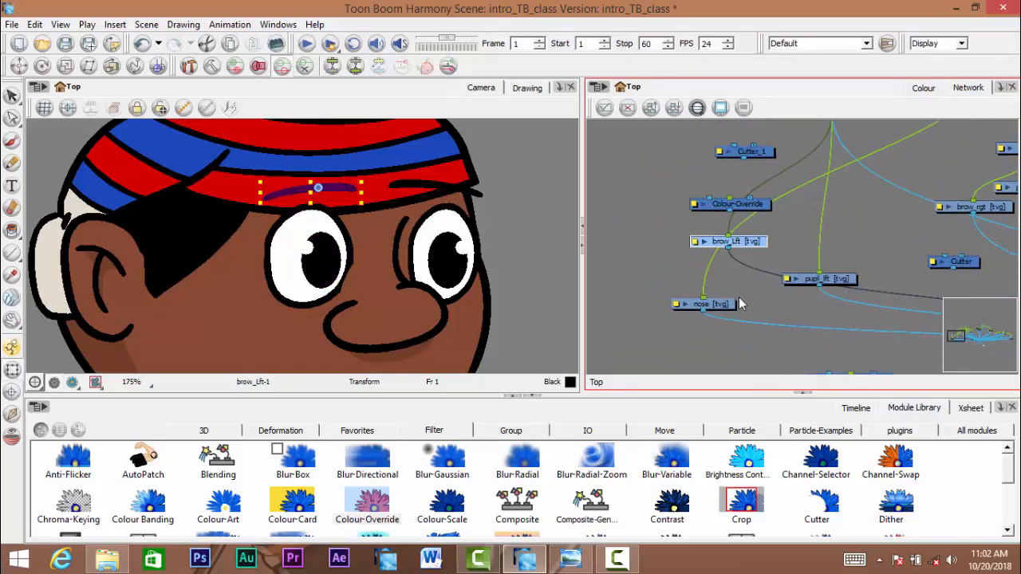
left_click_drag(731, 302, 677, 321)
left_click_drag(763, 253, 723, 272)
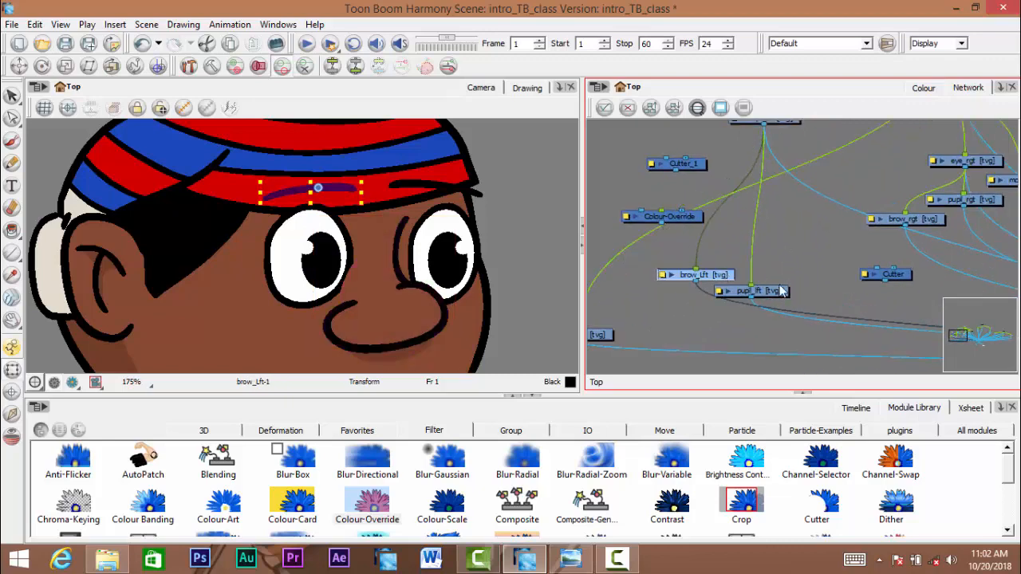
left_click_drag(781, 292, 822, 232)
- Place Colour-Override below brow_Lft, Cutter_1 directly below pupil_lft, and Cutter below brow_rgt
left_click_drag(696, 221, 723, 322)
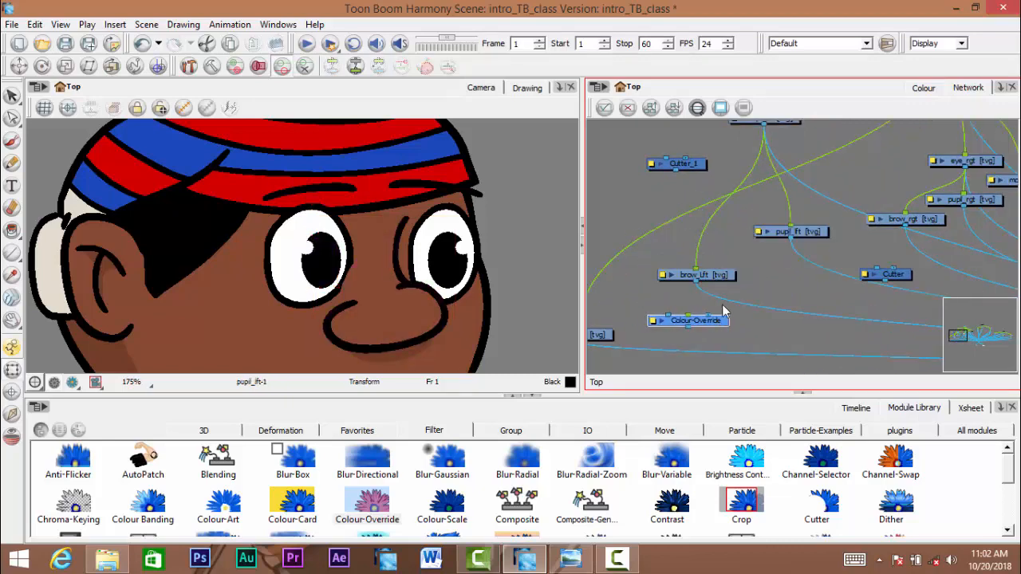
mouse_move(727, 286)
left_mouse_down()
mouse_move(744, 300)
mouse_move(721, 272)
left_mouse_up()
left_click_drag(716, 184, 724, 284)
left_click_drag(858, 274, 911, 273)
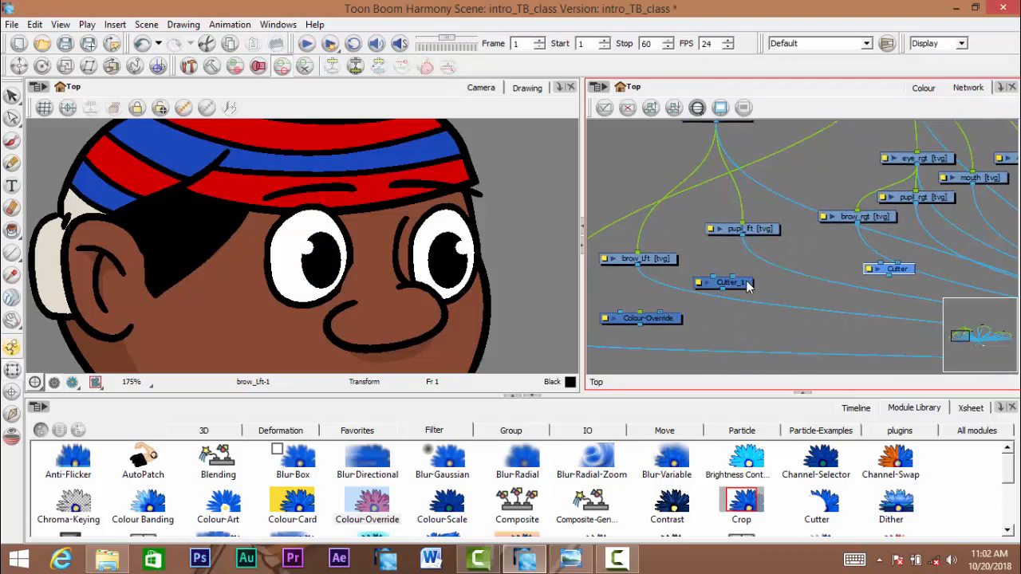
left_click_drag(742, 282, 764, 276)
left_click_drag(772, 233, 768, 226)
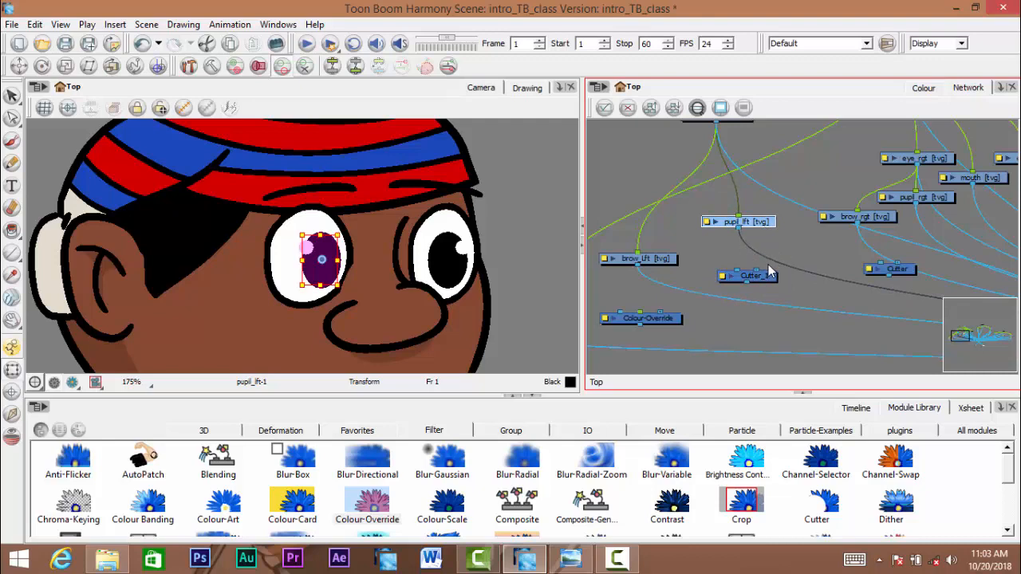
left_click_drag(765, 260, 633, 225)
left_click_drag(887, 266, 724, 164)
left_click_drag(747, 248, 895, 290)
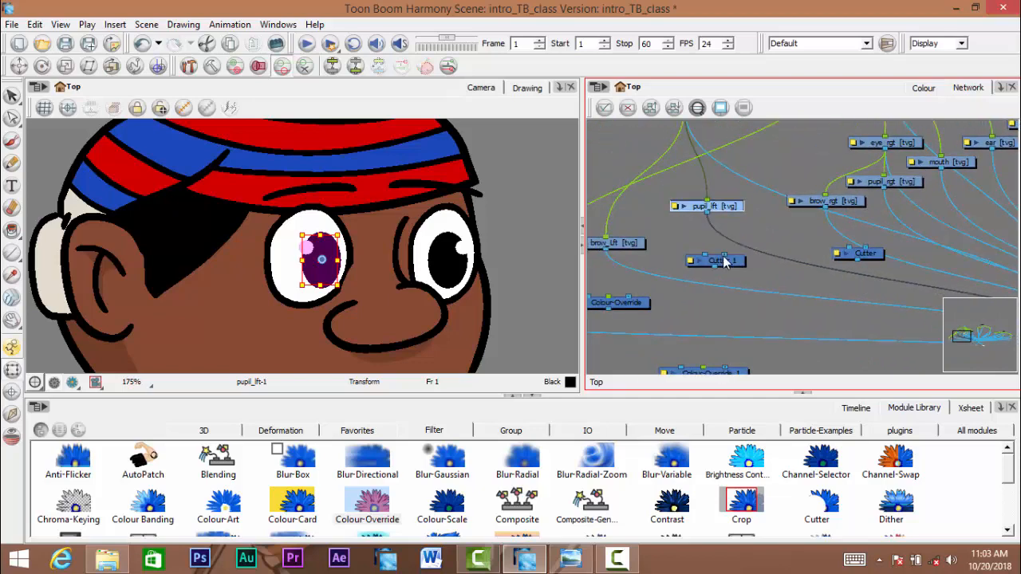
- Examine the input ports on Cutter_1 up close in the node network
scroll(725, 260, "up", 3)
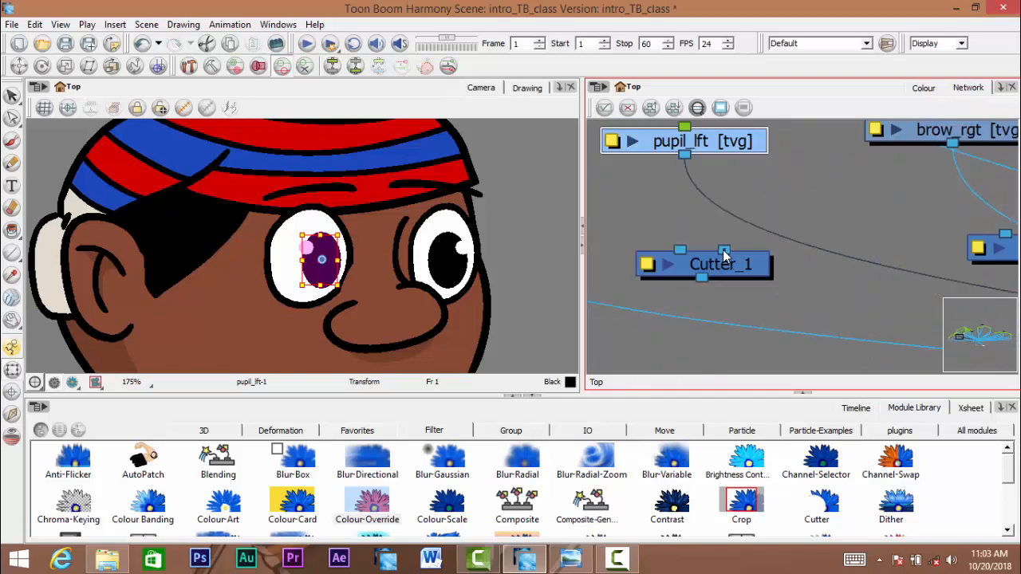
scroll(723, 250, "up", 8)
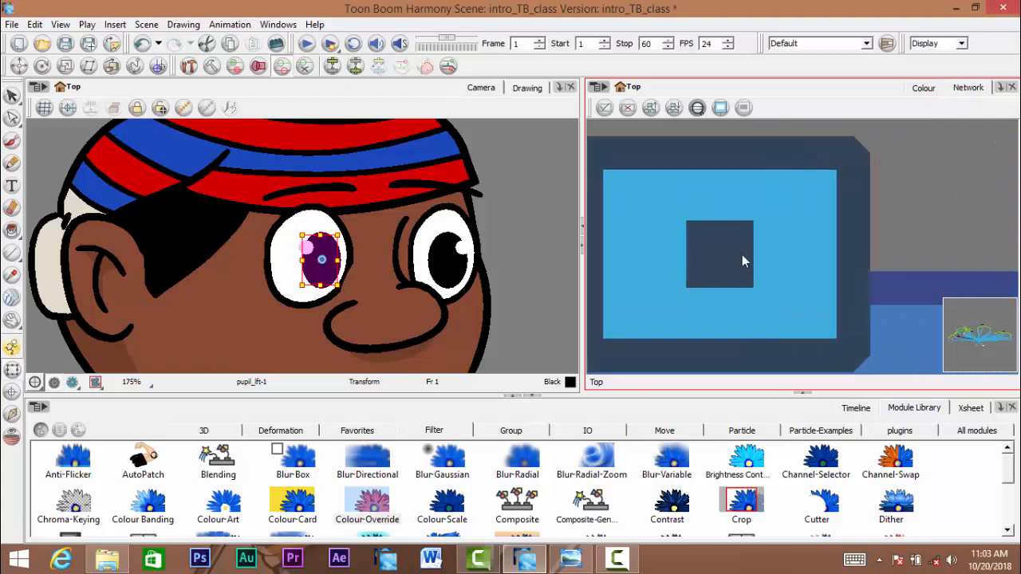
scroll(718, 251, "up", 2)
scroll(706, 252, "down", 6)
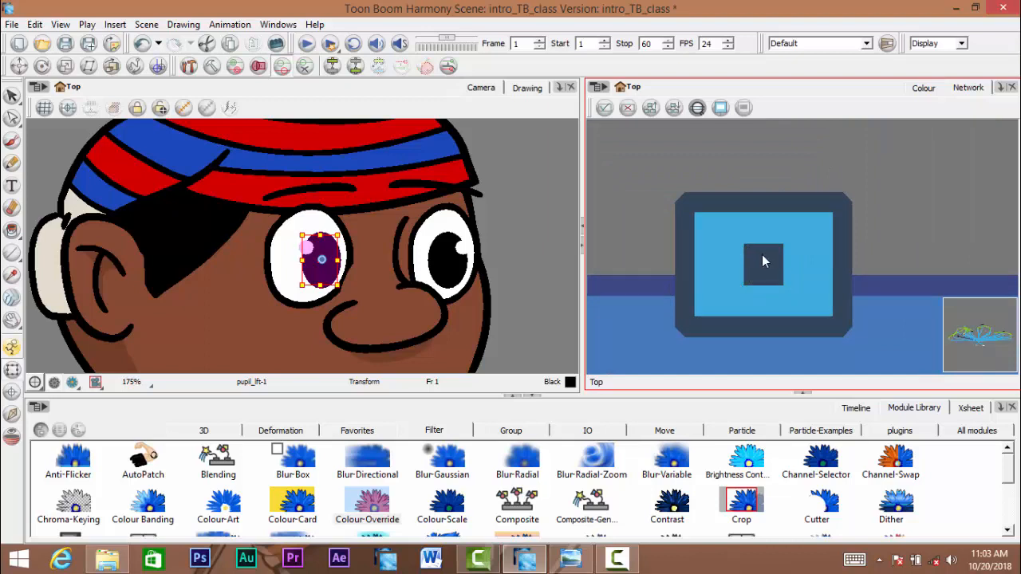
scroll(761, 259, "down", 6)
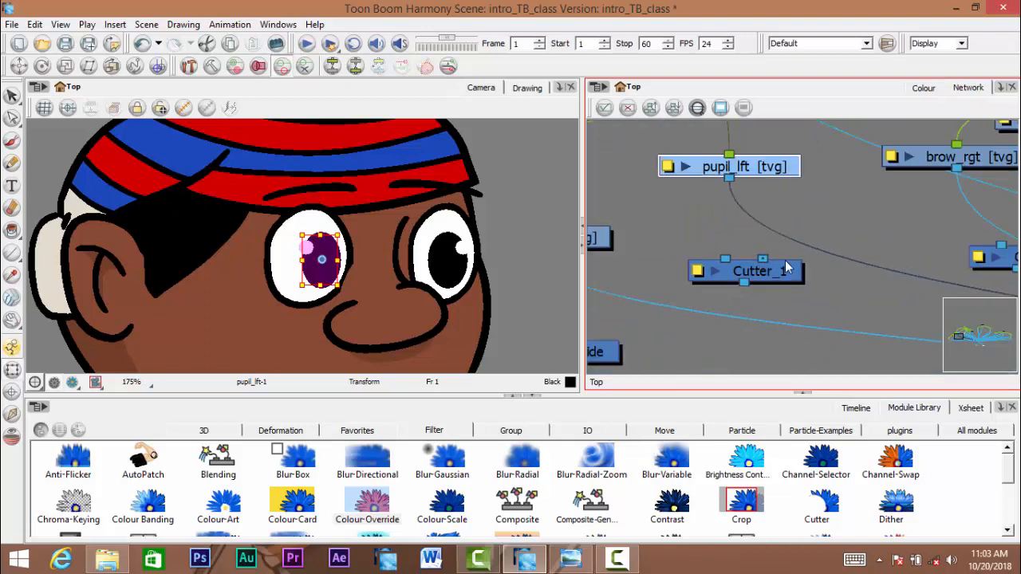
left_click_drag(759, 249, 742, 241)
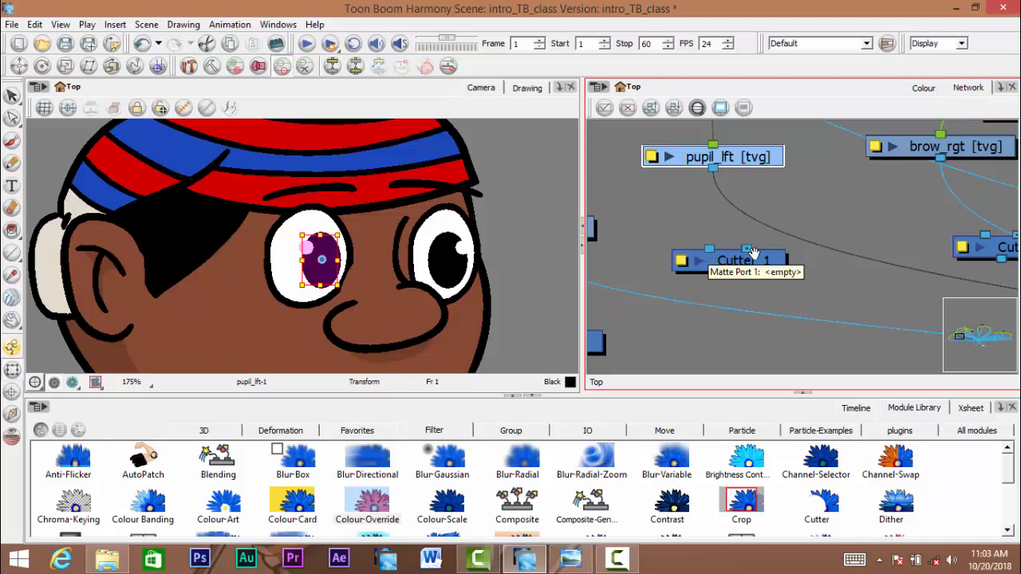
scroll(855, 276, "down", 5)
scroll(855, 276, "up", 3)
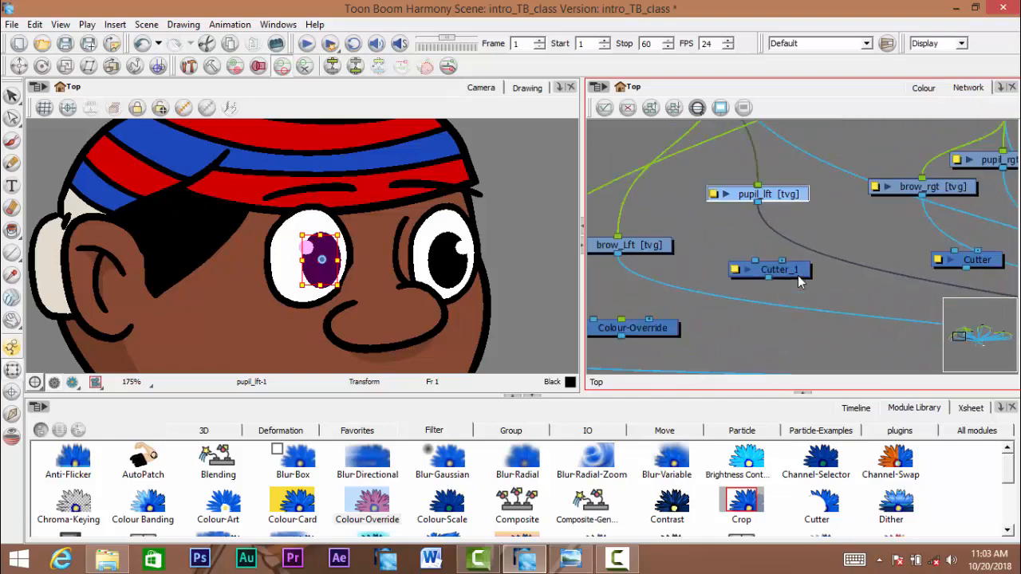
- Move Colour-Override up closer to brow_Lft and shift Cutter_1 slightly left beneath pupil_lft
left_click_drag(659, 328, 698, 298)
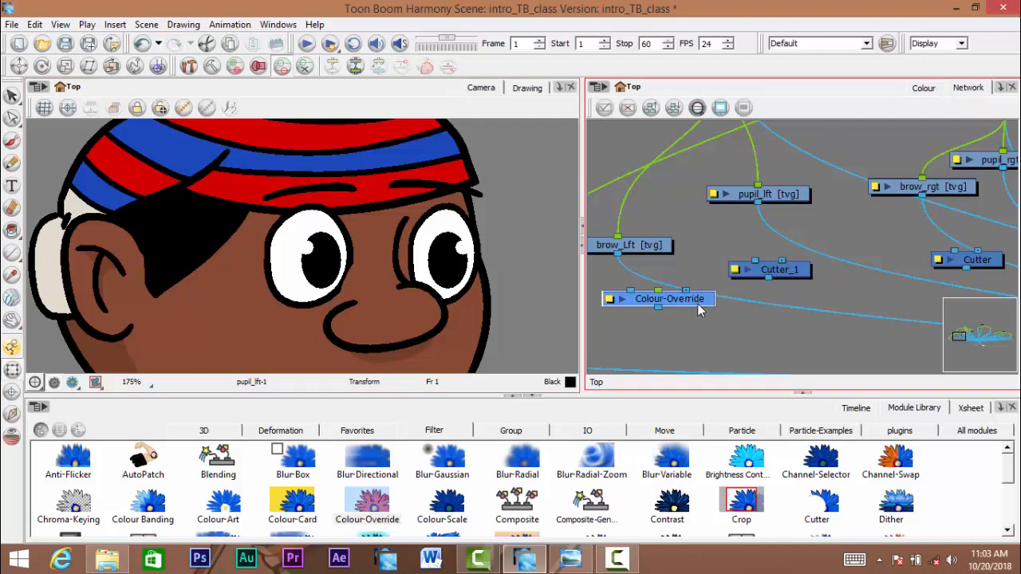
left_click_drag(699, 310, 711, 328)
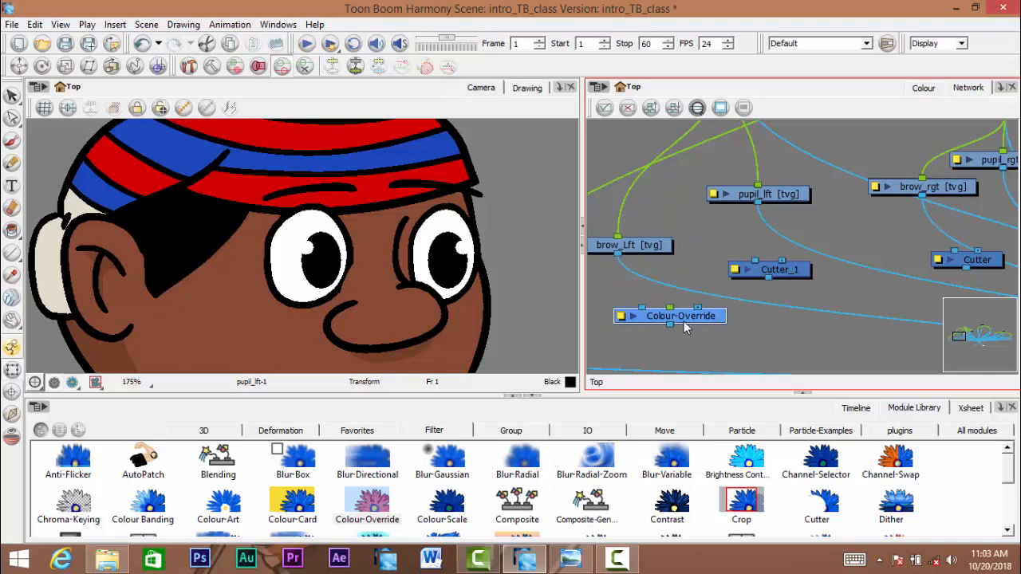
left_click(322, 272)
mouse_move(325, 276)
left_mouse_down()
mouse_move(330, 294)
mouse_move(345, 271)
mouse_move(296, 280)
mouse_move(329, 263)
mouse_move(306, 272)
left_mouse_up()
left_click_drag(822, 289, 766, 243)
left_click_drag(832, 268, 787, 274)
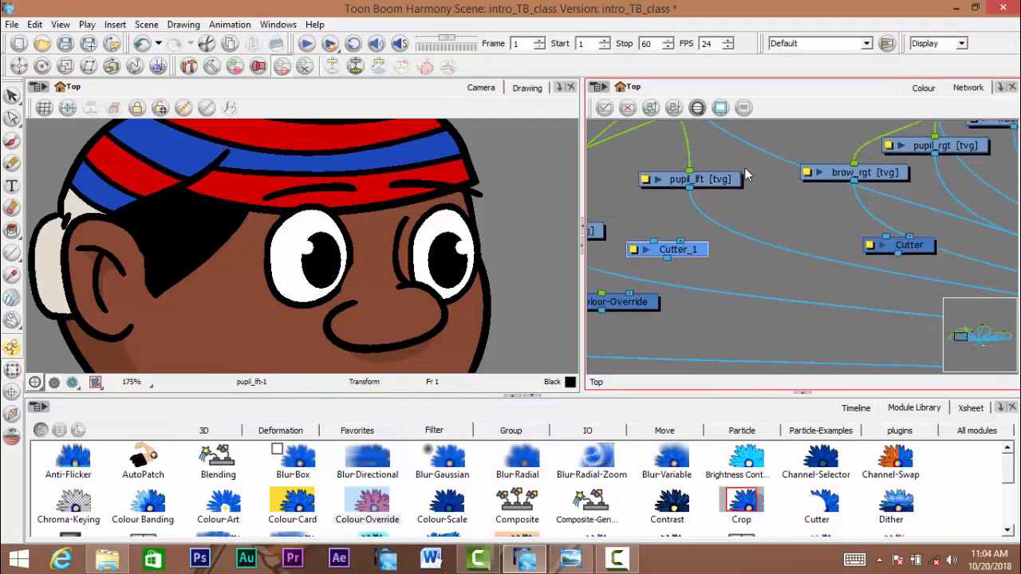
- Insert Cutter_1 into the connection from pupil_lft to the composite, placing it below and to the right of pupil_lft
left_click(742, 174)
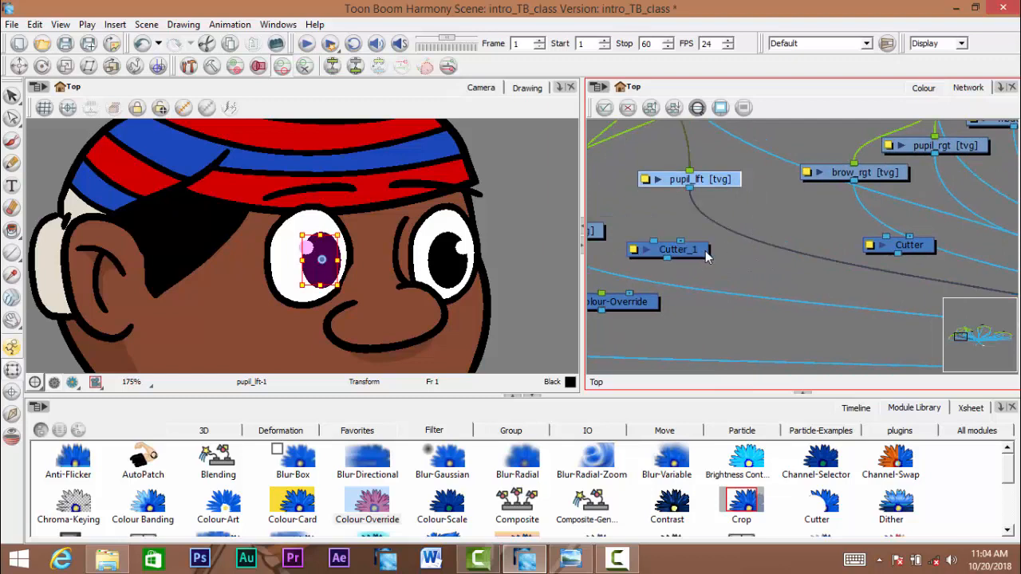
left_click_drag(705, 256, 601, 219)
left_click_drag(997, 307, 834, 277)
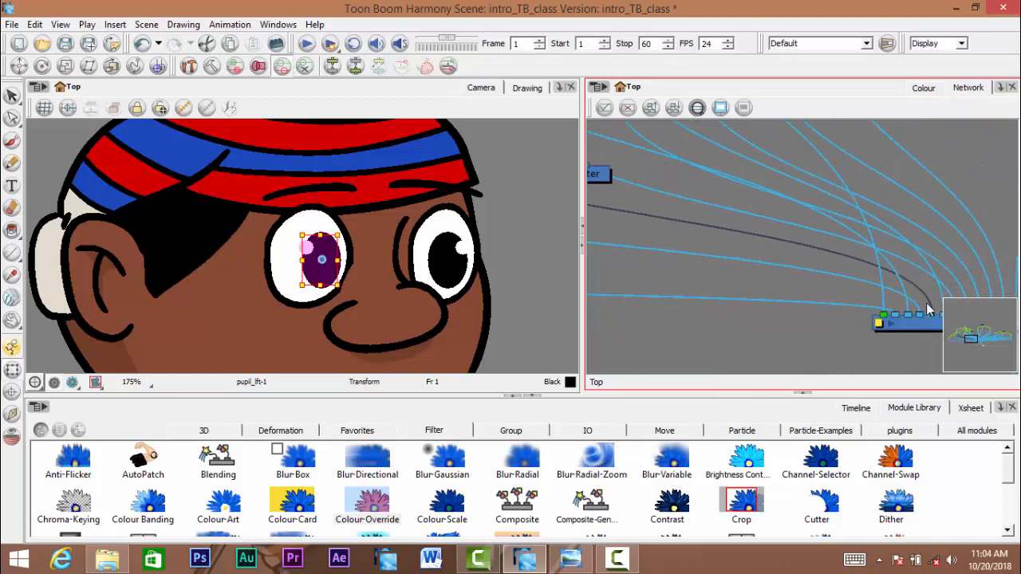
left_click_drag(927, 305, 727, 167)
mouse_move(829, 179)
left_mouse_down()
mouse_move(881, 260)
mouse_move(822, 248)
mouse_move(734, 280)
mouse_move(751, 276)
left_mouse_up()
key("ctrl+z")
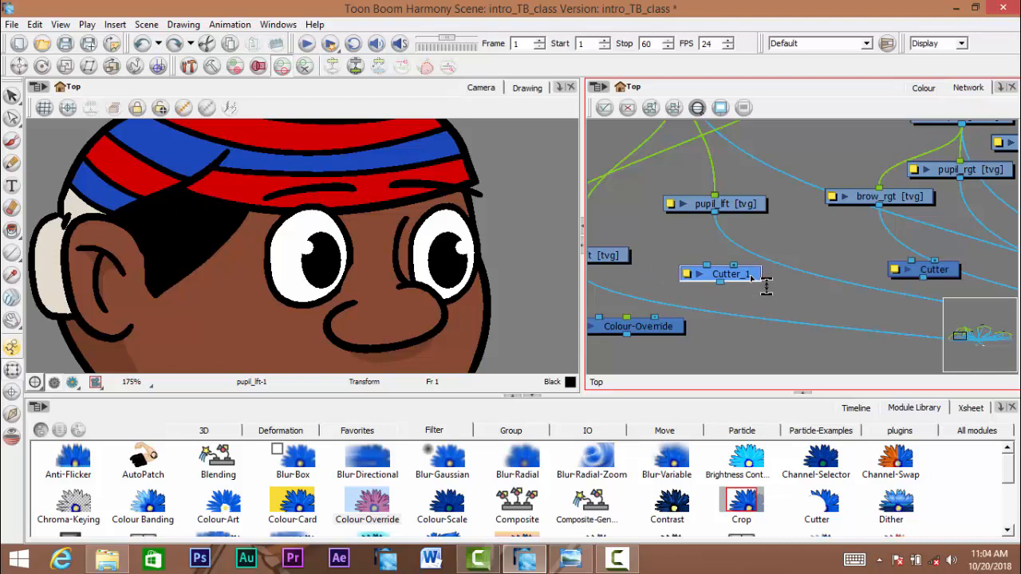
left_click_drag(753, 277, 824, 266)
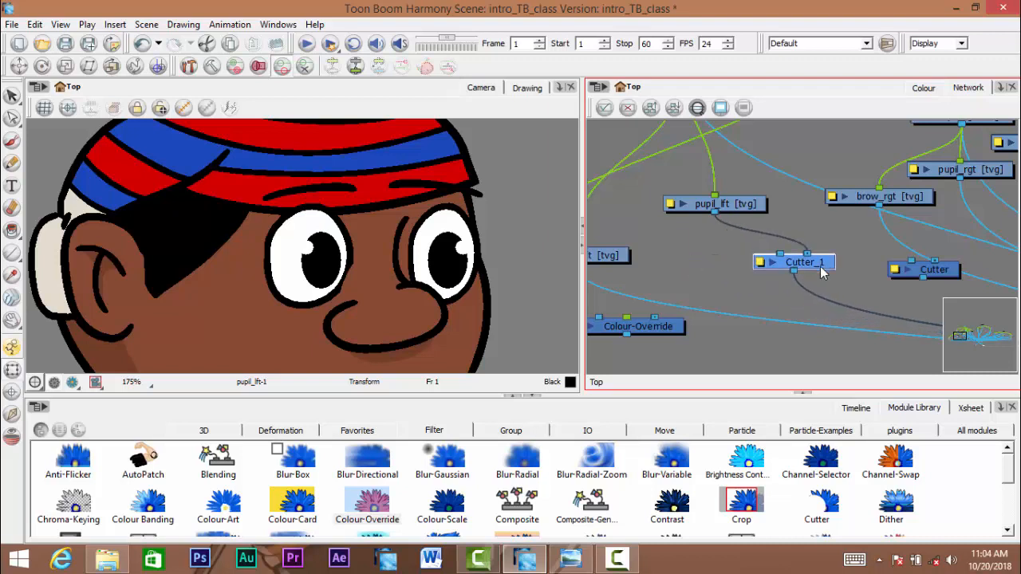
left_click_drag(757, 301, 752, 305)
left_click_drag(822, 276, 799, 294)
left_click_drag(720, 287, 834, 273)
- Rename Cutter_1 as eye_lft_Cutter in its layer properties
double_click(829, 278)
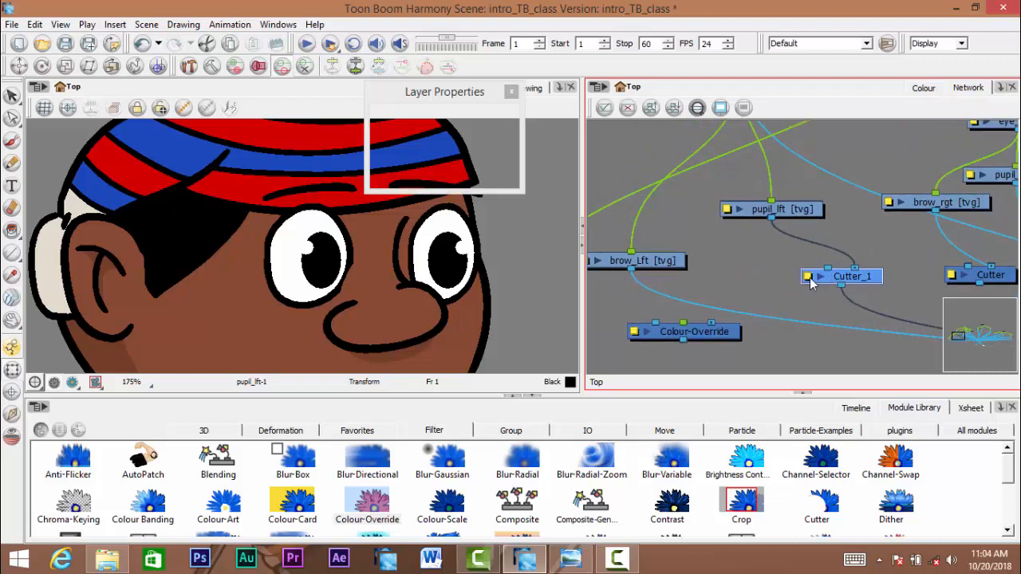
left_click_drag(446, 91, 567, 118)
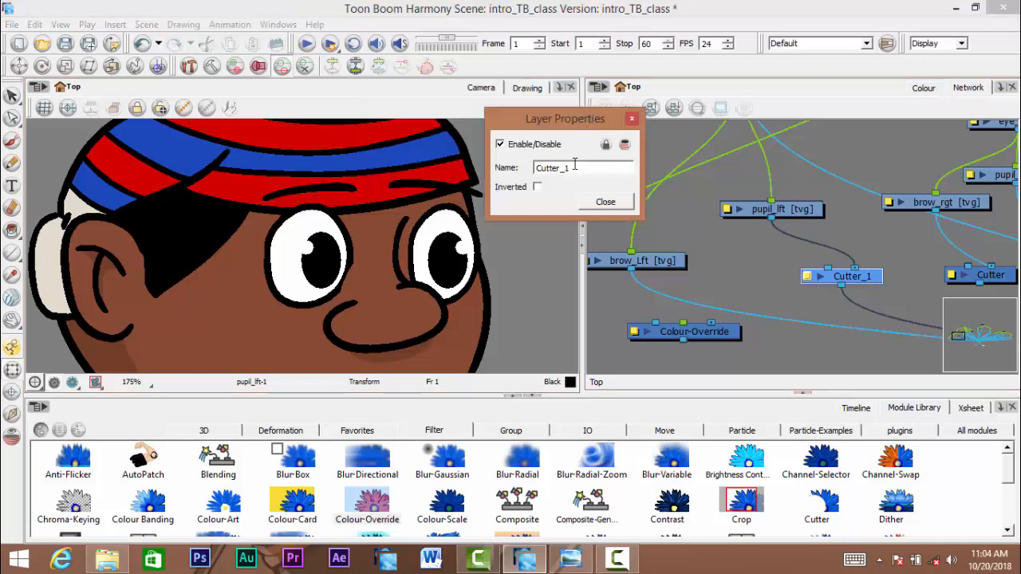
left_click_drag(571, 167, 563, 168)
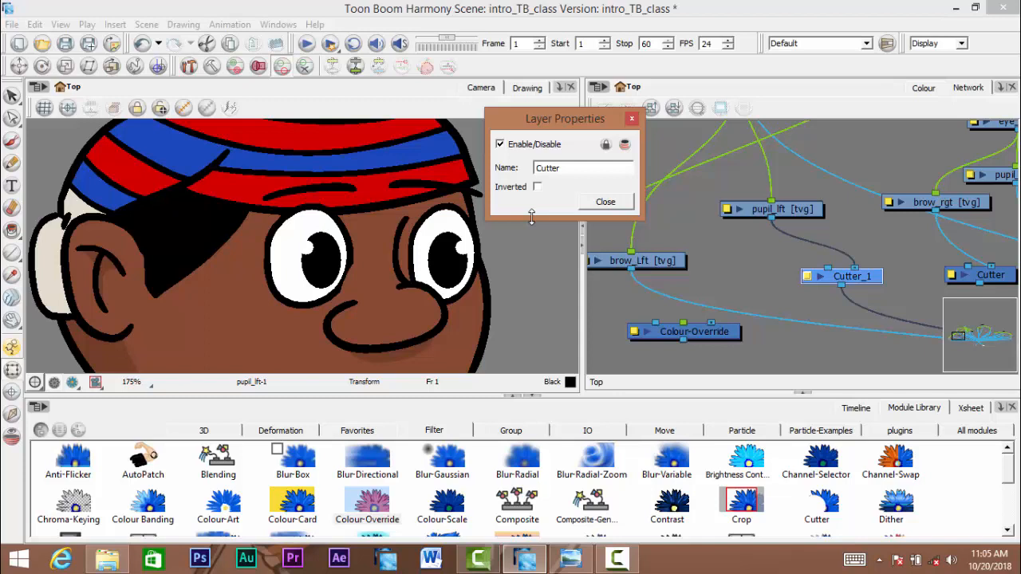
type("eye_lft_")
left_click(606, 201)
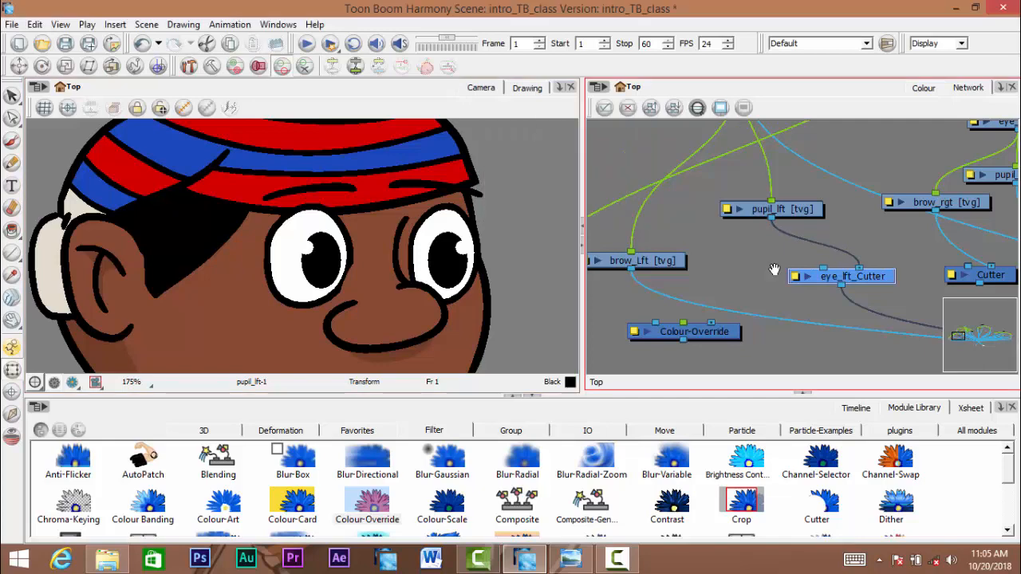
- Move the Colour-Override node up above brow_Lft, below and to the left of eye_lft
left_click_drag(774, 268, 776, 268)
left_click_drag(705, 332, 745, 205)
left_click_drag(792, 248, 822, 278)
left_click_drag(768, 231, 653, 173)
left_click_drag(709, 191, 759, 242)
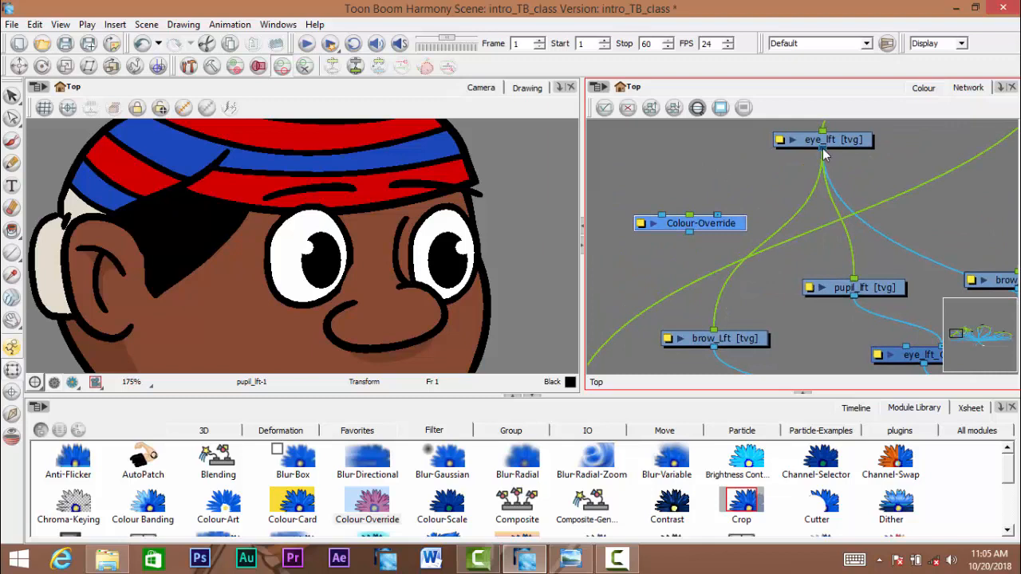
- Connect eye_lft to Colour-Override and its output to the free left input of eye_lft_Cutter, then shift the cutter slightly left
left_click_drag(815, 156, 809, 161)
left_click_drag(727, 174, 755, 169)
left_click_drag(806, 202, 900, 240)
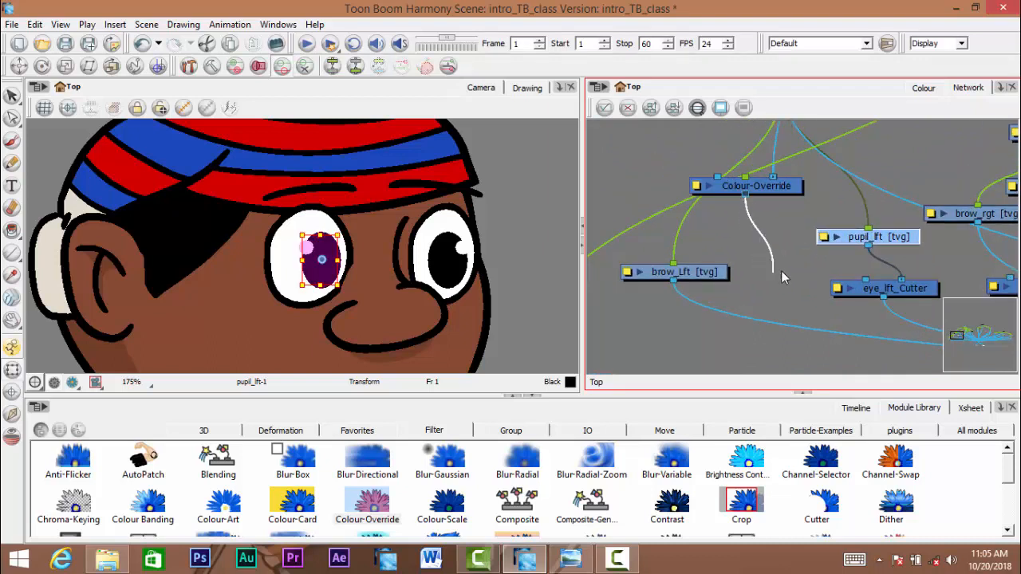
left_click_drag(781, 270, 865, 281)
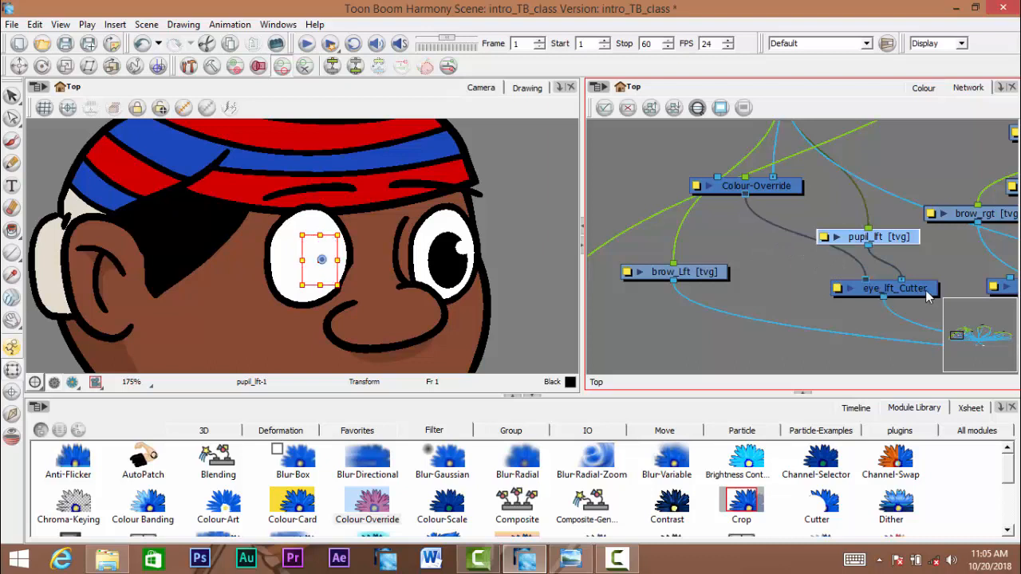
left_click_drag(927, 296, 892, 307)
left_click_drag(731, 198, 735, 213)
left_click(721, 209)
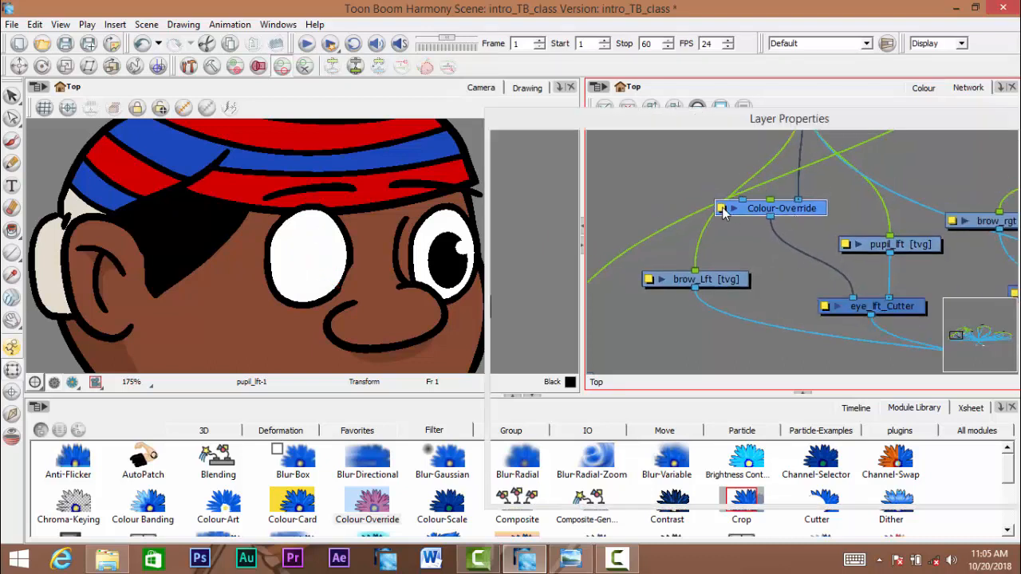
left_click_drag(965, 168, 453, 54)
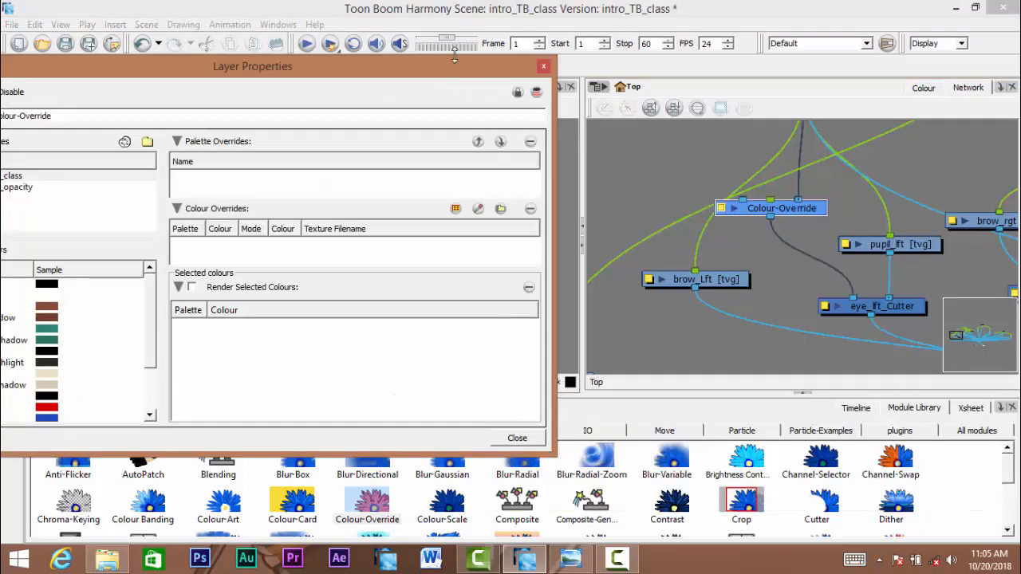
left_click(543, 67)
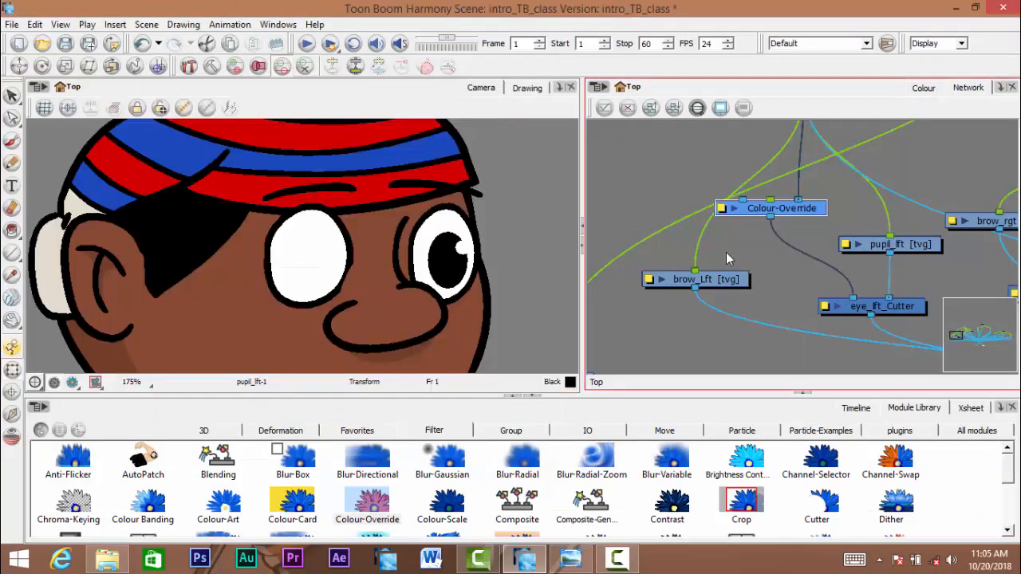
- Add White from the intro_TB_class palette to Colour-Override's selected colours and enable Render Selected Colours
left_click(721, 209)
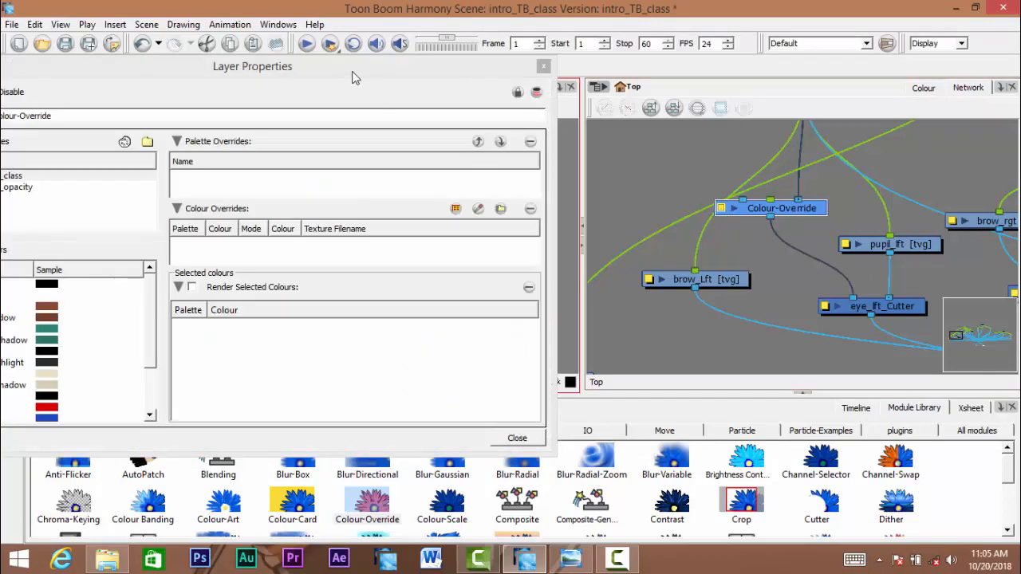
left_click_drag(367, 48, 630, 67)
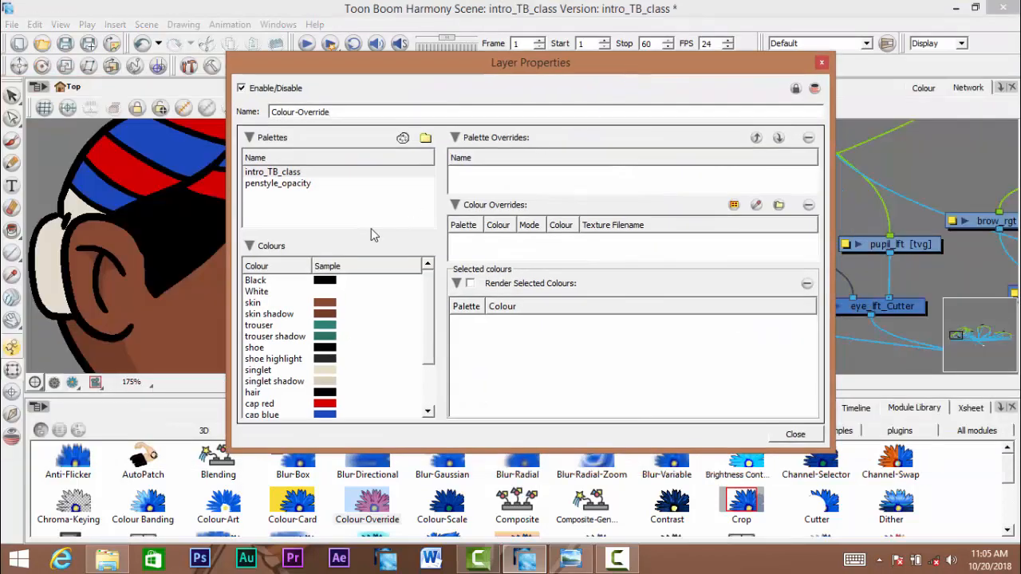
left_click_drag(427, 331, 431, 300)
left_click(329, 295)
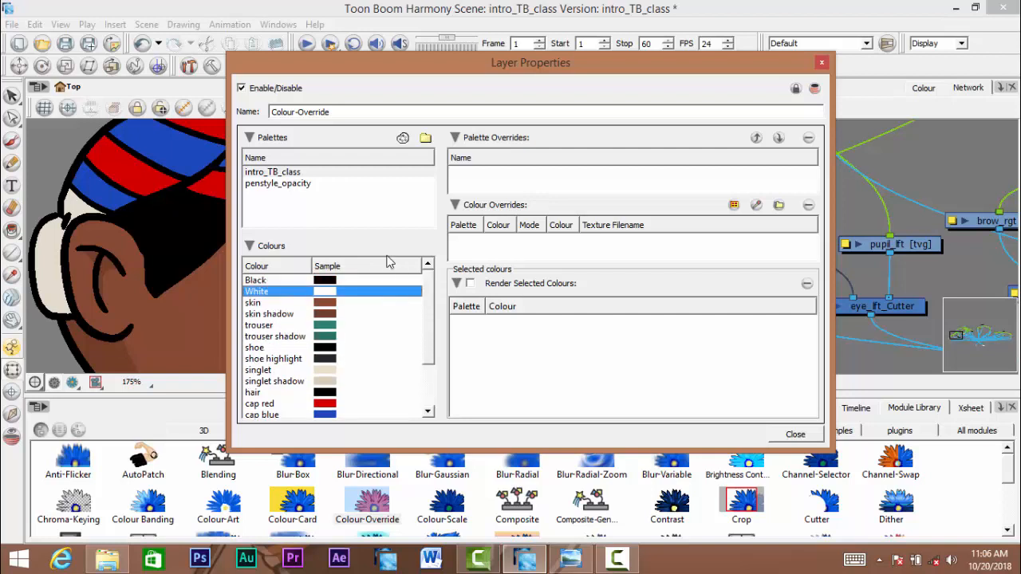
left_click_drag(257, 295, 513, 357)
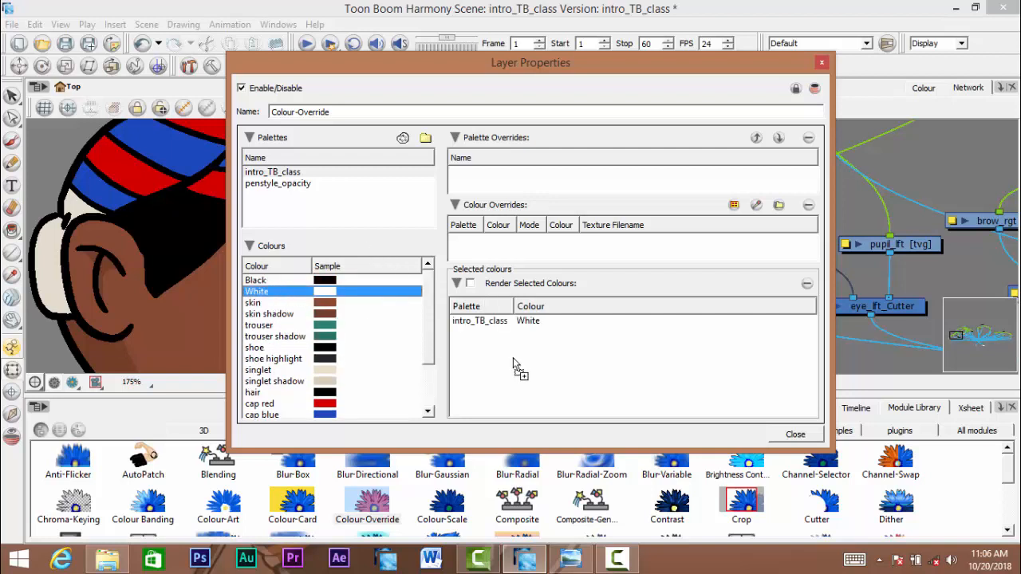
left_click(471, 283)
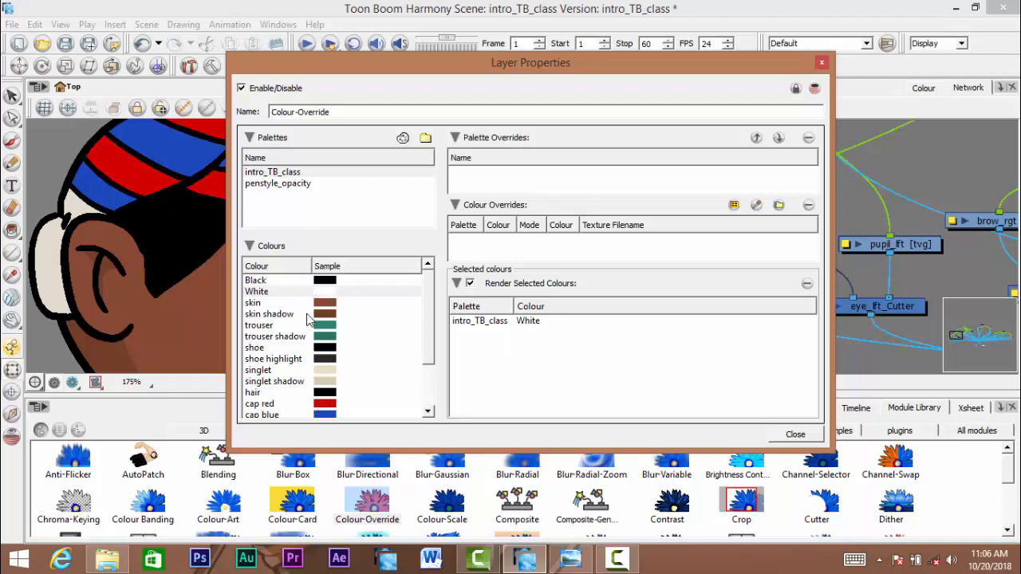
left_click_drag(427, 354, 432, 304)
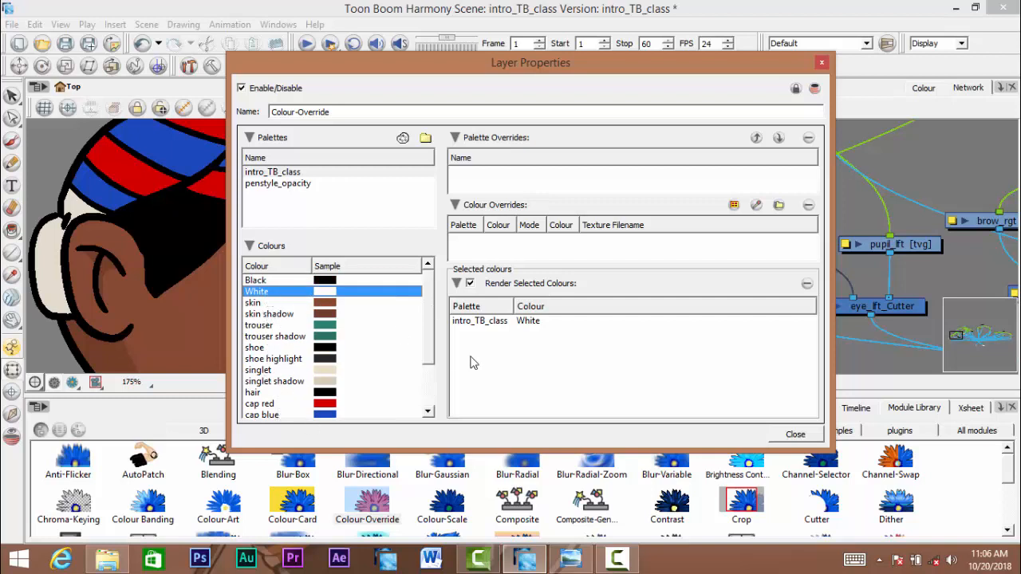
left_click_drag(542, 70, 566, 60)
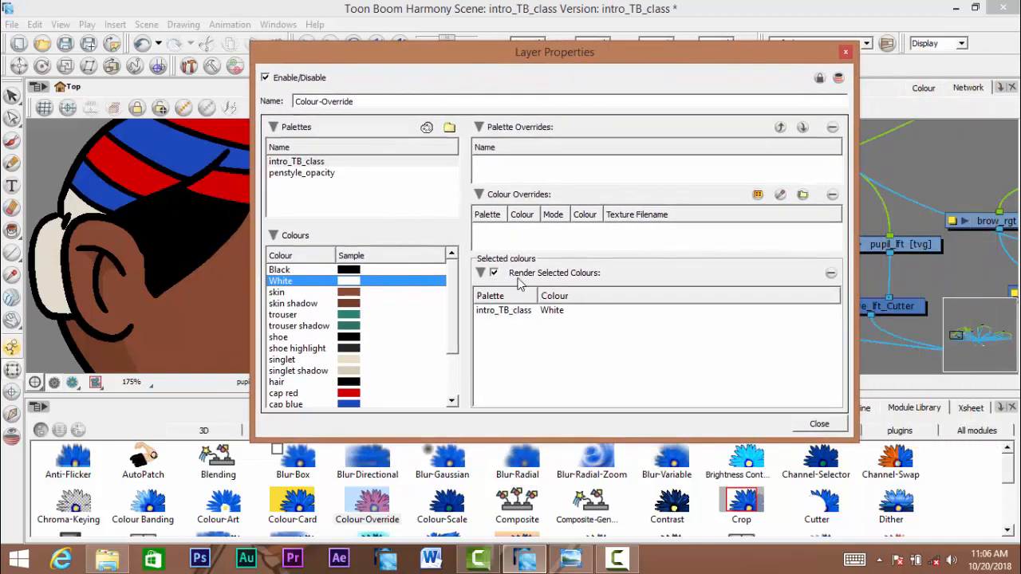
- Rename the Colour-Override node as eye_lft_Colour-Override and close its properties
left_click(295, 100)
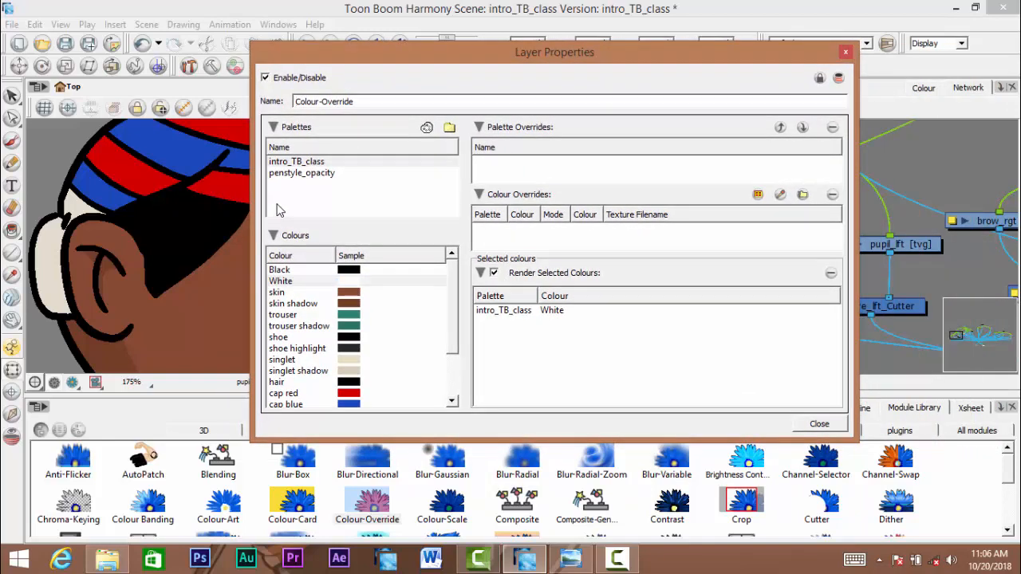
type("yee")
key("BackSpace")
key("BackSpace")
key("BackSpace")
type("eye_lft_")
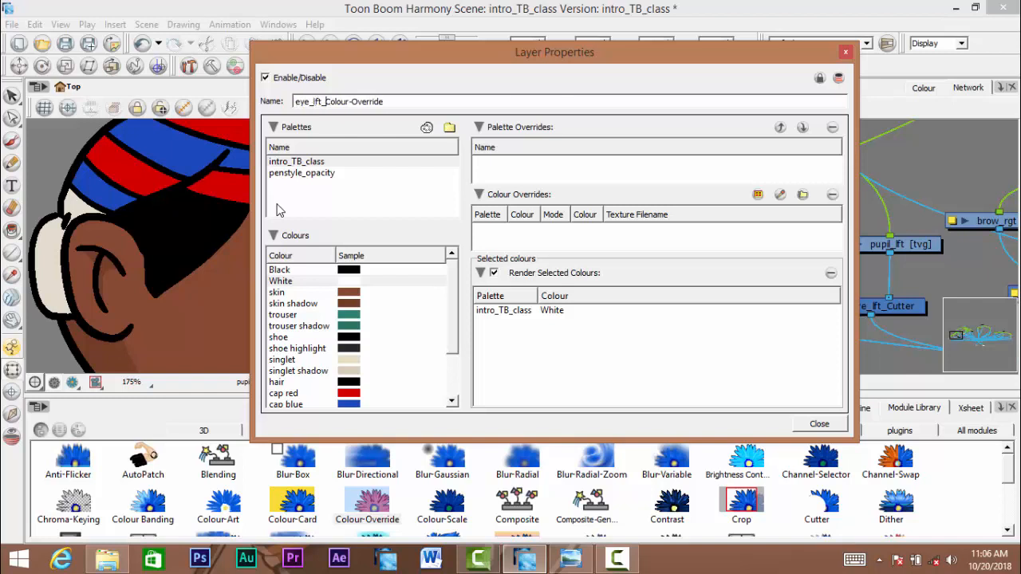
left_click(820, 425)
- Enable Inverted on eye_lft_Cutter and test the mask by shifting the left pupil sideways in the drawing
scroll(797, 249, "down", 3)
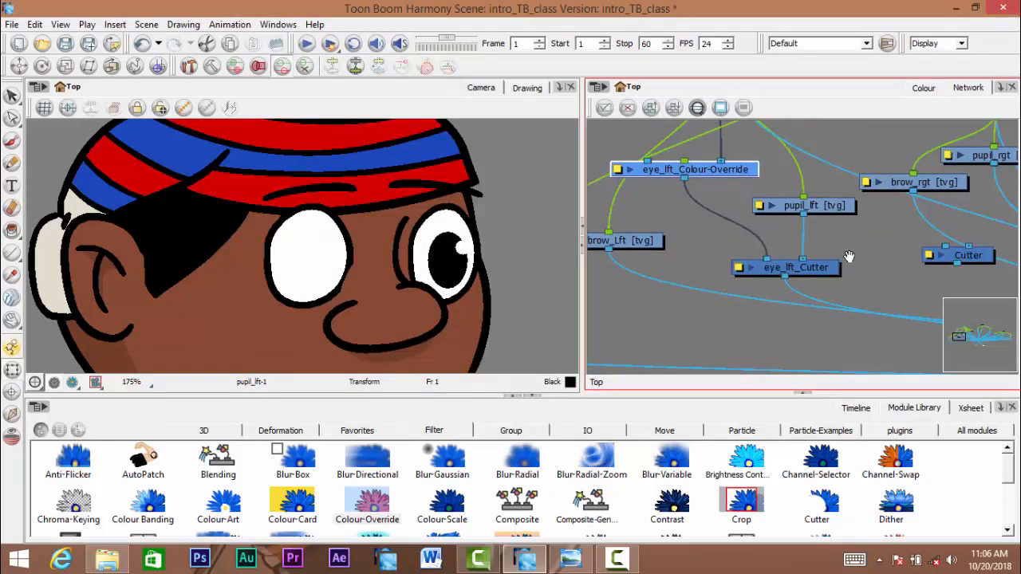
mouse_move(848, 256)
left_mouse_down()
mouse_move(868, 261)
mouse_move(858, 270)
left_mouse_up()
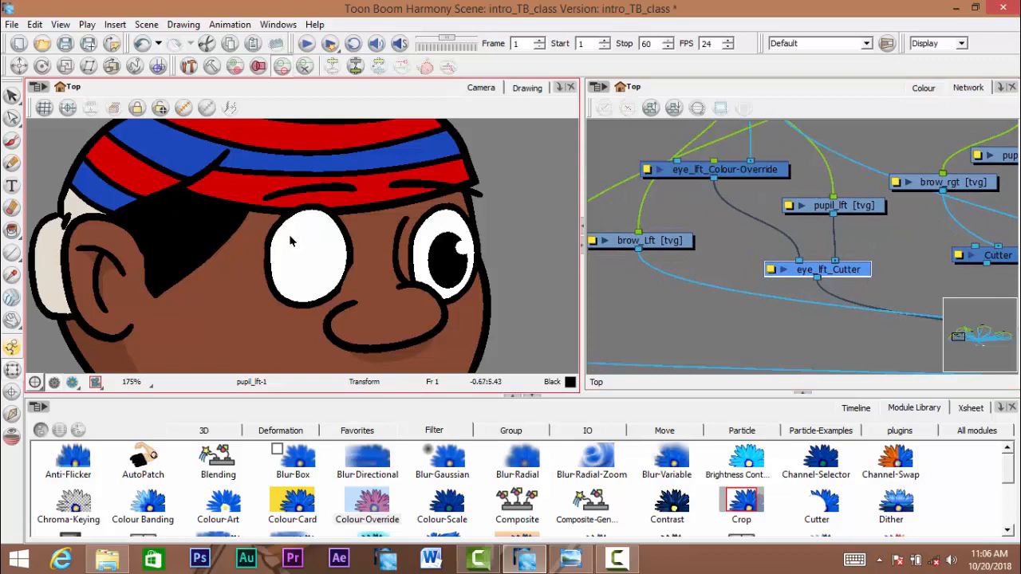
left_click(771, 269)
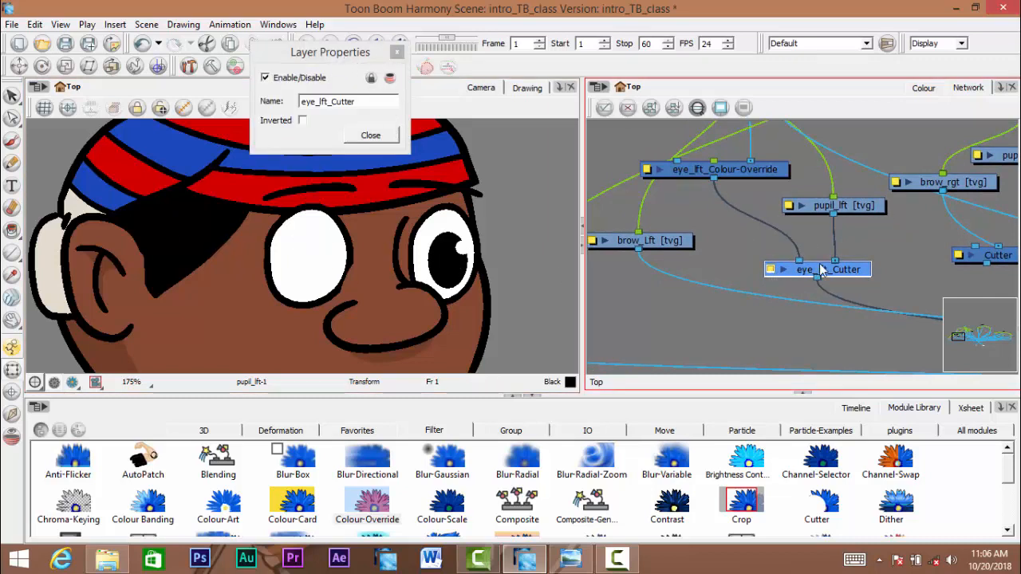
left_click(302, 119)
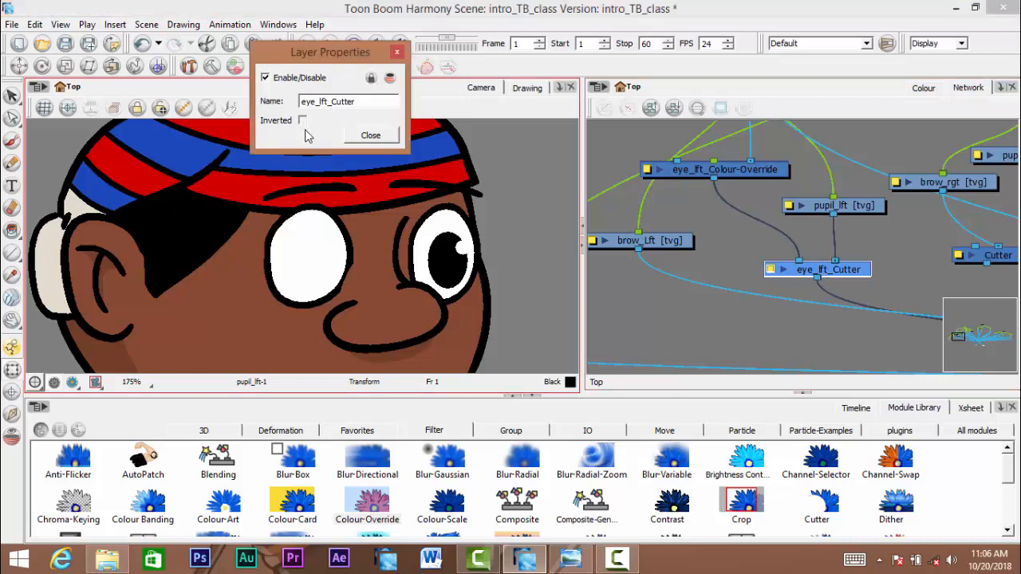
left_click(372, 135)
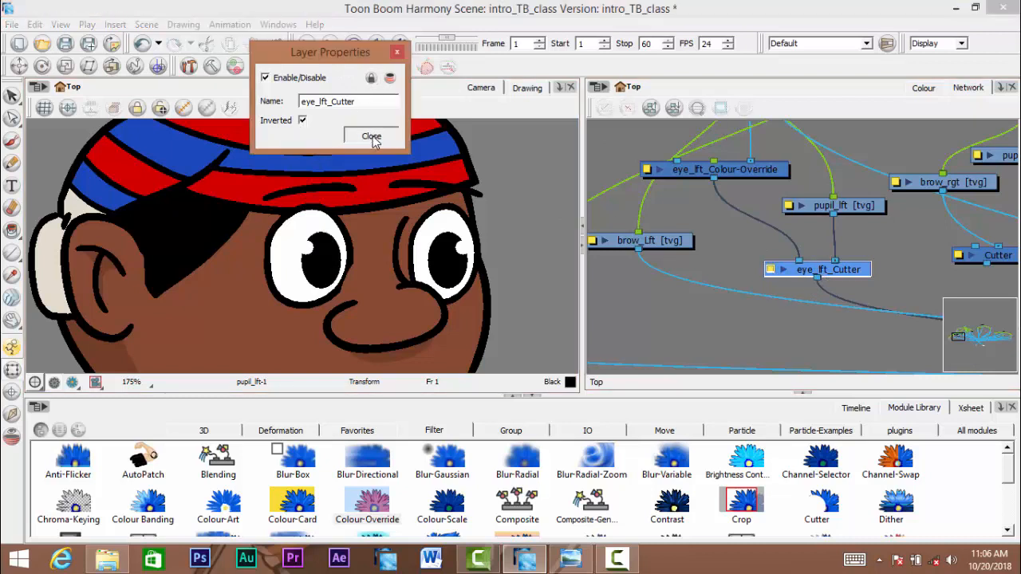
left_click(321, 269)
left_click_drag(325, 276, 301, 281)
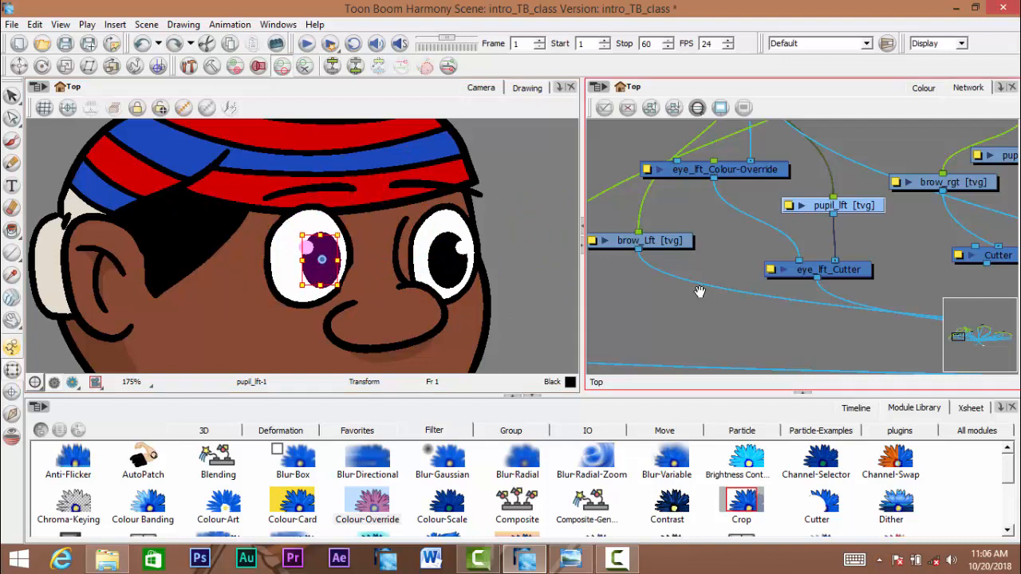
- Bring the Colour-Override_1 node up towards the unconnected Cutter below the right-eye nodes
left_click_drag(700, 292, 651, 276)
left_click(744, 300)
left_click_drag(852, 280, 783, 205)
scroll(797, 239, "down", 5)
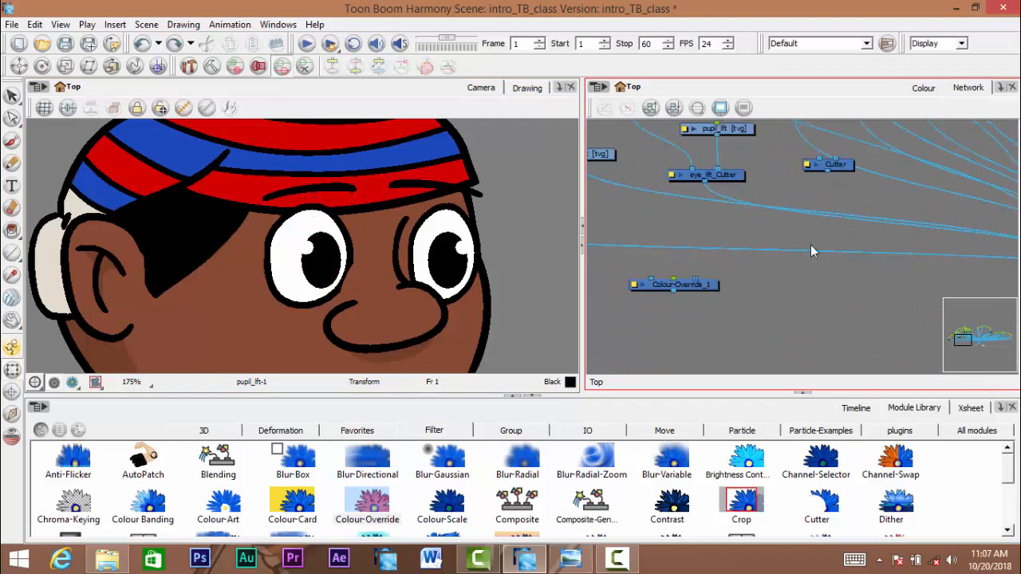
left_click_drag(746, 314, 829, 230)
- Raise pupil_rgt closer to eye_rgt and place Colour-Override_1 below and to the left of eye_rgt
scroll(797, 293, "up", 3)
scroll(800, 289, "up", 1)
left_click_drag(781, 252, 702, 296)
left_click_drag(811, 243, 845, 247)
left_click_drag(754, 227, 726, 187)
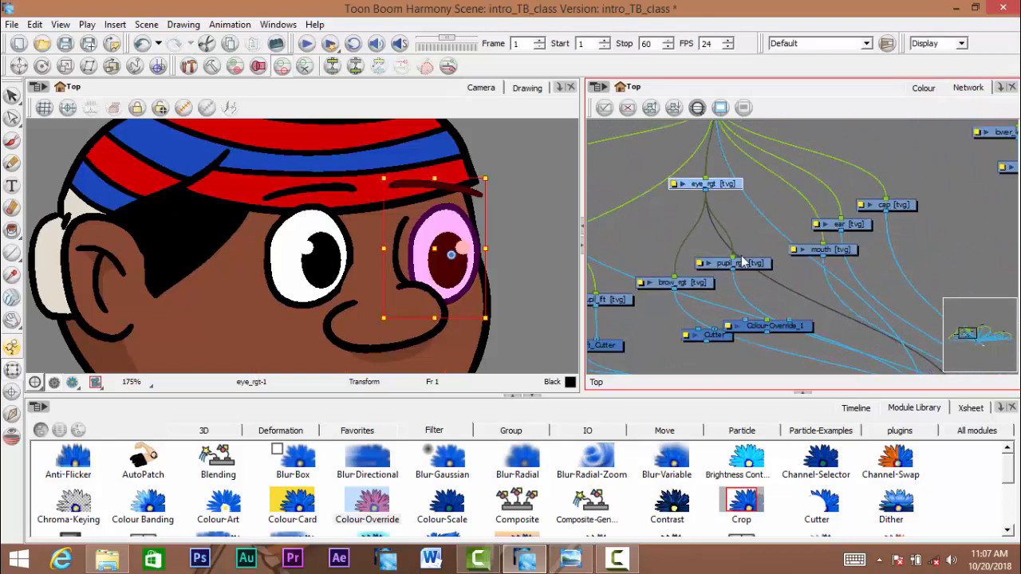
left_click_drag(746, 263, 745, 228)
left_click_drag(778, 324, 662, 210)
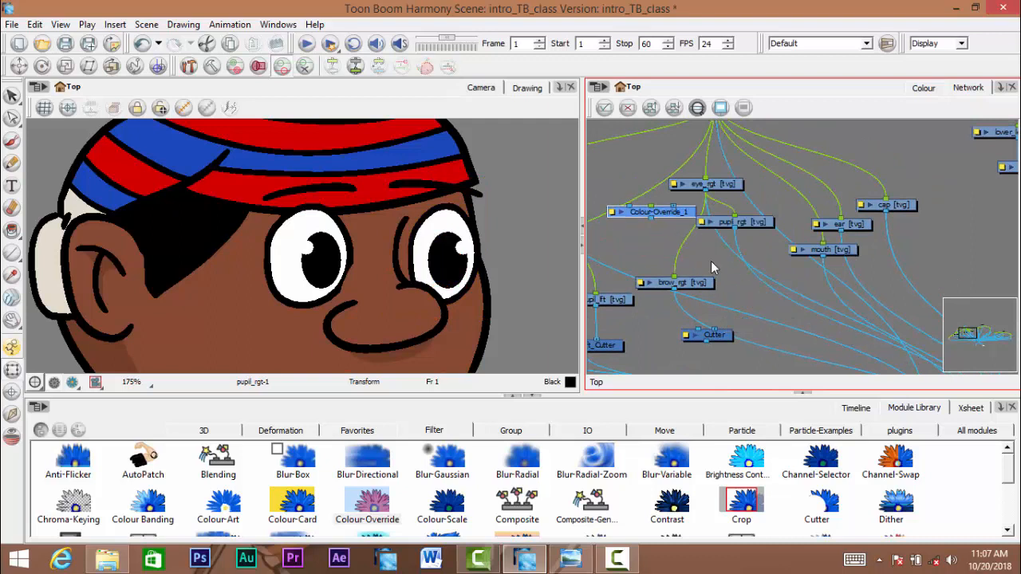
- Shift pupil_rgt clear of brow_rgt and insert the unconnected Cutter into pupil_rgt's output connection
left_click_drag(711, 261, 705, 267)
left_click_drag(742, 231, 747, 276)
left_click_drag(728, 346, 733, 305)
left_click_drag(742, 226, 756, 208)
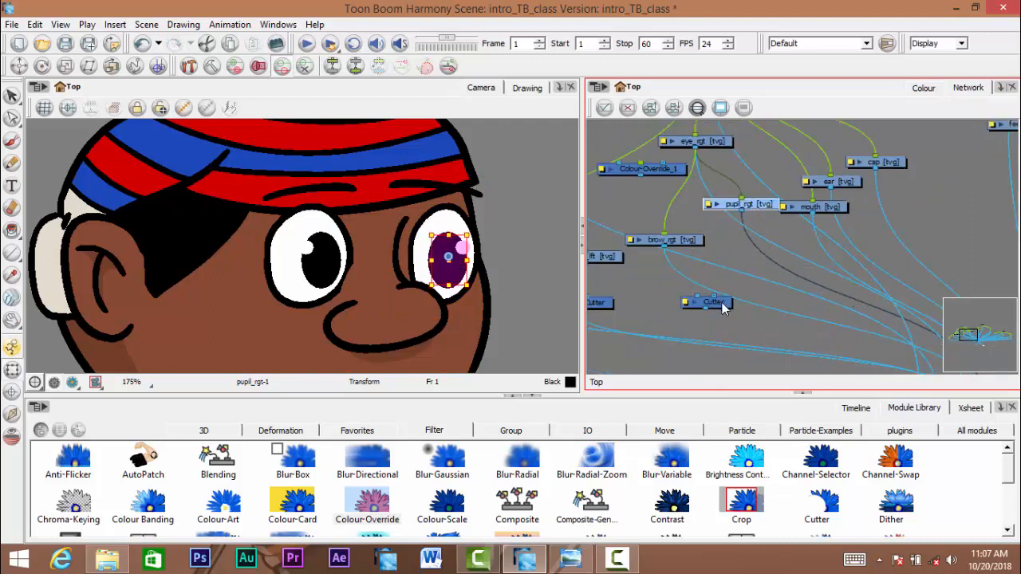
left_click_drag(723, 307, 774, 271)
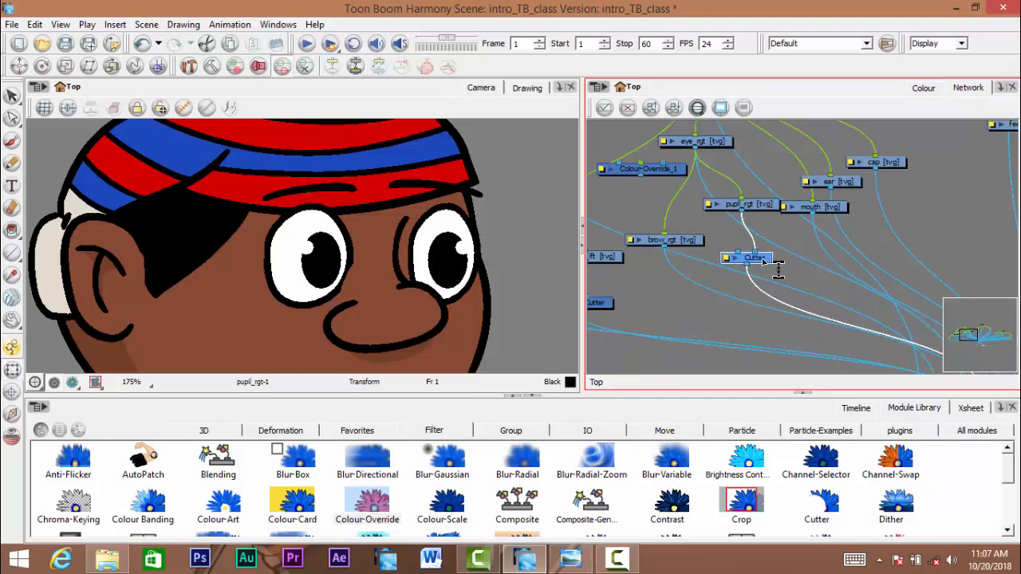
- Spread out the right-eye nodes, placing pupil_rgt under eye_rgt, brow_rgt lower down and the Cutter further right
left_click_drag(746, 205, 712, 209)
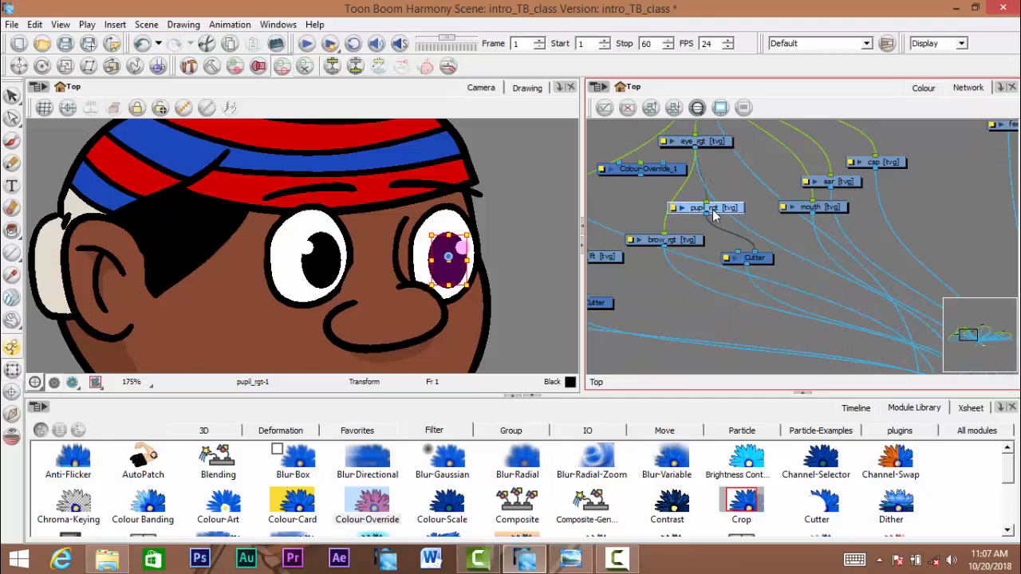
left_click_drag(761, 273, 845, 284)
left_click_drag(774, 253, 765, 312)
left_click_drag(762, 293, 701, 281)
left_click_drag(773, 260, 787, 274)
- Rename the Cutter below pupil_rgt as eye_rgt_Cutter and close its properties
double_click(780, 277)
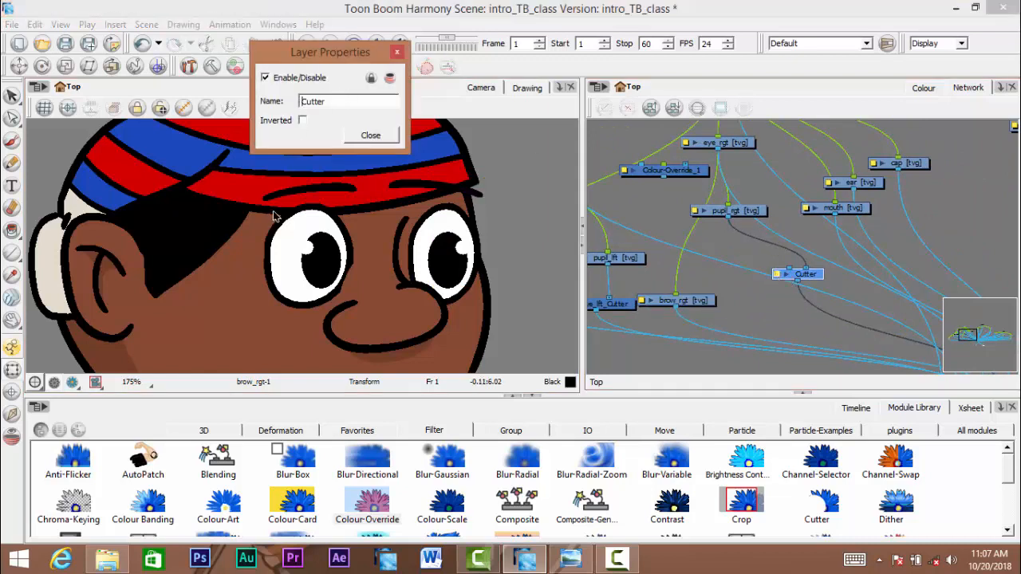
type("eye_rgt_")
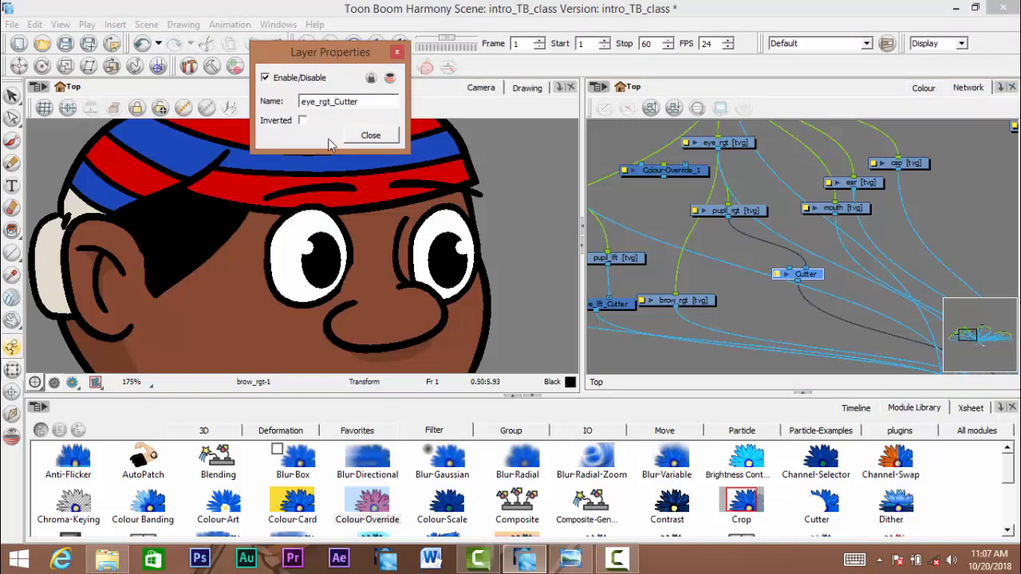
left_click(370, 135)
left_click_drag(714, 244, 723, 247)
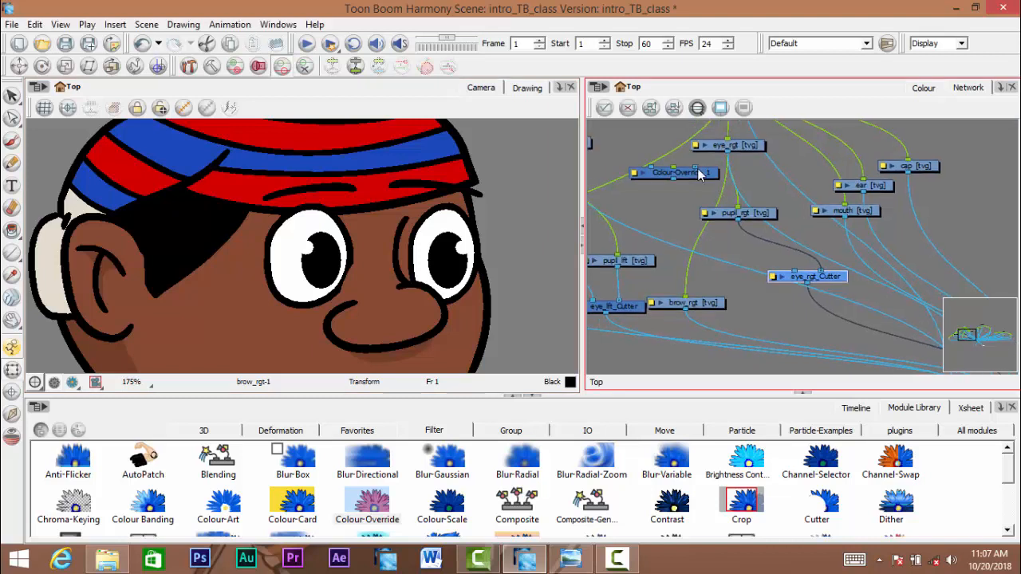
- Connect eye_rgt to Colour-Override_1 and its output to eye_rgt_Cutter's free left input, then place the override below pupil_rgt
left_click_drag(706, 182, 682, 193)
left_click_drag(745, 146, 672, 200)
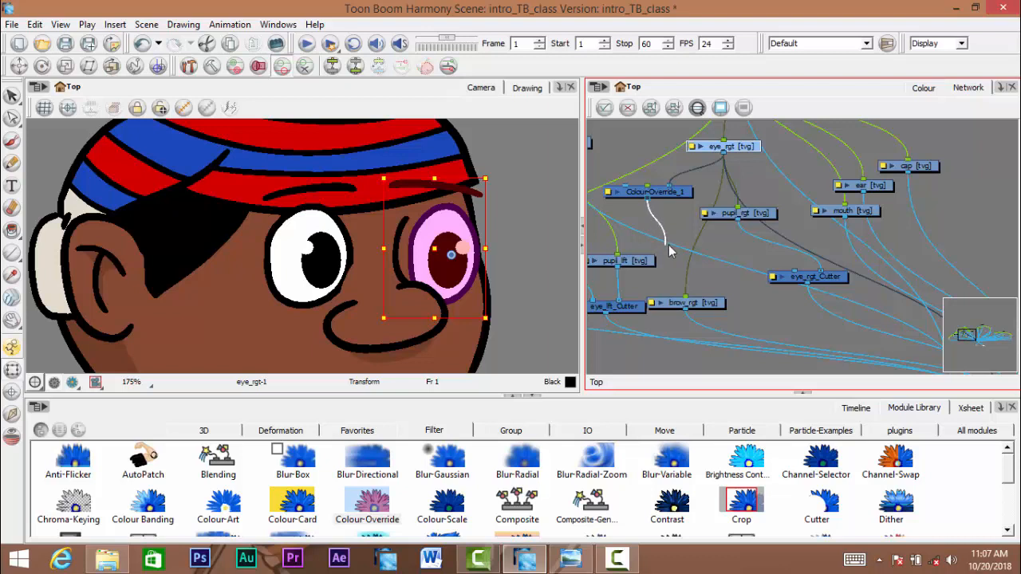
left_click_drag(698, 278, 792, 285)
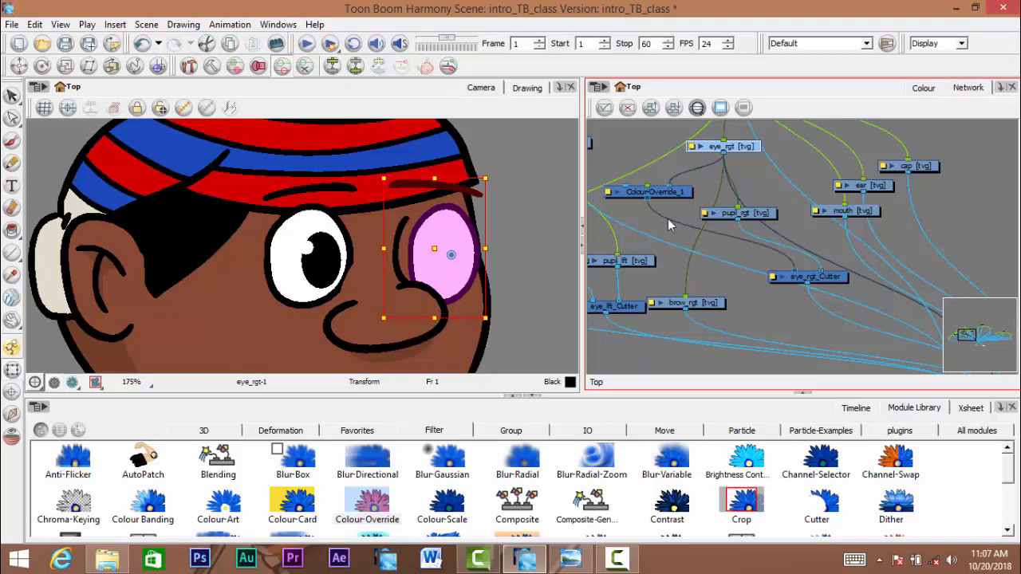
left_click_drag(676, 196, 759, 262)
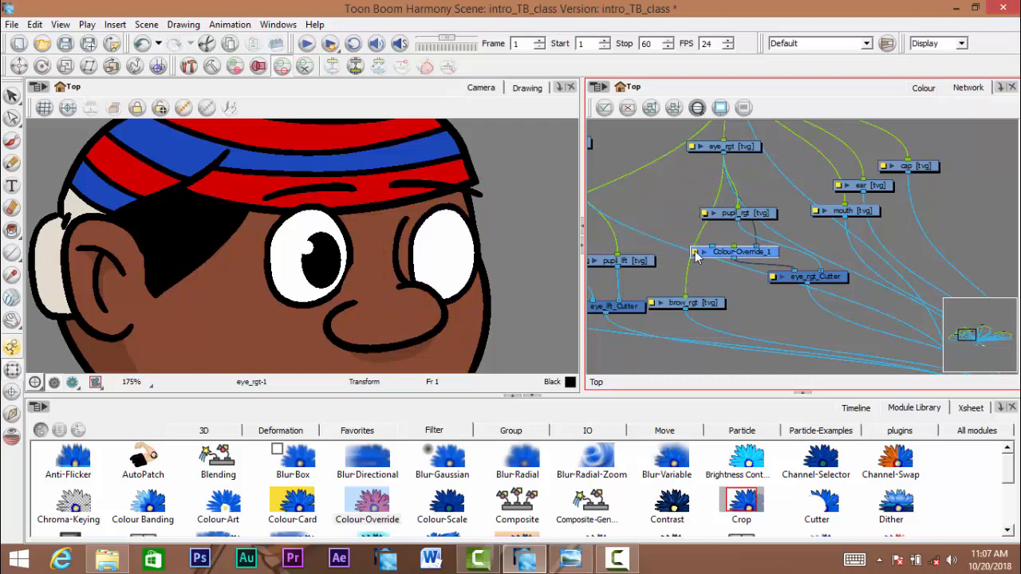
- Rename Colour-Override_1 as eye_rgt_Colour-Override, add White from intro_TB_class to its selected colours, and enable Render Selected Colours
double_click(696, 253)
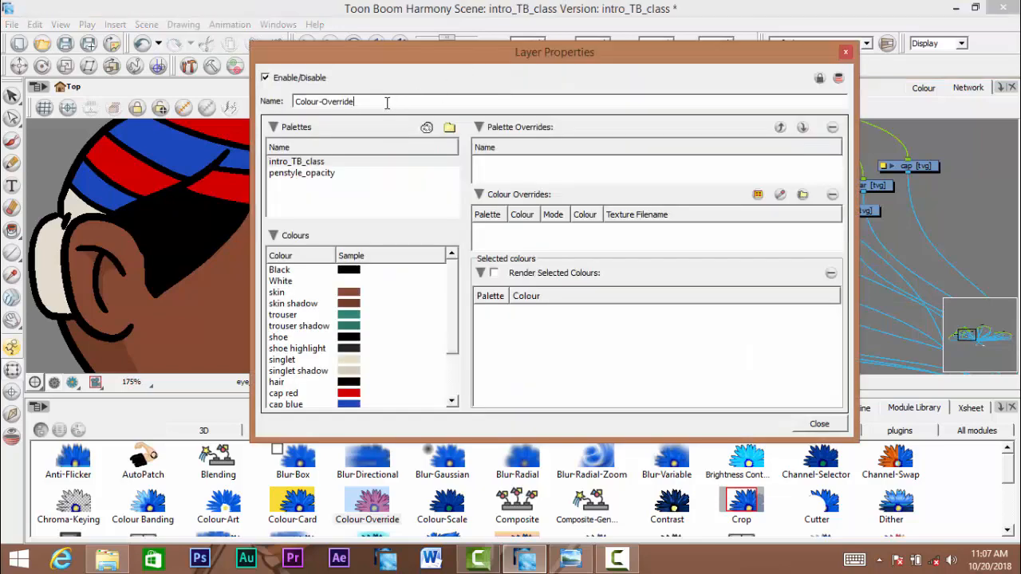
type("eye_rgt_")
left_click_drag(300, 281, 610, 363)
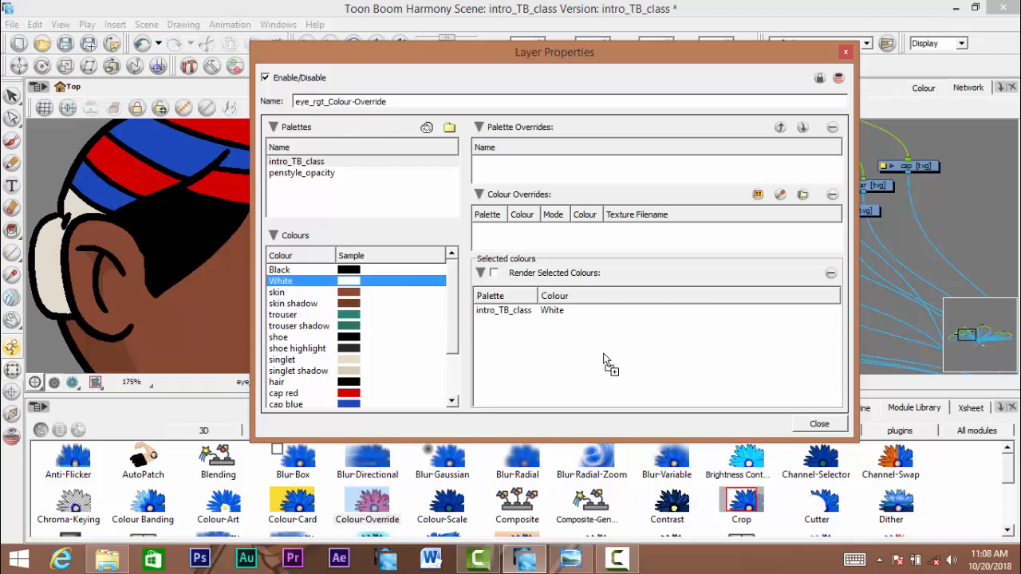
left_click(521, 267)
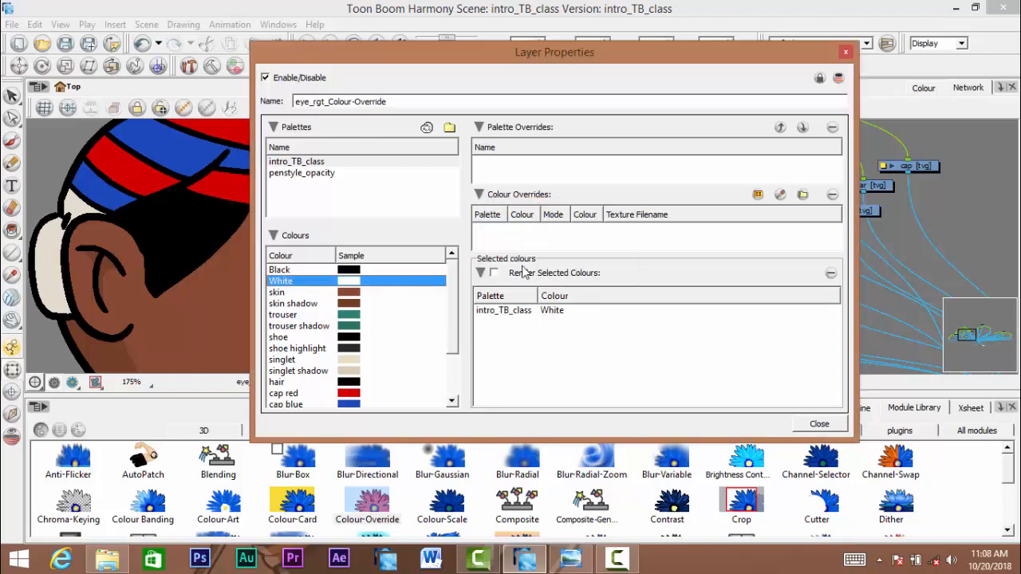
left_click(494, 272)
left_click(823, 423)
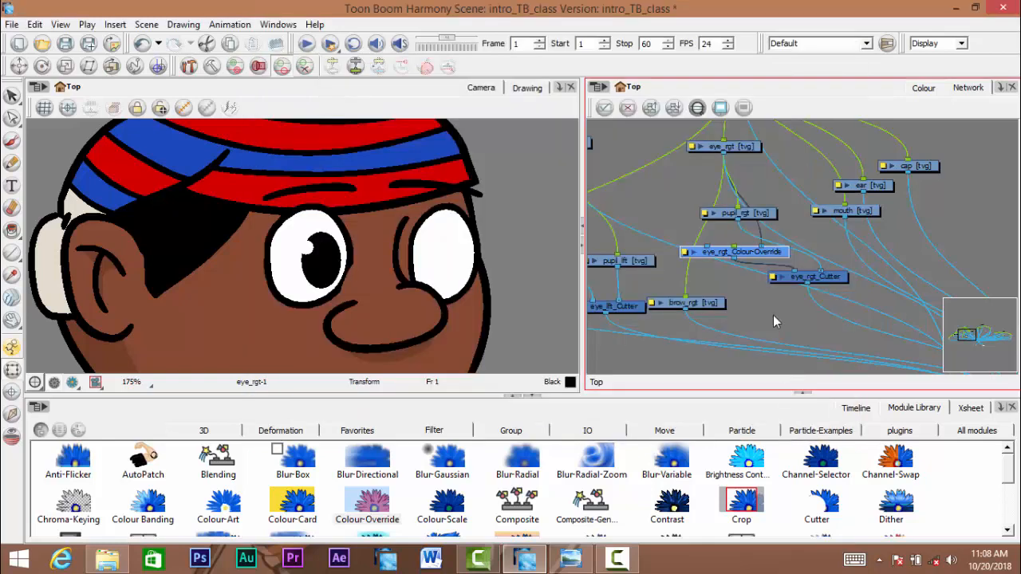
- Enable Inverted on the slightly lowered eye_rgt_Cutter and test the mask by shifting the right pupil sideways
mouse_move(783, 288)
left_mouse_down()
mouse_move(726, 274)
mouse_move(778, 272)
mouse_move(770, 289)
left_mouse_up()
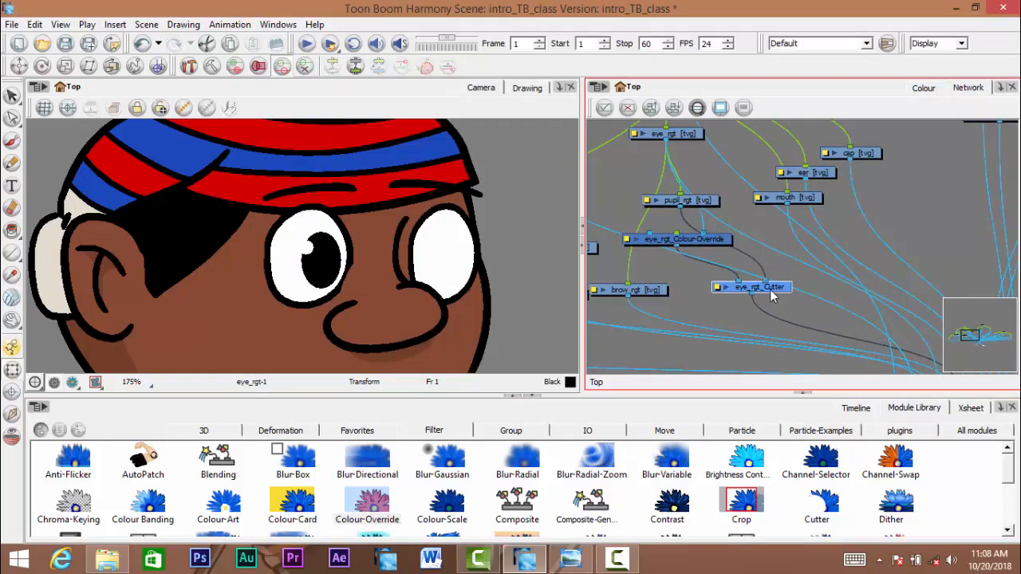
double_click(717, 295)
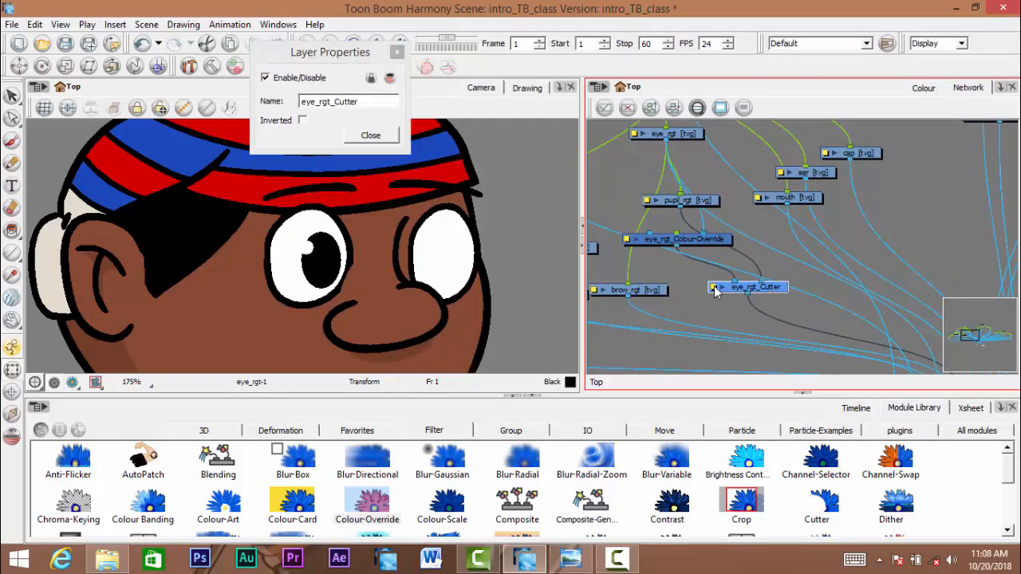
left_click(304, 121)
left_click(370, 134)
left_click(449, 263)
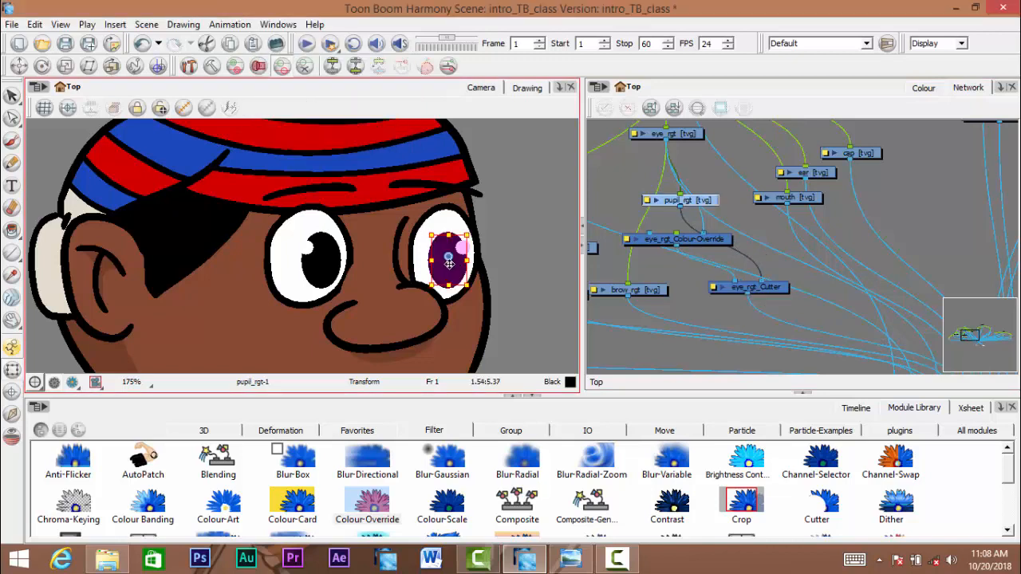
mouse_move(449, 263)
left_mouse_down()
mouse_move(365, 229)
mouse_move(362, 293)
mouse_move(366, 253)
mouse_move(425, 257)
mouse_move(263, 239)
mouse_move(434, 273)
mouse_move(459, 255)
mouse_move(395, 254)
left_mouse_up()
- Show the timeline and examine the node network, from the eye Cutter and Colour-Override nodes down to the Composite
scroll(396, 274, "down", 6)
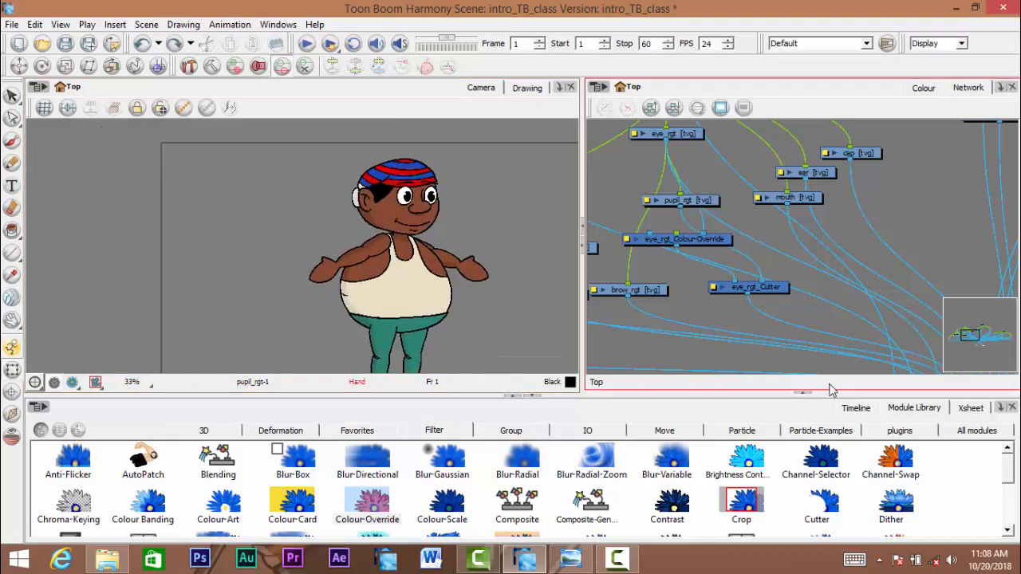
left_click(858, 407)
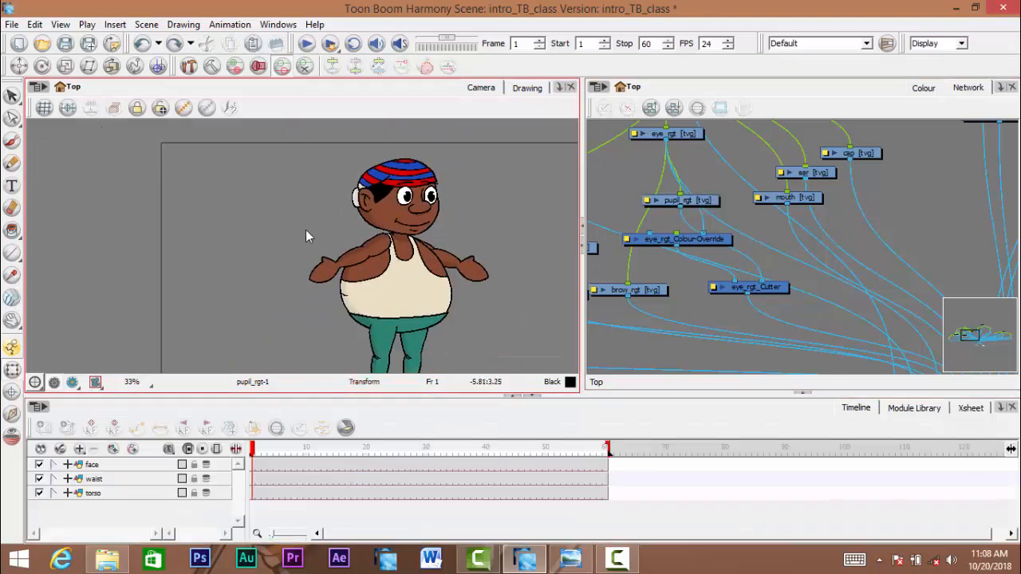
scroll(766, 243, "down", 5)
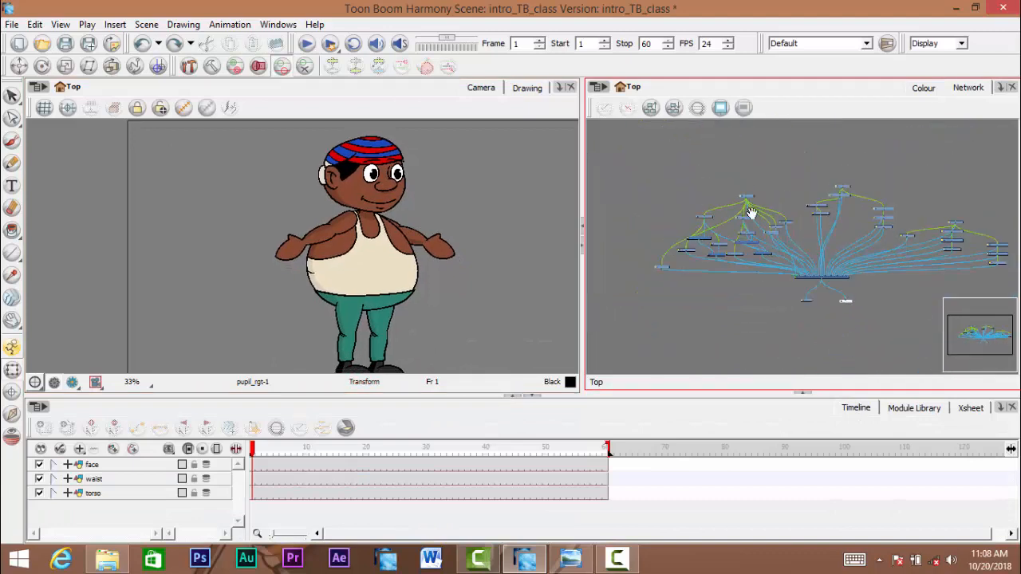
scroll(751, 214, "up", 5)
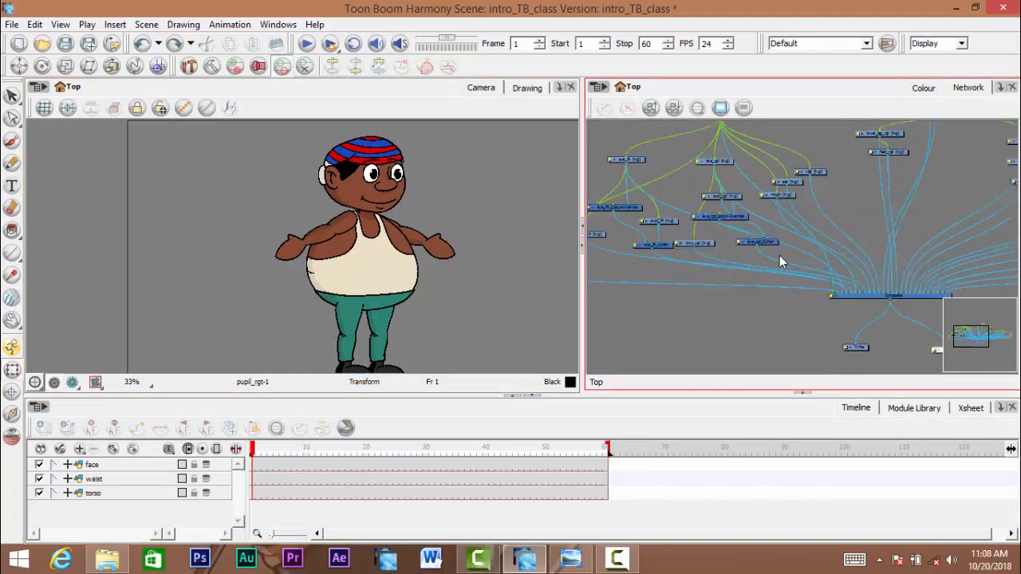
scroll(831, 248, "up", 4)
left_click(857, 273)
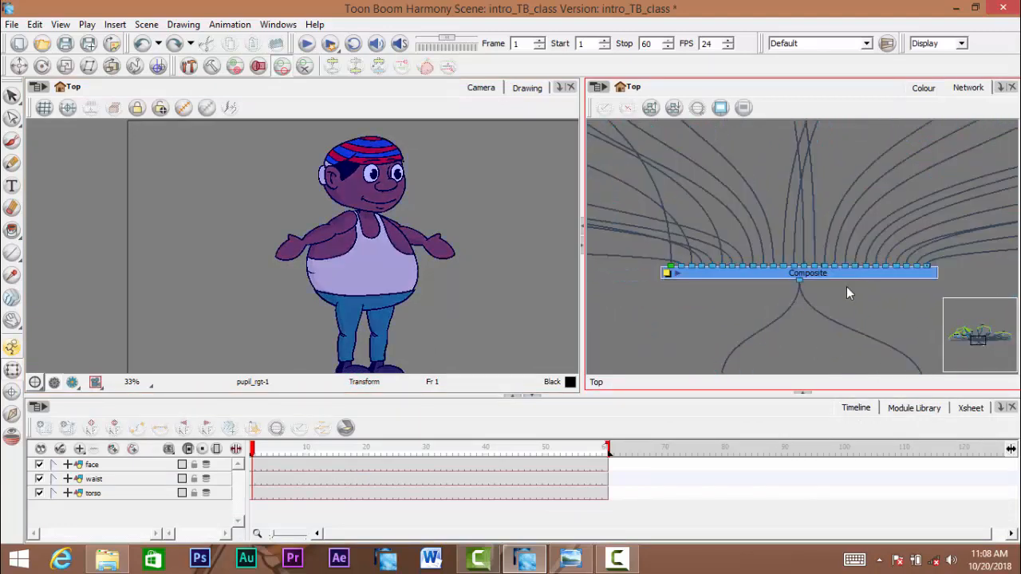
scroll(869, 315, "down", 5)
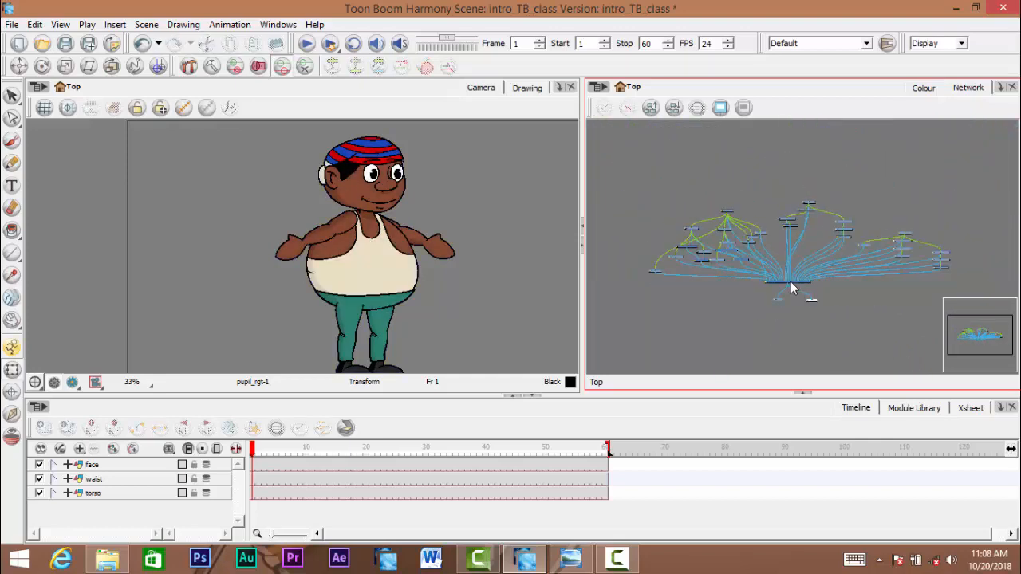
scroll(738, 235, "up", 6)
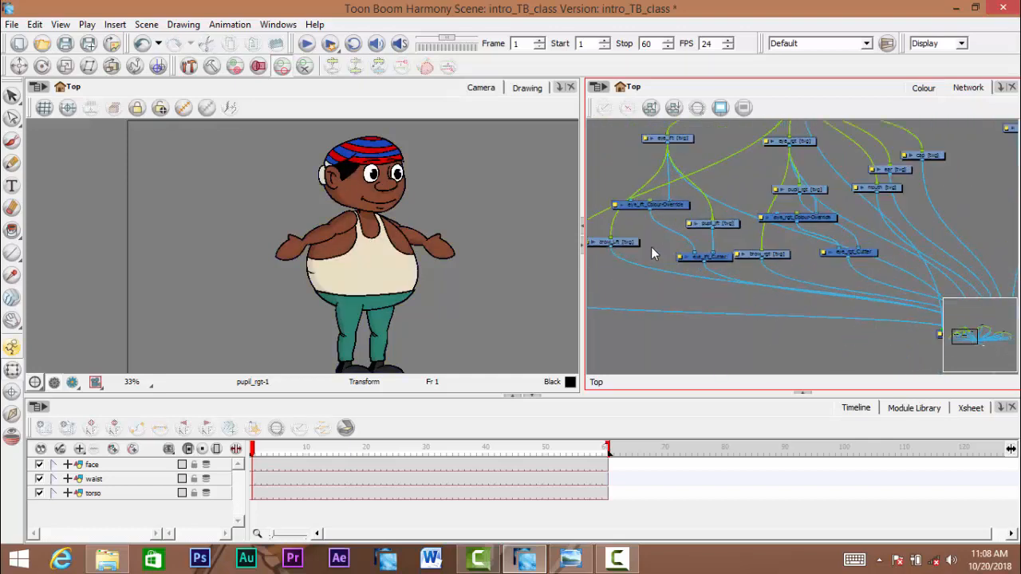
scroll(653, 253, "down", 3)
scroll(677, 259, "down", 2)
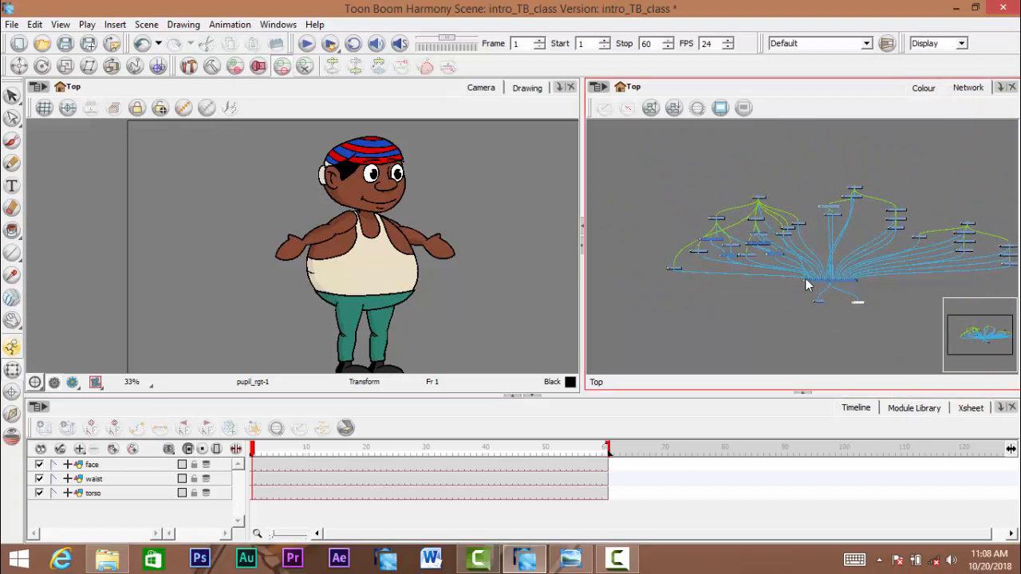
scroll(798, 279, "up", 3)
scroll(791, 270, "down", 4)
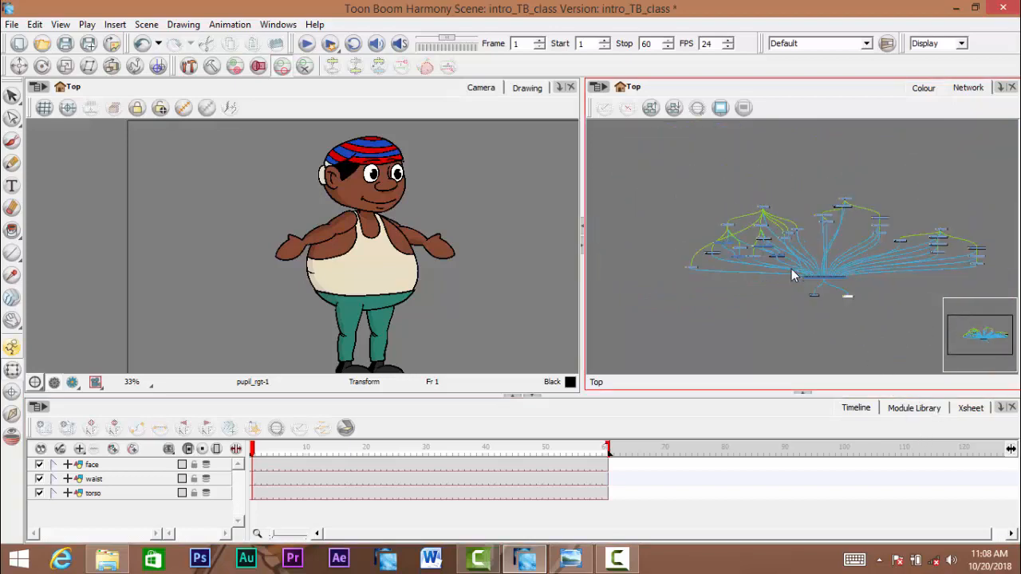
scroll(804, 272, "up", 4)
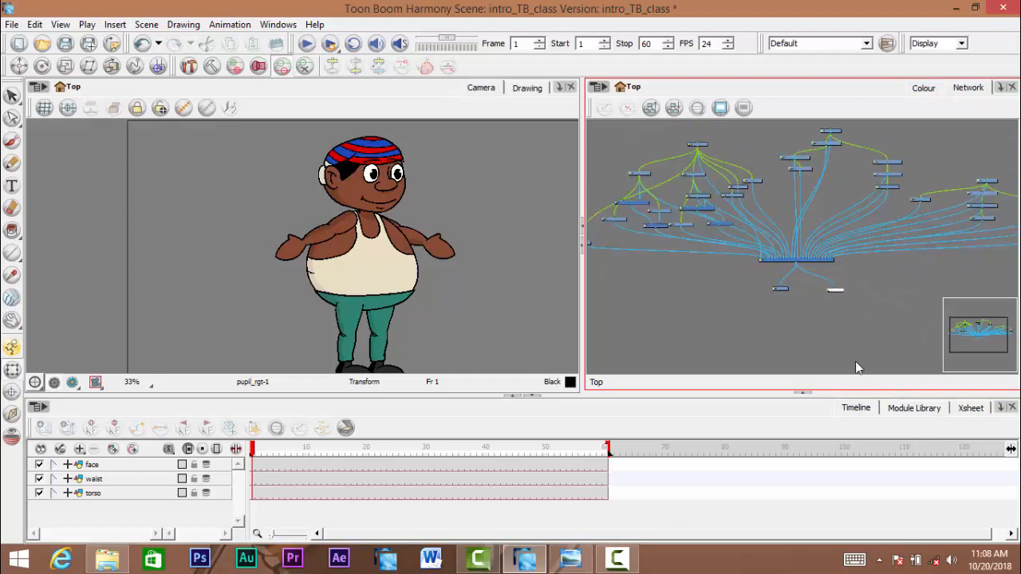
- Add a second Composite node from the Filter modules to the network, below the existing Composite
left_click(914, 408)
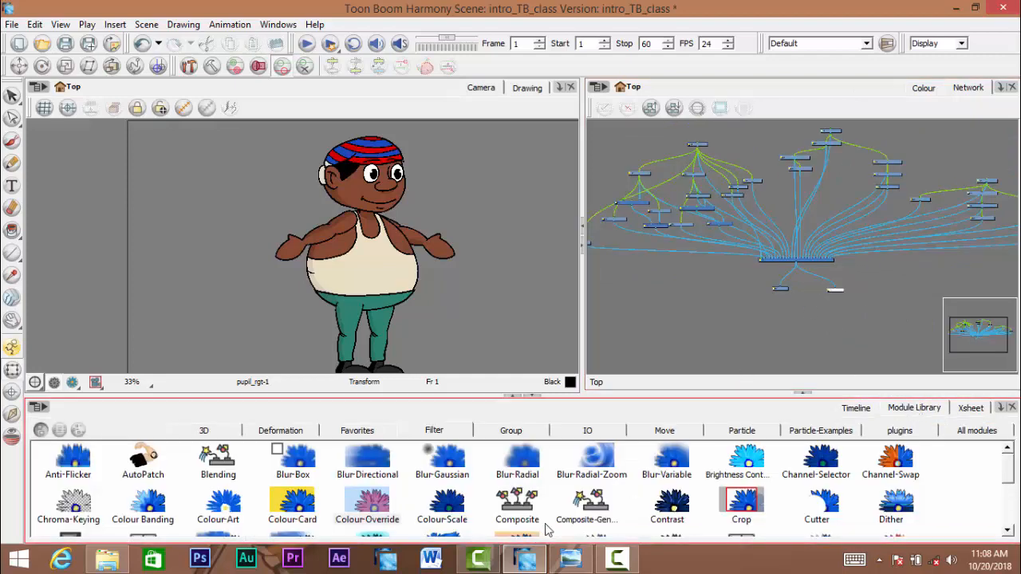
mouse_move(1012, 476)
left_mouse_down()
mouse_move(1012, 511)
mouse_move(1011, 492)
left_mouse_up()
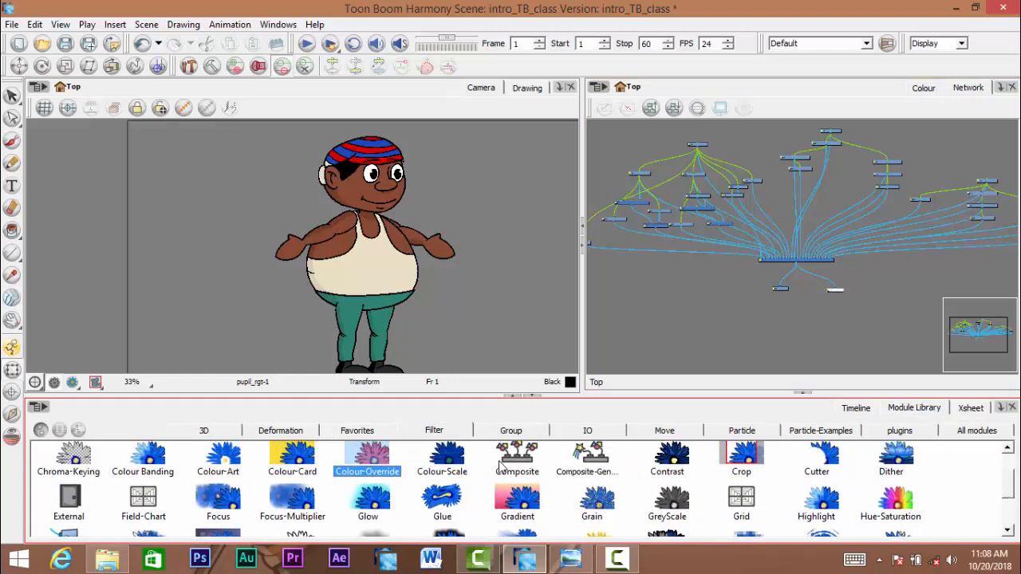
left_click_drag(514, 470, 725, 274)
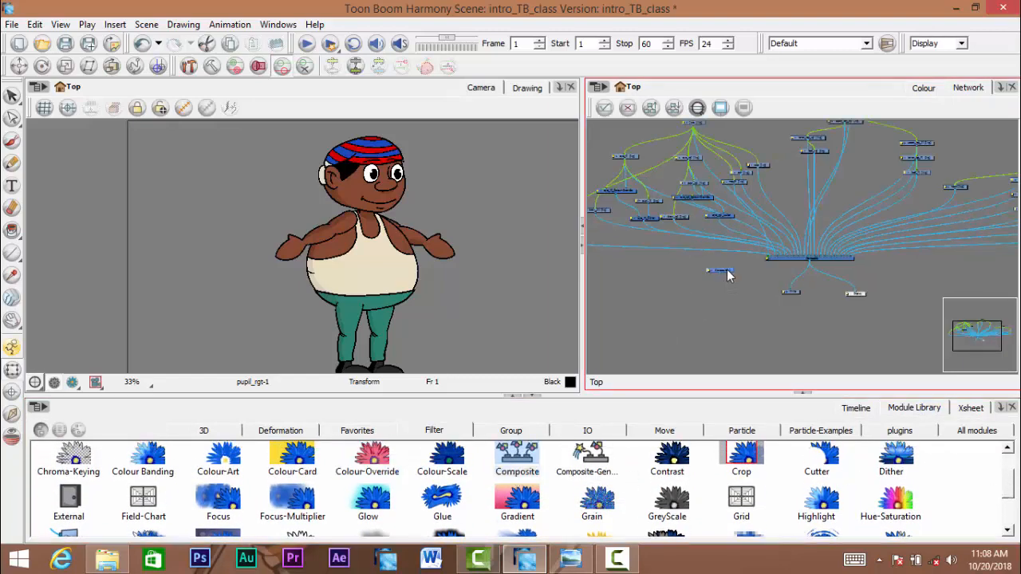
- Try grouping all the character's nodes together with their Composite node, and undo the grouping
scroll(701, 323, "down", 4)
left_click_drag(632, 198, 908, 305)
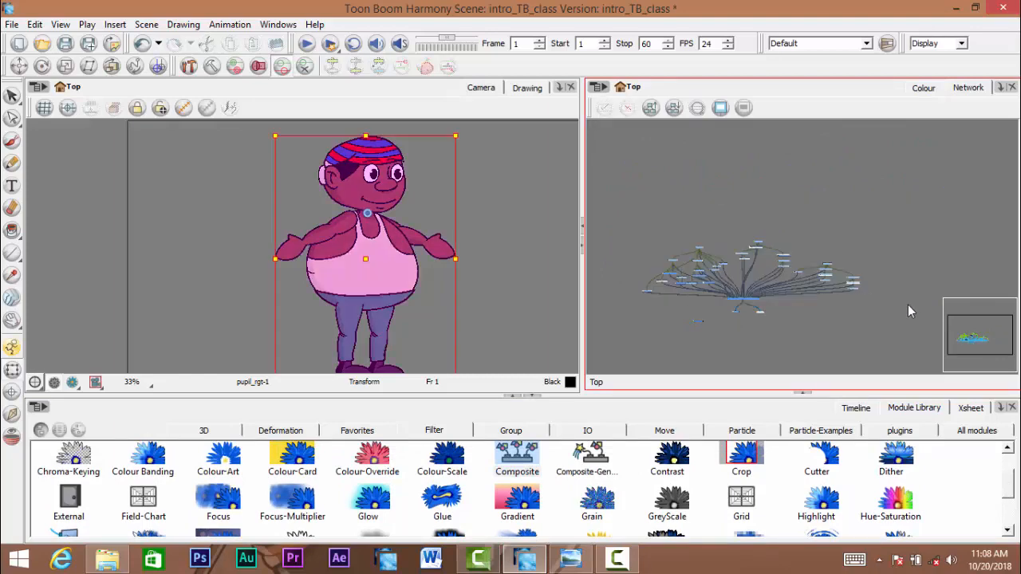
scroll(760, 311, "up", 2)
scroll(760, 309, "up", 6)
left_click_drag(693, 331, 893, 236)
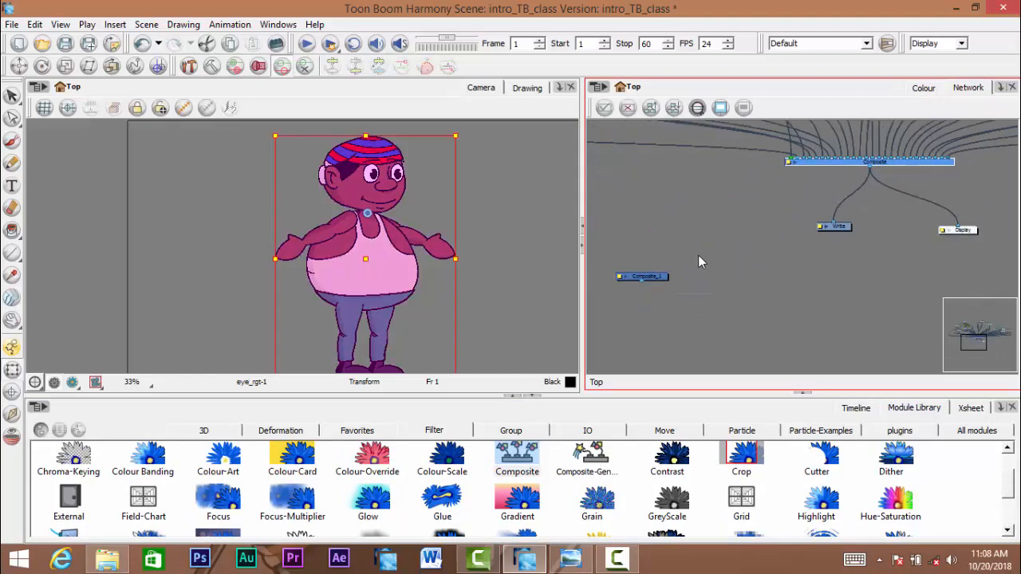
scroll(750, 276, "down", 2)
scroll(750, 276, "down", 3)
left_click_drag(788, 253, 792, 297)
scroll(788, 300, "down", 1)
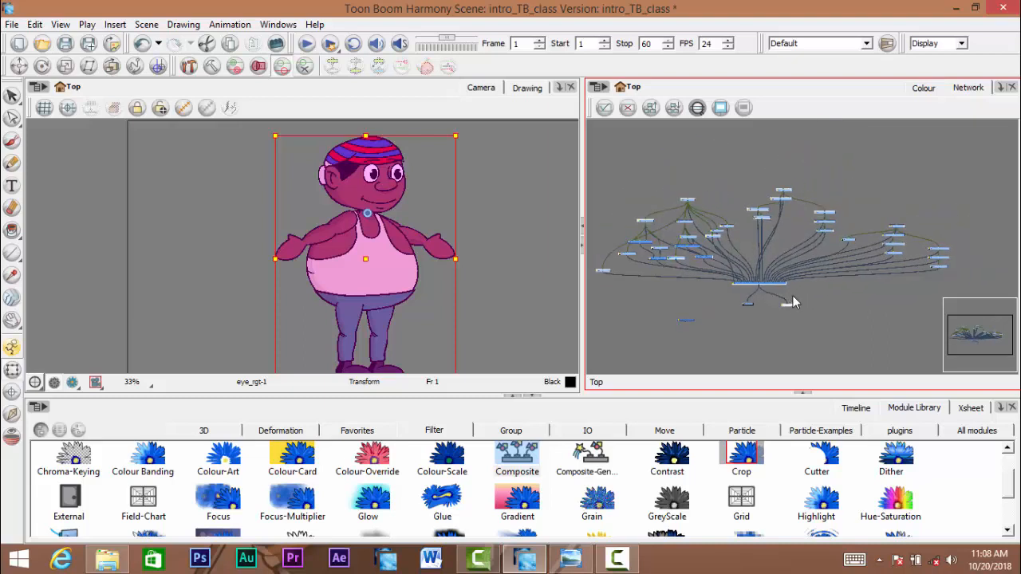
key("ctrl+g")
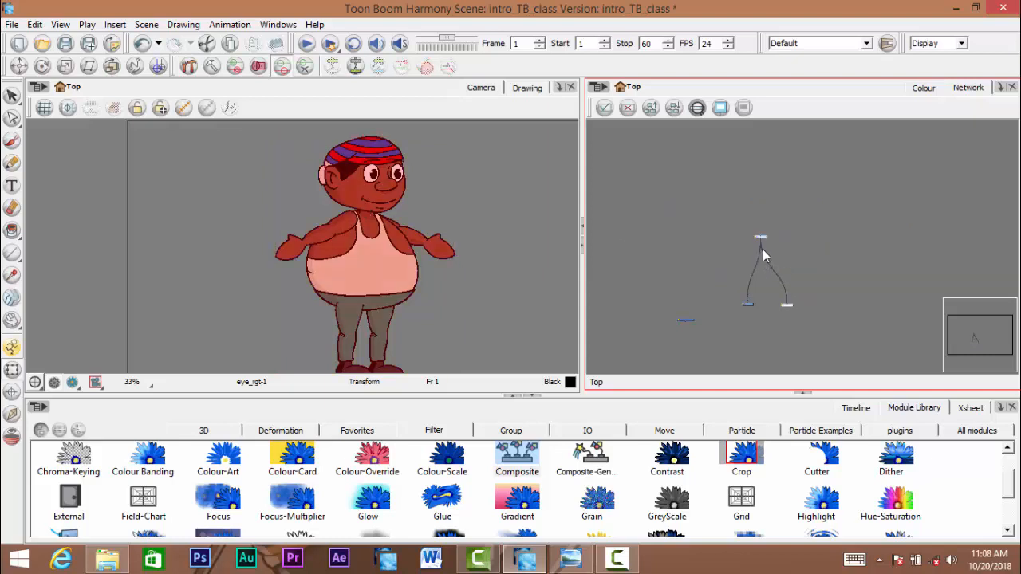
scroll(764, 243, "up", 3)
scroll(763, 240, "down", 2)
scroll(763, 241, "up", 1)
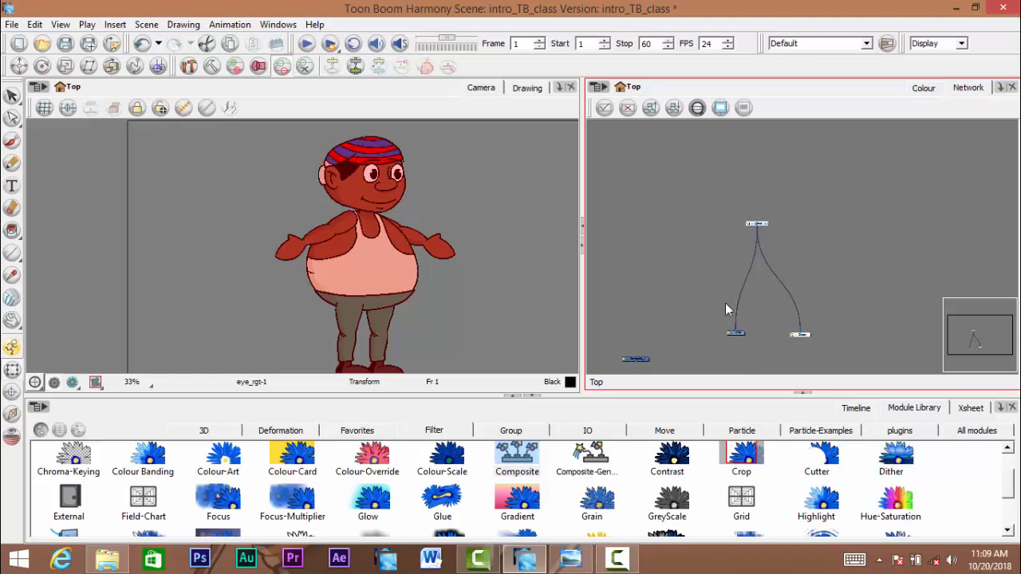
key("ctrl+z")
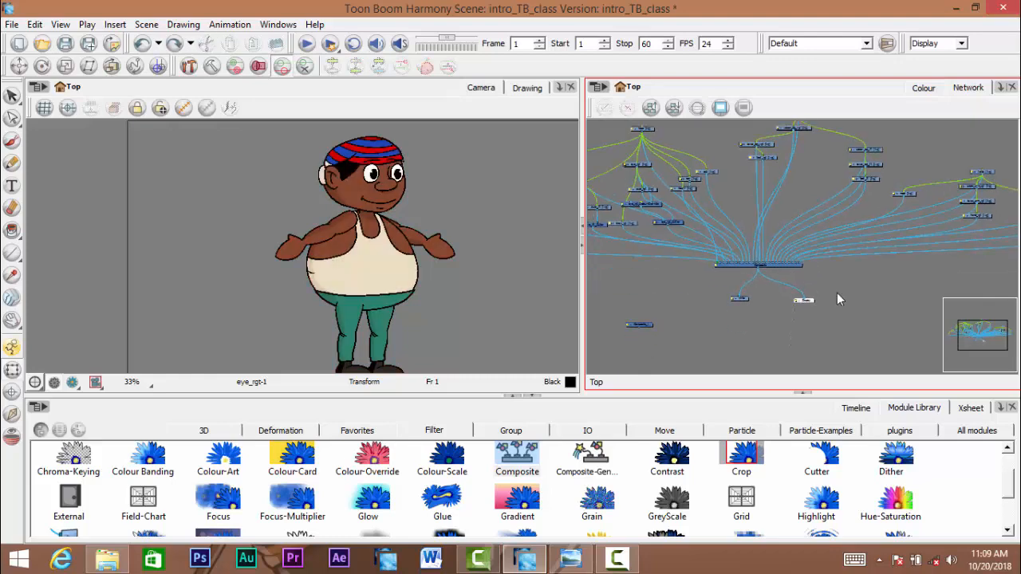
- Insert Composite_1 into the connection between Composite and Display, and lower the Display node to make room
left_click_drag(648, 326, 719, 286)
scroll(721, 286, "up", 3)
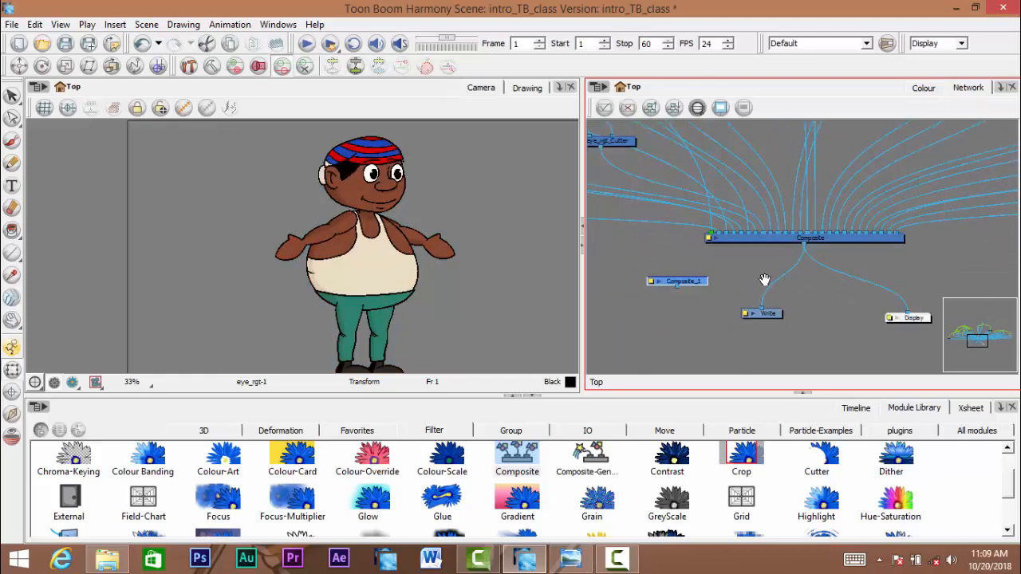
left_click_drag(908, 310, 917, 356)
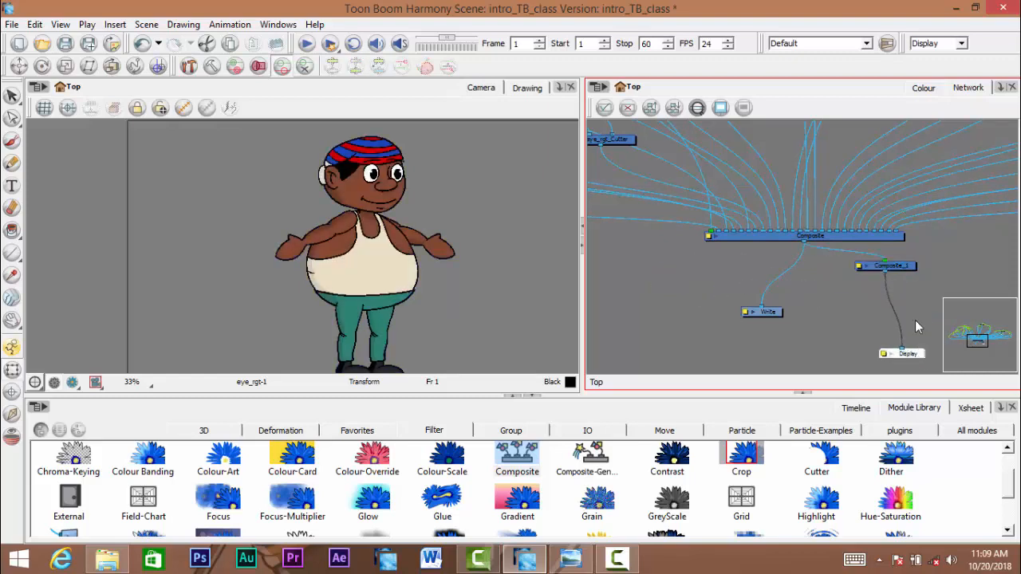
left_click_drag(911, 271, 911, 319)
- Disconnect Write from Composite, feed it from Composite_1's output instead, and place Composite_1 between the Composite and Write nodes
mouse_move(767, 313)
left_mouse_down()
mouse_move(758, 333)
mouse_move(764, 313)
left_mouse_up()
left_click_drag(907, 314, 878, 284)
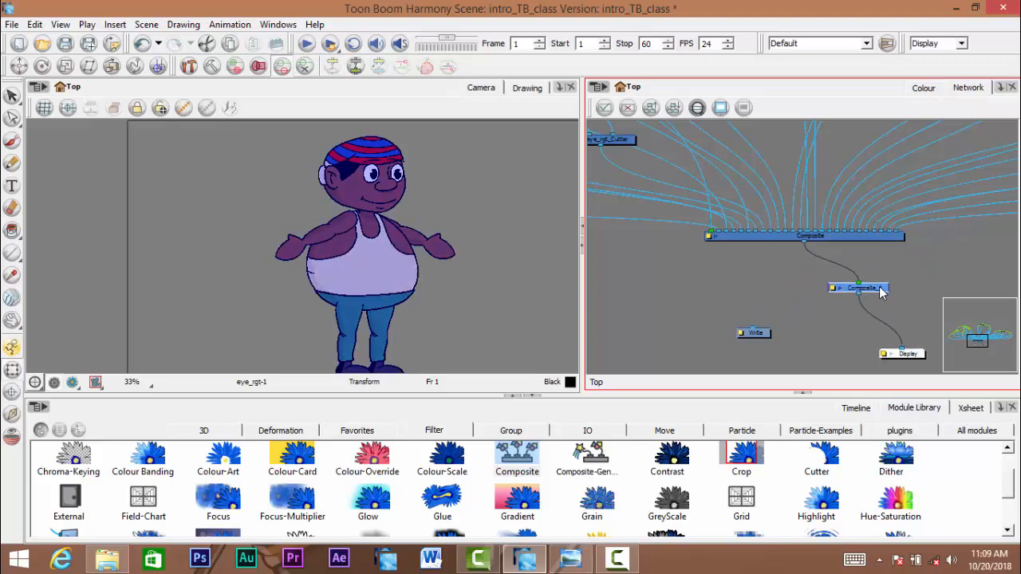
left_click_drag(764, 310, 762, 361)
left_click_drag(874, 286, 822, 300)
- Rename the original Composite node as character and set its mode to Pass Through
scroll(824, 305, "down", 3)
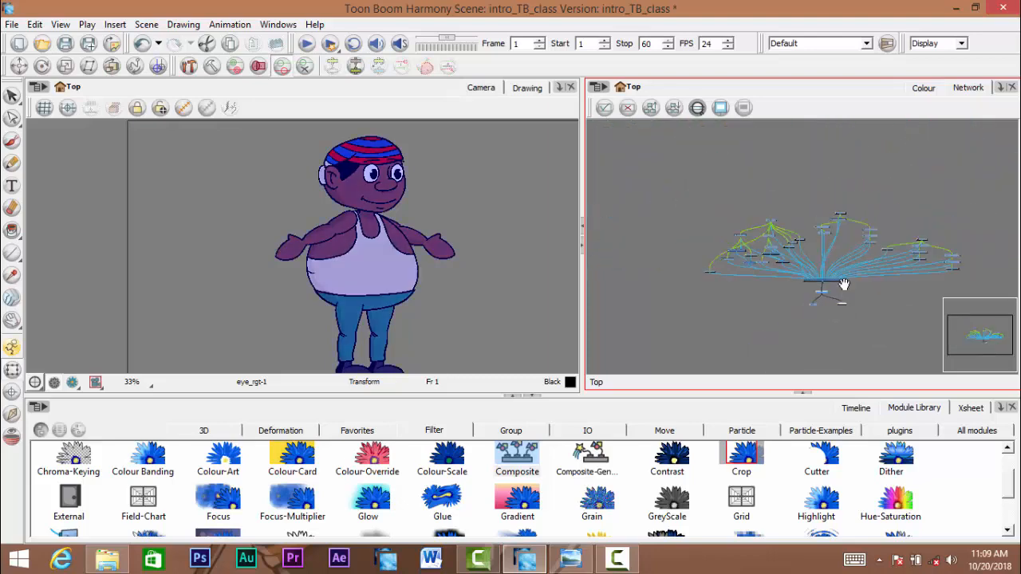
scroll(833, 283, "up", 5)
left_click_drag(832, 273, 874, 272)
left_click(692, 271)
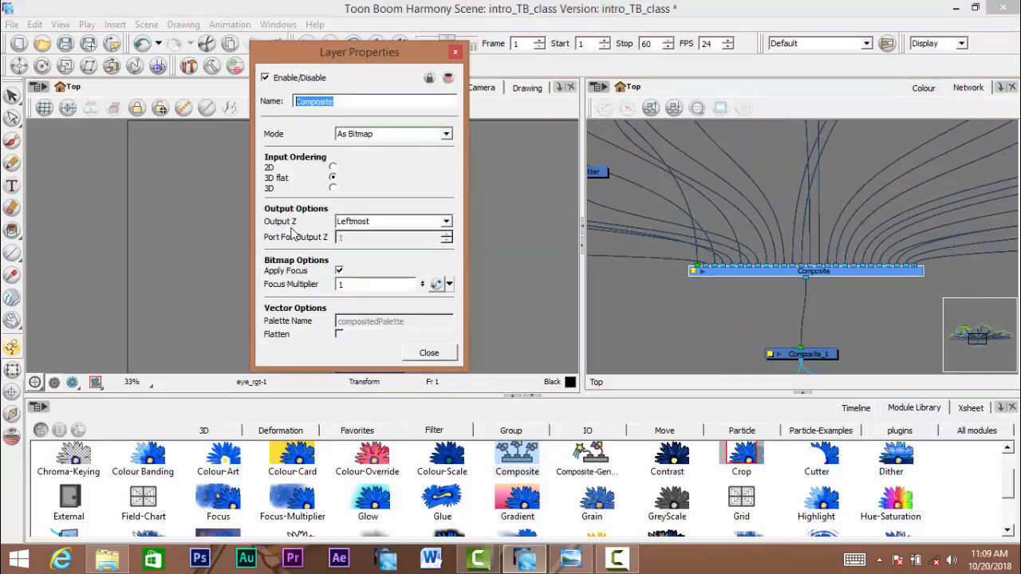
type("character")
left_click(444, 134)
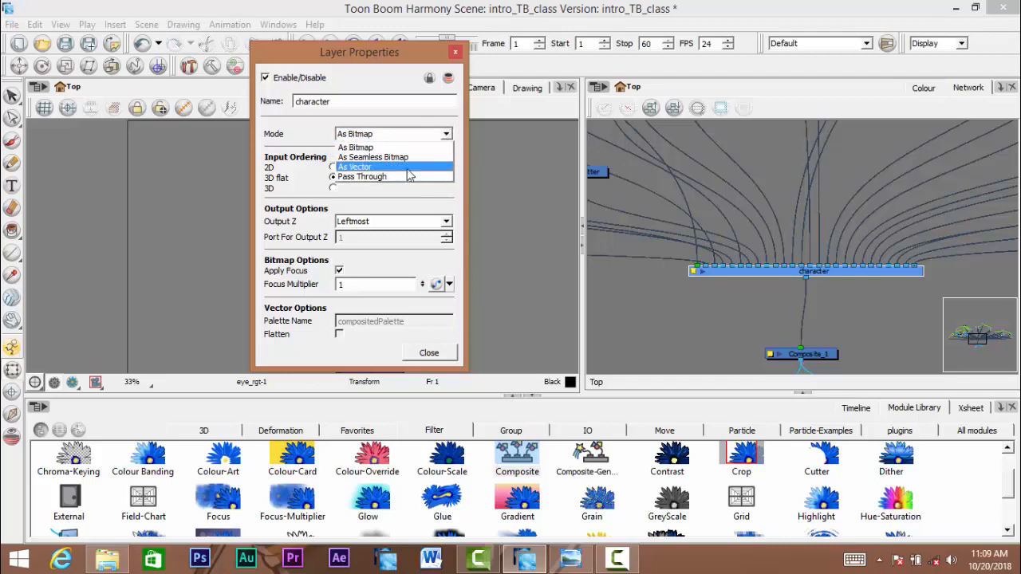
left_click(404, 175)
left_click(429, 352)
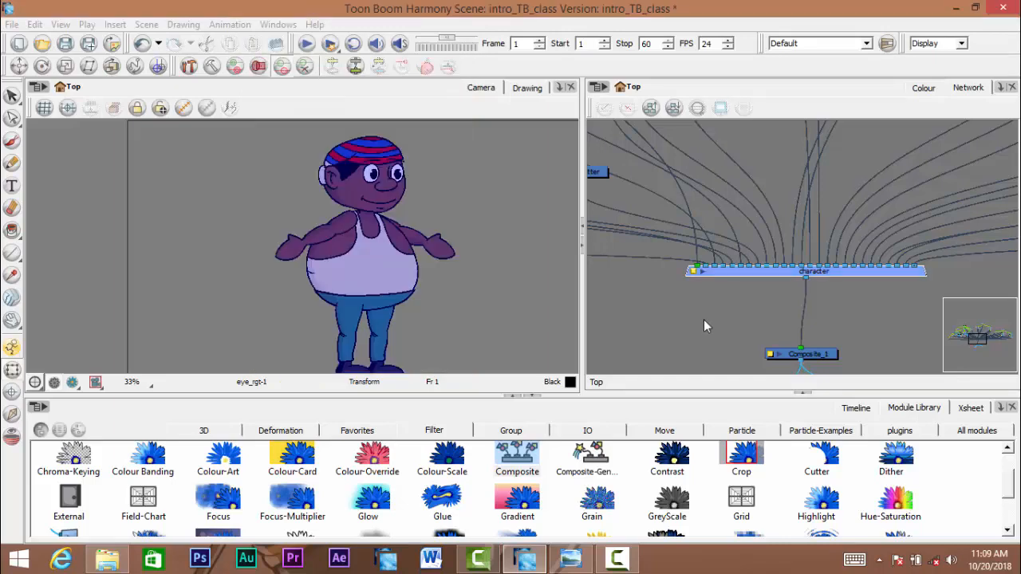
- Switch the character composite's mode to As Bitmap and back to Pass Through to compare the node's shape
scroll(703, 319, "down", 3)
scroll(671, 302, "down", 2)
scroll(799, 292, "up", 6)
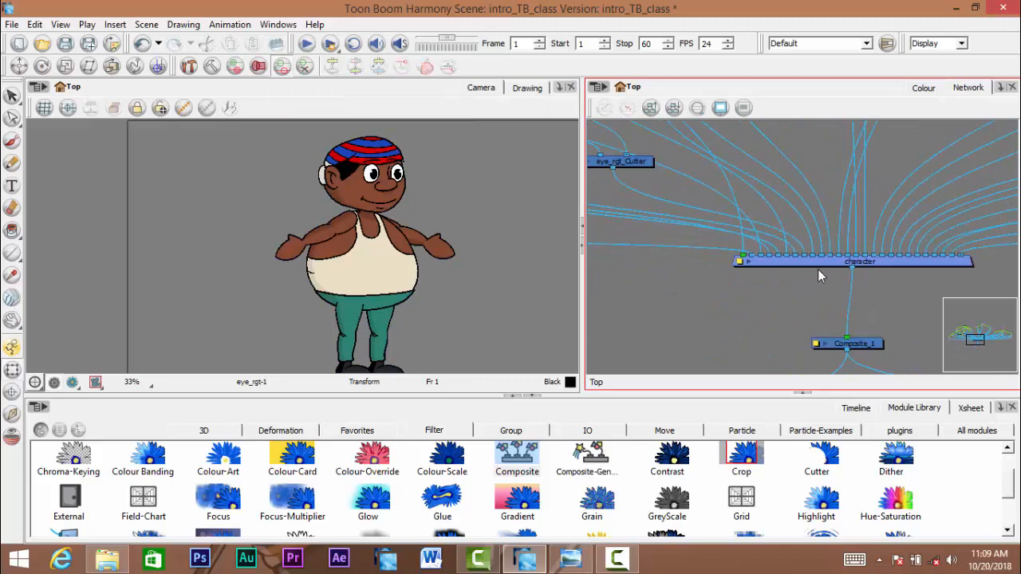
double_click(742, 262)
left_click(448, 136)
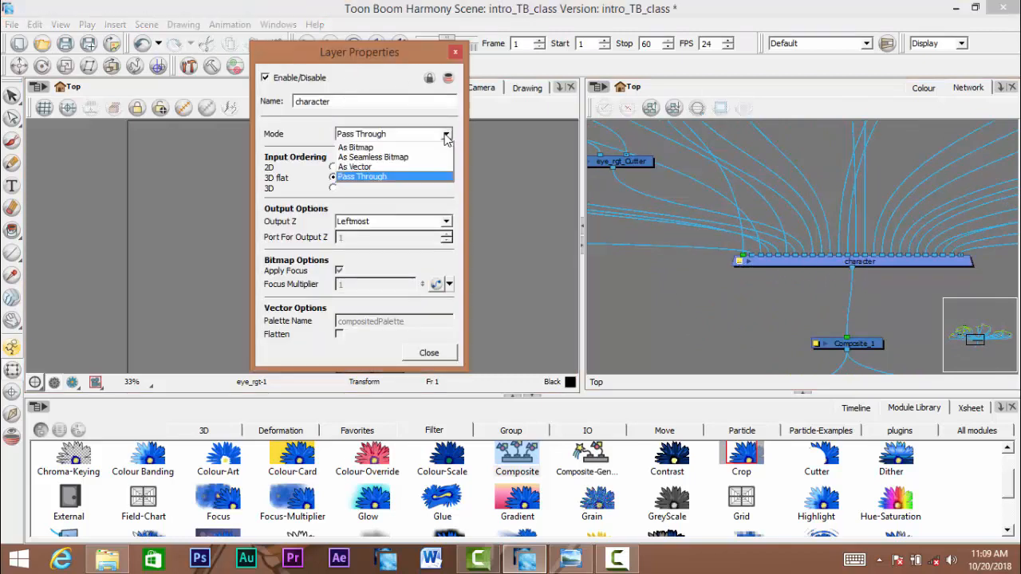
left_click(451, 142)
left_click(448, 136)
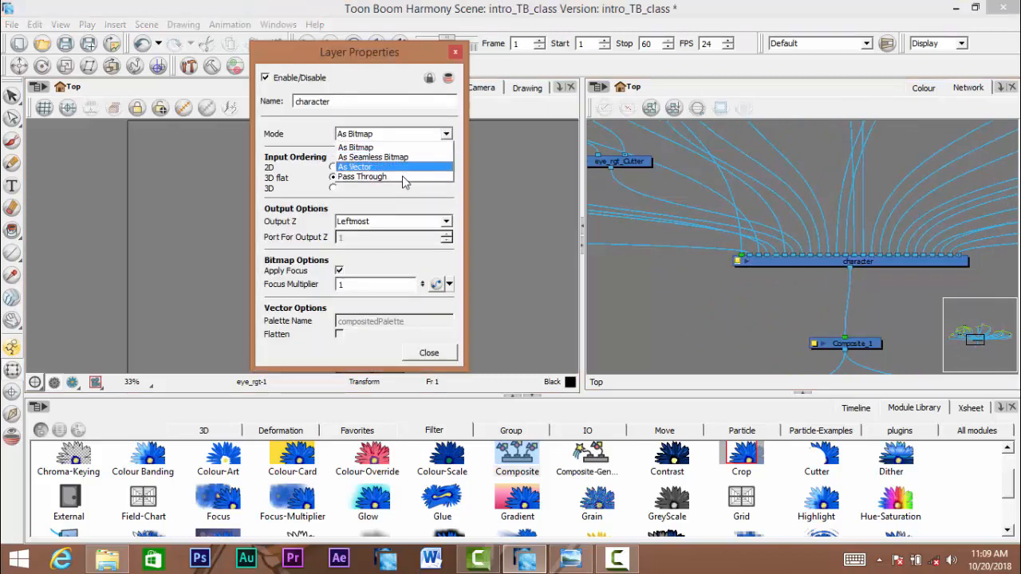
left_click(404, 174)
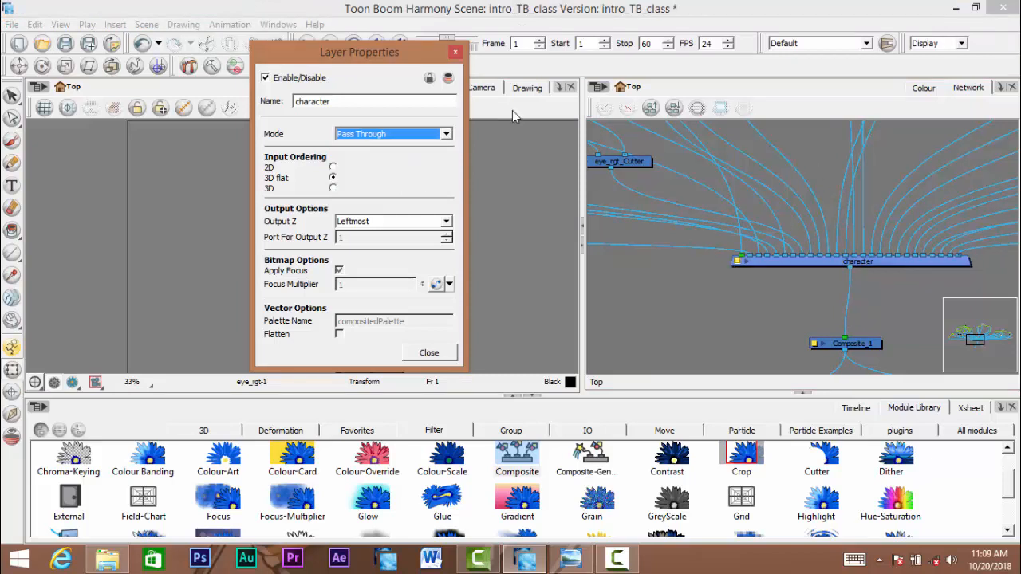
left_click(431, 356)
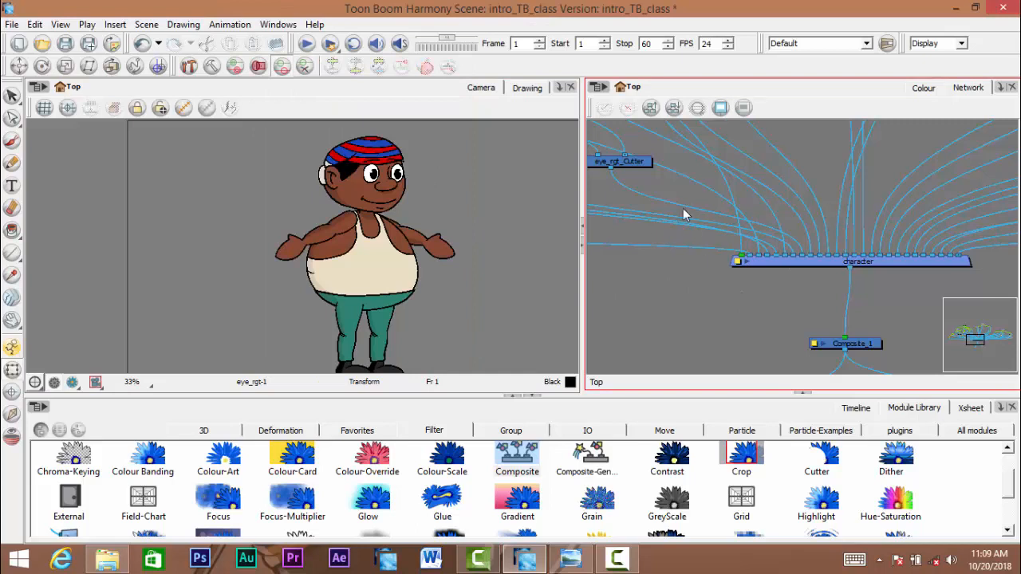
- Examine the chain from the character composite through Composite_1 to the Write and Display nodes
left_click_drag(846, 264, 796, 234)
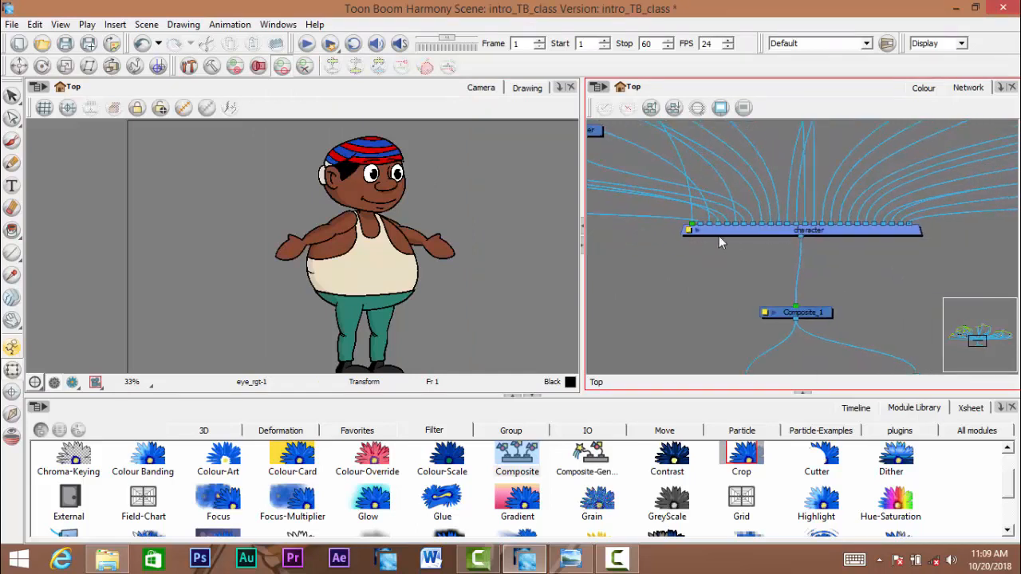
left_click_drag(831, 273, 815, 146)
mouse_move(800, 186)
left_mouse_down()
mouse_move(817, 180)
mouse_move(778, 177)
mouse_move(786, 172)
left_mouse_up()
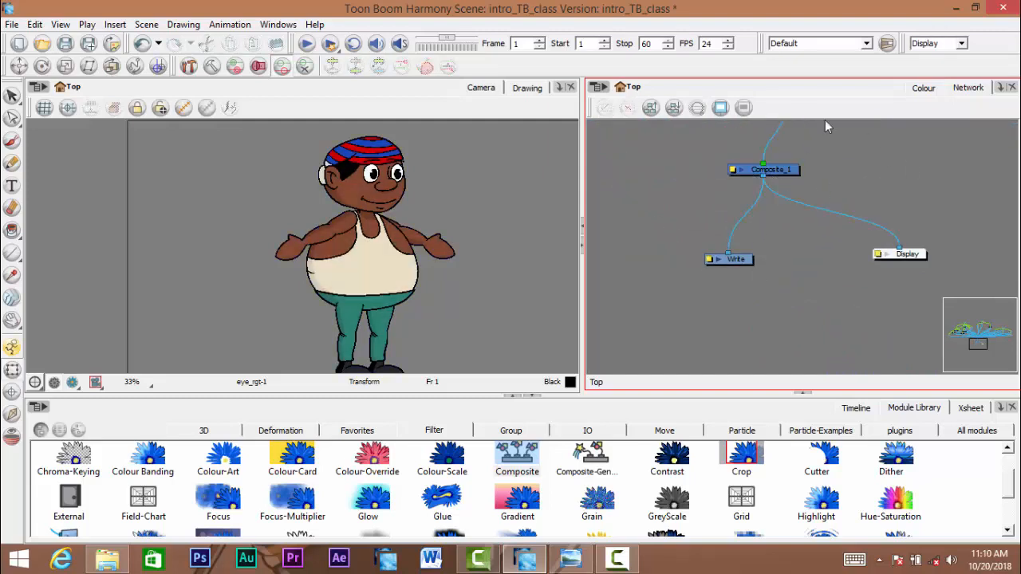
left_click_drag(863, 209, 861, 322)
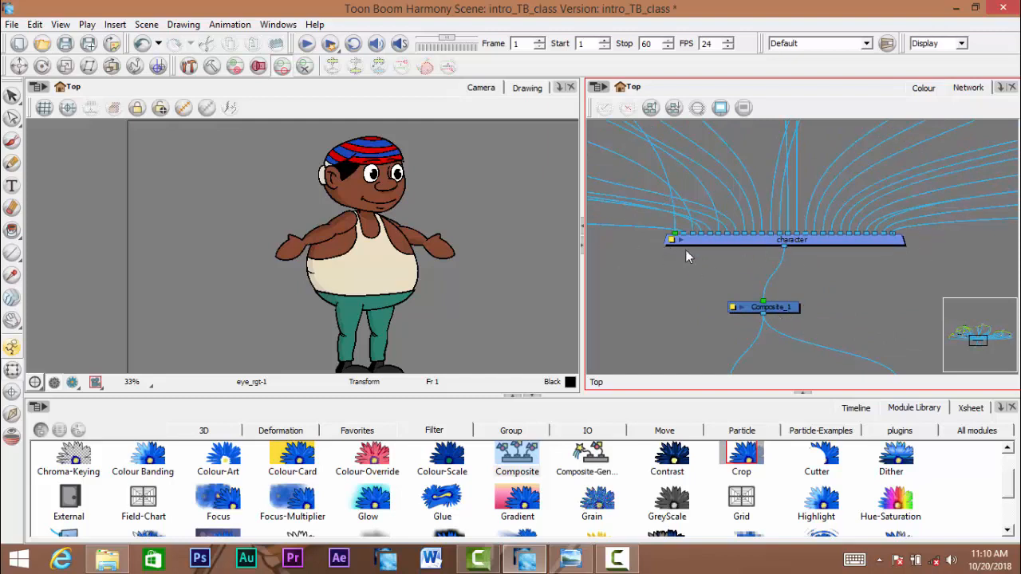
left_click_drag(789, 278, 803, 213)
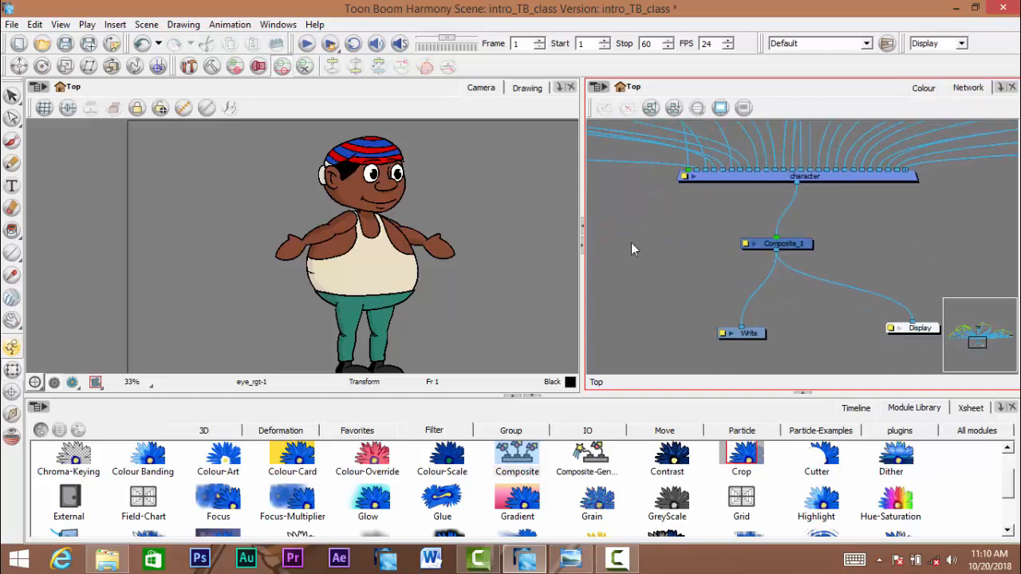
left_click(531, 257)
left_click(780, 302)
scroll(752, 228, "up", 2)
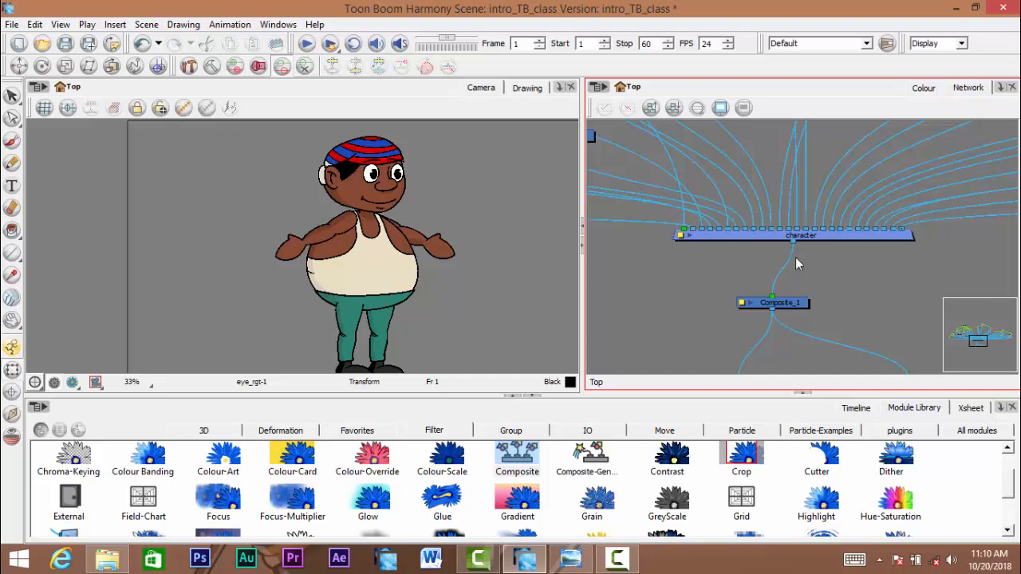
scroll(795, 257, "down", 3)
left_click(777, 223)
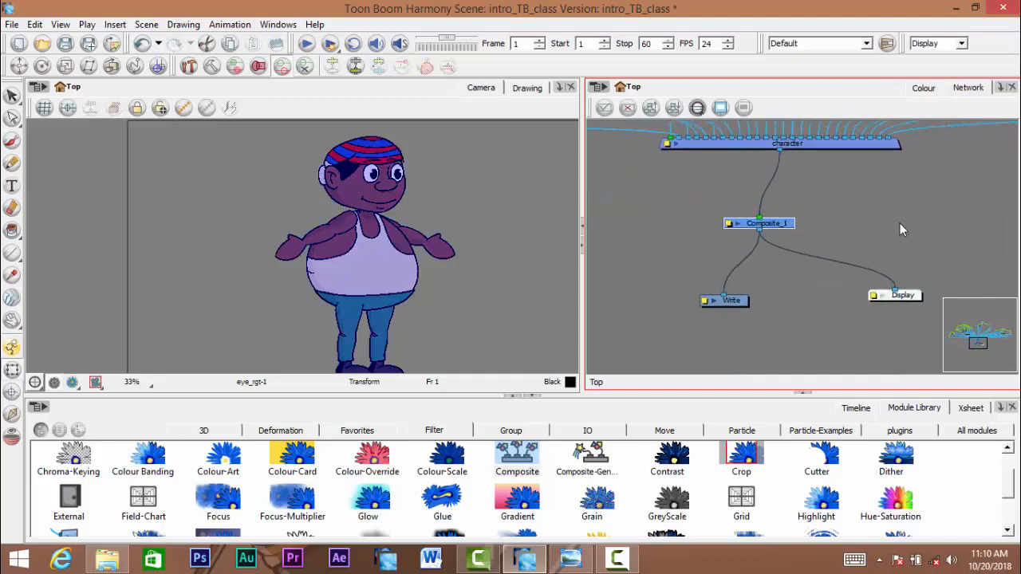
left_click(855, 234)
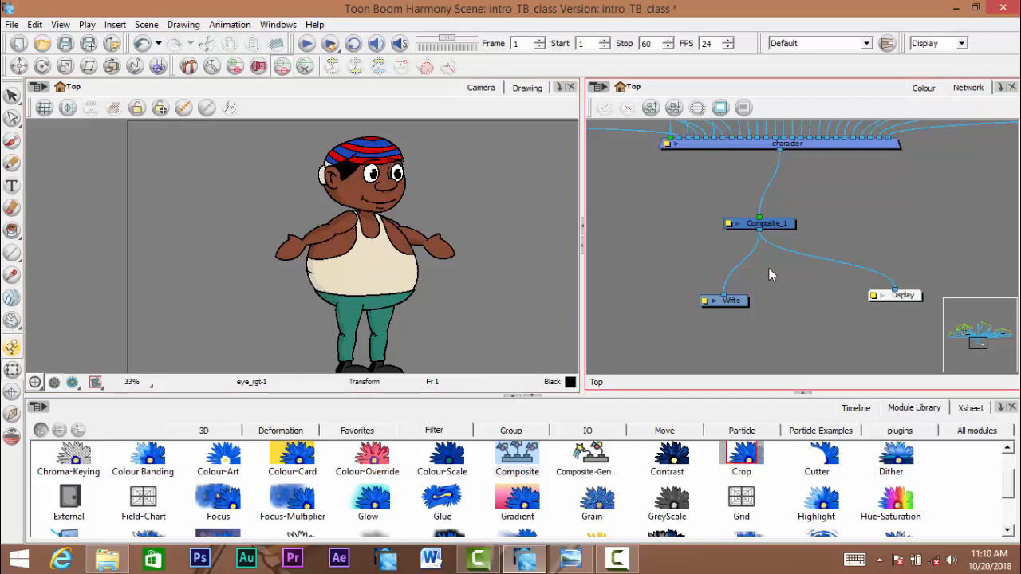
- Group all the character's nodes together with the character composite, leaving out Composite_1, Write and Display
scroll(819, 262, "down", 8)
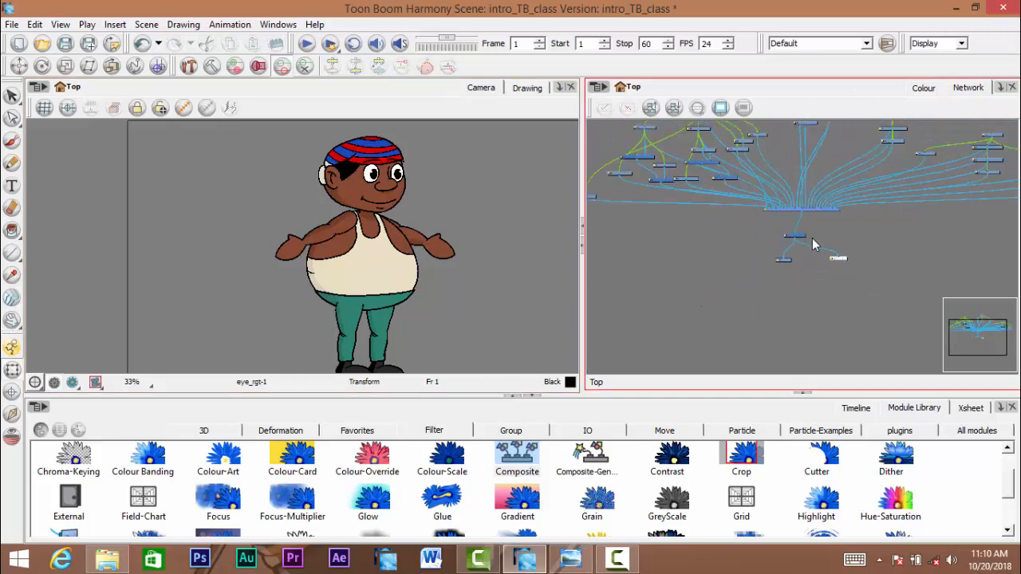
left_click_drag(824, 237, 830, 250)
left_click_drag(796, 212, 997, 249)
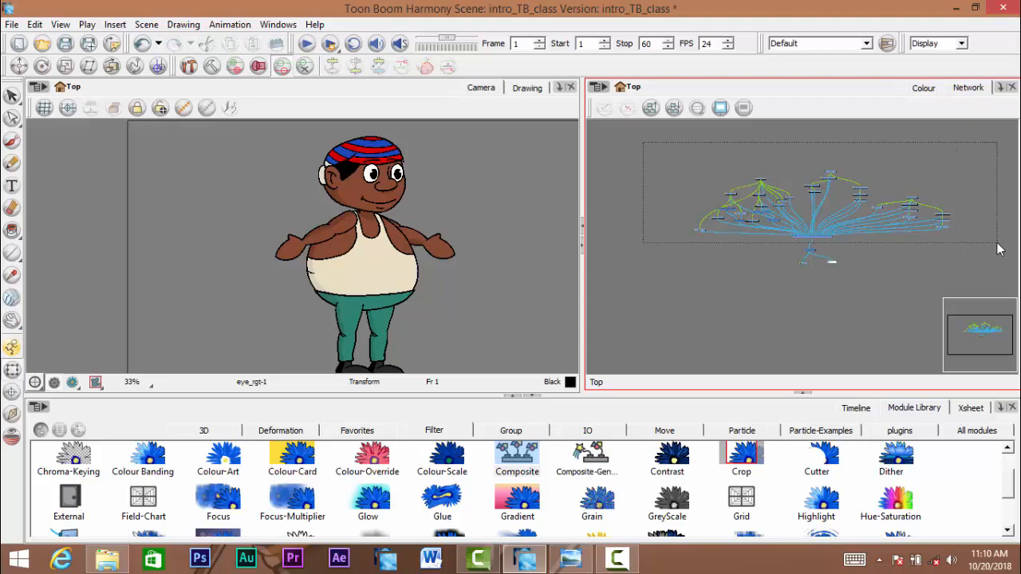
left_click_drag(996, 250, 1001, 249)
scroll(858, 228, "up", 8)
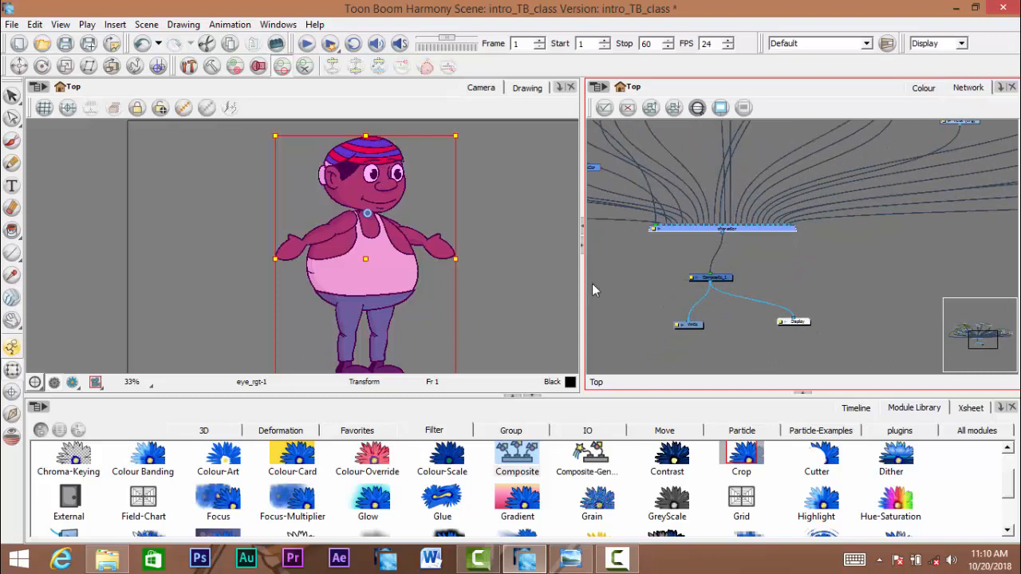
scroll(753, 265, "down", 4)
key("ctrl+g")
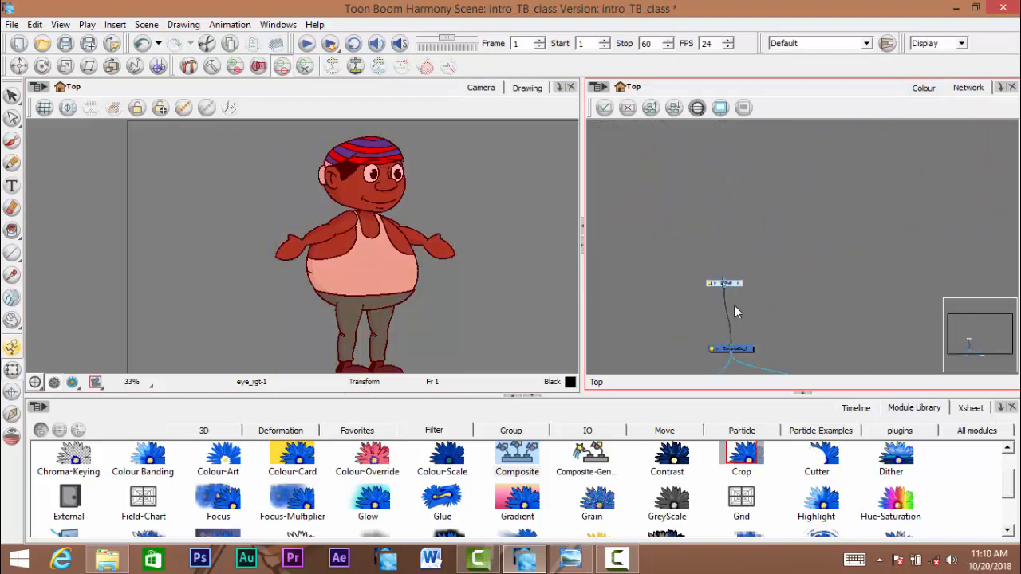
- Rename the new group node as character_GRP
scroll(761, 228, "up", 5)
left_click(723, 228)
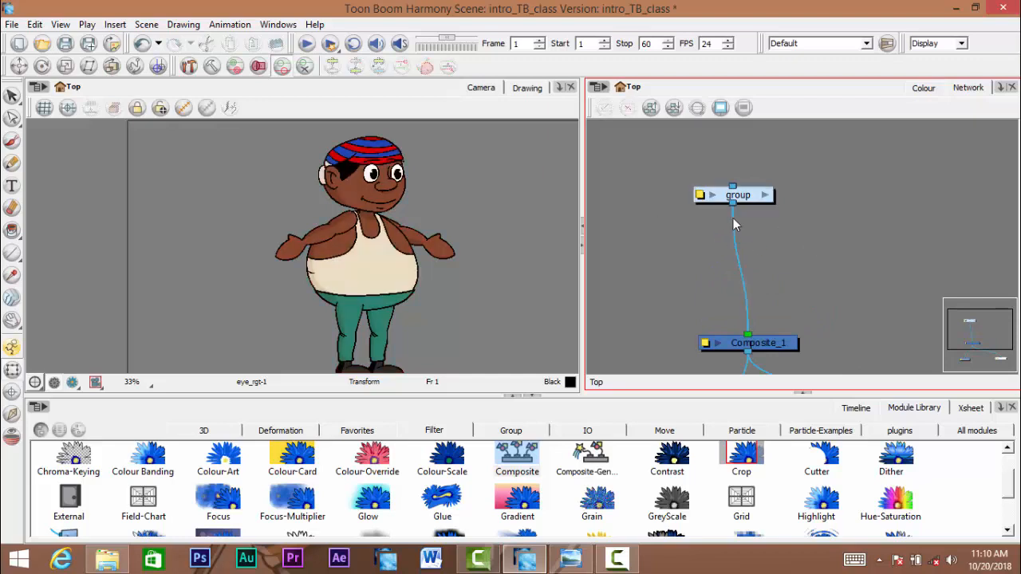
left_click_drag(748, 200, 747, 228)
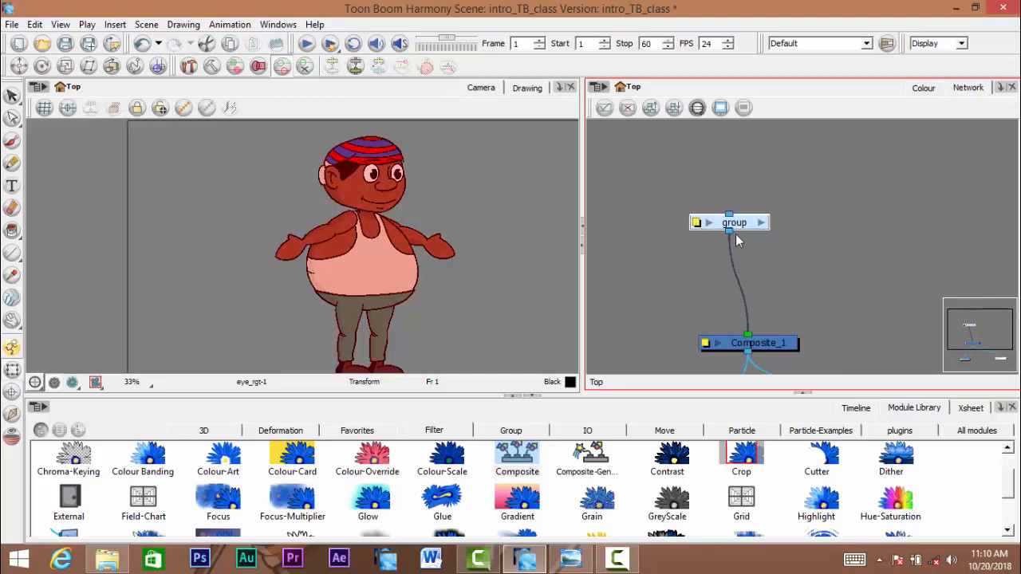
double_click(699, 224)
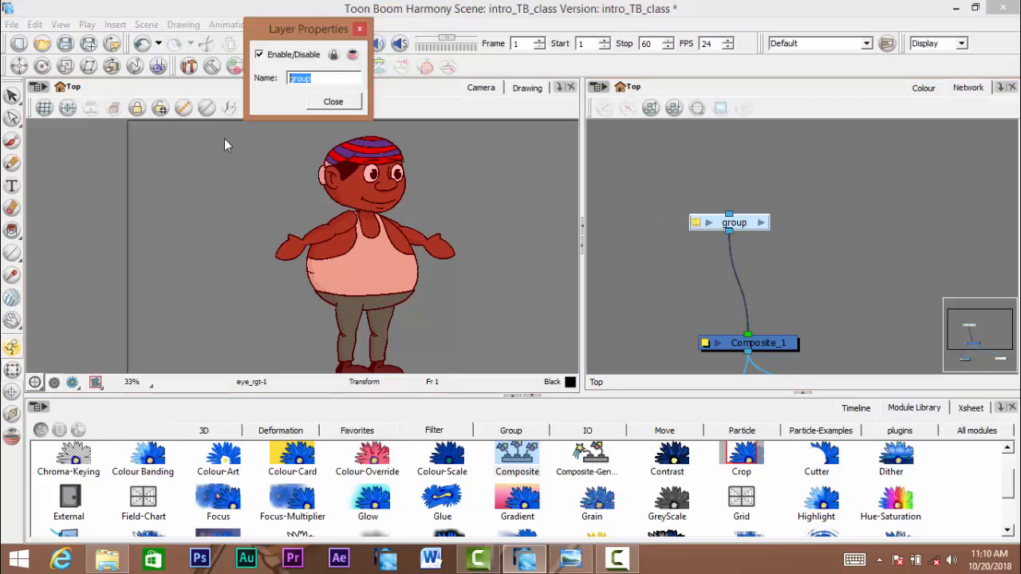
type("chara")
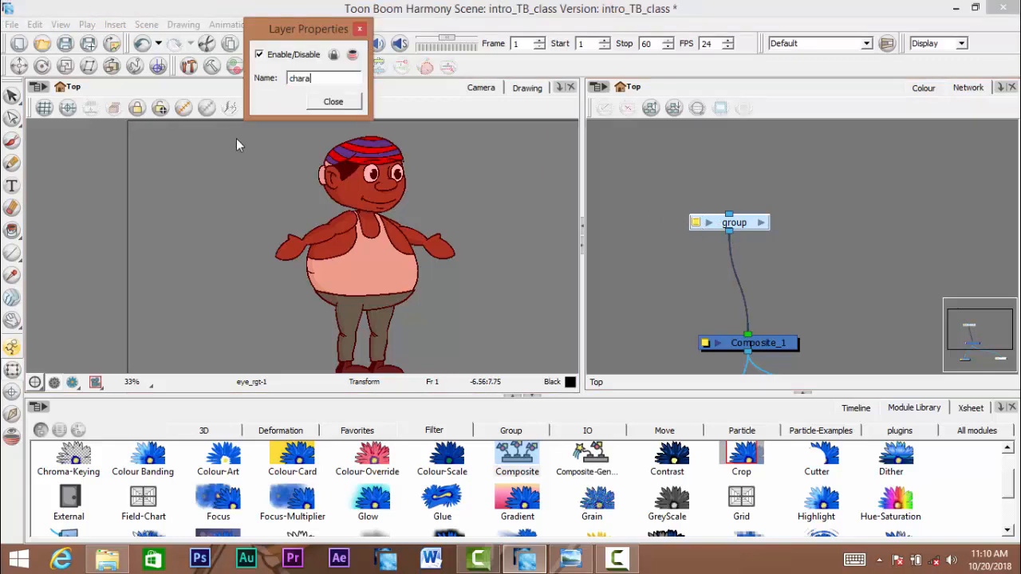
type("cter_GRP")
left_click(347, 102)
left_click_drag(823, 202, 838, 162)
left_click(859, 218)
scroll(861, 219, "down", 5)
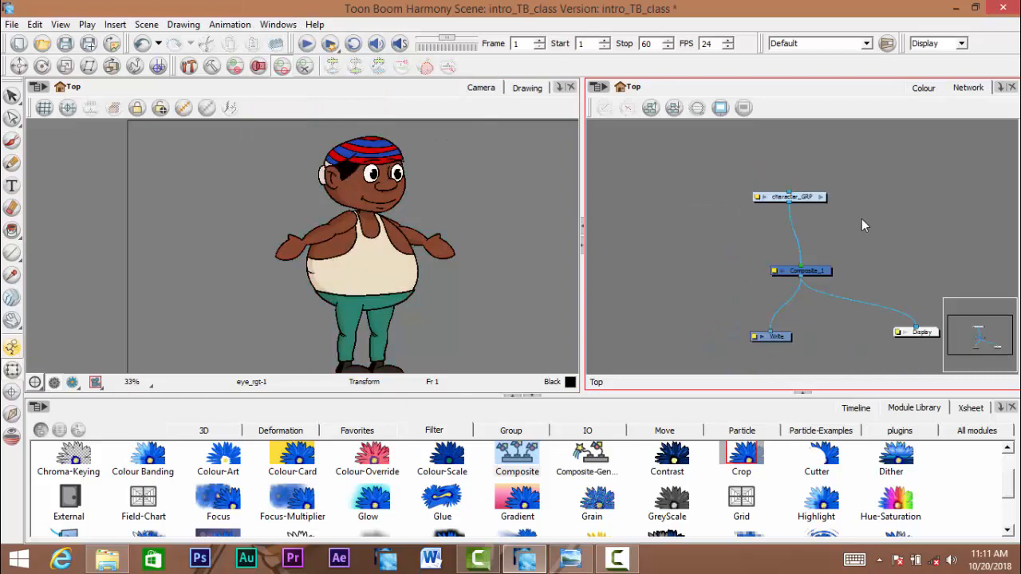
- Move the character_GRP node slightly closer to Composite_1 and deselect it
left_click_drag(861, 218, 746, 208)
scroll(764, 222, "up", 2)
scroll(764, 222, "up", 3)
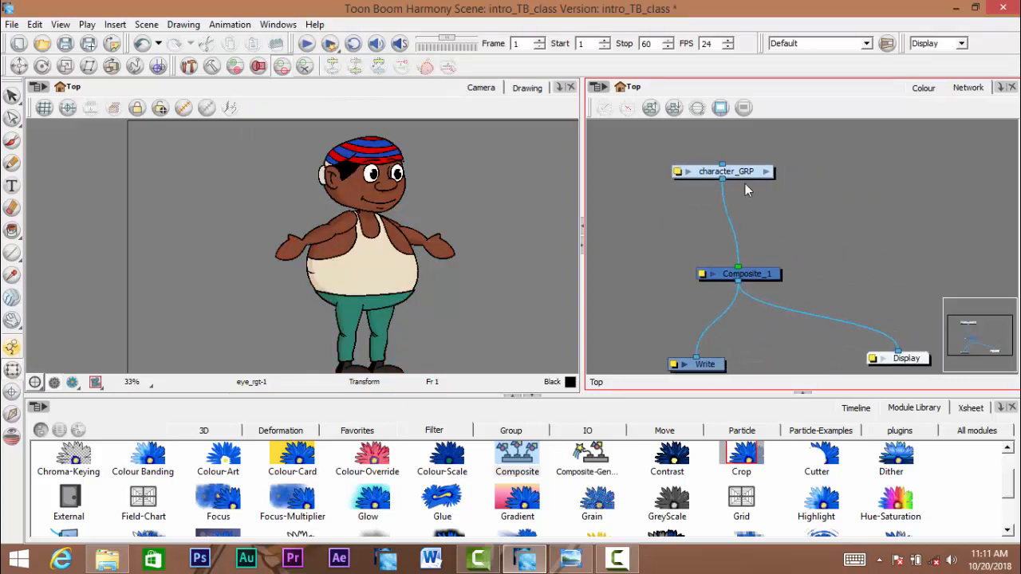
left_click_drag(750, 173, 746, 191)
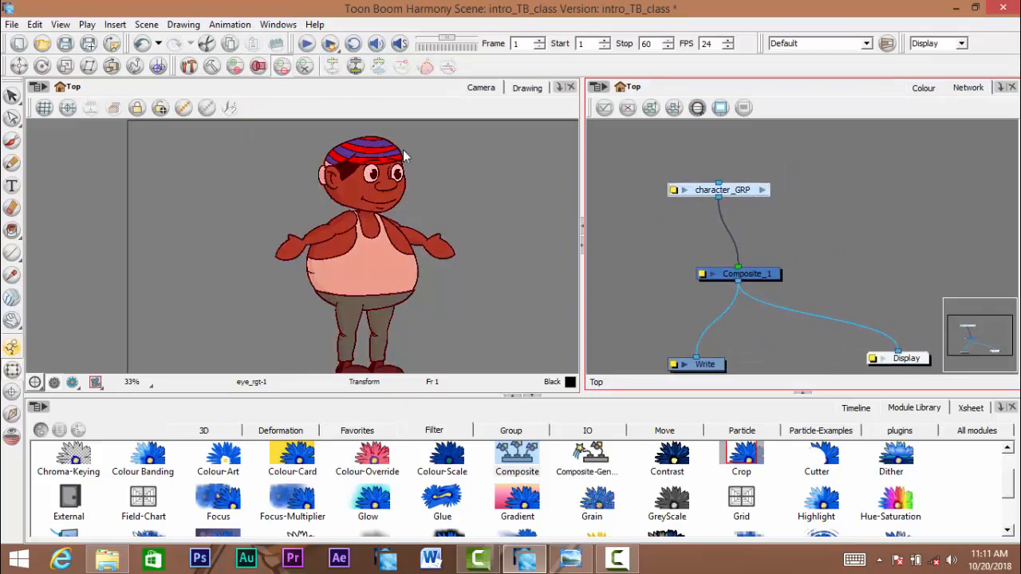
left_click(822, 216)
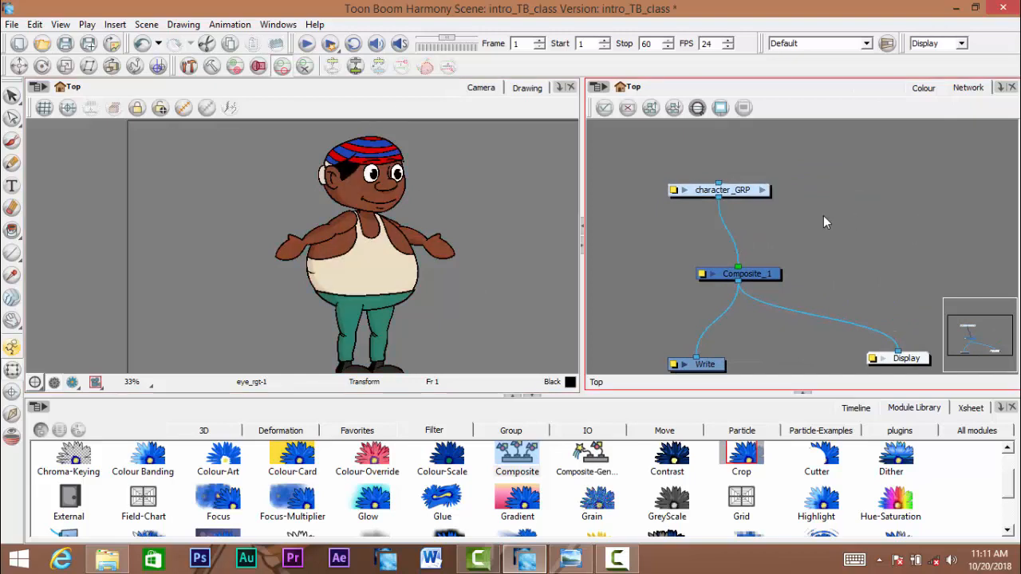
- Enter character_GRP, examine its eye nodes, character composite and Multi-Port-Out, and return to the Top level
left_click(740, 191)
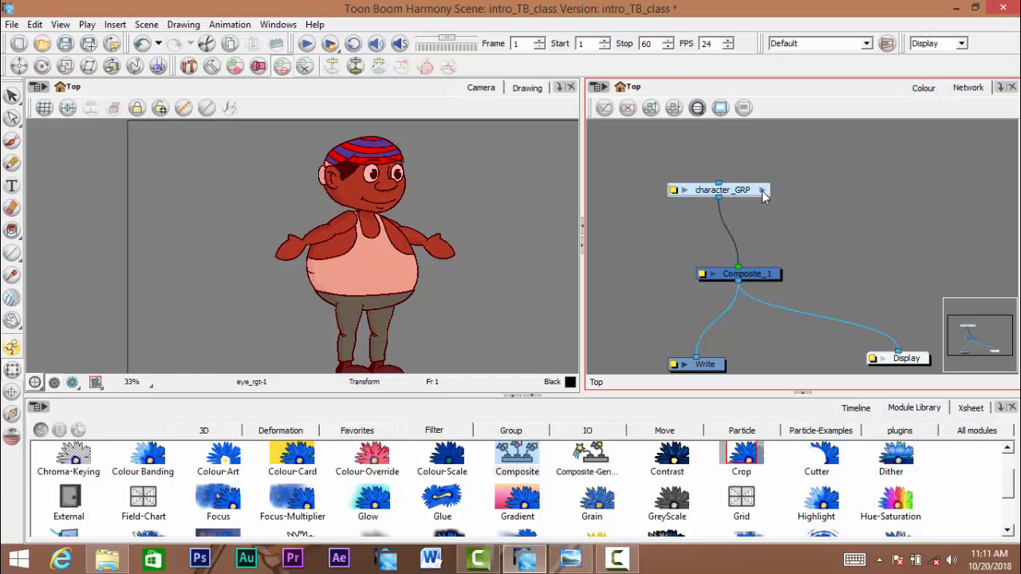
left_click(761, 192)
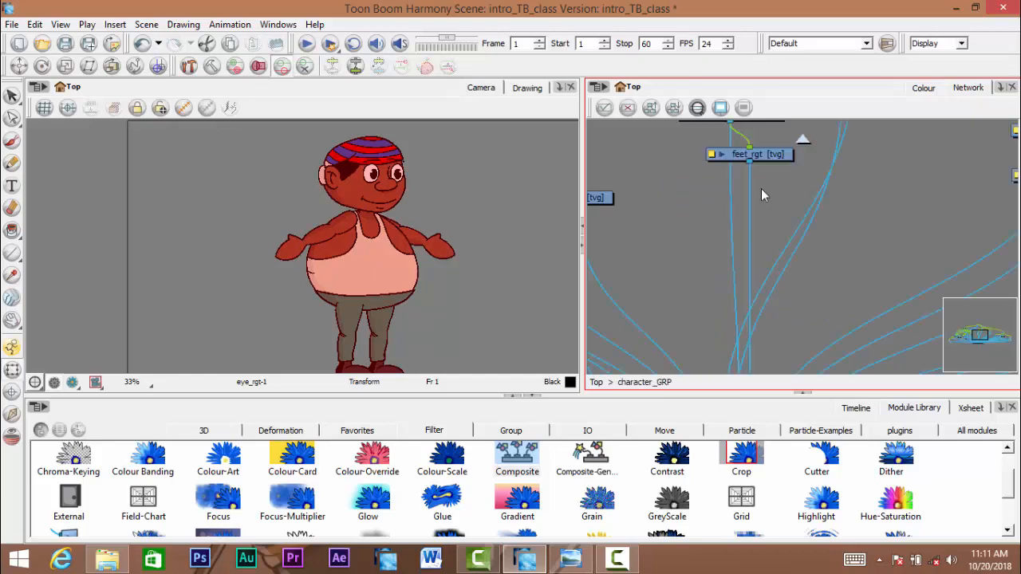
scroll(757, 196, "down", 5)
scroll(757, 205, "up", 6)
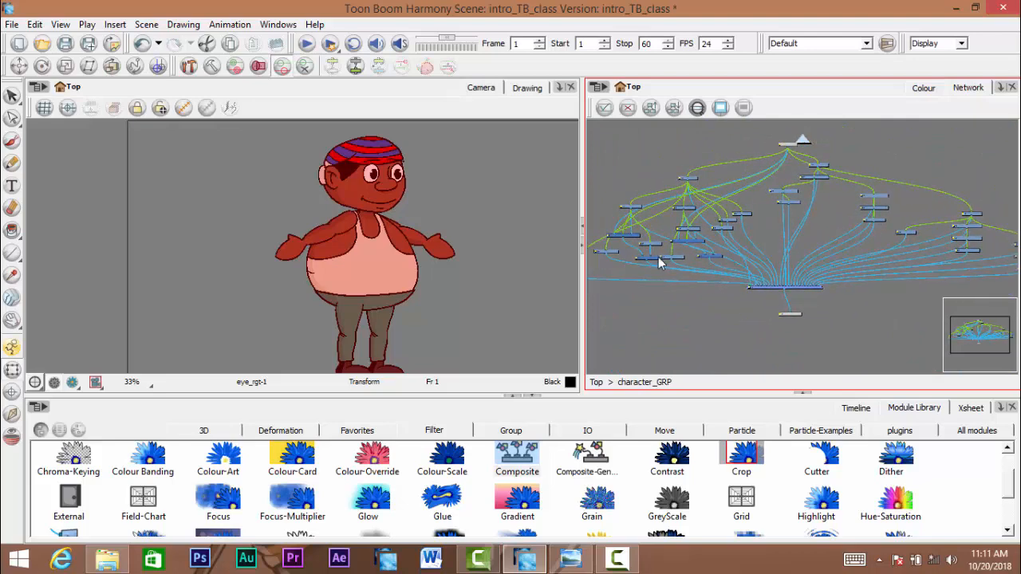
scroll(692, 255, "up", 6)
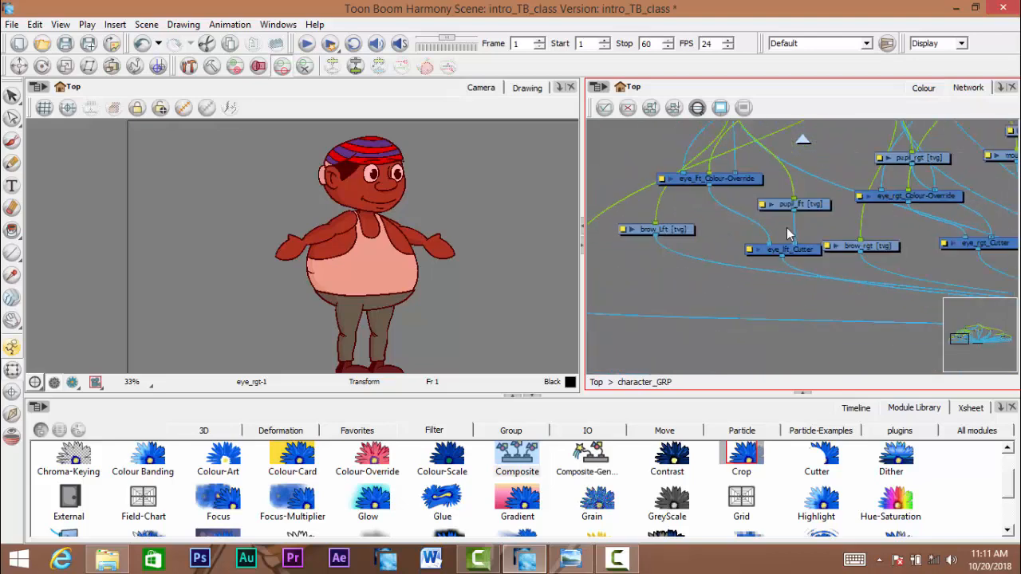
scroll(787, 233, "down", 5)
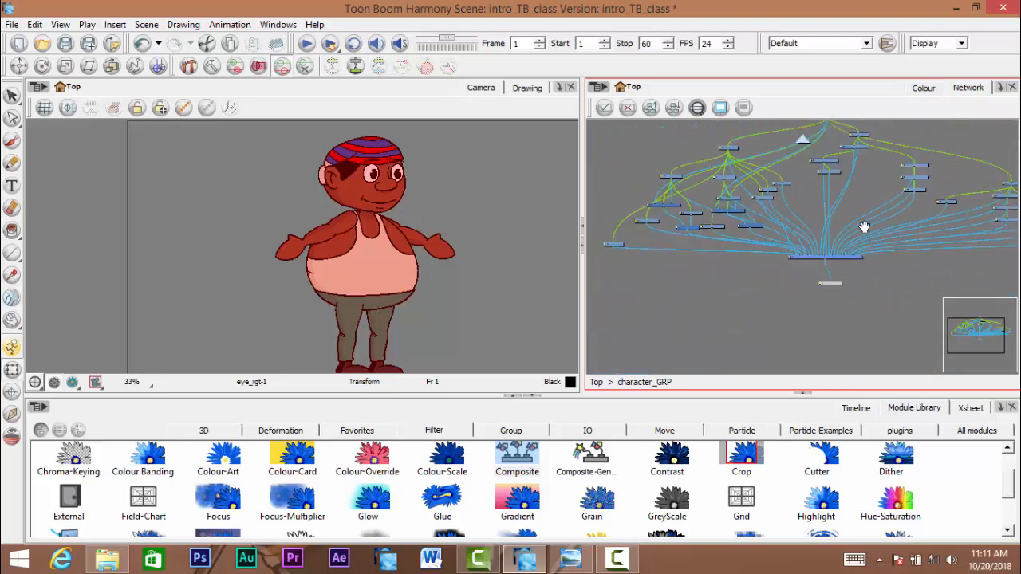
scroll(790, 232, "up", 6)
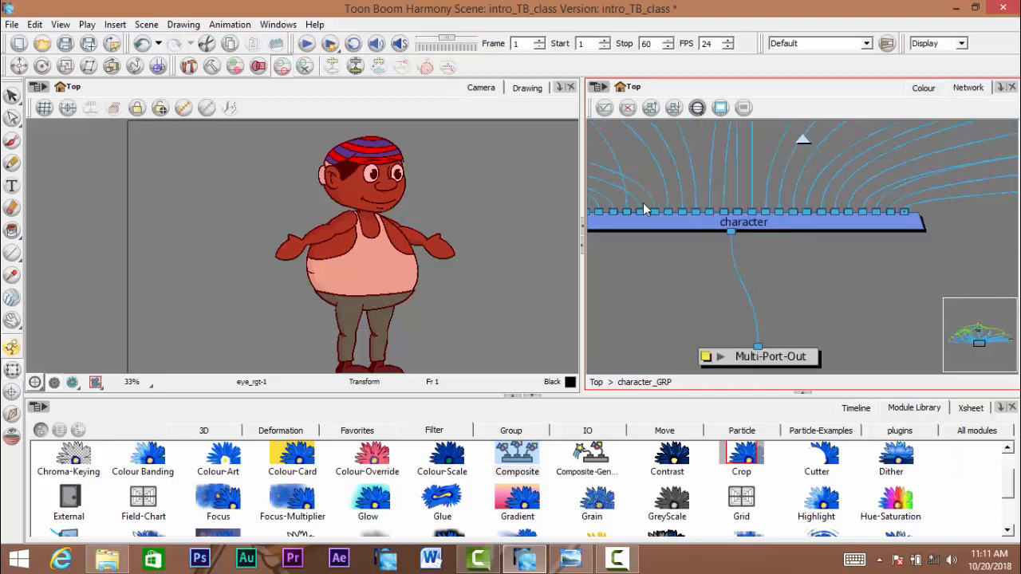
mouse_move(877, 233)
left_mouse_down()
mouse_move(831, 267)
mouse_move(797, 259)
left_mouse_up()
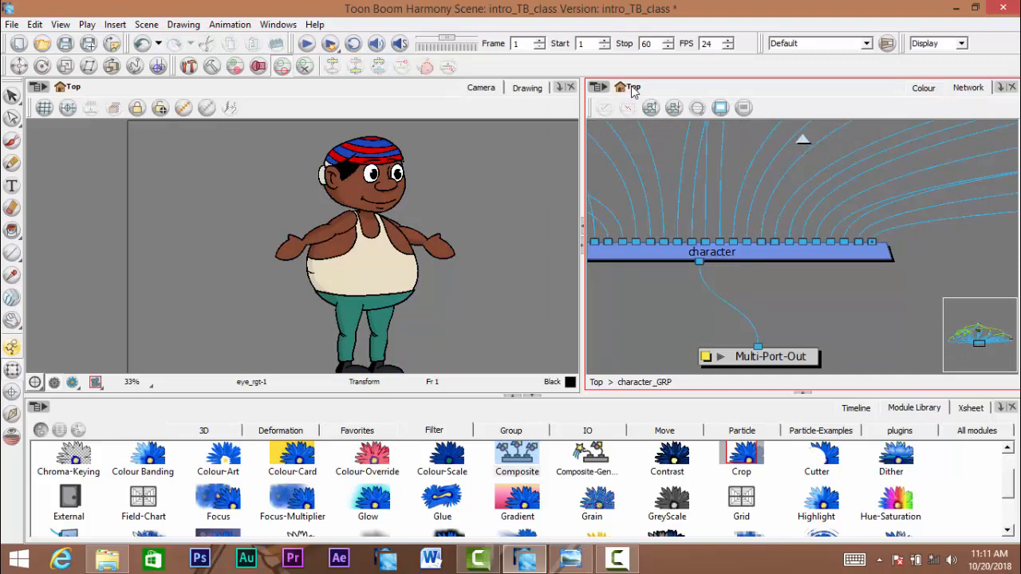
left_click(598, 382)
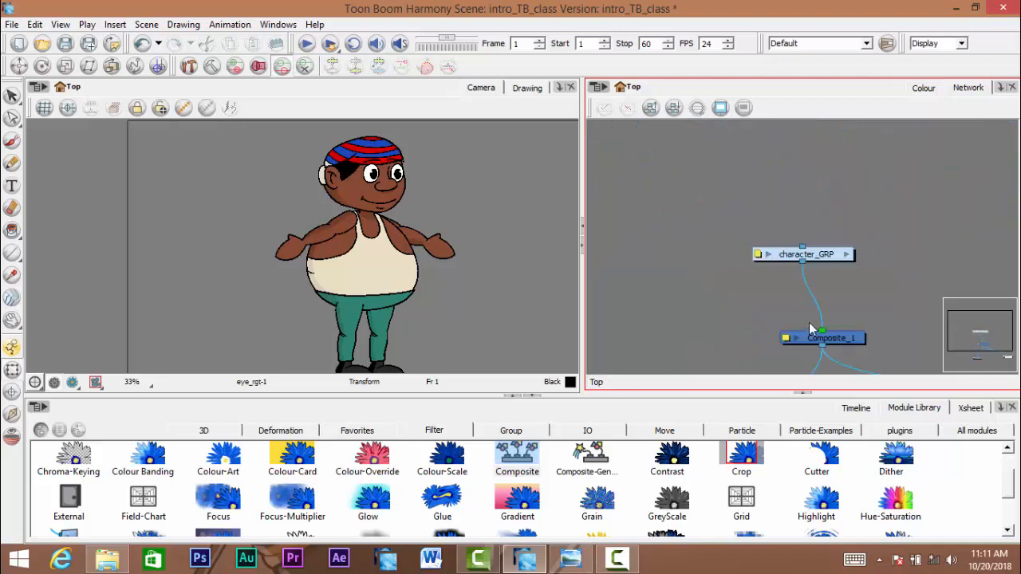
- Go into character_GRP and back out to the Top level twice to check both ways of leaving the group
left_click(845, 255)
left_click(804, 140)
left_click(846, 253)
left_click(596, 383)
- Rearrange the character_GRP, Composite_1, Write and Display nodes with more space between them at the Top level
scroll(872, 253, "down", 5)
scroll(747, 224, "up", 4)
left_click_drag(855, 242, 576, 193)
left_click_drag(780, 266, 753, 226)
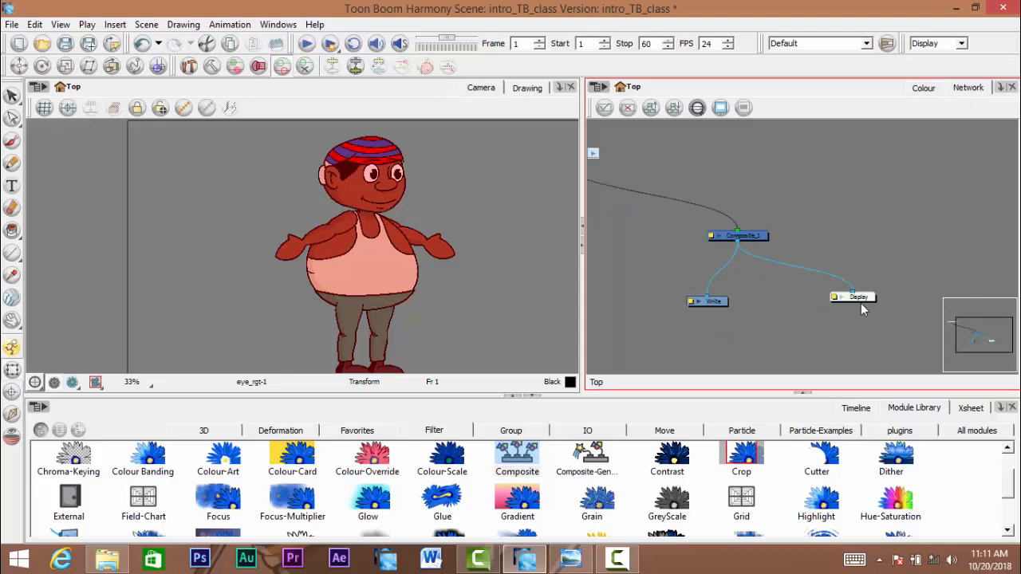
left_click_drag(860, 301, 820, 355)
left_click_drag(721, 303, 698, 380)
left_click_drag(754, 238, 869, 265)
left_click(744, 224)
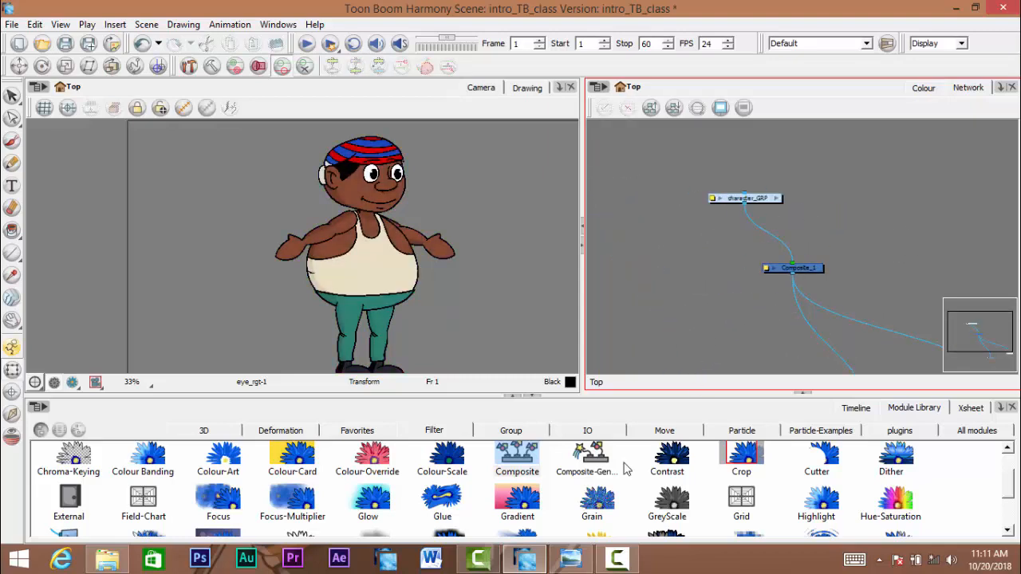
- Examine the character_GRP hierarchy in the timeline by expanding the group and its face layer, and collapse both again
left_click(856, 409)
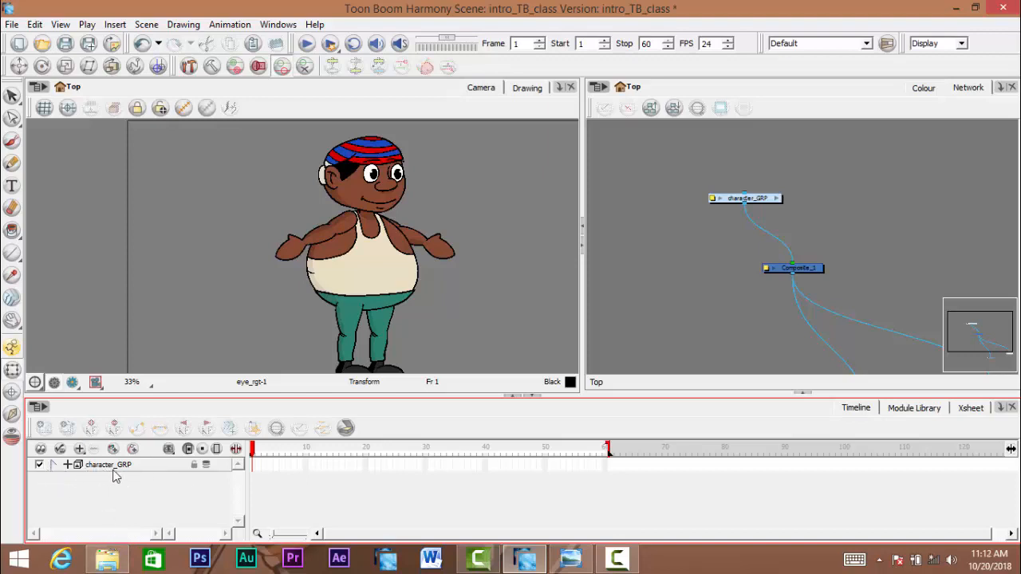
left_click_drag(784, 199, 767, 186)
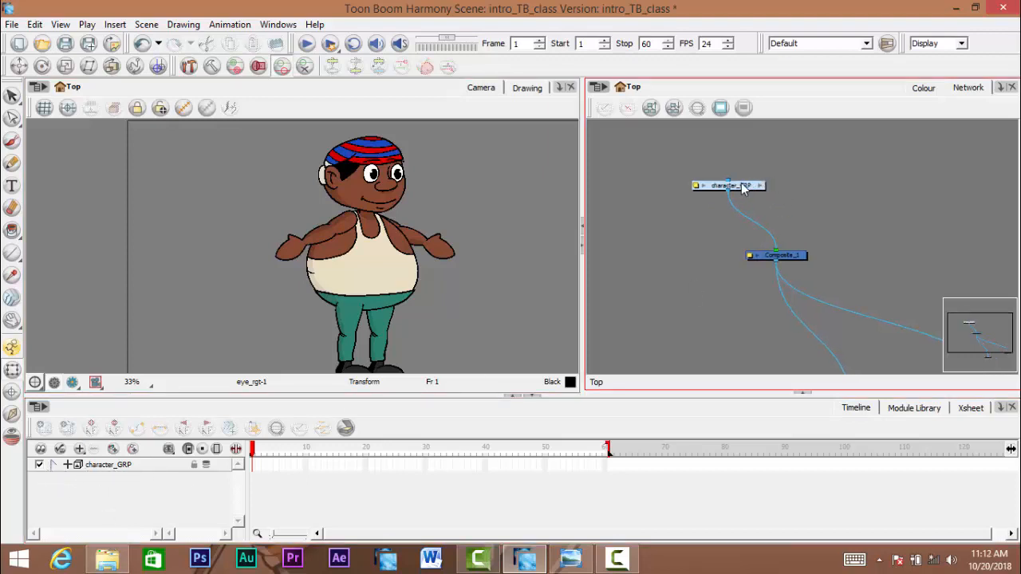
left_click(67, 465)
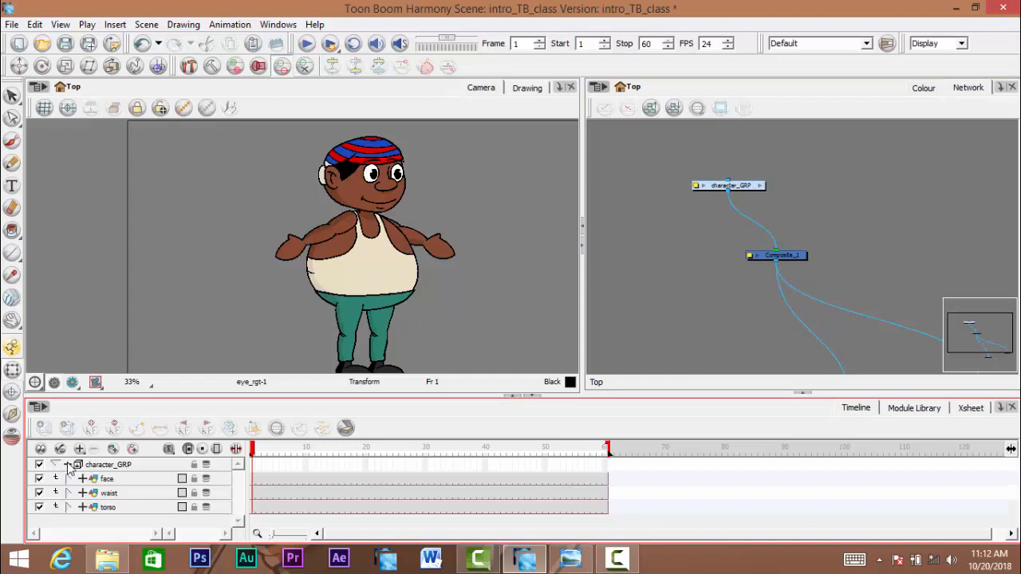
left_click(68, 465)
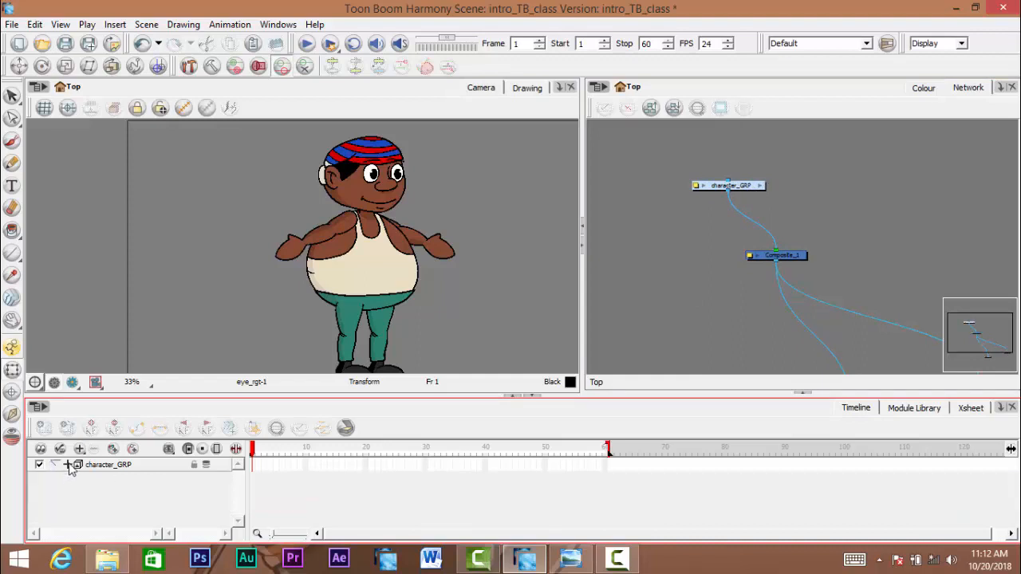
left_click(68, 465)
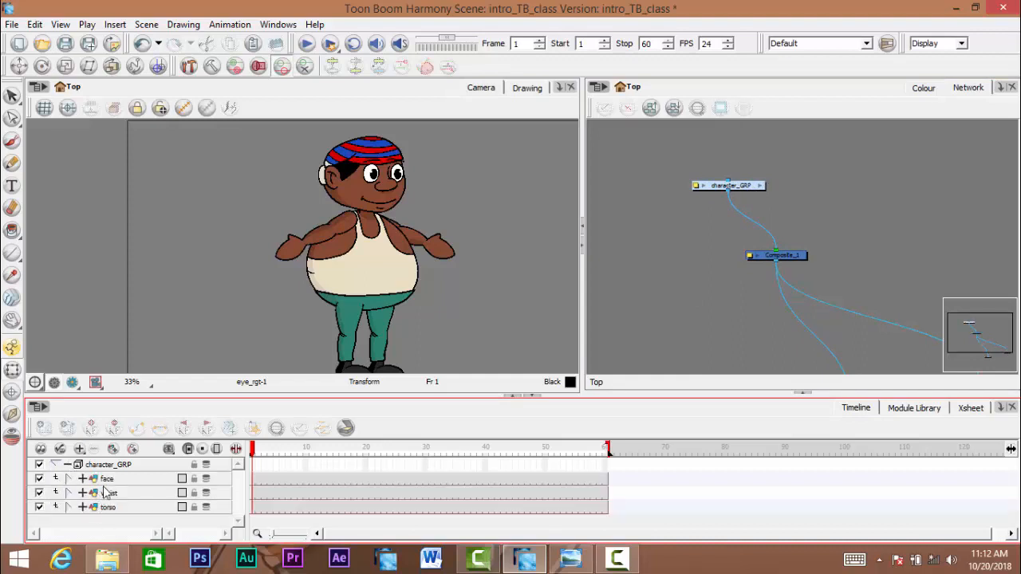
left_click(68, 479)
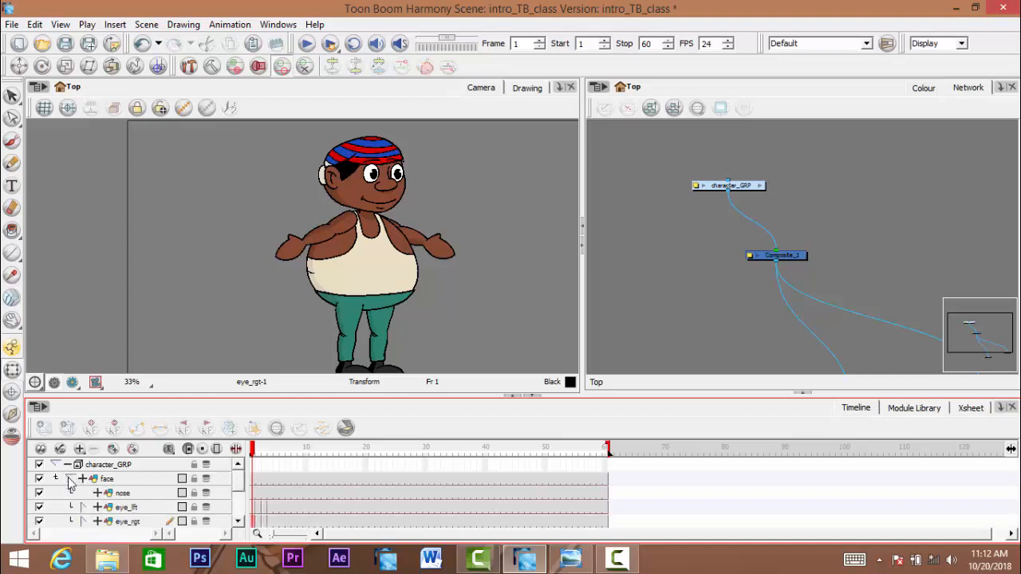
left_click(69, 479)
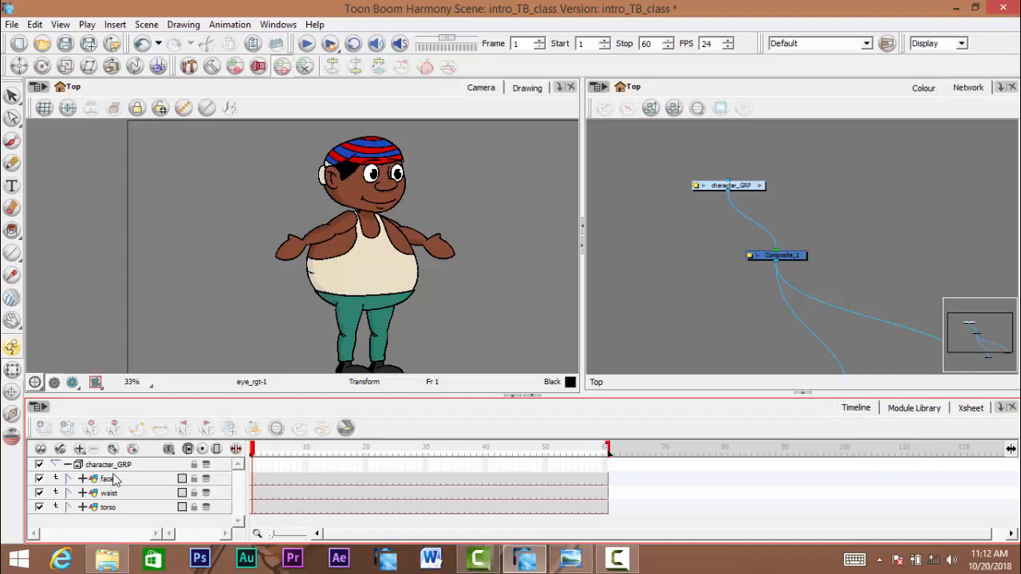
left_click(58, 466)
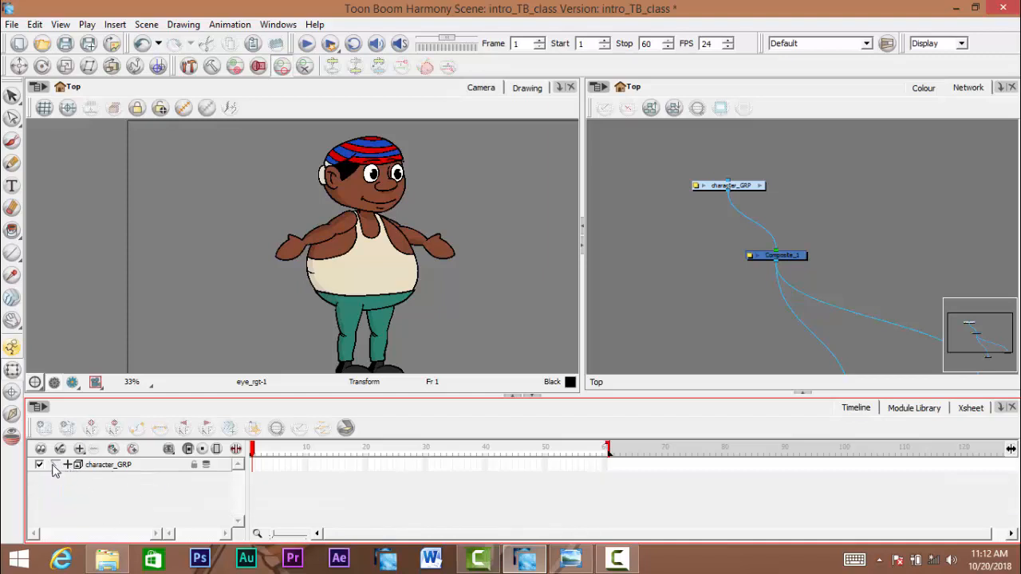
- Add two new drawing layers outside the character group, feeding into Composite_1
left_click_drag(788, 232, 732, 224)
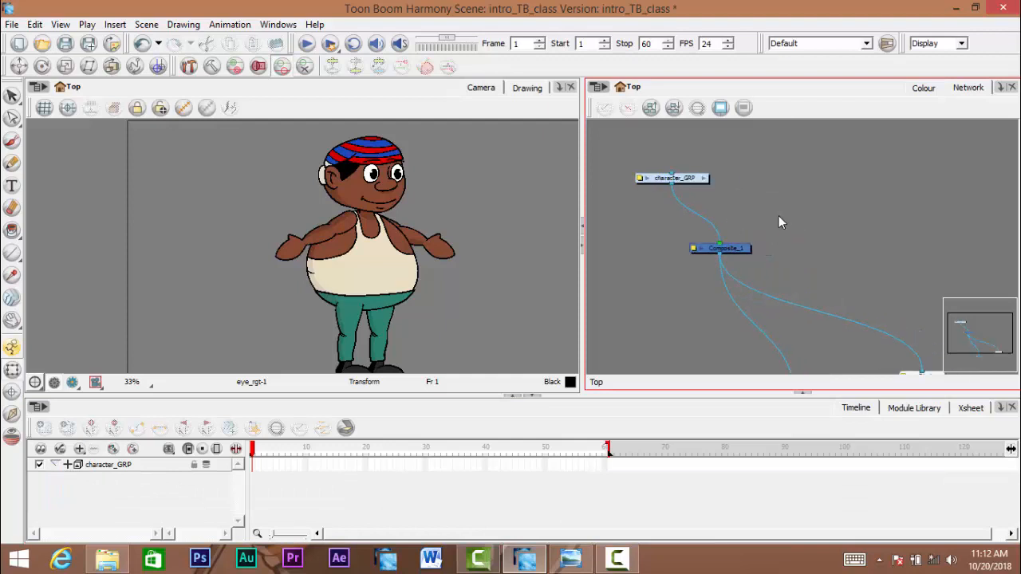
left_click(113, 450)
left_click(114, 450)
left_click(939, 164)
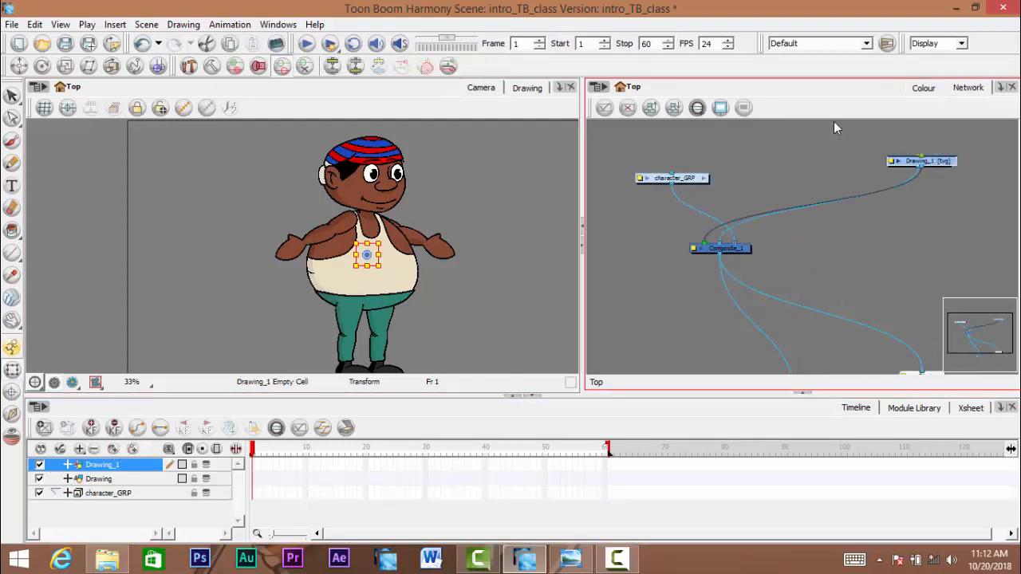
- Delete the Drawing and Drawing_1 layers together with their drawing files and element folders
left_click_drag(834, 123, 955, 183)
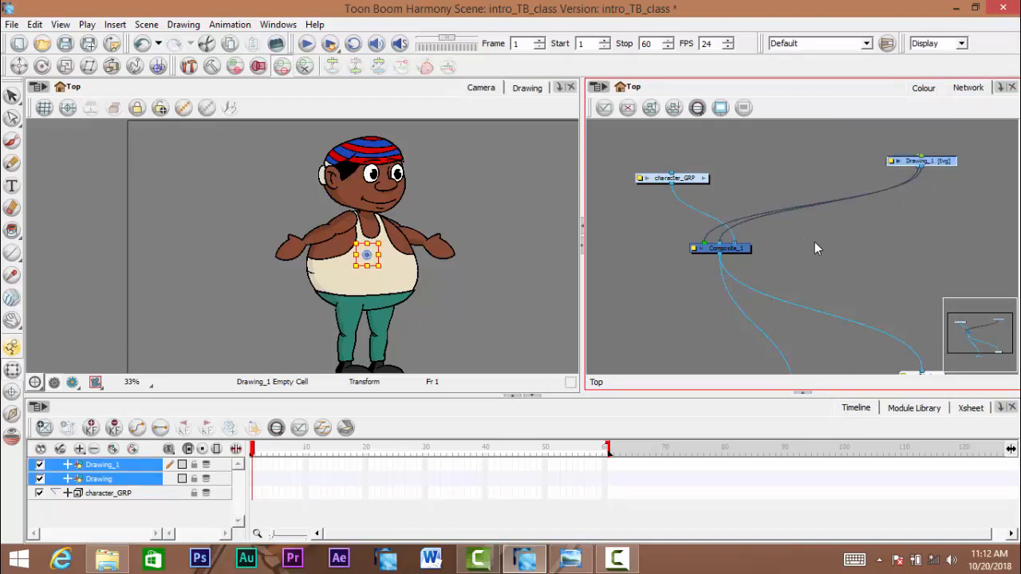
key("Delete")
left_click(524, 308)
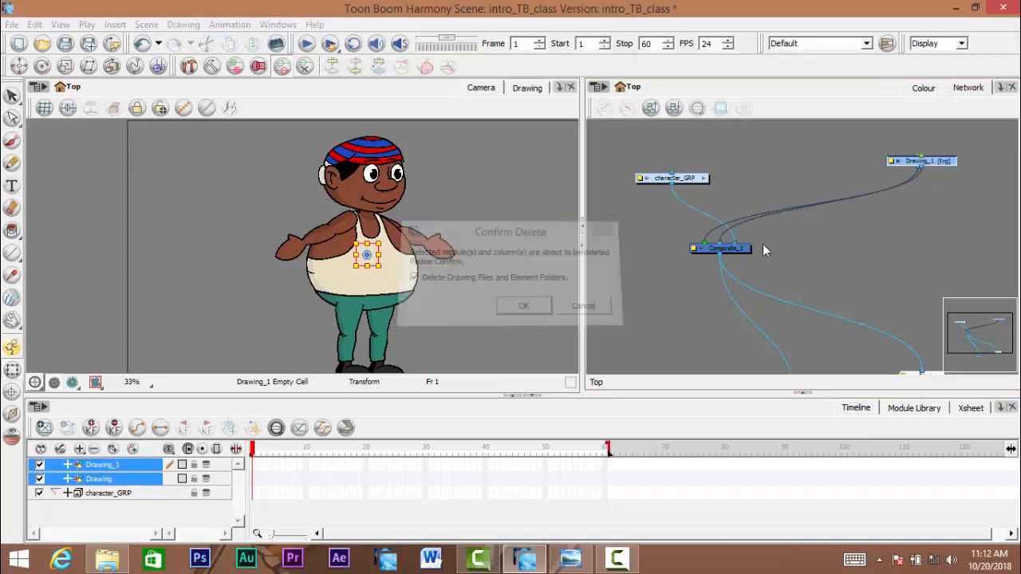
- Reposition character_GRP and Composite_1 so that the group sits above and to the left of the composite
left_click_drag(689, 178, 628, 174)
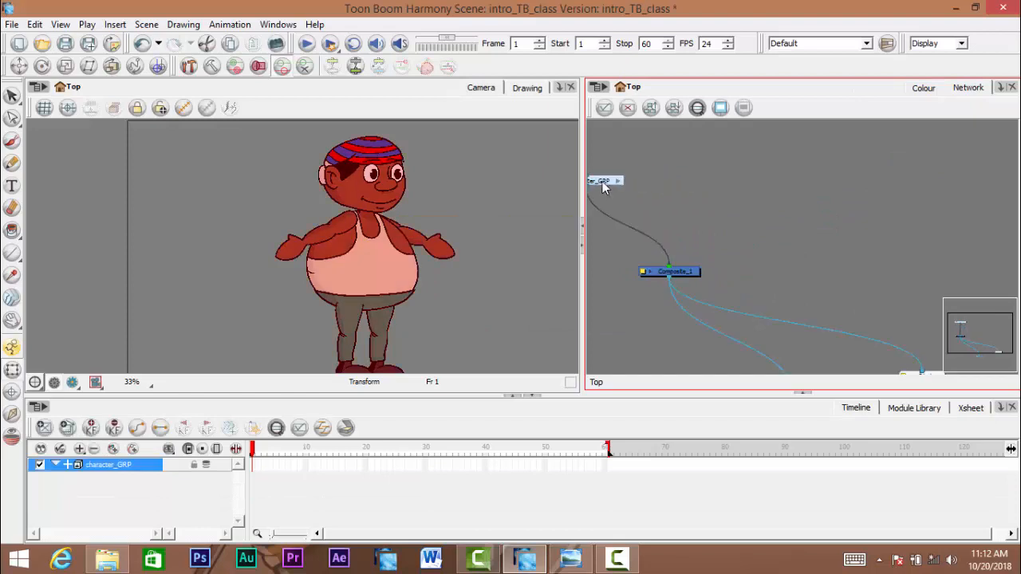
left_click_drag(692, 271, 703, 277)
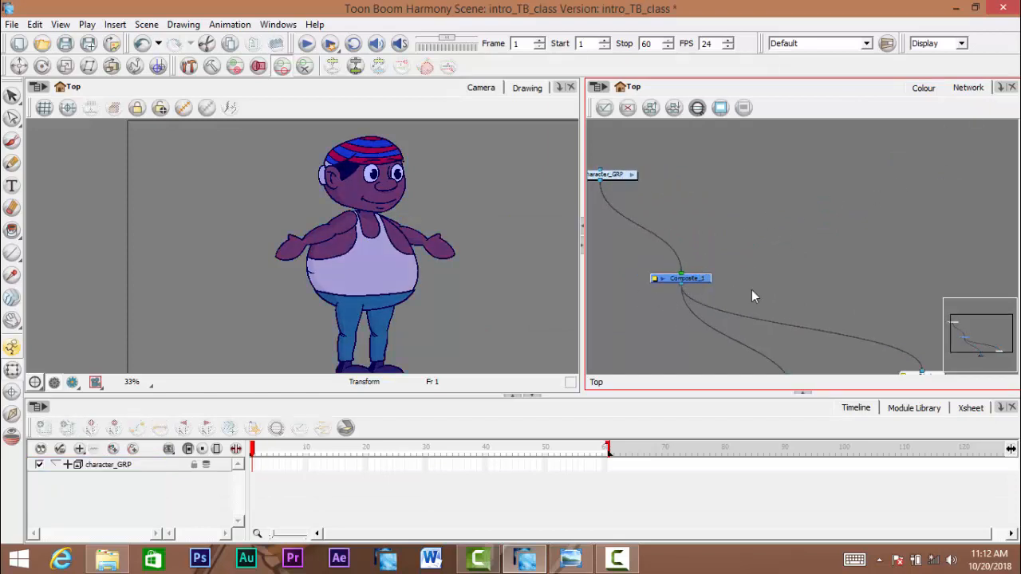
left_click(815, 241)
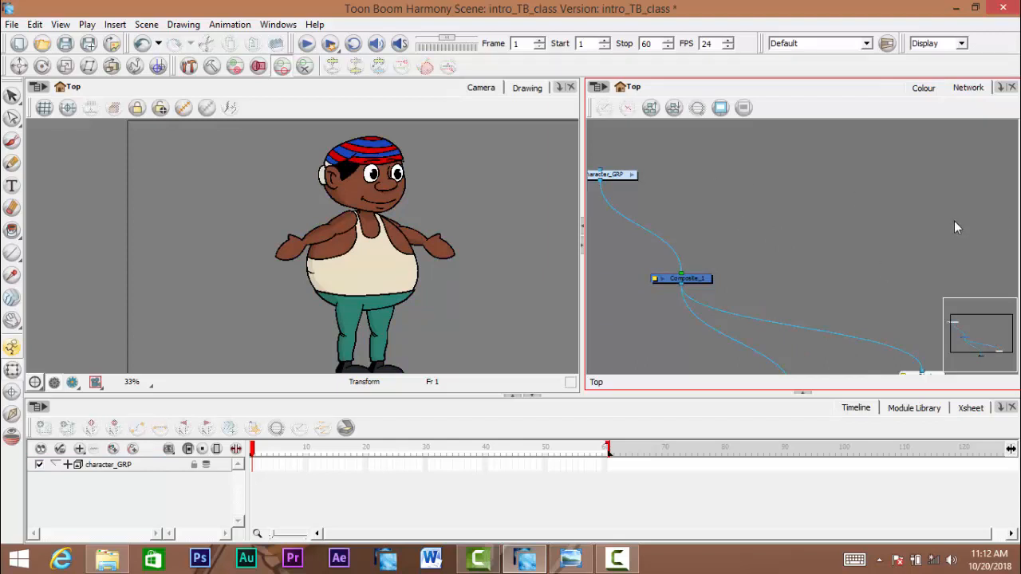
left_click_drag(956, 217, 906, 232)
left_click_drag(783, 243, 718, 219)
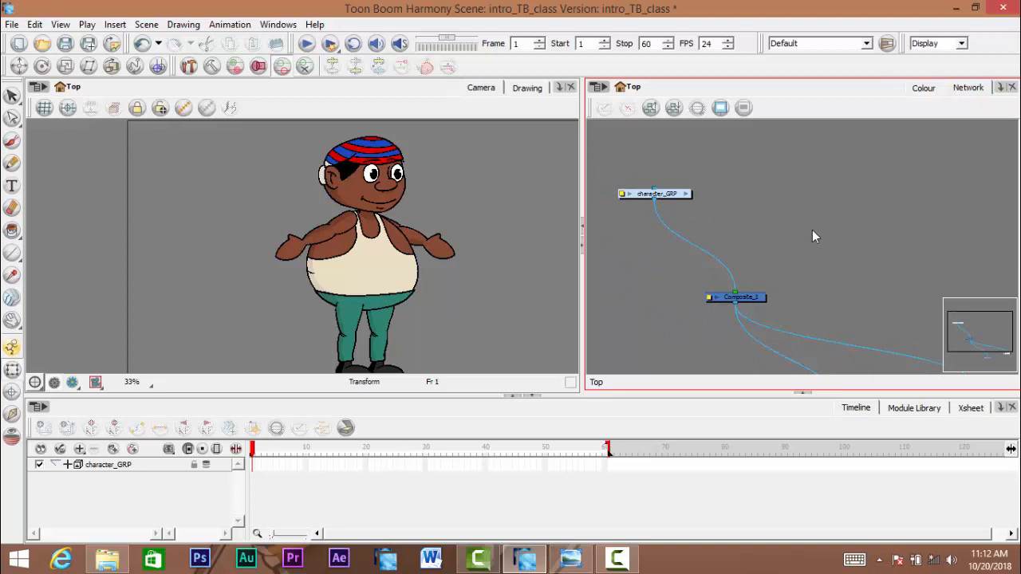
scroll(836, 235, "down", 4)
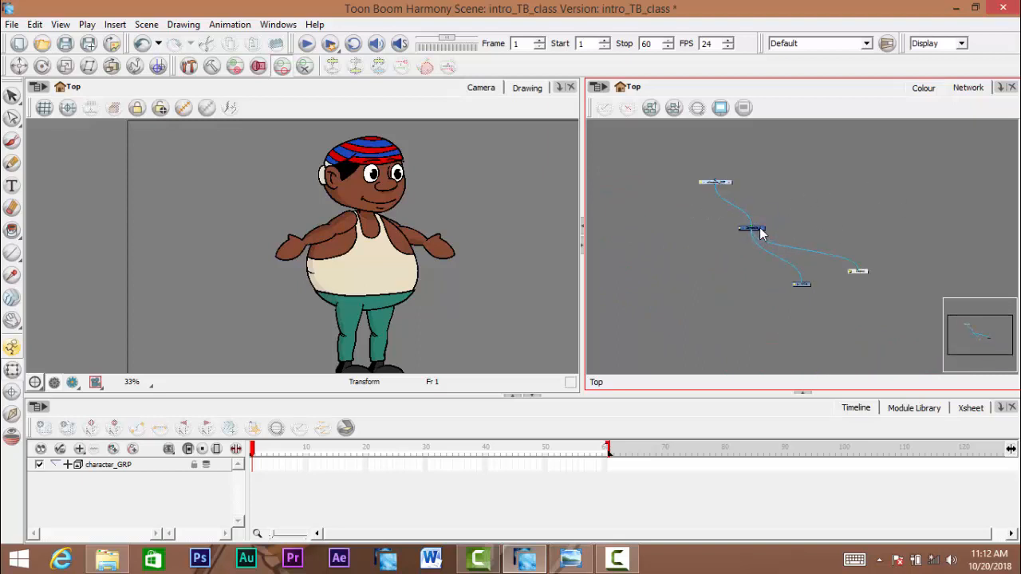
- Reposition Composite_1 centrally above the Write and Display nodes, and place character_GRP directly above Composite_1
left_click_drag(760, 232, 834, 229)
left_click_drag(719, 183, 836, 178)
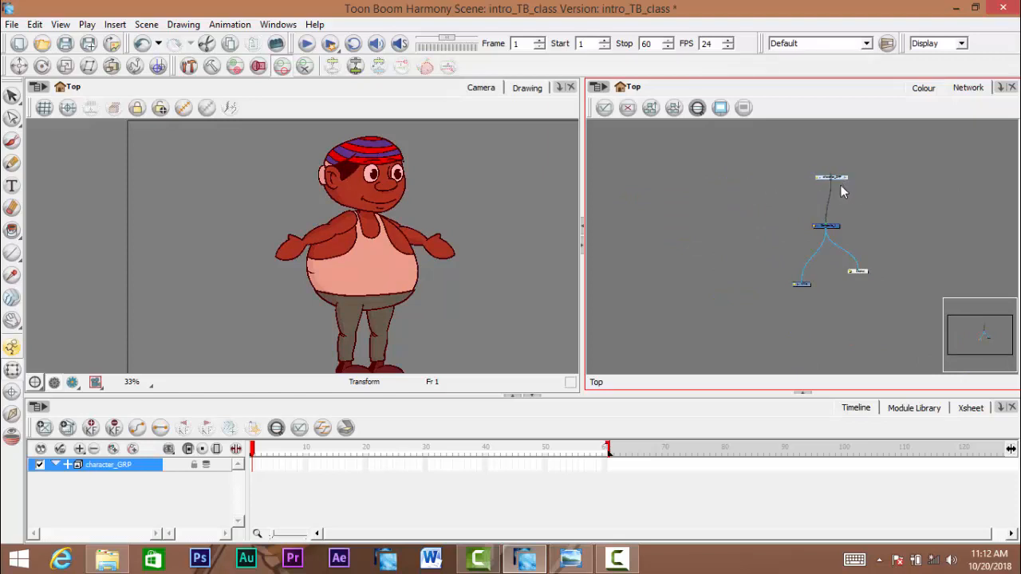
scroll(861, 195, "up", 2)
scroll(882, 200, "down", 5)
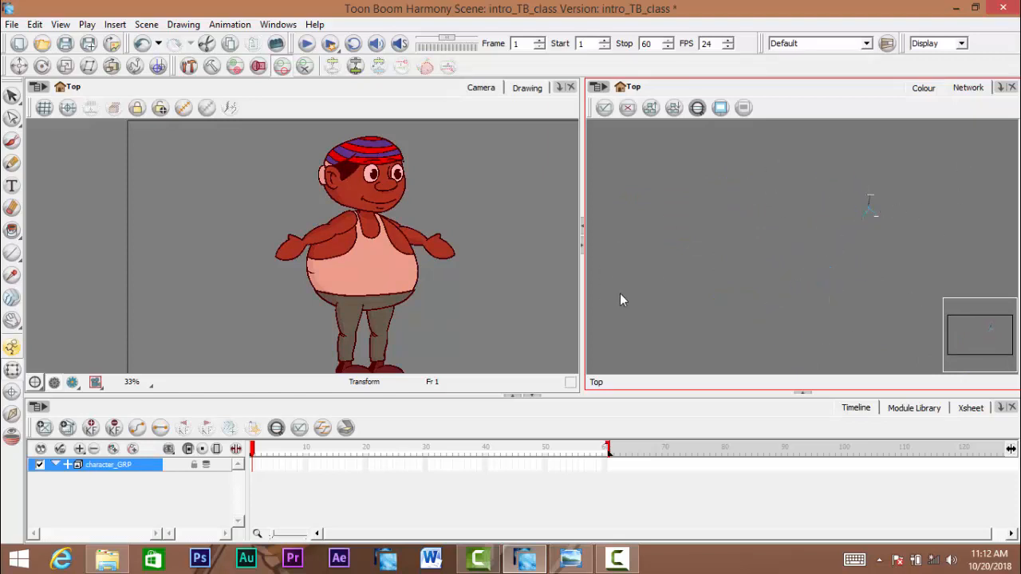
scroll(785, 239, "up", 5)
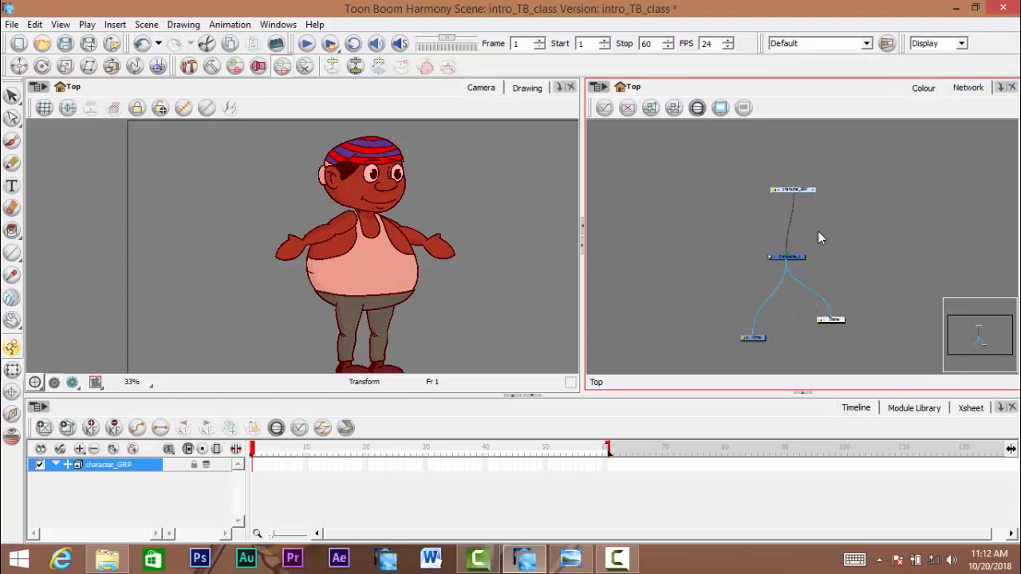
- Examine the node network inside character_GRP down to its character composite and Multi-Port-Out, and return to the Top level
left_click(836, 221)
scroll(817, 201, "up", 2)
left_click(808, 182)
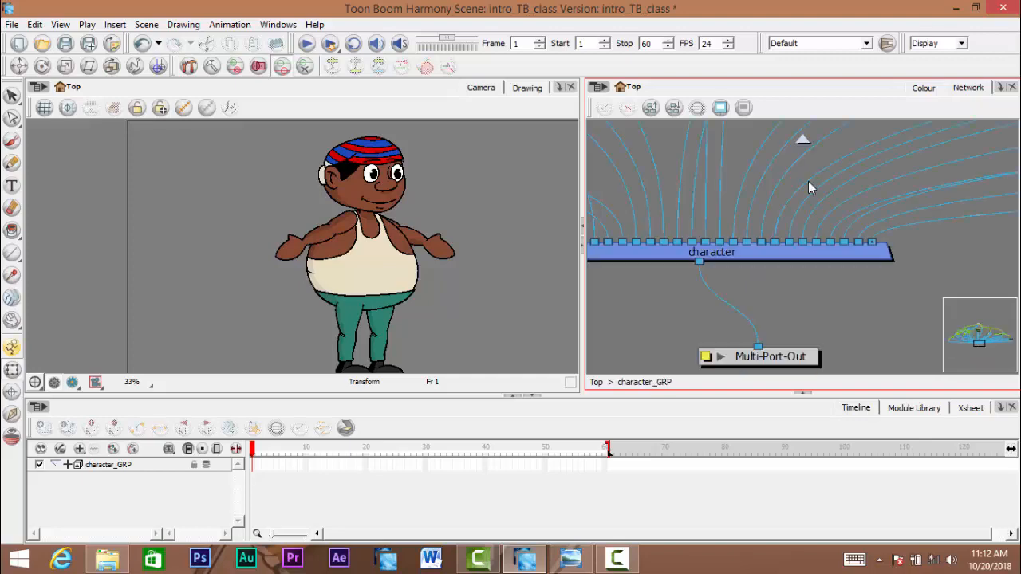
scroll(801, 249, "down", 4)
left_click_drag(795, 239, 812, 268)
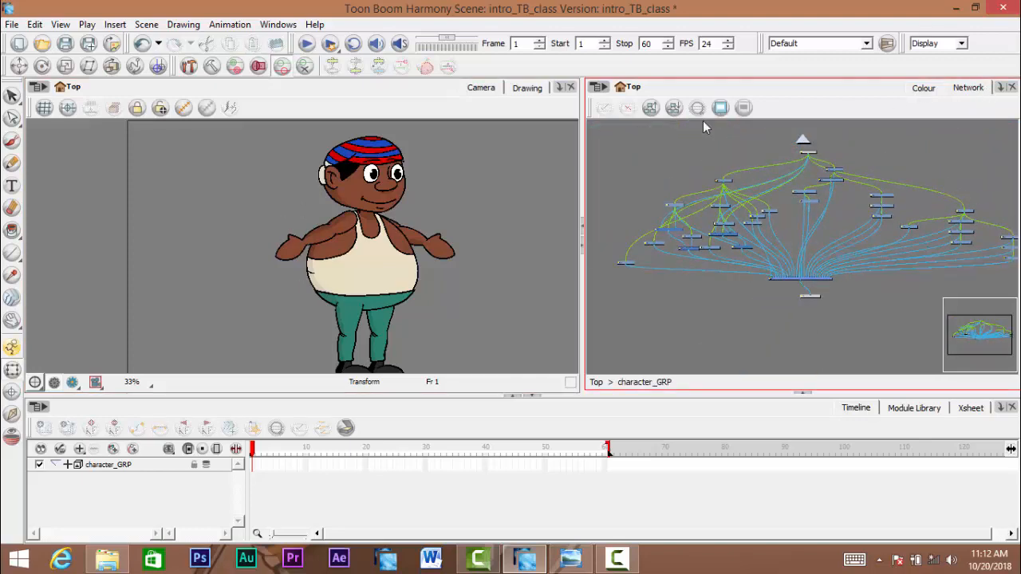
left_click(597, 382)
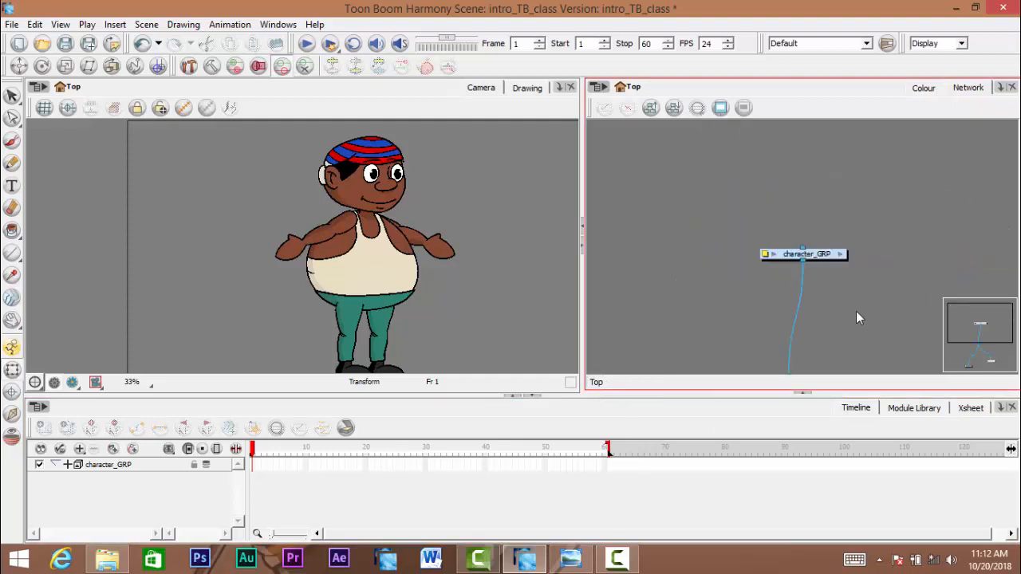
left_click(848, 411)
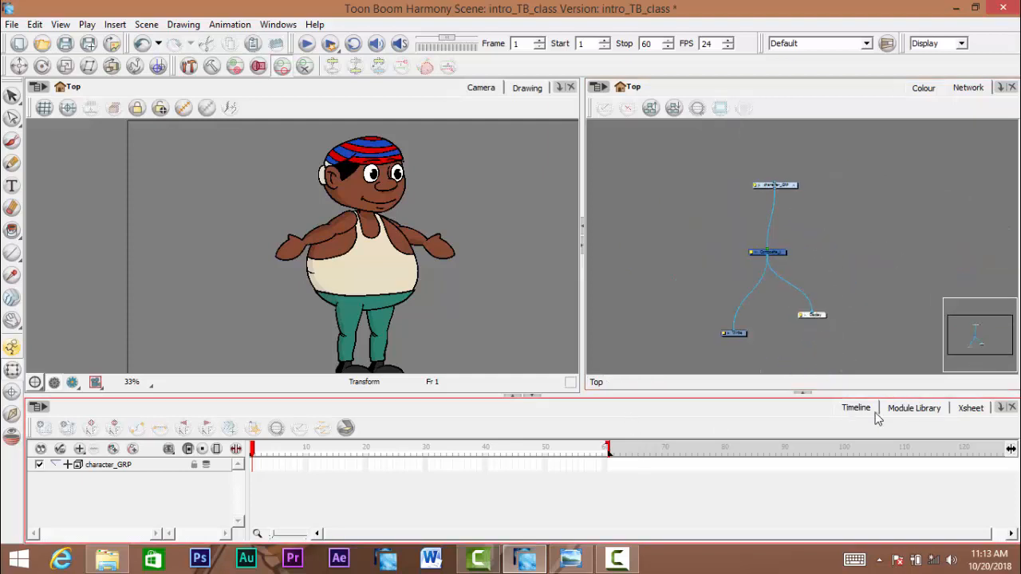
- Examine the assembled character within the camera frame, from the full body to a close view of the head
scroll(271, 217, "down", 2)
left_click_drag(312, 252, 364, 273)
scroll(361, 265, "up", 2)
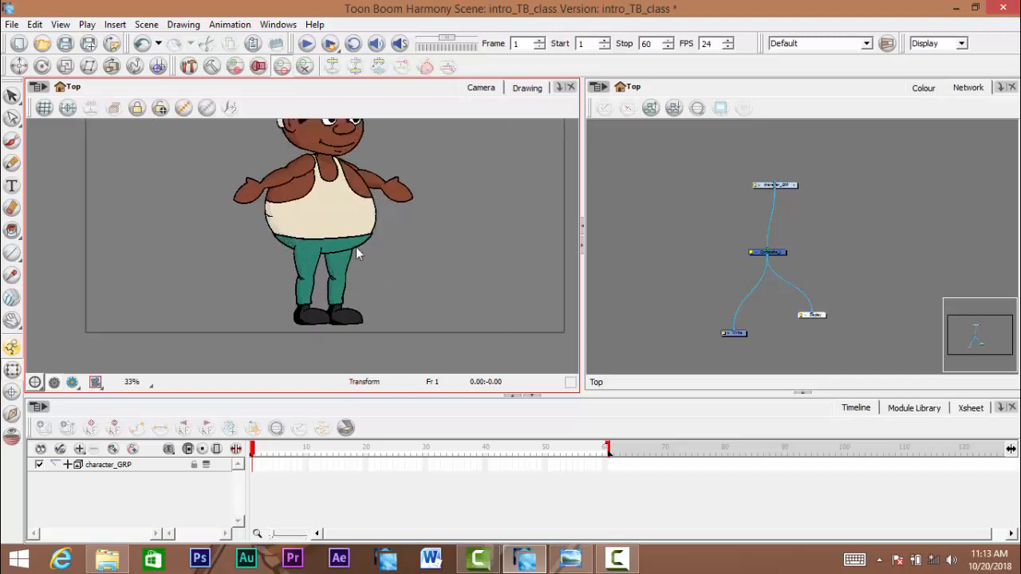
left_click_drag(333, 201, 393, 300)
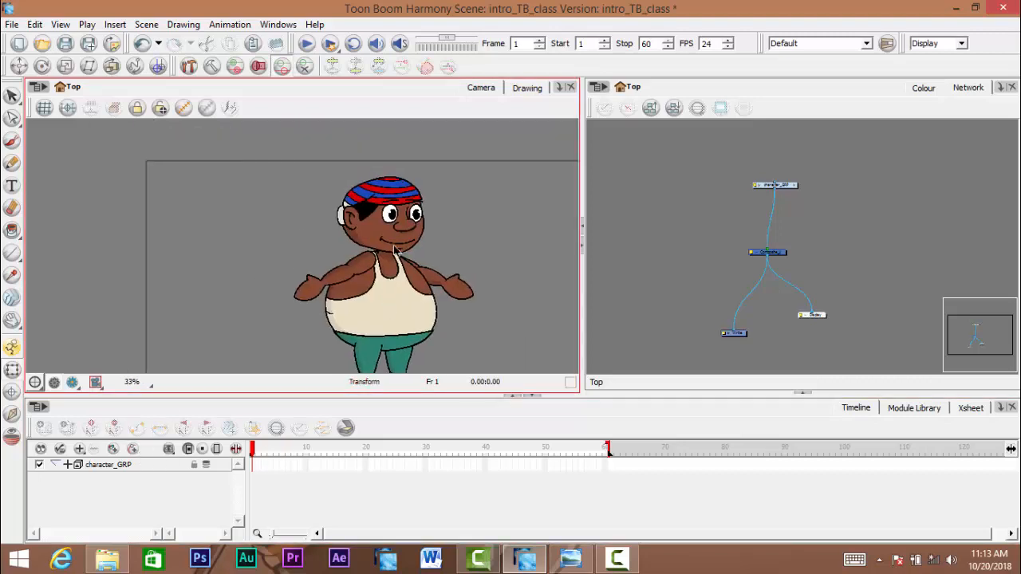
scroll(399, 247, "up", 1)
left_click_drag(395, 265, 386, 205)
scroll(385, 204, "down", 2)
scroll(385, 206, "down", 1)
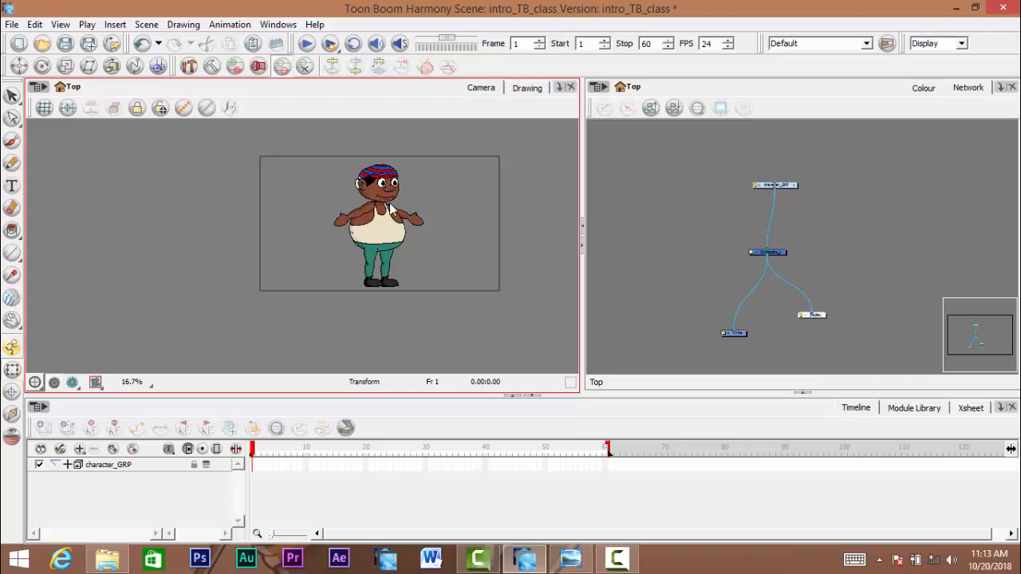
scroll(389, 199, "up", 2)
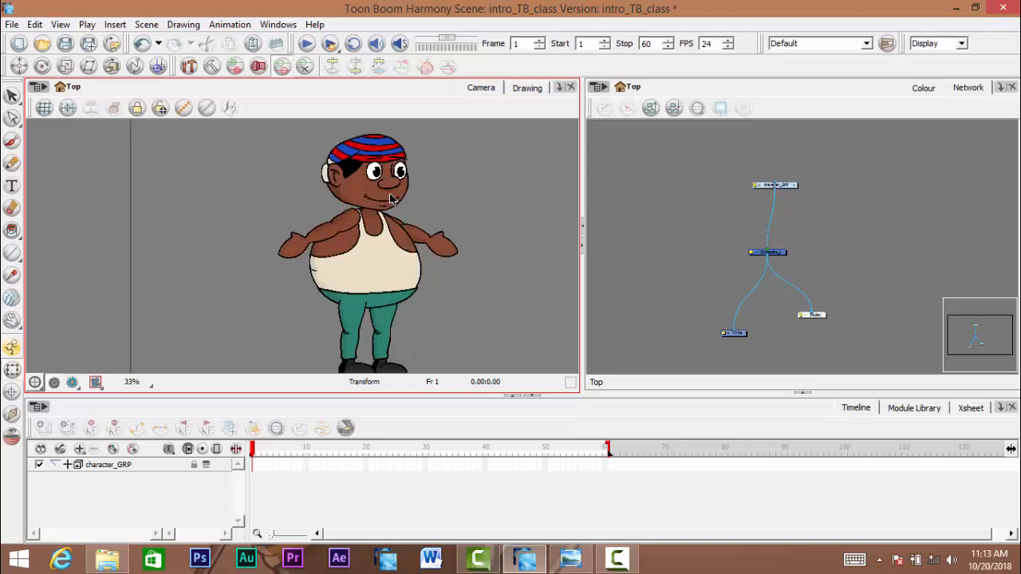
scroll(391, 198, "down", 1)
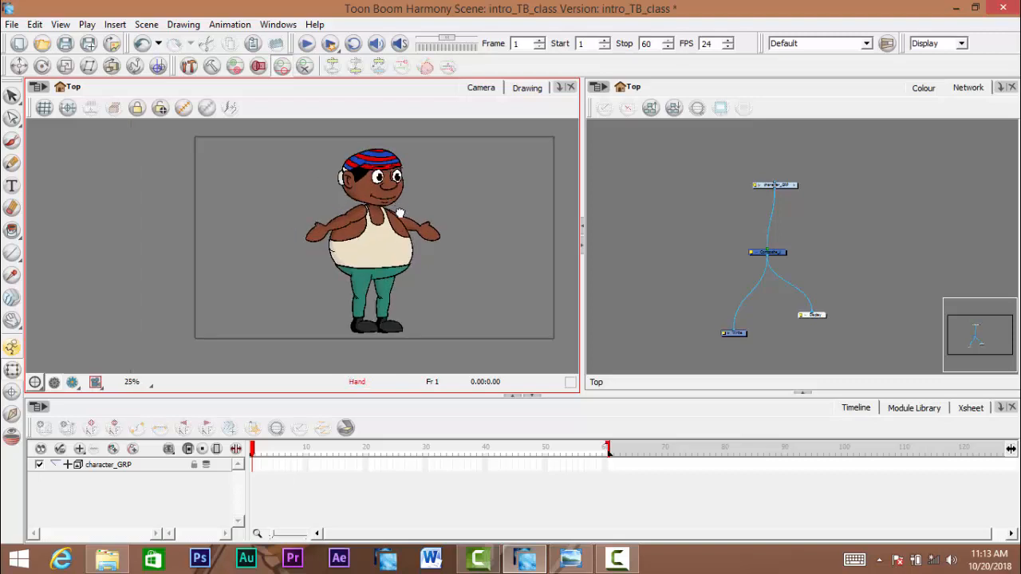
scroll(389, 201, "up", 3)
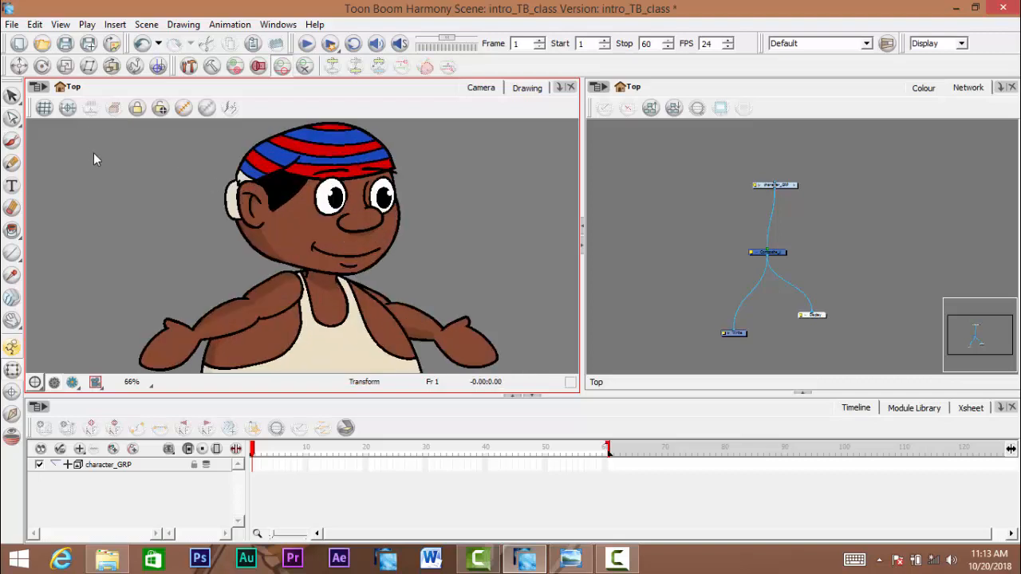
- Import the sound file "audio training" from the Audio files folder within My projects
left_click(12, 25)
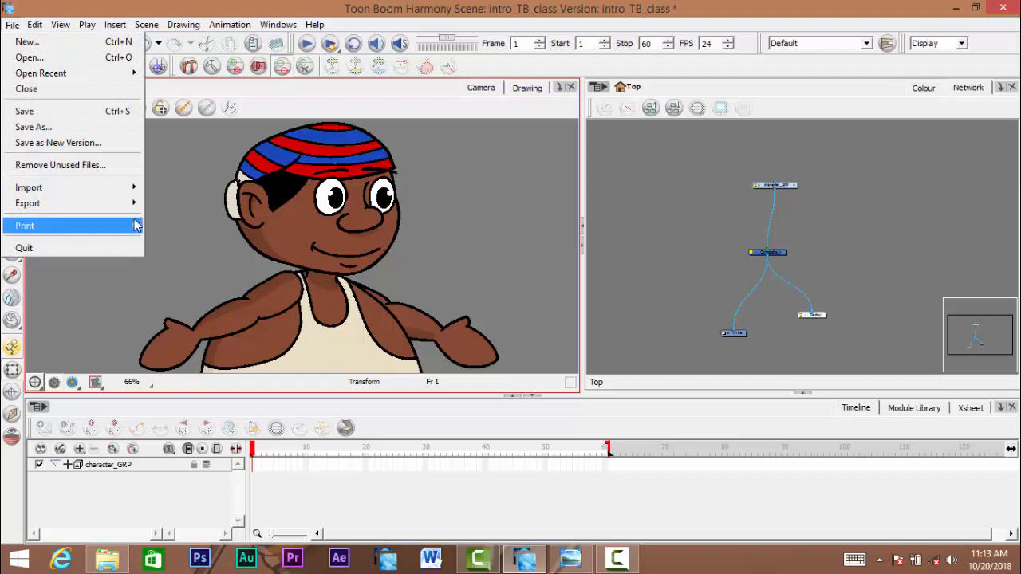
mouse_move(114, 190)
left_click(216, 252)
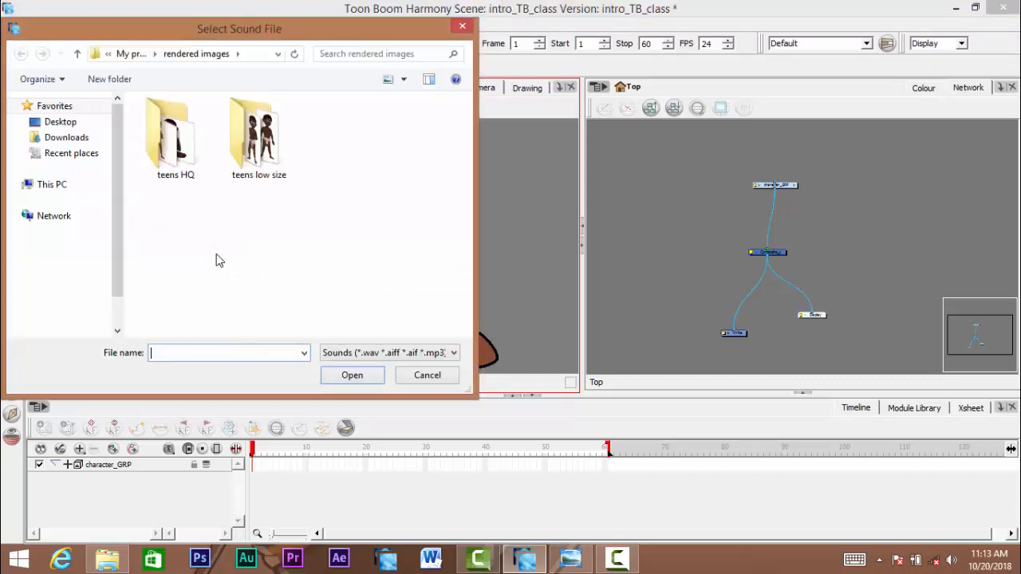
left_click(78, 53)
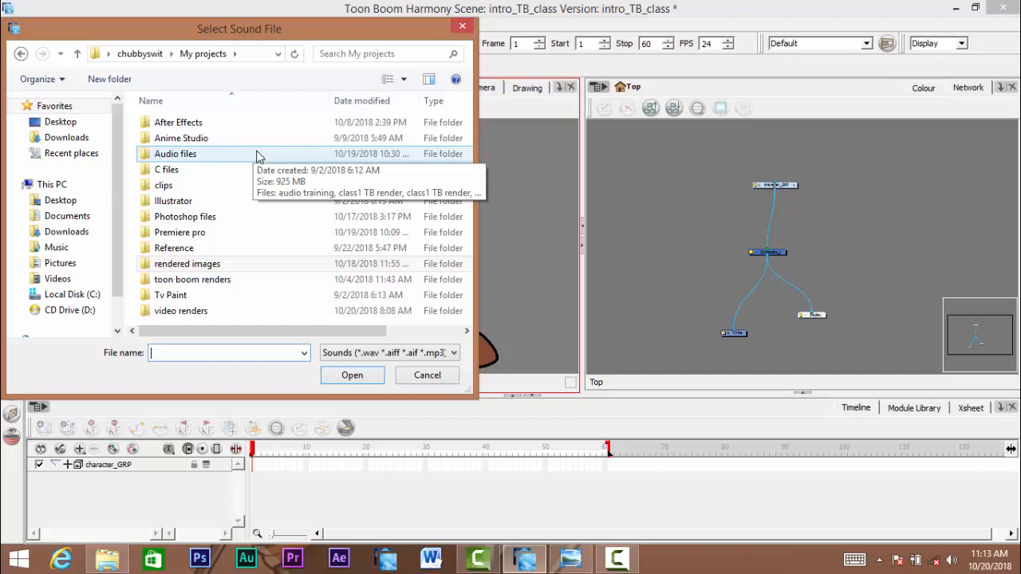
double_click(258, 154)
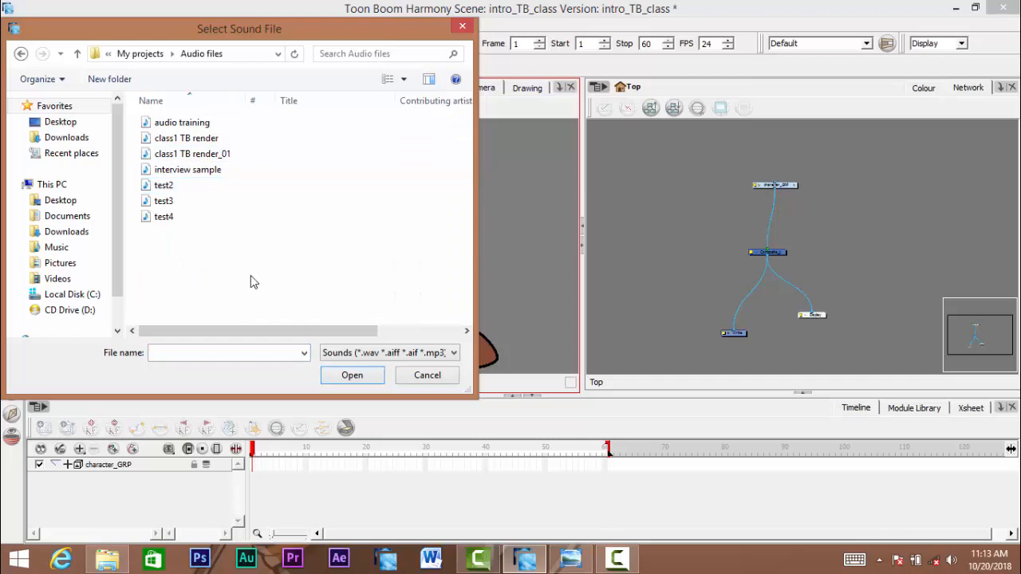
left_click(233, 126)
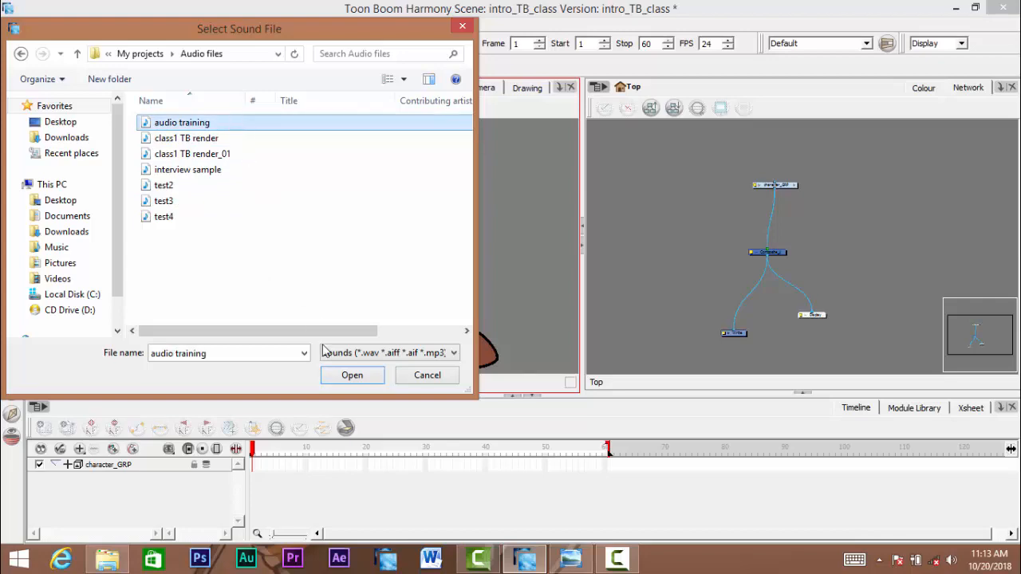
- Import the audio training sound file and turn on both sound scrubbing and sound playback
left_click(353, 375)
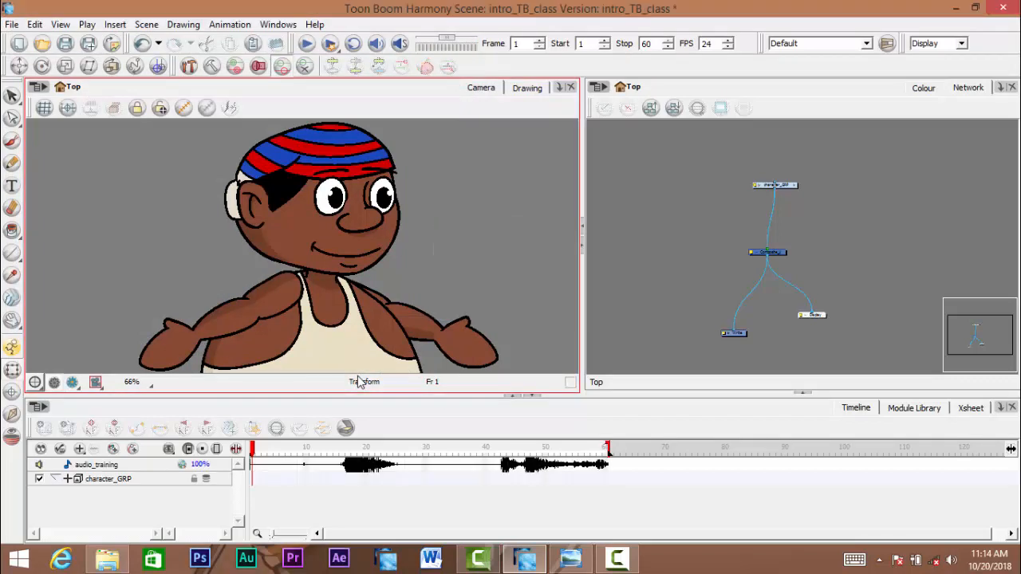
mouse_move(256, 451)
left_mouse_down()
mouse_move(361, 470)
mouse_move(252, 462)
left_mouse_up()
left_click(375, 300)
left_click(398, 47)
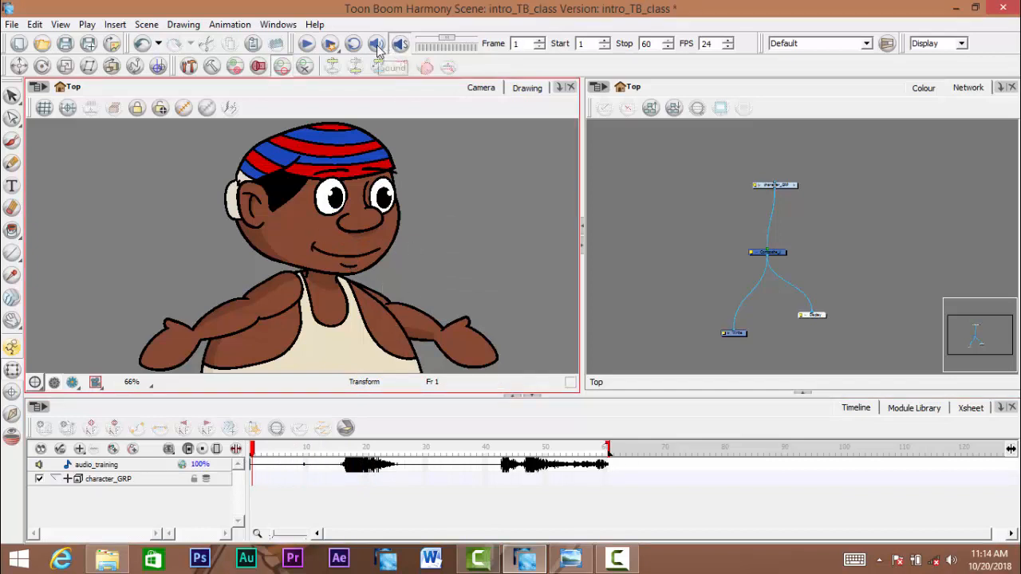
left_click(378, 47)
- Scrub to frame 10, play the scene to hear the audio, and move the playhead to frame 30
left_click_drag(254, 447, 305, 462)
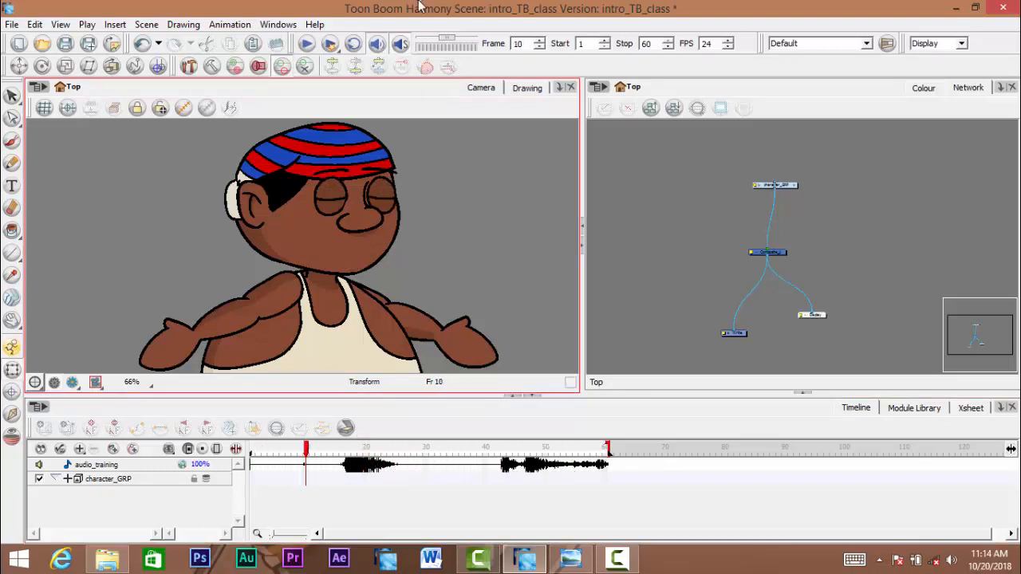
left_click(308, 46)
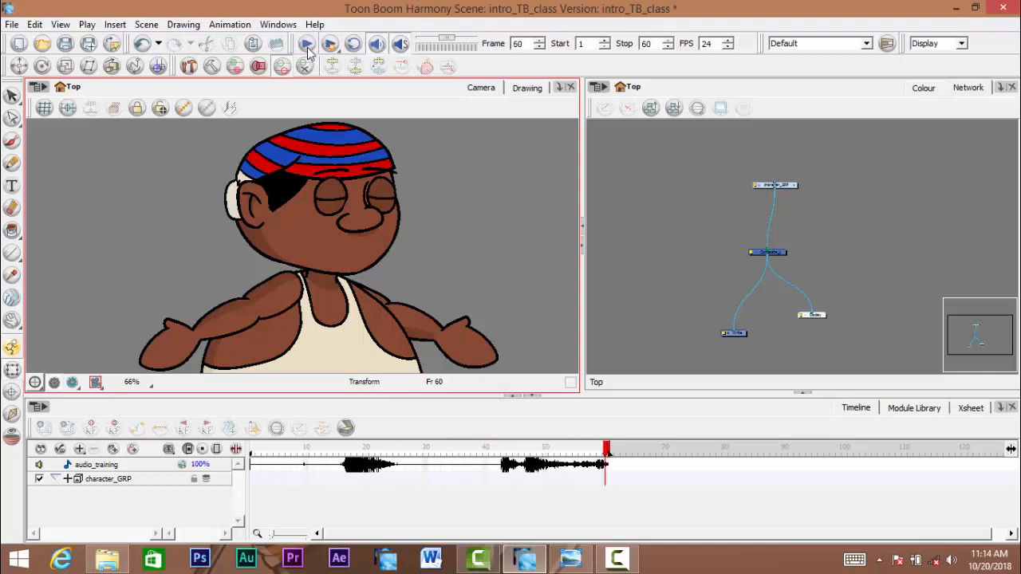
left_click(611, 464)
left_click_drag(606, 455, 425, 454)
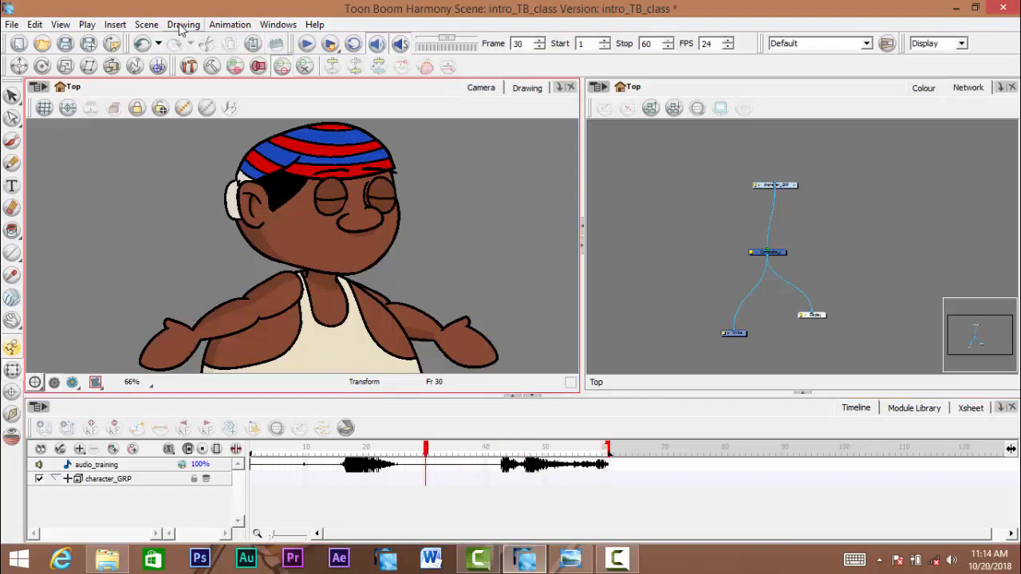
left_click(183, 24)
left_click(183, 25)
left_click(147, 25)
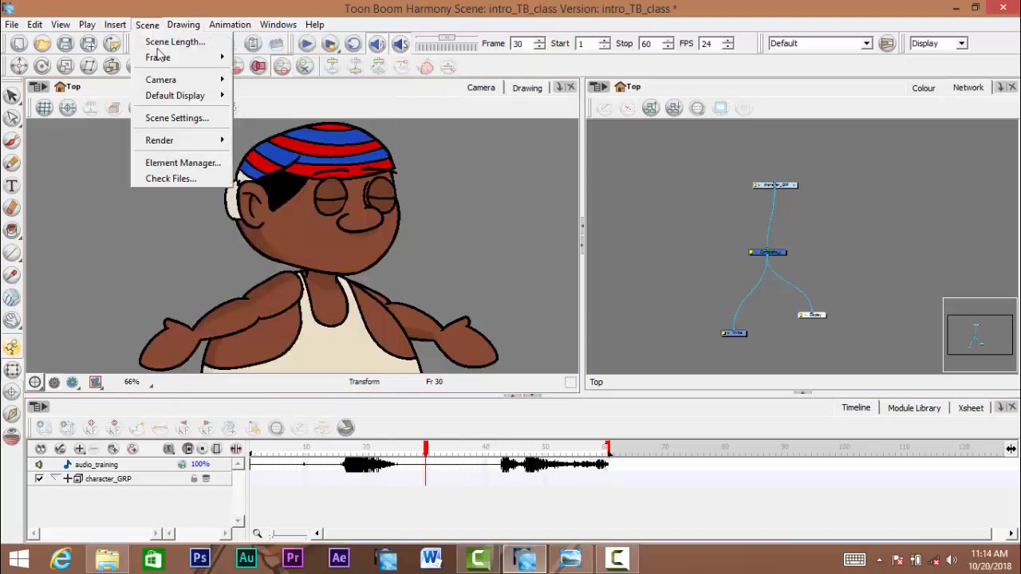
left_click(179, 119)
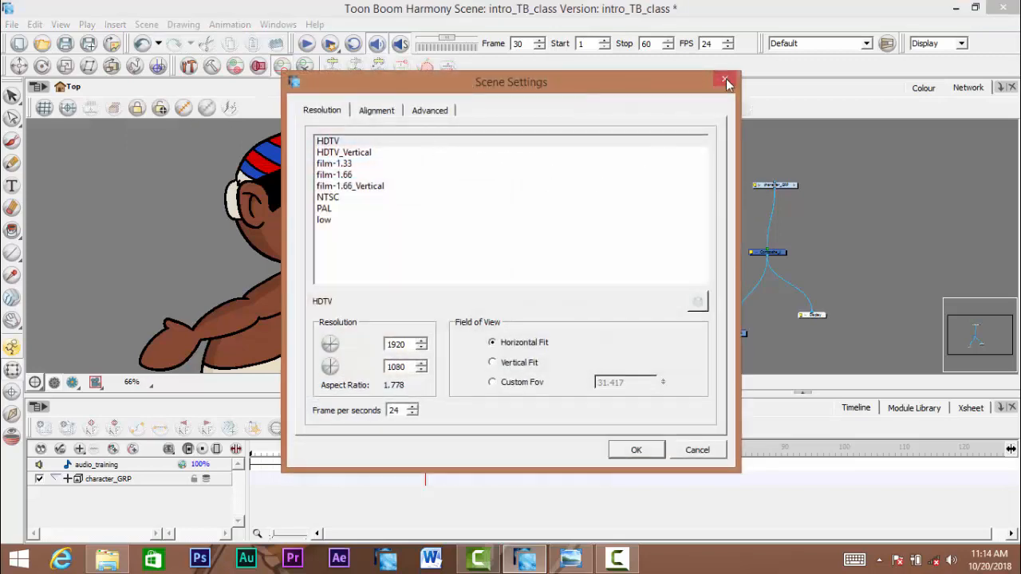
left_click(725, 82)
- Set the scene length to 100 frames
left_click(147, 25)
left_click(174, 39)
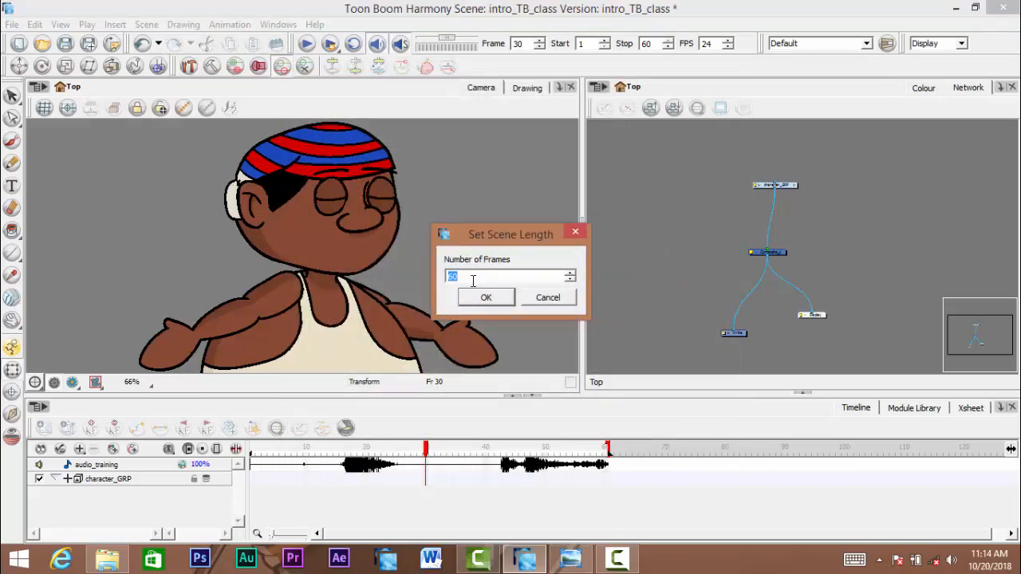
type("100")
left_click(486, 297)
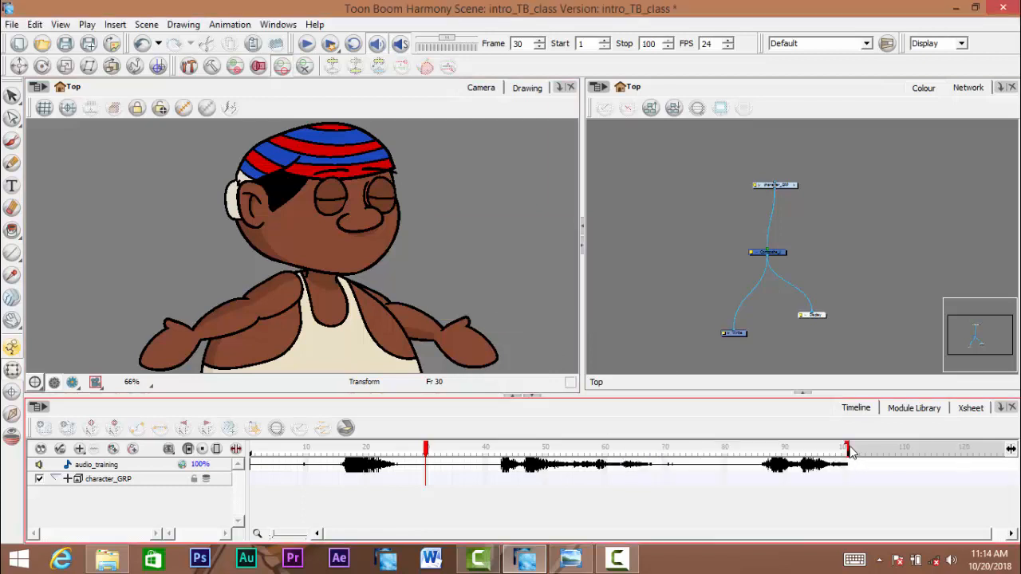
- Extend the end of the scene to frame 110 and confirm the scene length
mouse_move(856, 447)
left_mouse_down()
mouse_move(968, 451)
mouse_move(913, 453)
left_mouse_up()
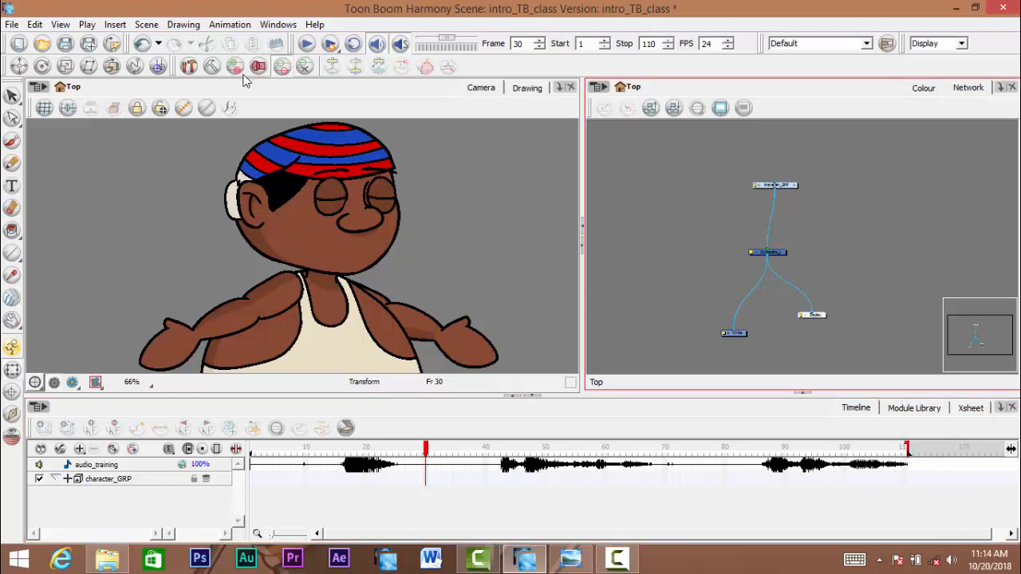
left_click(146, 26)
left_click(153, 42)
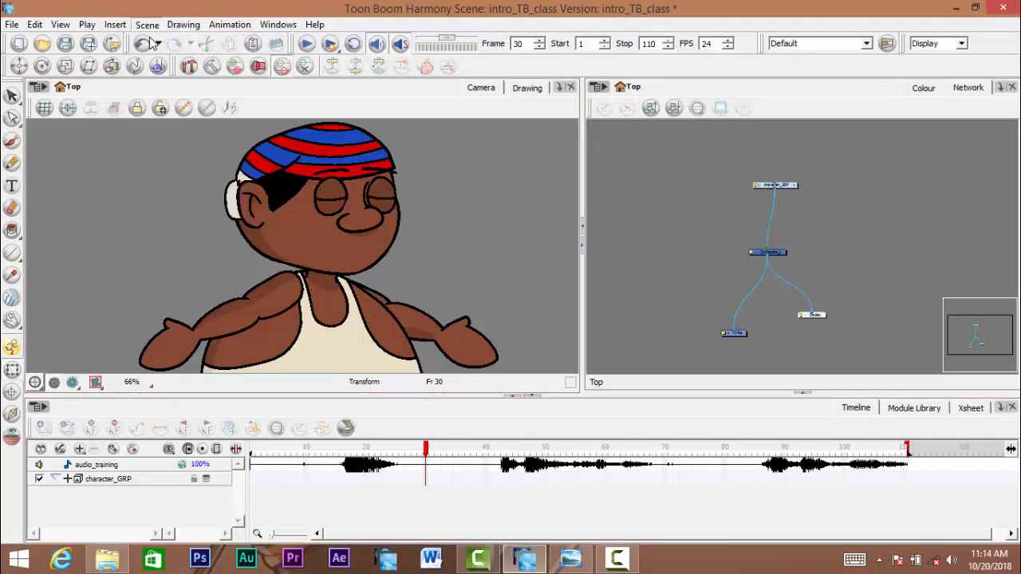
left_click(488, 298)
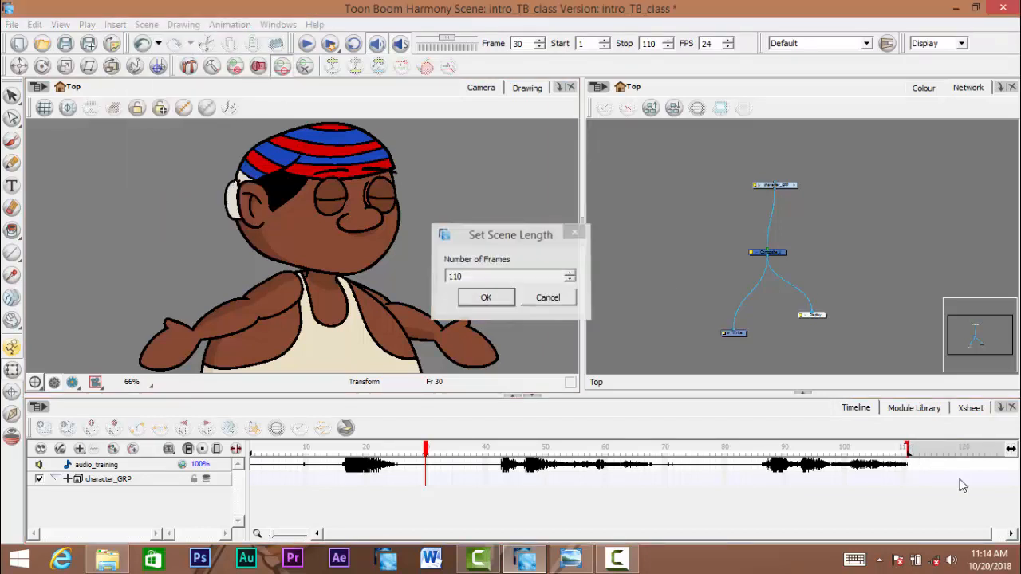
- Play the scene through and extend its end marker to frame 238 to cover more of the audio
left_click(308, 45)
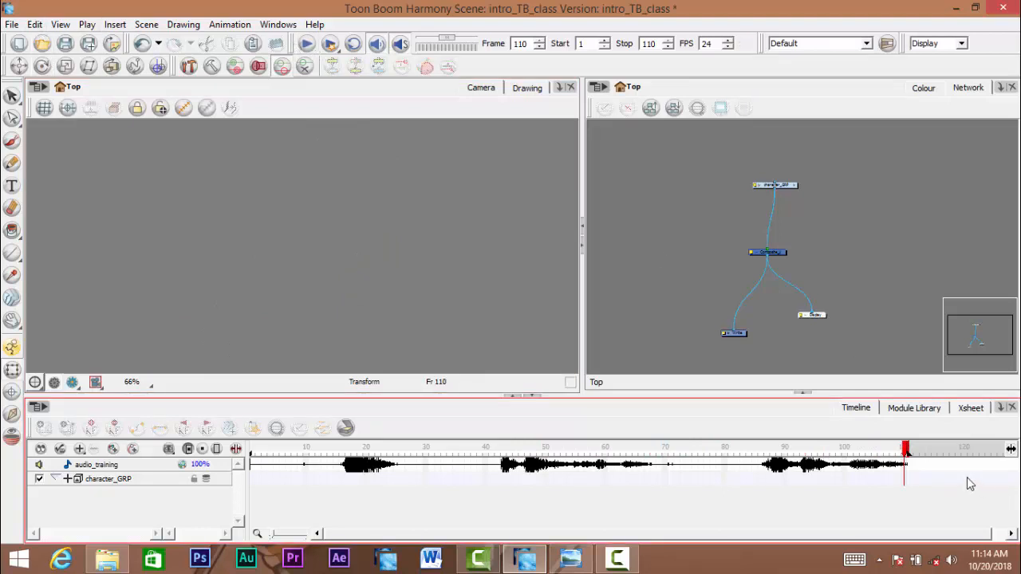
mouse_move(968, 484)
left_mouse_down()
mouse_move(874, 485)
mouse_move(901, 455)
mouse_move(1015, 461)
left_mouse_up()
left_click_drag(982, 491, 795, 481)
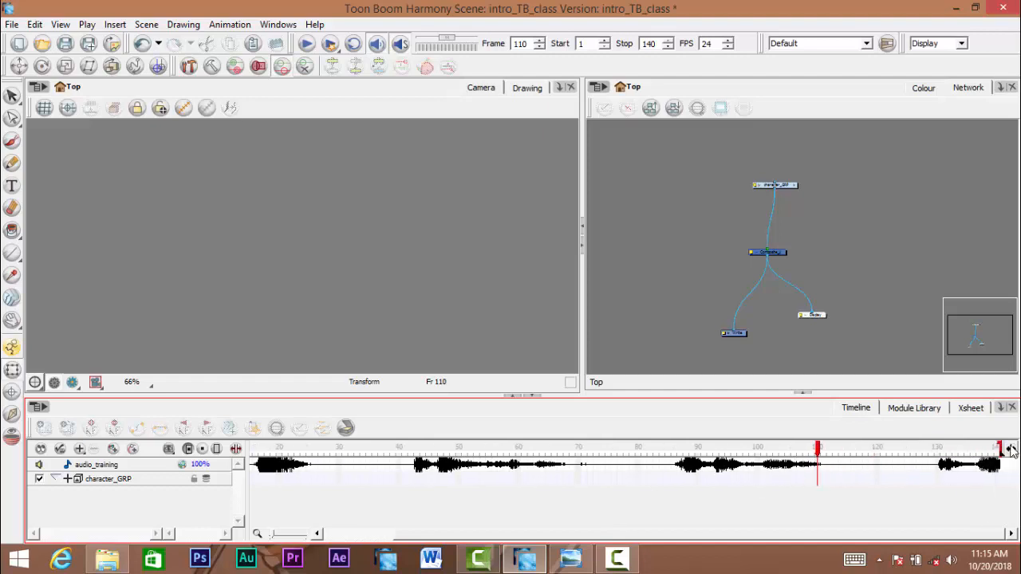
mouse_move(1007, 448)
left_mouse_down()
mouse_move(848, 449)
mouse_move(1009, 450)
left_mouse_up()
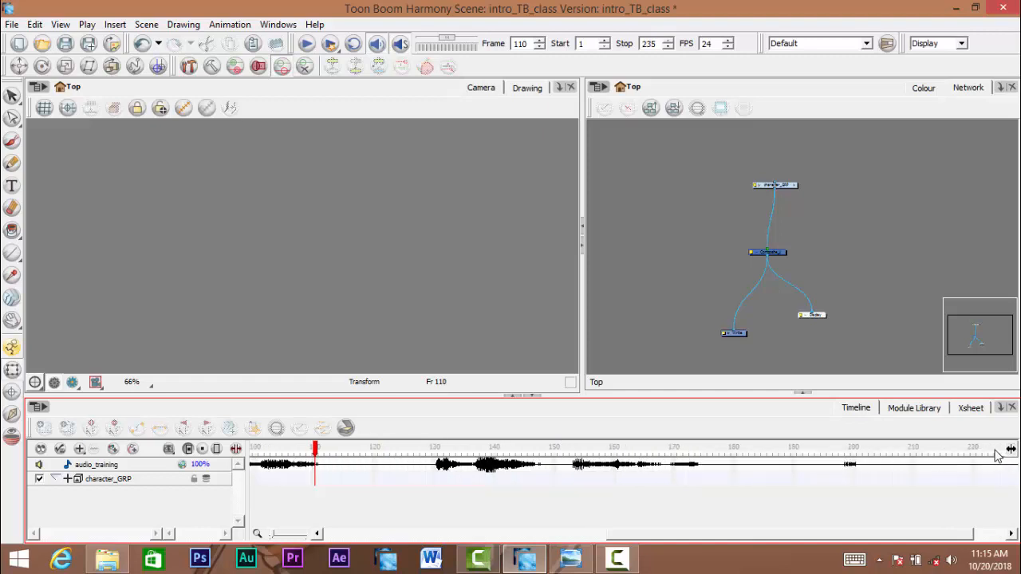
left_click_drag(950, 537, 982, 536)
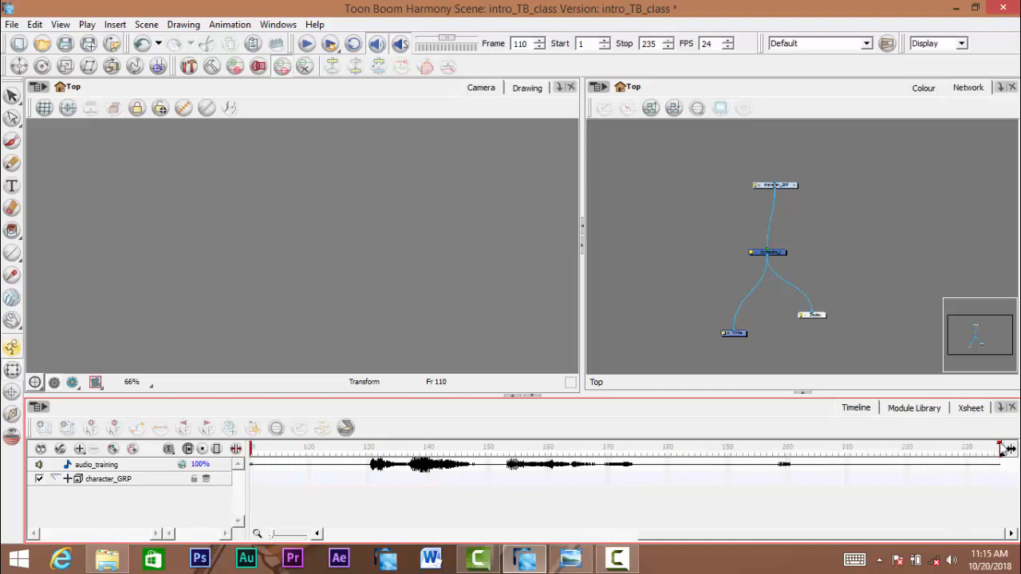
left_click_drag(1001, 448, 1009, 450)
left_click(1010, 450)
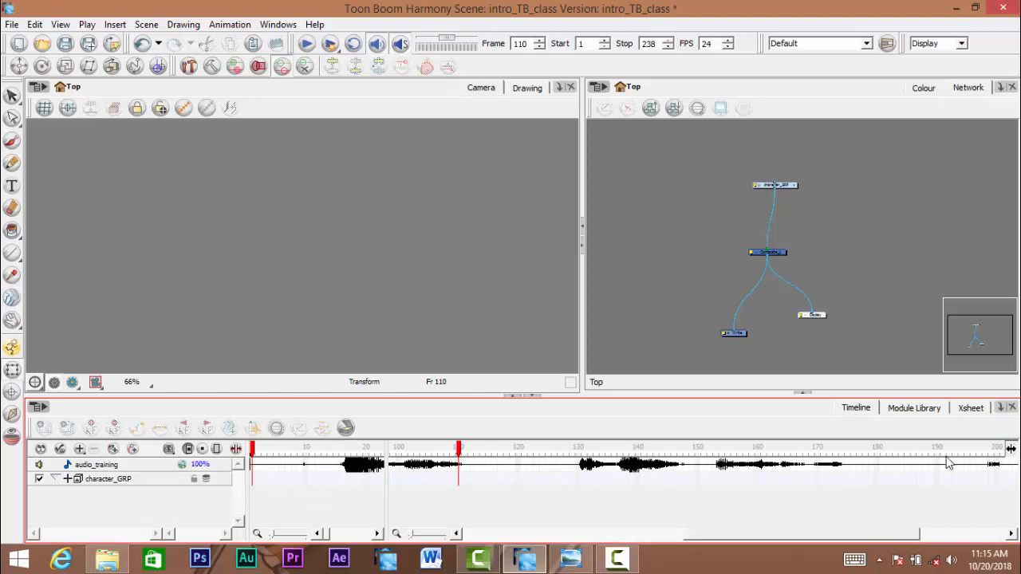
- Shorten the scene to 201 frames and play it back
left_click_drag(882, 538, 989, 538)
left_click_drag(1001, 448, 777, 451)
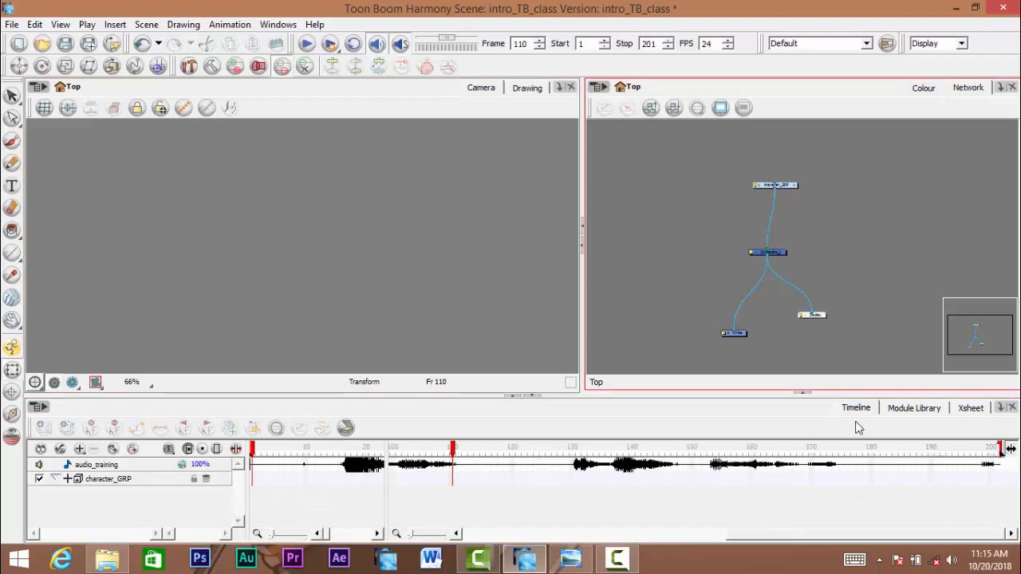
left_click(913, 447)
left_click(306, 43)
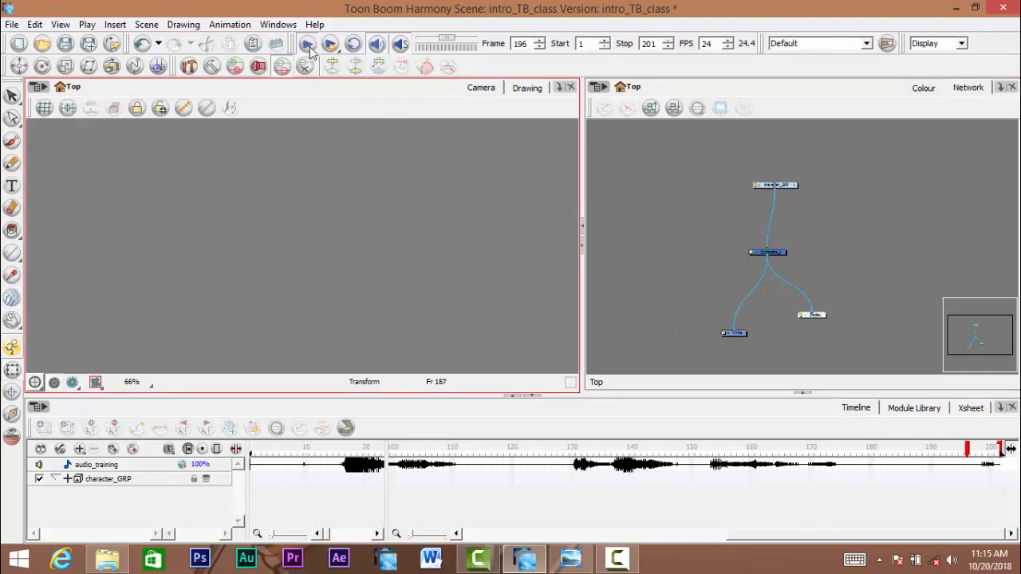
left_click(871, 423)
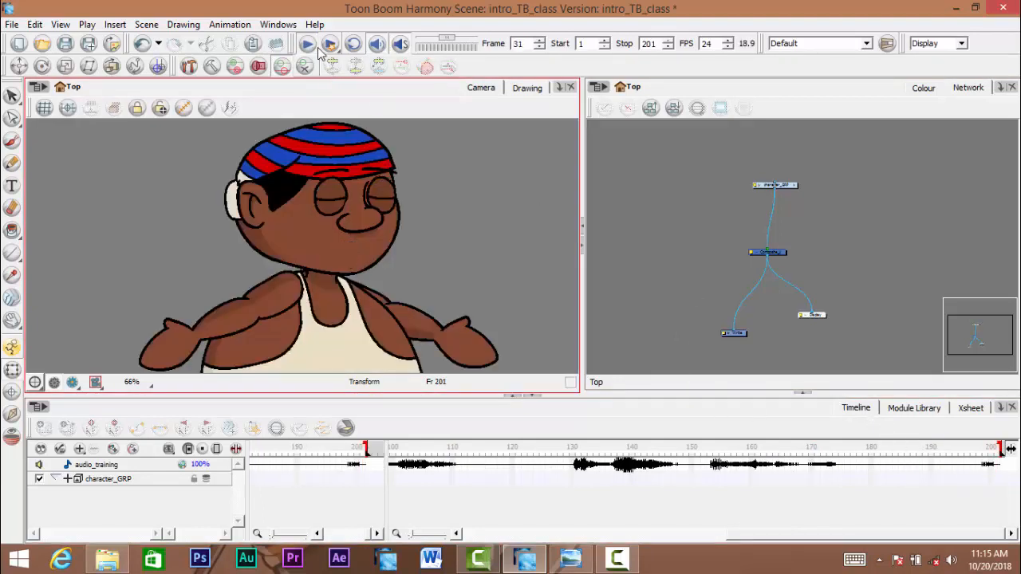
- Shorten the scene to 175 frames so it ends where the speech in the audio ends
left_click_drag(698, 536, 987, 539)
left_click_drag(1006, 448, 850, 454)
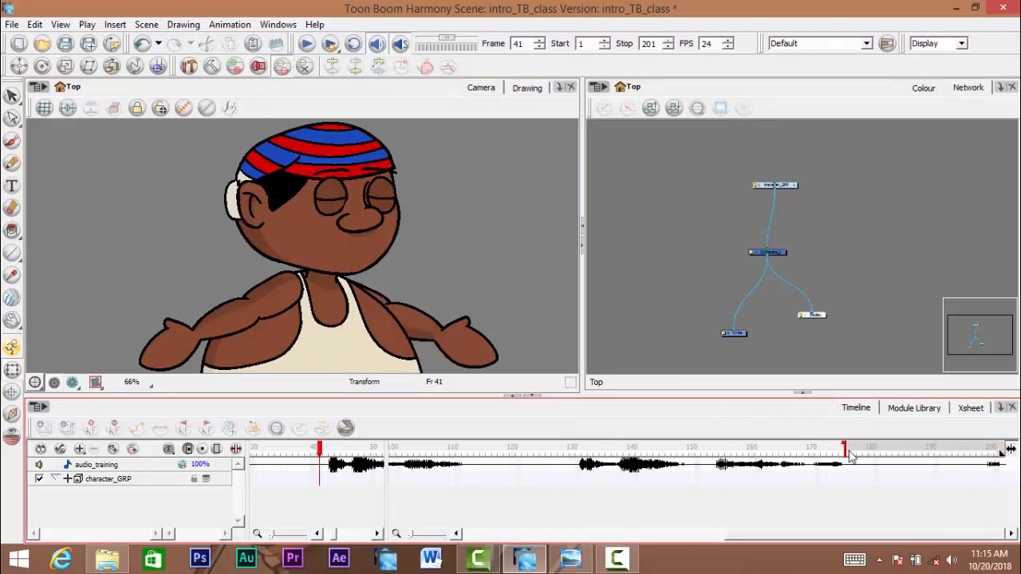
left_click_drag(846, 455, 849, 459)
left_click(182, 162)
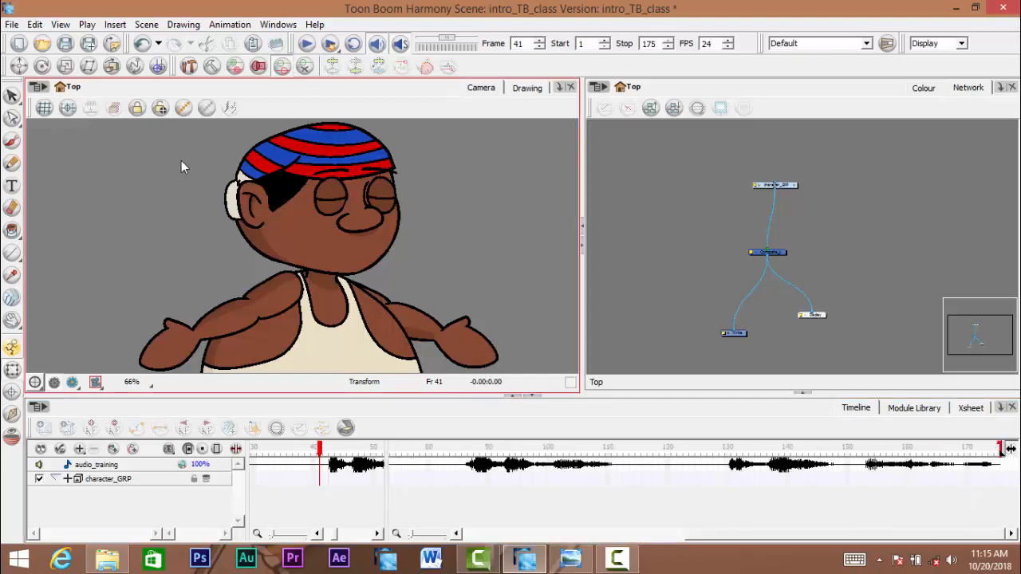
- Remove the split in the timeline so the frames show in a single view
left_click_drag(695, 535, 441, 486)
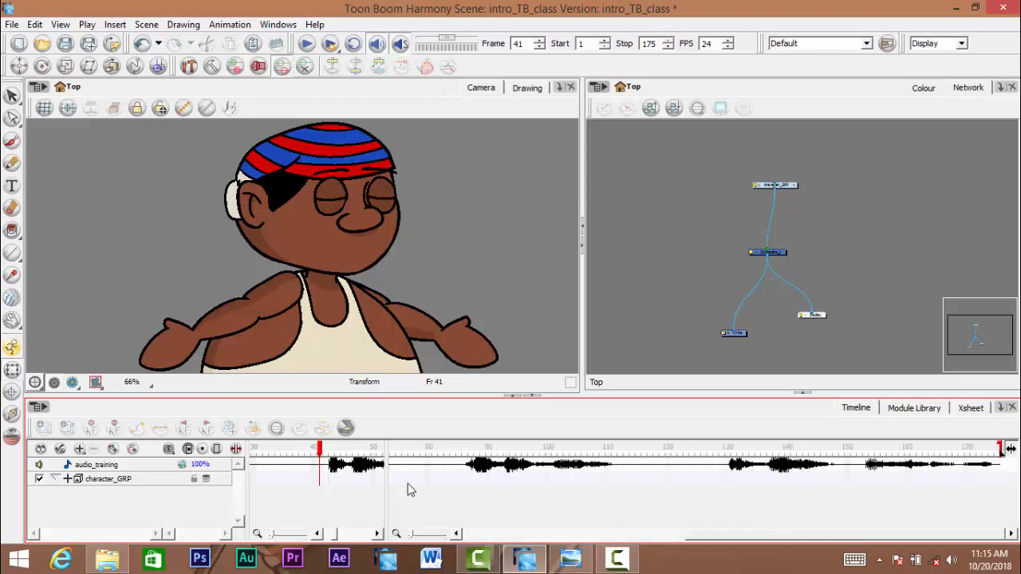
left_click(234, 449)
left_click(235, 449)
left_click(1010, 451)
left_click(1010, 451)
left_click(1010, 451)
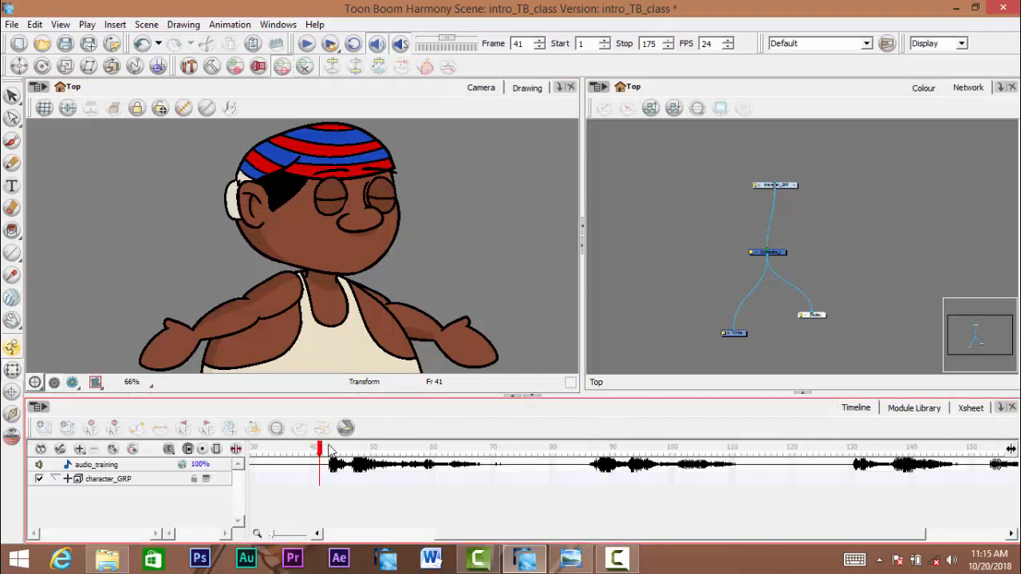
- Return the playhead to frame 1
left_click_drag(329, 450, 279, 455)
left_click_drag(389, 456, 169, 441)
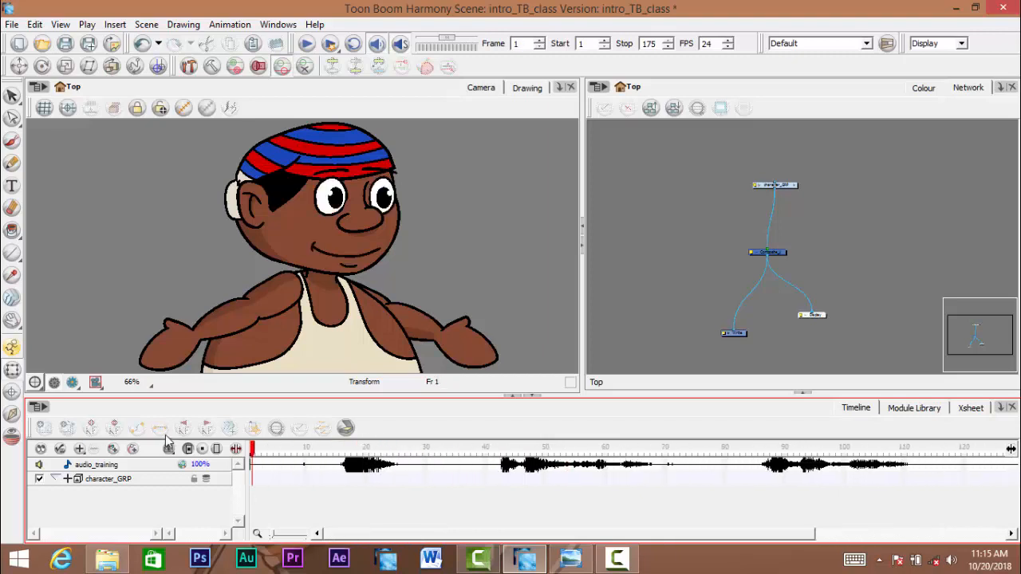
left_click(14, 24)
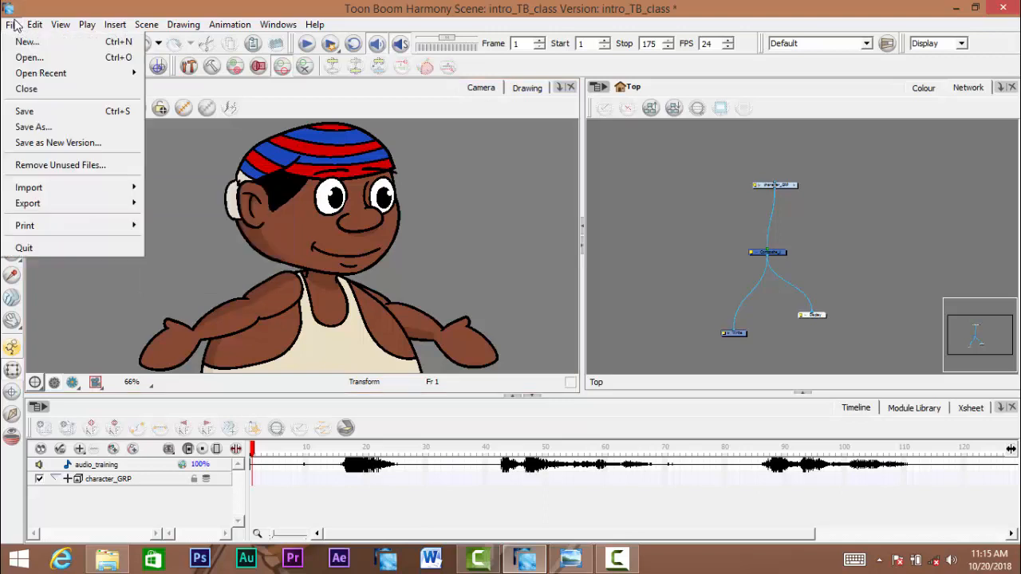
left_click(46, 8)
- Select the audio_training layer, look at its Lip-Sync options, and move the playhead back to frame 1
left_click(142, 466)
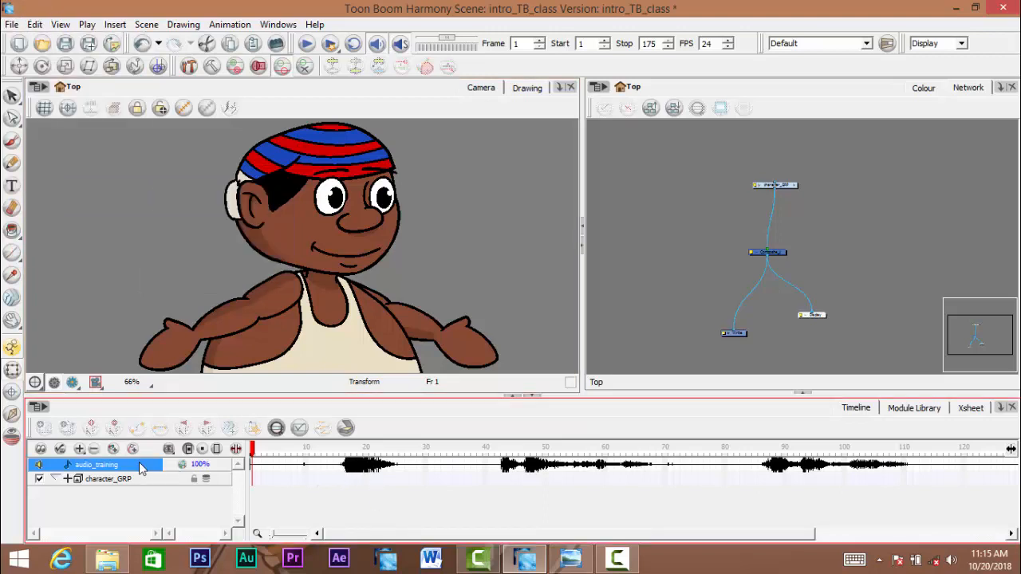
right_click(141, 469)
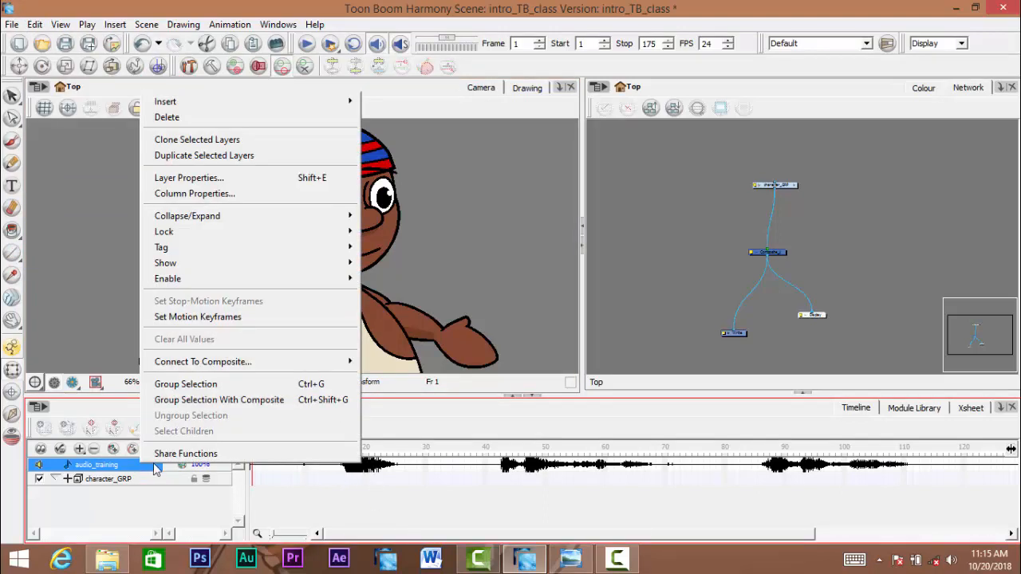
right_click(381, 469)
mouse_move(468, 454)
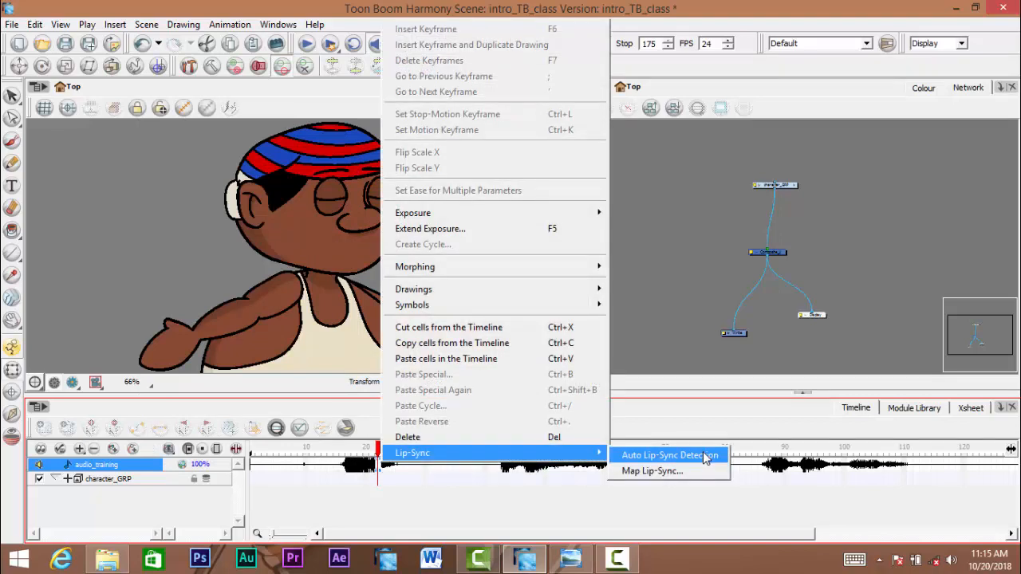
left_click(510, 513)
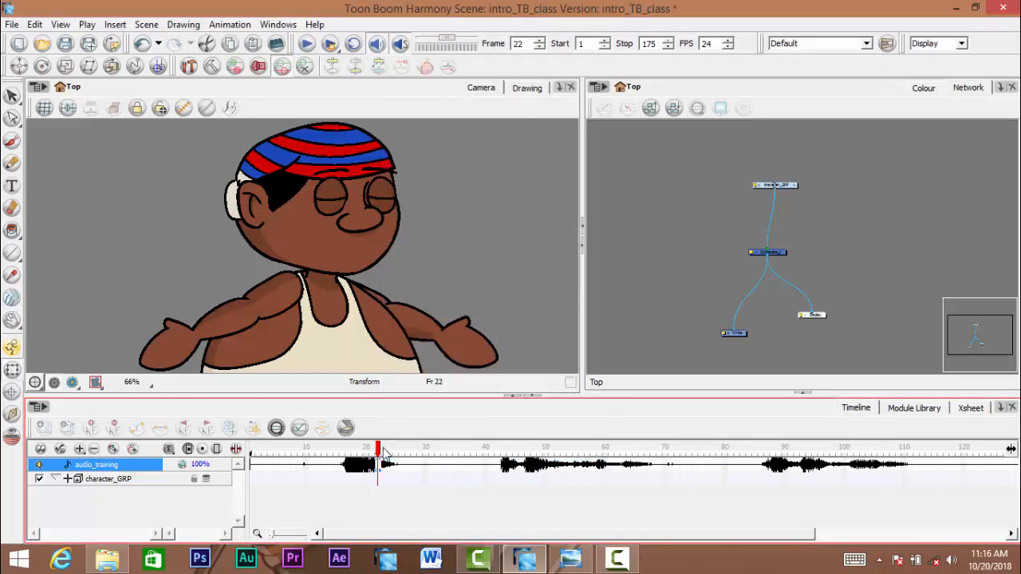
left_click_drag(384, 452, 229, 461)
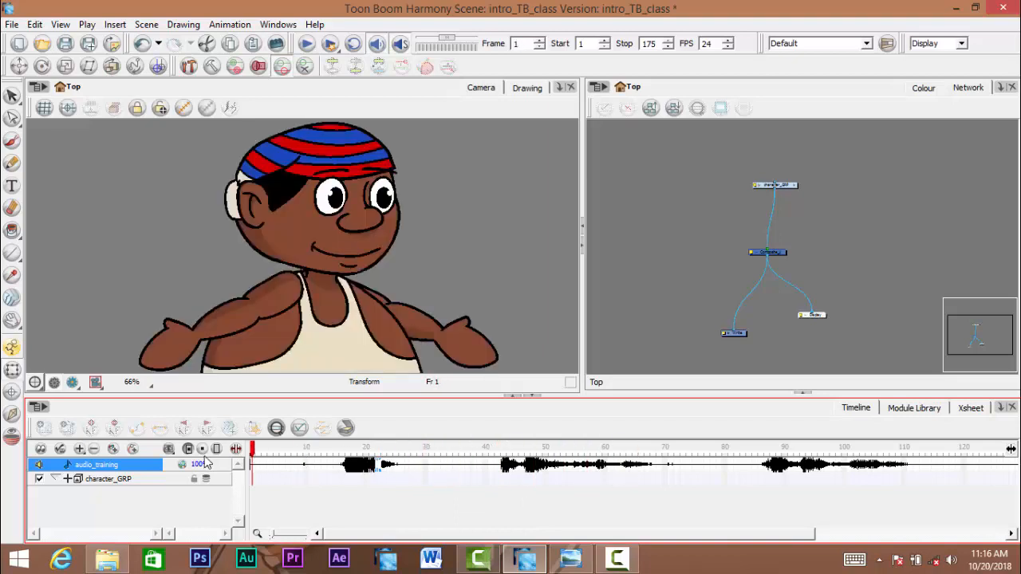
- Expand the character_GRP and face layers and select the mouth drawing at frame 1
left_click(54, 478)
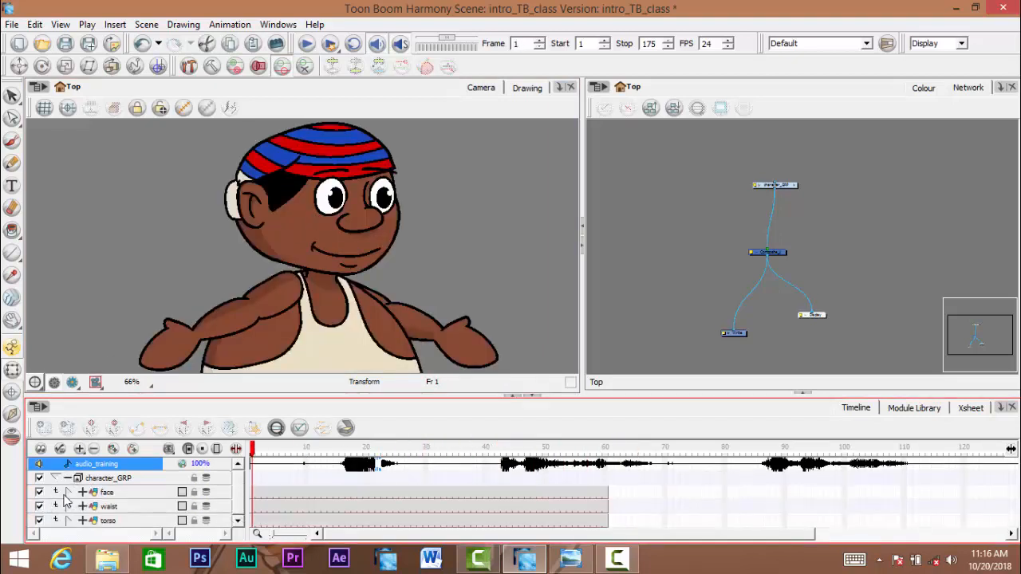
left_click(66, 493)
scroll(239, 494, "down", 2)
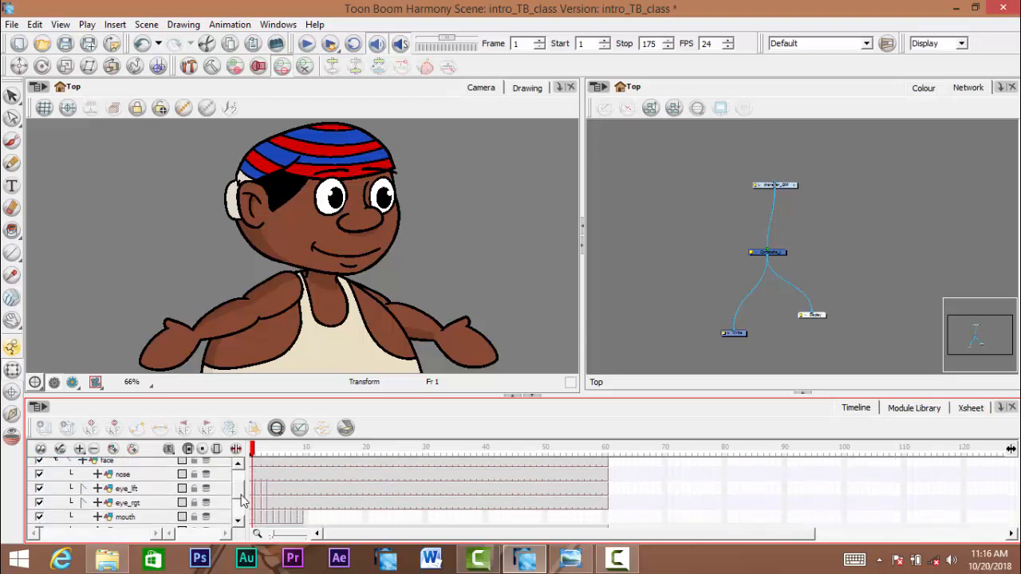
scroll(242, 500, "down", 2)
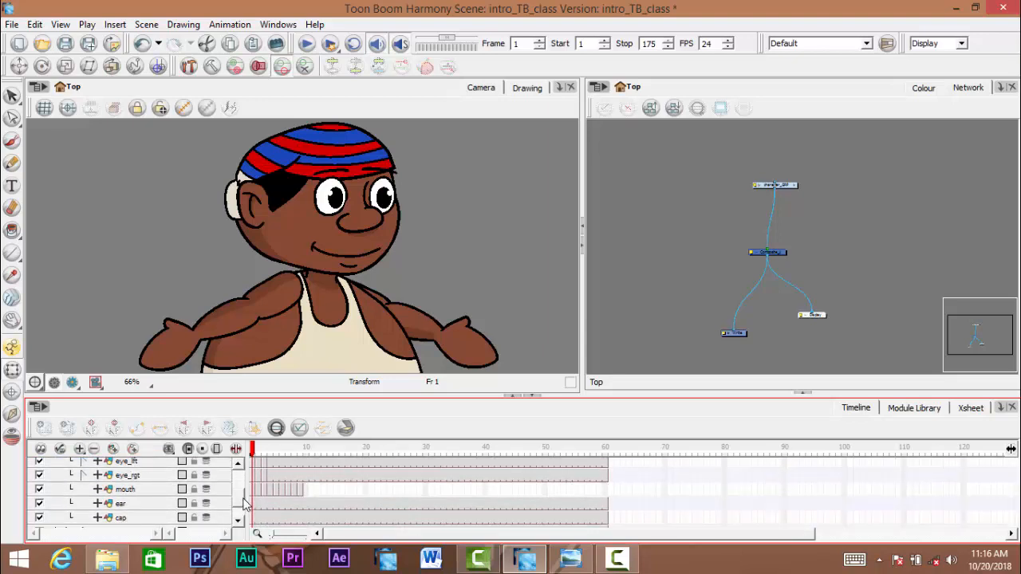
left_click(254, 490)
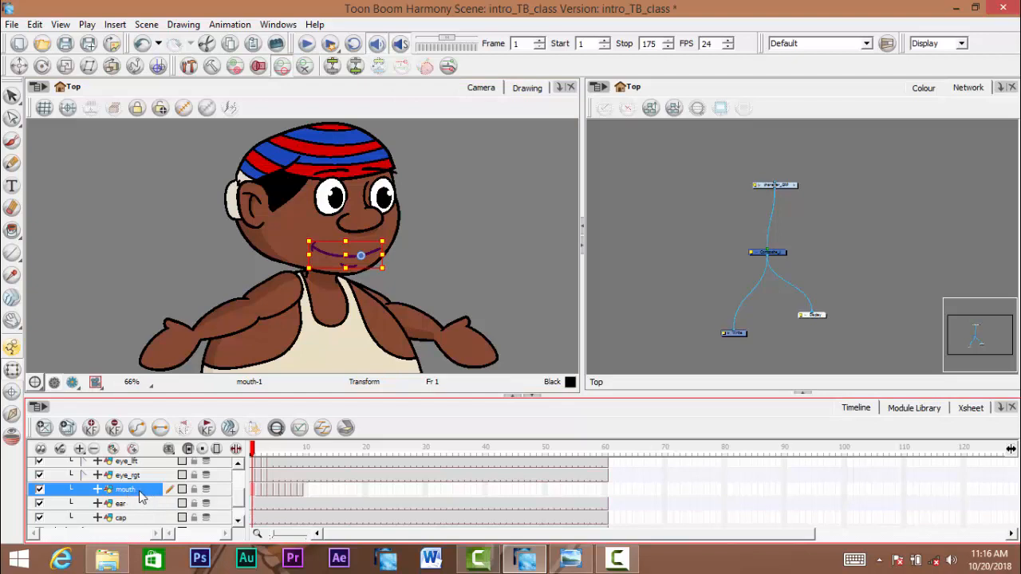
- Switch to the Xsheet and rename the mouth drawing at frame 1 as mbp
left_click(969, 408)
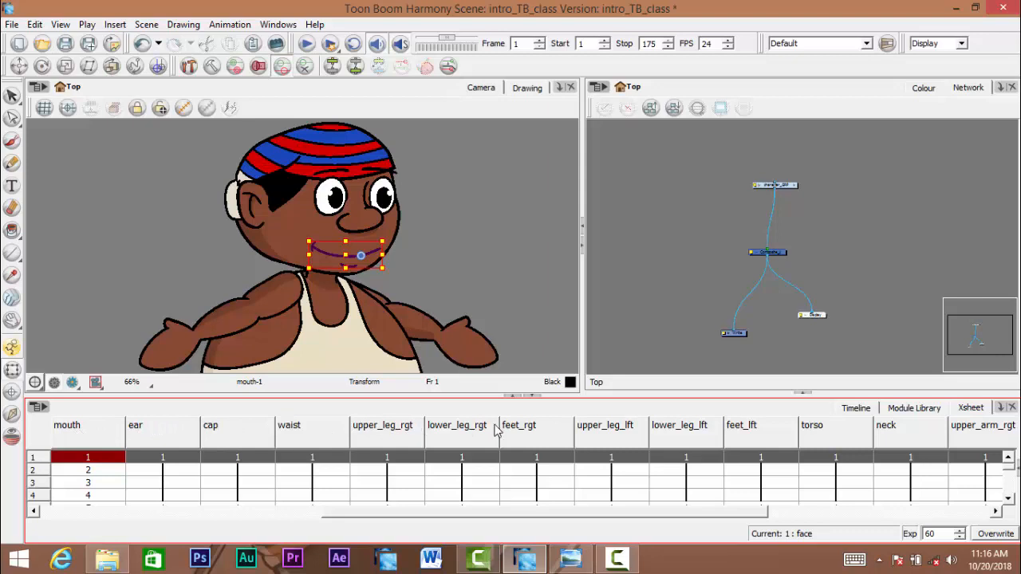
left_click(88, 460)
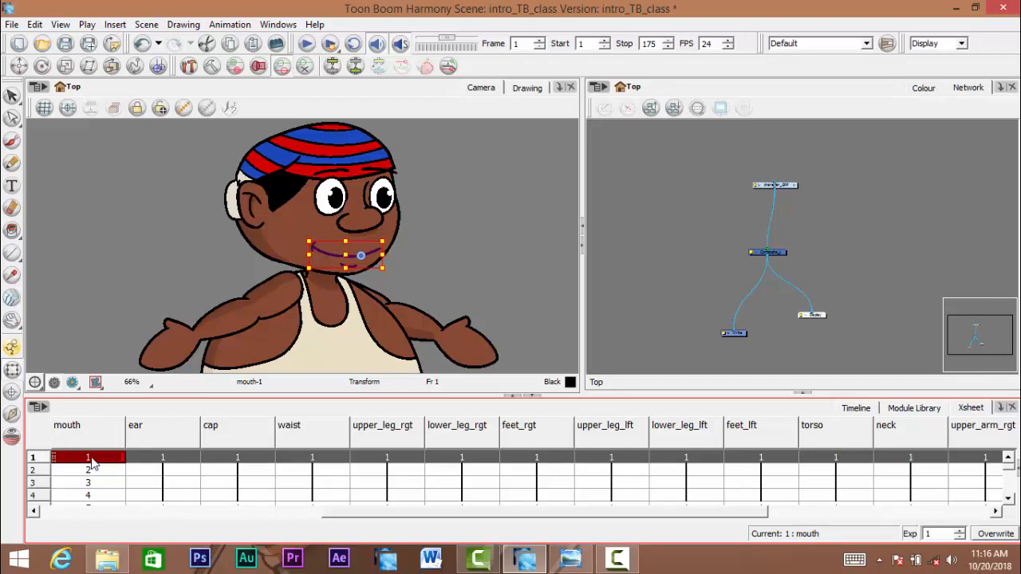
right_click(102, 464)
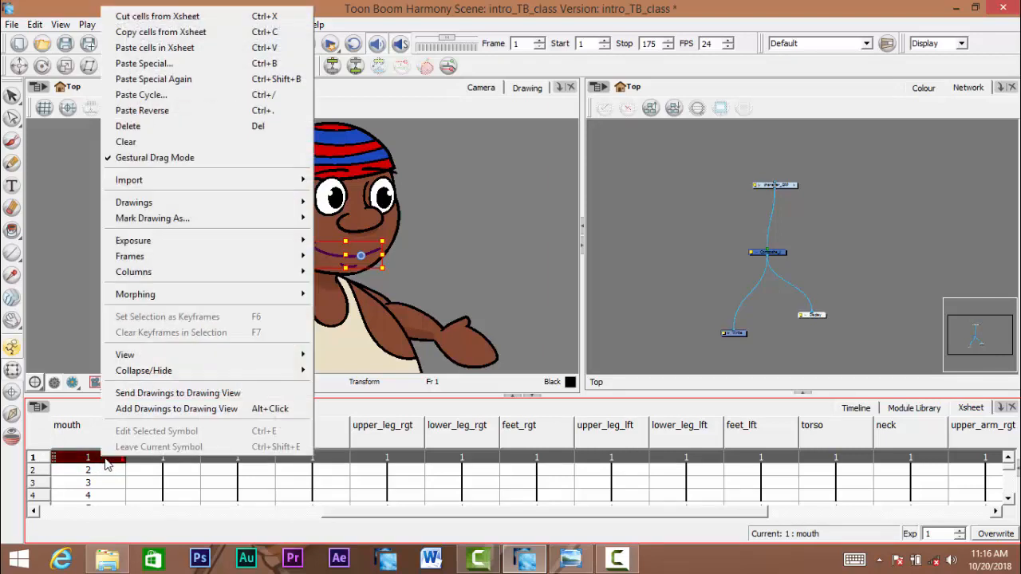
mouse_move(239, 205)
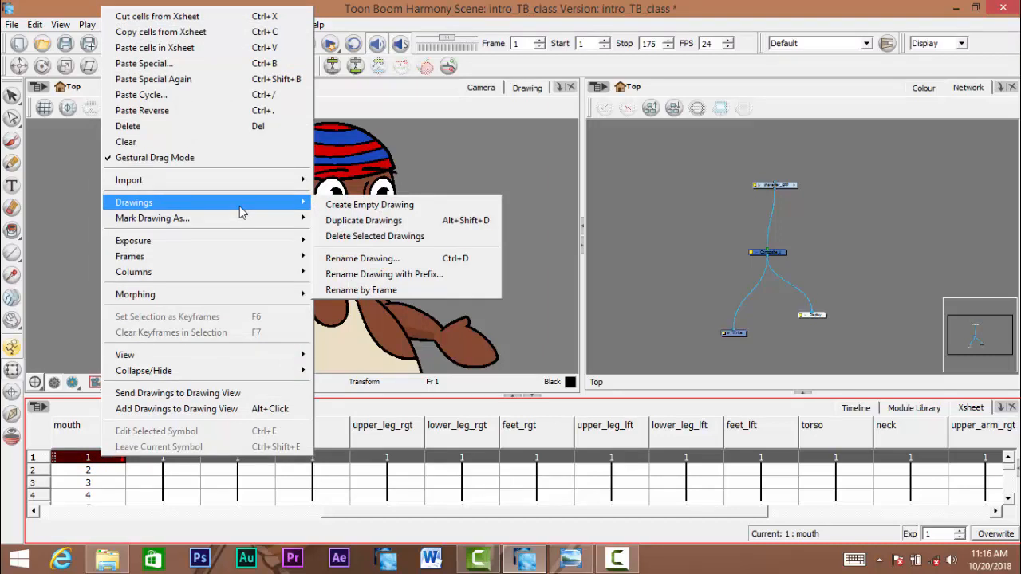
left_click(407, 259)
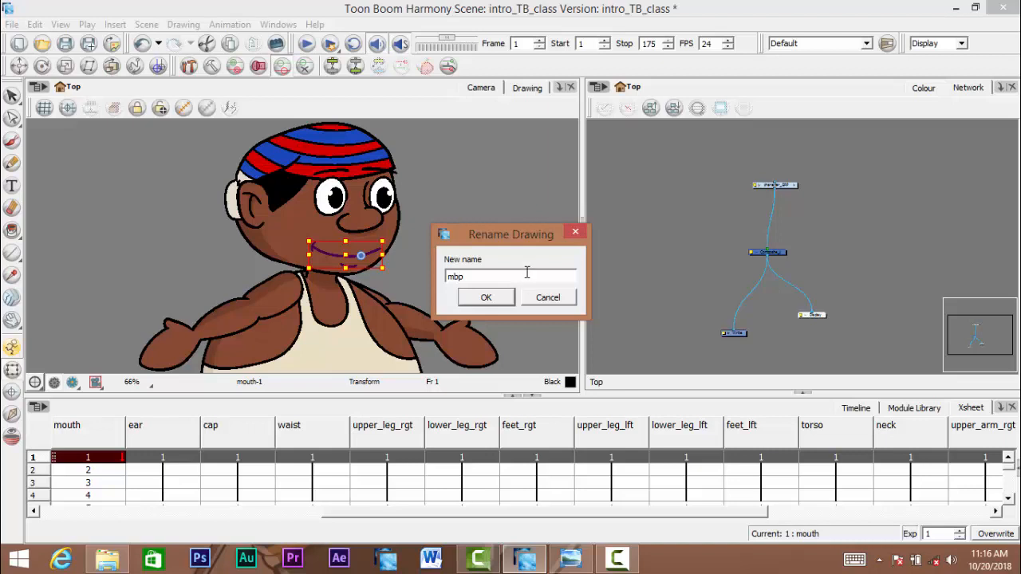
left_click(487, 298)
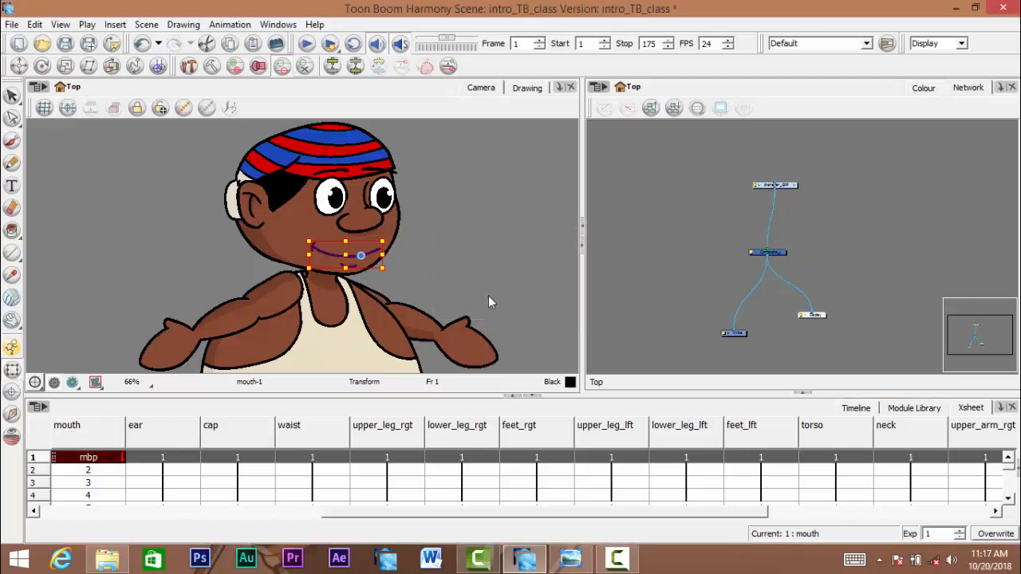
- Rename the mouth drawing at frame 2 as ai
left_click(92, 472)
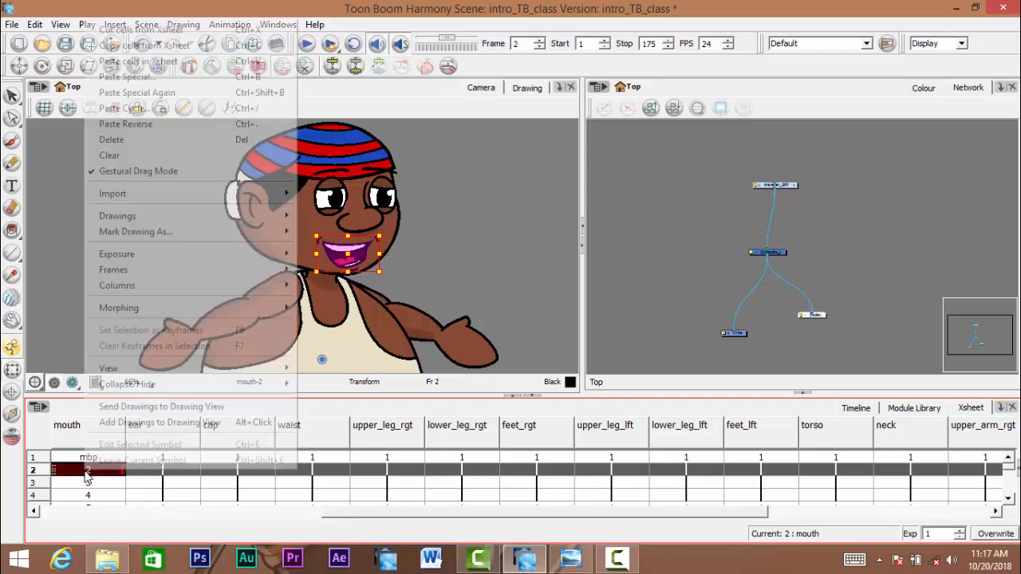
right_click(85, 472)
mouse_move(256, 215)
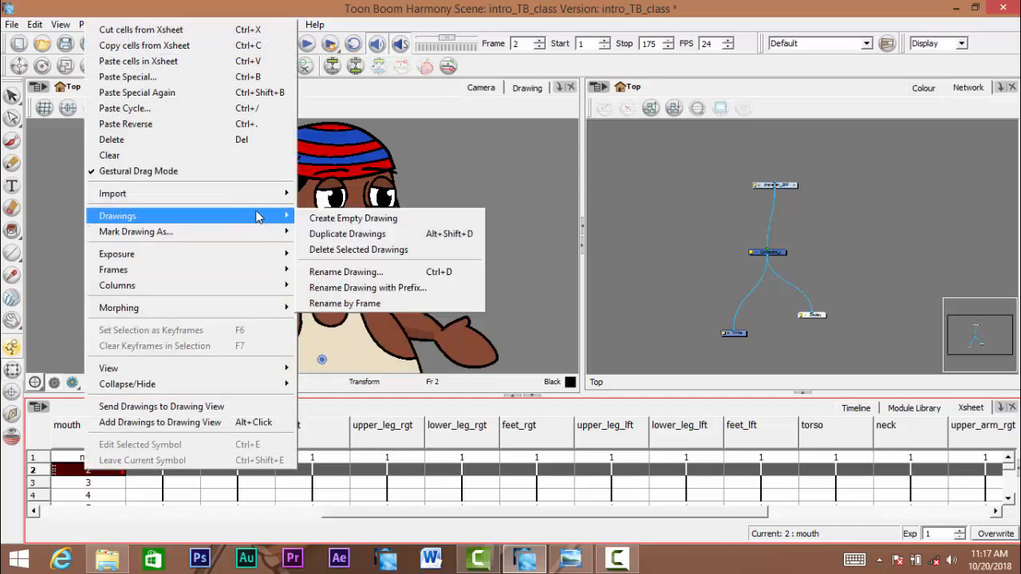
left_click(377, 275)
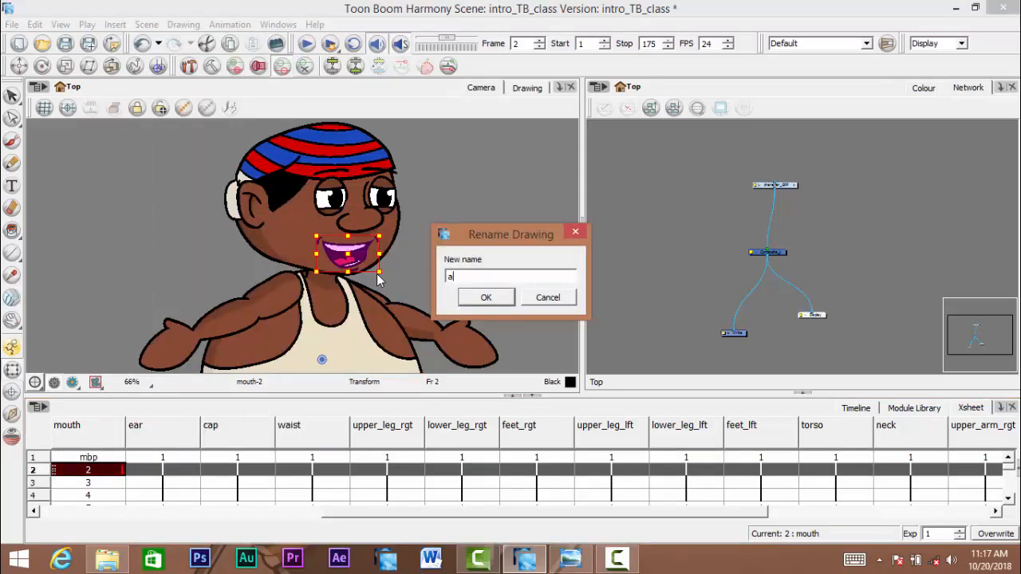
left_click(486, 296)
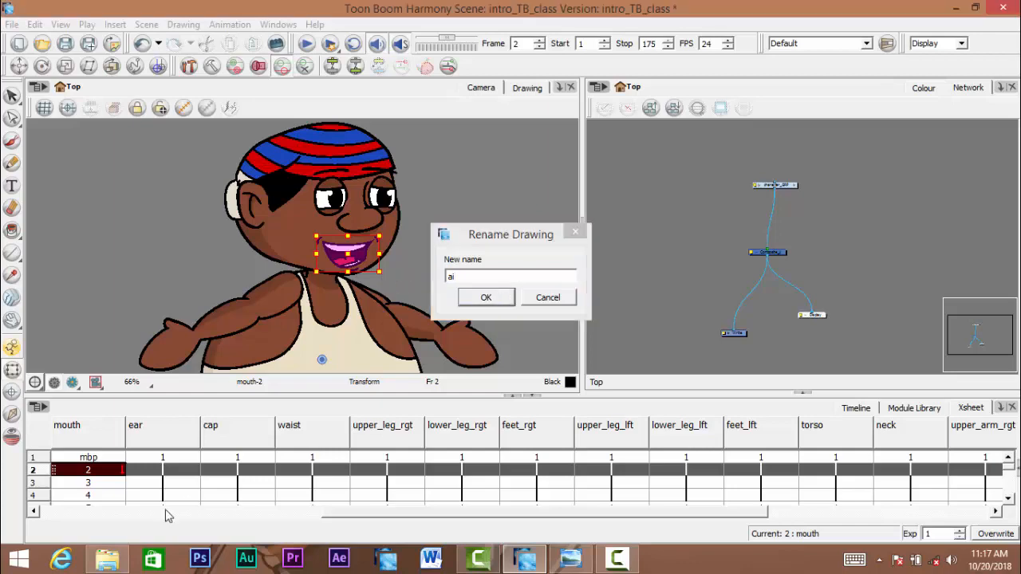
- Rename the mouth drawing at frame 3 as cdgknrsthz
left_click(89, 483)
right_click(92, 492)
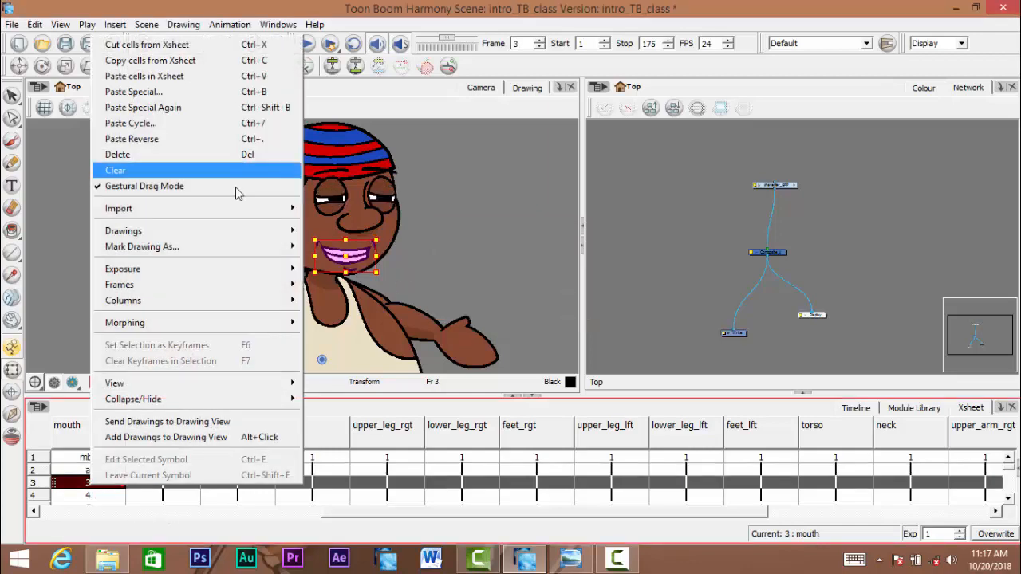
mouse_move(236, 233)
left_click(383, 288)
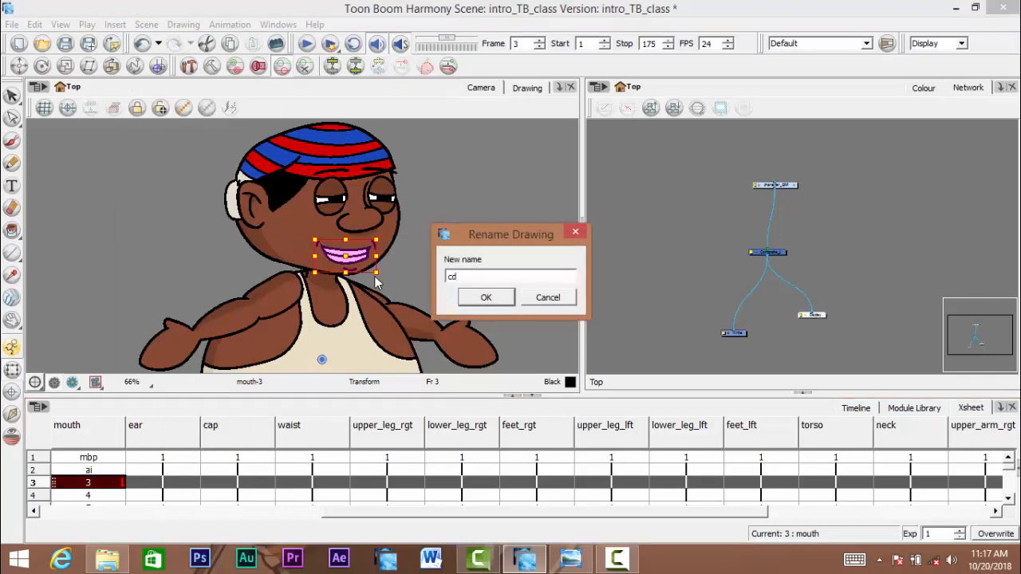
type("cdgknrsthz")
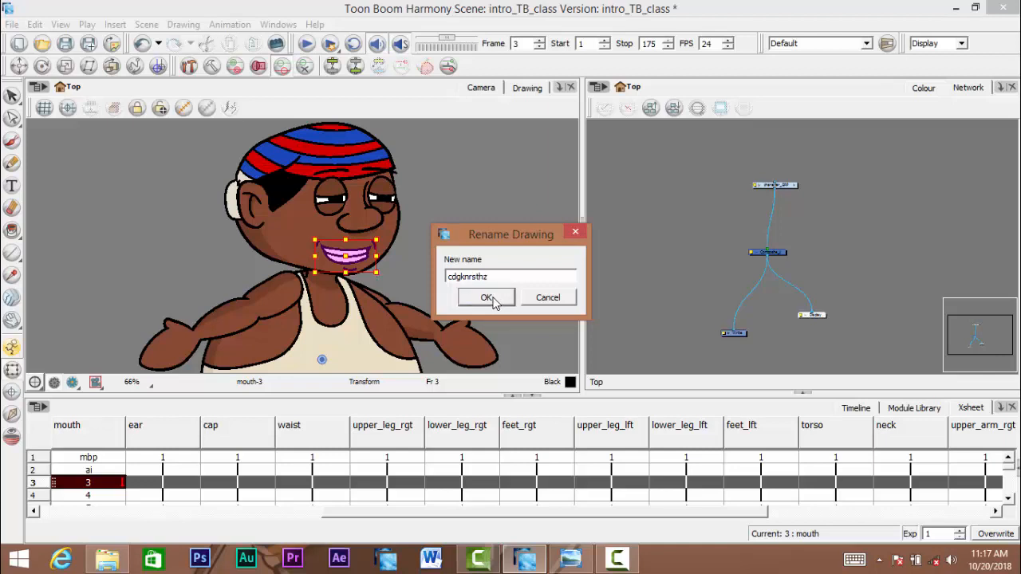
left_click(488, 297)
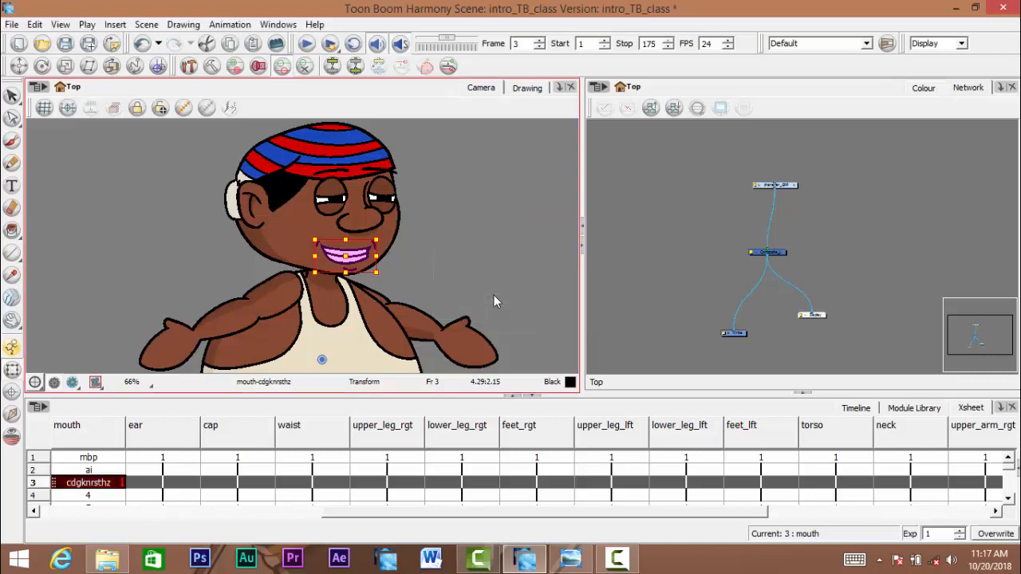
- Rename the mouth drawing at frame 4 as u
left_click(1007, 500)
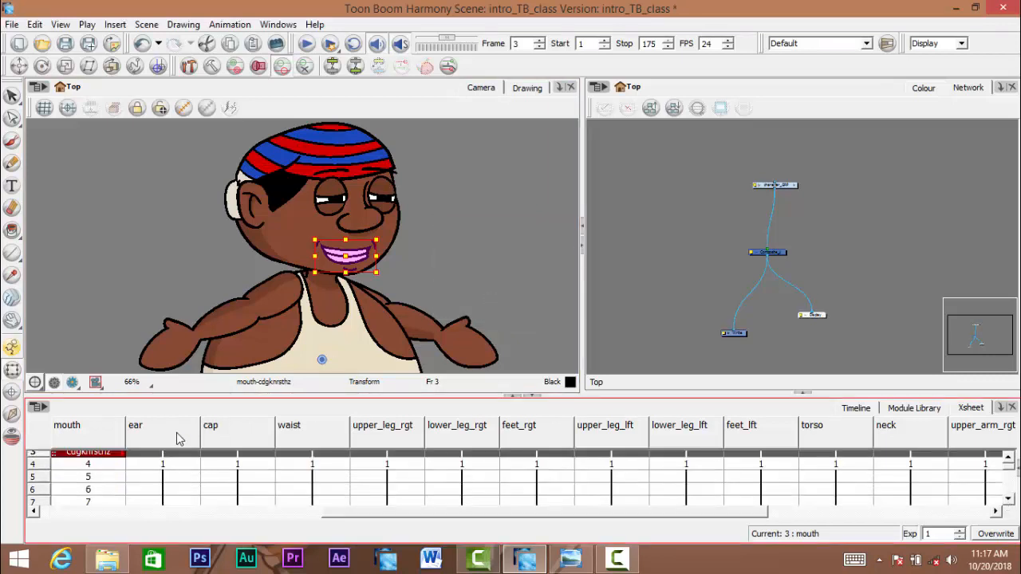
left_click(90, 466)
right_click(89, 464)
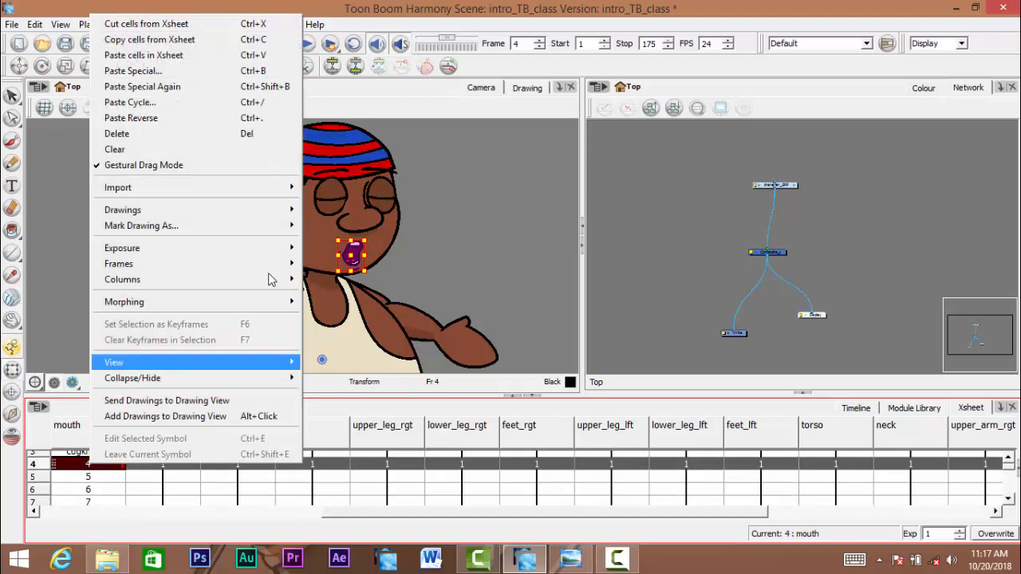
mouse_move(278, 210)
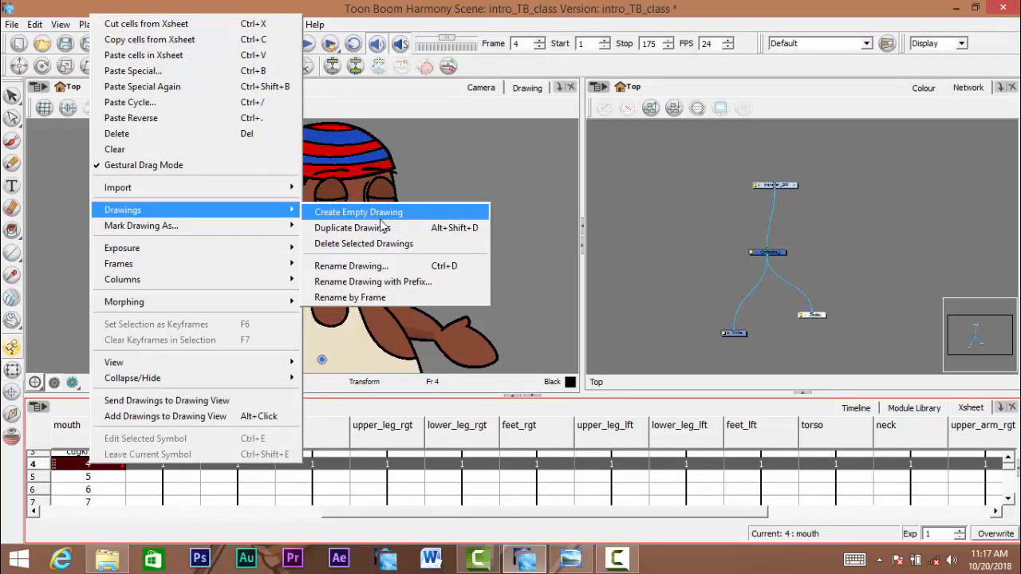
left_click(379, 268)
type("u")
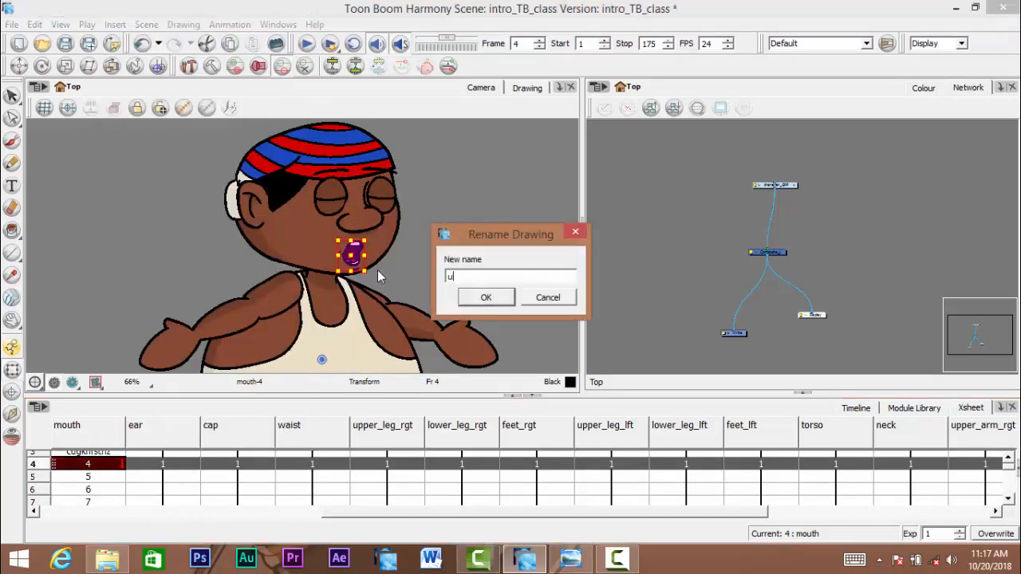
left_click(486, 298)
- Rename the mouth drawing at frame 5 as l
left_click(86, 477)
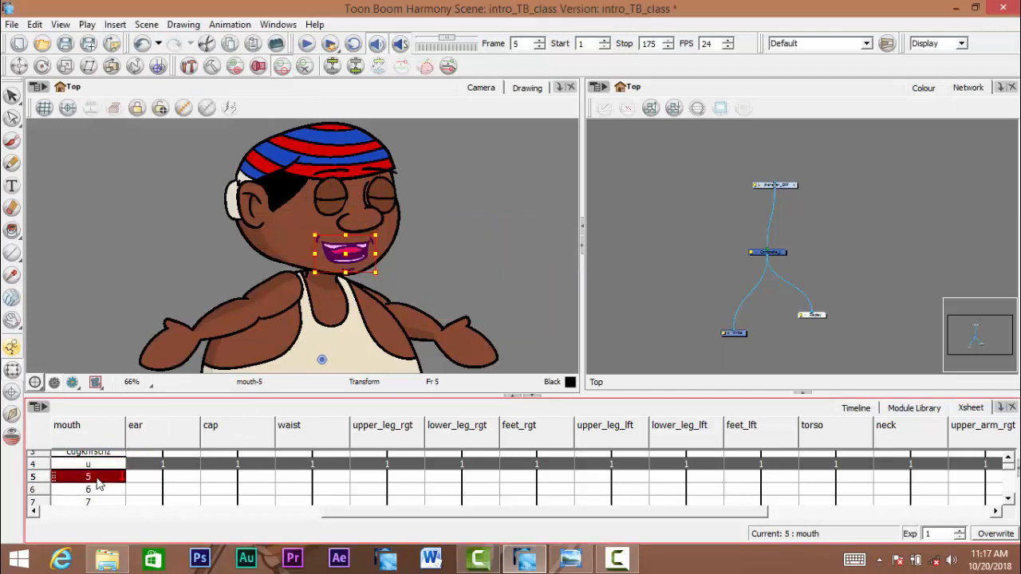
right_click(85, 477)
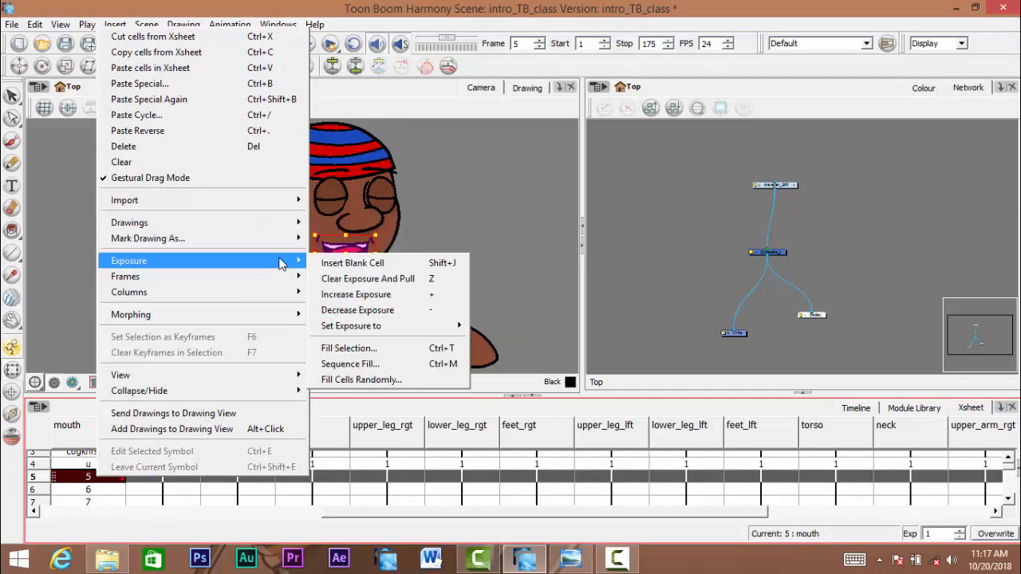
mouse_move(283, 224)
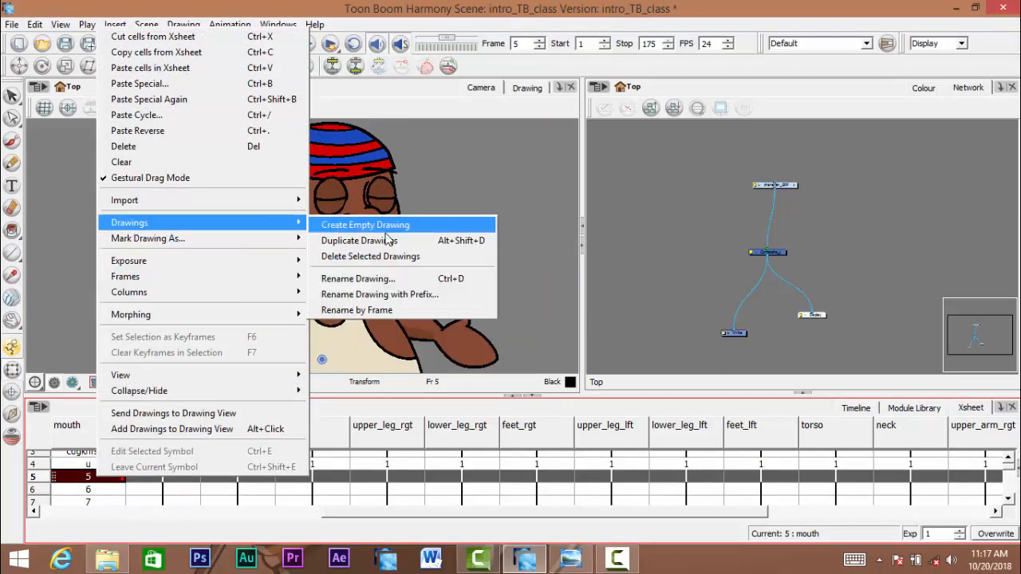
left_click(390, 281)
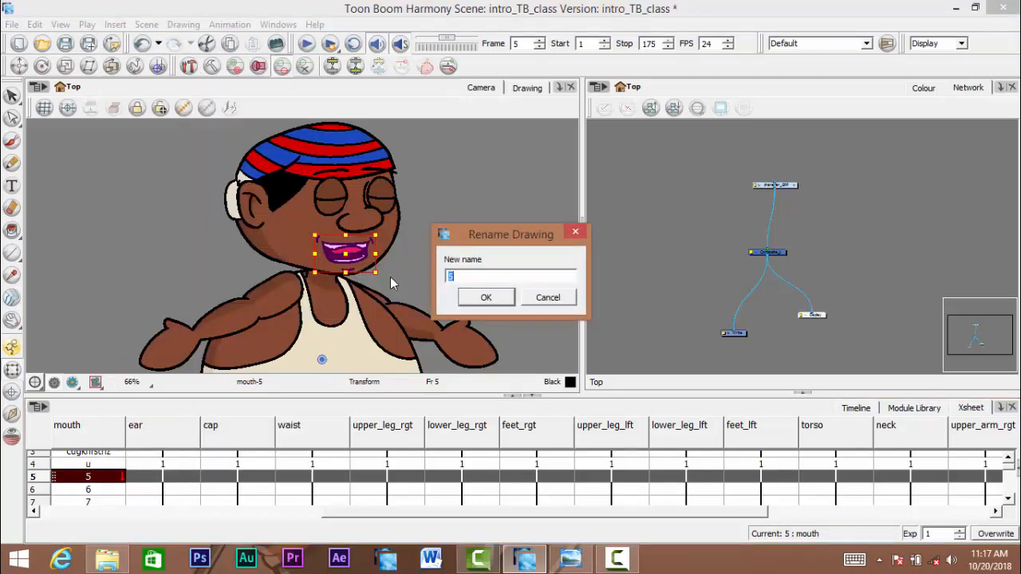
type("l")
left_click(495, 300)
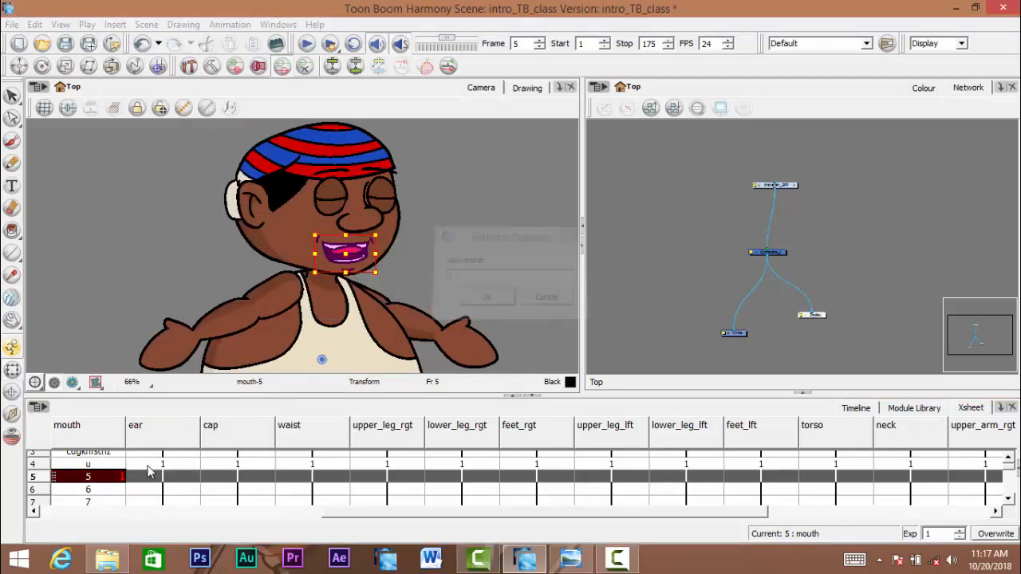
- Rename the mouth drawing at frame 6 as e
left_click(95, 491)
right_click(95, 496)
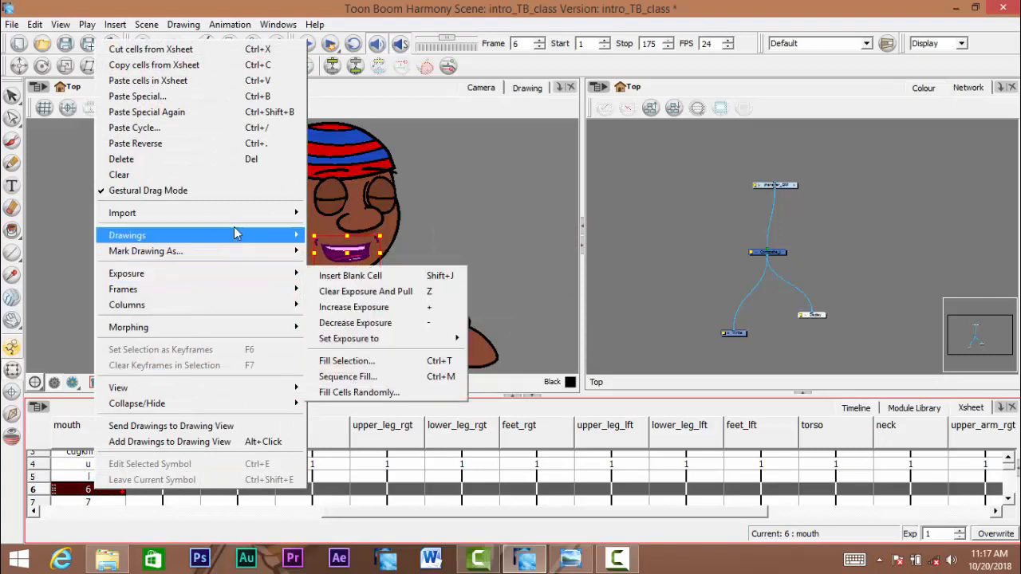
mouse_move(252, 239)
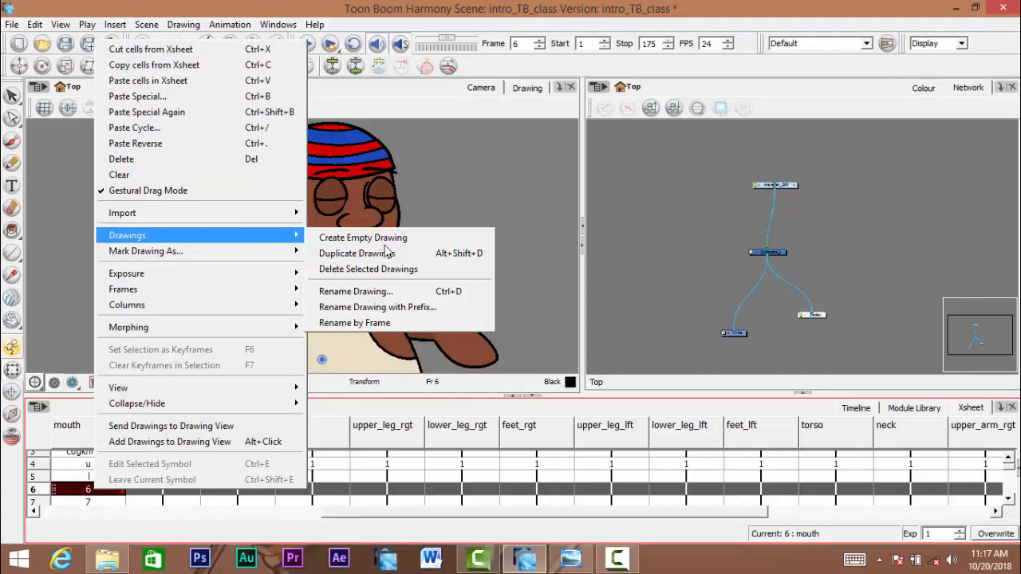
left_click(398, 291)
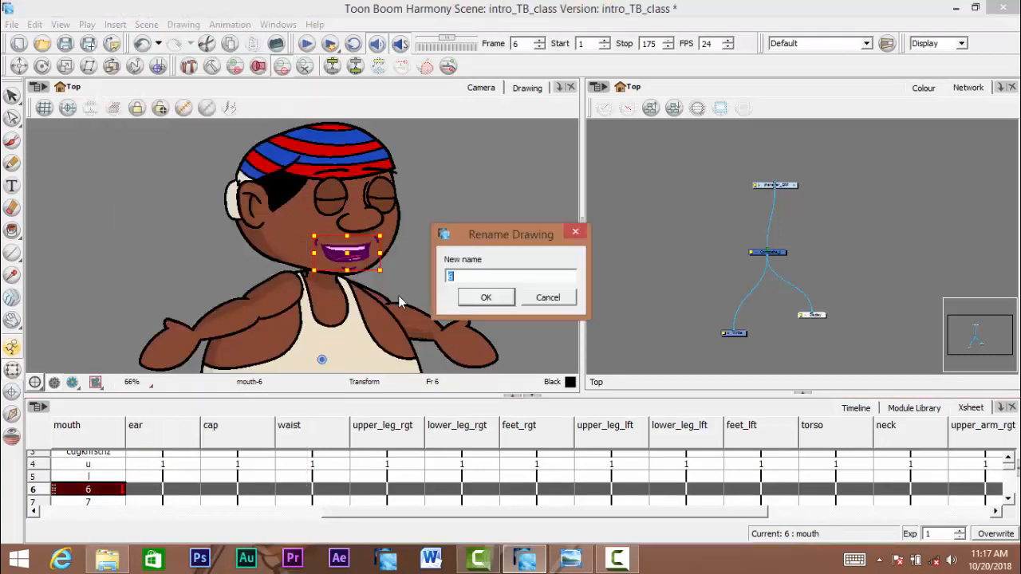
type("e")
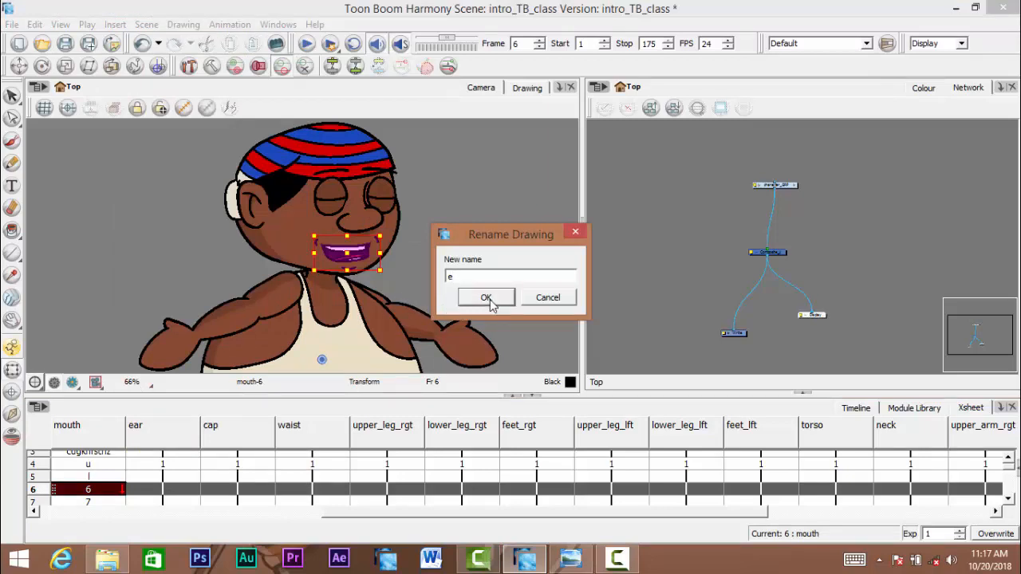
left_click(484, 297)
- Rename the mouth drawing at frame 7 as fv and save the scene
left_click(97, 503)
right_click(99, 505)
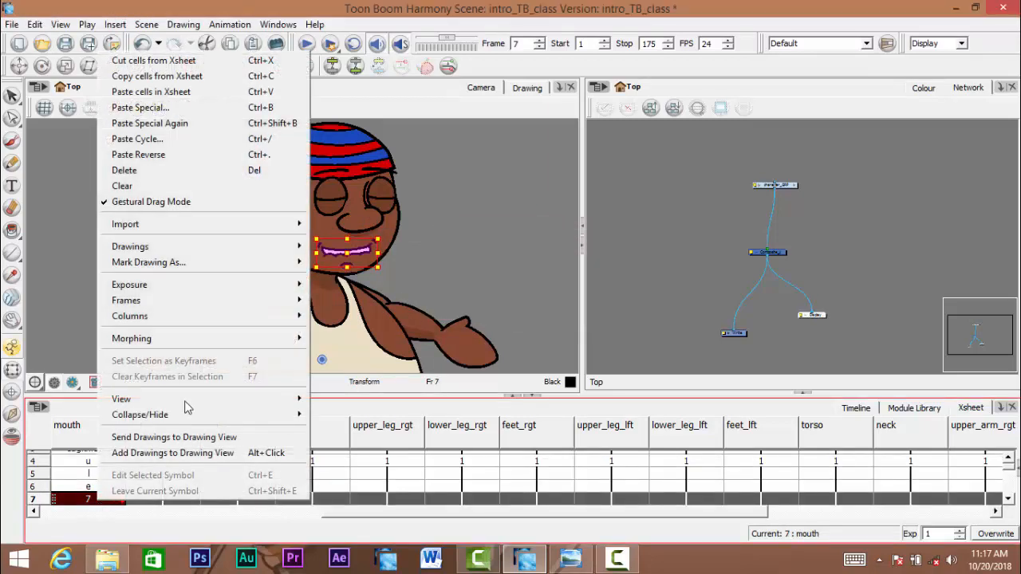
mouse_move(252, 252)
left_click(358, 302)
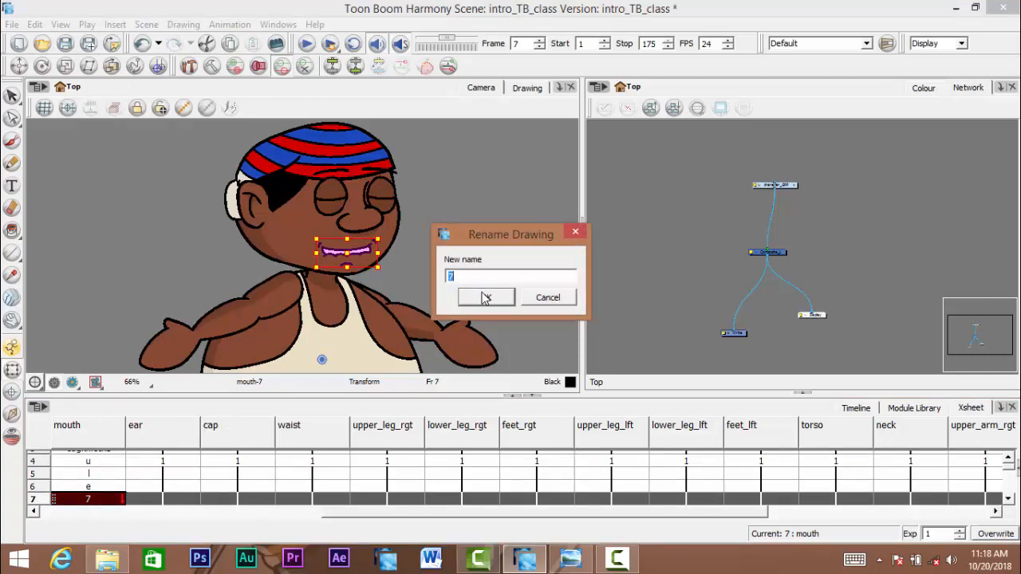
type("fv")
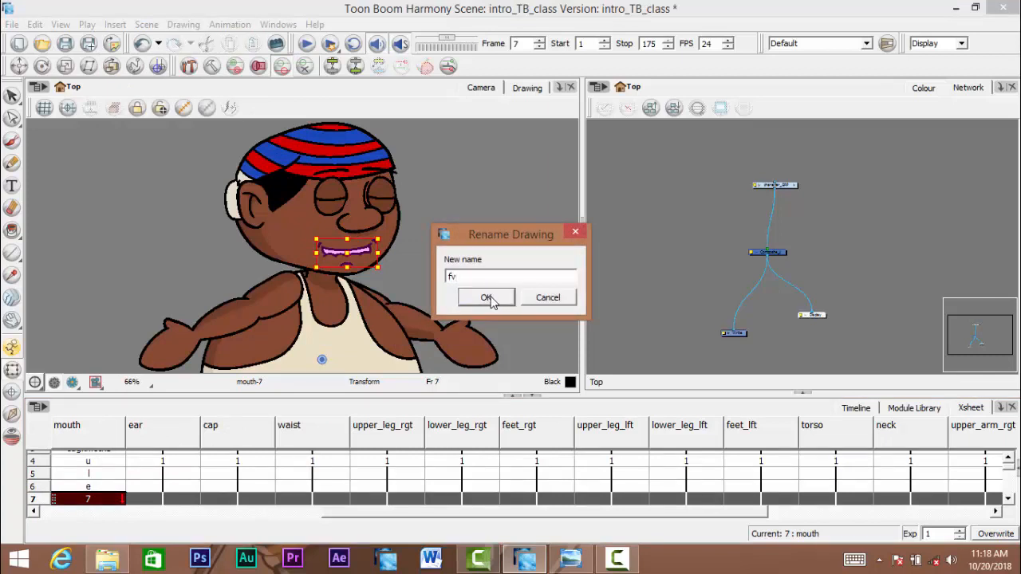
left_click(486, 297)
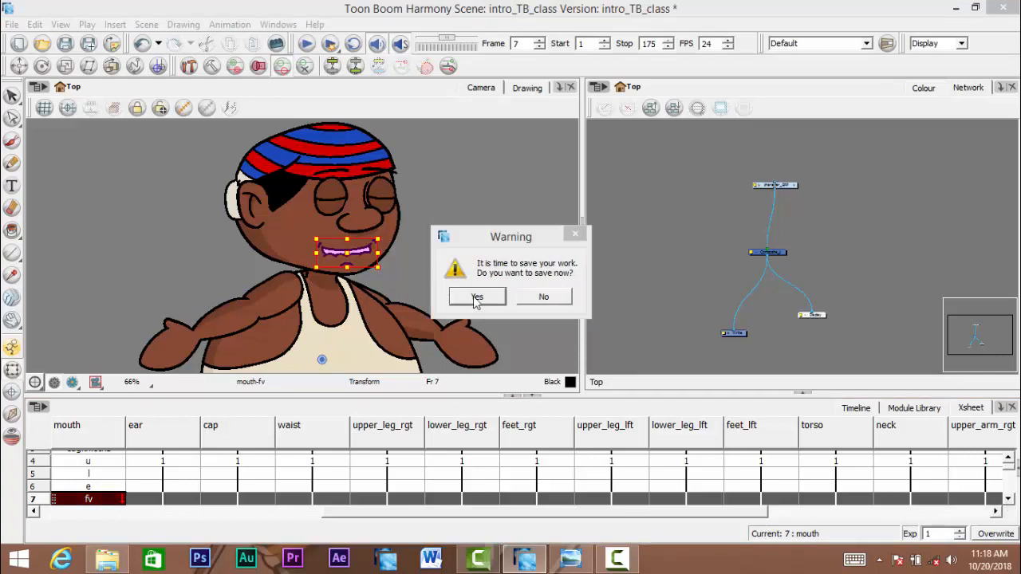
left_click(474, 297)
- Rename the mouth drawing at frame 8 as o
left_click(1011, 500)
left_click(1010, 500)
left_click(1011, 500)
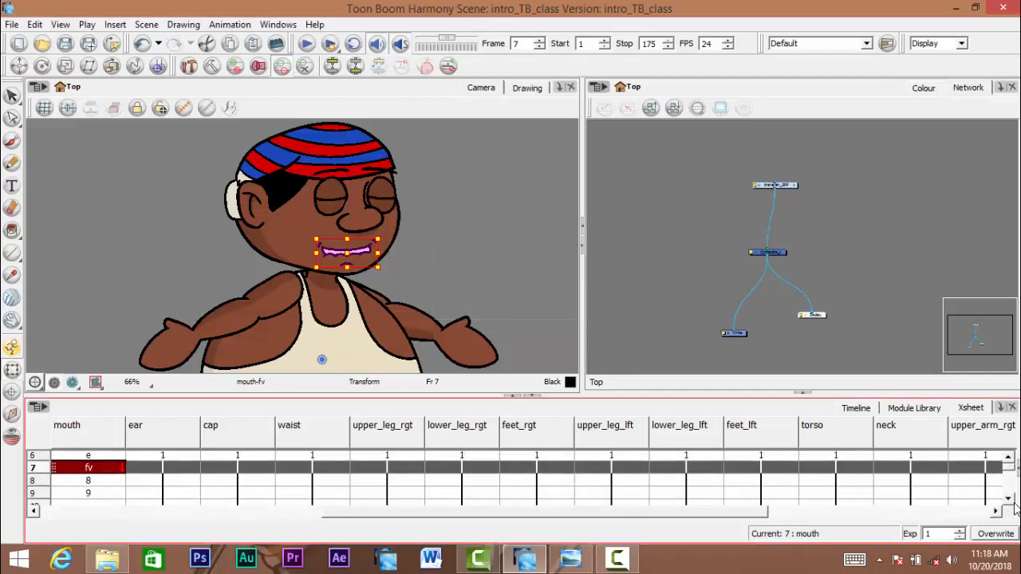
left_click(1010, 500)
left_click(94, 470)
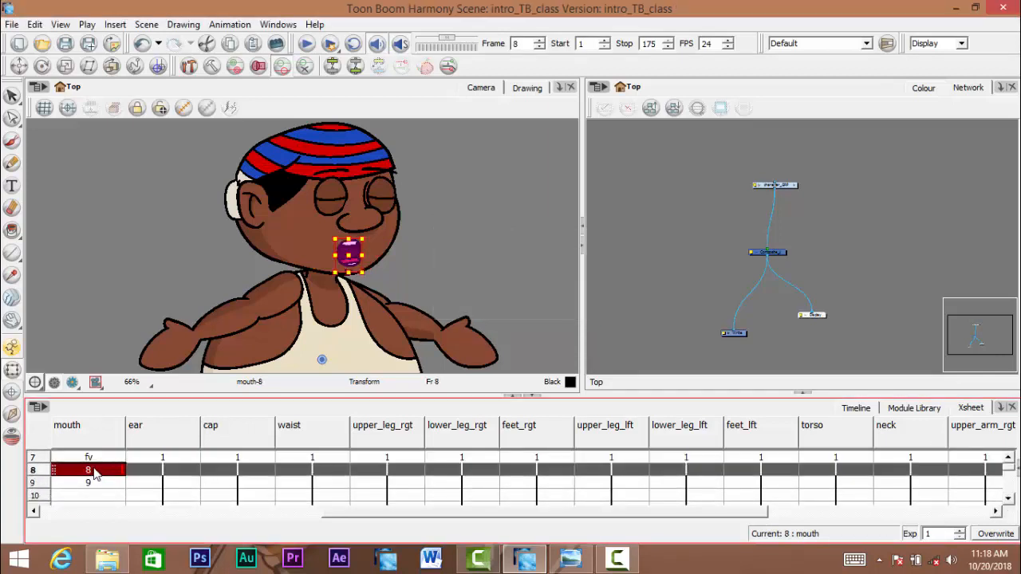
right_click(95, 473)
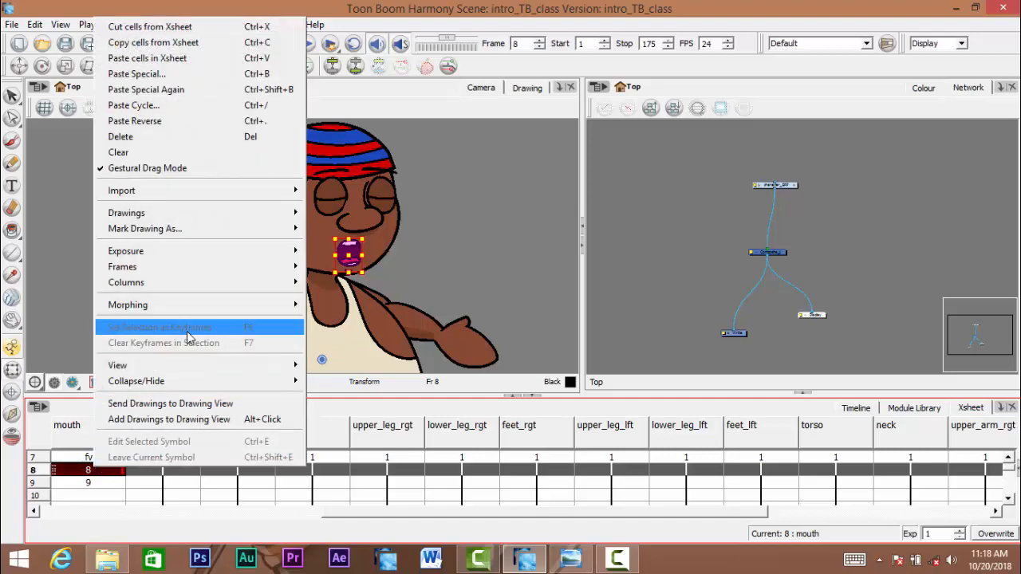
mouse_move(219, 226)
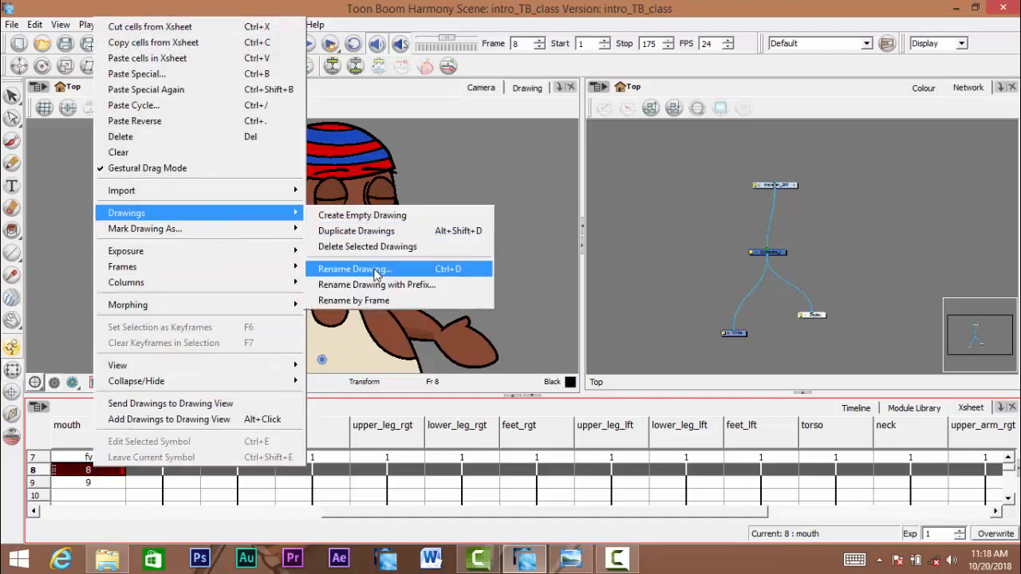
left_click(374, 270)
type("o")
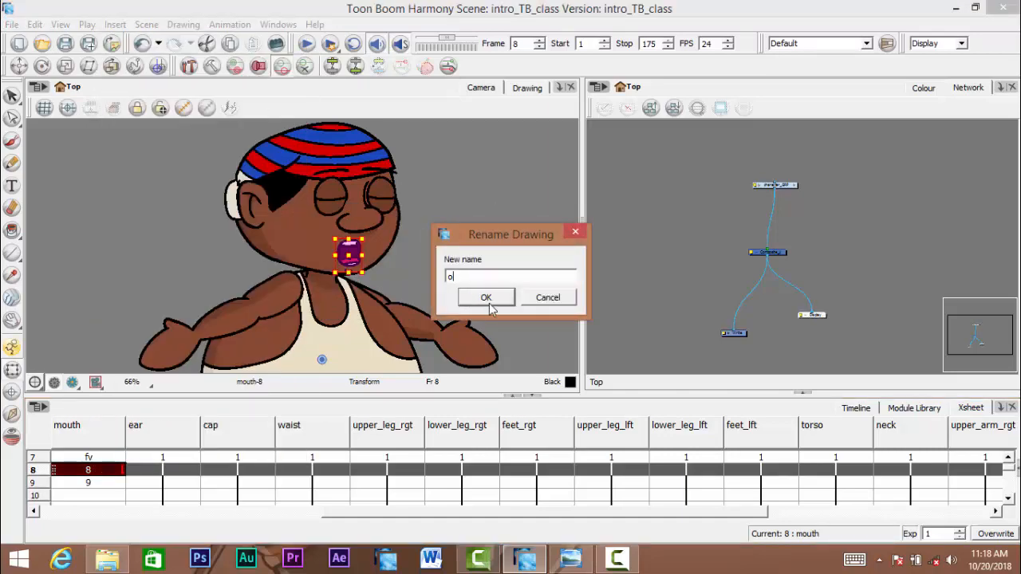
left_click(490, 298)
- Rename the mouth drawing at frame 9 as wq
right_click(88, 483)
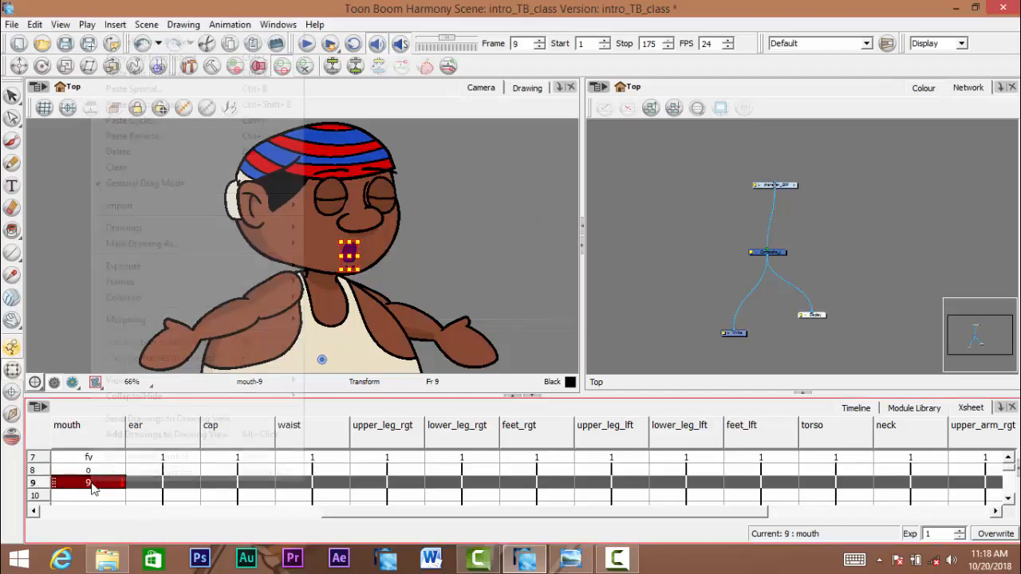
mouse_move(262, 232)
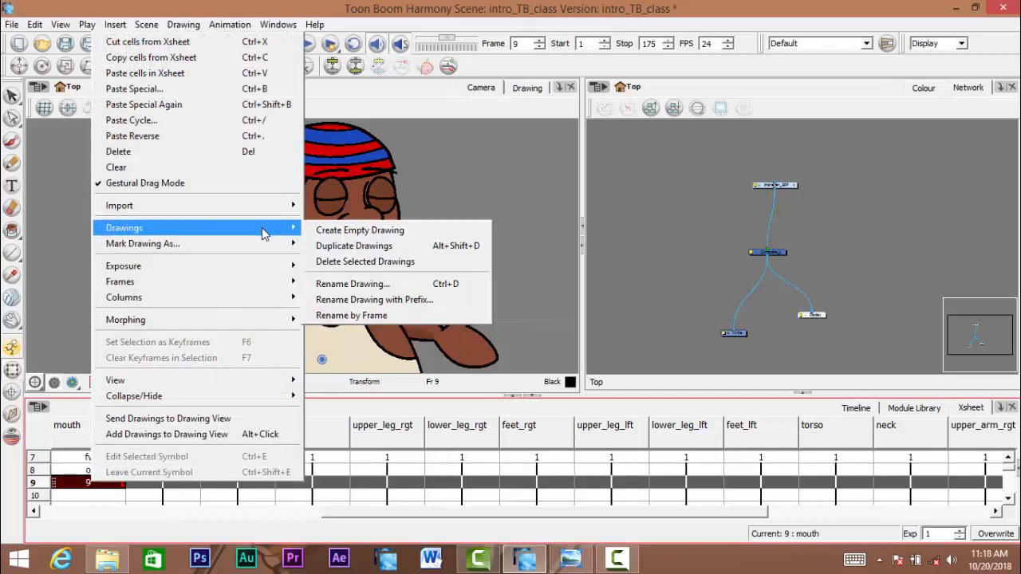
left_click(351, 284)
type("w")
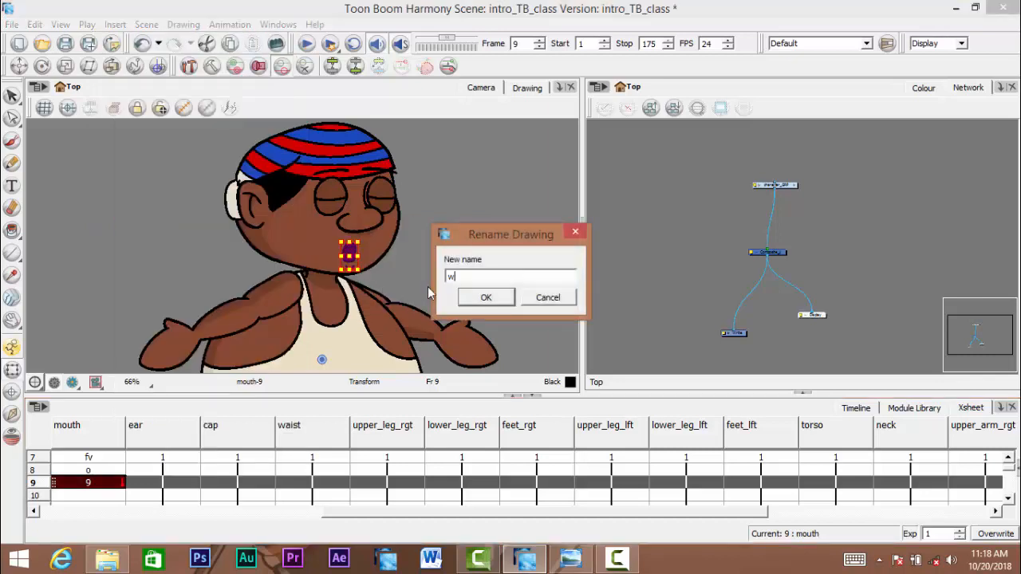
type("q")
left_click(486, 297)
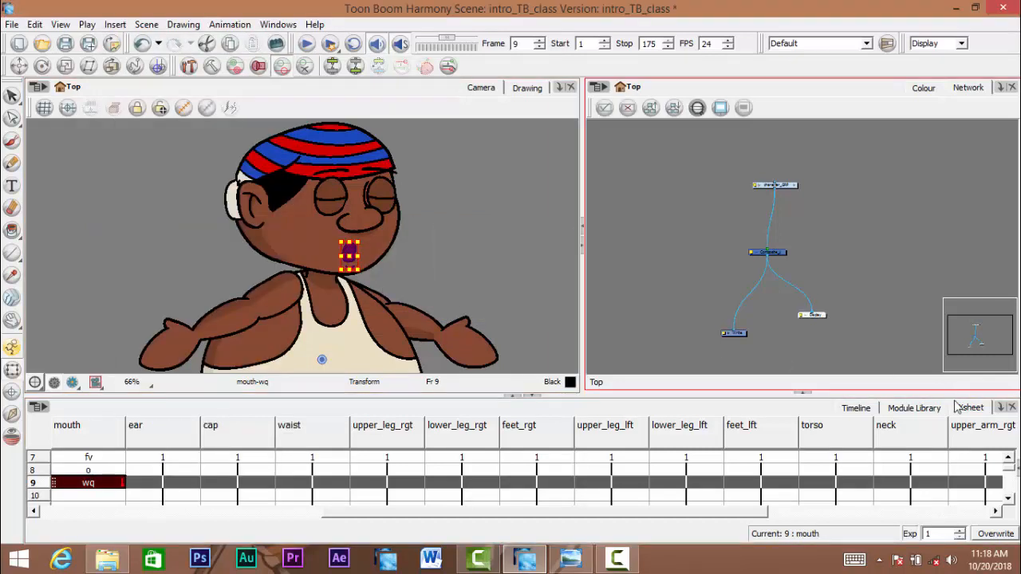
- Switch from the exposure sheet back to the timeline and return the playhead to frame 1
left_click(855, 407)
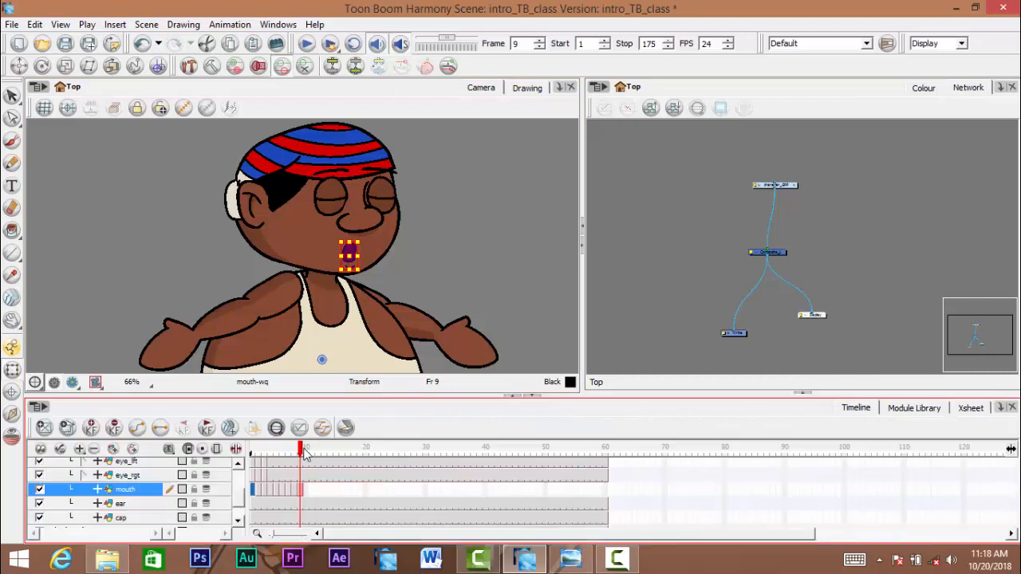
mouse_move(299, 452)
left_mouse_down()
mouse_move(252, 454)
mouse_move(295, 451)
mouse_move(276, 453)
mouse_move(301, 462)
mouse_move(253, 460)
left_mouse_up()
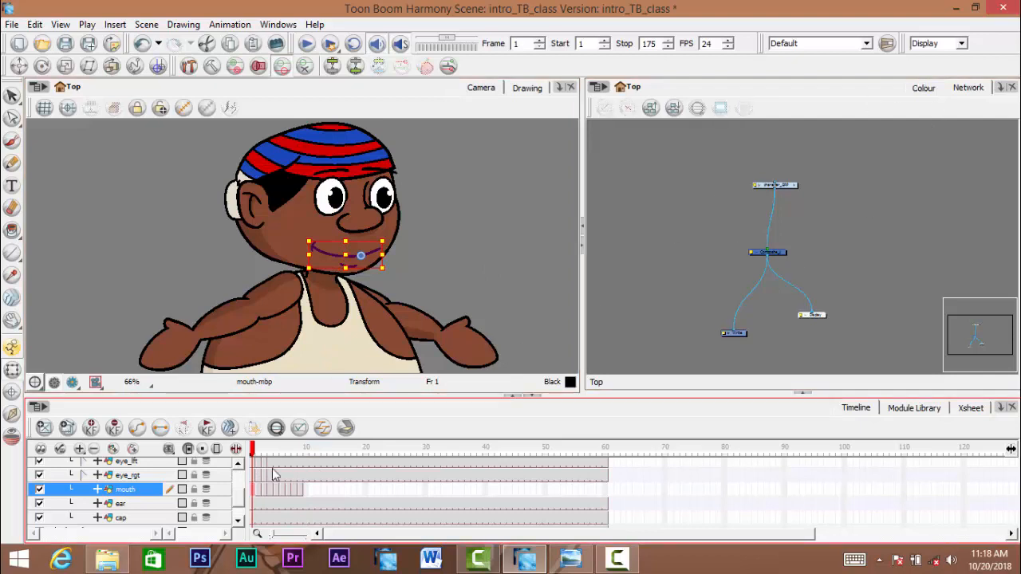
scroll(239, 499, "up", 3)
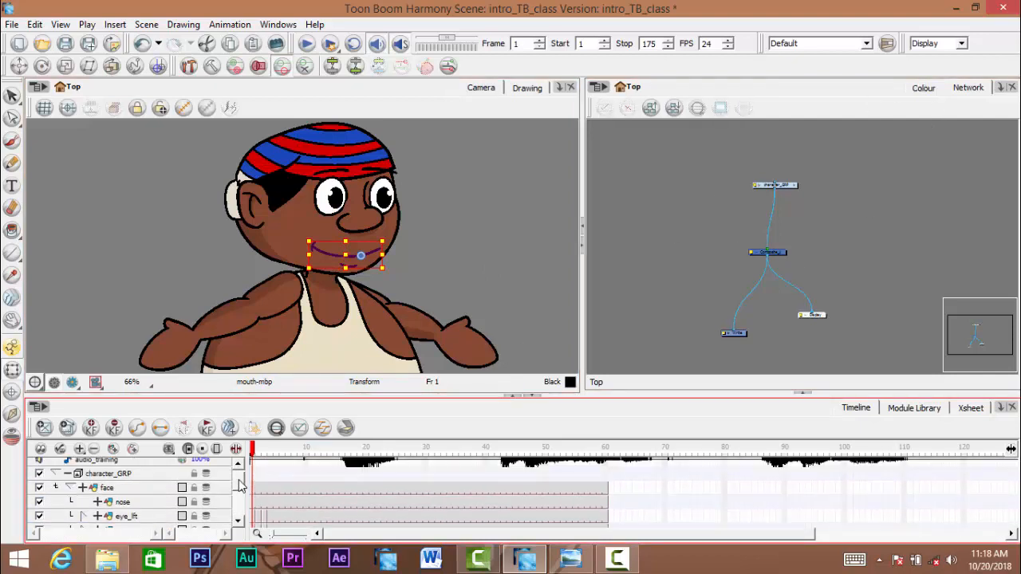
right_click(350, 475)
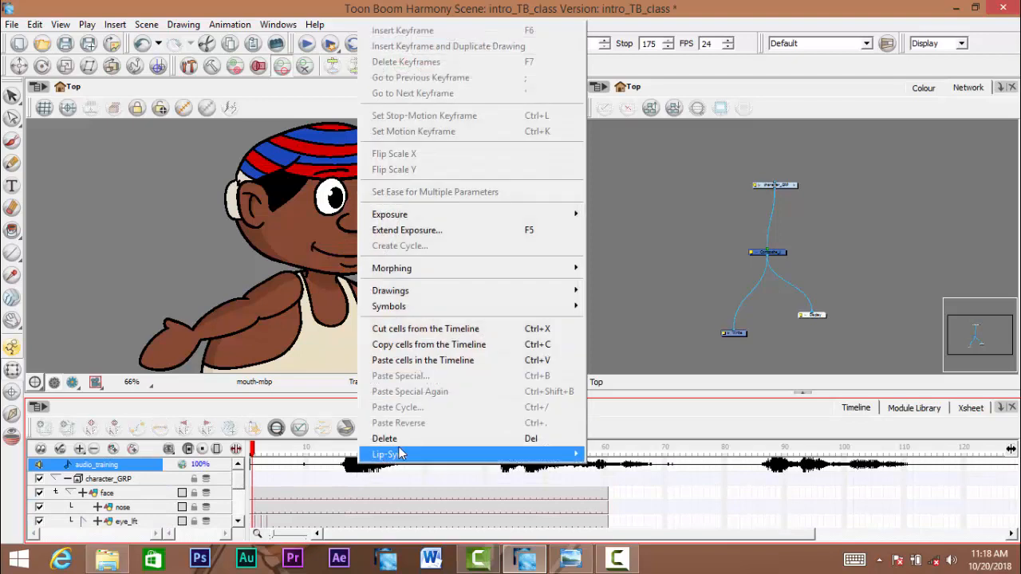
mouse_move(460, 461)
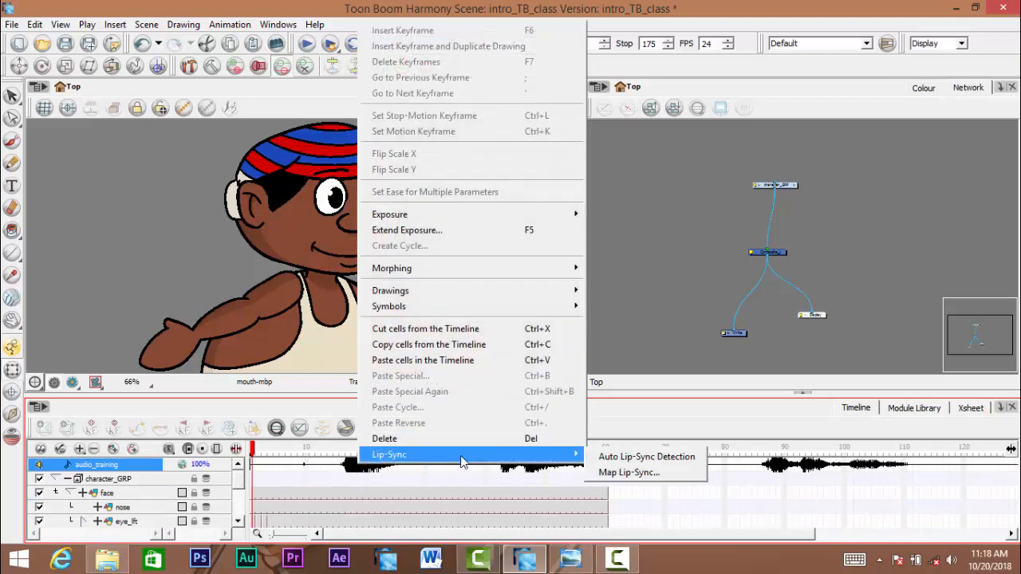
left_click(656, 474)
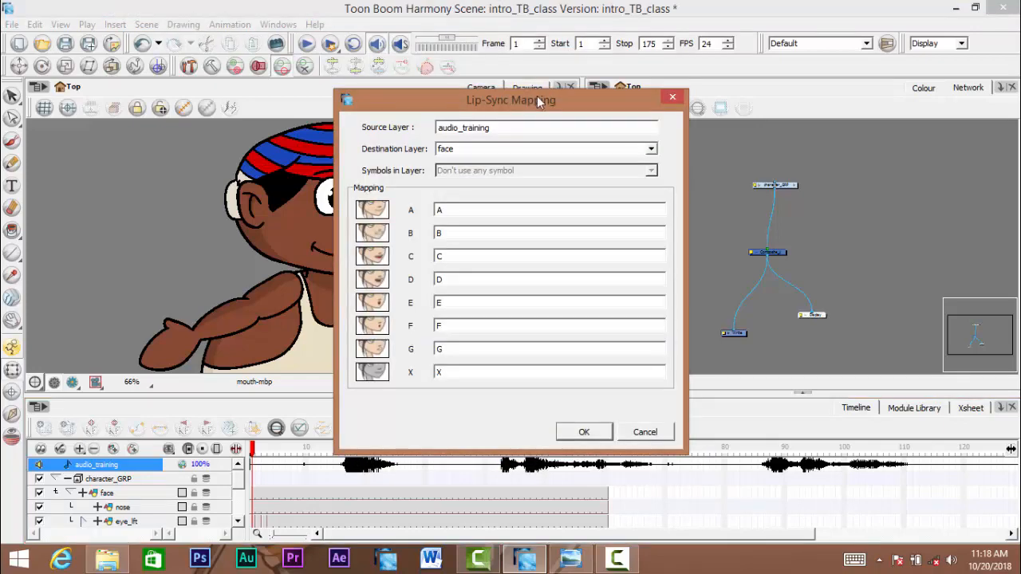
left_click_drag(537, 95, 777, 63)
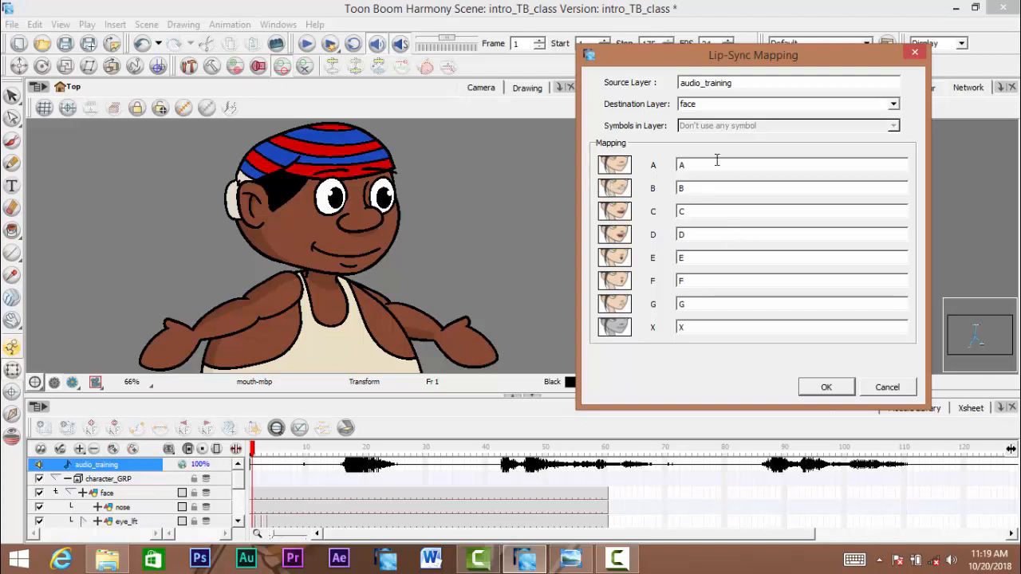
double_click(683, 165)
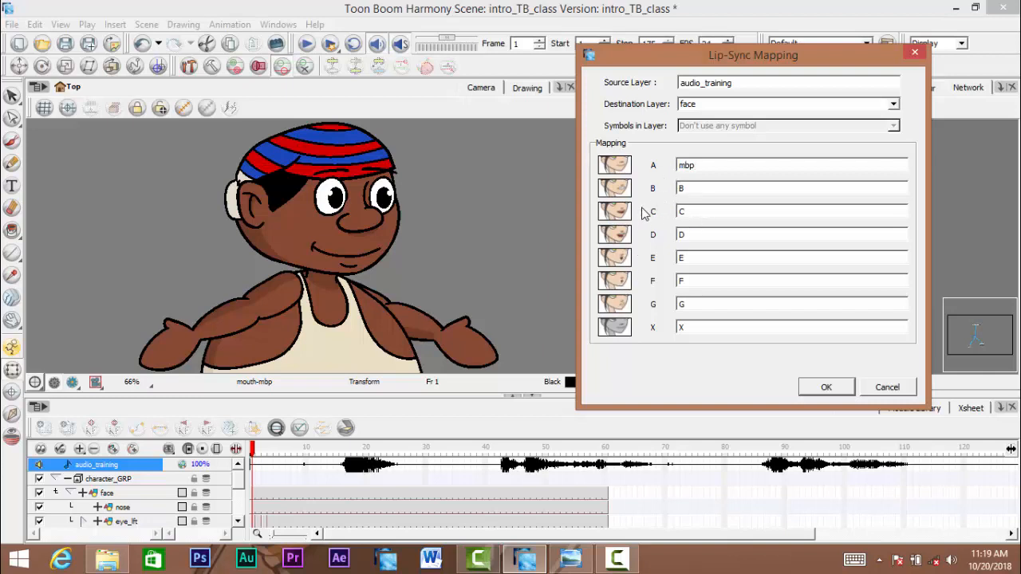
double_click(690, 192)
left_click(239, 487)
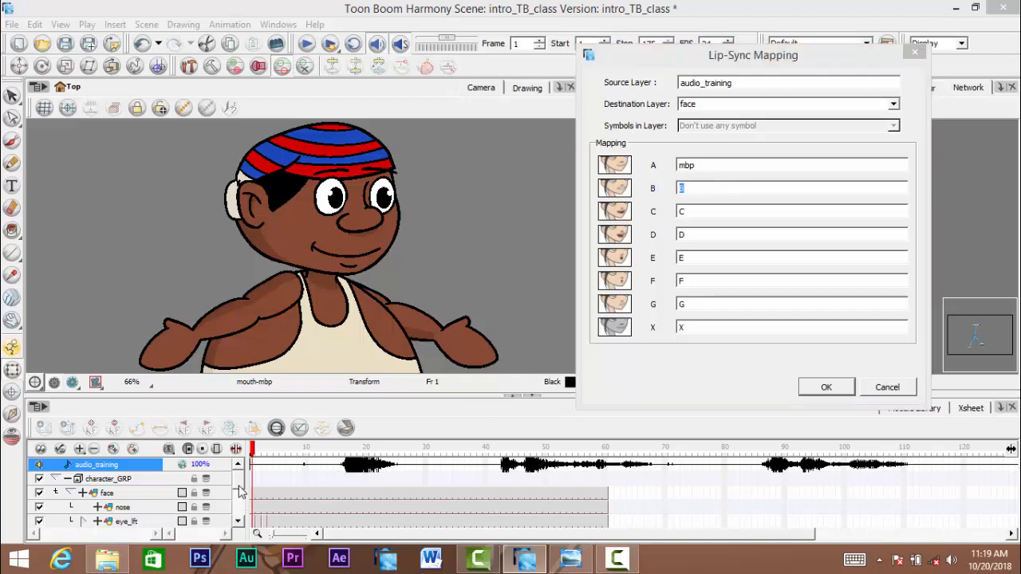
left_click(899, 388)
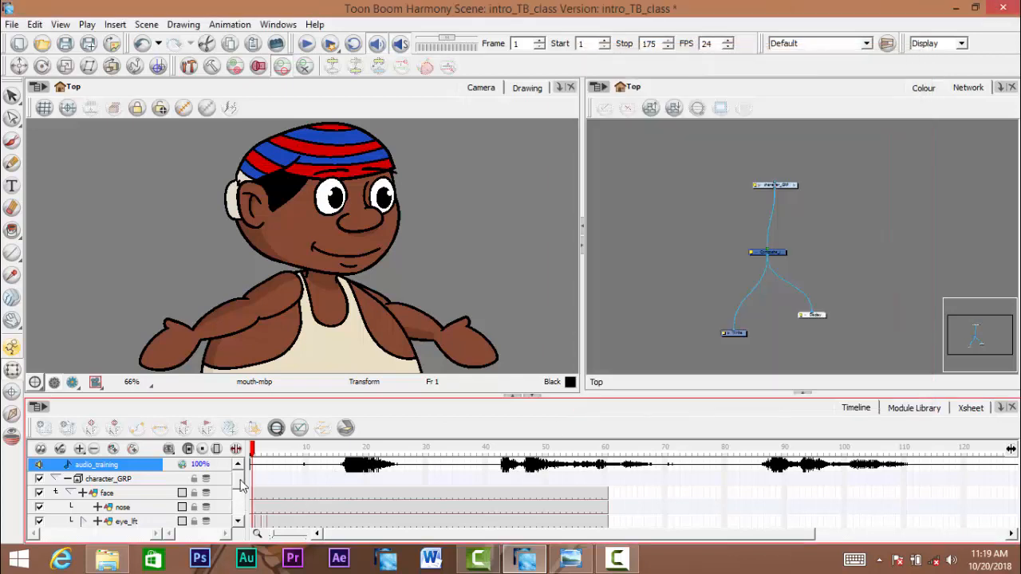
- Show each layer's current drawing name in the timeline and move to frame 3 to check the mouth drawing's name
scroll(243, 487, "down", 1)
left_click(236, 449)
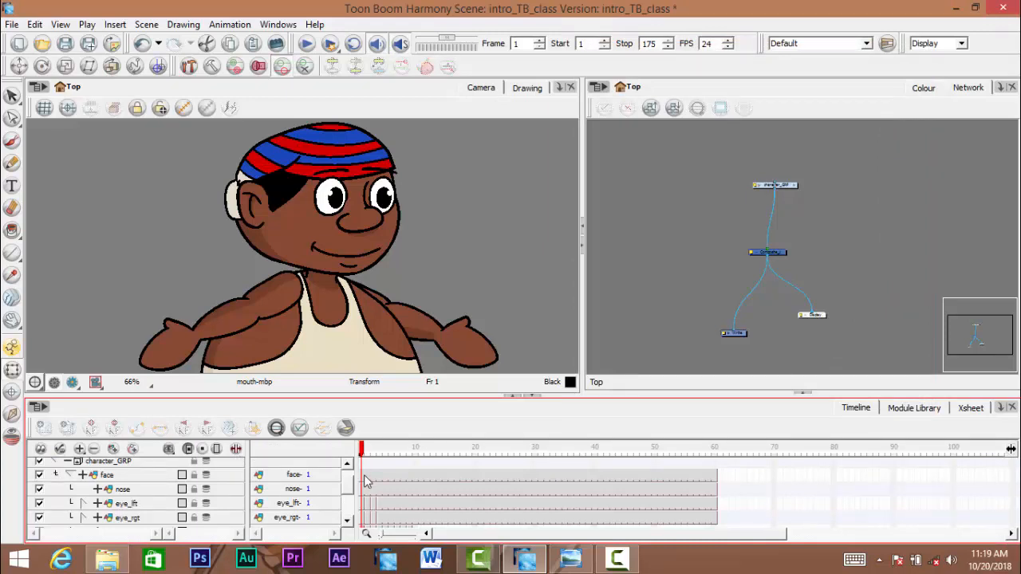
scroll(347, 496, "down", 3)
scroll(347, 496, "up", 1)
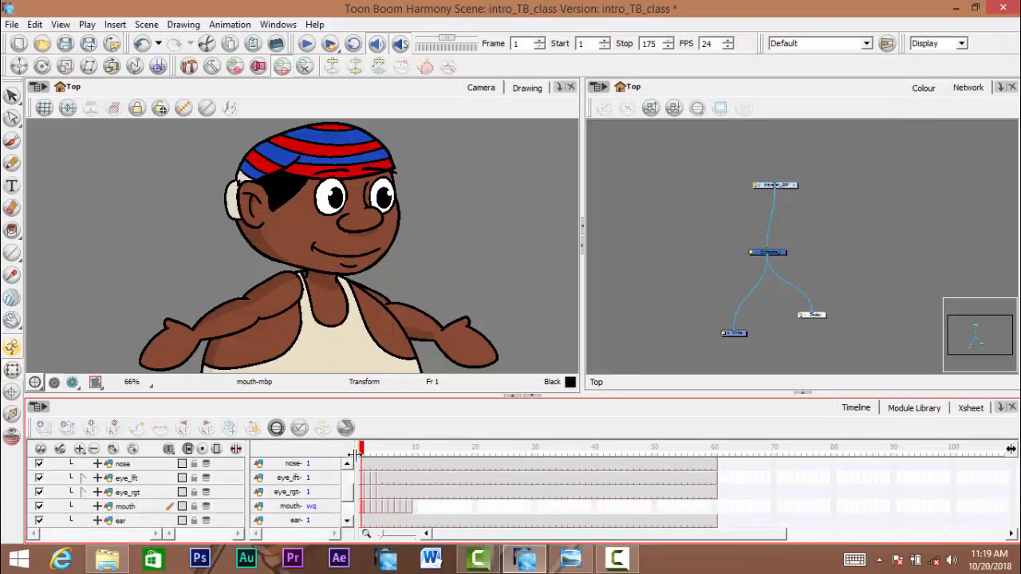
left_click(373, 453)
mouse_move(373, 453)
left_mouse_down()
mouse_move(412, 459)
mouse_move(378, 461)
left_mouse_up()
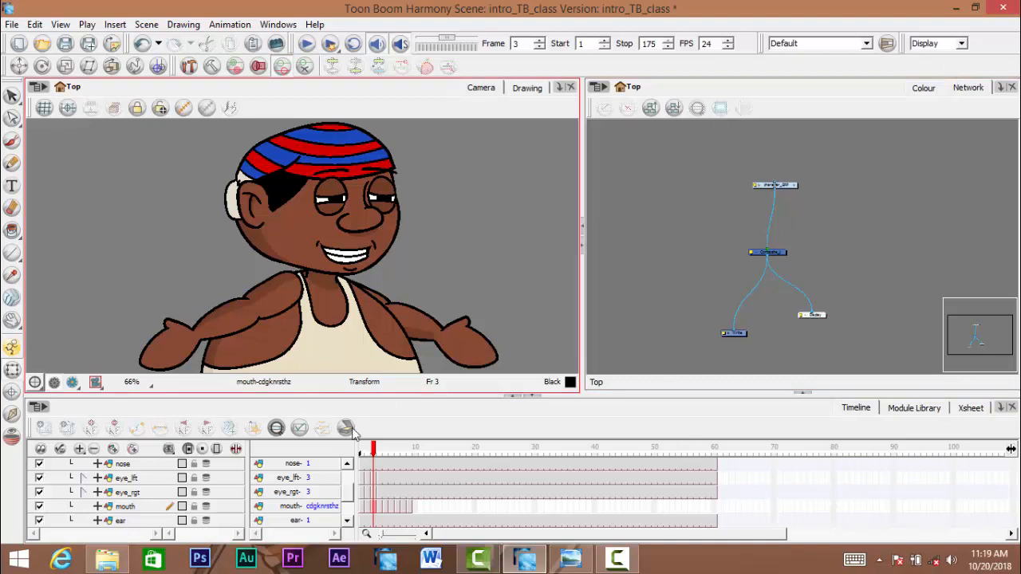
scroll(353, 488, "up", 2)
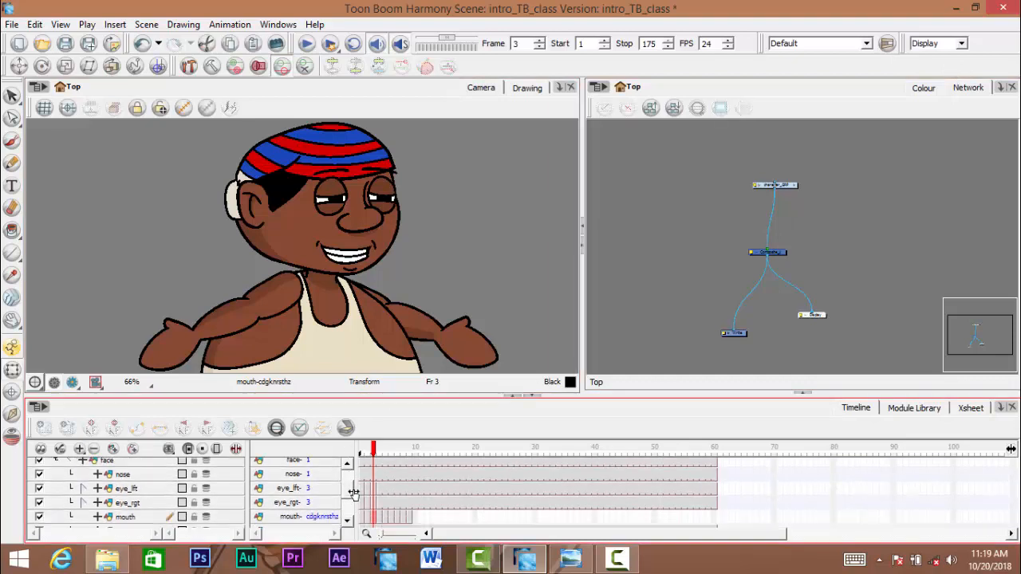
scroll(353, 492, "down", 2)
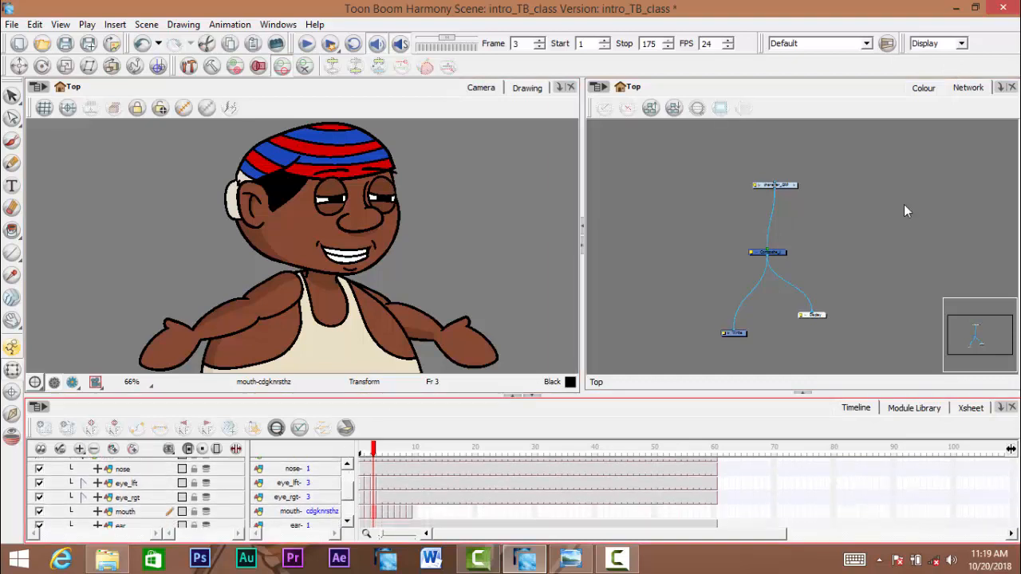
- Add a Layer Properties view beside the network view to show the lip-sync settings of the audio_training sound layer
left_click(1000, 87)
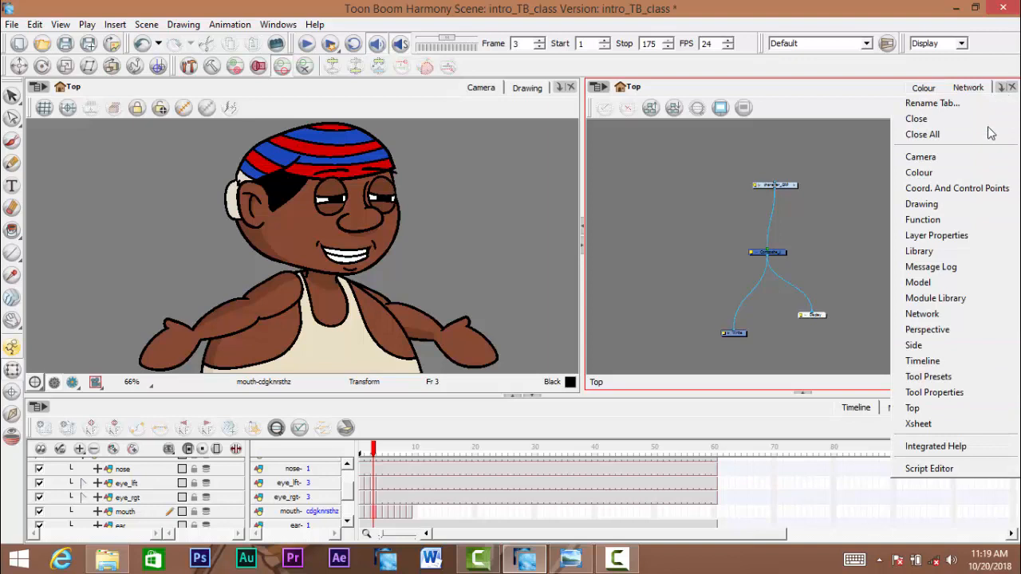
left_click(960, 237)
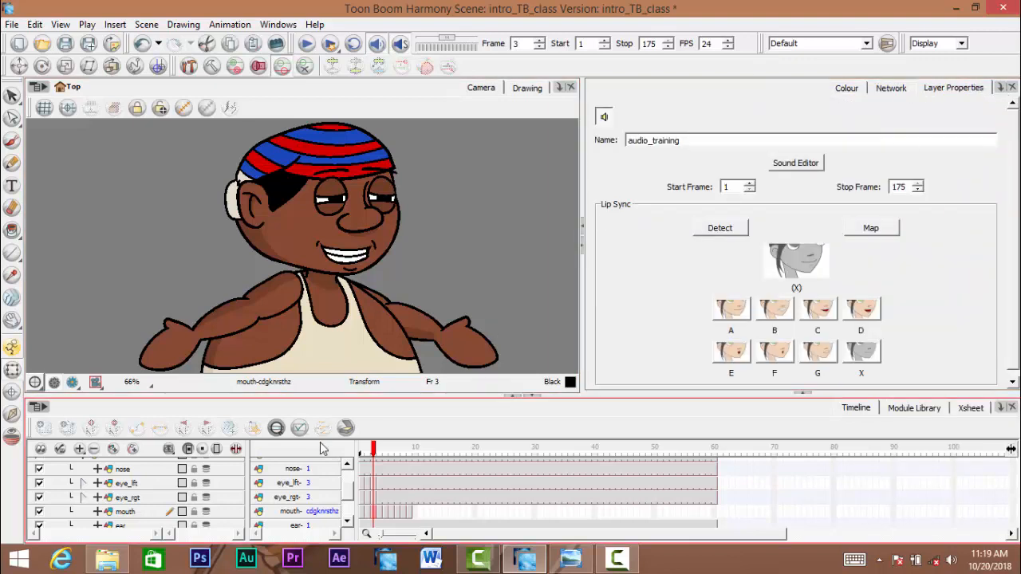
scroll(343, 492, "up", 3)
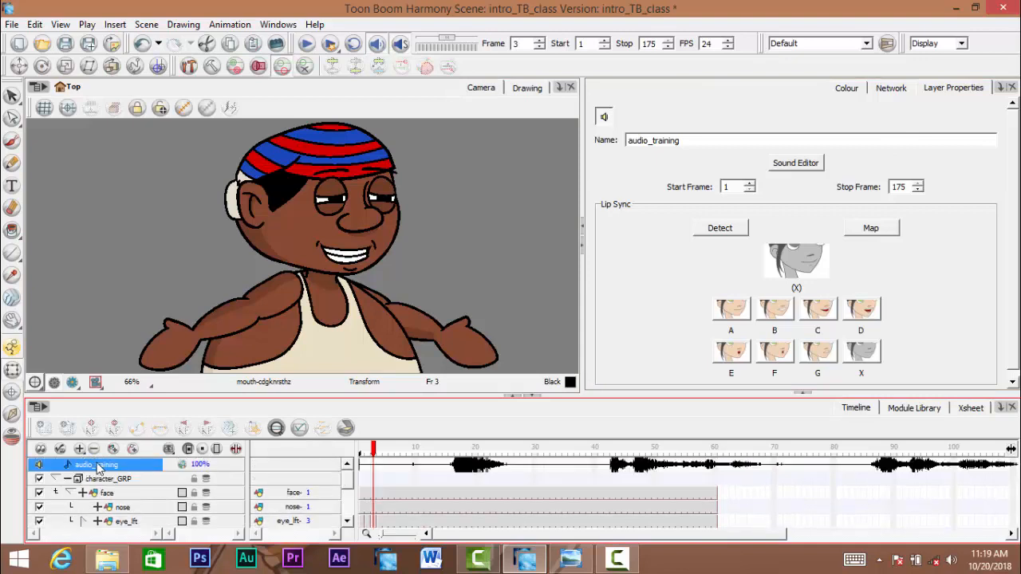
scroll(351, 487, "down", 3)
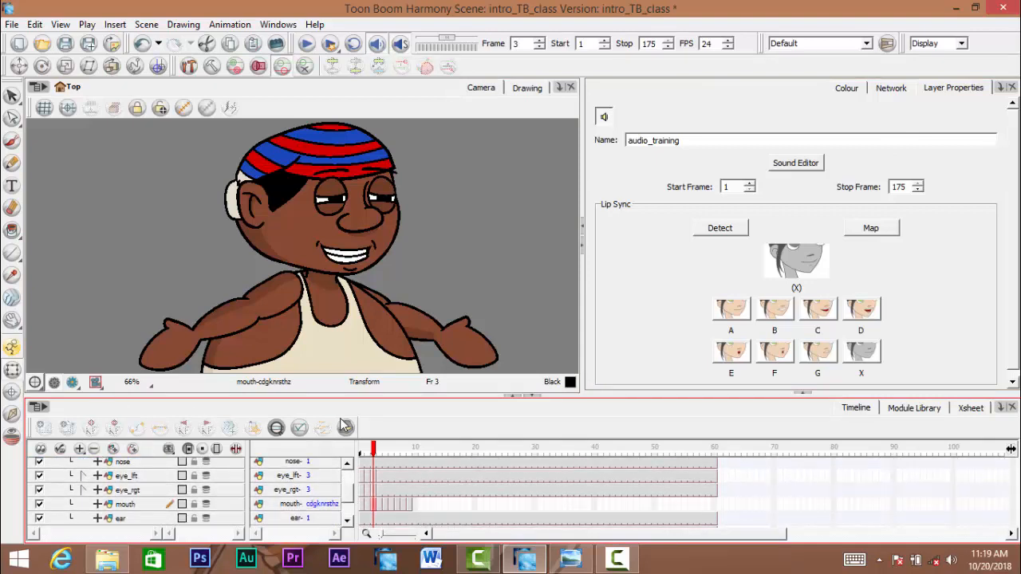
- Start lip-sync mapping for audio_training, assigning mbp to mouth shape A and cdgknrsthz to shape B
left_click(871, 233)
left_click_drag(573, 94, 842, 69)
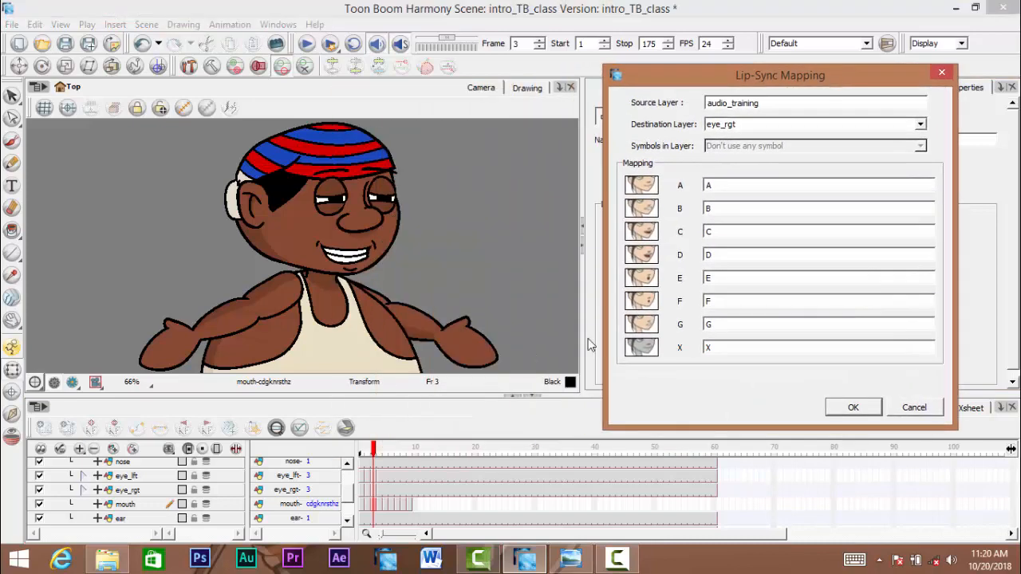
double_click(720, 184)
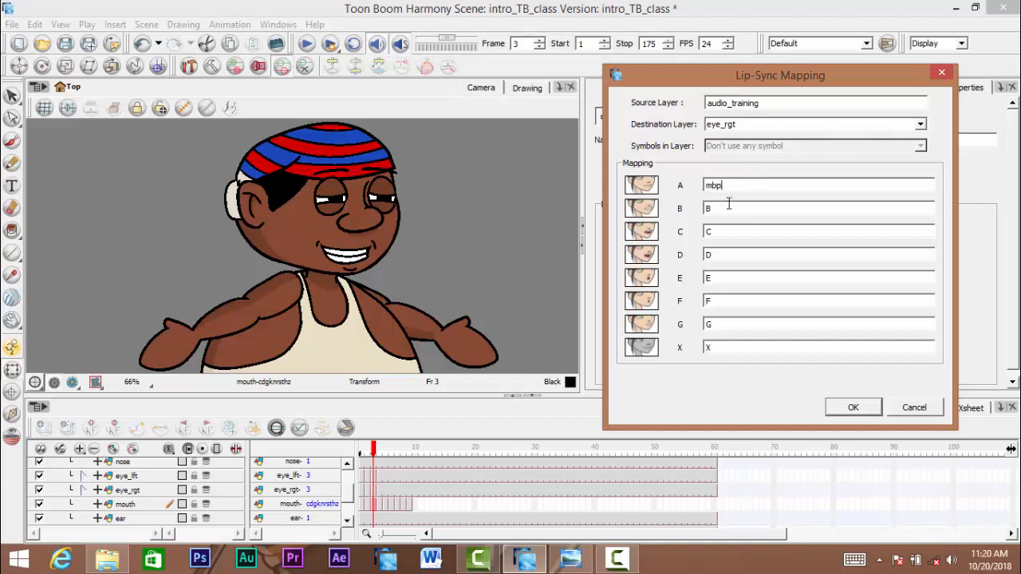
double_click(728, 205)
type("cdgknrsthz")
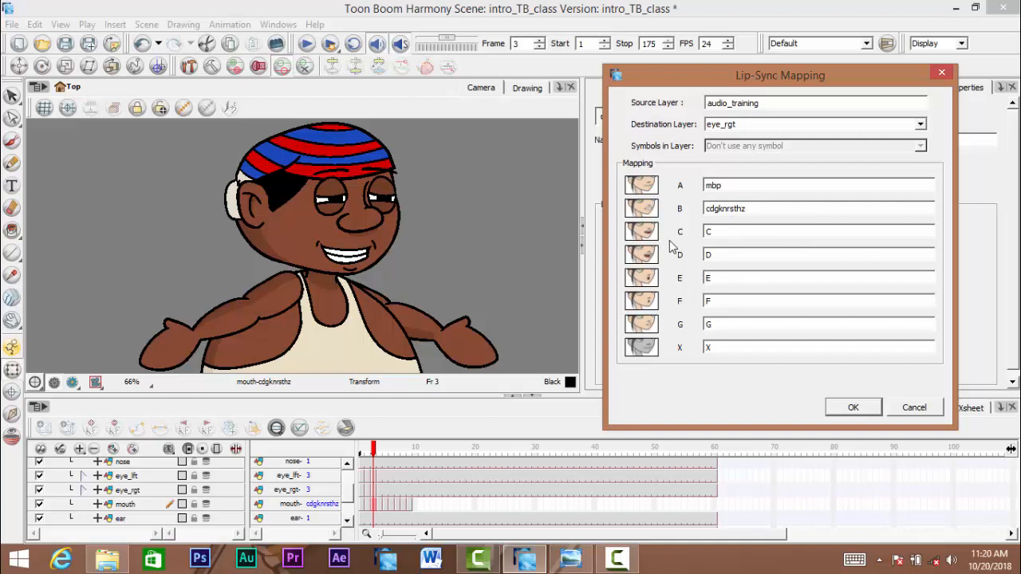
- Map the remaining mouth shapes: C to e, D to ai, E to o, F to wq and G to fv
double_click(720, 231)
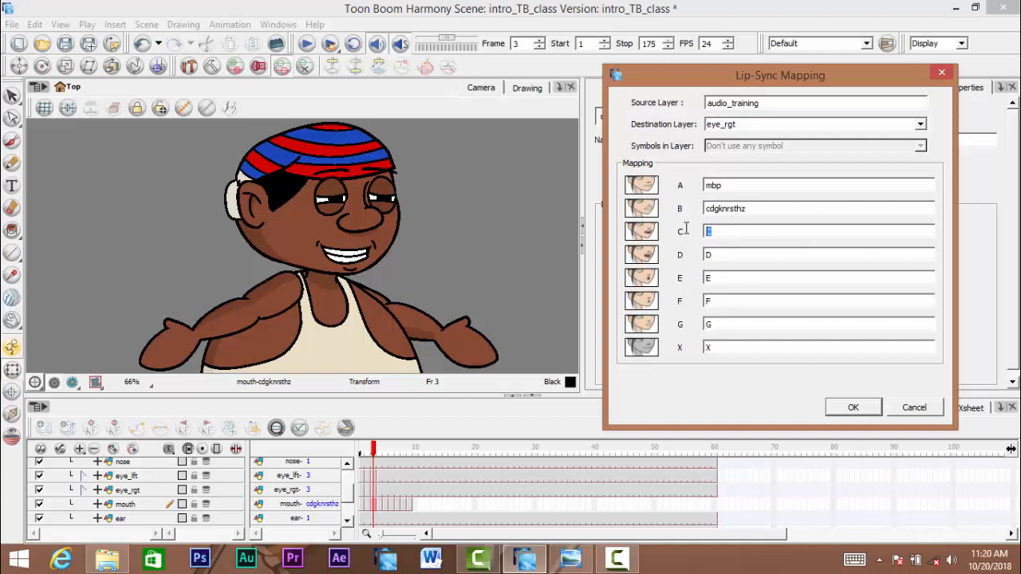
type("e")
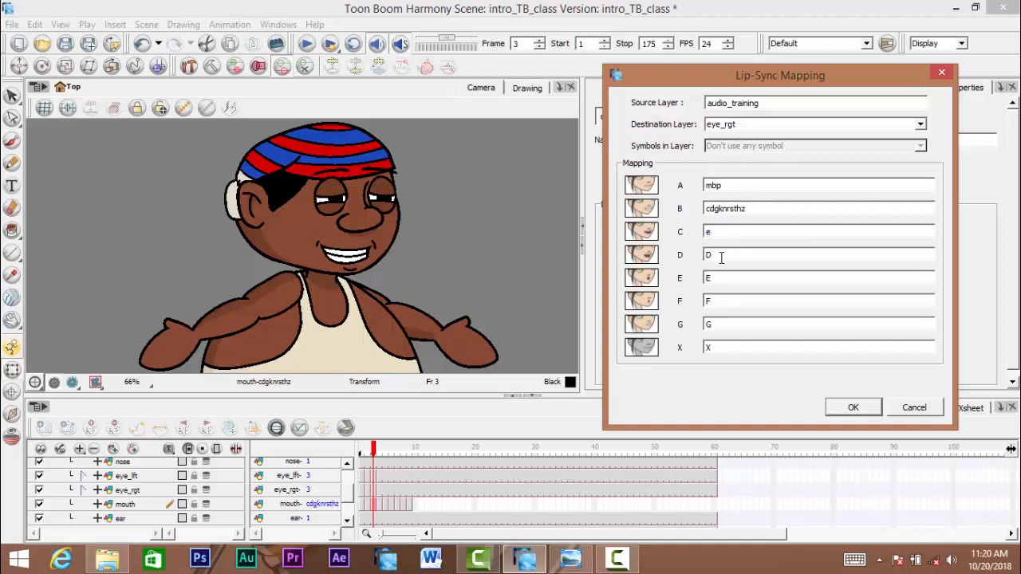
double_click(715, 255)
double_click(745, 279)
double_click(724, 302)
double_click(738, 322)
type("fv")
- Set the lip-sync destination layer to mouth, apply the mapping, and scrub the timeline to frame 60 to check the mouth
left_click(794, 126)
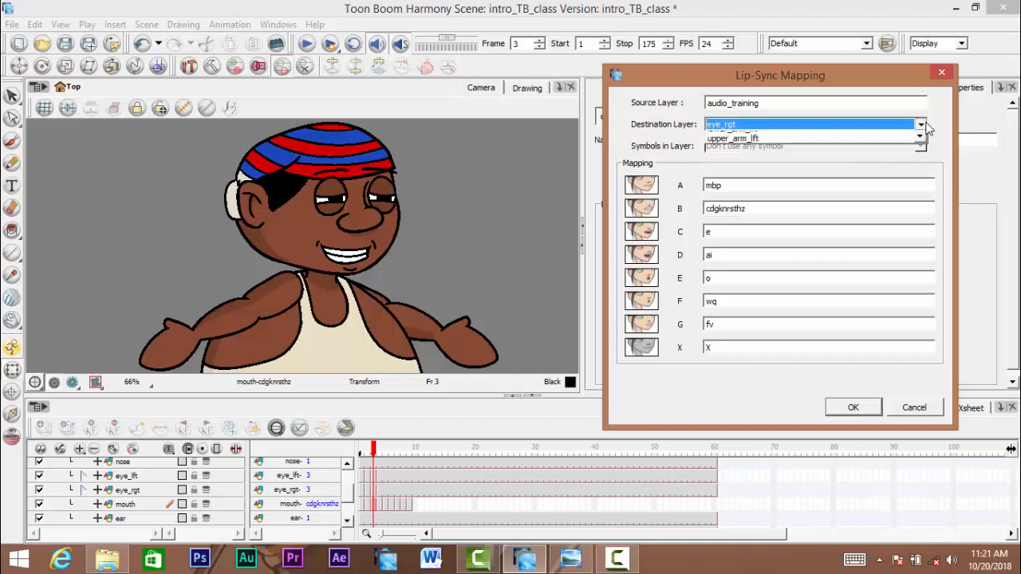
scroll(922, 167, "down", 3)
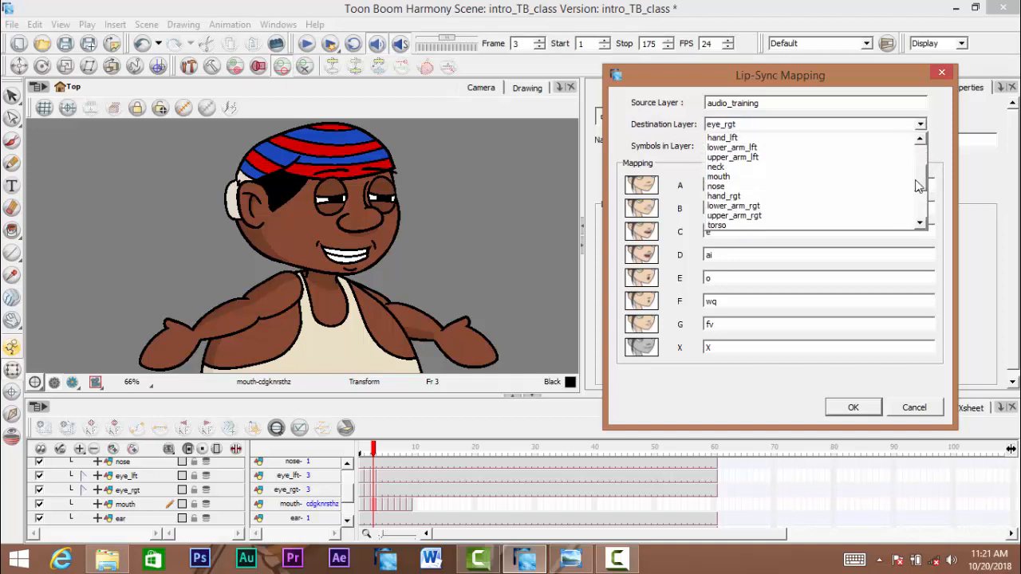
left_click(779, 176)
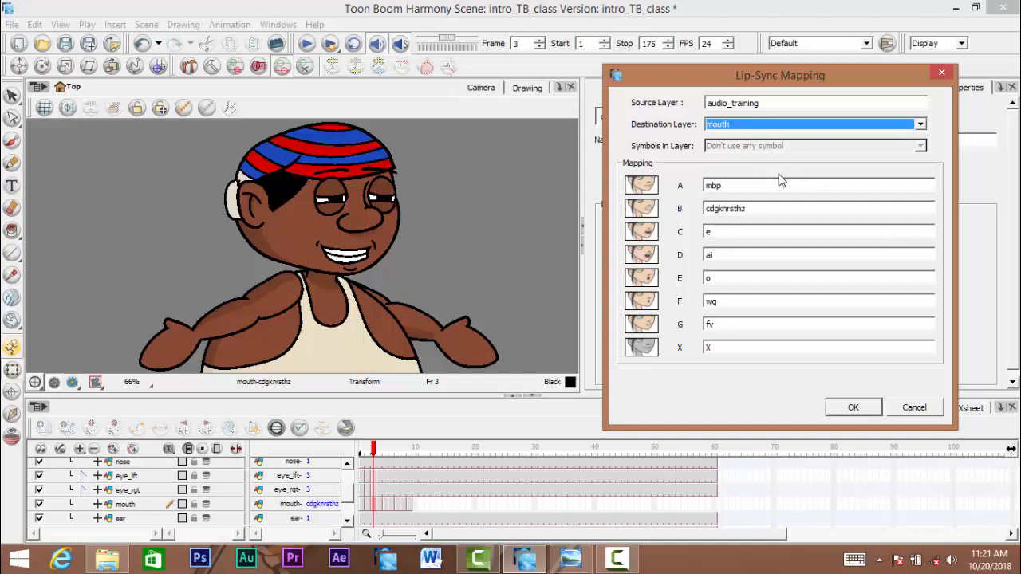
left_click(845, 411)
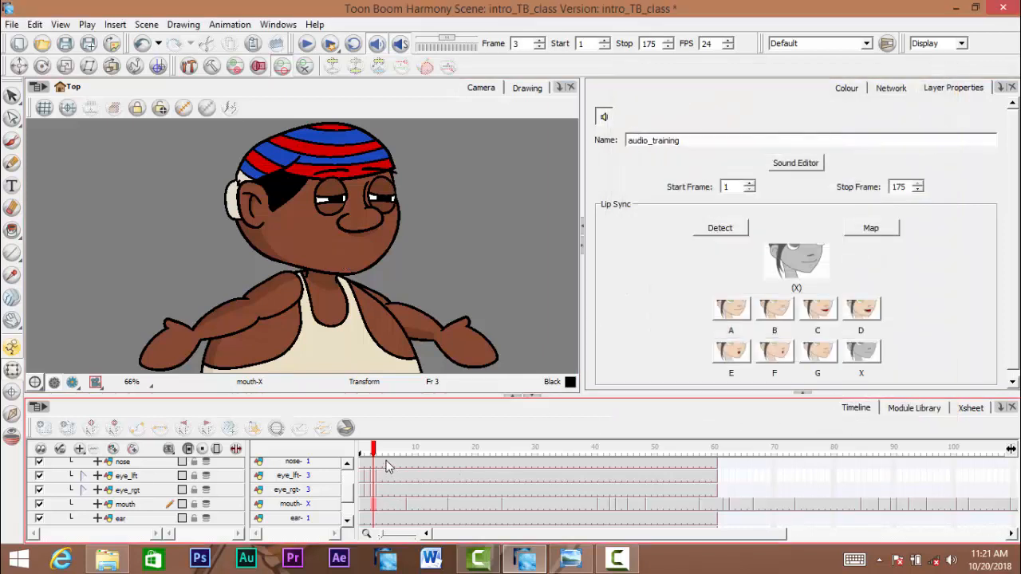
left_click_drag(357, 452, 737, 483)
mouse_move(810, 477)
left_mouse_down()
mouse_move(1006, 485)
mouse_move(287, 487)
mouse_move(389, 475)
mouse_move(533, 490)
mouse_move(455, 494)
mouse_move(722, 503)
left_mouse_up()
- Collapse character_GRP and extend the exposure of all its drawings to frame 175
scroll(351, 503, "up", 3)
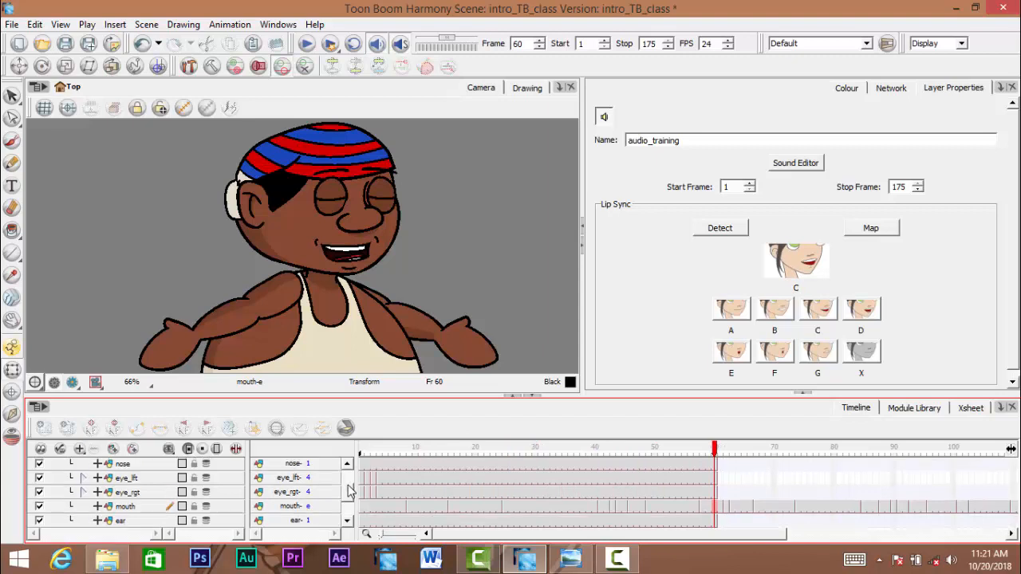
left_click(54, 480)
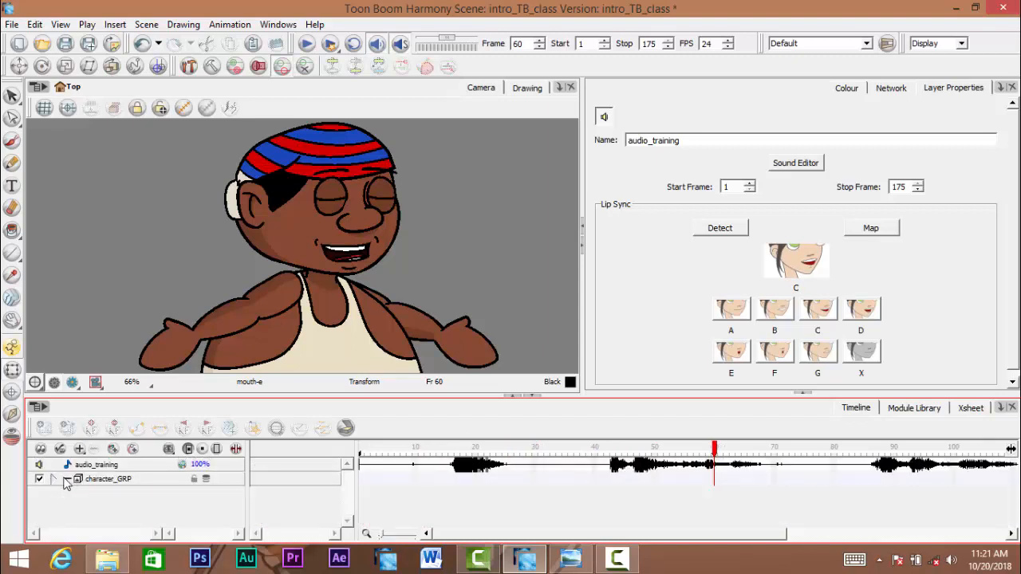
left_click(780, 533)
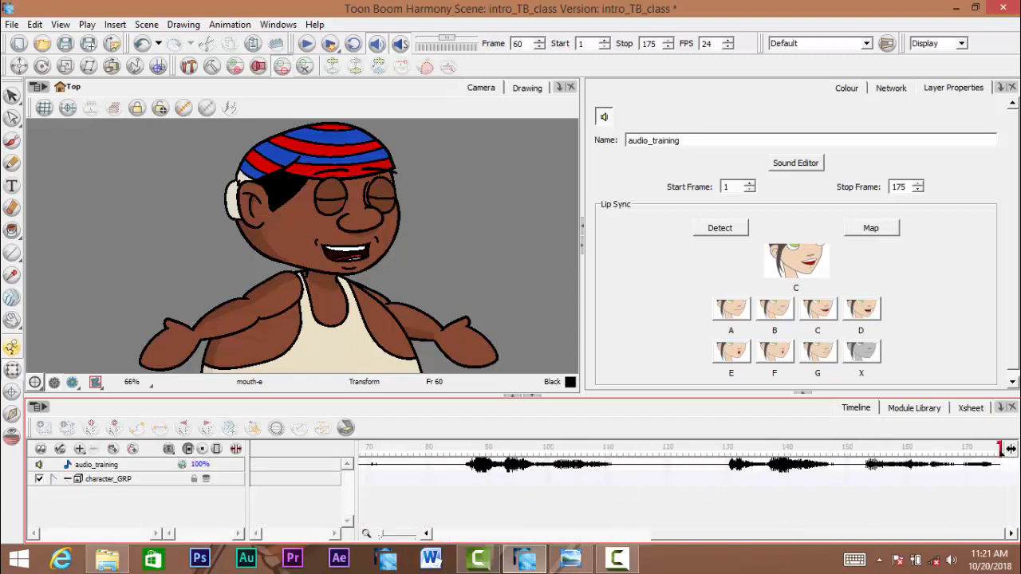
left_click(998, 479)
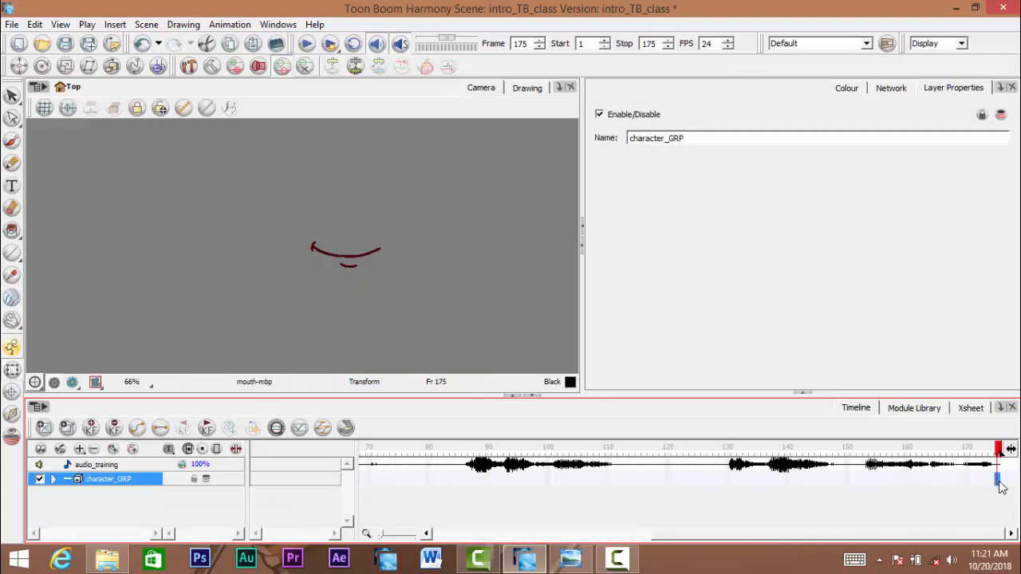
key("F5")
left_click(501, 312)
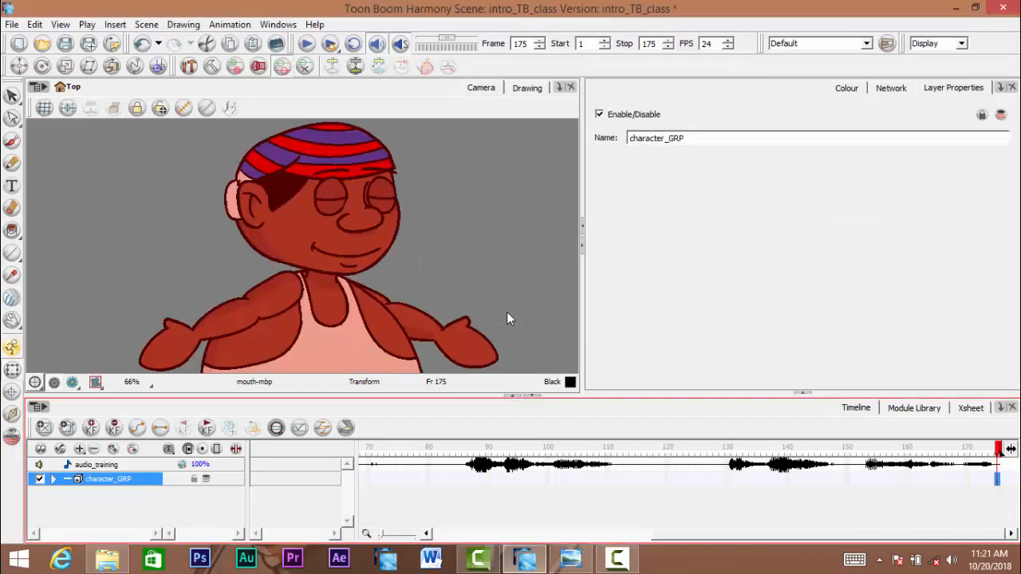
- Return to frame 1, expand character_GRP to show the mouth layer, and play the scene to review the lip-sync
left_click_drag(866, 537, 357, 523)
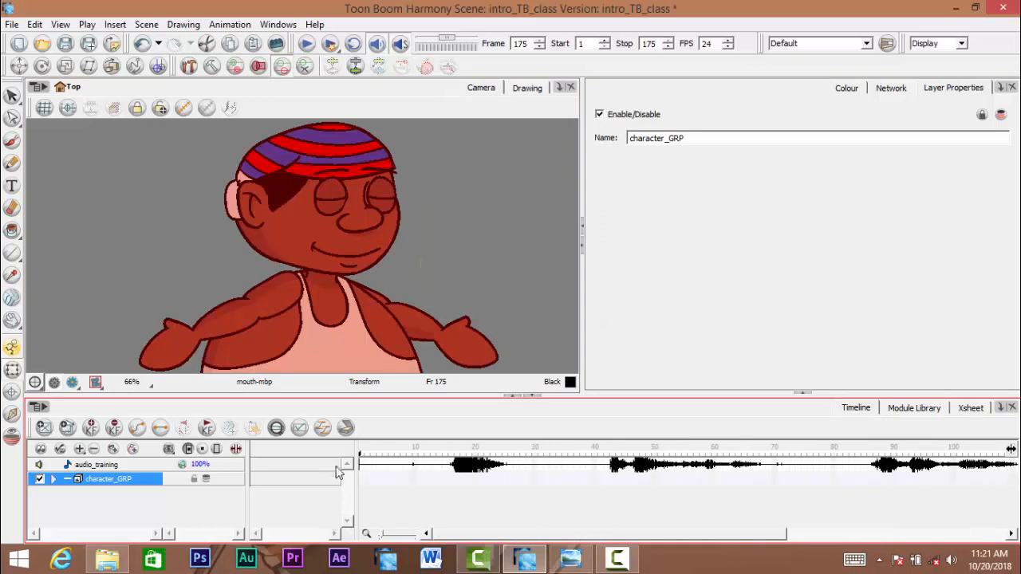
left_click_drag(377, 445, 333, 446)
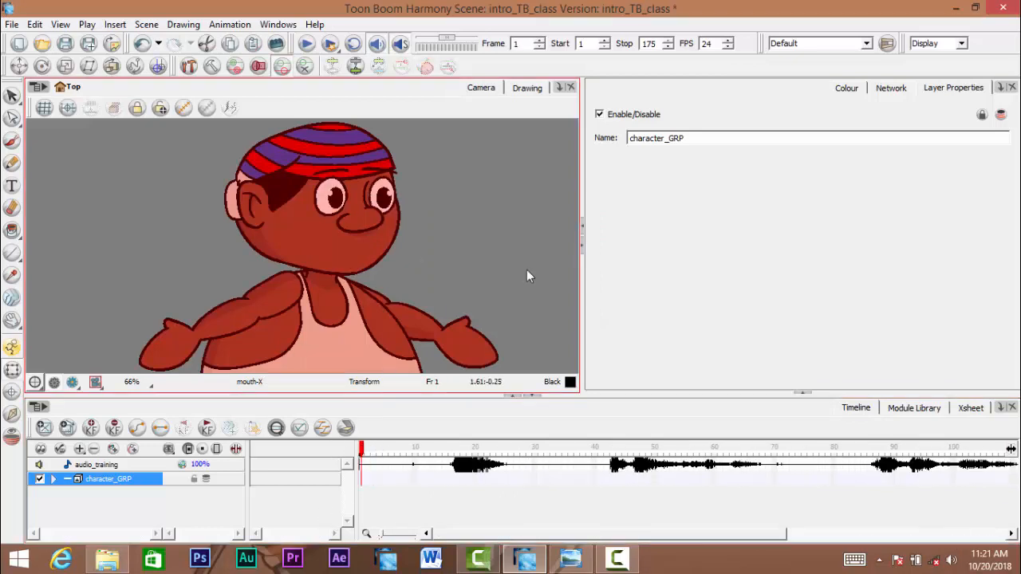
left_click(485, 235)
left_click(56, 479)
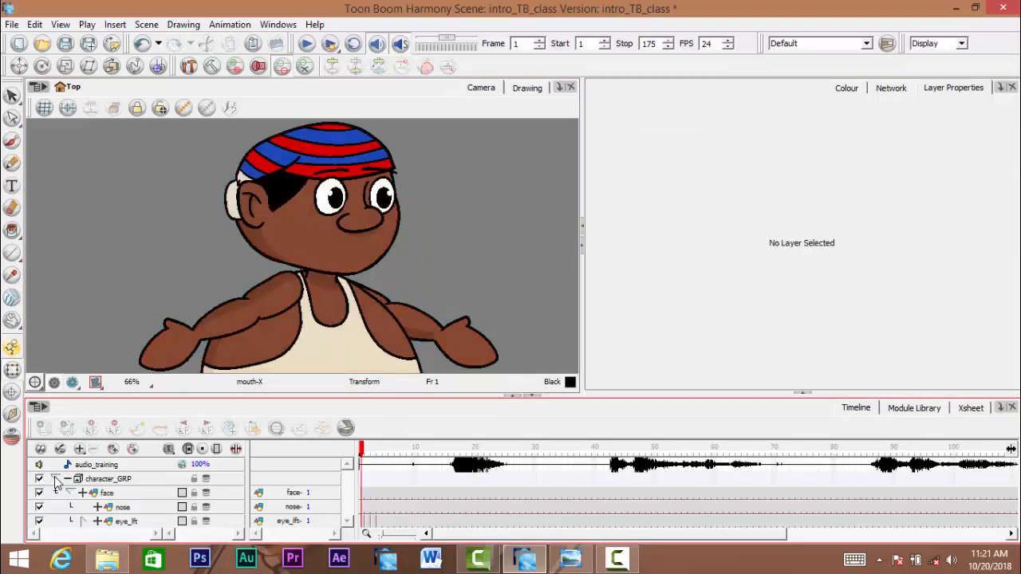
scroll(348, 496, "down", 2)
scroll(348, 496, "down", 3)
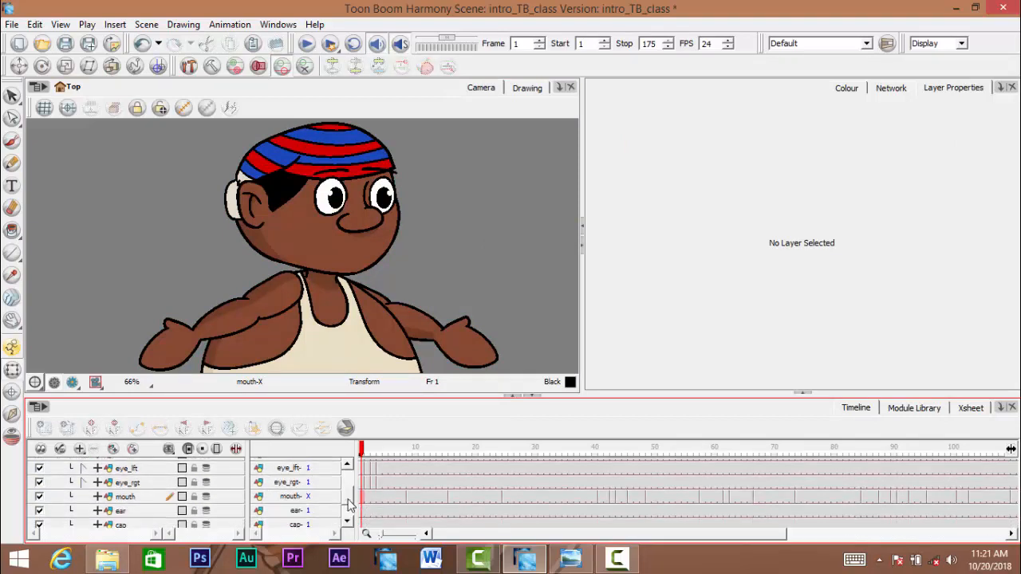
left_click_drag(364, 454, 219, 445)
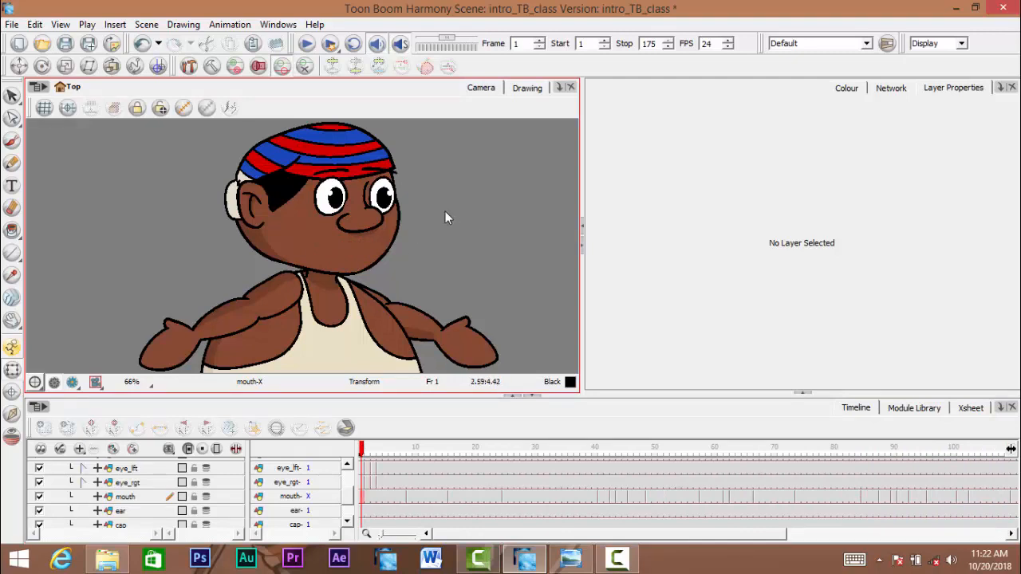
left_click(306, 43)
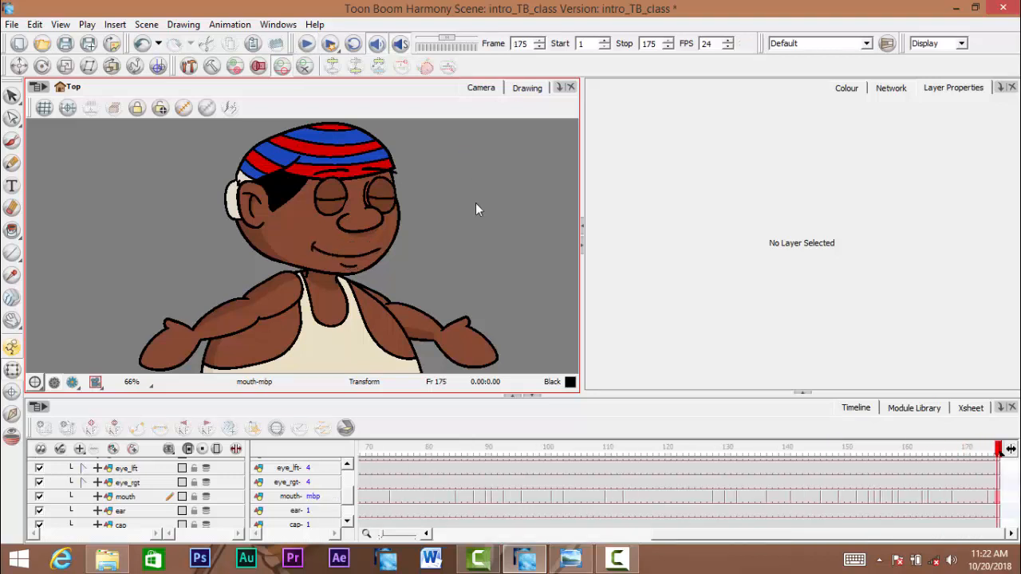
- Return to frame 1, widen the drawing view, and select the mouth layer's first exposure
left_click_drag(680, 535, 381, 555)
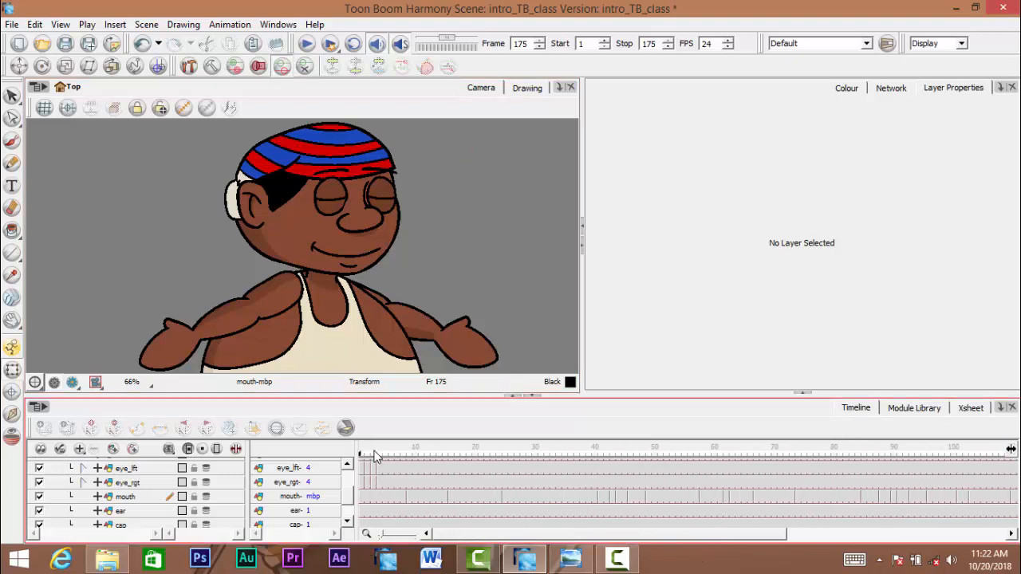
left_click_drag(373, 451, 358, 453)
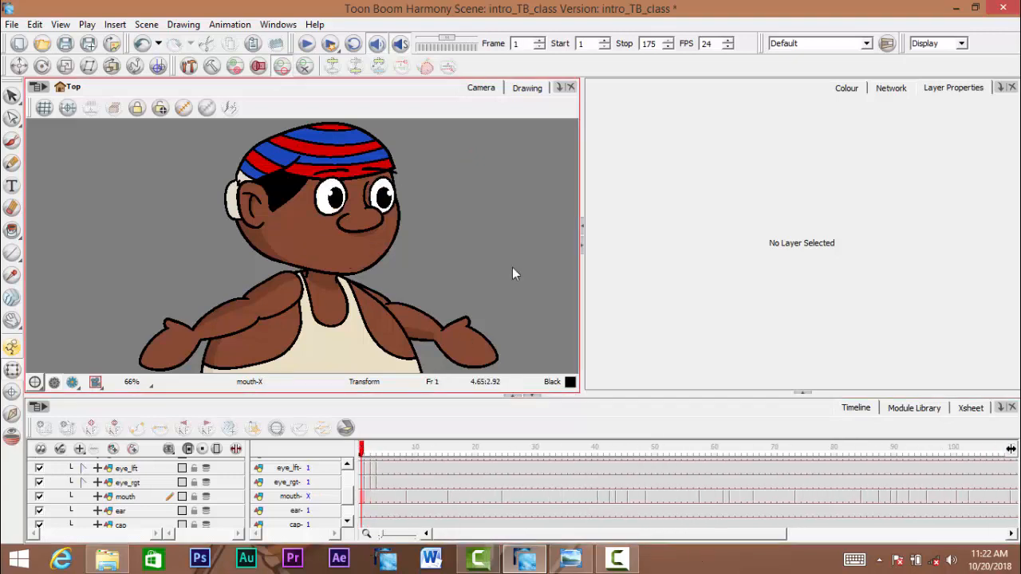
left_click_drag(596, 265, 640, 268)
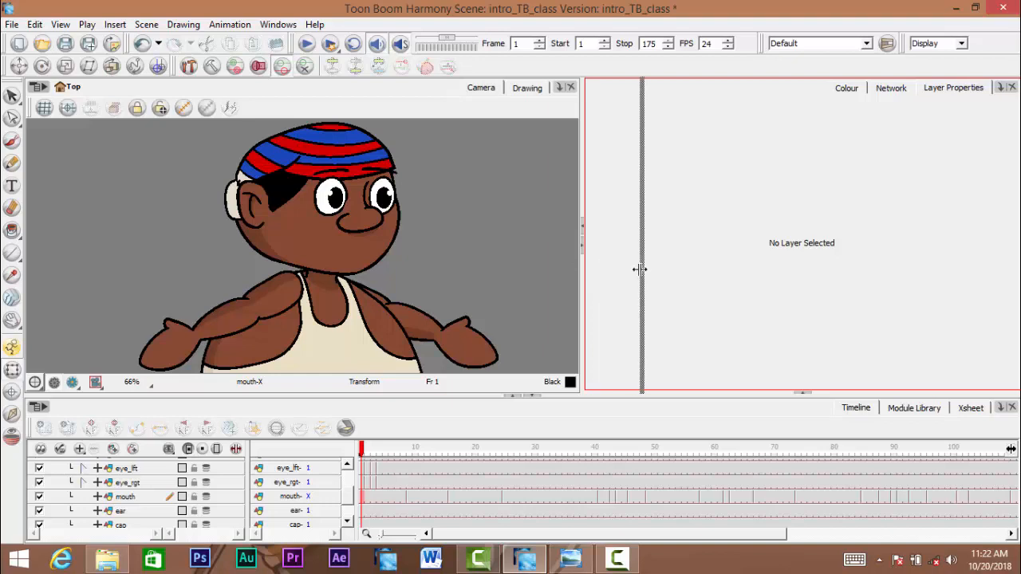
scroll(369, 260, "up", 3)
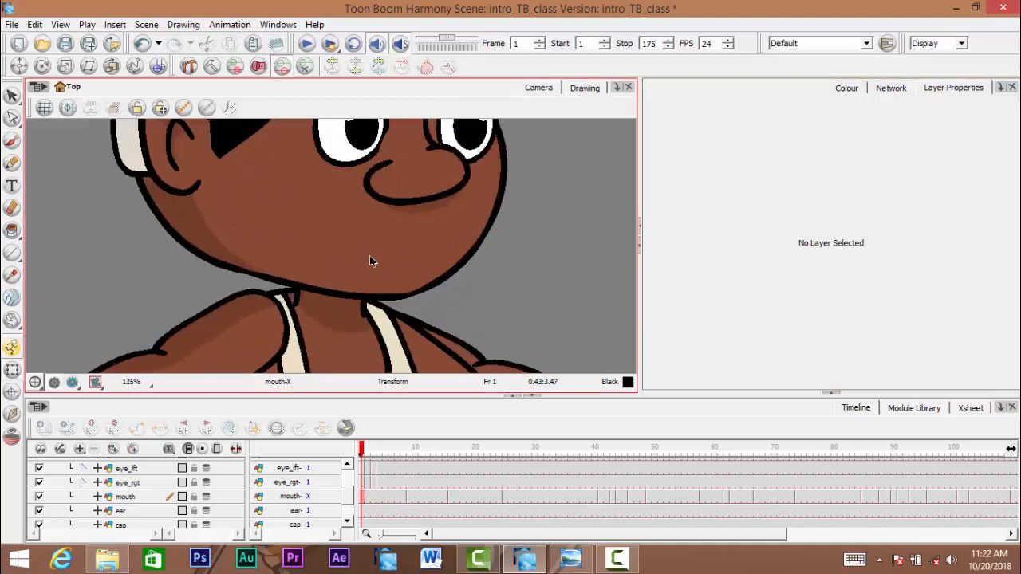
scroll(369, 255, "up", 1)
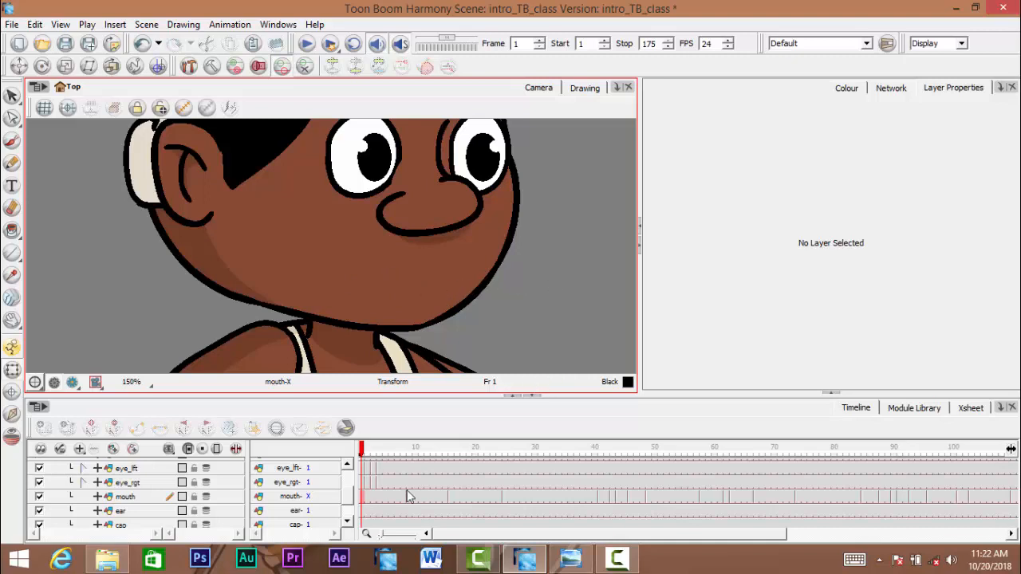
left_click(367, 496)
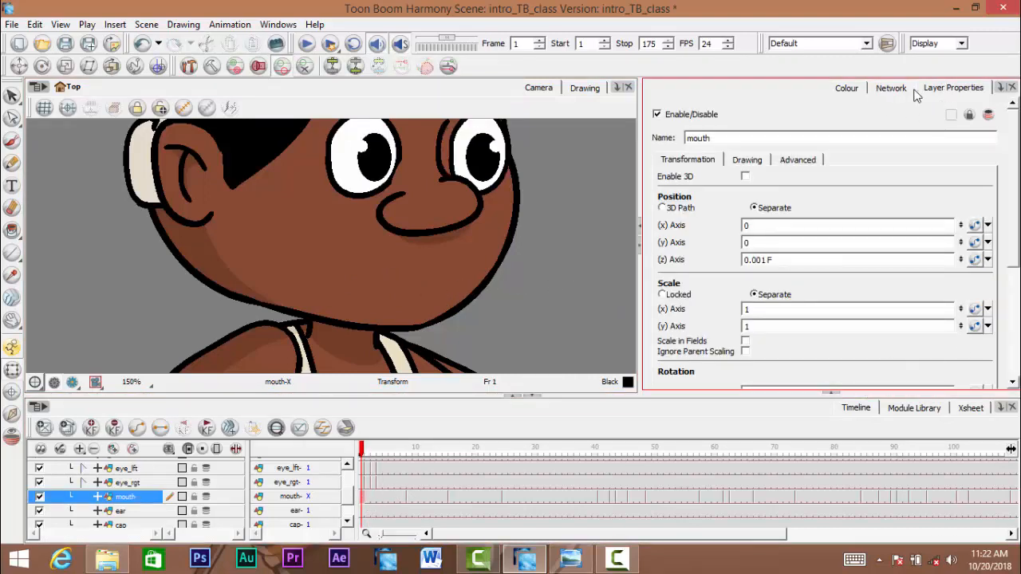
- Show the Library view with Drawing Substitution below the layer properties and give the timeline's frame area more width
left_click(830, 392)
left_click_drag(640, 274, 706, 273)
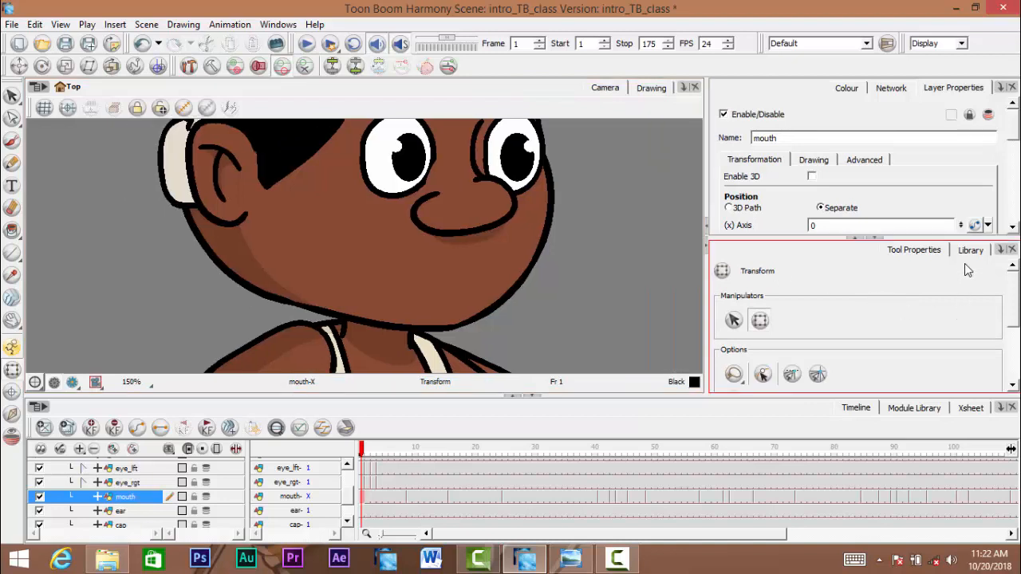
left_click_drag(970, 251, 433, 243)
left_click(892, 242)
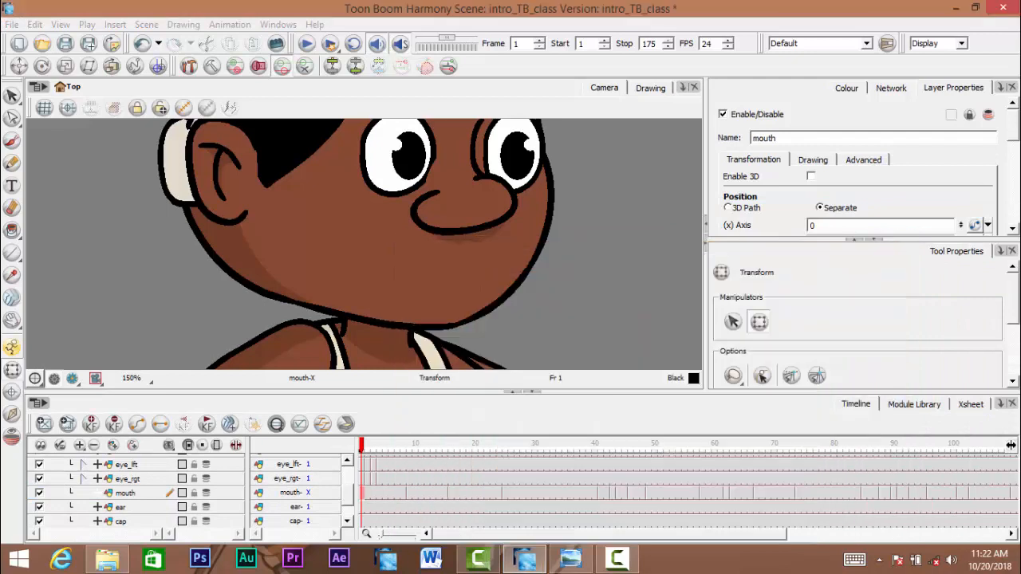
left_click(999, 252)
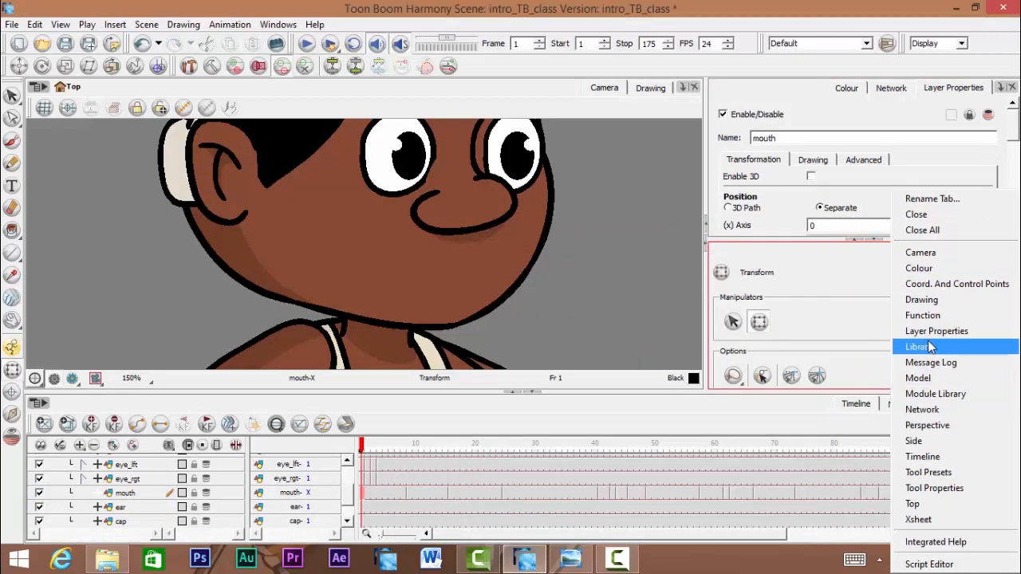
left_click(915, 219)
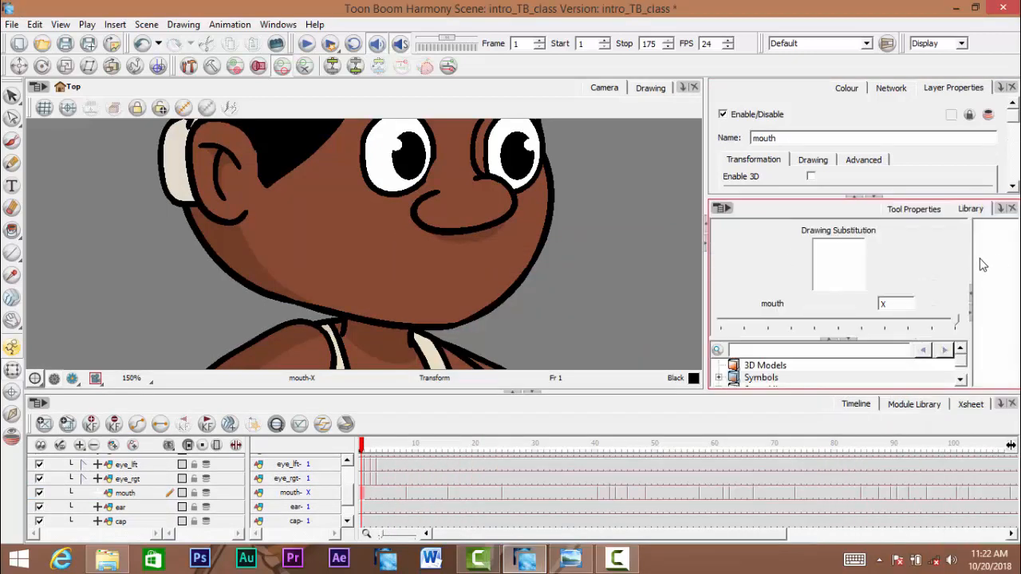
left_click_drag(969, 253, 915, 253)
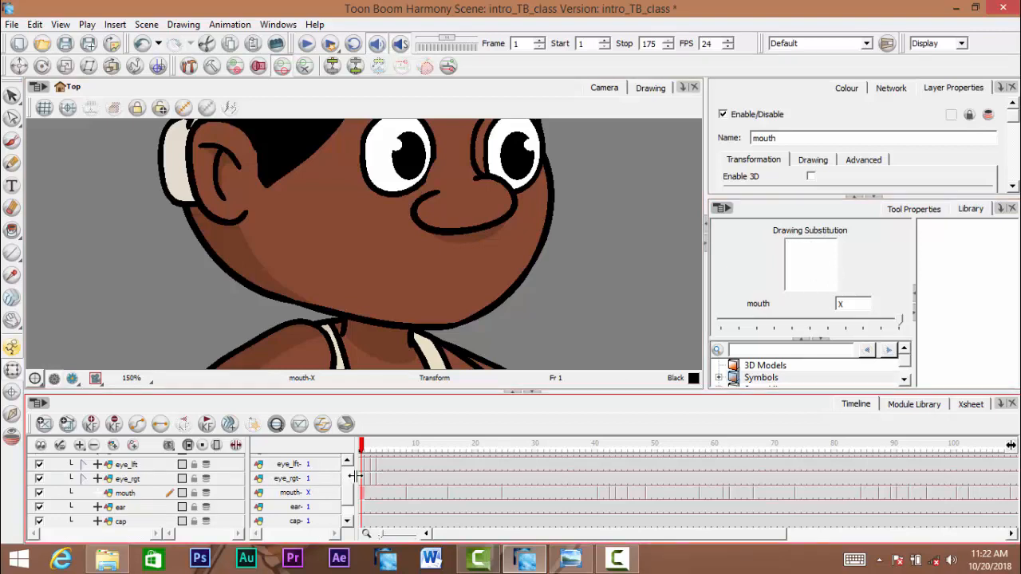
mouse_move(355, 476)
left_mouse_down()
mouse_move(239, 451)
mouse_move(611, 492)
mouse_move(715, 517)
mouse_move(720, 464)
mouse_move(785, 456)
mouse_move(168, 476)
left_mouse_up()
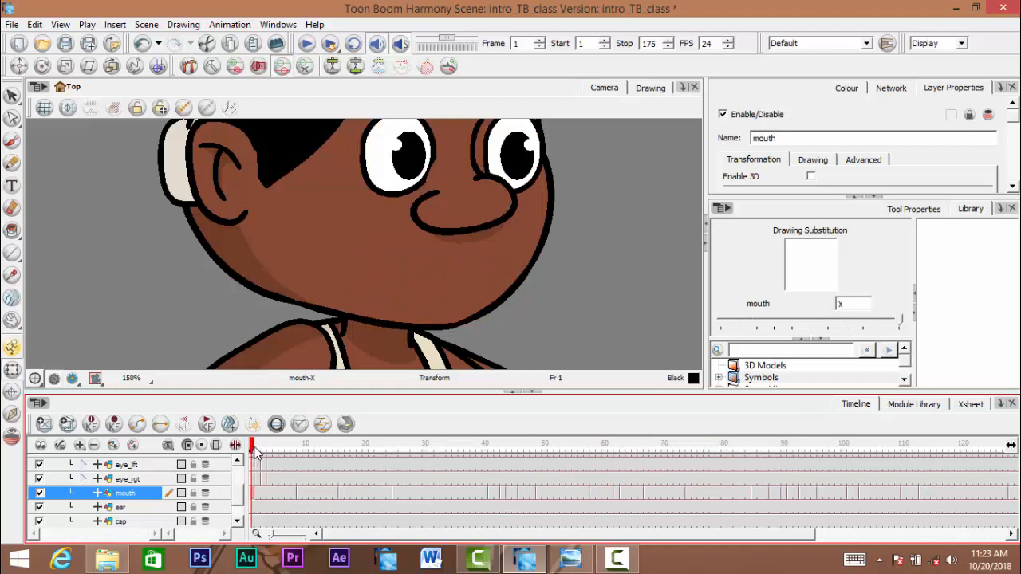
- Check the blank mouth exposure up to frame 8, and substitute the mbp mouth drawing at frame 1
left_click_drag(255, 452, 295, 464)
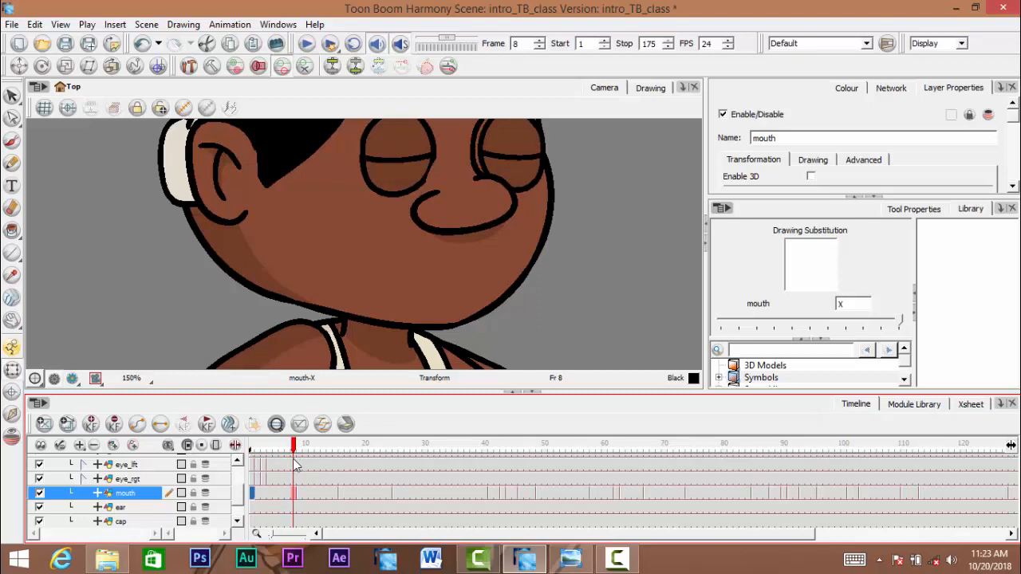
left_click_drag(247, 469, 245, 469)
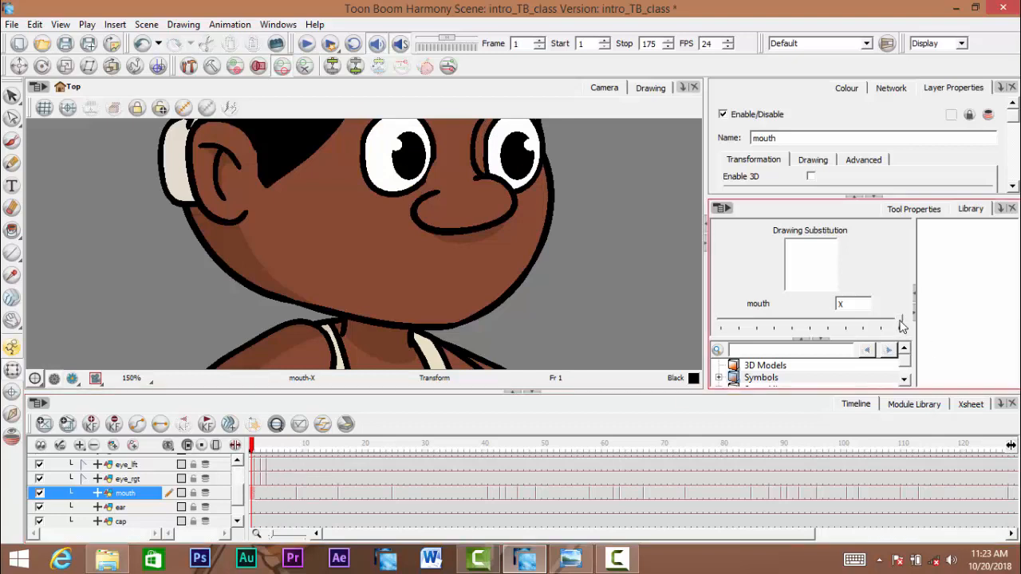
left_click_drag(897, 323, 901, 323)
left_click(251, 449)
left_click_drag(258, 444, 215, 457)
left_click(901, 324)
mouse_move(898, 324)
left_mouse_down()
mouse_move(777, 325)
mouse_move(826, 325)
left_mouse_up()
left_click(546, 280)
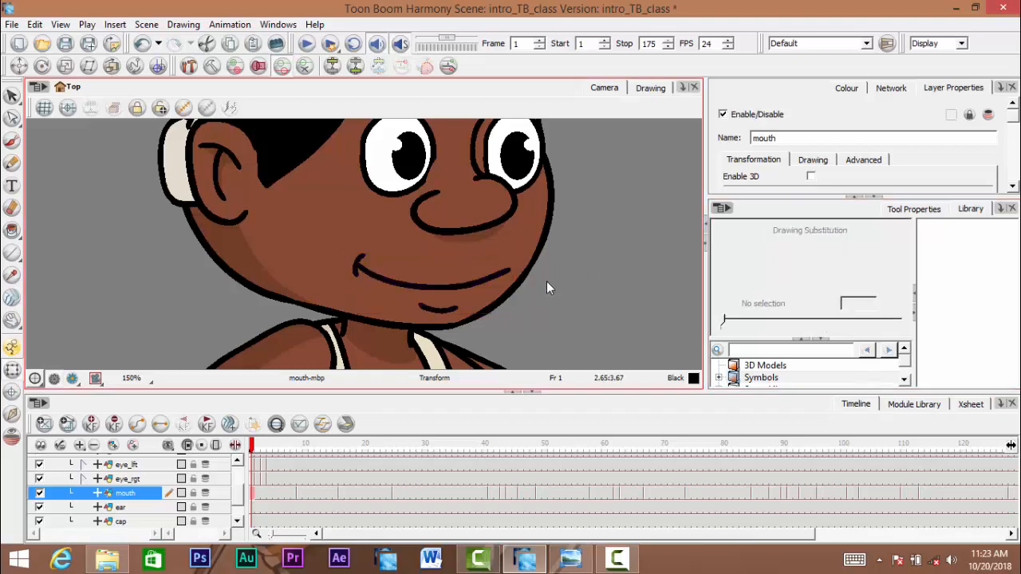
- Scrub through frames 17 to 28 to examine which mouth drawings are exposed and where the mouth is blank
left_click_drag(271, 453, 353, 479)
left_click_drag(255, 477, 406, 485)
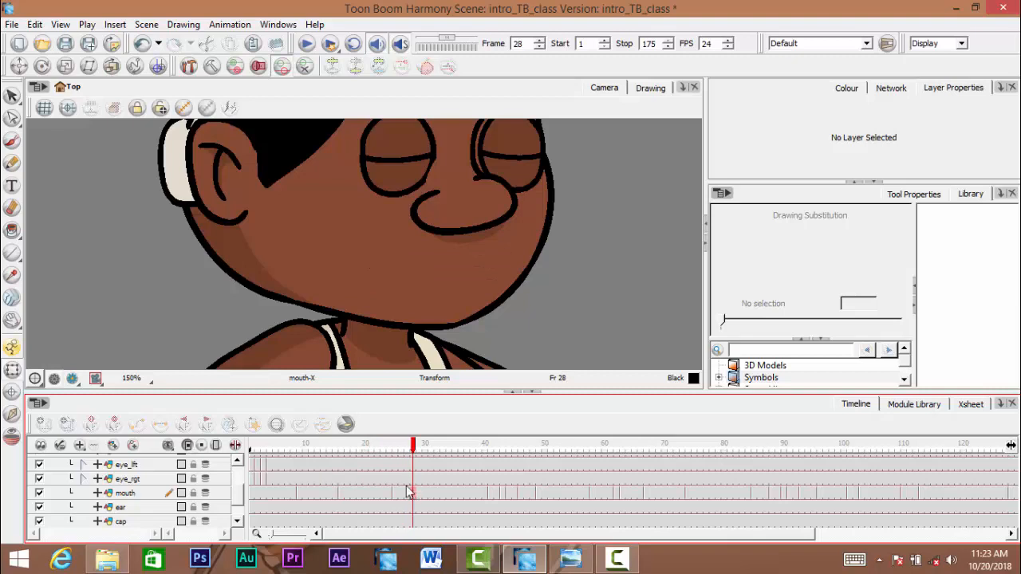
left_click_drag(288, 474, 349, 498)
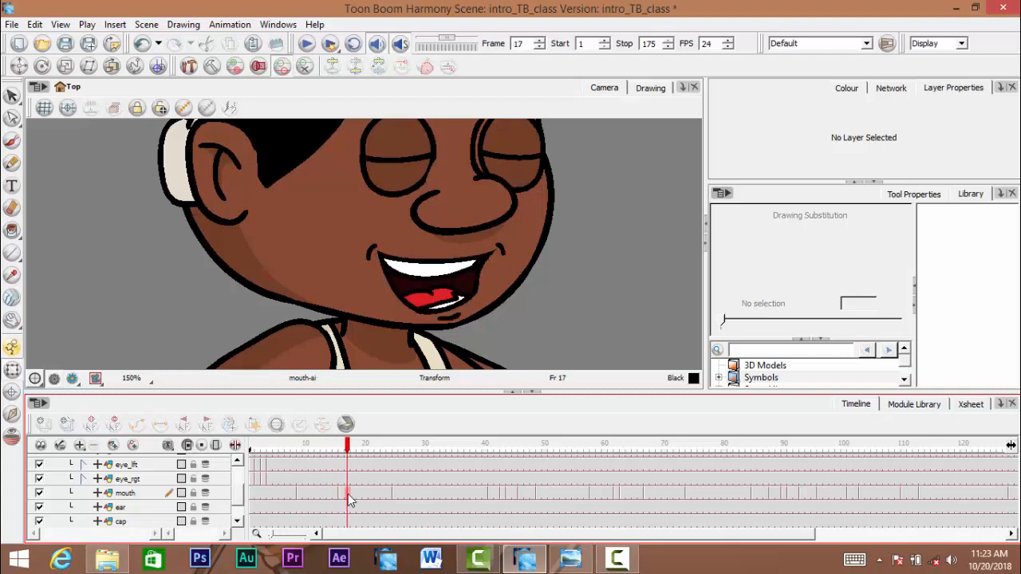
left_click_drag(362, 455, 391, 463)
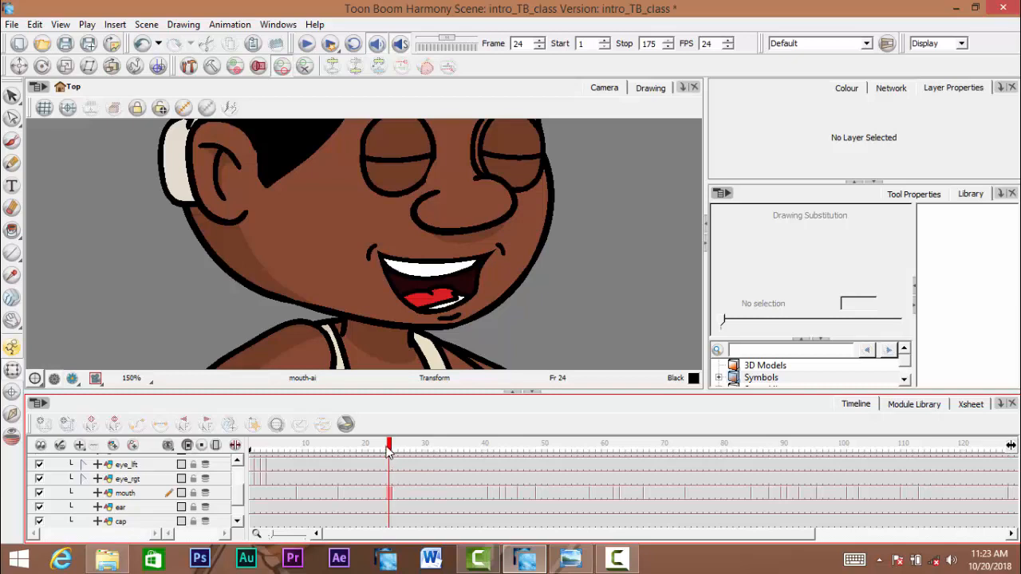
left_click_drag(393, 454, 376, 494)
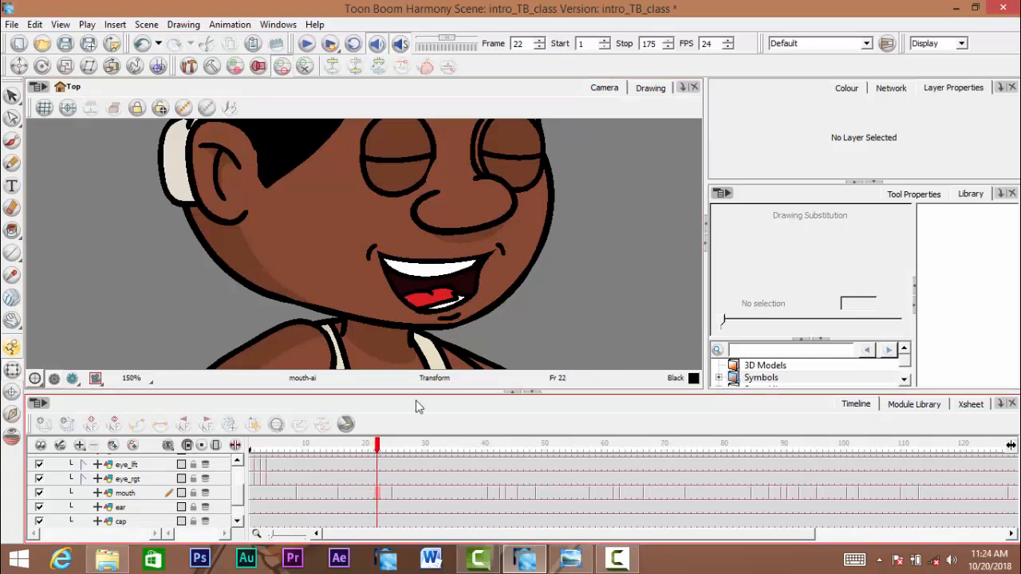
mouse_move(345, 455)
left_mouse_down()
mouse_move(259, 465)
mouse_move(317, 471)
mouse_move(332, 475)
mouse_move(288, 479)
mouse_move(341, 485)
mouse_move(524, 492)
mouse_move(393, 490)
left_mouse_up()
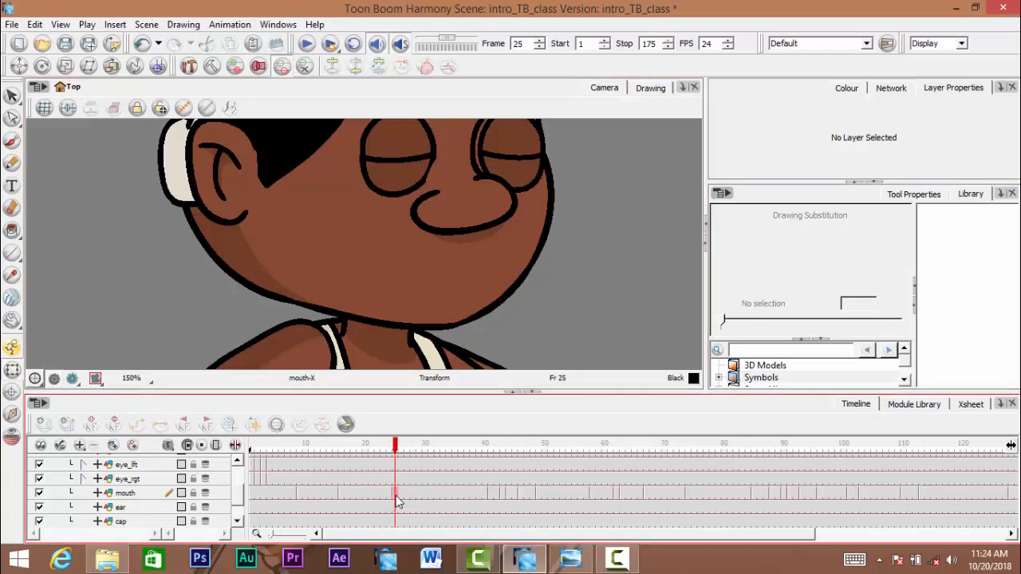
- Substitute the mbp mouth drawing for the blank mouth exposure at frame 25
left_click(396, 496)
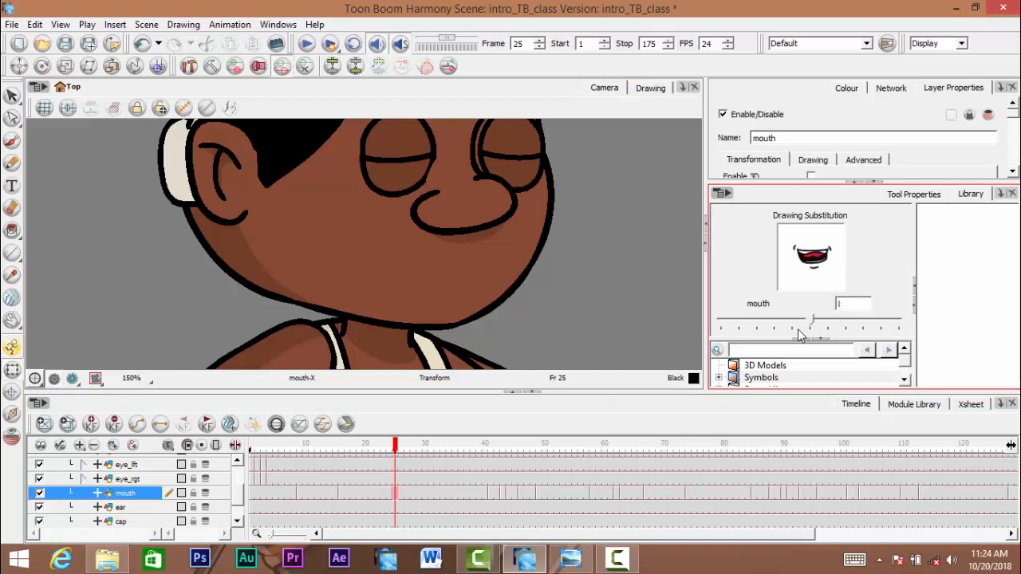
mouse_move(799, 335)
left_mouse_down()
mouse_move(767, 337)
mouse_move(828, 336)
left_mouse_up()
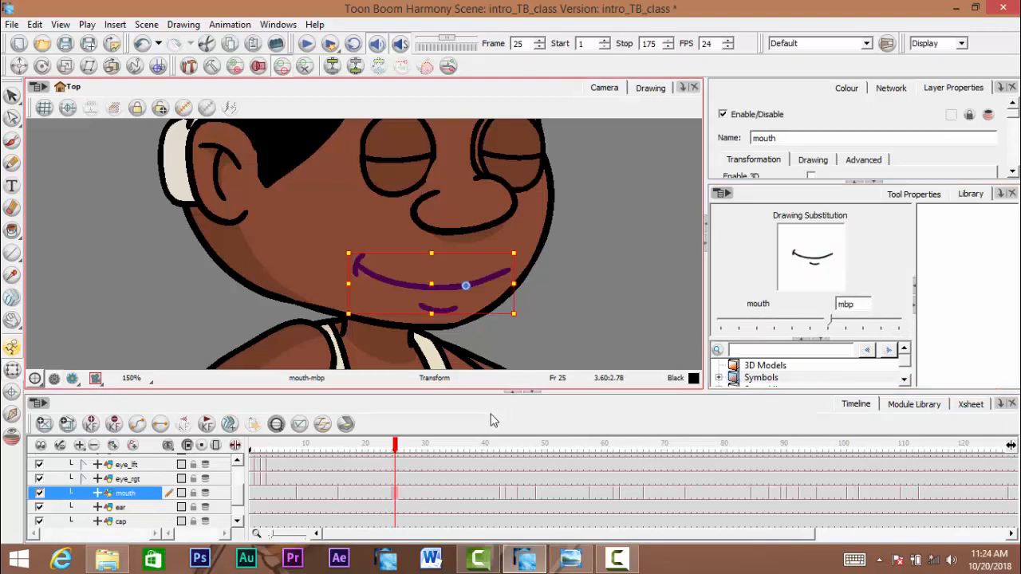
key("Return")
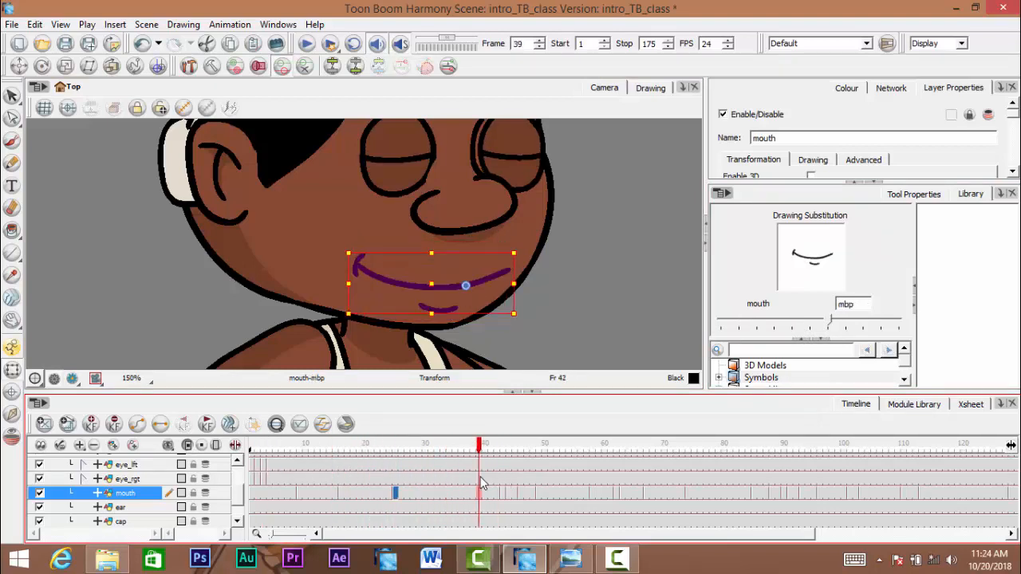
- Scrub back and forth between frames 28 and 89 to examine which mouth drawings are exposed after the frame 25 substitution
mouse_move(493, 483)
left_mouse_down()
mouse_move(511, 483)
mouse_move(515, 448)
mouse_move(483, 461)
mouse_move(592, 470)
mouse_move(476, 477)
mouse_move(896, 510)
mouse_move(414, 484)
mouse_move(657, 498)
left_mouse_up()
left_click(395, 45)
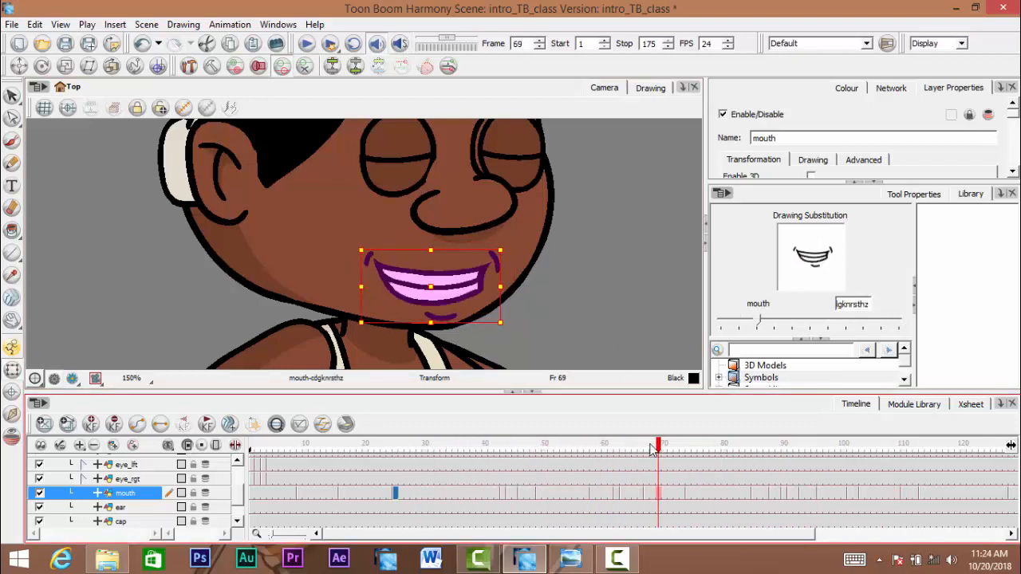
left_click(418, 449)
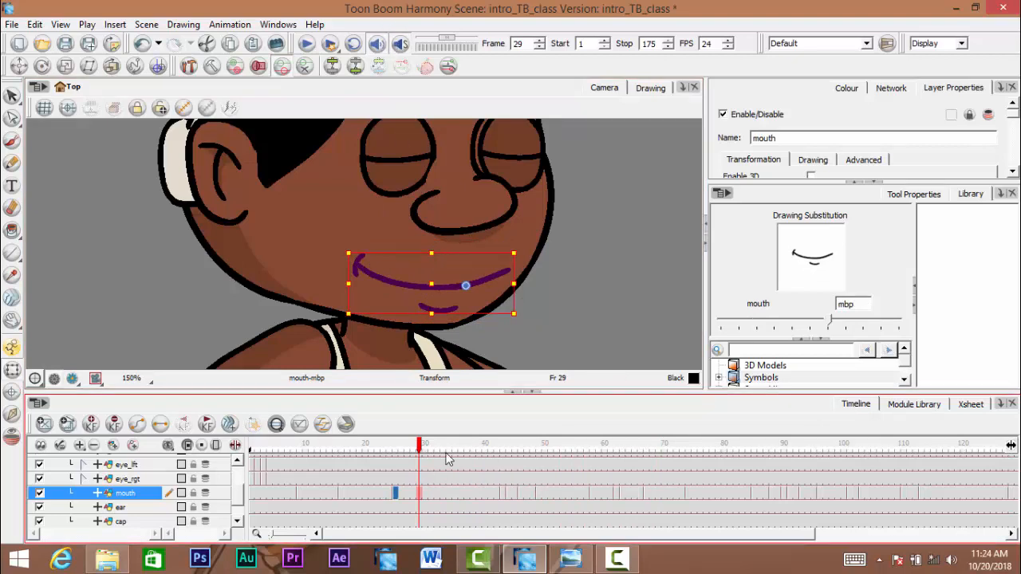
mouse_move(419, 448)
left_mouse_down()
mouse_move(782, 482)
mouse_move(369, 487)
mouse_move(480, 498)
mouse_move(464, 480)
left_mouse_up()
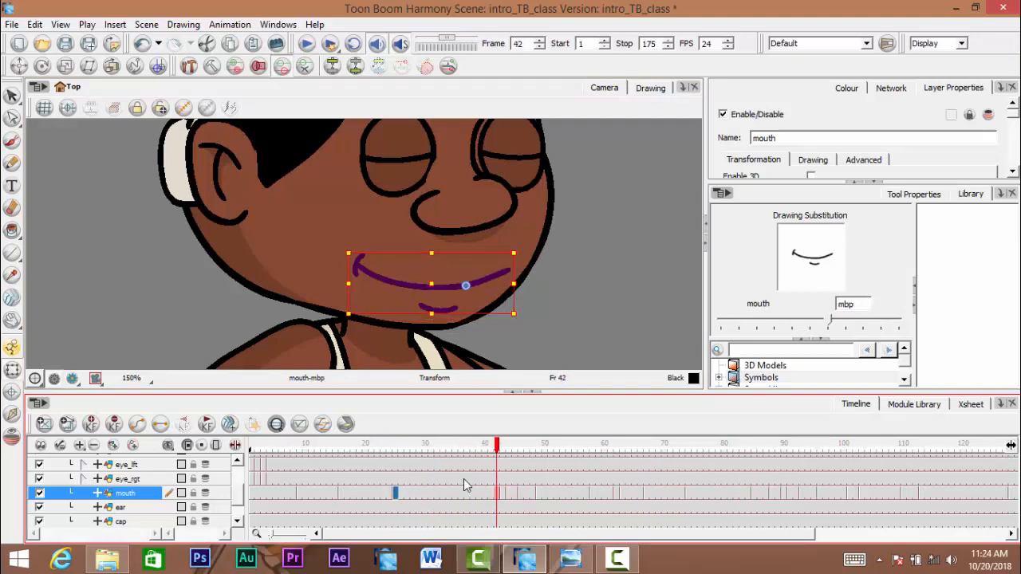
left_click_drag(415, 448, 441, 479)
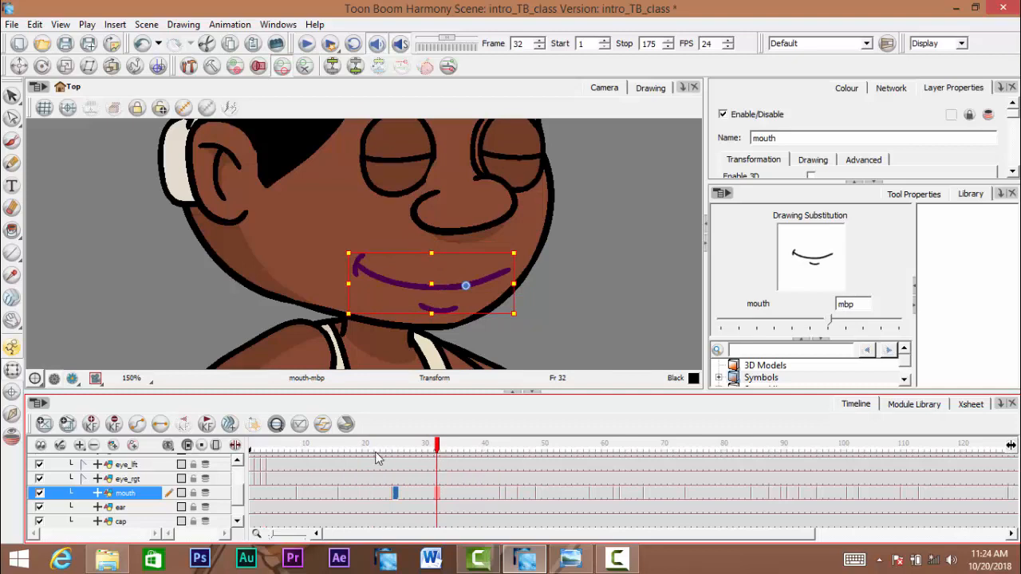
mouse_move(377, 457)
left_mouse_down()
mouse_move(280, 473)
mouse_move(473, 481)
left_mouse_up()
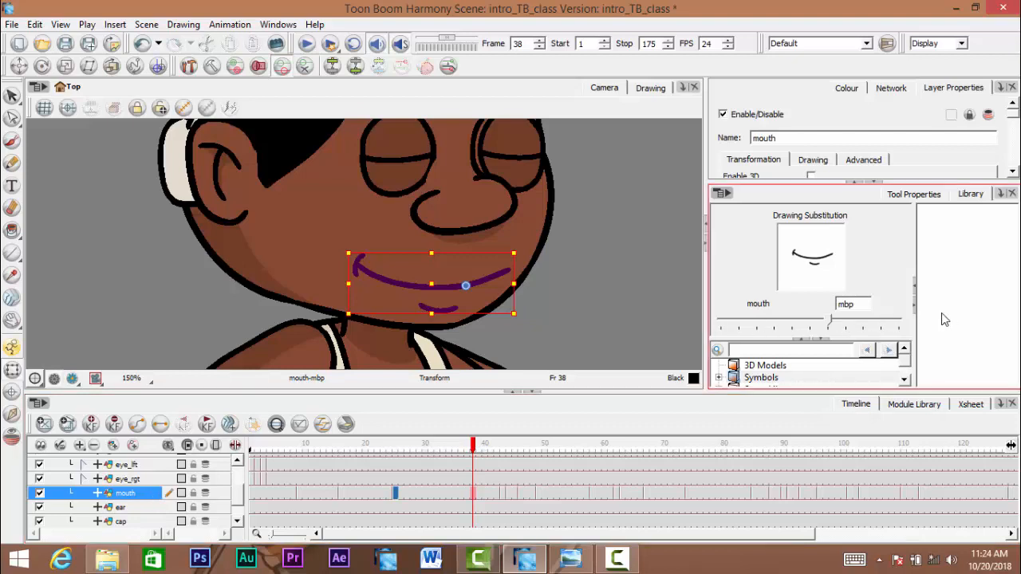
mouse_move(830, 323)
left_mouse_down()
mouse_move(893, 328)
mouse_move(734, 331)
mouse_move(876, 341)
mouse_move(737, 342)
mouse_move(829, 341)
left_mouse_up()
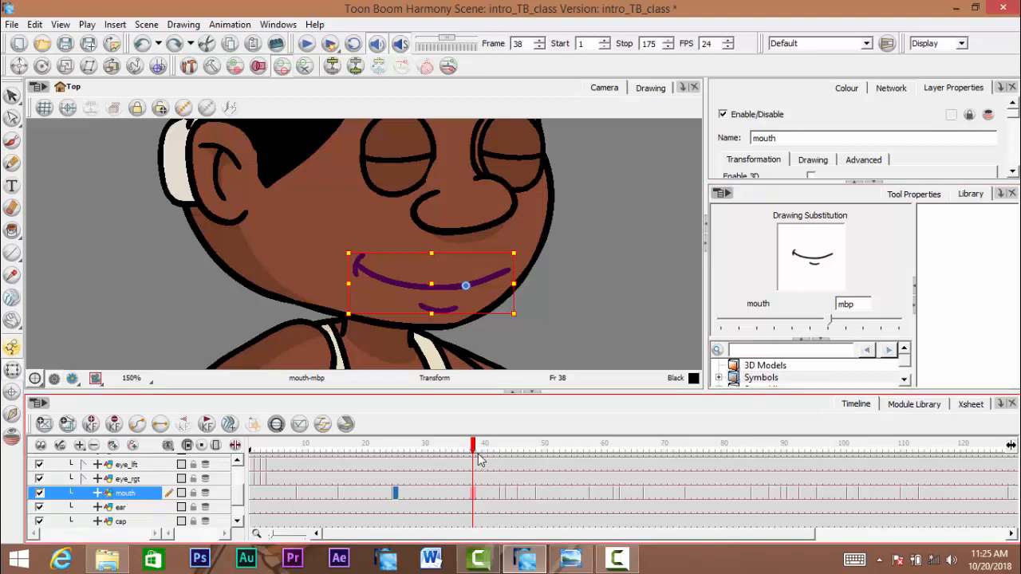
mouse_move(504, 455)
left_mouse_down()
mouse_move(562, 462)
mouse_move(510, 464)
mouse_move(750, 476)
mouse_move(755, 456)
left_mouse_up()
left_click_drag(515, 493, 777, 492)
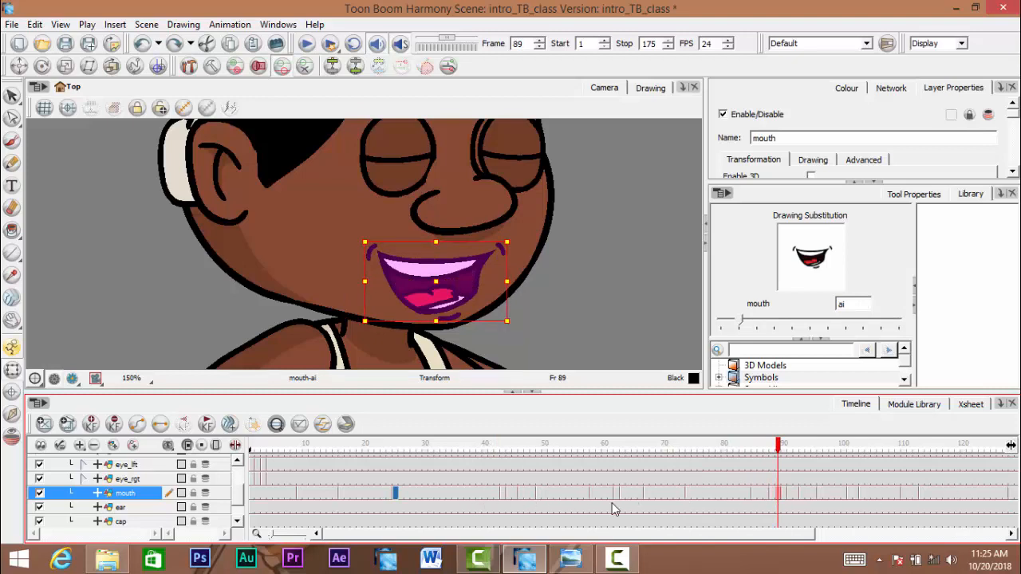
mouse_move(778, 446)
left_mouse_down()
mouse_move(893, 462)
mouse_move(287, 491)
mouse_move(471, 499)
left_mouse_up()
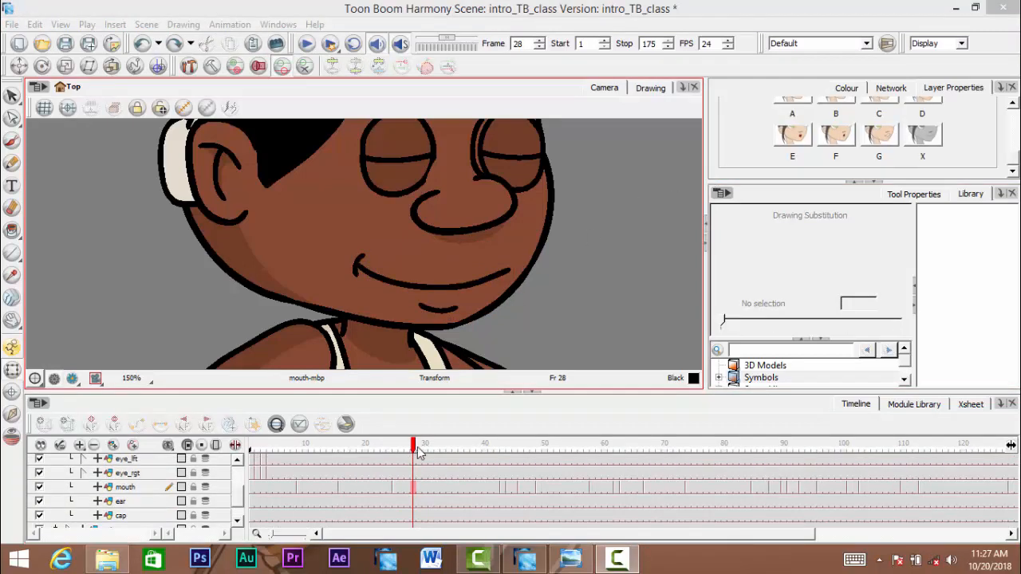
- Check the mouth exposures from the scene's start, and substitute the mbp mouth drawing for the blank one at frame 74
left_click(254, 486)
left_click_drag(273, 481, 332, 489)
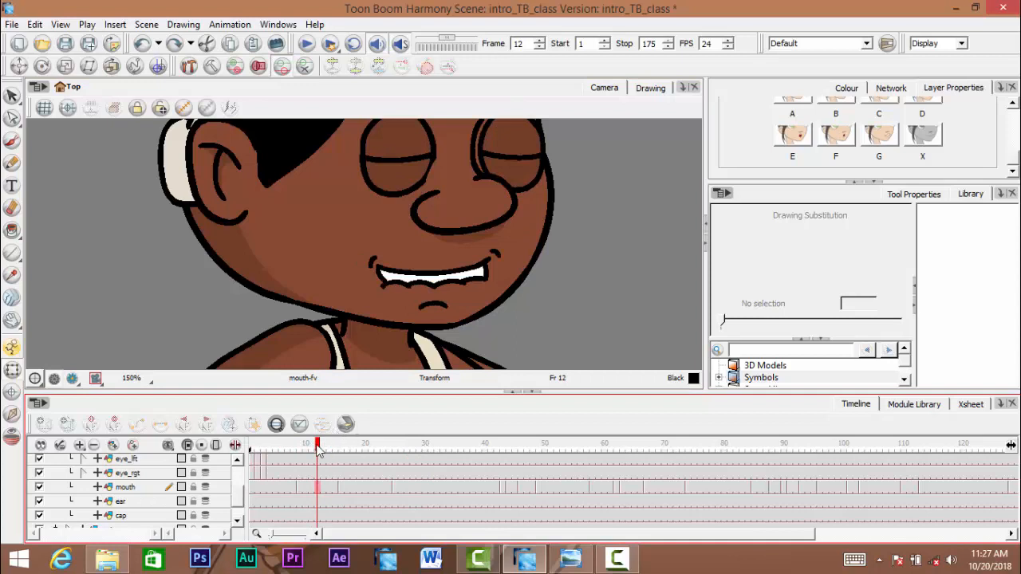
left_click_drag(317, 446, 388, 454)
mouse_move(439, 460)
left_mouse_down()
mouse_move(627, 485)
mouse_move(478, 487)
mouse_move(763, 494)
mouse_move(668, 490)
mouse_move(690, 487)
left_mouse_up()
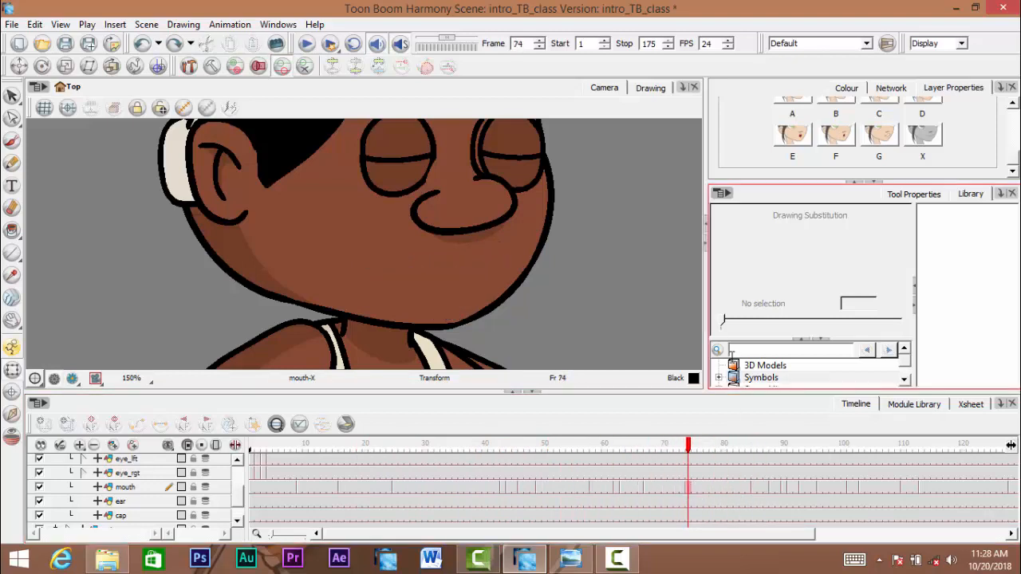
left_click(691, 488)
left_click_drag(902, 327, 831, 327)
- Save the scene, and substitute the mbp mouth drawing for the blank mouth exposure at frame 113
left_click_drag(777, 475, 545, 488)
mouse_move(450, 459)
left_mouse_down()
mouse_move(701, 488)
mouse_move(683, 487)
mouse_move(695, 498)
left_mouse_up()
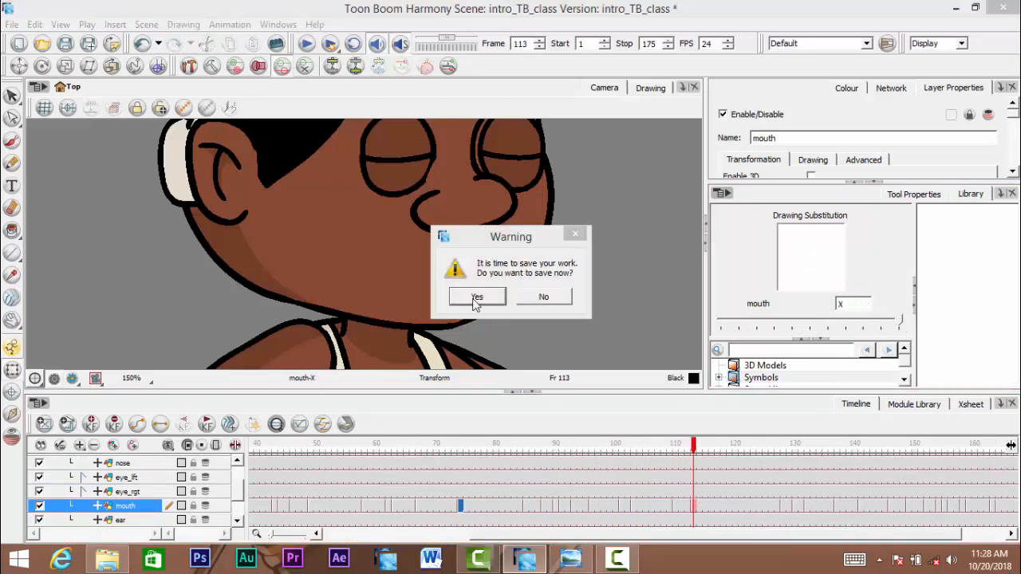
key("Escape")
left_click_drag(900, 324, 830, 324)
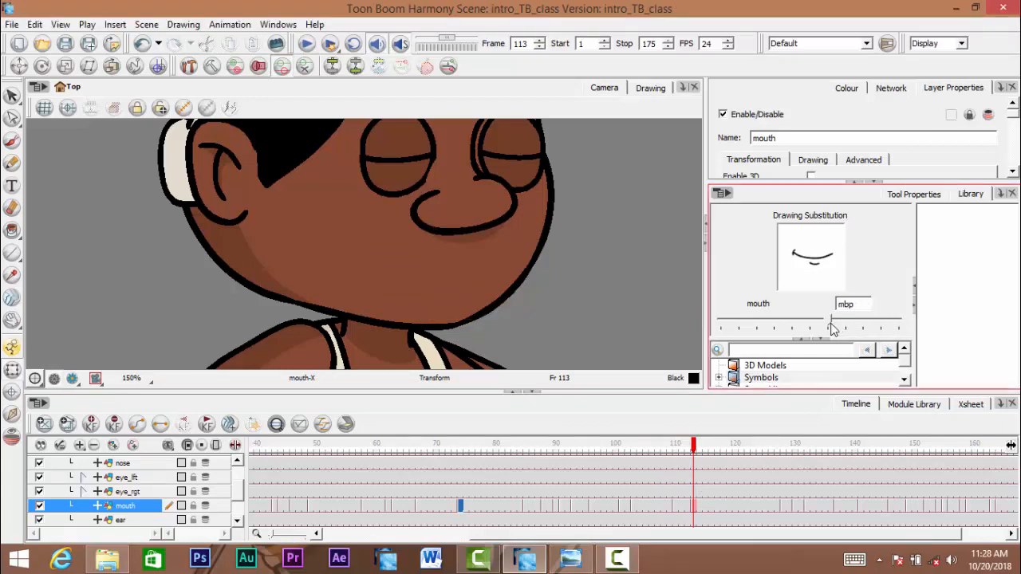
- Substitute the mbp mouth drawing for the blank mouth exposure at frame 149
mouse_move(724, 521)
left_mouse_down()
mouse_move(613, 506)
mouse_move(600, 456)
mouse_move(912, 484)
mouse_move(748, 476)
mouse_move(843, 485)
left_mouse_up()
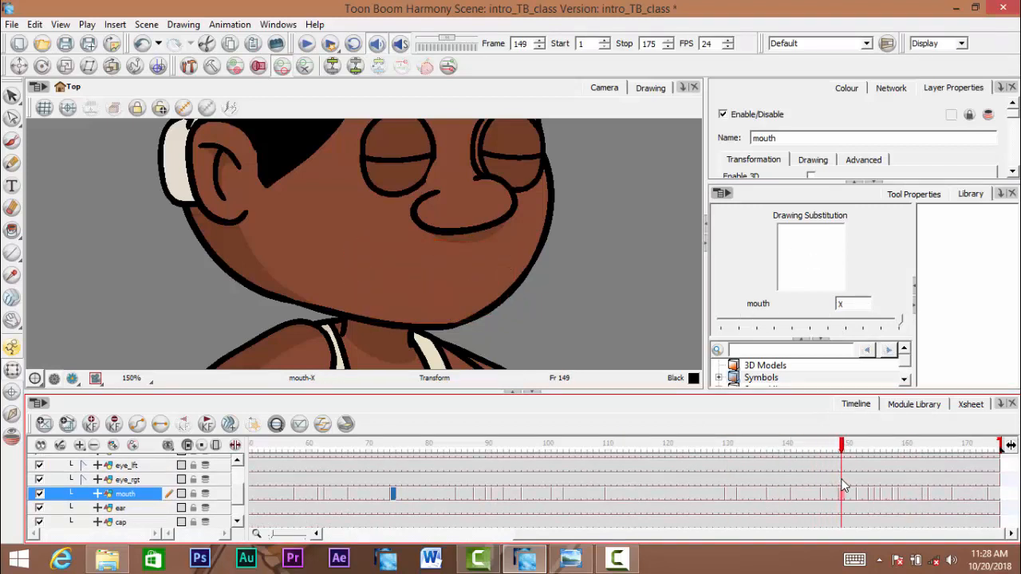
left_click(871, 368)
mouse_move(881, 325)
left_mouse_down()
mouse_move(795, 335)
mouse_move(834, 328)
left_mouse_up()
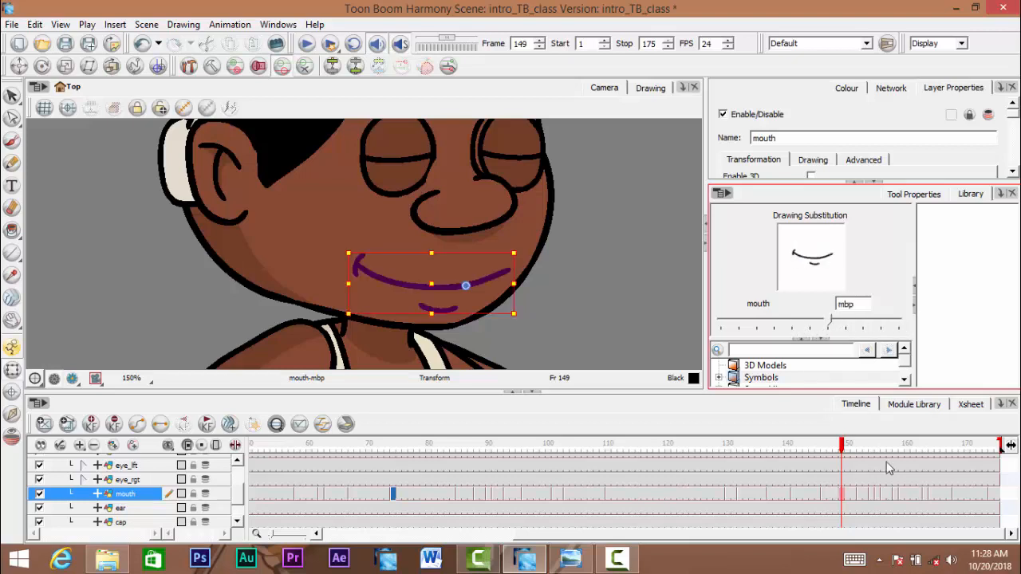
- Return to frame 1, deselect the mouth, and play the scene with the whole head in view to check the lip-sync
mouse_move(863, 455)
left_mouse_down()
mouse_move(1006, 478)
mouse_move(327, 470)
mouse_move(162, 418)
mouse_move(182, 391)
left_mouse_up()
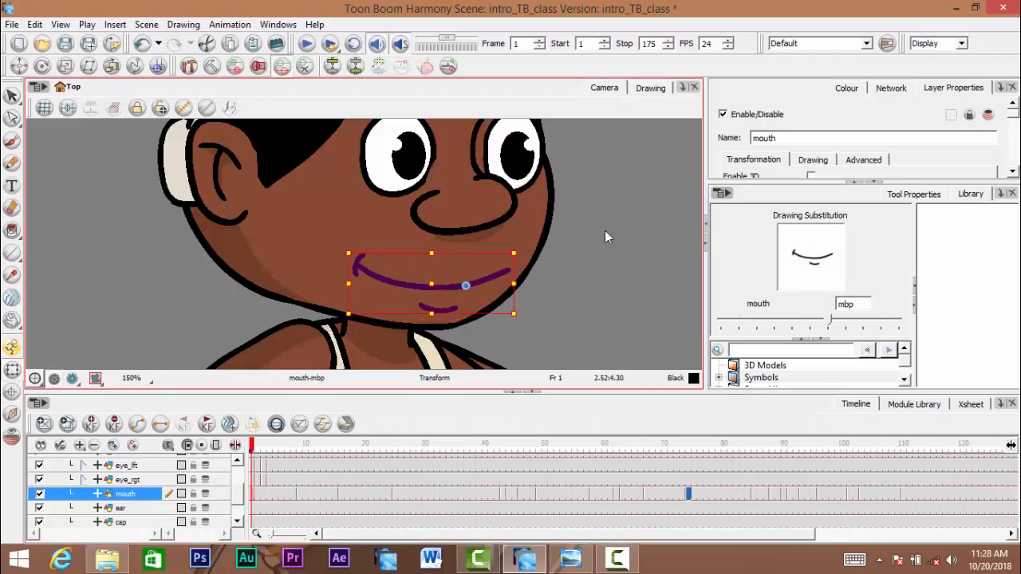
left_click(605, 230)
scroll(603, 234, "down", 2)
key("space")
left_click_drag(528, 236, 435, 245)
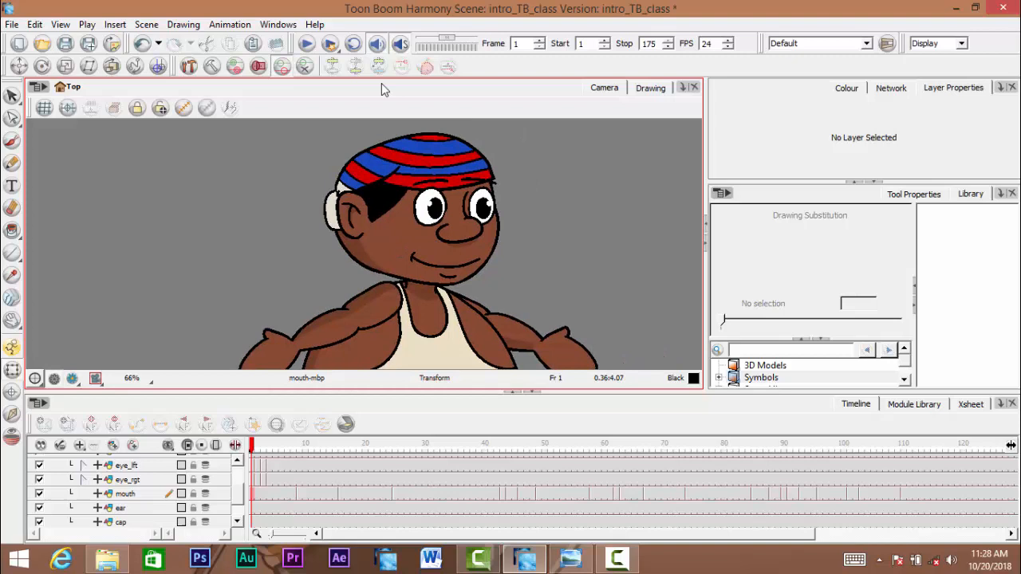
left_click(307, 44)
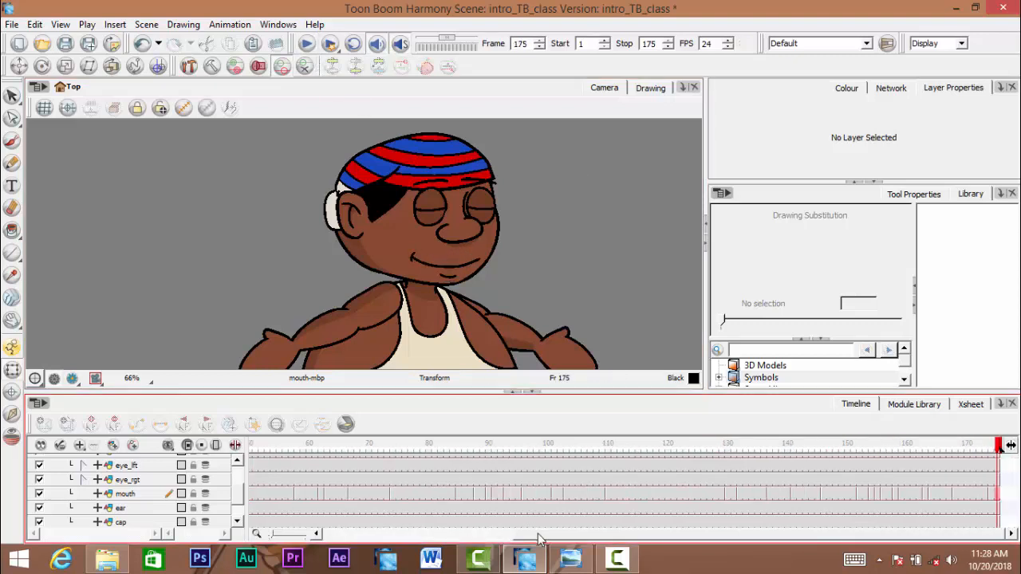
- Check the mouth exposures up to frame 57, and substitute the wq mouth drawing at frame 52
left_click_drag(541, 533, 387, 532)
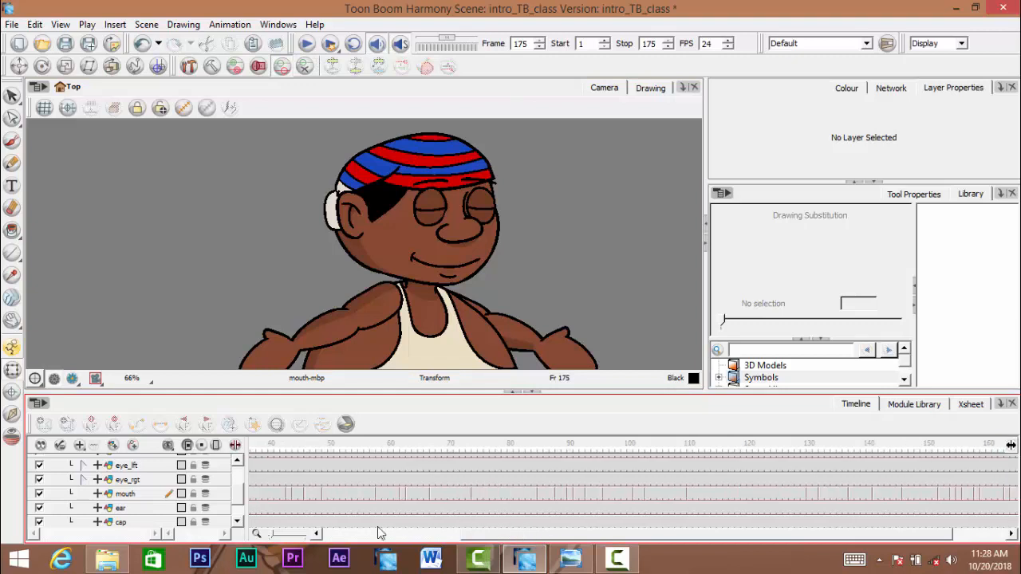
left_click(258, 494)
scroll(479, 275, "up", 2)
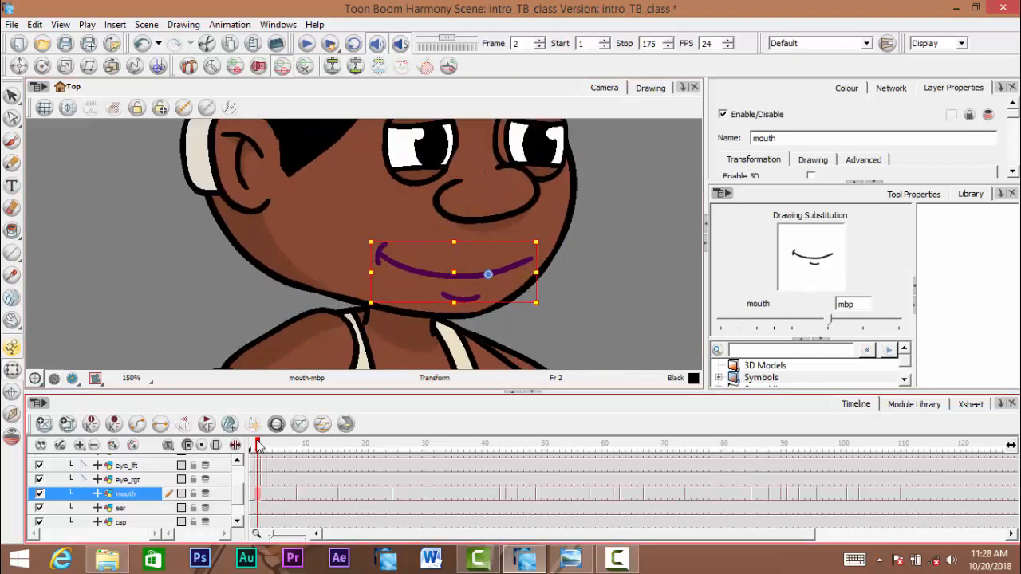
mouse_move(258, 446)
left_mouse_down()
mouse_move(426, 453)
mouse_move(328, 456)
mouse_move(494, 468)
mouse_move(353, 462)
mouse_move(449, 471)
mouse_move(597, 477)
mouse_move(616, 468)
mouse_move(528, 460)
mouse_move(590, 473)
left_mouse_up()
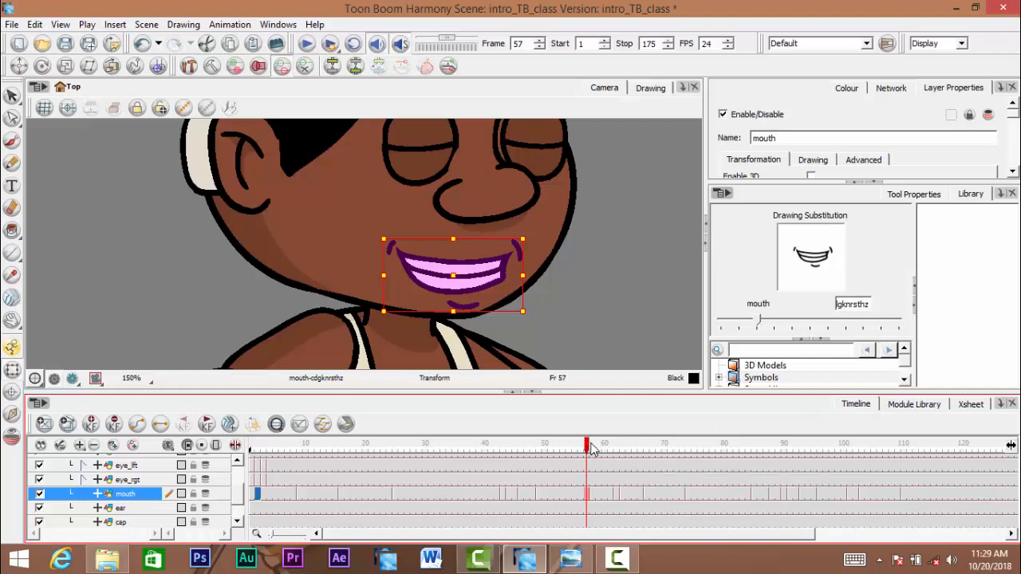
mouse_move(590, 448)
left_mouse_down()
mouse_move(523, 463)
mouse_move(642, 477)
mouse_move(558, 474)
mouse_move(582, 480)
left_mouse_up()
mouse_move(470, 467)
left_mouse_down()
mouse_move(564, 473)
mouse_move(515, 476)
mouse_move(556, 490)
left_mouse_up()
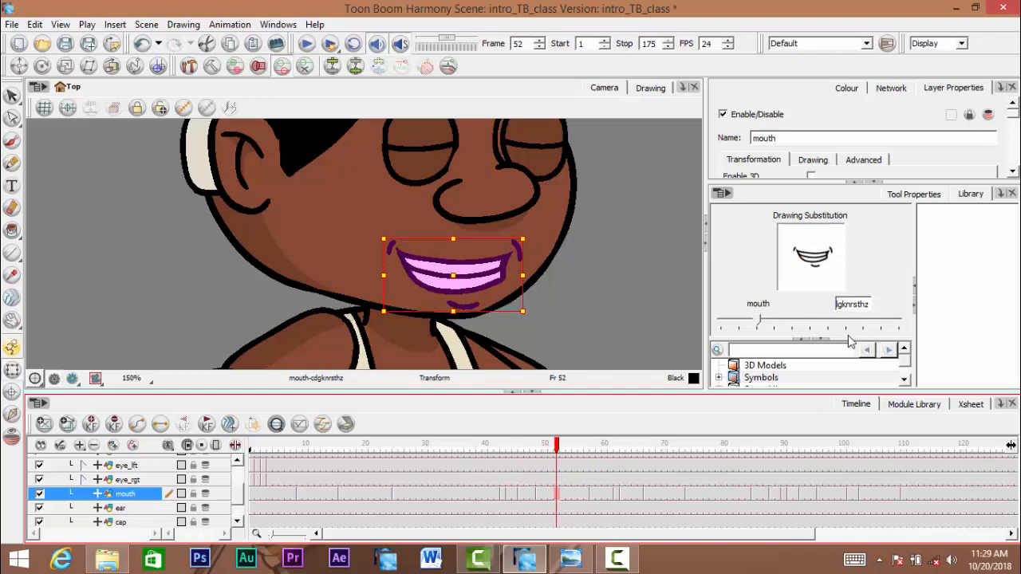
left_click_drag(760, 325, 883, 333)
- Substitute the mbp mouth drawing at frame 55, and scrub through the surrounding frames to check it
mouse_move(558, 445)
left_mouse_down()
mouse_move(560, 456)
mouse_move(476, 467)
mouse_move(599, 468)
mouse_move(549, 473)
mouse_move(579, 480)
left_mouse_up()
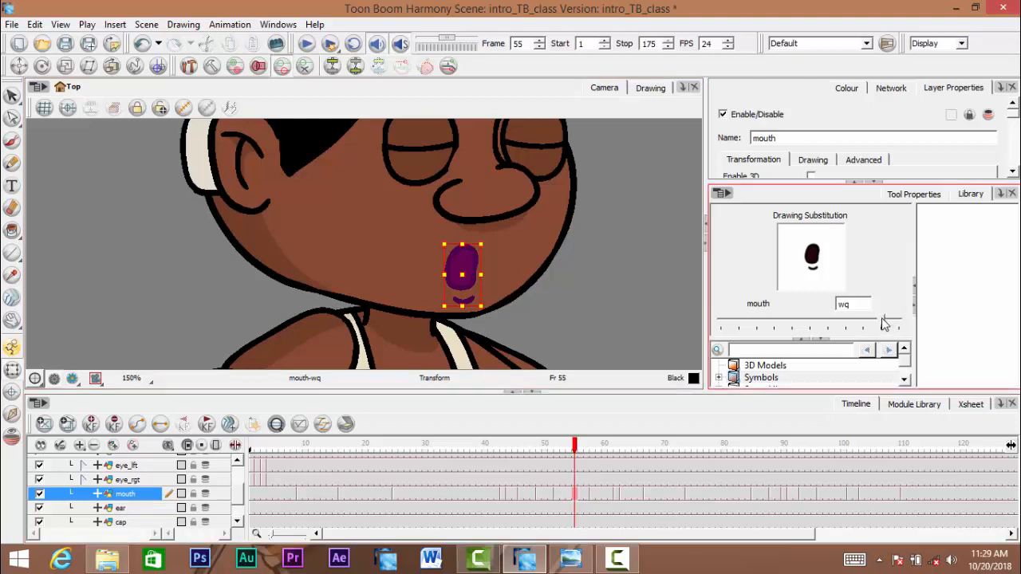
left_click_drag(883, 323, 829, 327)
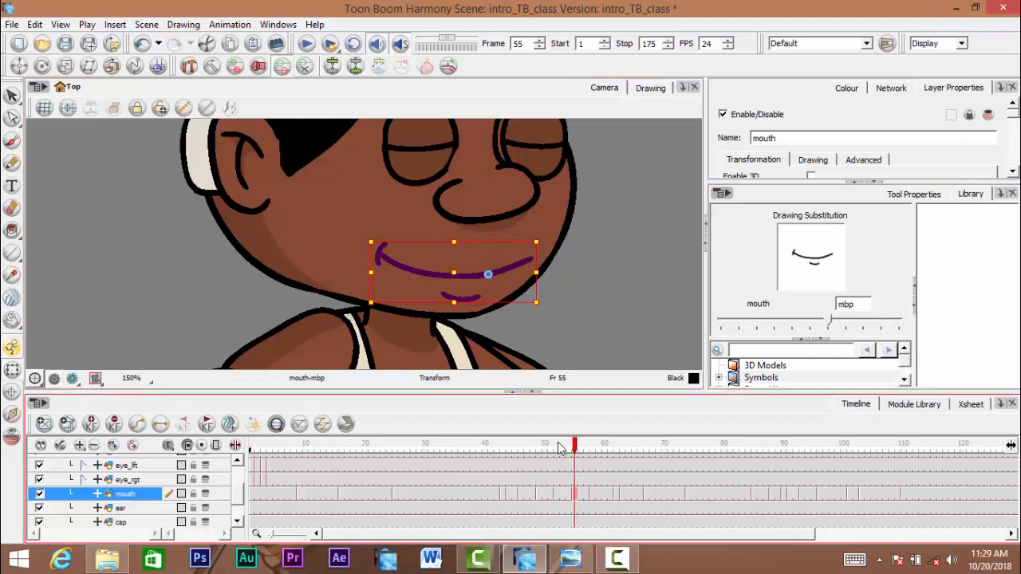
mouse_move(571, 454)
left_mouse_down()
mouse_move(518, 459)
mouse_move(639, 467)
left_mouse_up()
left_click_drag(483, 472, 484, 470)
- Deselect the mouth, frame the character's upper body, and play the scene from frame 1 to review the corrected lip-sync
scroll(514, 276, "down", 2)
left_click(552, 284)
key("space")
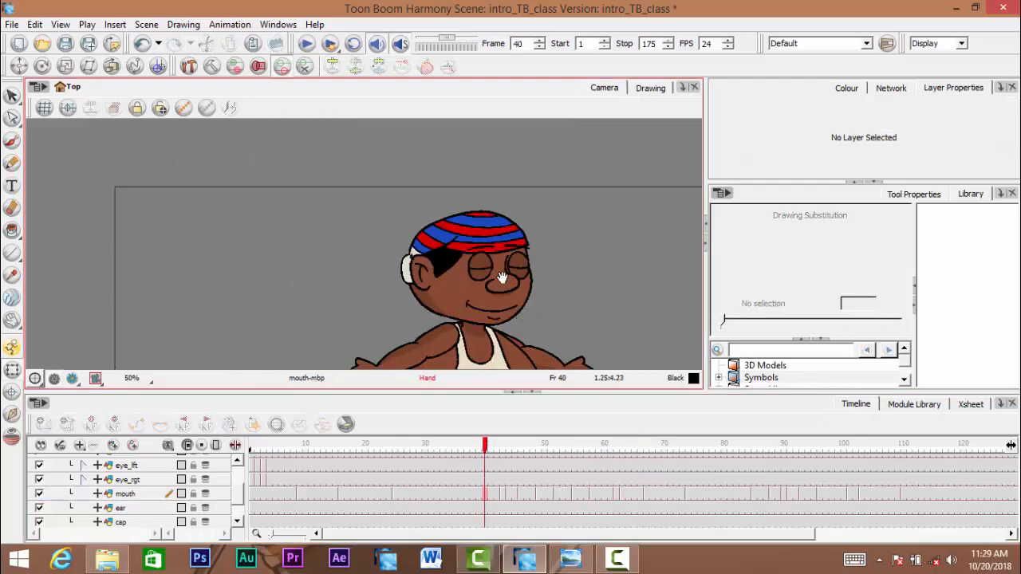
left_click_drag(500, 279, 476, 272)
scroll(478, 271, "up", 3)
scroll(488, 265, "down", 3)
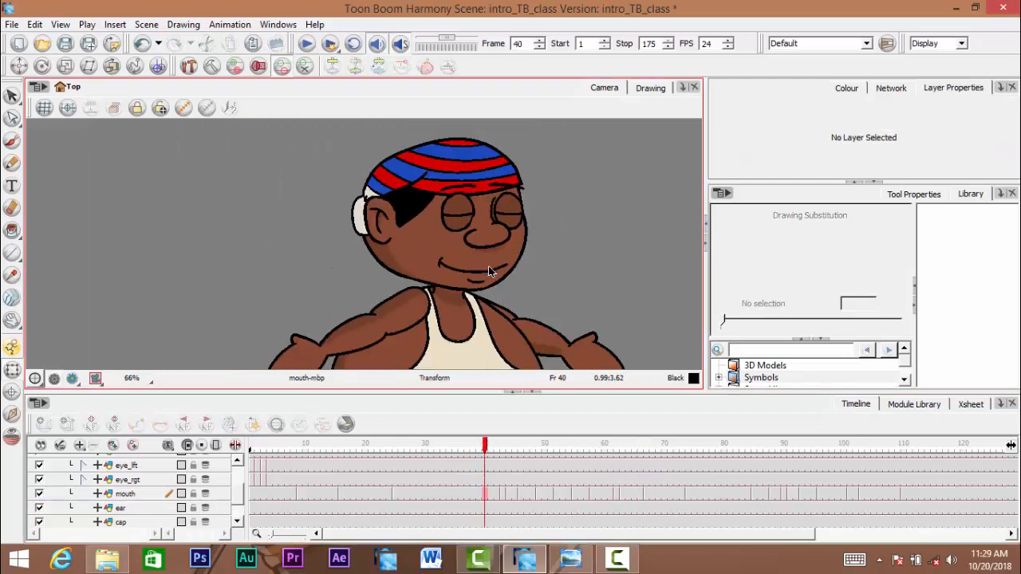
left_click(257, 449)
left_click(569, 248)
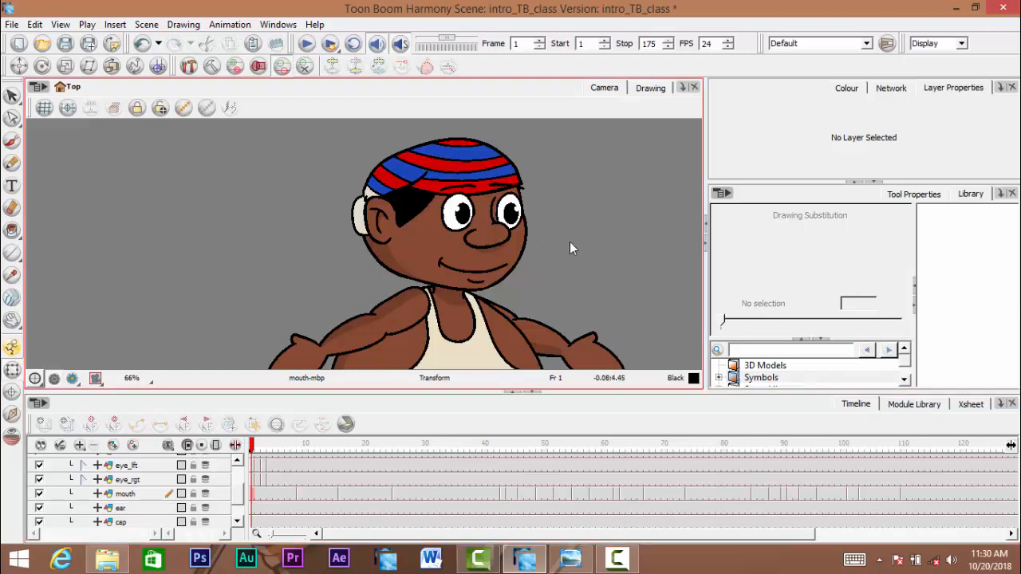
left_click_drag(528, 238, 522, 221)
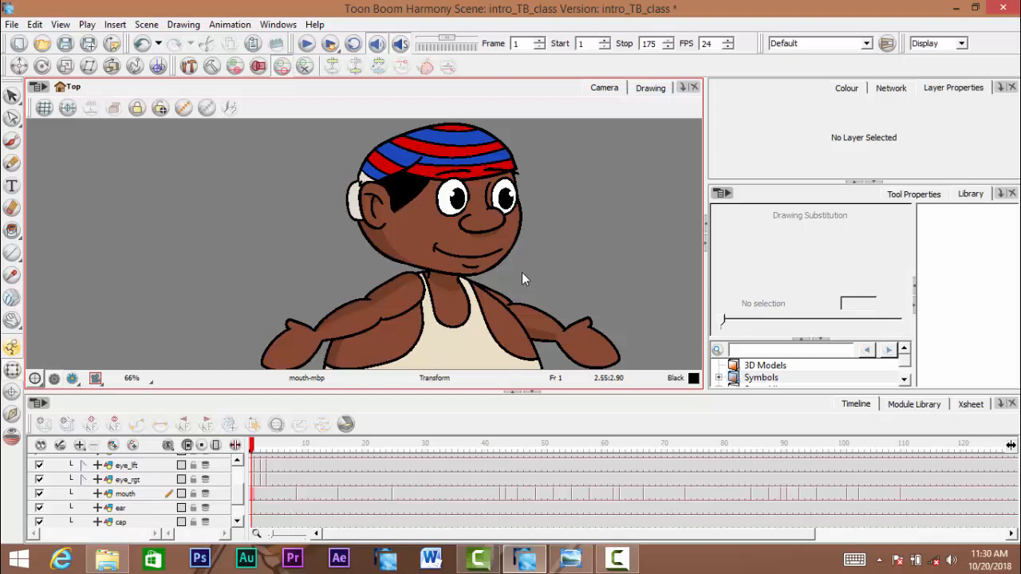
scroll(515, 255, "down", 1)
mouse_move(515, 254)
left_mouse_down()
mouse_move(426, 248)
mouse_move(470, 229)
left_mouse_up()
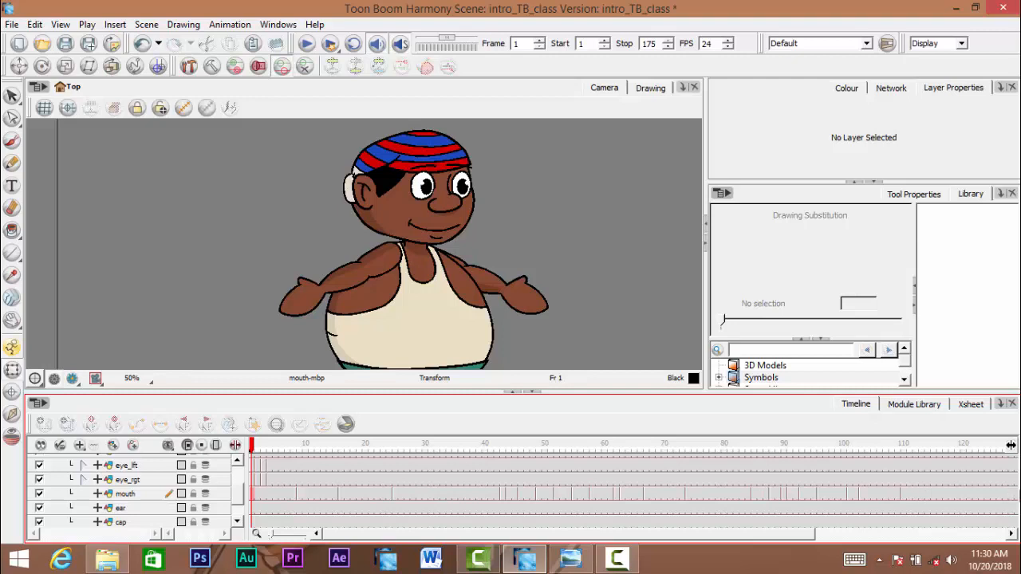
left_click_drag(792, 535, 637, 536)
left_click(305, 45)
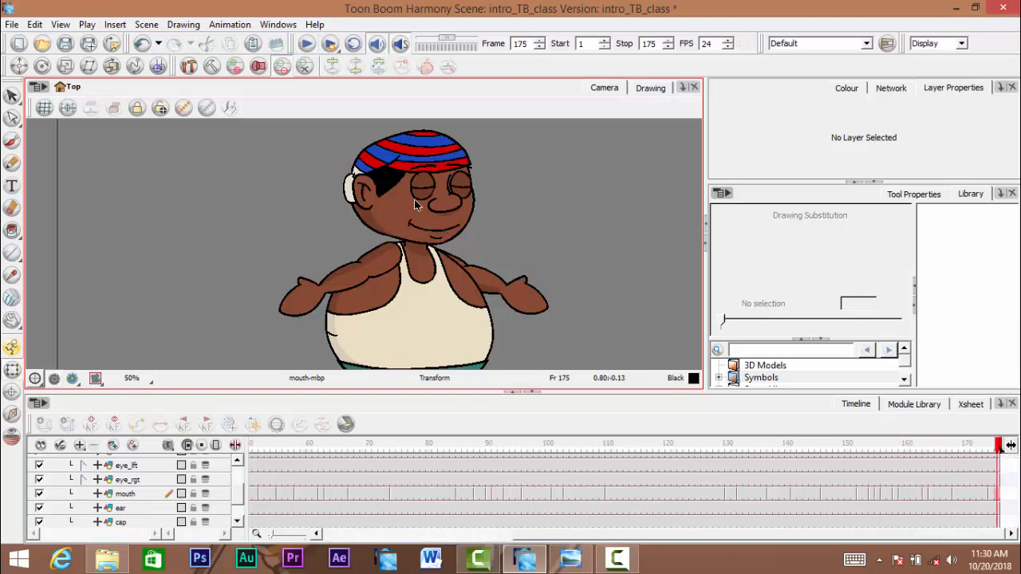
- Substitute open-eye drawing 1 on both the eye_lft and eye_rgt layers at frame 5
scroll(241, 483, "up", 3)
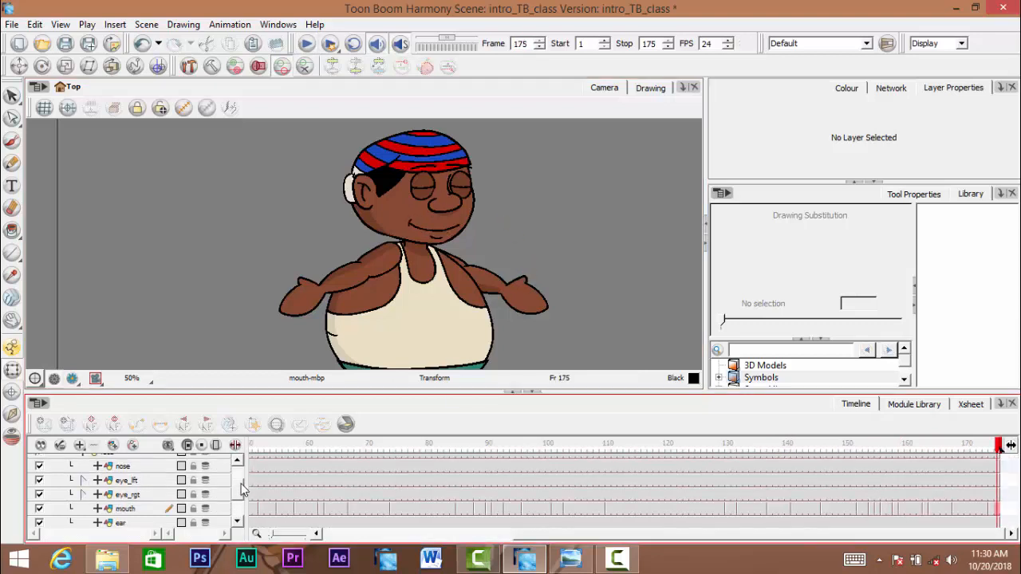
left_click(361, 540)
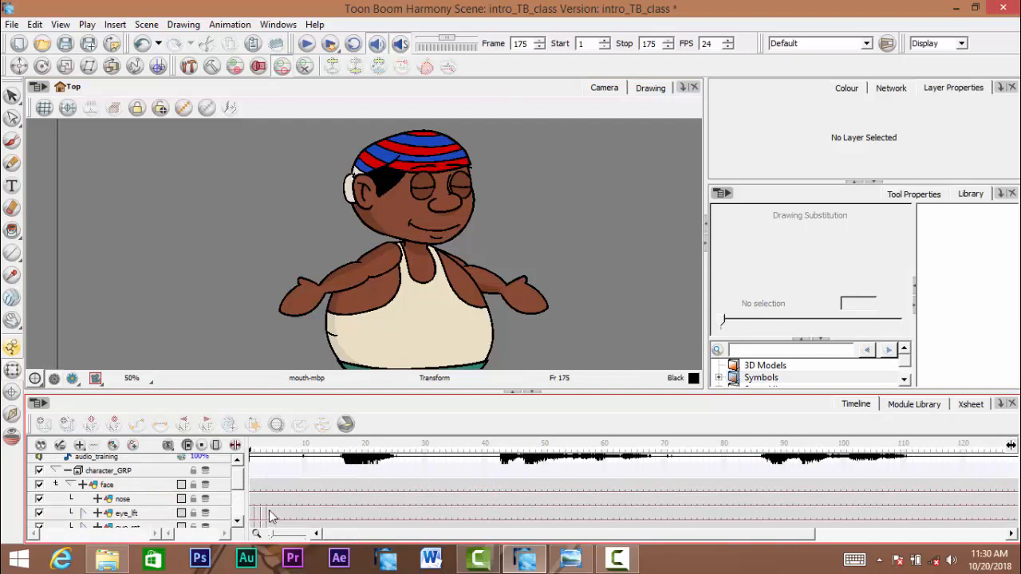
scroll(311, 483, "down", 3)
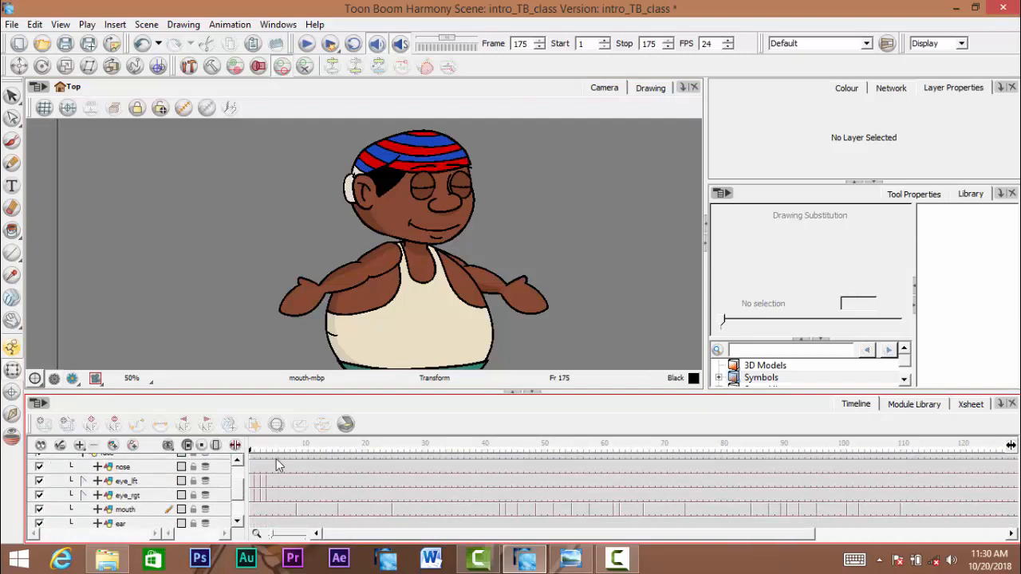
left_click(270, 453)
left_click_drag(244, 453, 275, 457)
left_click(276, 481)
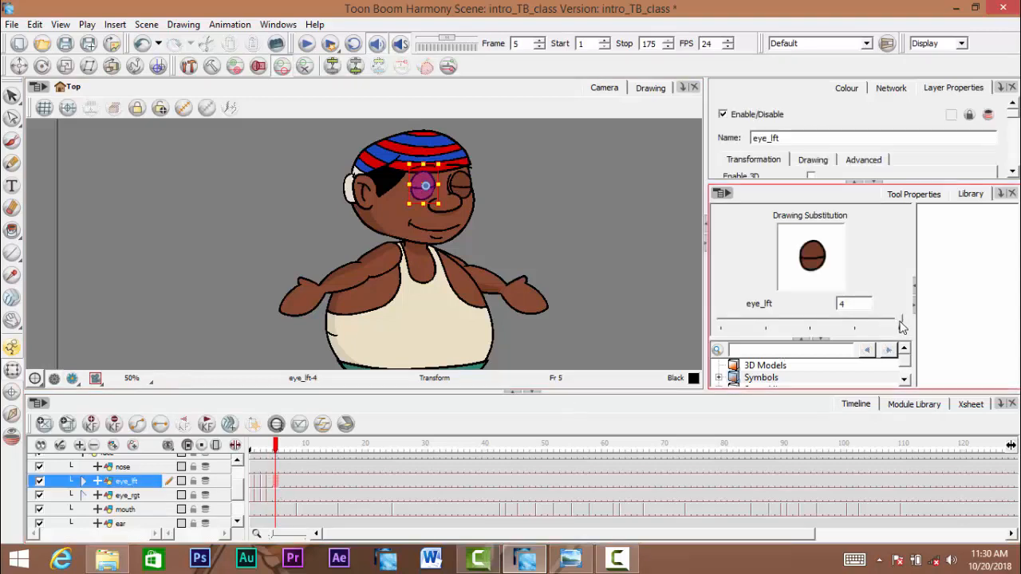
left_click_drag(901, 327, 769, 326)
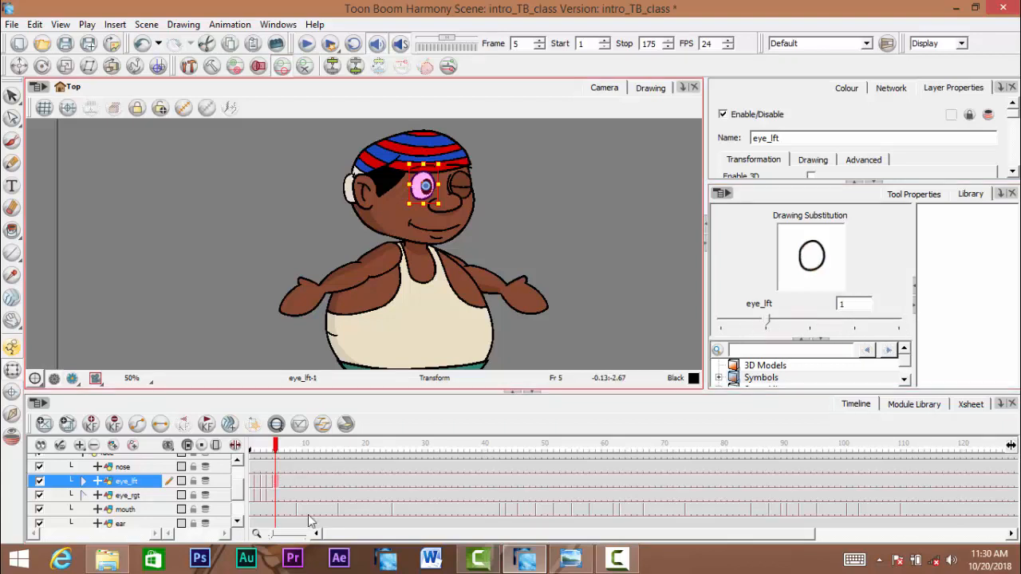
left_click(276, 494)
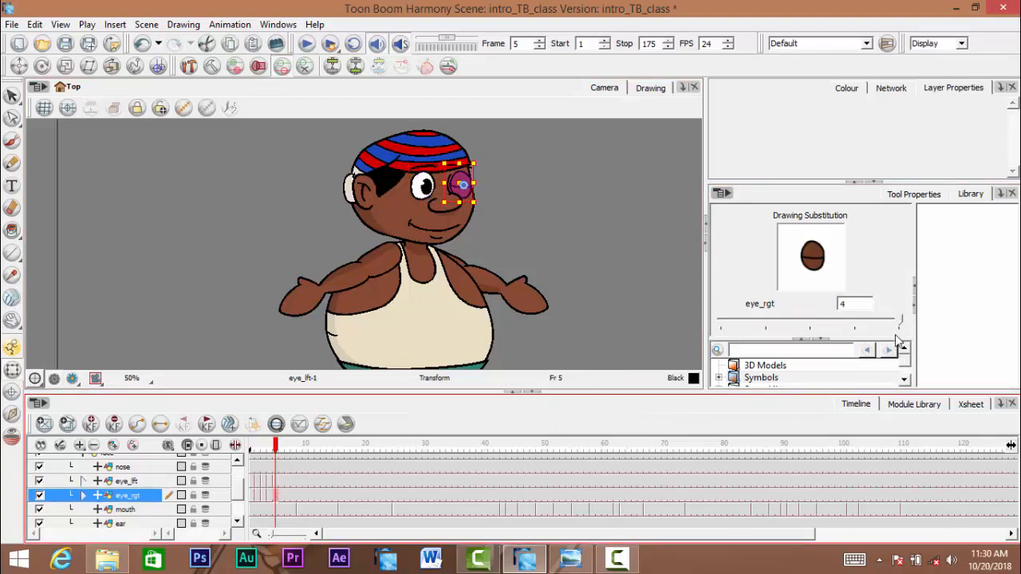
left_click_drag(873, 325, 765, 326)
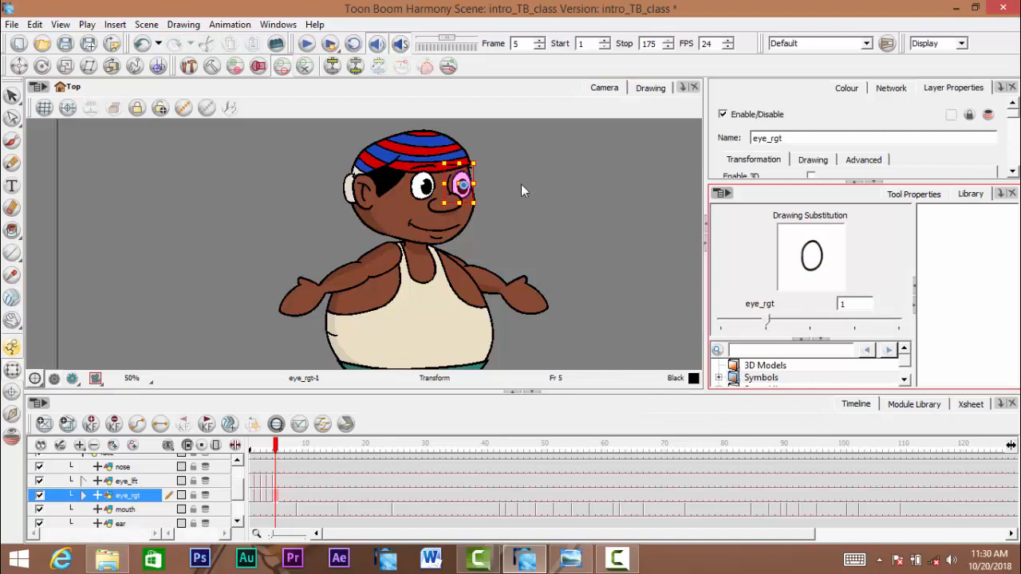
left_click(515, 206)
- Add a left-eye blink: substitute the half-closed eye at frame 41, drawing 3 at 42, drawing 4 at 43 and drawing 1 at 44
left_click(252, 448)
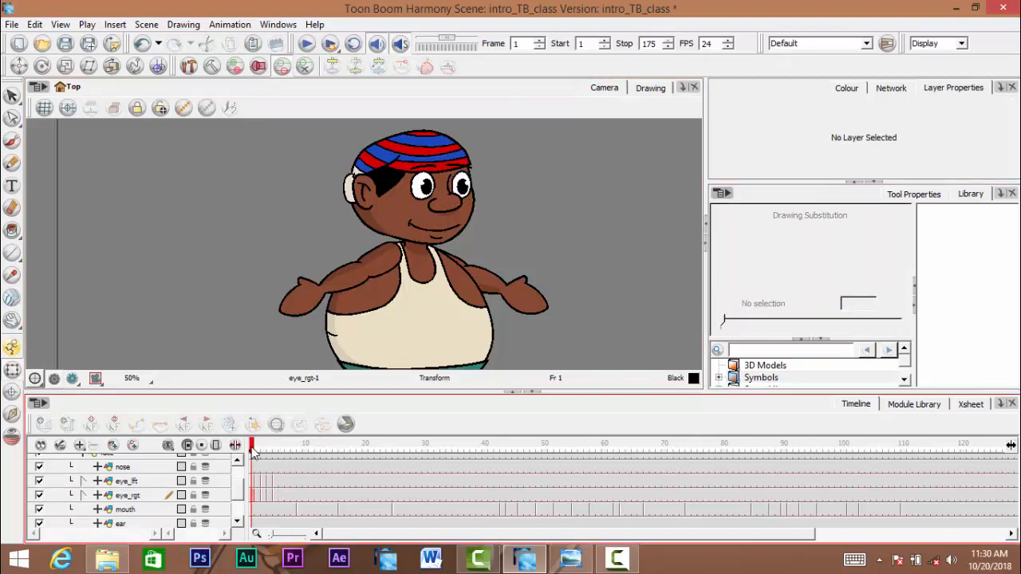
left_click_drag(268, 453, 431, 448)
left_click_drag(474, 478, 590, 477)
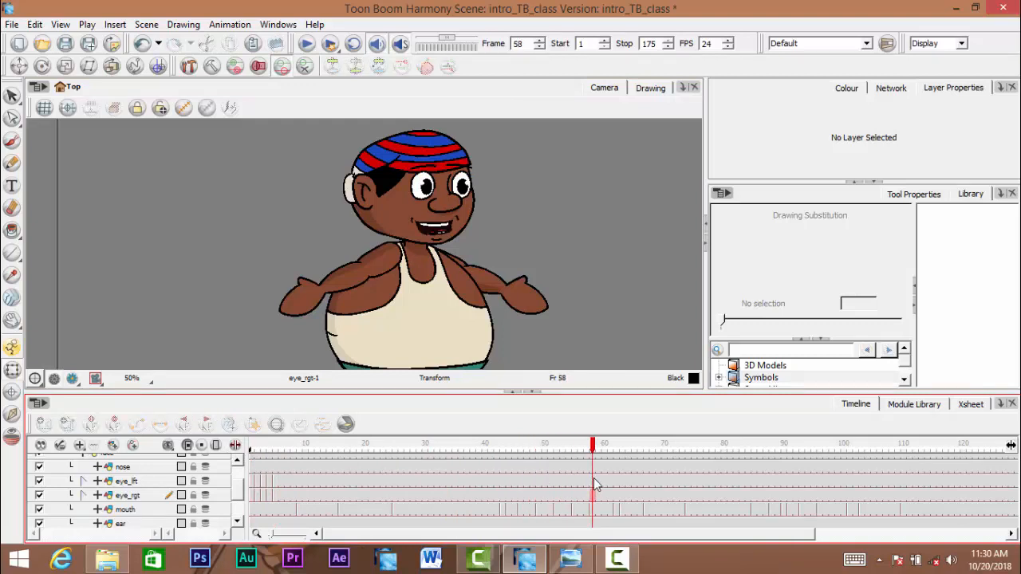
left_click(591, 481)
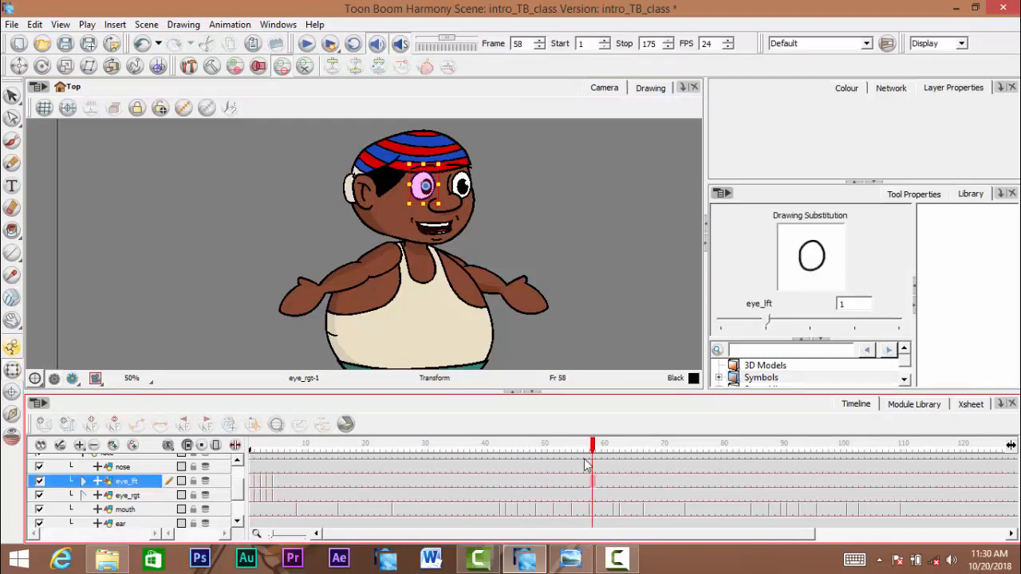
left_click(491, 483)
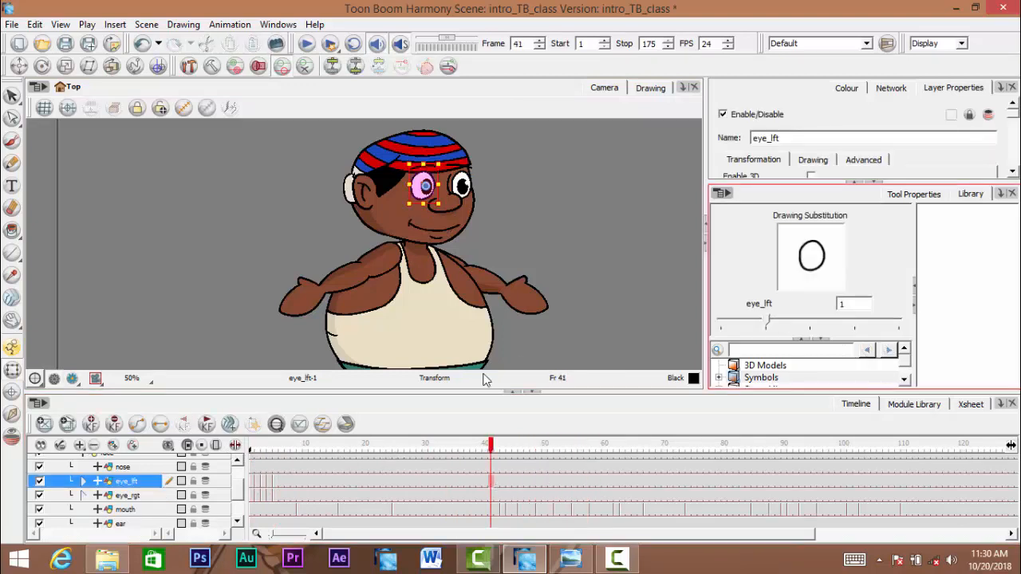
left_click_drag(767, 322, 841, 335)
left_click(502, 482)
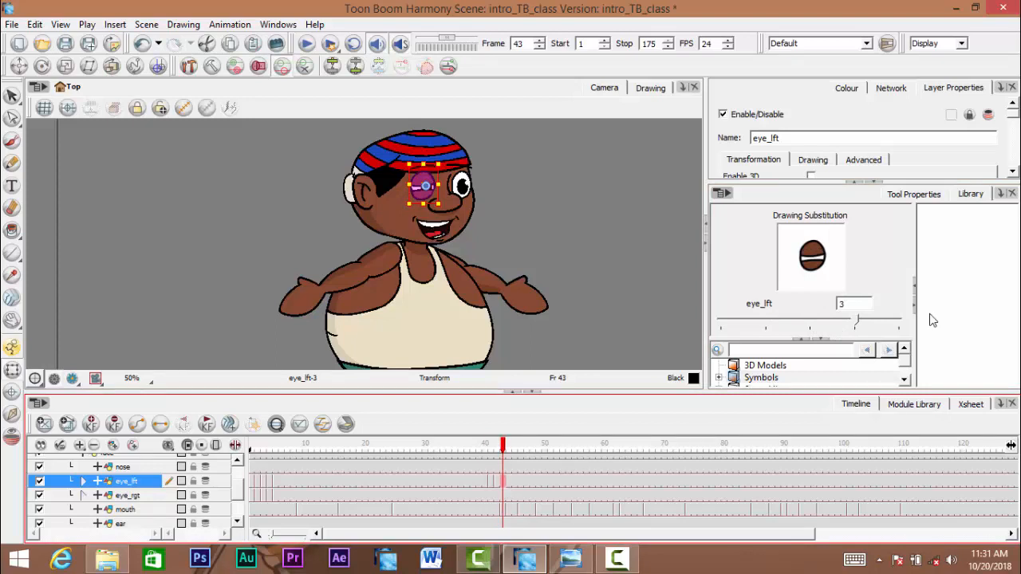
left_click(888, 325)
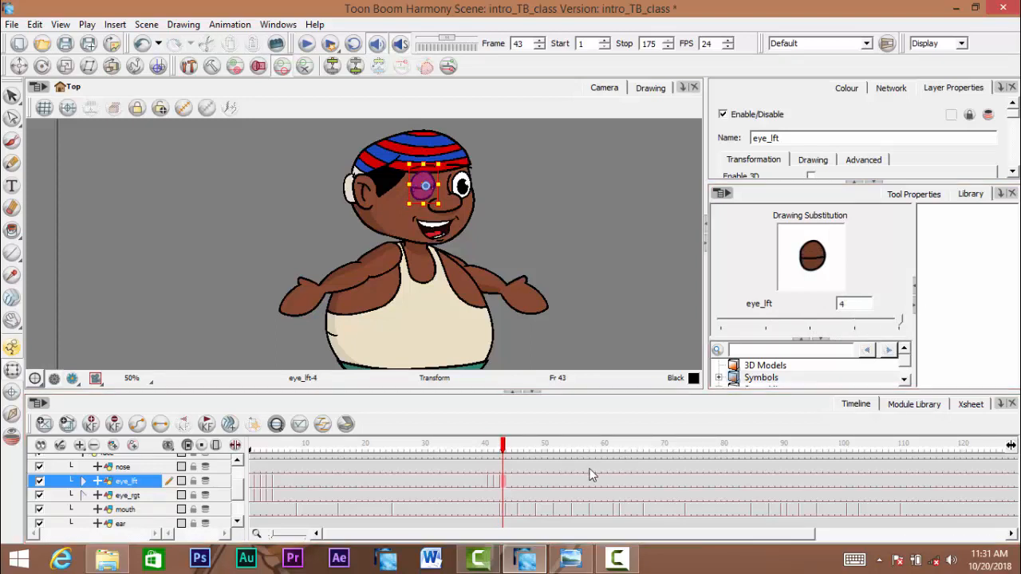
left_click(511, 479)
left_click_drag(902, 321, 768, 325)
- Match the blink on eye_rgt from frame 41, with drawing 3 at frame 42, drawing 4 at 43 and drawing 1 at 44
left_click(489, 494)
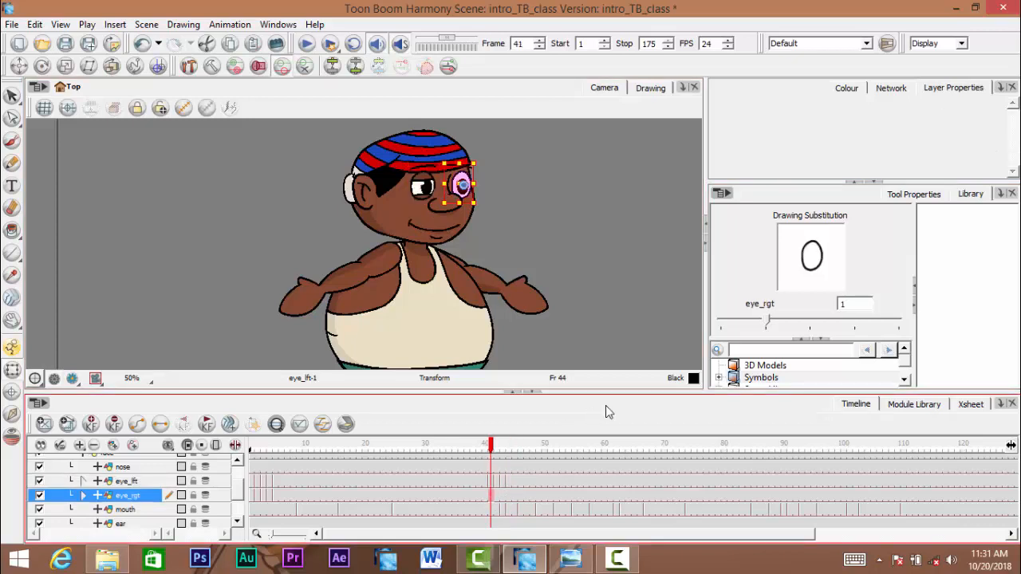
left_click_drag(770, 321, 899, 322)
left_click(496, 499)
left_click(503, 496)
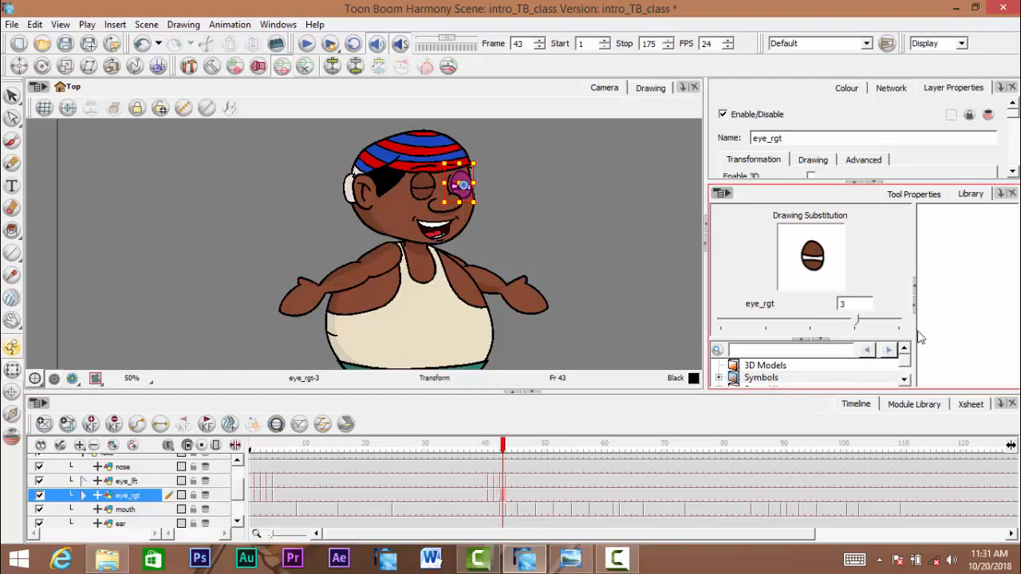
left_click(509, 497)
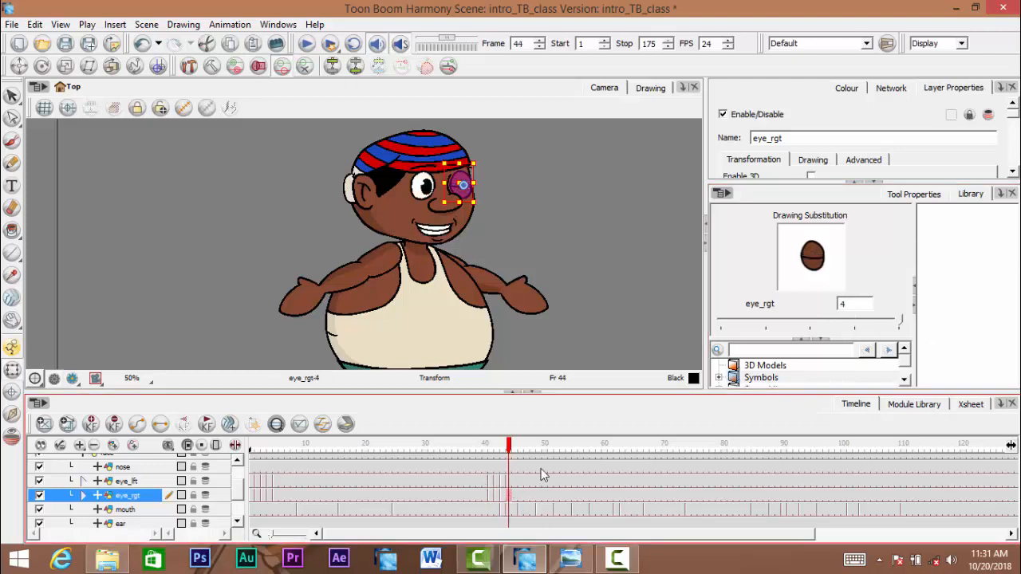
left_click_drag(750, 330, 761, 333)
left_click(609, 207)
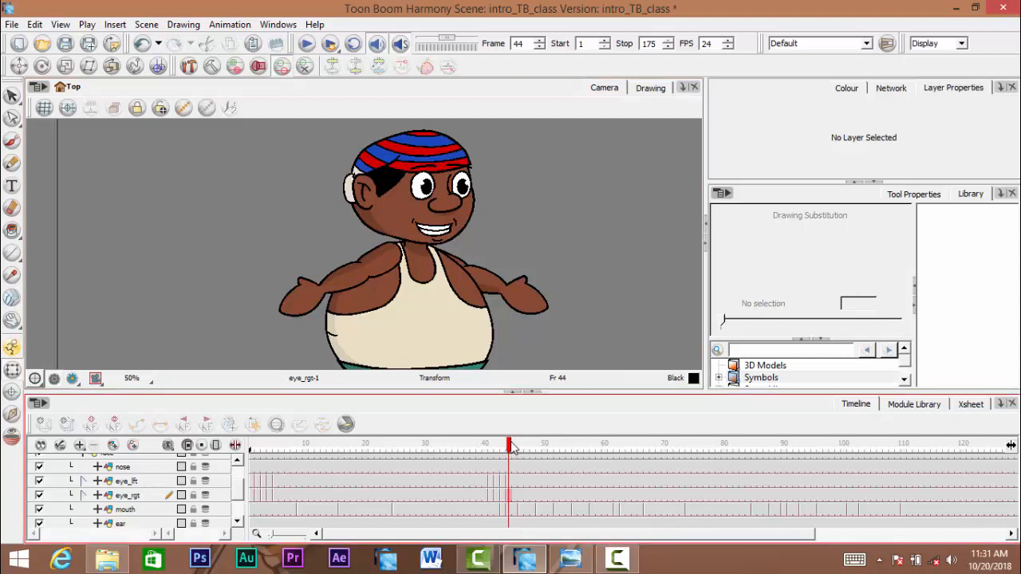
- Scrub back to frame 1 to review the blink, and move the playhead to frame 22
mouse_move(482, 456)
left_mouse_down()
mouse_move(508, 456)
mouse_move(468, 459)
mouse_move(510, 460)
mouse_move(239, 478)
left_mouse_up()
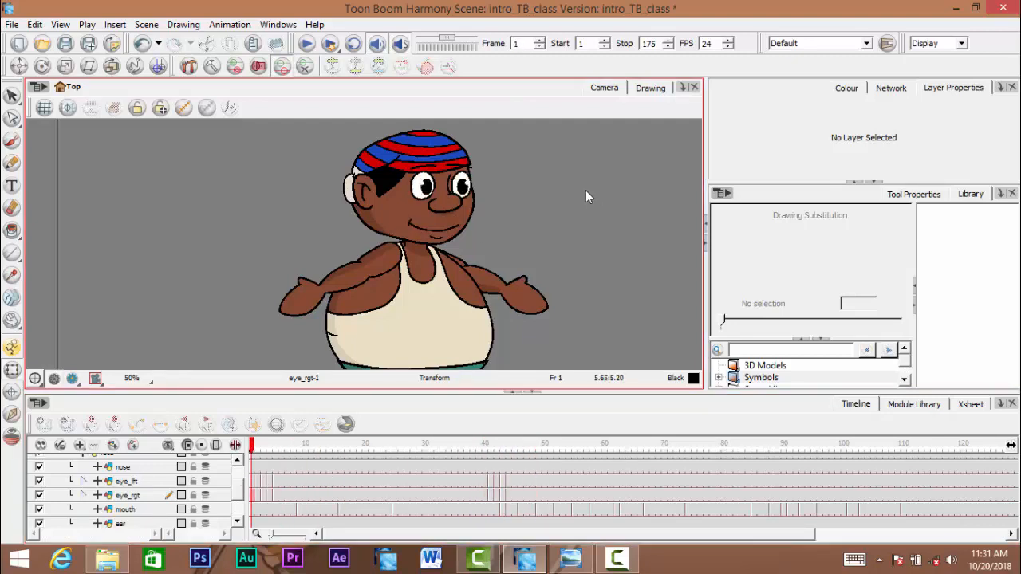
scroll(467, 179, "up", 1)
scroll(468, 179, "down", 1)
key("space")
left_click_drag(395, 272, 405, 255)
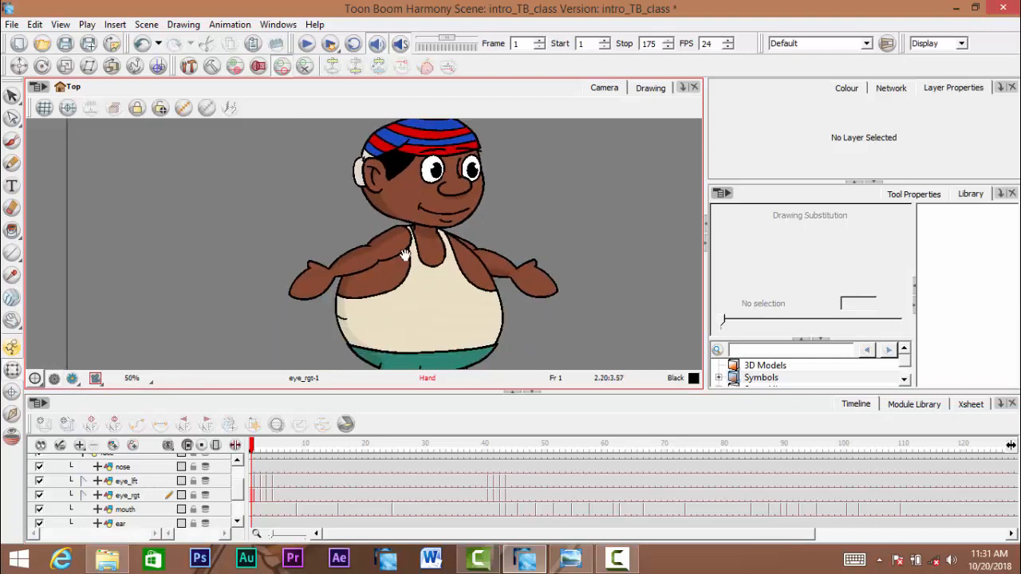
left_click_drag(413, 307, 389, 307)
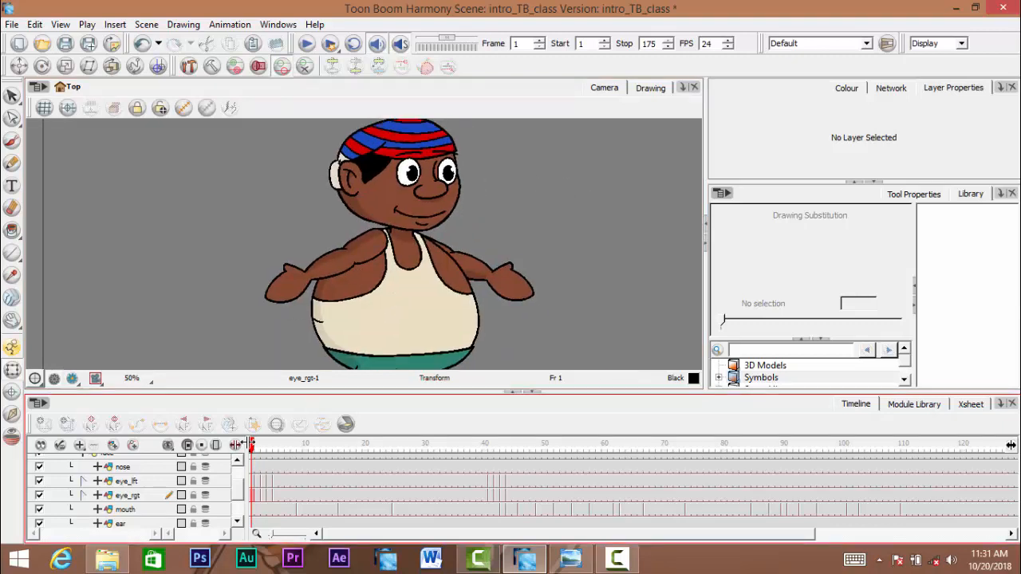
mouse_move(257, 450)
left_mouse_down()
mouse_move(341, 450)
mouse_move(285, 448)
mouse_move(369, 462)
mouse_move(376, 451)
left_mouse_up()
- Try rotating the whole head slightly counter-clockwise at frame 22, and undo the rotation
left_click(379, 205)
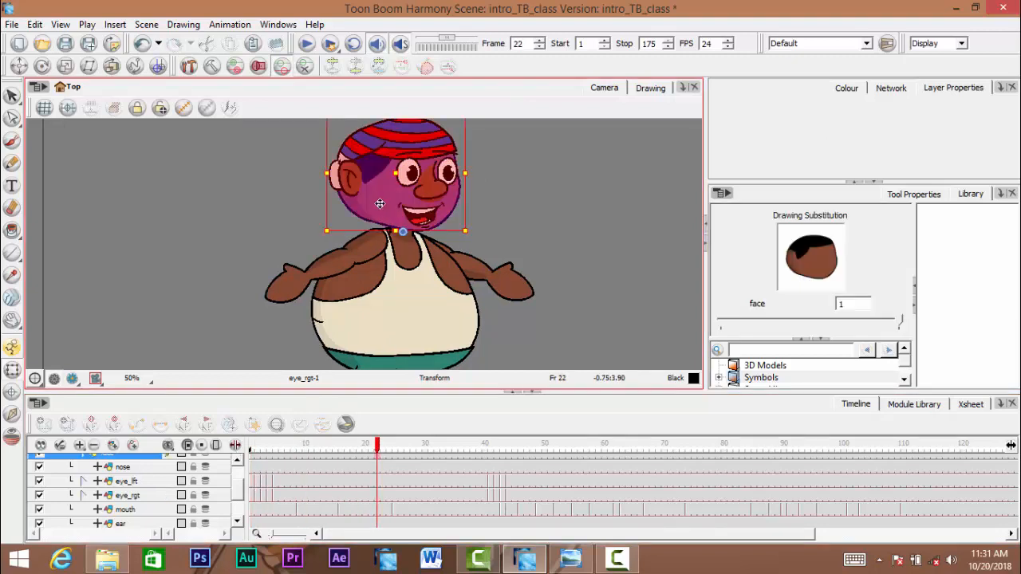
left_click_drag(440, 168, 437, 214)
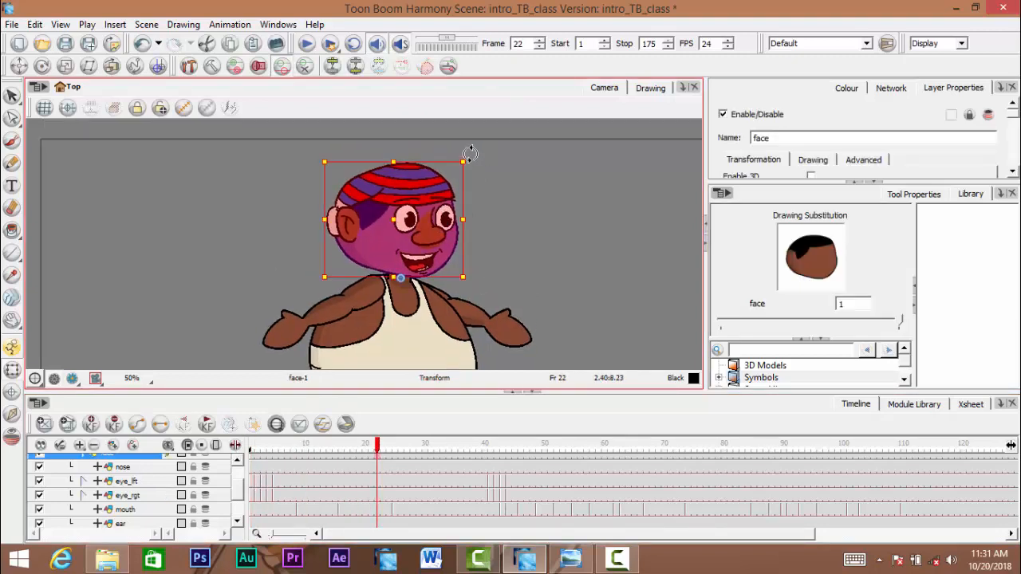
mouse_move(469, 152)
left_mouse_down()
mouse_move(460, 141)
mouse_move(475, 154)
left_mouse_up()
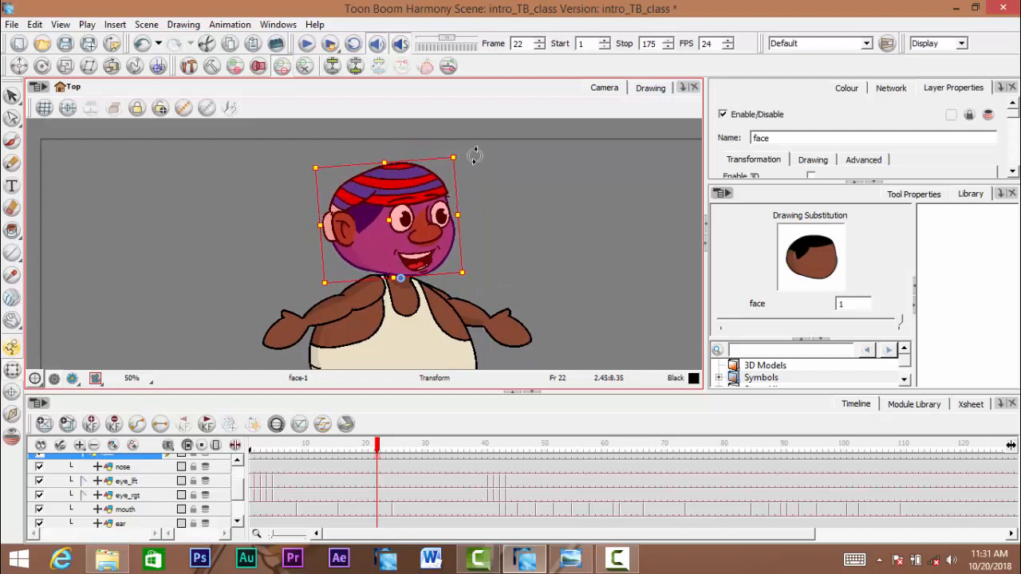
key("ctrl+z")
- Turn on animate mode, rotate the face layer slightly counter-clockwise at frame 22, and scrub the timeline to check the head tilt
left_click(11, 347)
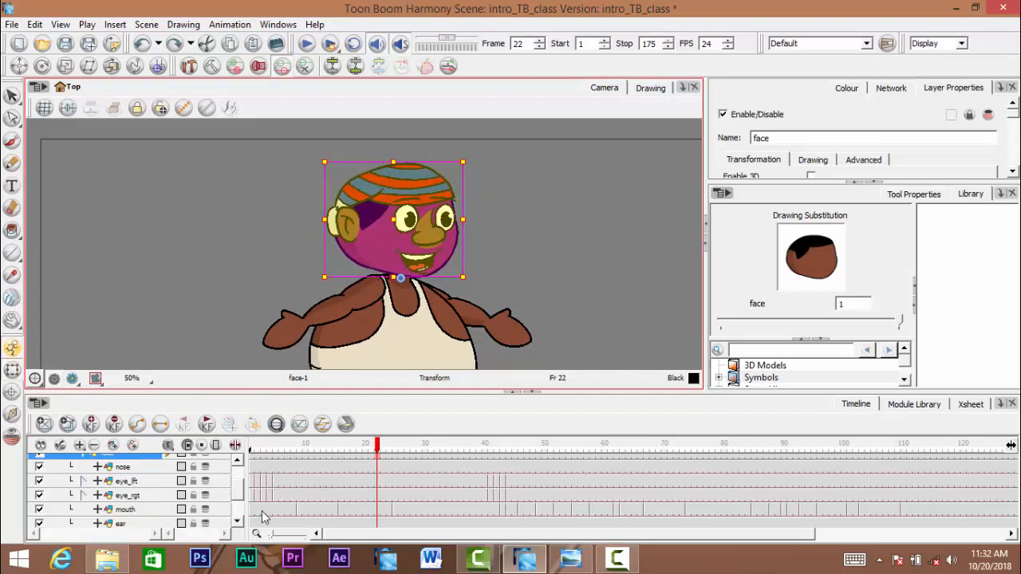
left_click_drag(240, 495, 239, 477)
left_click(68, 489)
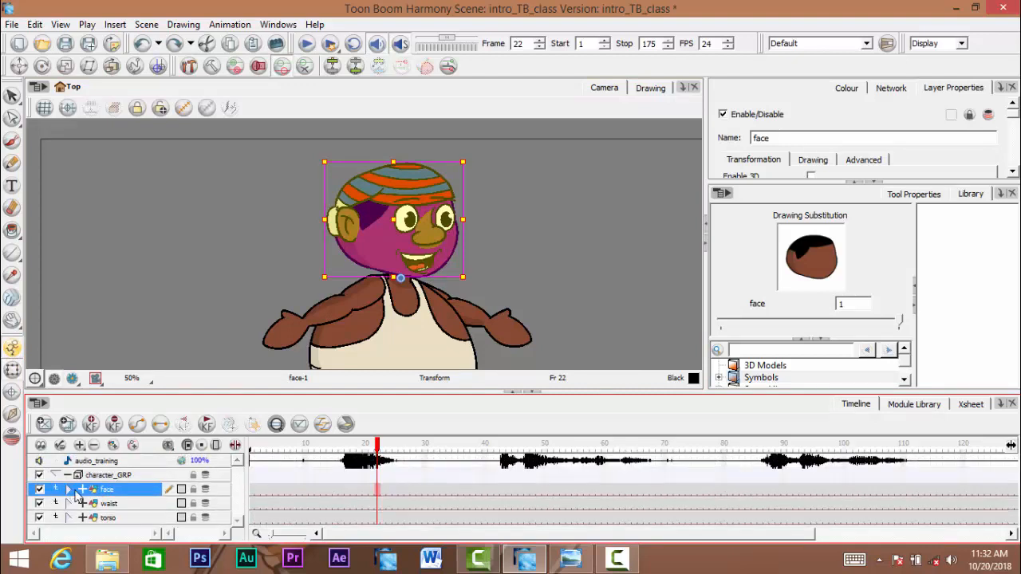
left_click_drag(476, 160, 466, 145)
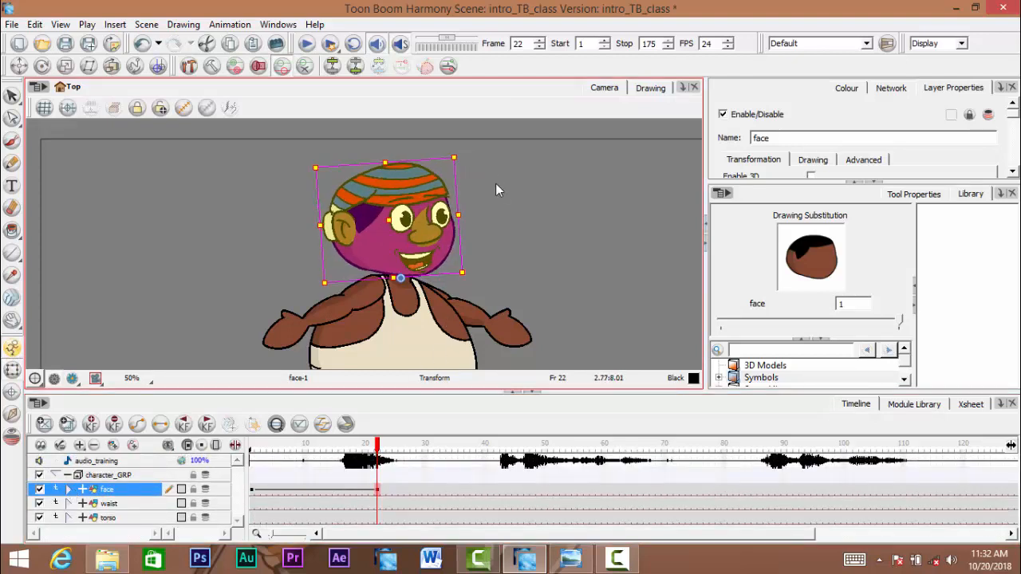
key("space")
left_click_drag(494, 219, 491, 191)
left_click(378, 444)
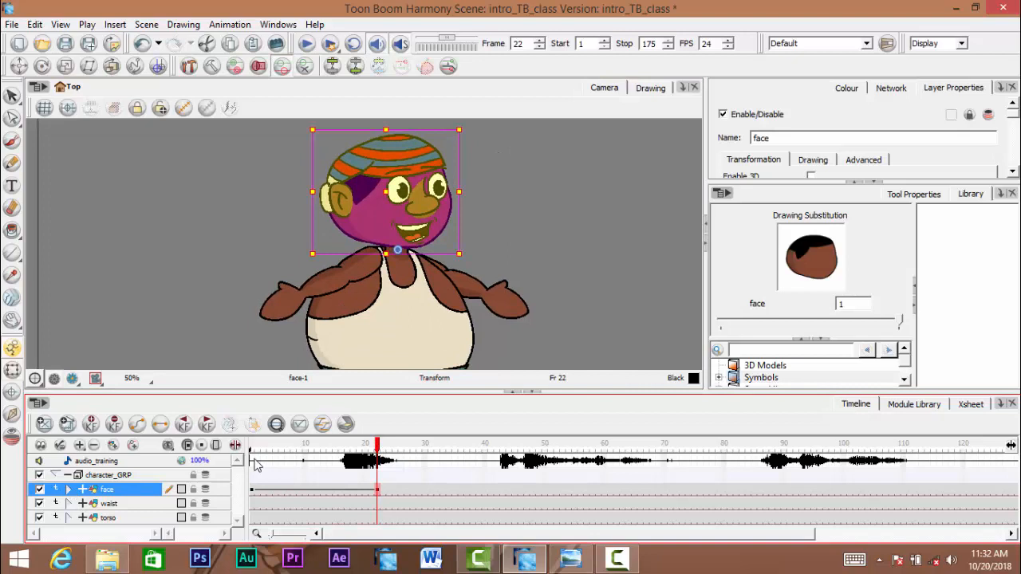
left_click_drag(255, 459, 412, 466)
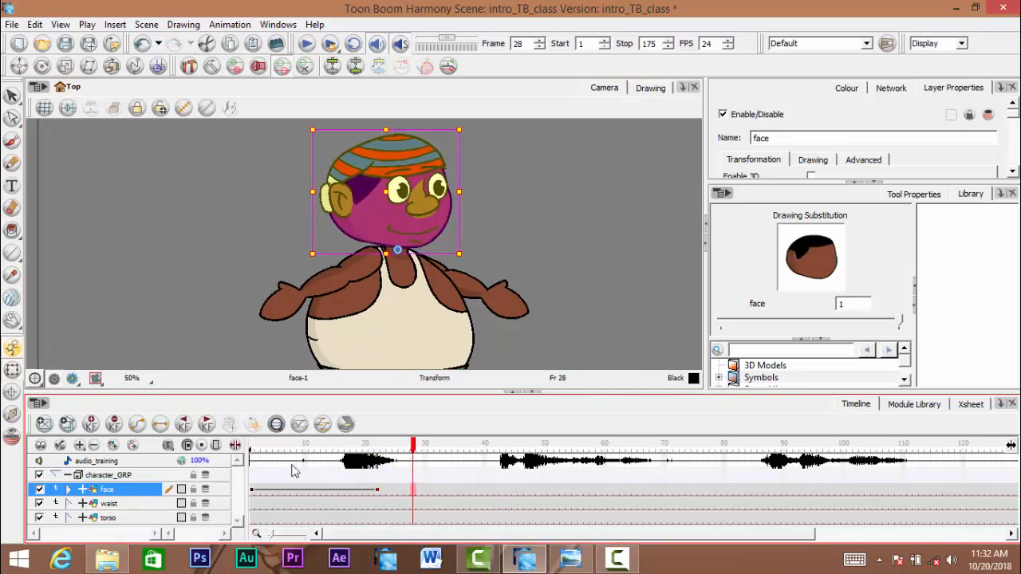
left_click(329, 44)
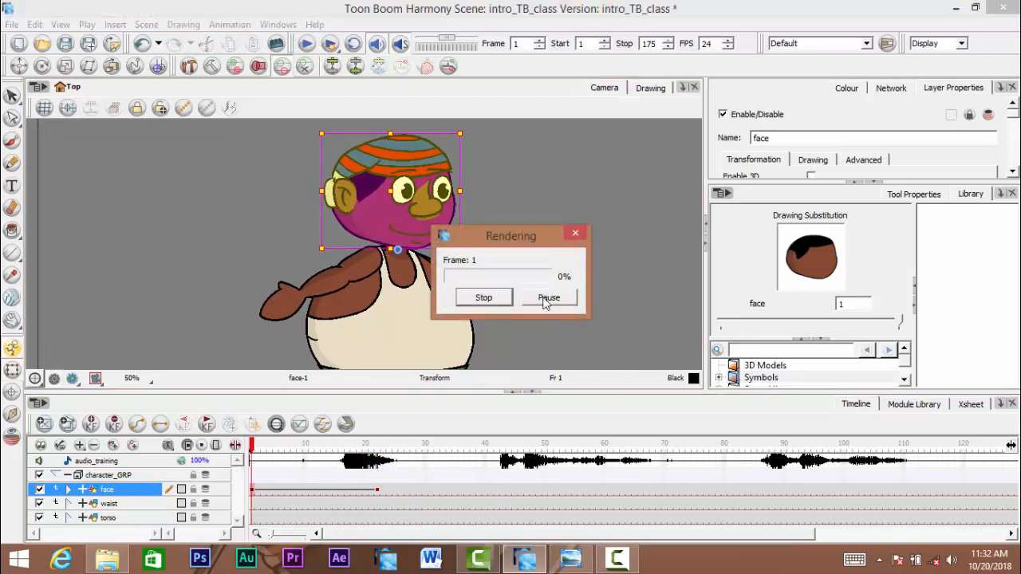
left_click(544, 299)
left_click(483, 297)
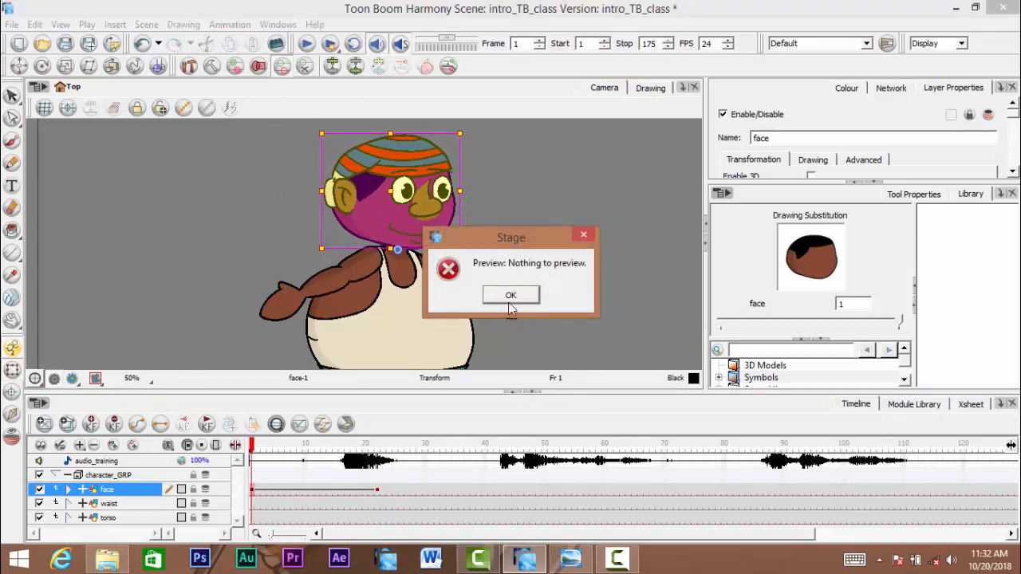
left_click(511, 295)
- Deselect the face and play the scene to check the head tilt in motion
left_click(235, 231)
left_click(307, 44)
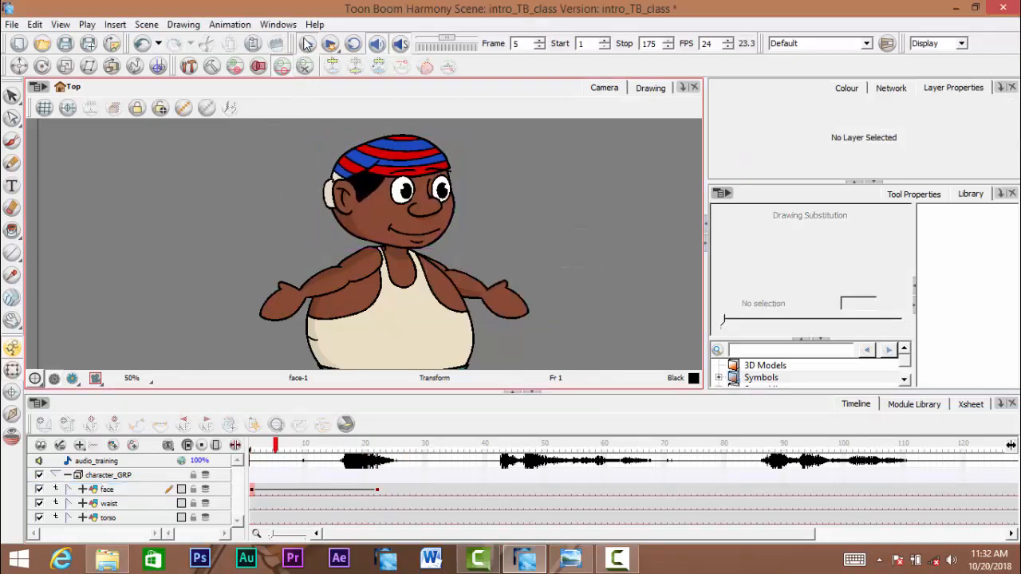
left_click(374, 504)
- Move the face layer's second keyframe to frame 13, and scrub back to frame 1 to check the quicker tilt
left_click(378, 490)
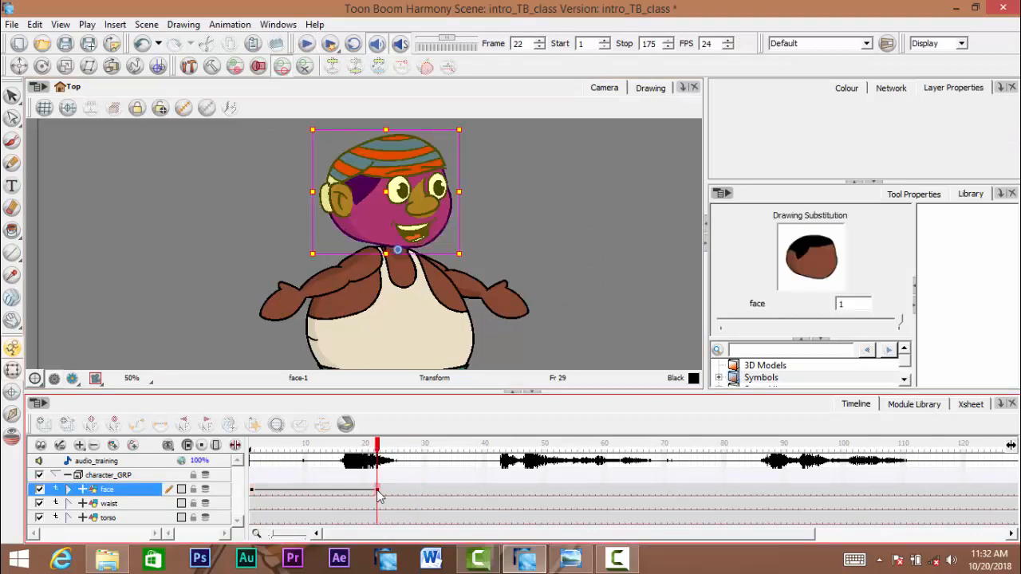
left_click(324, 492)
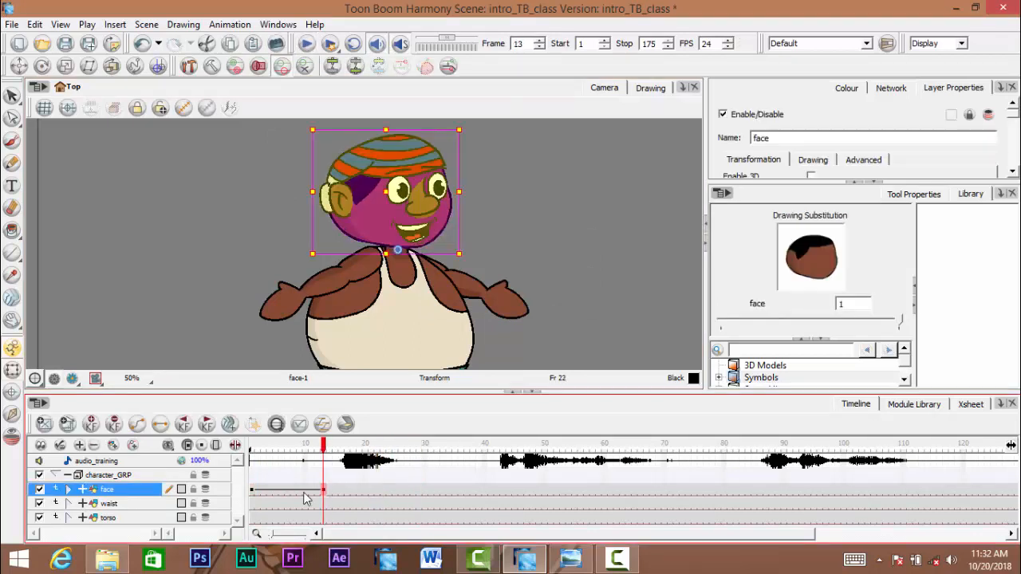
left_click_drag(325, 443, 251, 450)
- Move the face layer's second keyframe to frame 104, and scrub back to frame 1 to check the slower tilt
left_click(324, 490)
left_click_drag(324, 492, 869, 494)
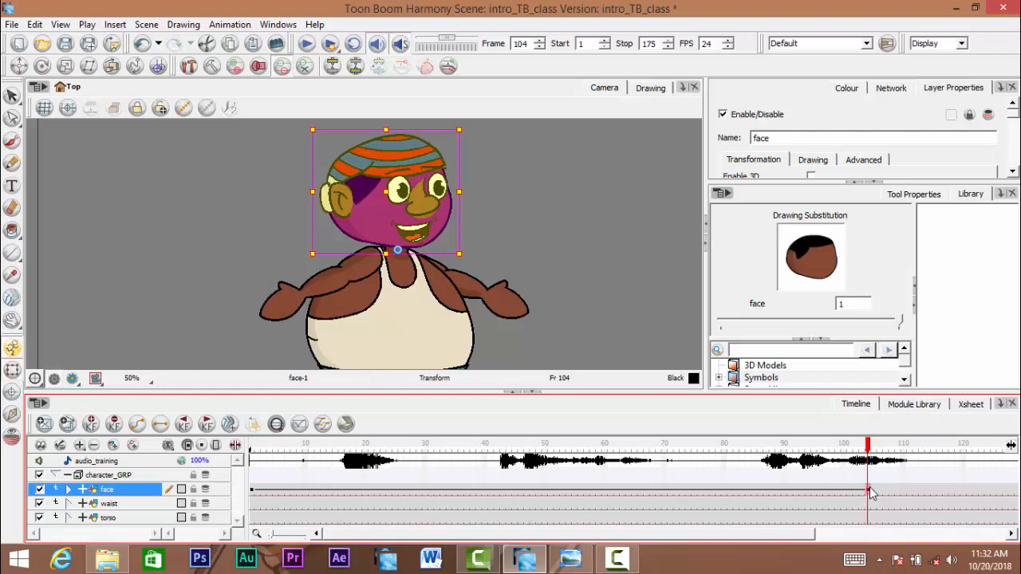
left_click_drag(745, 466, 209, 476)
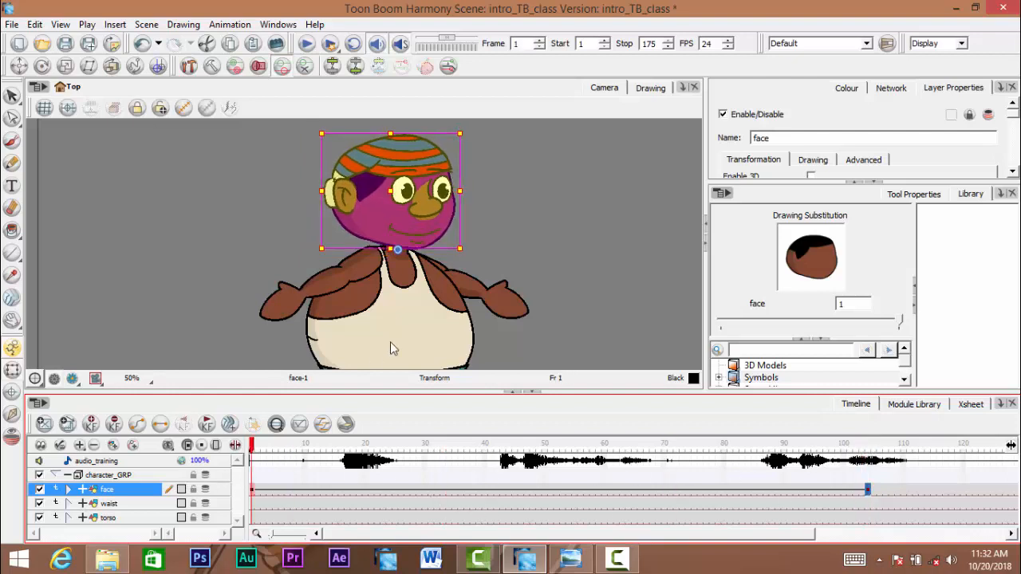
- Deselect the face, play the scene to check the slow head tilt, and scrub the timeline to frame 104
left_click(540, 247)
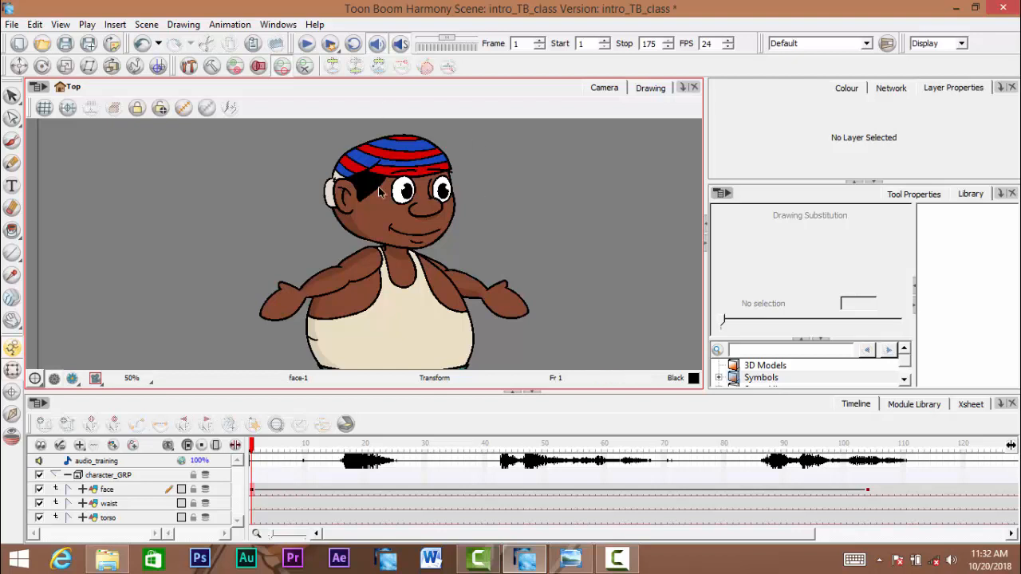
left_click(307, 44)
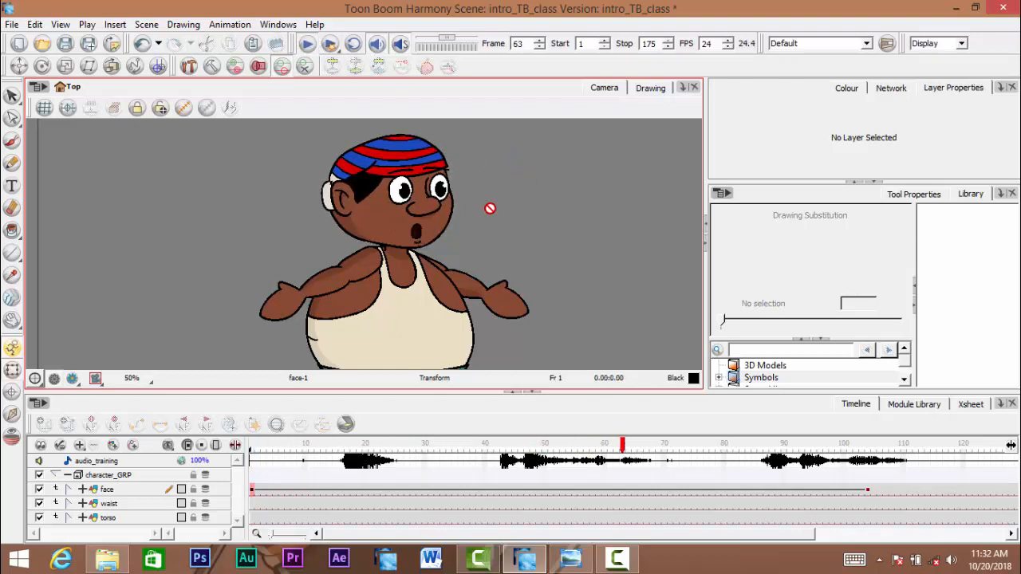
left_click(307, 45)
left_click(872, 523)
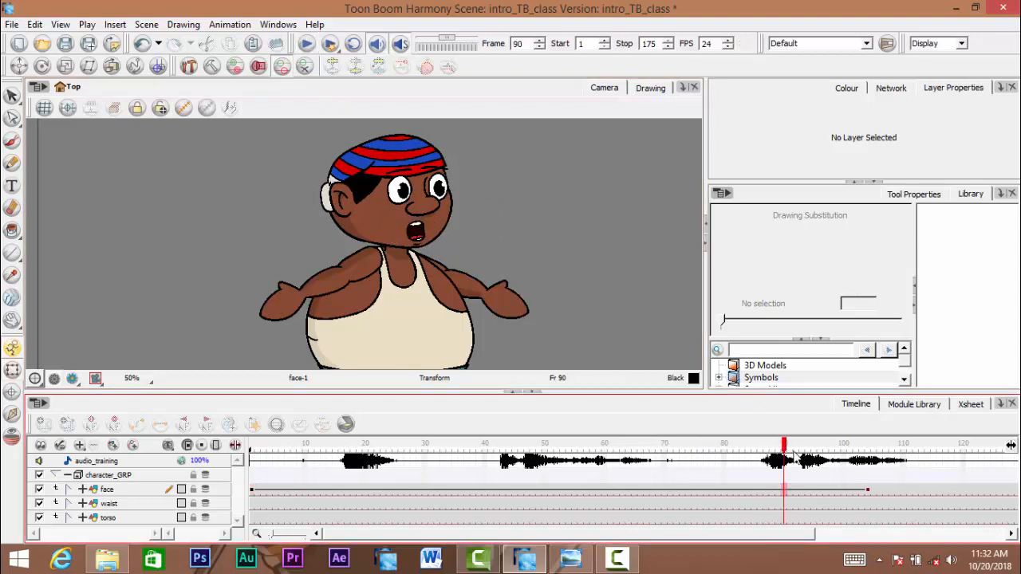
left_click_drag(811, 453, 872, 473)
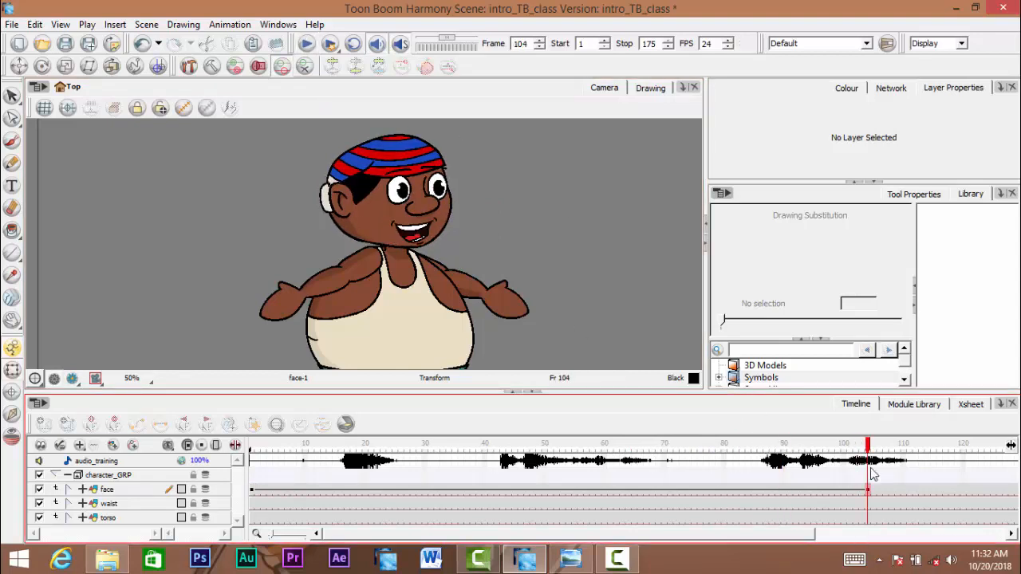
- Move the face layer's second keyframe to frame 8, scrub back to frame 1, and deselect the face
left_click(870, 493)
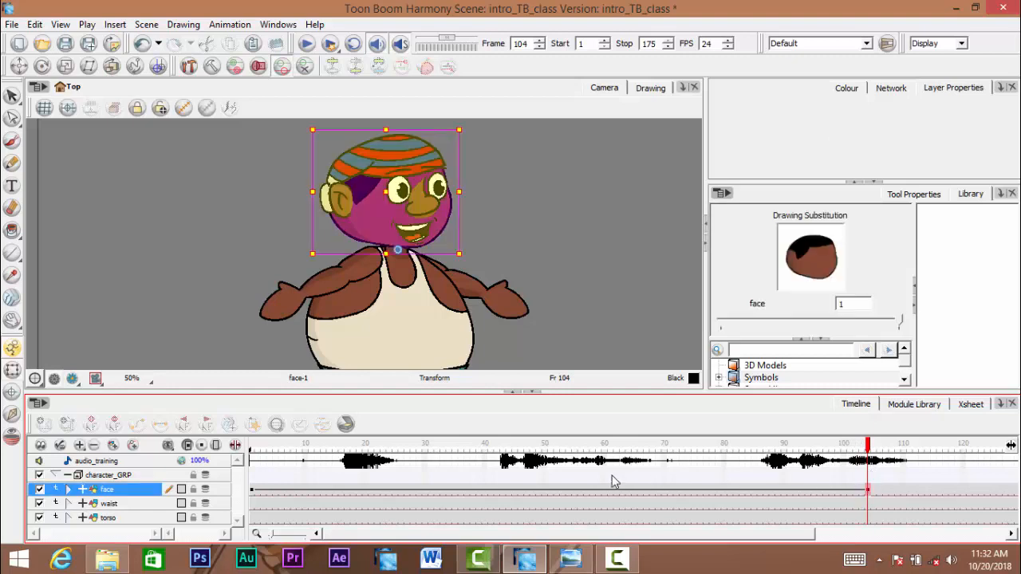
left_click(293, 490)
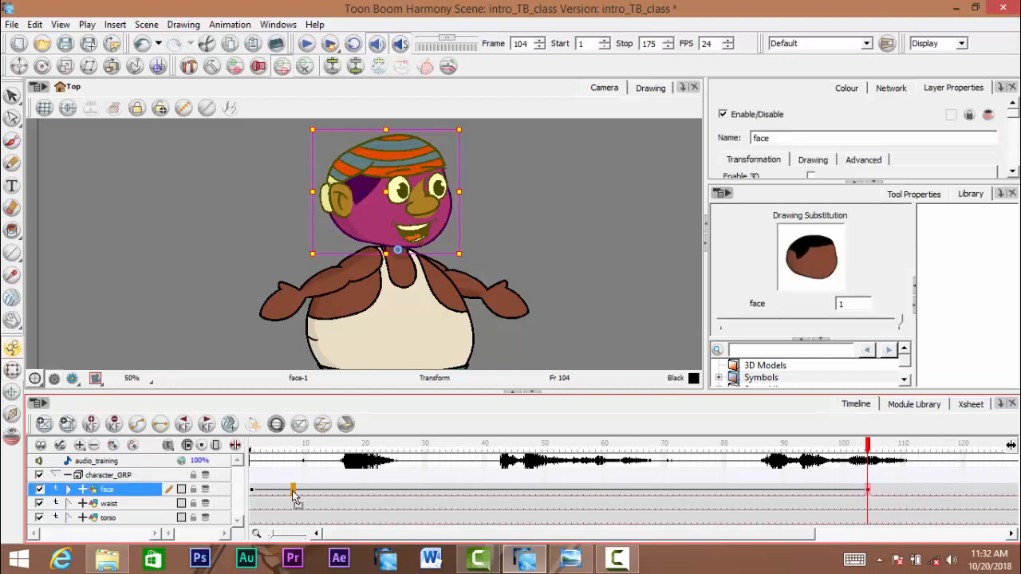
left_click_drag(293, 492, 293, 492)
left_click(229, 314)
left_click_drag(295, 447, 210, 449)
left_click(182, 234)
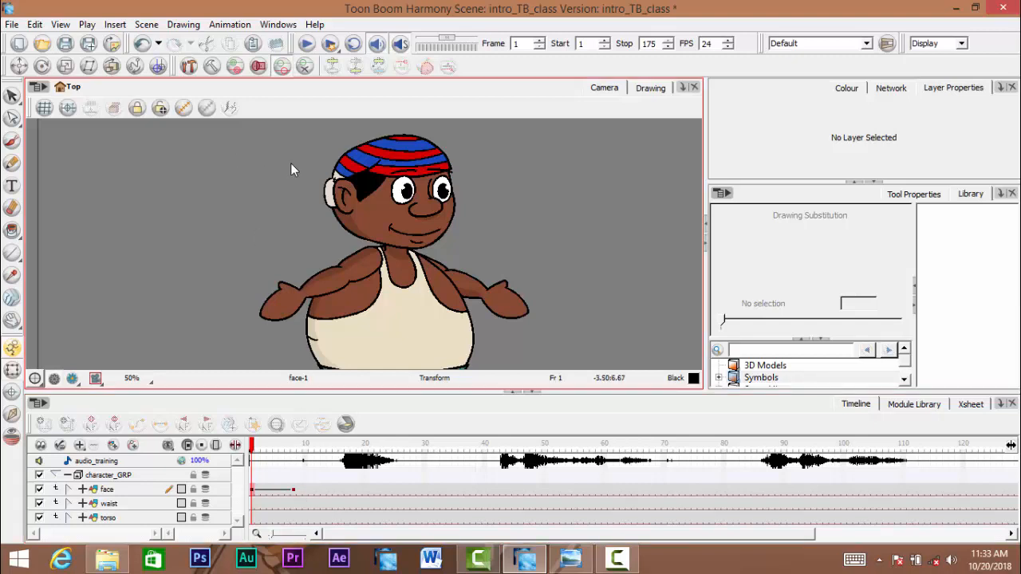
- Play the scene from frame 1 to check the faster head tilt
left_click(305, 44)
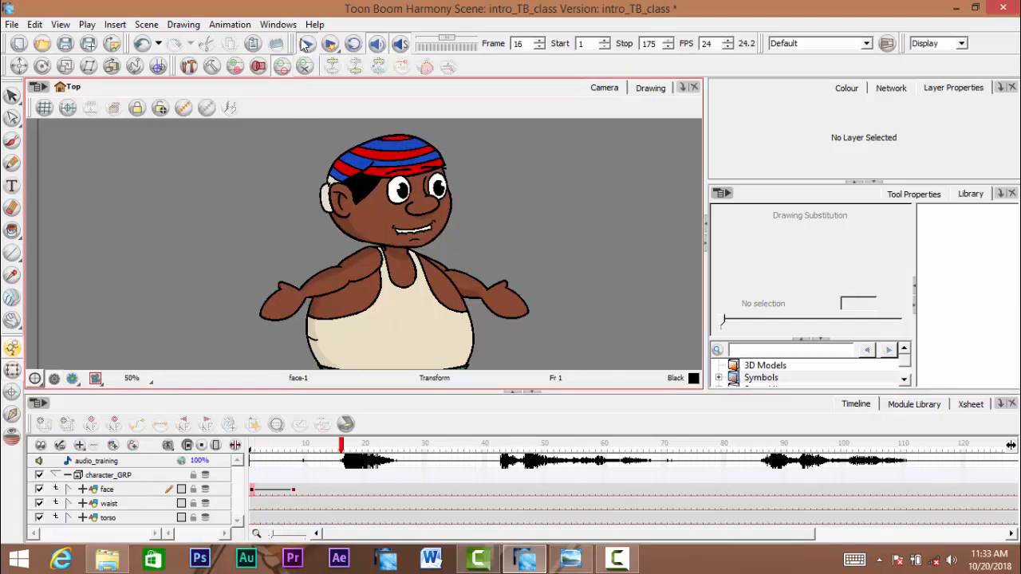
left_click(306, 44)
left_click(305, 44)
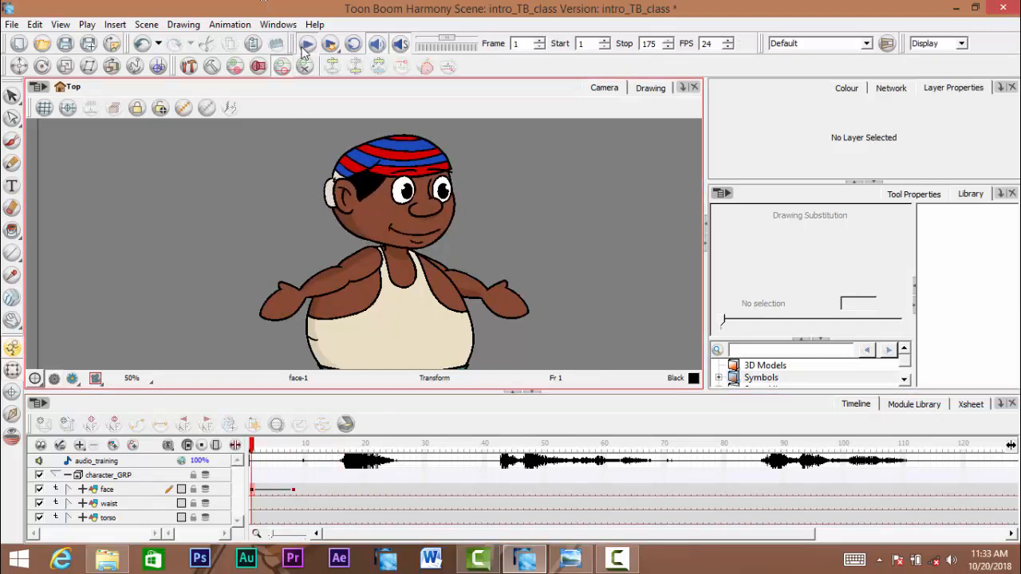
left_click(305, 46)
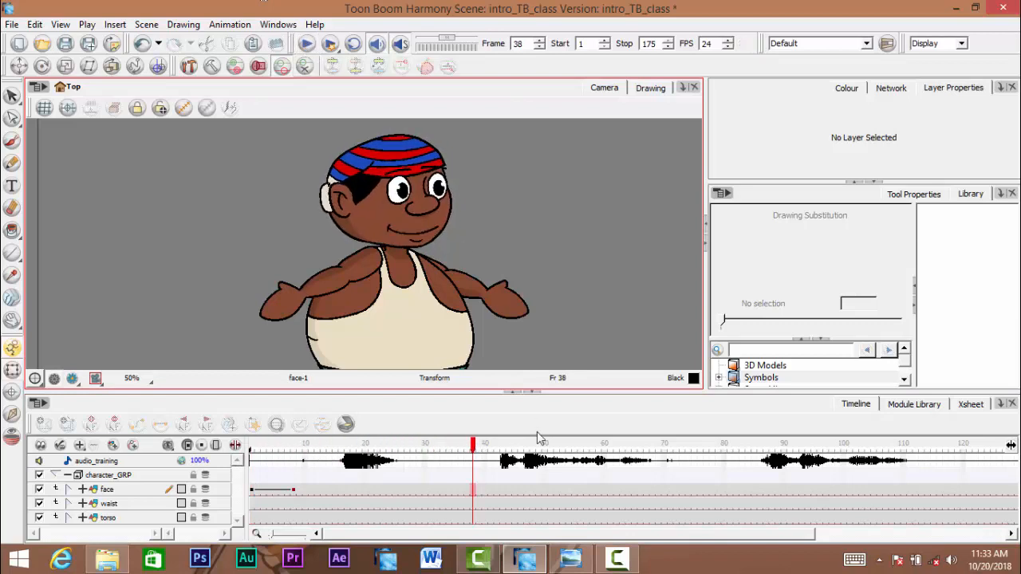
- Move the face layer's second keyframe to frame 11
left_click_drag(471, 446, 354, 476)
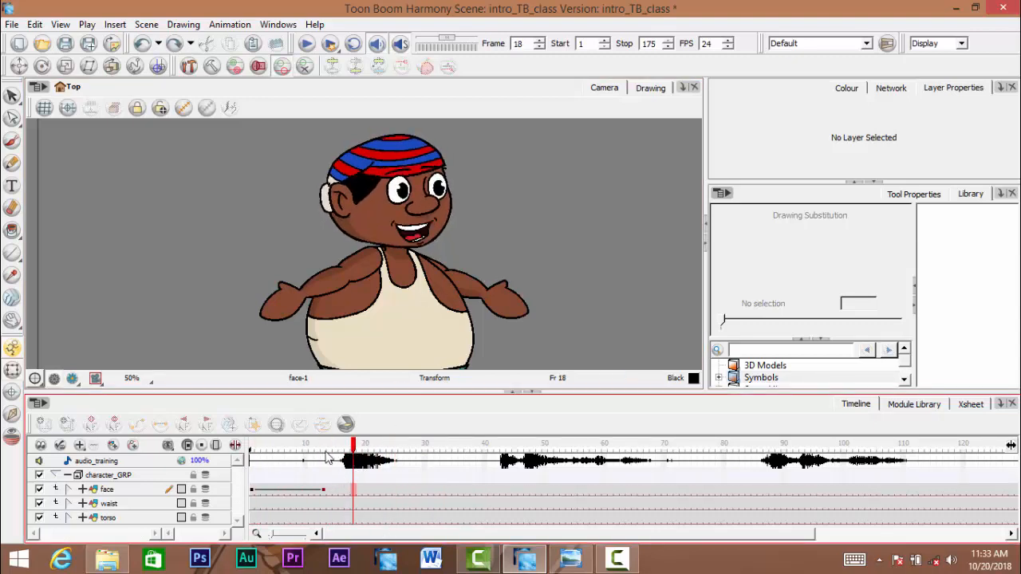
mouse_move(325, 457)
left_mouse_down()
mouse_move(255, 478)
mouse_move(417, 486)
mouse_move(341, 491)
mouse_move(316, 472)
left_mouse_up()
left_click(327, 495)
- Rotate the face layer slightly clockwise at frame 66 to keyframe the head tilting back
left_click_drag(246, 466, 640, 469)
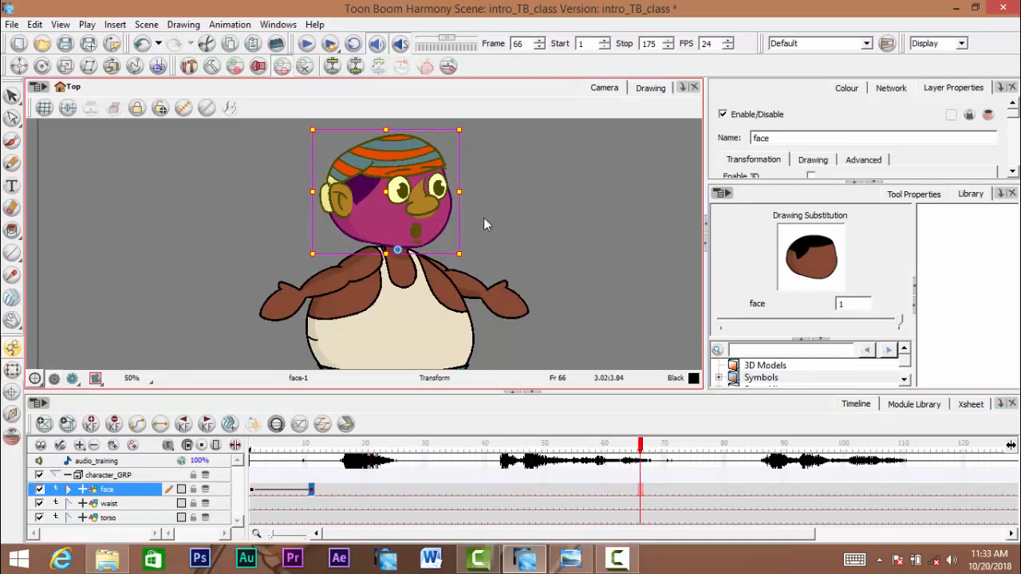
left_click_drag(471, 130, 473, 135)
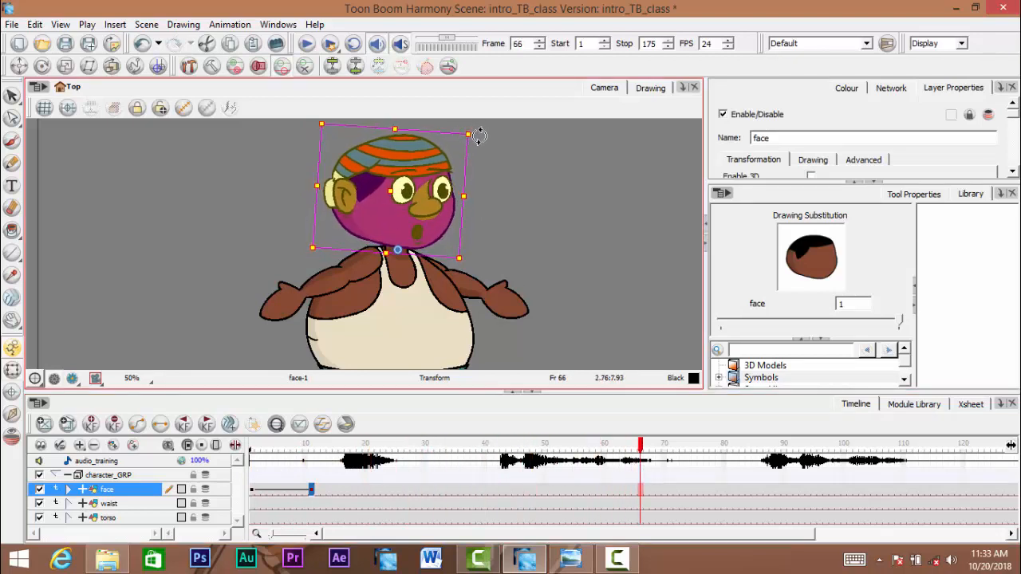
left_click(642, 473)
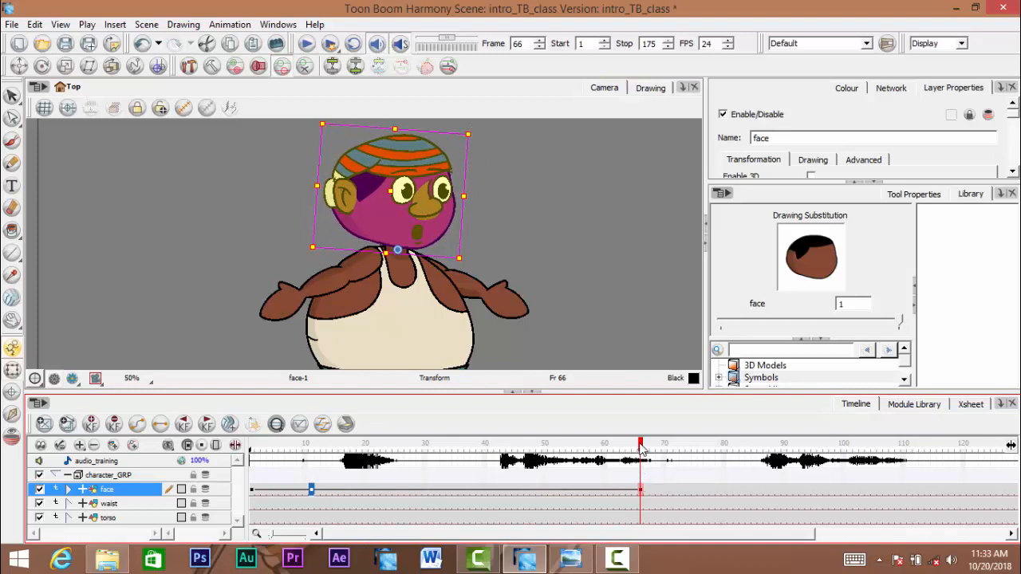
- Scrub back between the face keyframes and play the scene to check the head's return movement
left_click(420, 473)
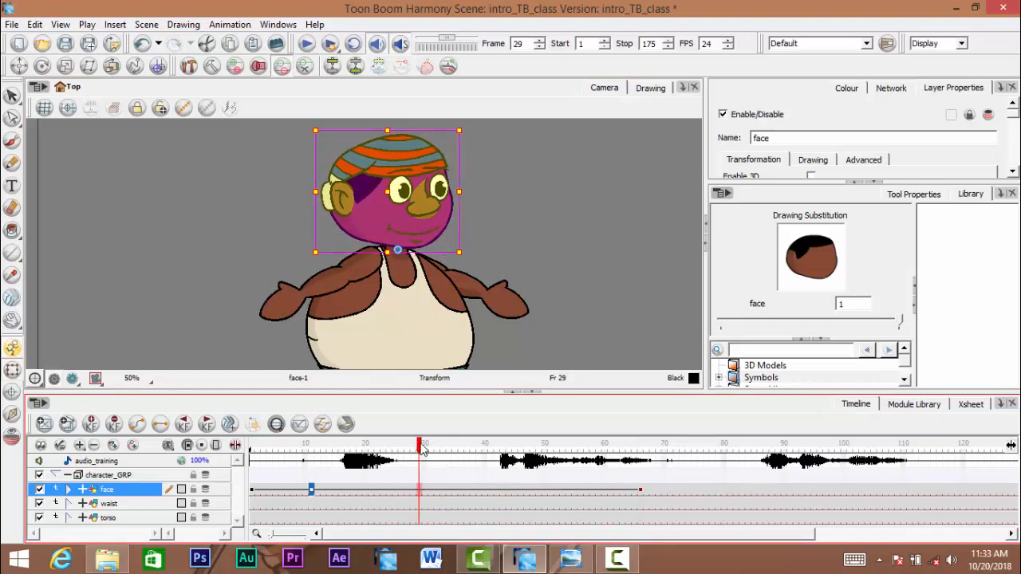
left_click(308, 45)
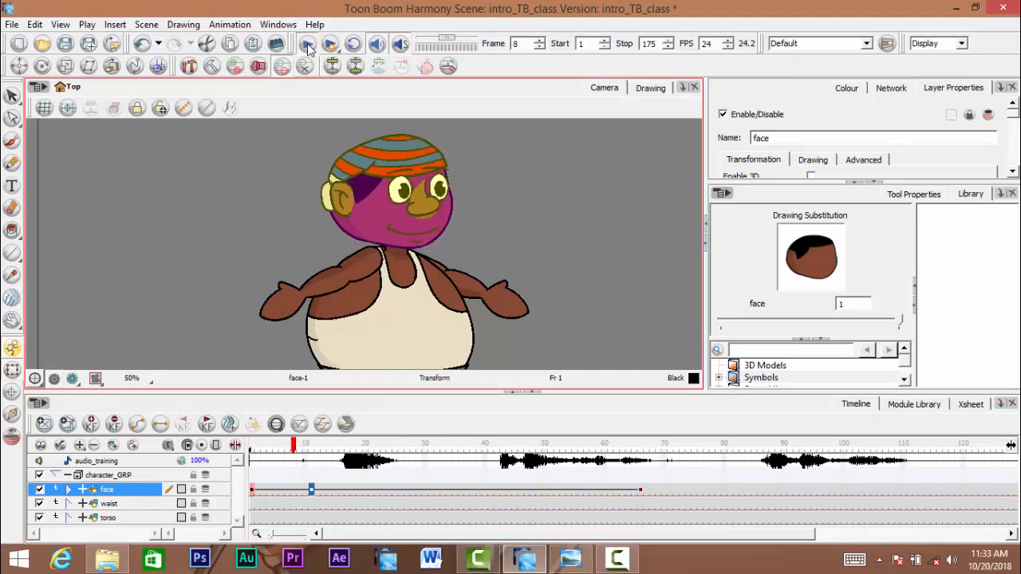
left_click(309, 48)
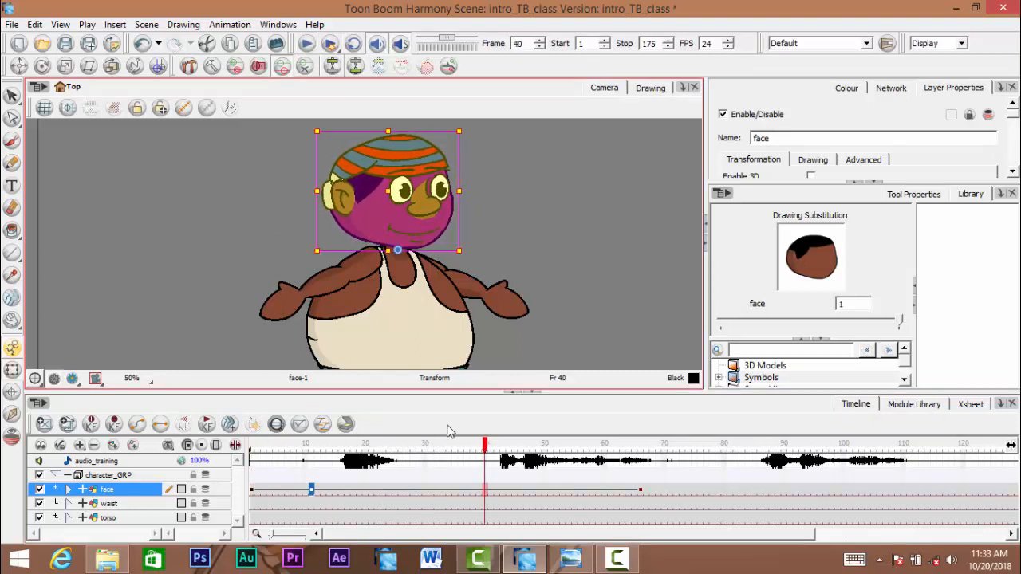
- Set the face layer's segment between frames 11 and 66 to stop-motion, and play the scene to check the held pose
left_click(441, 495)
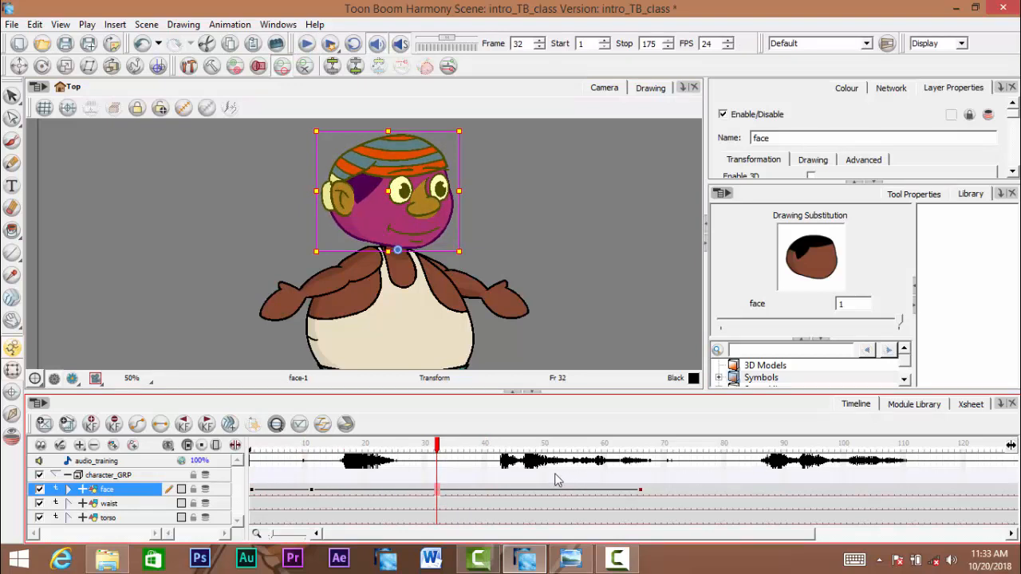
left_click(165, 430)
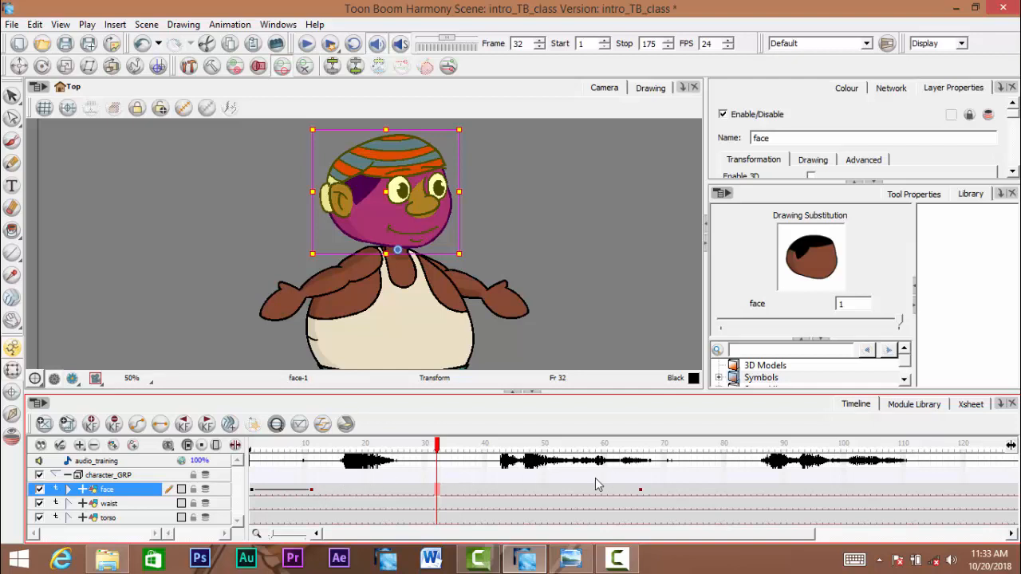
left_click(307, 44)
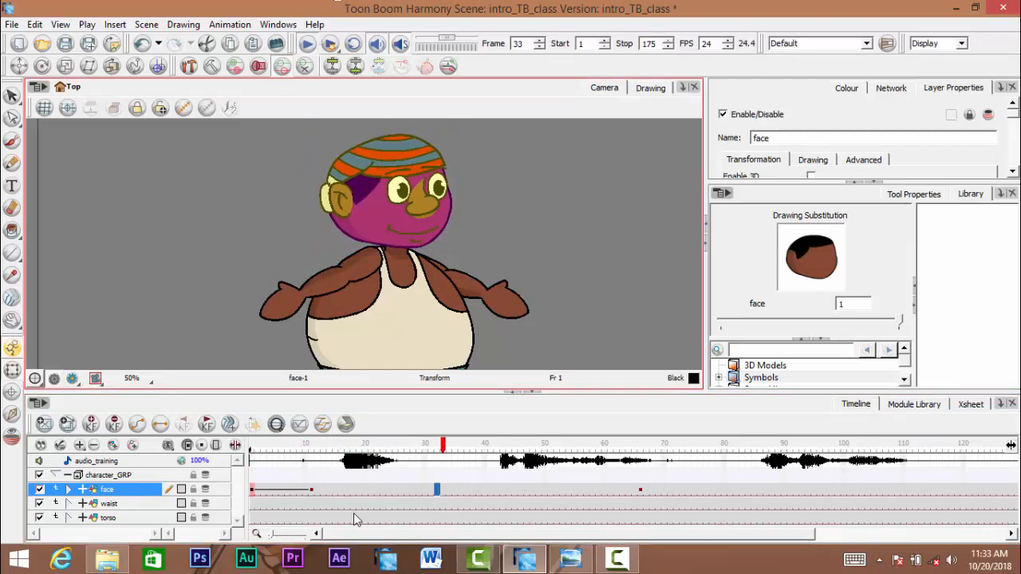
left_click(306, 47)
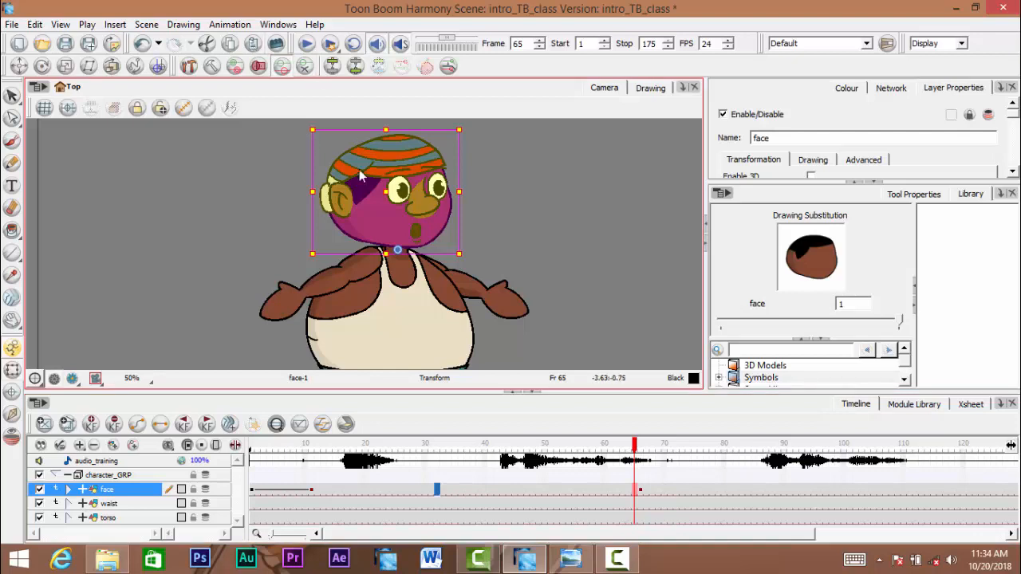
left_click(305, 44)
left_click(306, 44)
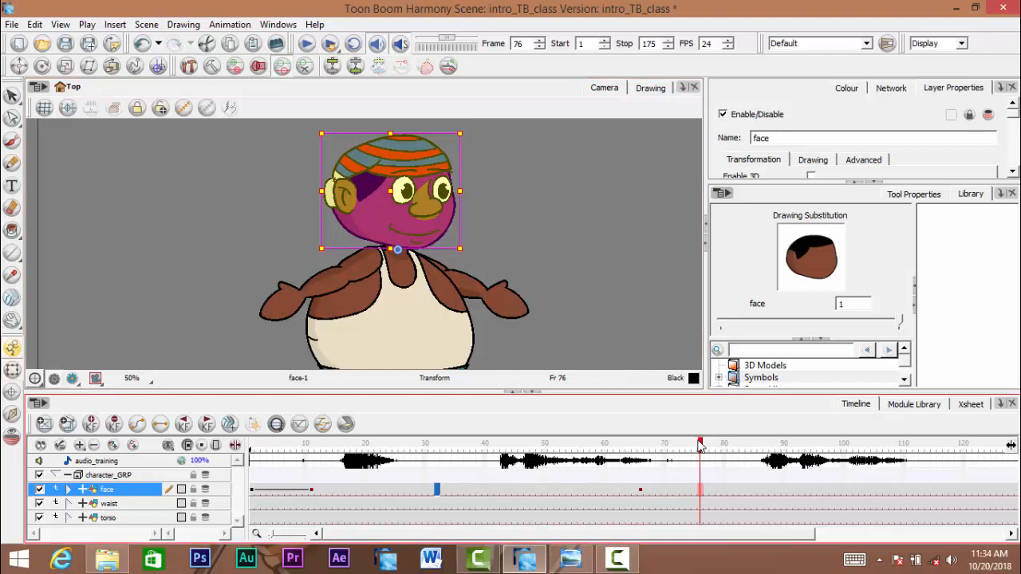
- Select the face keyframe at frame 66, scrub back to frame 1, and replay the scene to check the head movement
left_click(641, 490)
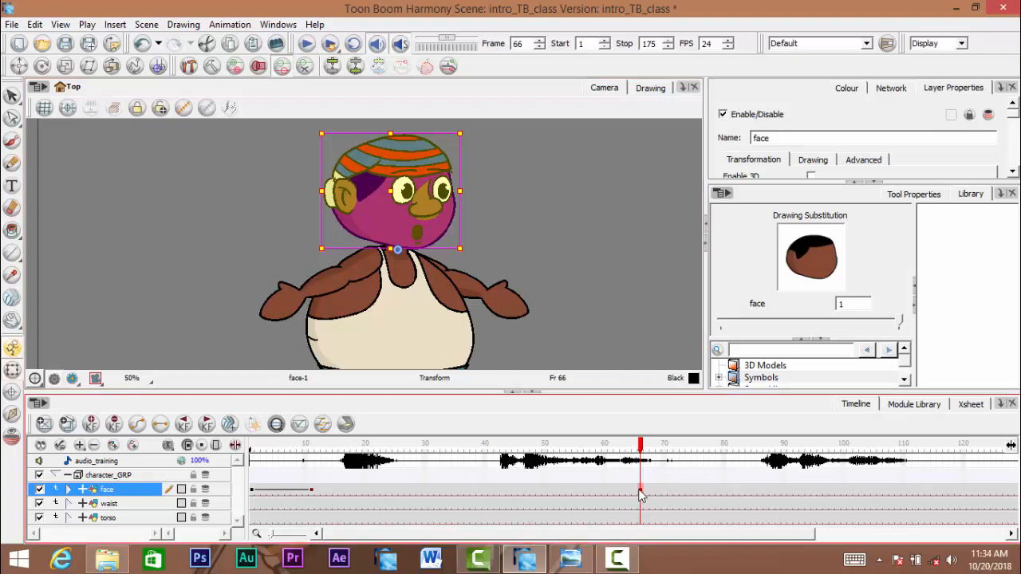
mouse_move(640, 446)
left_mouse_down()
mouse_move(622, 448)
mouse_move(683, 465)
mouse_move(812, 468)
mouse_move(161, 456)
left_mouse_up()
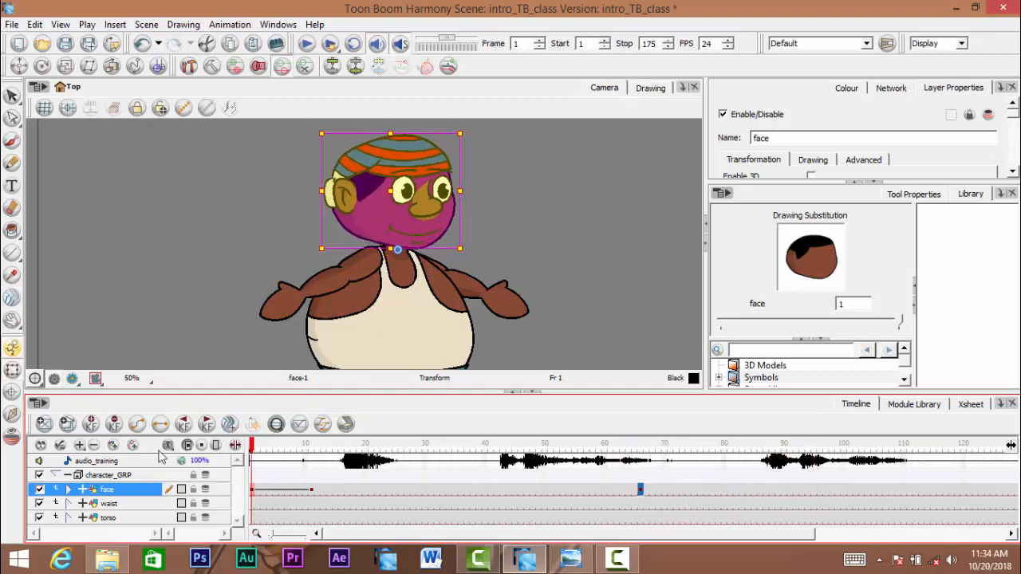
left_click(306, 44)
left_click(306, 44)
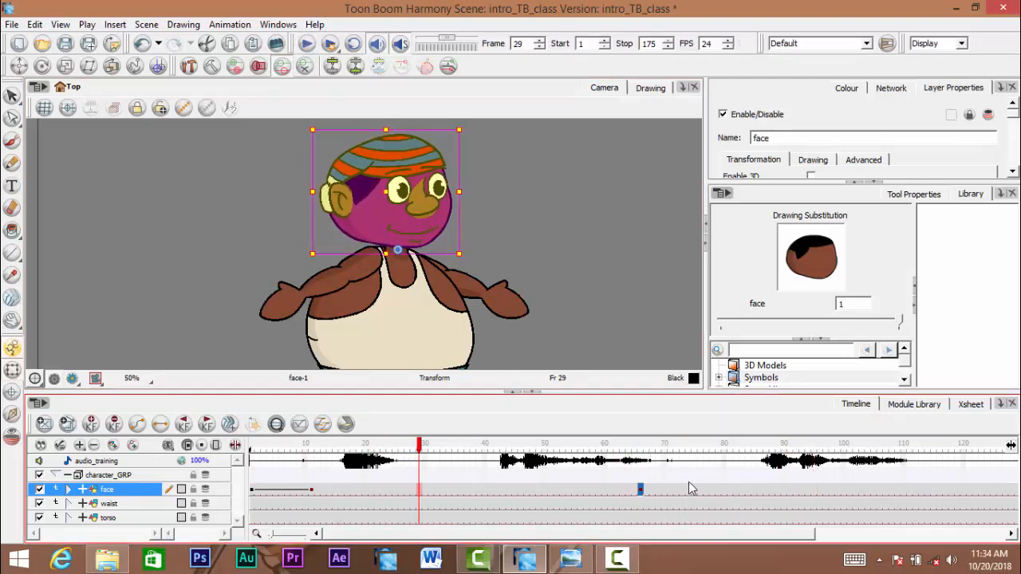
- Deselect the face, bring the whole character into view, and collapse the character_GRP layers in the timeline
left_click(602, 276)
scroll(434, 299, "down", 1)
left_click_drag(434, 299, 440, 247)
scroll(427, 232, "up", 1)
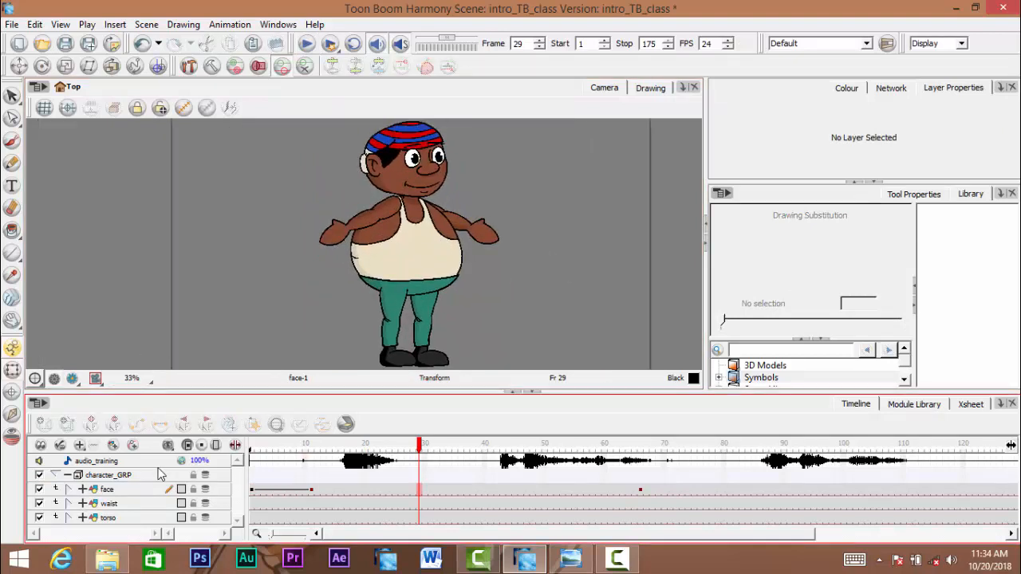
left_click(55, 475)
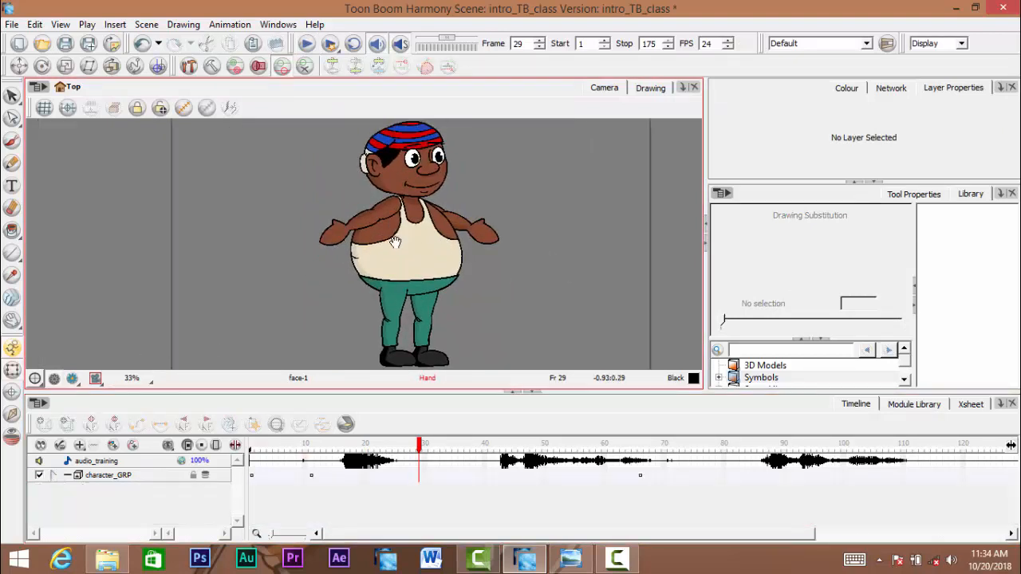
- Rotate the lower_arm_lft layer at frame 10 so the forearm and hand hang down from the elbow
scroll(390, 249, "up", 3)
left_click(356, 221)
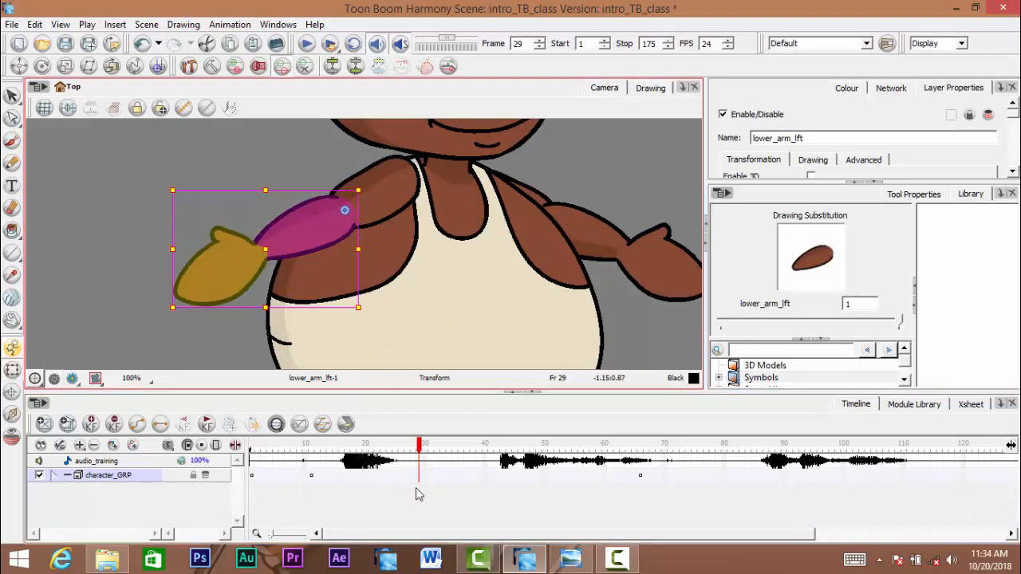
left_click(304, 452)
key("period")
scroll(378, 276, "down", 2)
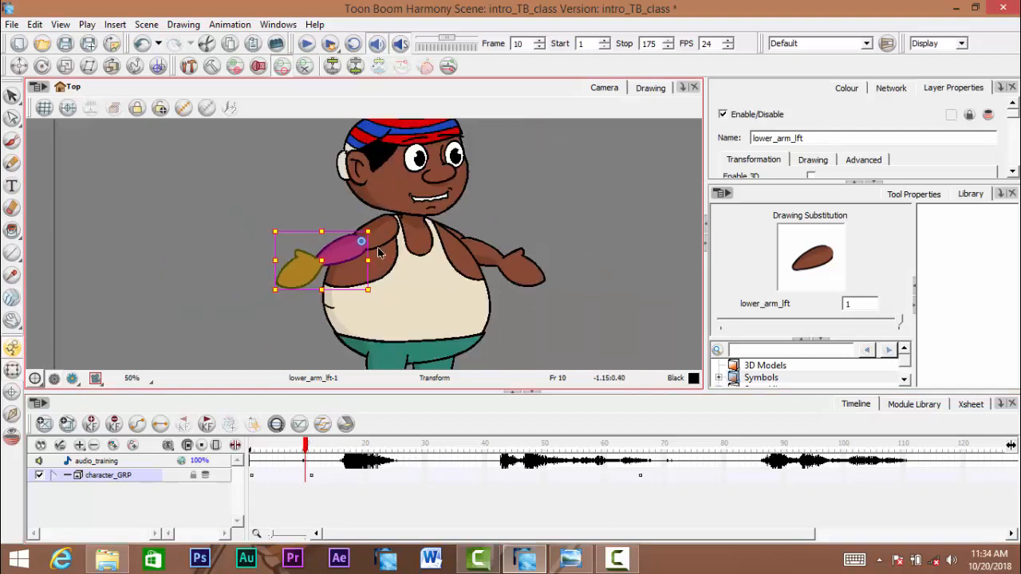
scroll(386, 243, "up", 1)
left_click_drag(371, 221, 353, 247)
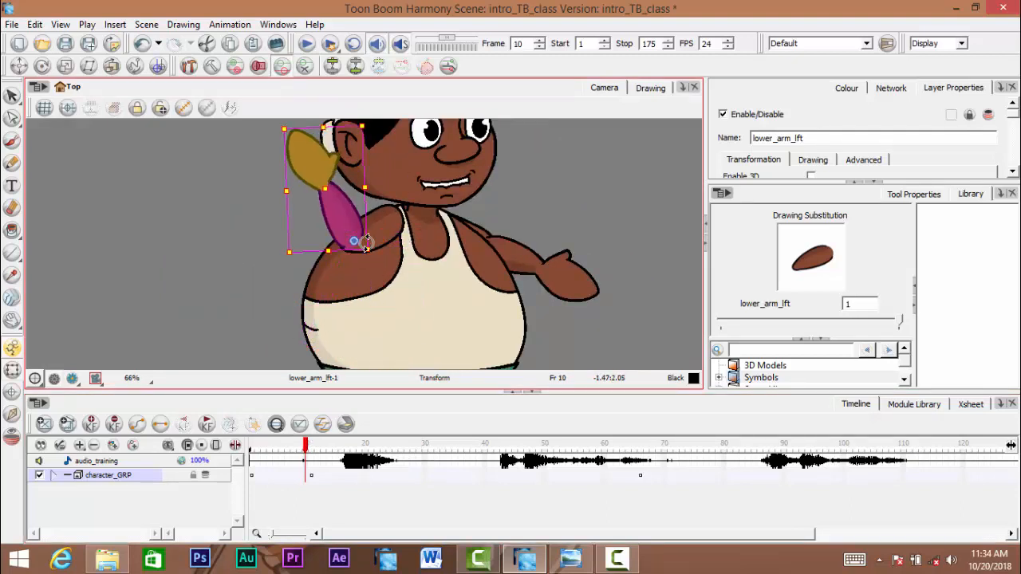
- Rotate the upper_arm_lft layer at frame 10 so the whole arm hangs down beside the torso
scroll(347, 264, "up", 2)
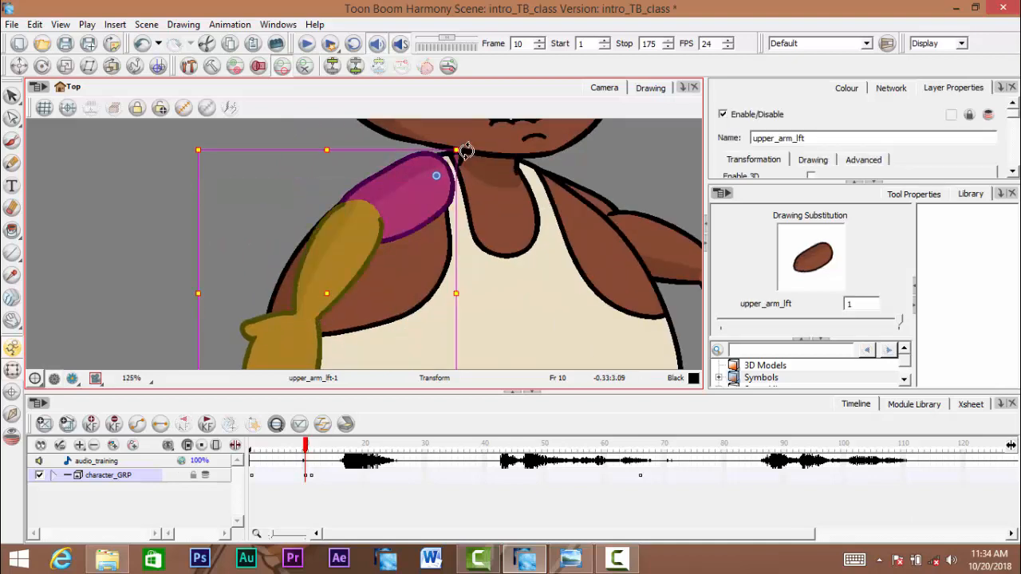
left_click_drag(465, 149, 449, 129)
mouse_move(438, 199)
left_mouse_down()
mouse_move(425, 191)
mouse_move(420, 203)
left_mouse_up()
- Scrub the timeline between frames 1 and 11 to check the lowered left arm, ending at frame 10
left_click(307, 449)
mouse_move(307, 449)
left_mouse_down()
mouse_move(251, 448)
mouse_move(311, 449)
left_mouse_up()
scroll(373, 289, "down", 3)
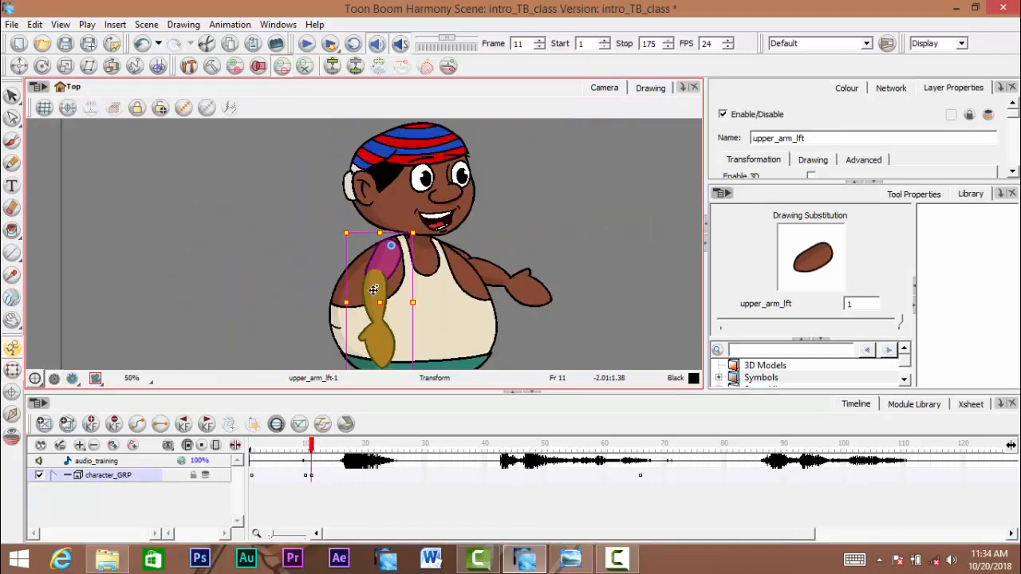
left_click_drag(373, 290, 375, 267)
left_click(314, 444)
left_click_drag(248, 450, 306, 474)
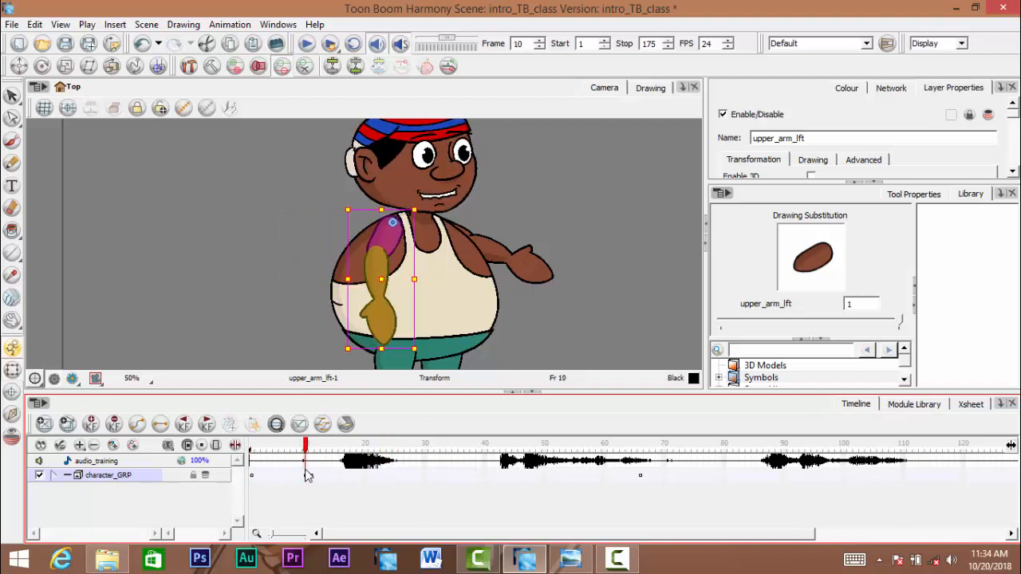
- Rotate the lower_arm_rgt layer downward at frame 10 so the forearm and hand drop towards the body
left_click(496, 250)
scroll(502, 230, "up", 2)
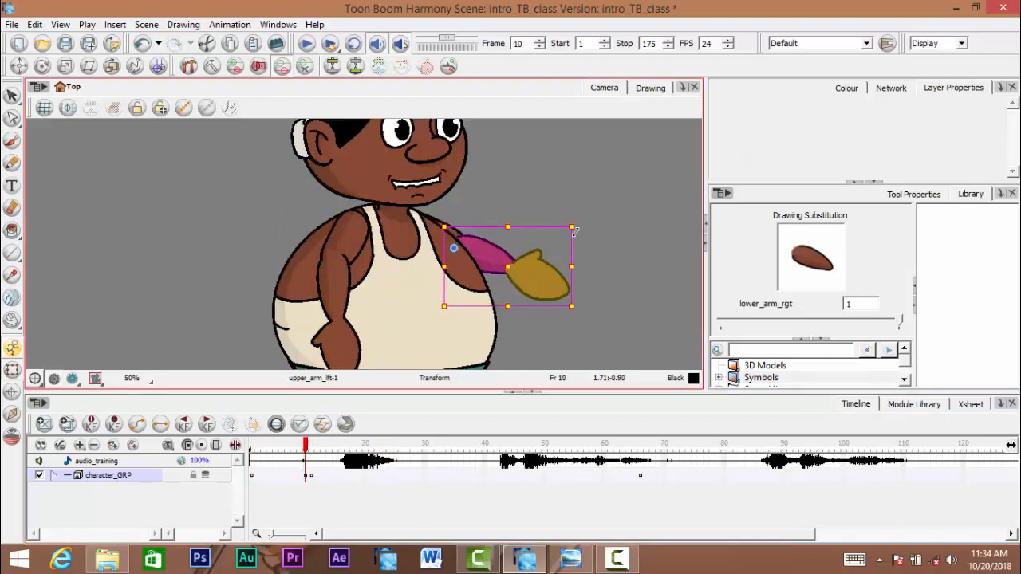
left_click_drag(588, 223, 570, 276)
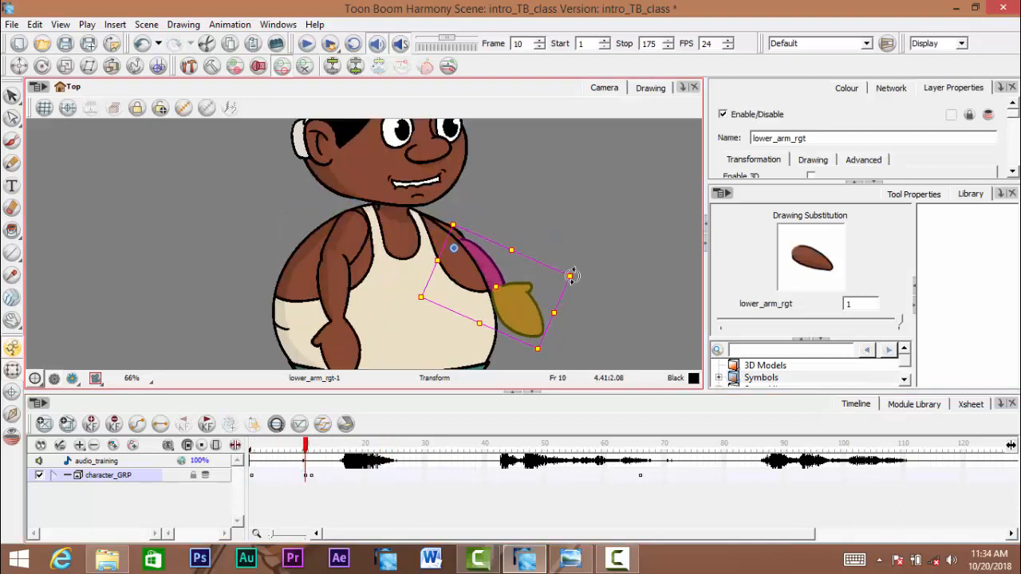
- Rotate the hand_rgt layer slightly at frame 11 so the hand points further down from the wrist
left_click(616, 275)
scroll(509, 280, "down", 2)
key("space")
left_click_drag(509, 282, 507, 257)
mouse_move(289, 444)
left_mouse_down()
mouse_move(243, 444)
mouse_move(356, 457)
mouse_move(229, 459)
mouse_move(358, 463)
mouse_move(228, 472)
mouse_move(311, 479)
left_mouse_up()
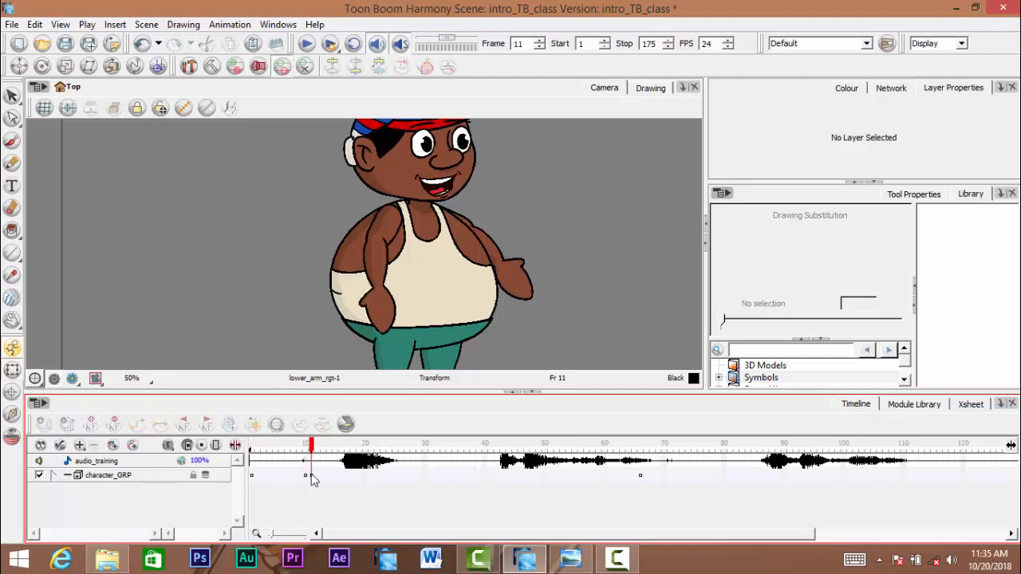
left_click(512, 286)
scroll(558, 247, "up", 1)
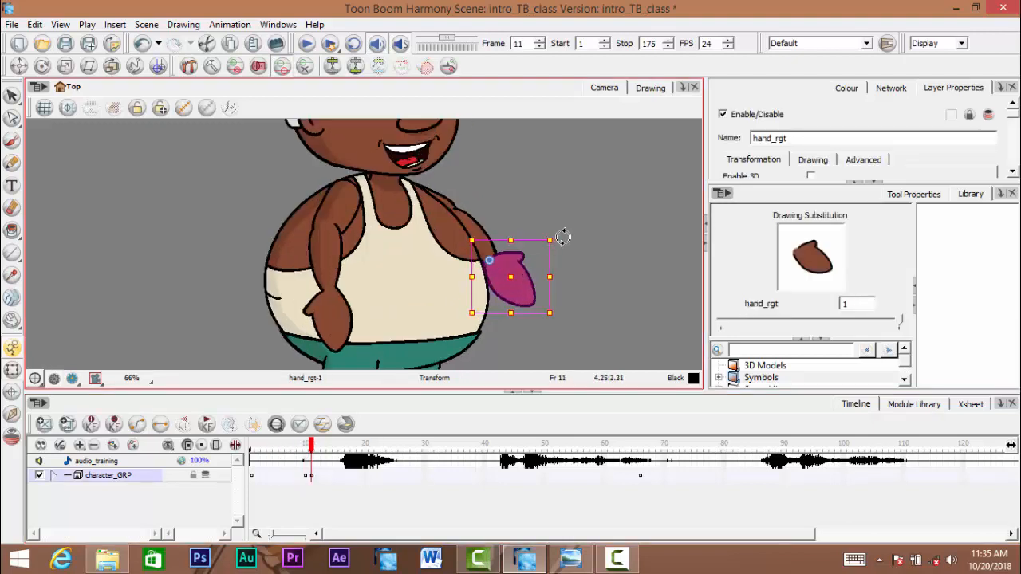
left_click_drag(558, 237, 576, 250)
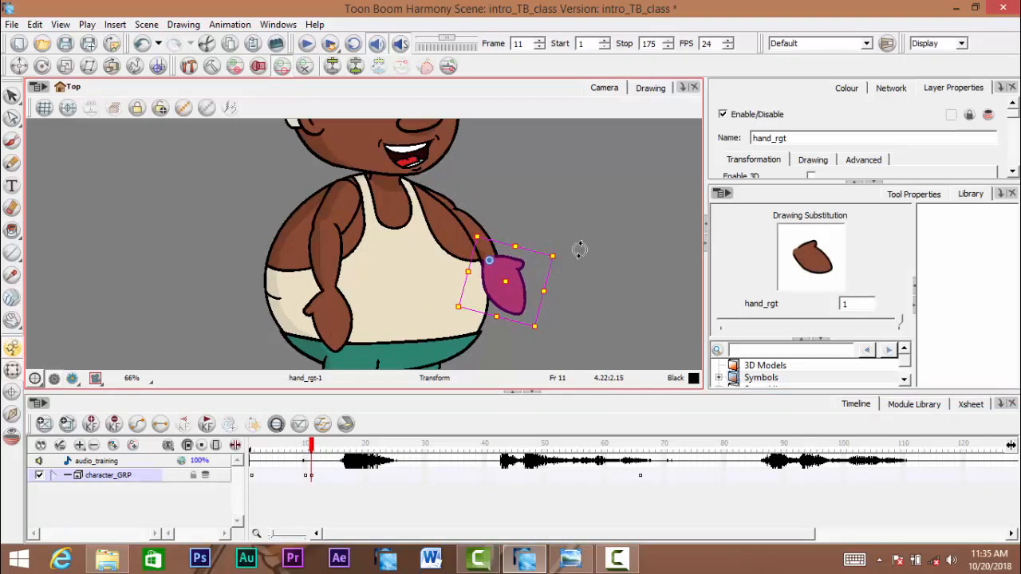
left_click(576, 250)
- Scrub the timeline from frame 1 to check the arm movement, ending at frame 38 with the face in close view
scroll(384, 306, "down", 2)
left_click(309, 449)
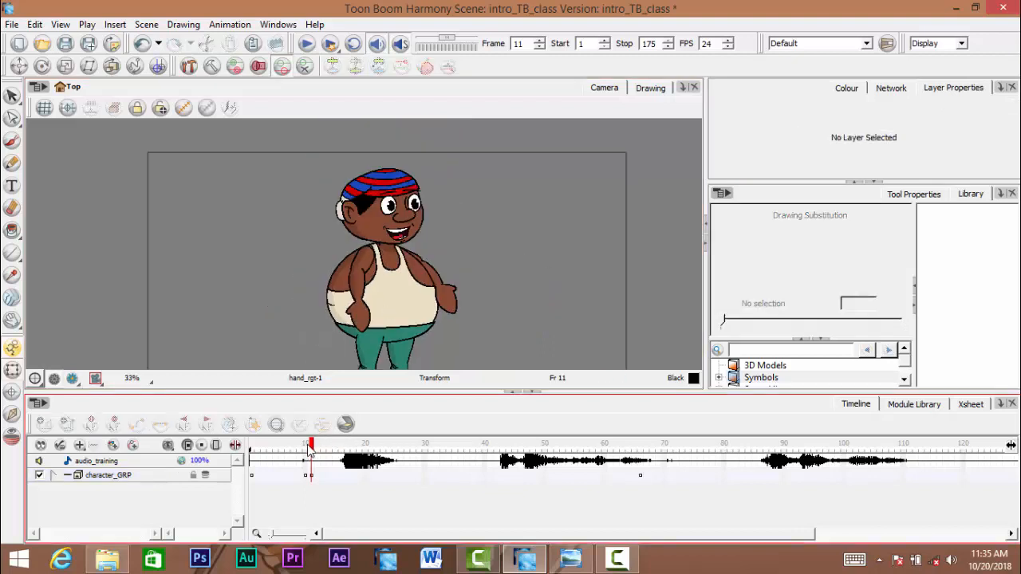
left_click_drag(251, 449, 485, 458)
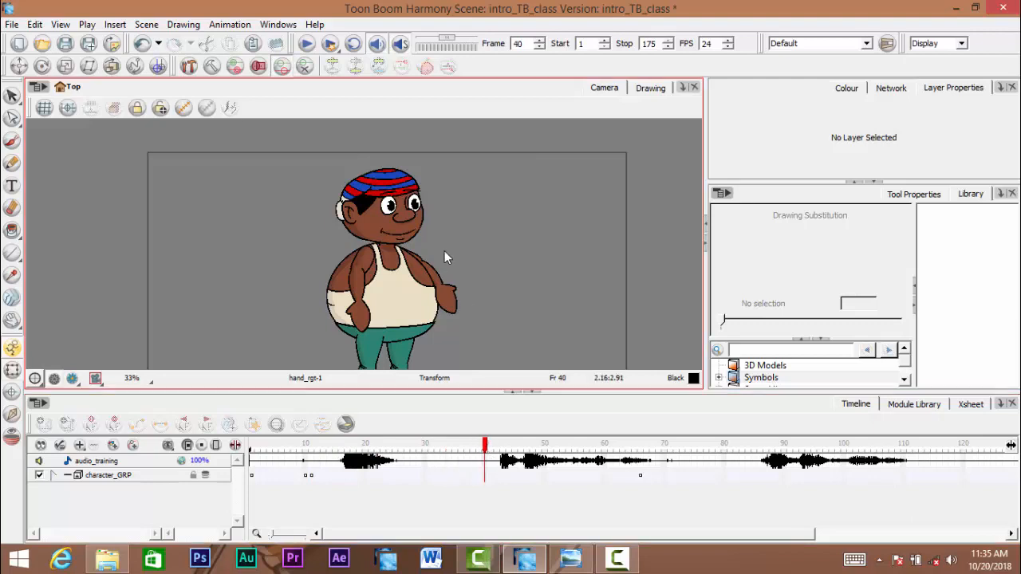
key("space")
left_click_drag(471, 269, 499, 275)
scroll(474, 231, "up", 4)
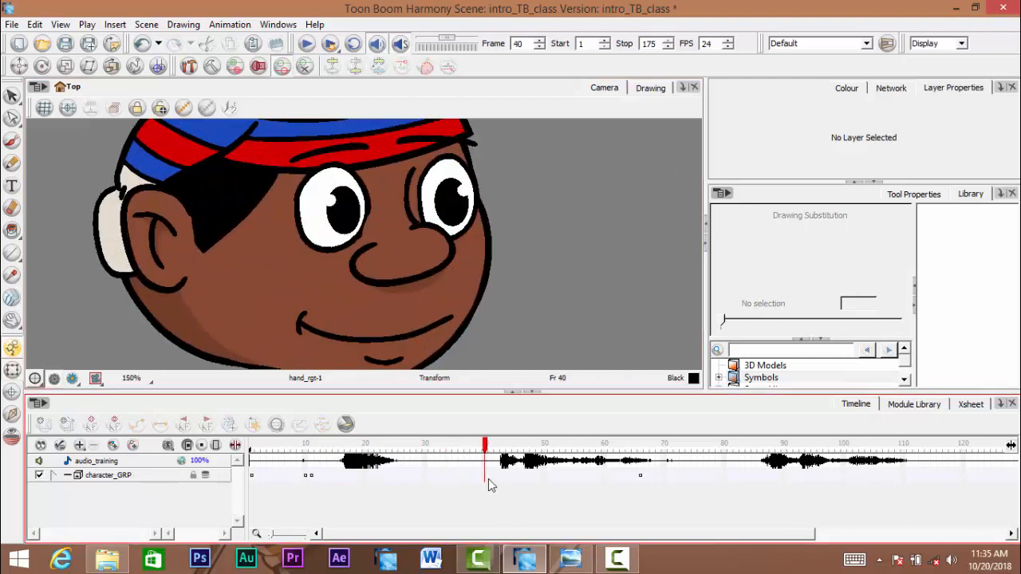
key("shift+comma")
left_click_drag(358, 472, 471, 480)
- Expand the character_GRP group and its face layer to reach the eye, nose, mouth and ear layers
left_click(54, 476)
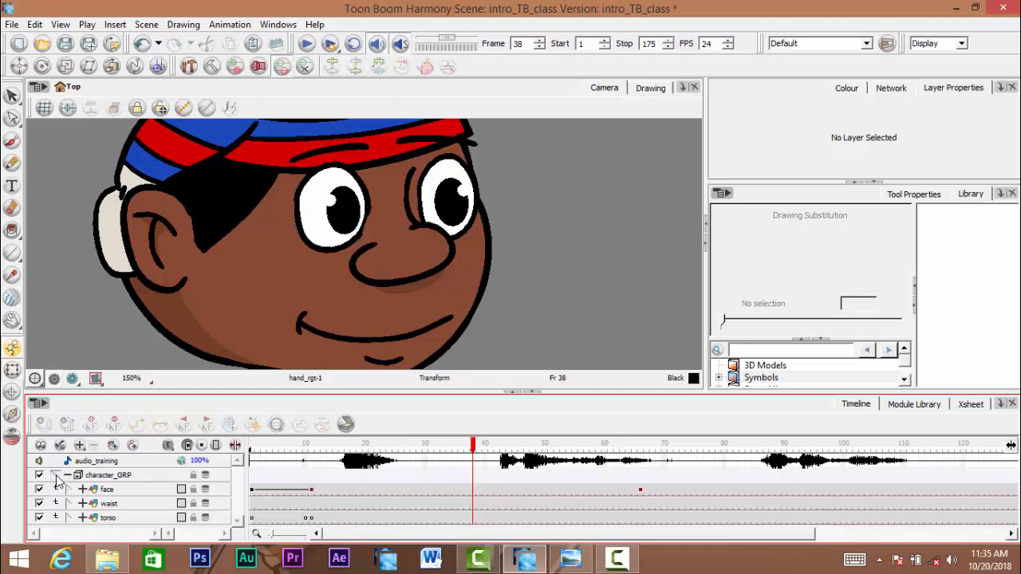
left_click(68, 488)
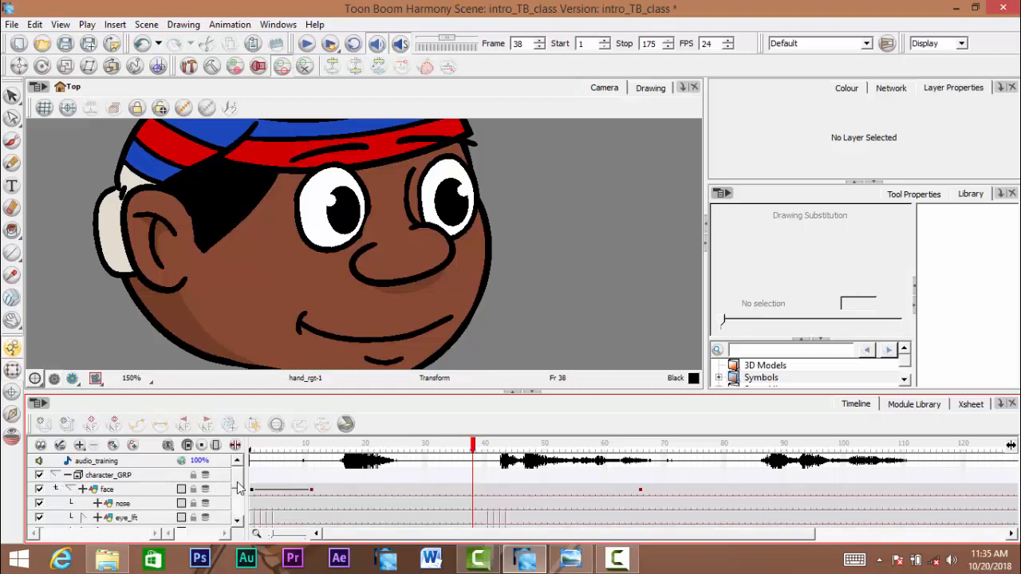
mouse_move(239, 486)
left_mouse_down()
mouse_move(239, 514)
mouse_move(238, 495)
left_mouse_up()
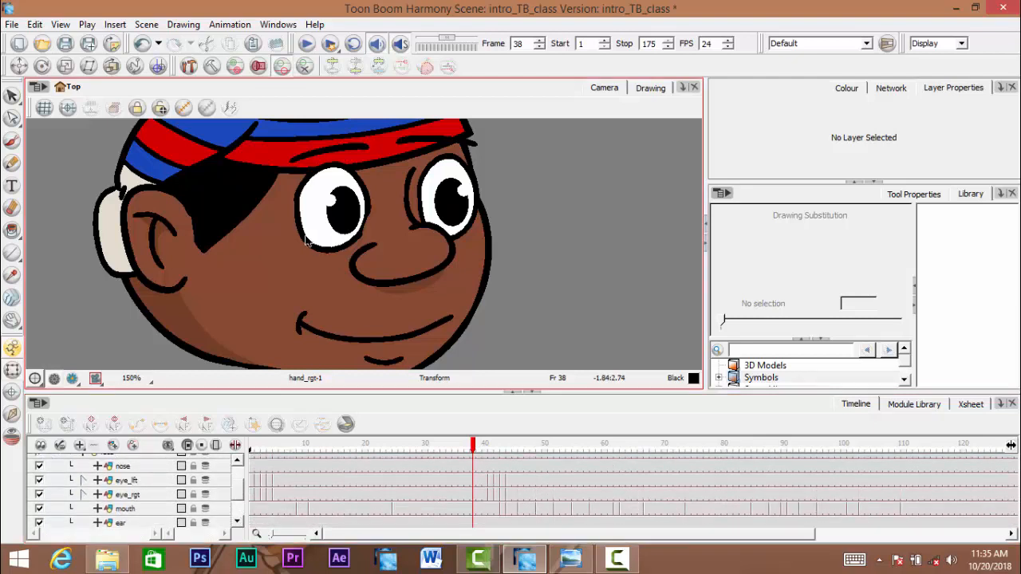
- Shift the eye_lft, nose, eye_rgt and ear layers towards the back of the head at frame 38 to start a head turn
left_click(333, 238)
left_click_drag(322, 236, 299, 238)
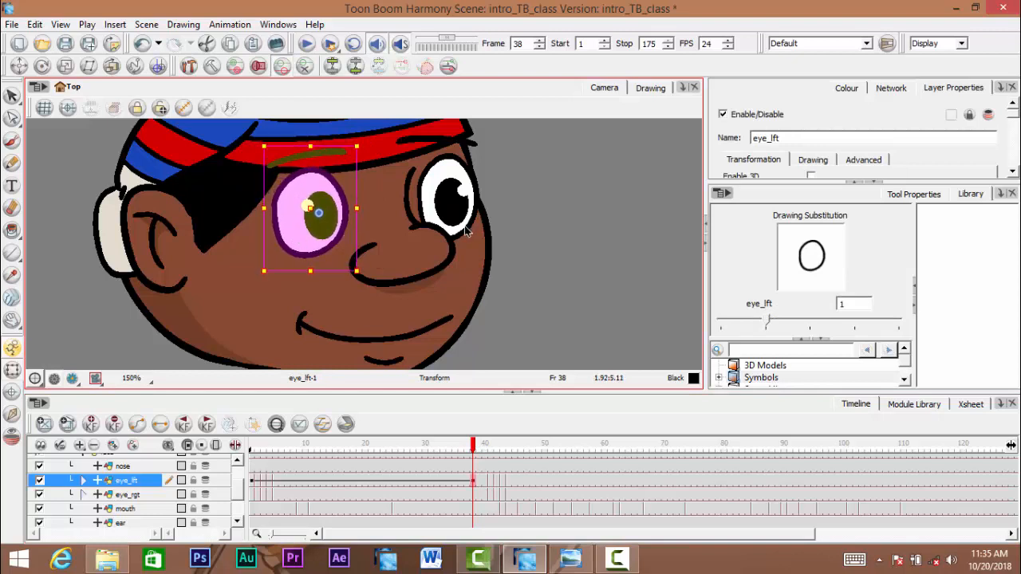
left_click(433, 264)
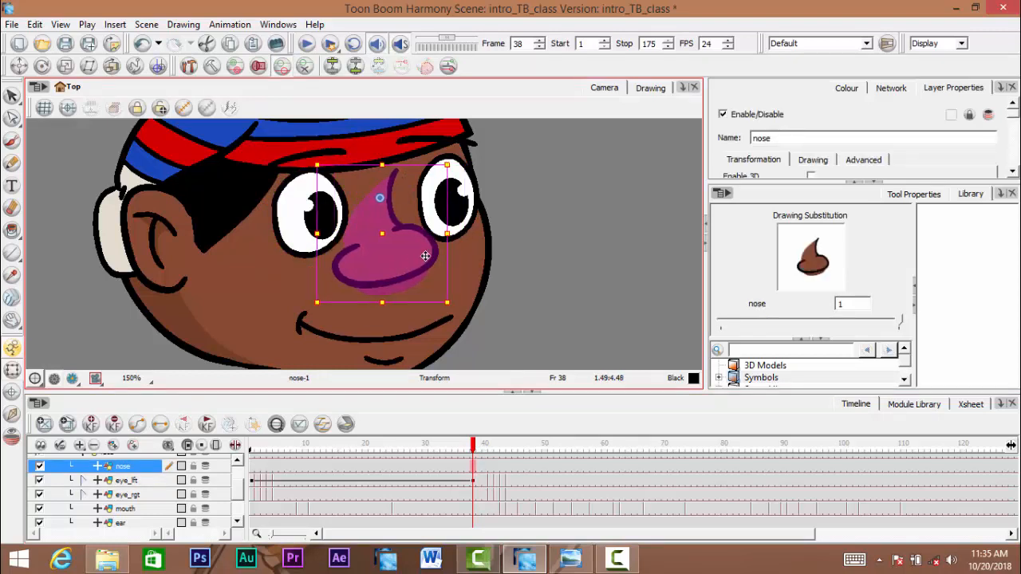
left_click(463, 225)
left_click_drag(450, 229, 439, 232)
left_click(173, 273)
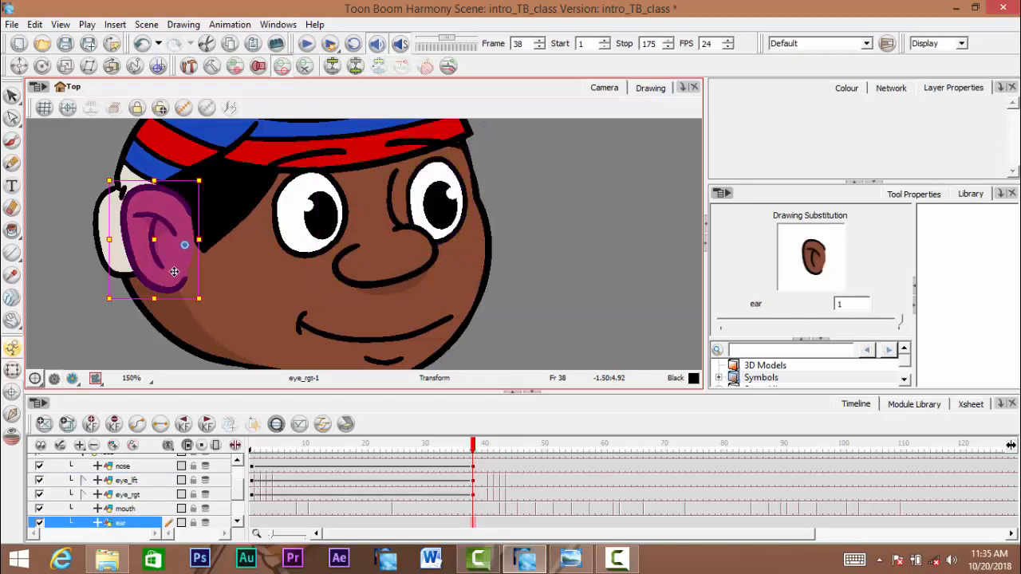
left_click(200, 229)
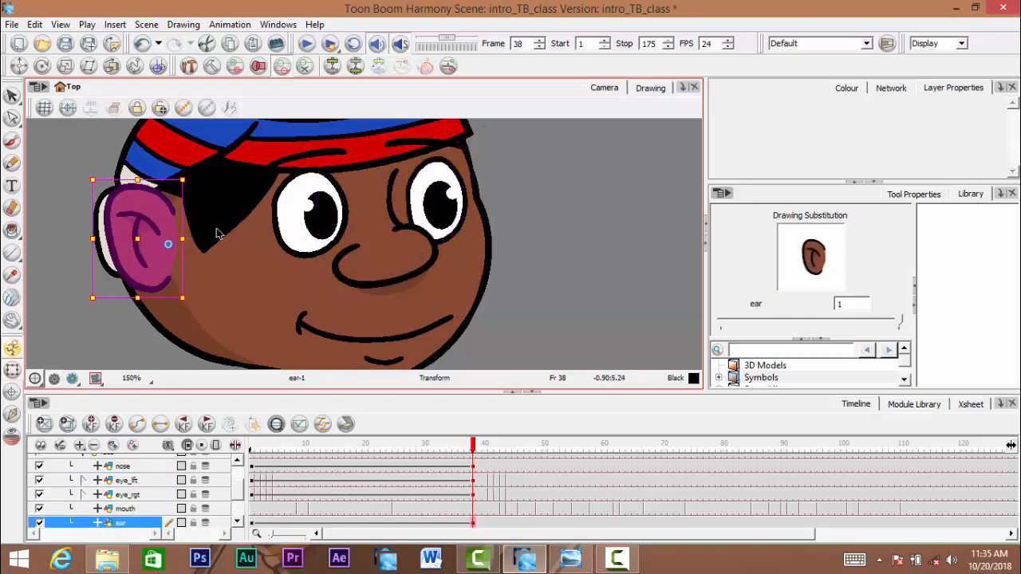
left_click(602, 255)
- Scale the face layer slightly narrower at frame 38
left_click(475, 449)
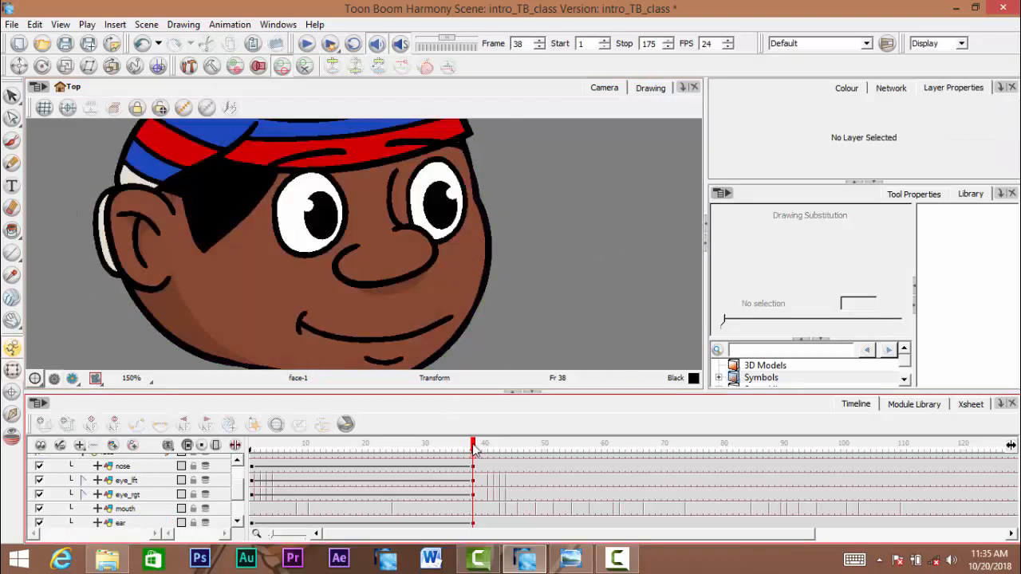
mouse_move(449, 451)
left_mouse_down()
mouse_move(250, 449)
mouse_move(396, 450)
mouse_move(473, 465)
left_mouse_up()
left_click(474, 303)
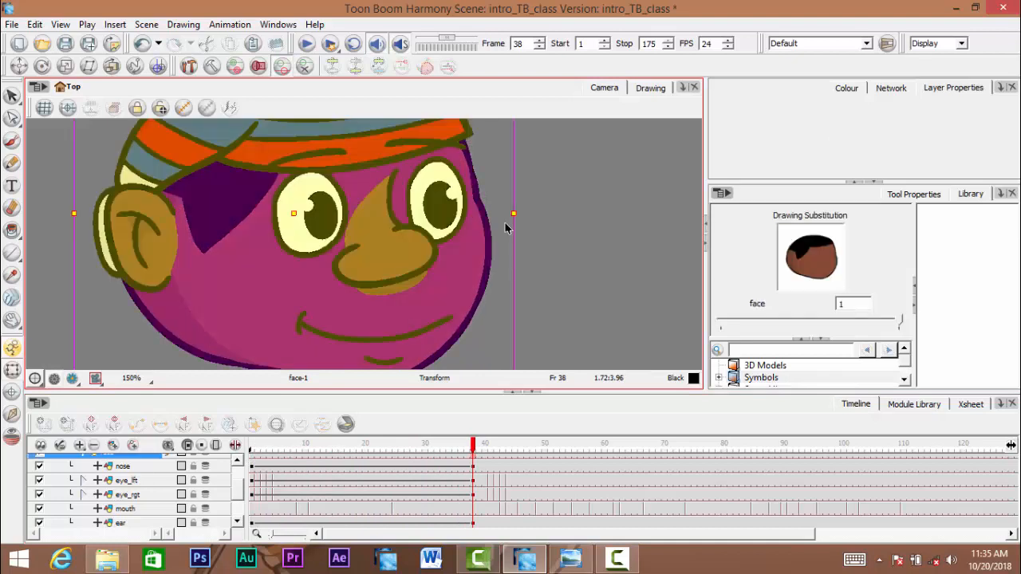
left_click_drag(514, 214, 511, 212)
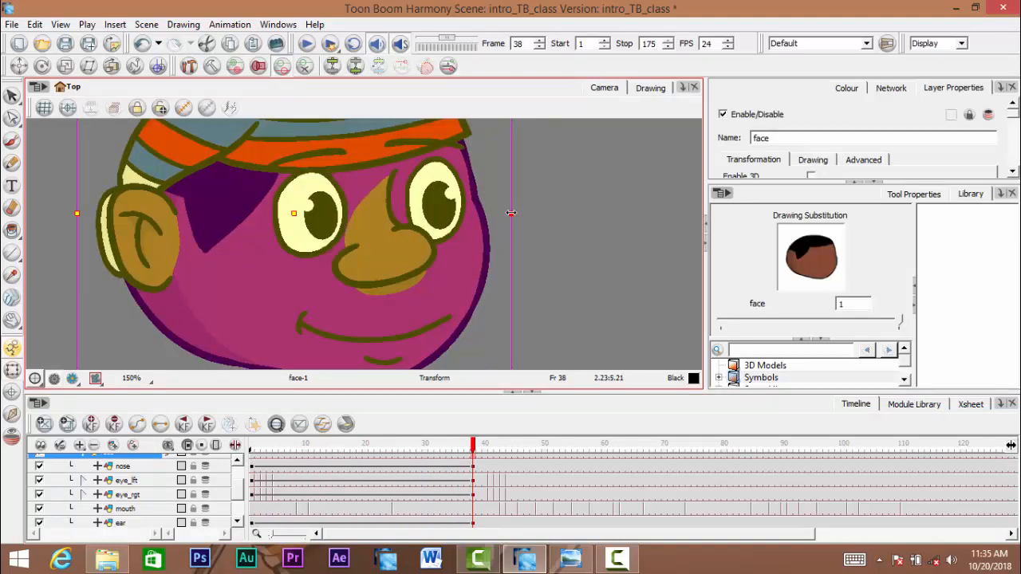
mouse_move(476, 288)
left_mouse_down()
mouse_move(480, 194)
mouse_move(481, 273)
left_mouse_up()
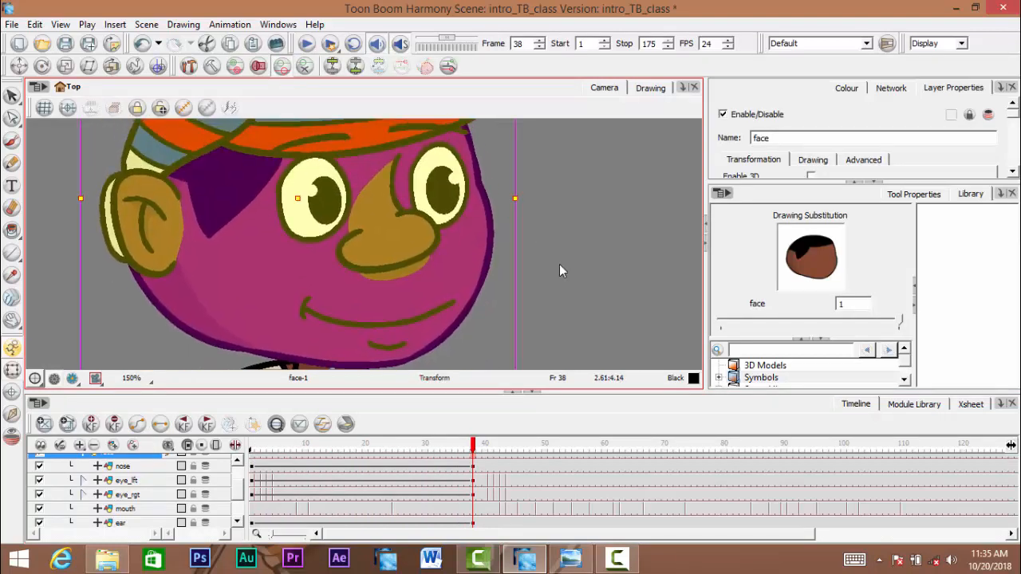
left_click(559, 264)
- Set the keyframes of the nose and eye_lft layers between frames 1 and 38 to stop-motion
left_click(256, 468)
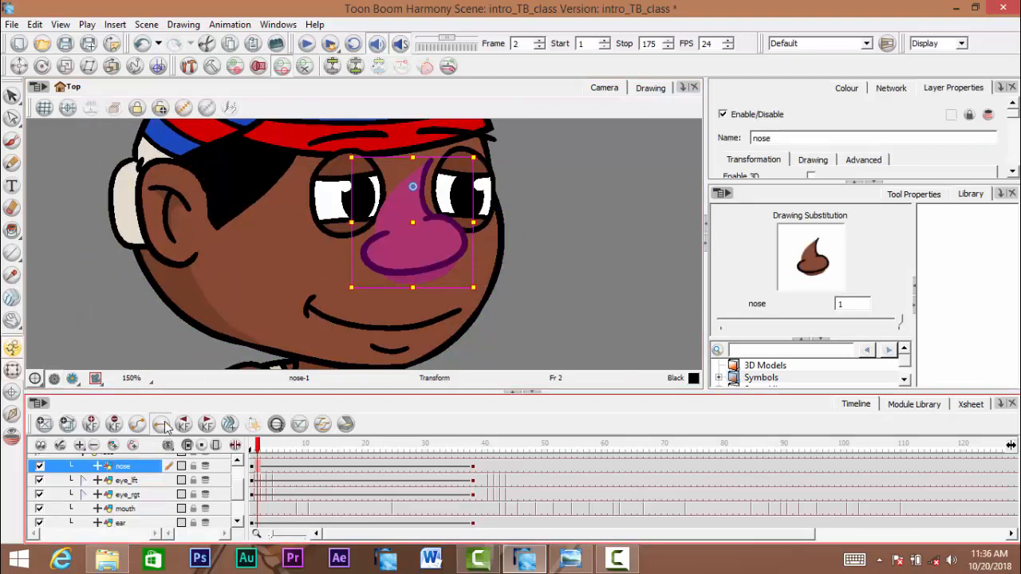
left_click(258, 482)
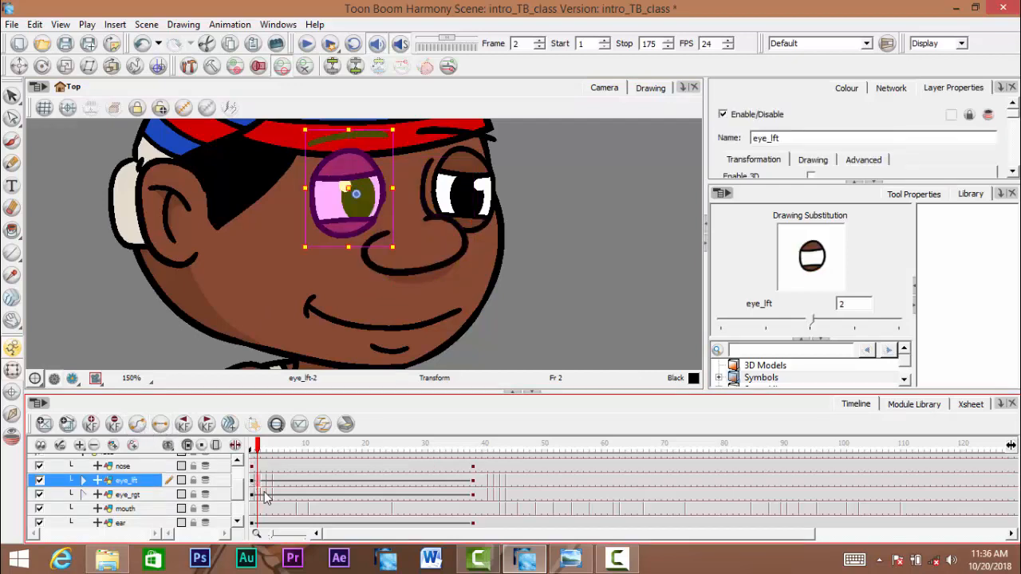
left_click(303, 488)
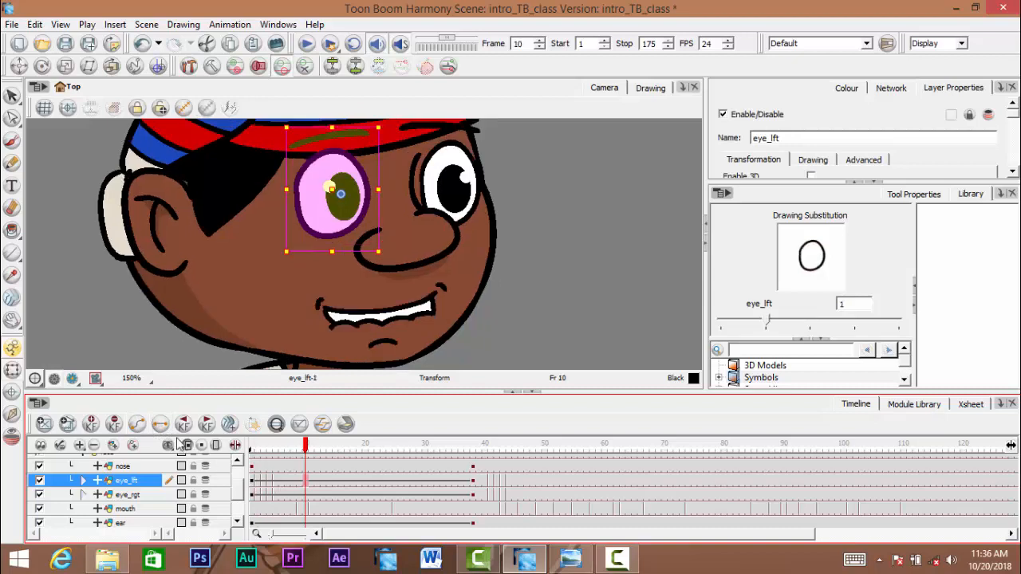
left_click(157, 427)
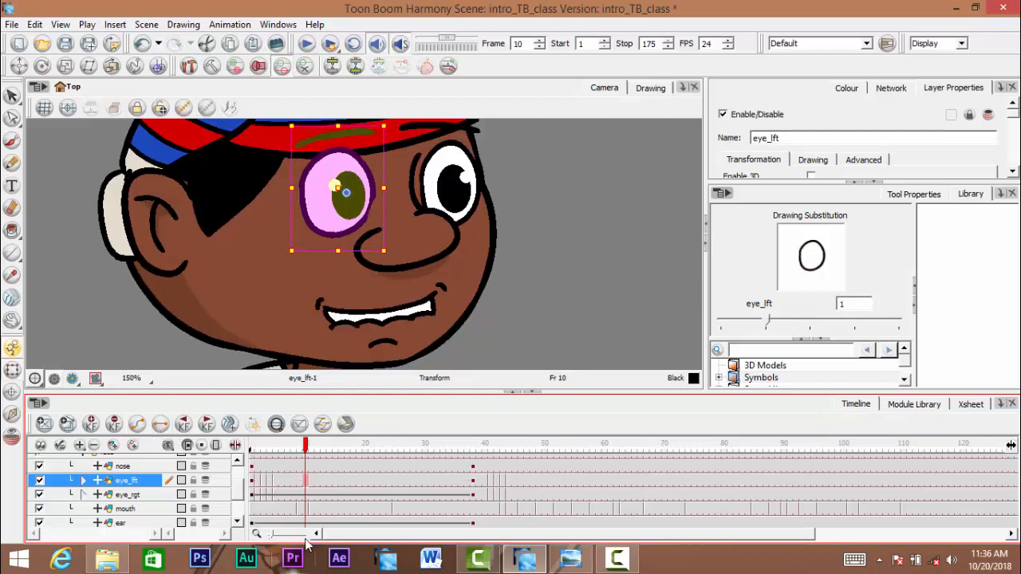
- Set the eye_rgt and ear layers to stop-motion keyframes between frames 1 and 38
left_click(316, 496)
left_click(159, 427)
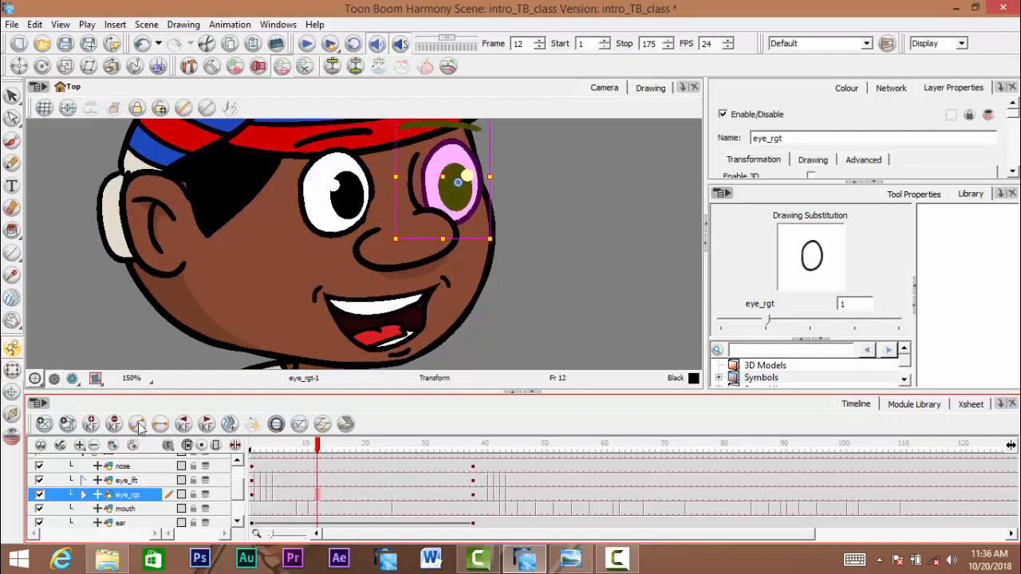
left_click(137, 426)
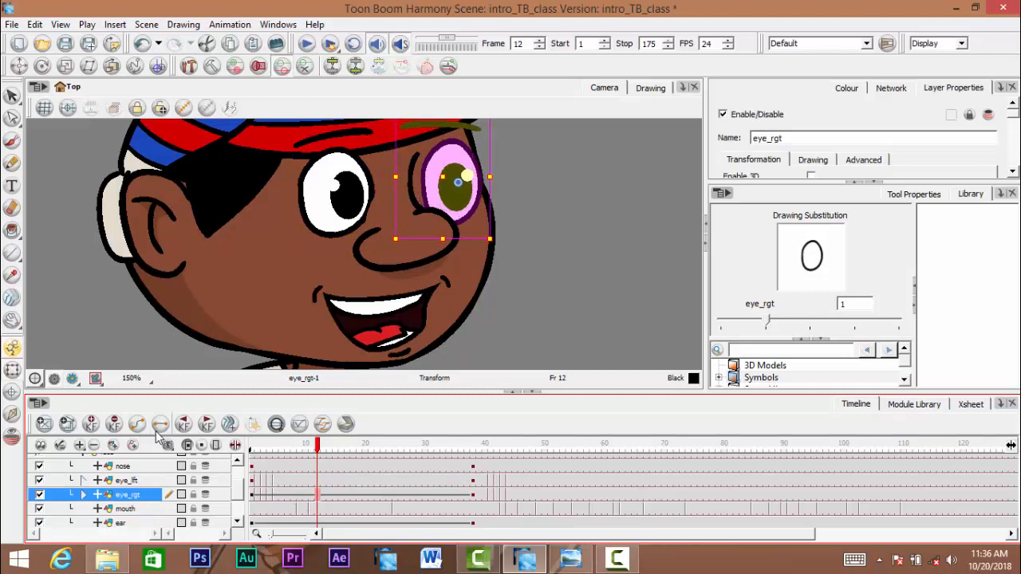
left_click(329, 524)
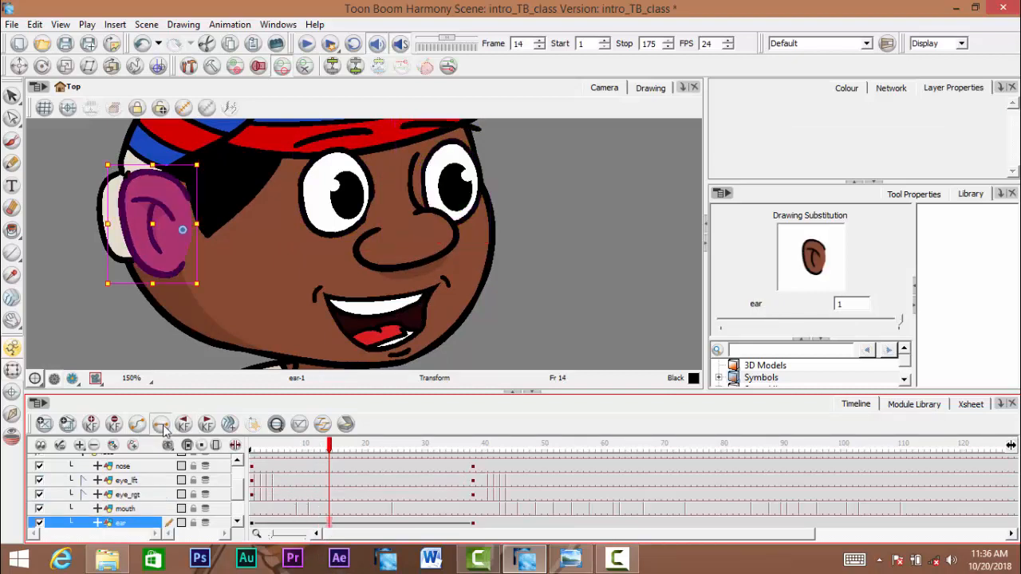
left_click(237, 521)
left_click(237, 521)
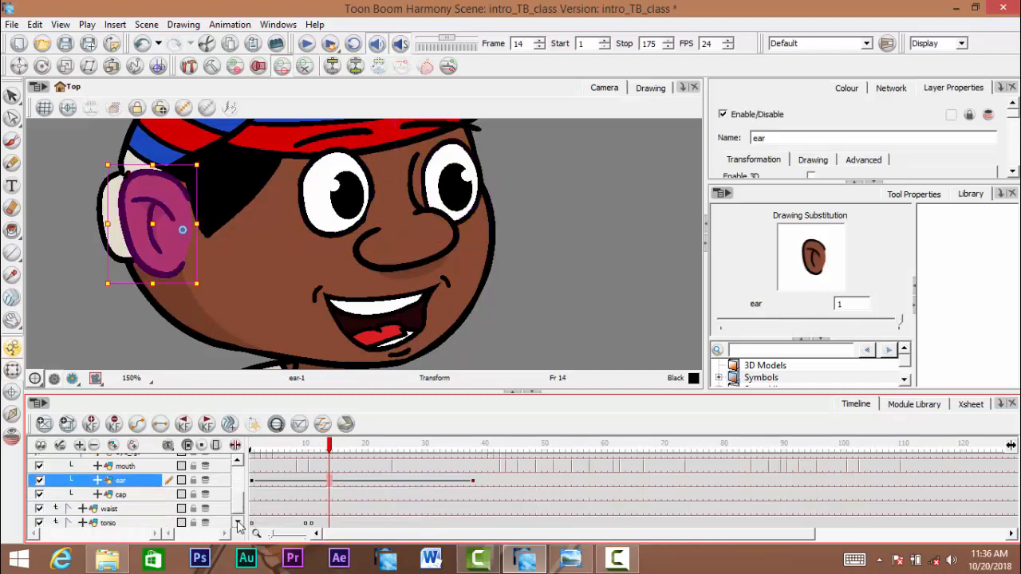
left_click(160, 425)
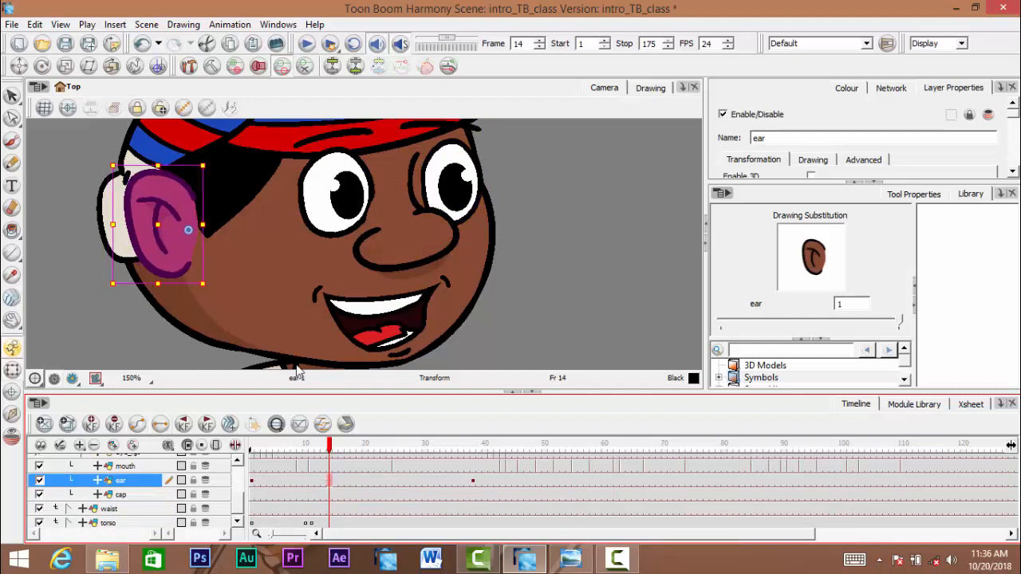
- Move the eye_rgt, eye_lft and nose layers slightly towards the front of the face at frame 38
left_click(538, 307)
scroll(337, 532, "up", 1)
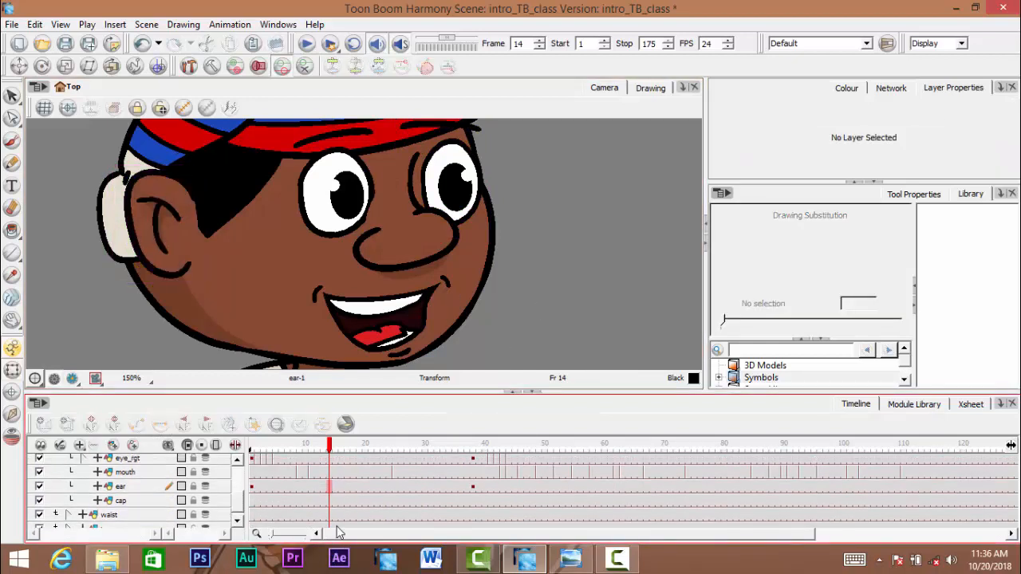
scroll(337, 533, "up", 2)
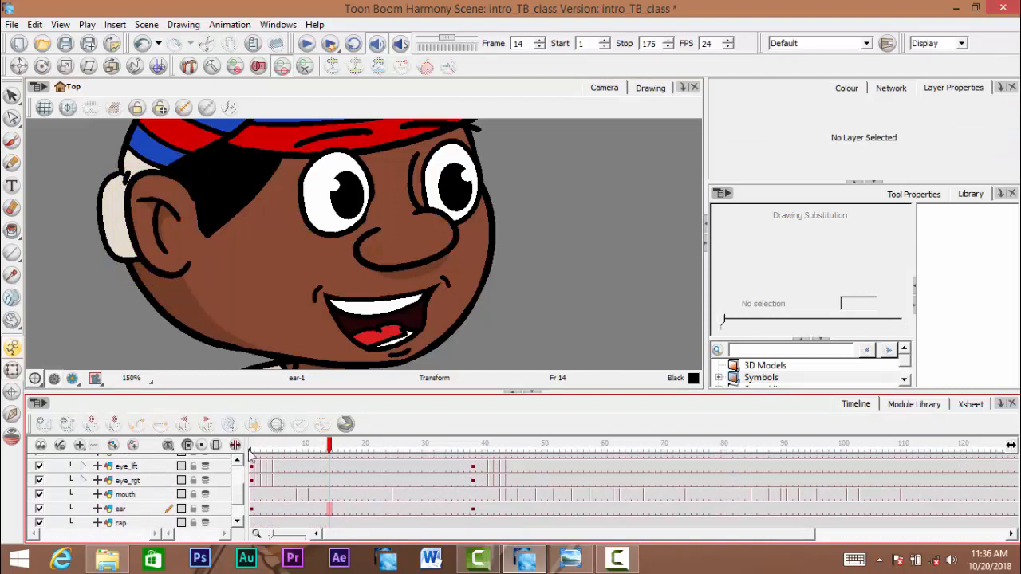
left_click_drag(250, 453, 473, 471)
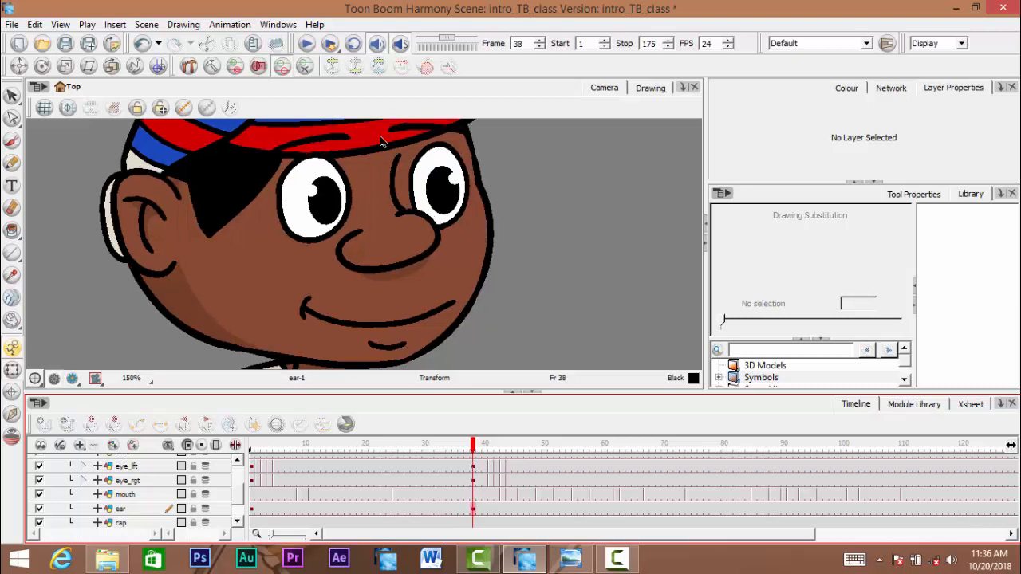
left_click(456, 213)
left_click_drag(467, 212, 462, 211)
left_click(307, 235)
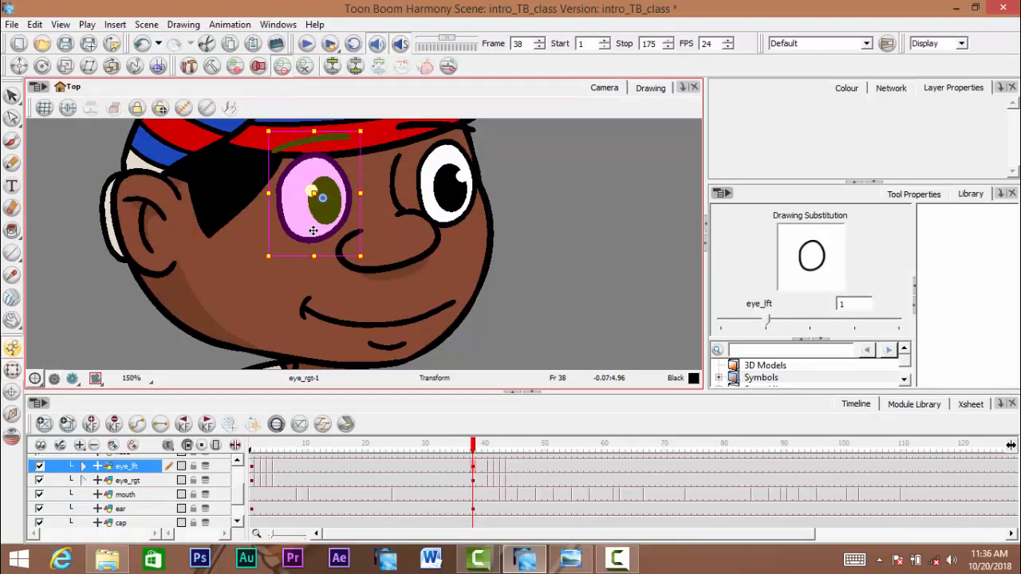
left_click(394, 245)
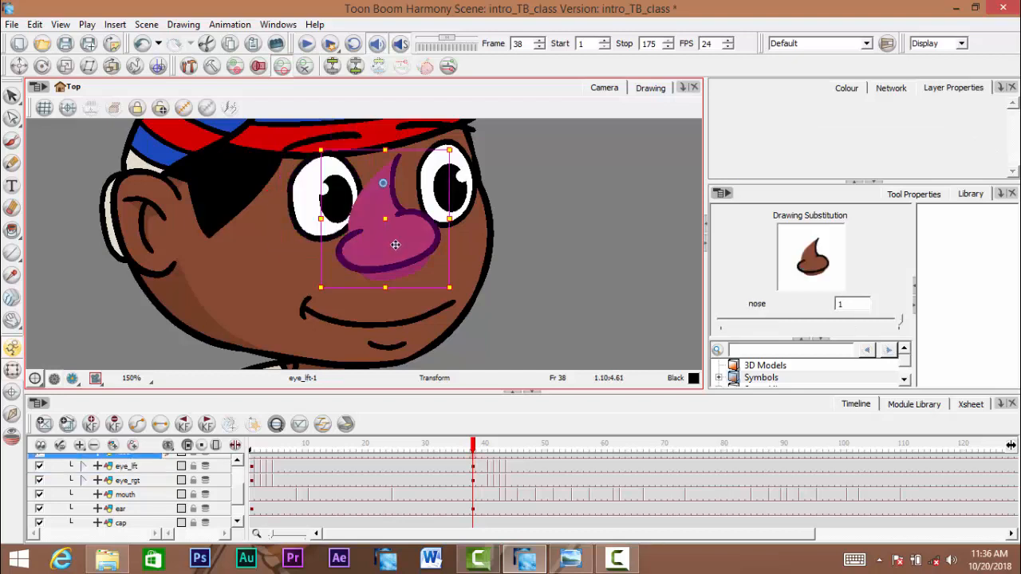
left_click_drag(408, 245, 403, 244)
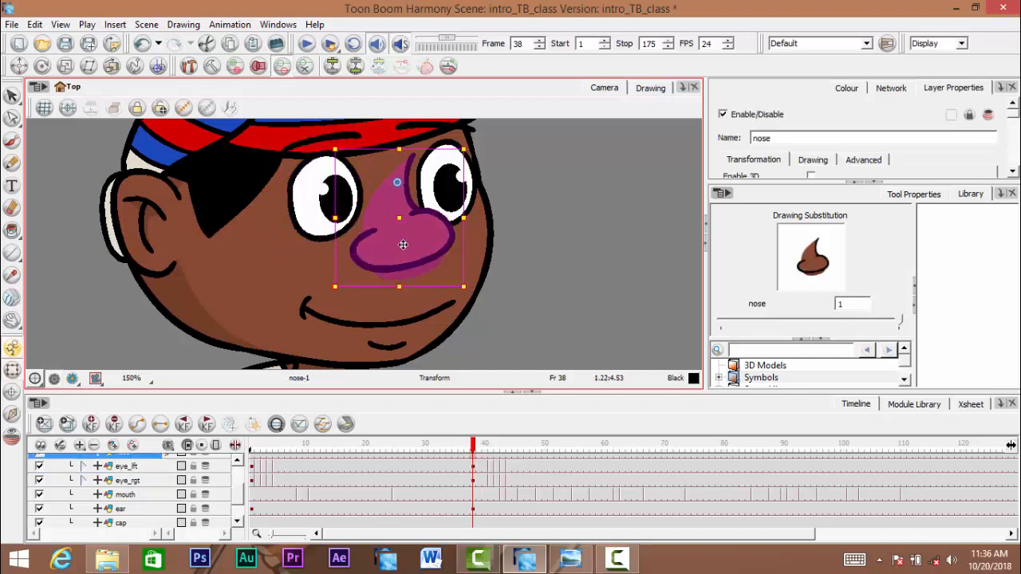
- Nudge the ear layer slightly towards the face at frame 38 and turn on onion skin for it
left_click(158, 247)
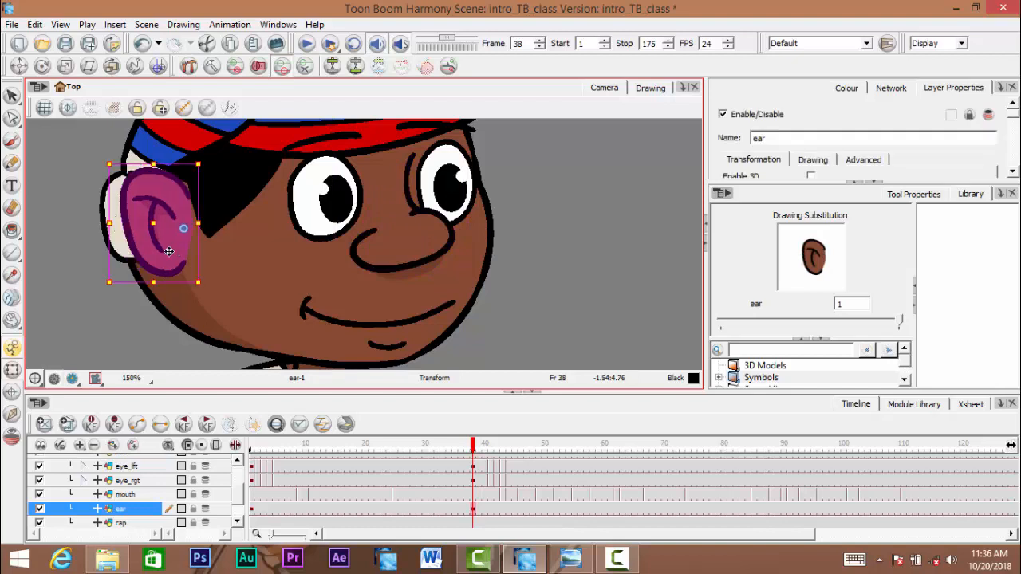
left_click_drag(164, 253, 163, 253)
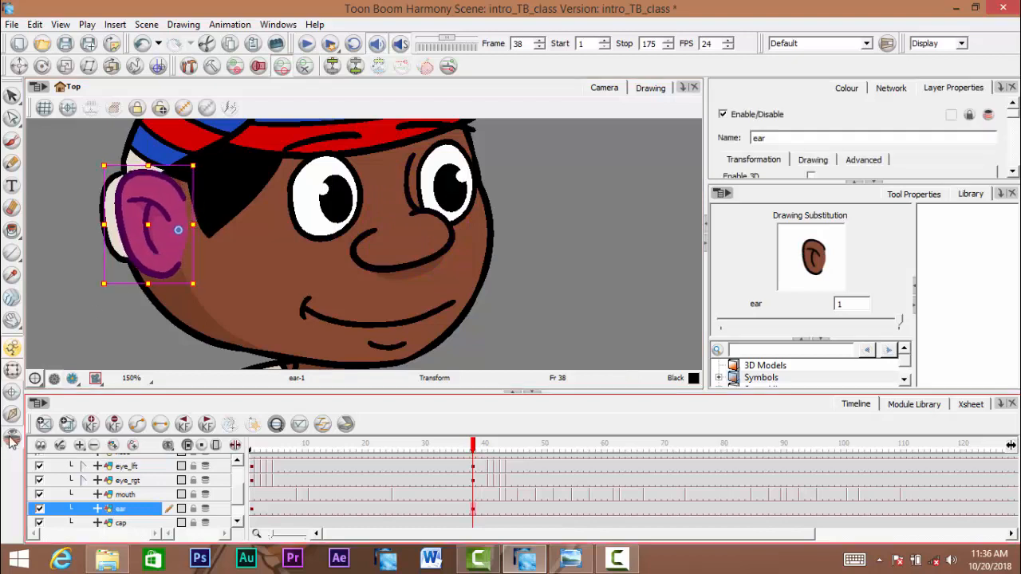
left_click(11, 437)
scroll(157, 251, "up", 1)
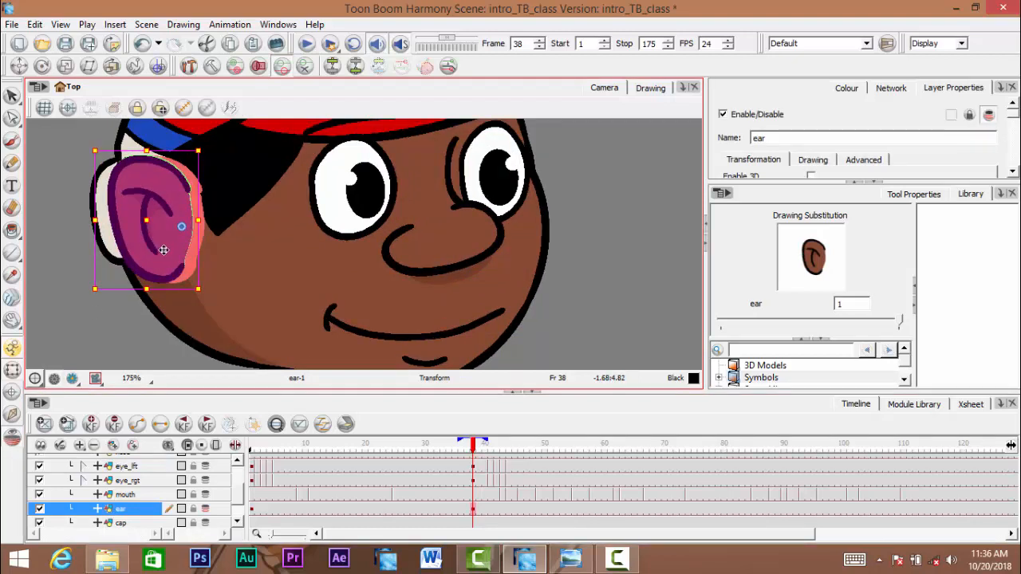
- Nudge the eye_lft layer slightly towards the nose and fine-tune the nose layer's position at frame 38
scroll(163, 251, "up", 1)
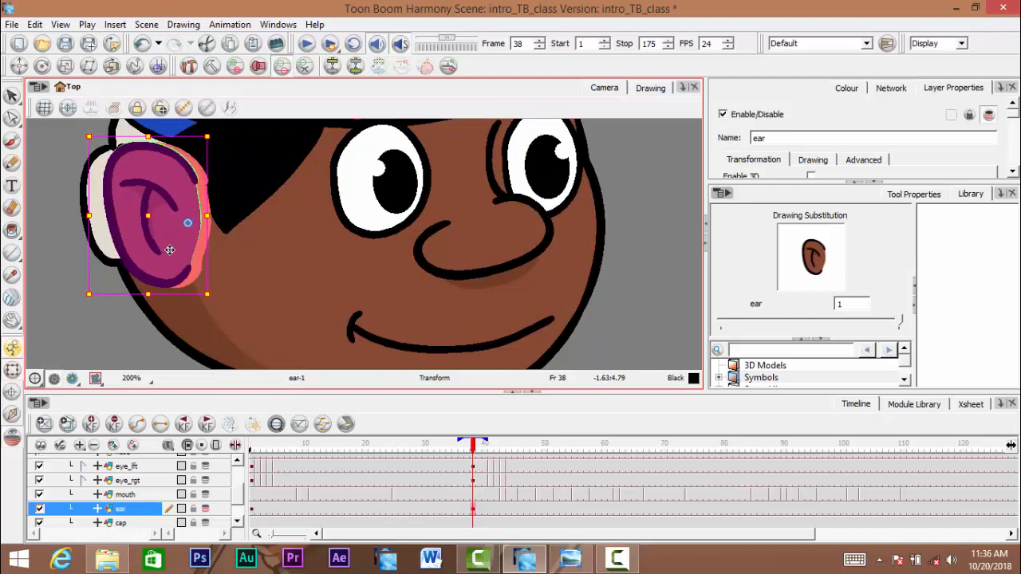
left_click_drag(322, 229, 270, 261)
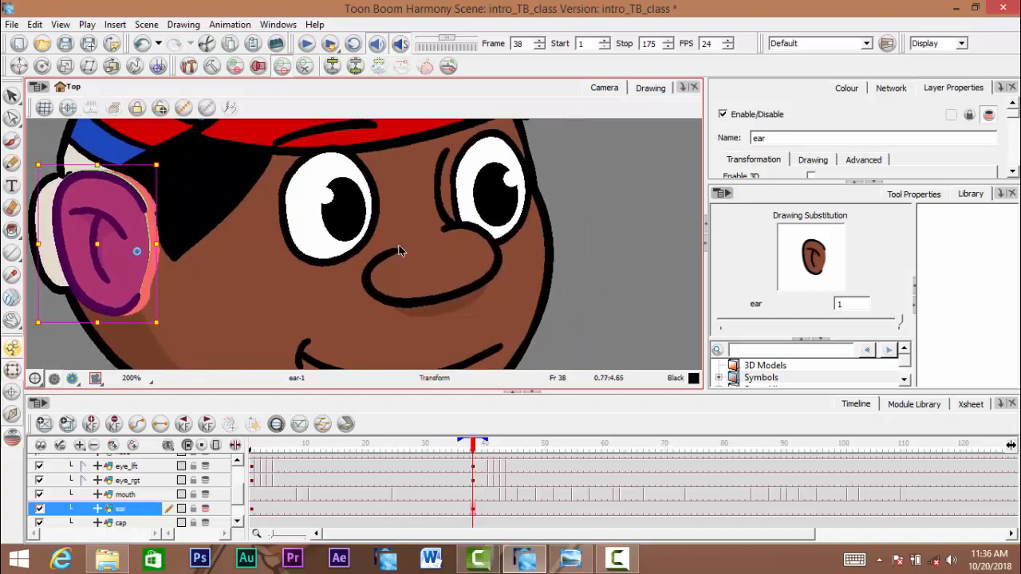
left_click(349, 253)
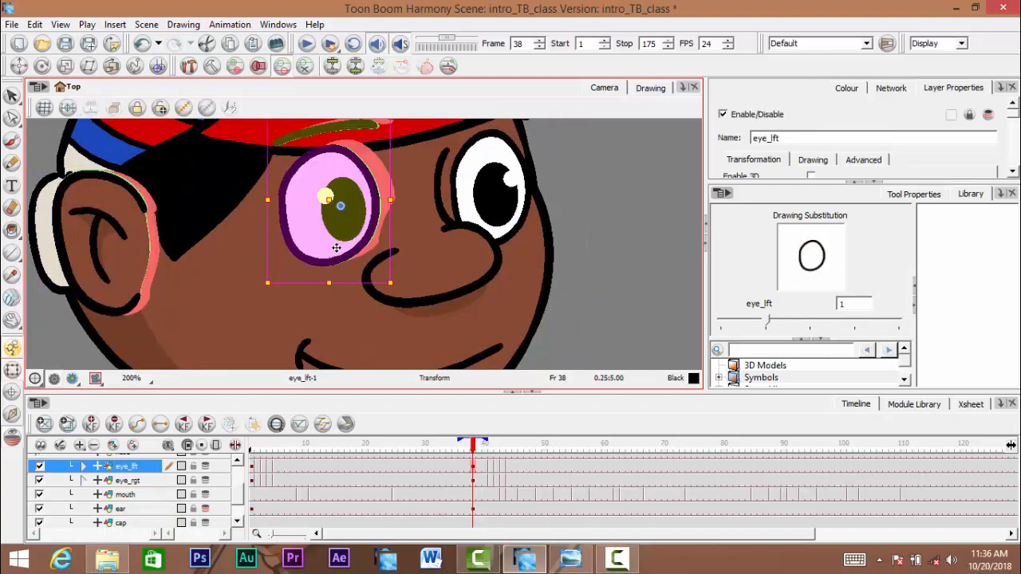
left_click_drag(336, 248, 344, 248)
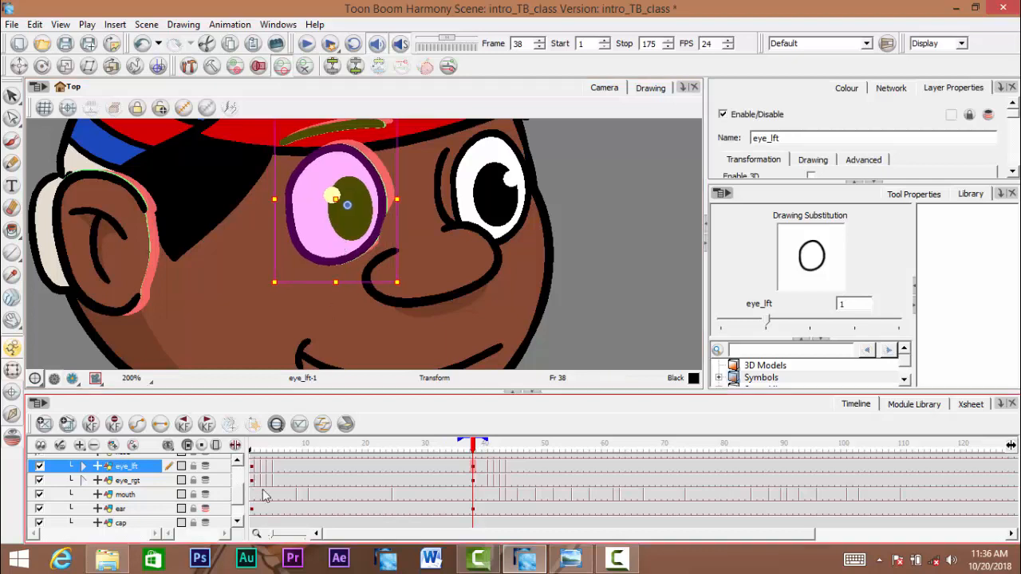
left_click_drag(400, 161, 387, 199)
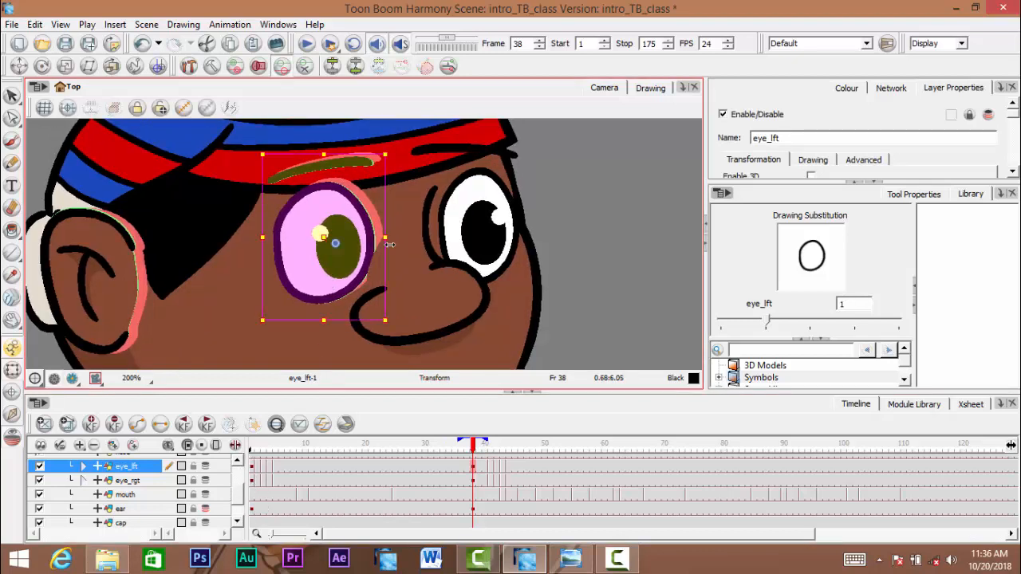
left_click_drag(448, 227, 429, 191)
left_click(427, 191)
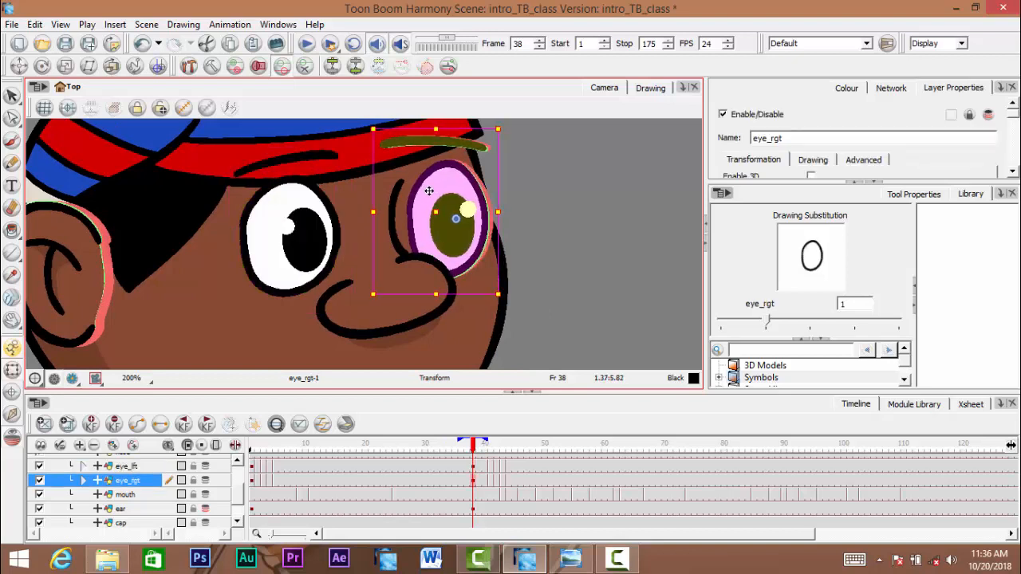
left_click(306, 209)
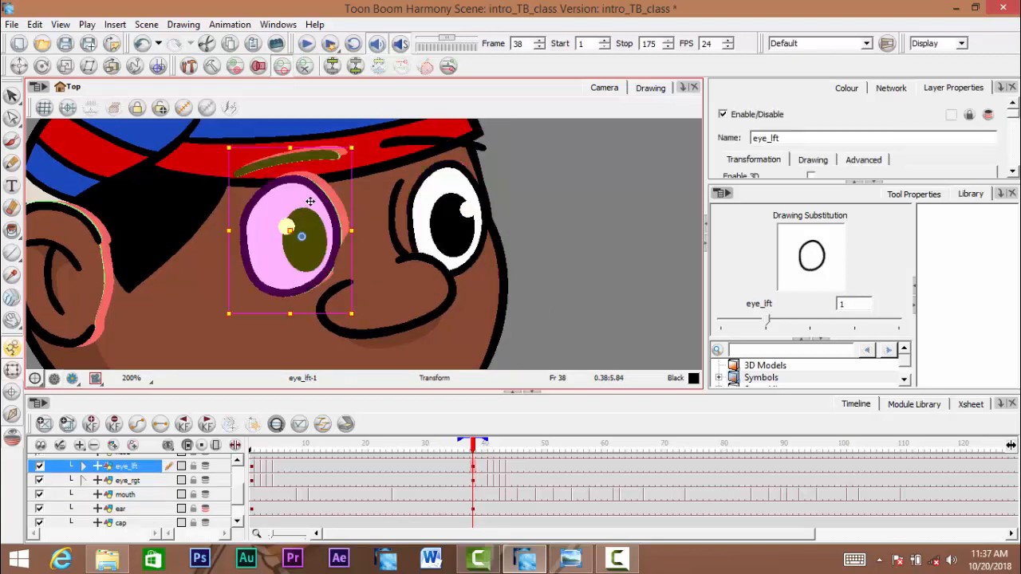
left_click_drag(306, 206, 310, 205)
left_click(408, 294)
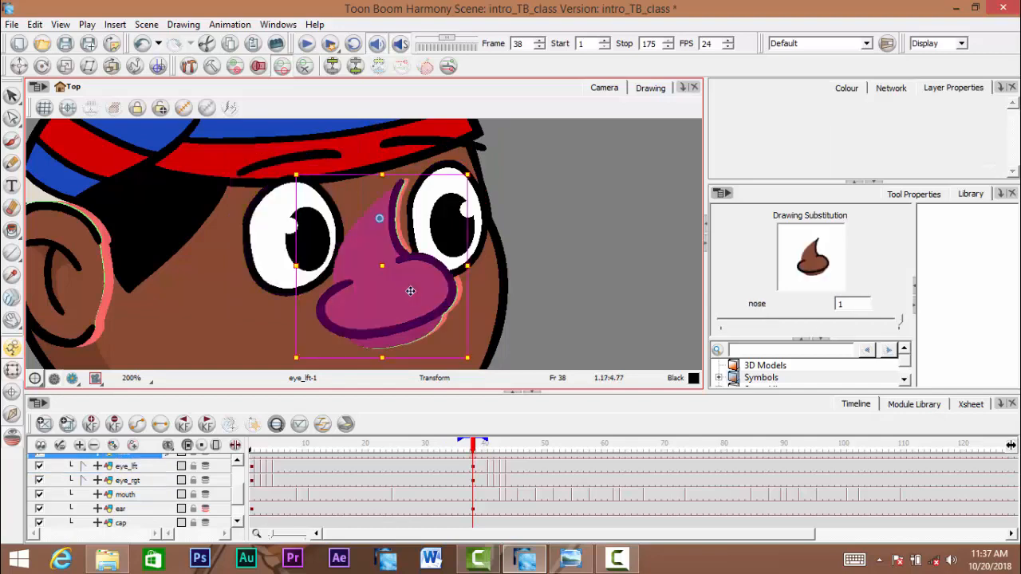
left_click_drag(409, 294, 410, 292)
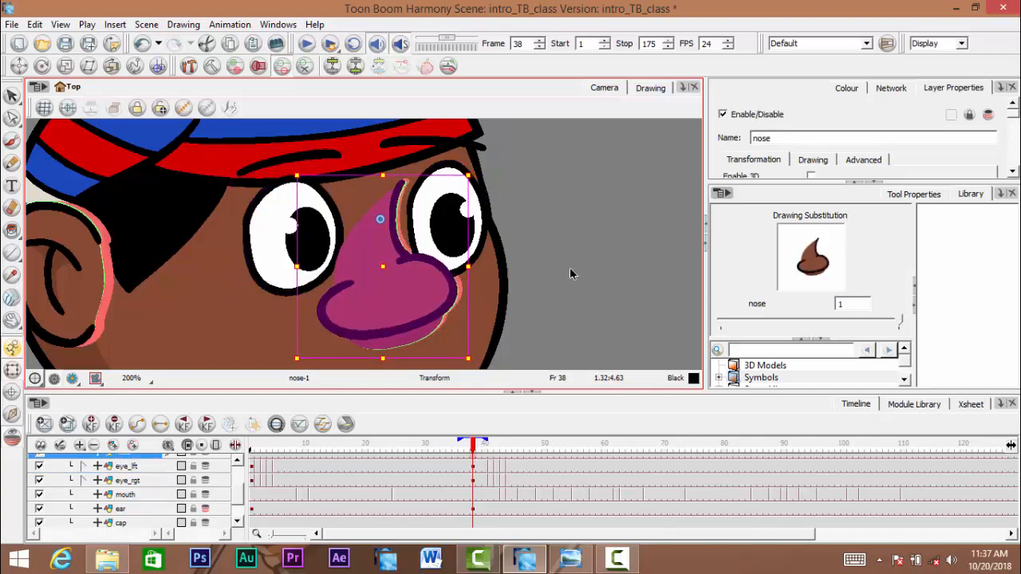
- Compare the adjusted face at frame 38 with the frames before it by scrubbing the timeline
left_click(569, 270)
scroll(481, 269, "down", 3)
key("space")
left_click_drag(474, 247, 479, 218)
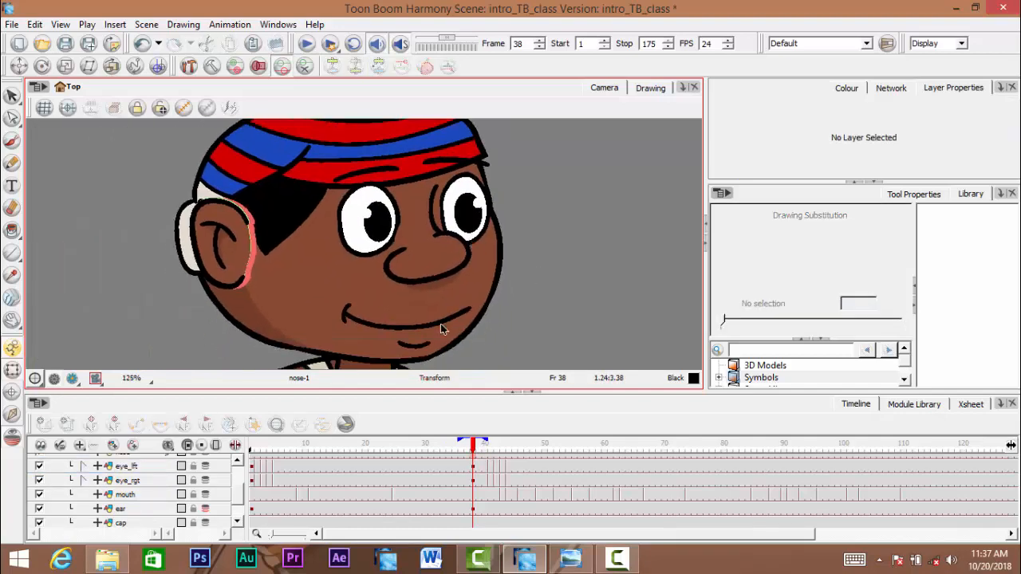
left_click(440, 323)
key("comma")
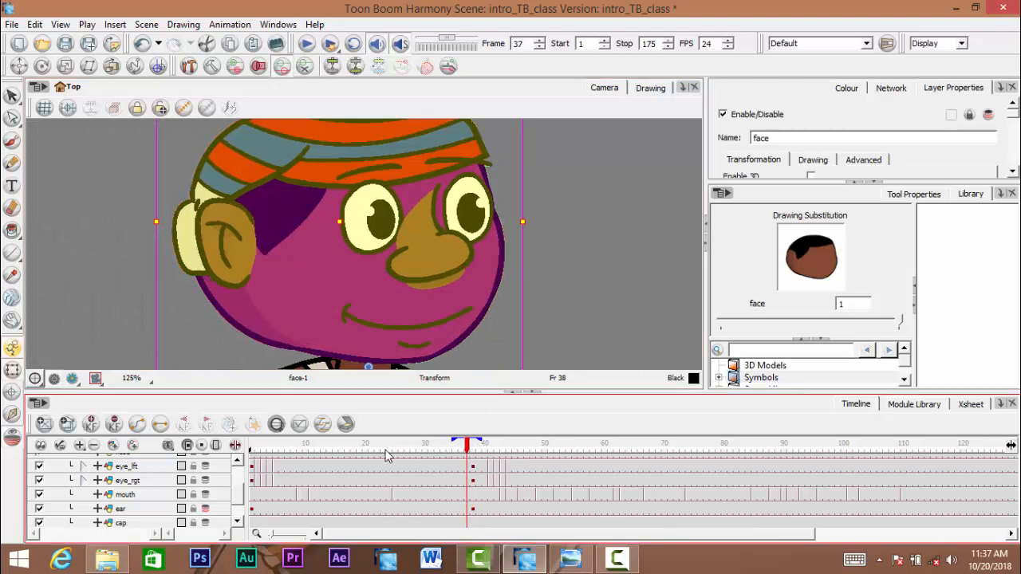
mouse_move(385, 456)
left_mouse_down()
mouse_move(486, 465)
mouse_move(473, 468)
left_mouse_up()
- Shift the pupil_lft and pupil_rgt layers slightly towards the ear side of the eyes at frame 38
left_click(566, 187)
scroll(386, 191, "up", 2)
left_click(379, 242)
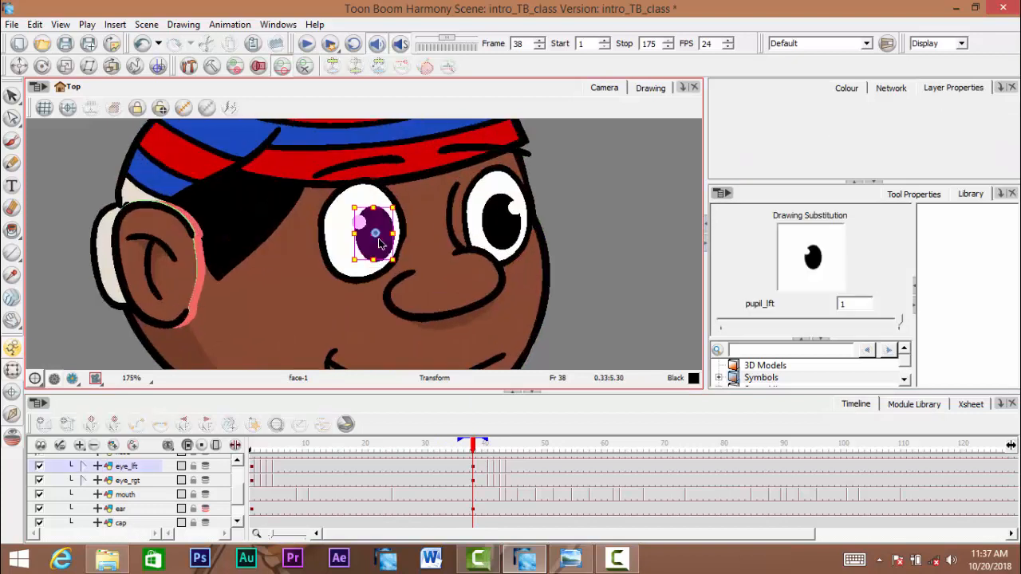
left_click_drag(377, 247, 363, 241)
left_click(498, 236)
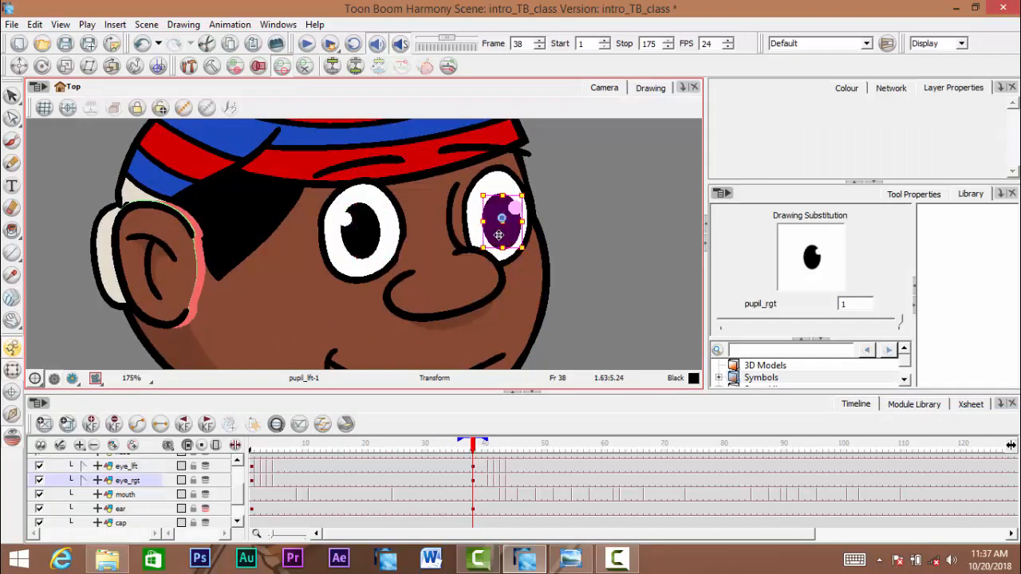
mouse_move(483, 234)
left_mouse_down()
mouse_move(316, 200)
mouse_move(332, 231)
mouse_move(311, 248)
mouse_move(344, 224)
mouse_move(353, 183)
mouse_move(378, 276)
left_mouse_up()
left_click(564, 240)
- Examine the new pupil positions at frame 38, both close up and from a distance
scroll(563, 239, "down", 3)
key("space")
scroll(213, 222, "up", 3)
key("space")
scroll(322, 241, "down", 3)
key("space")
scroll(378, 276, "up", 3)
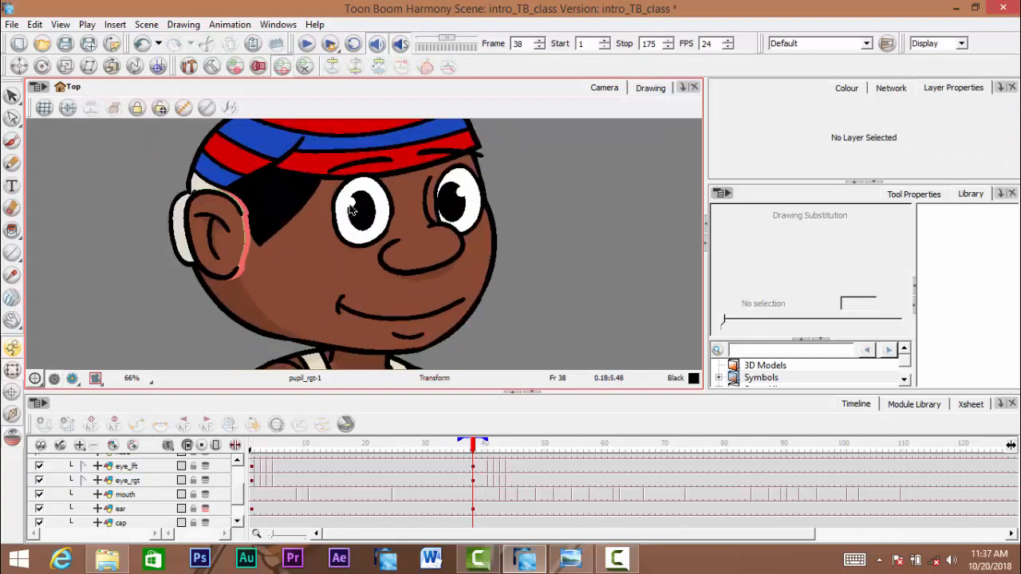
scroll(244, 499, "up", 2)
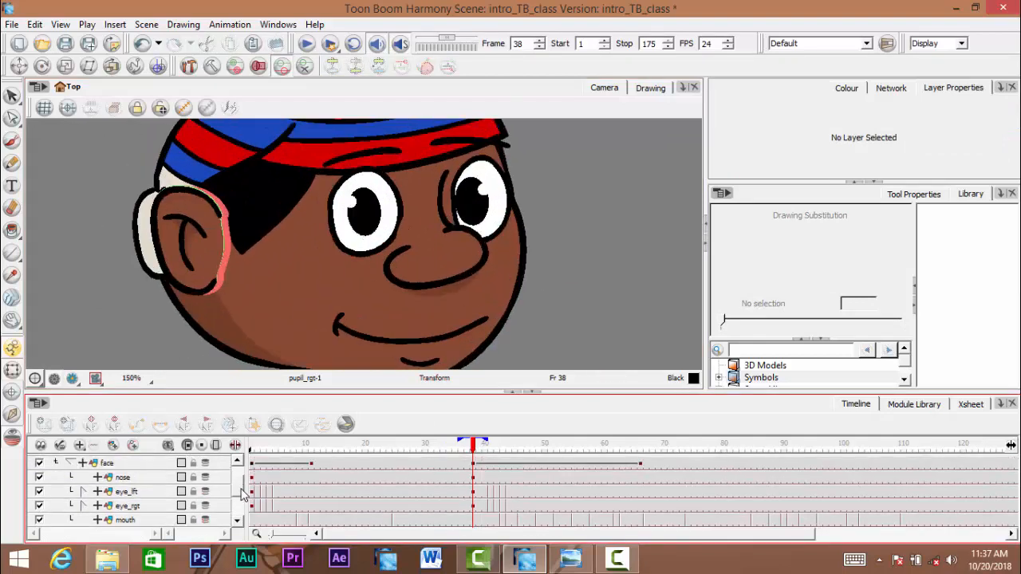
- Expand the eye_lft layer and set pupil_lft to stop-motion keyframes between frames 1 and 38
scroll(243, 498, "down", 1)
scroll(244, 494, "up", 2)
scroll(243, 486, "down", 2)
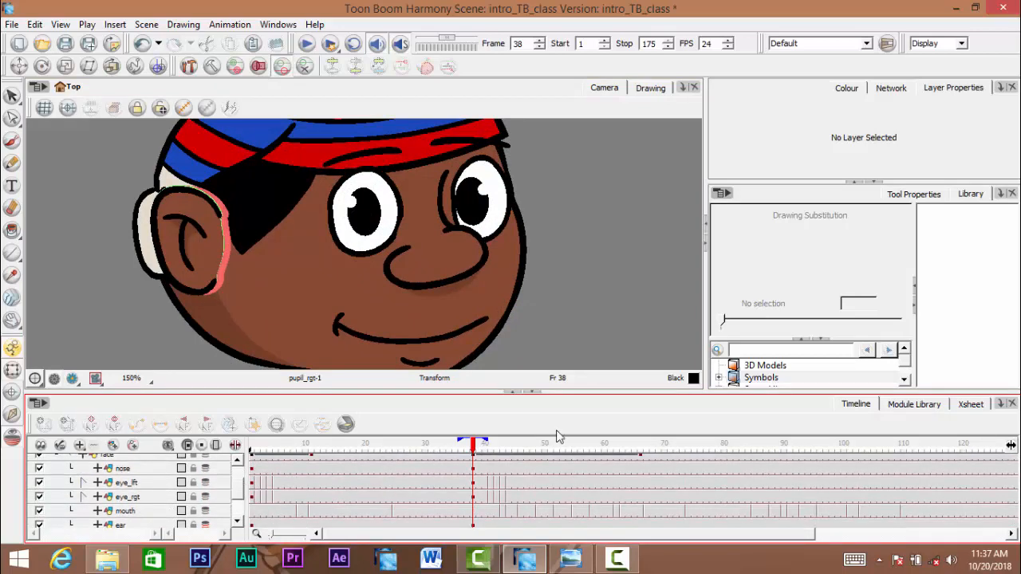
left_click(83, 483)
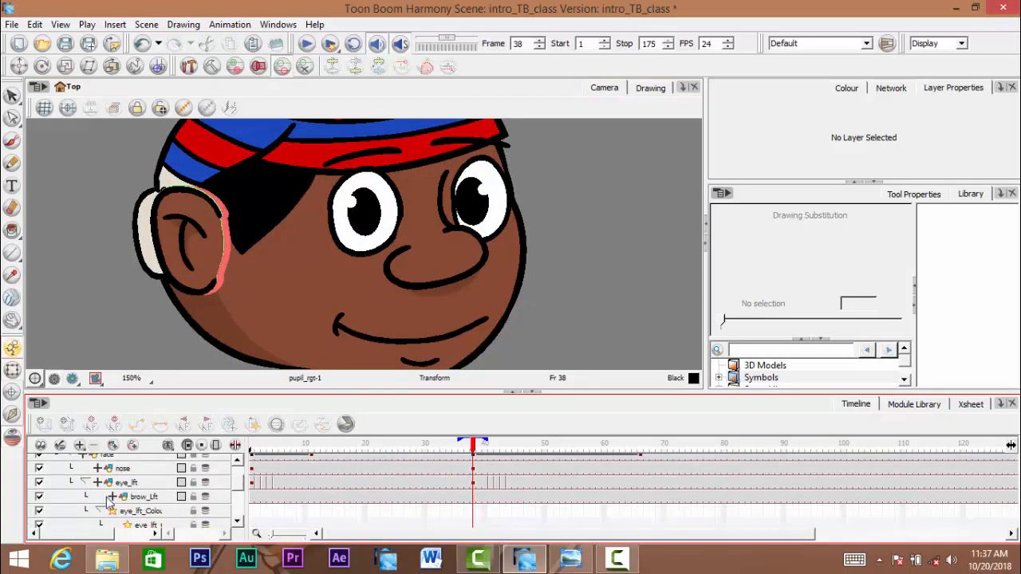
scroll(269, 502, "down", 2)
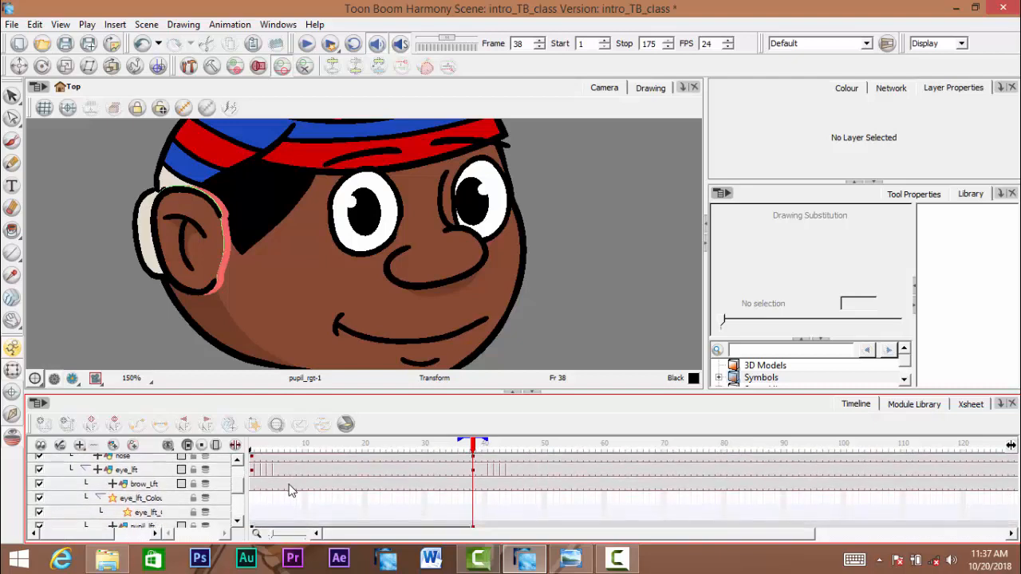
scroll(271, 496, "down", 1)
left_click(352, 510)
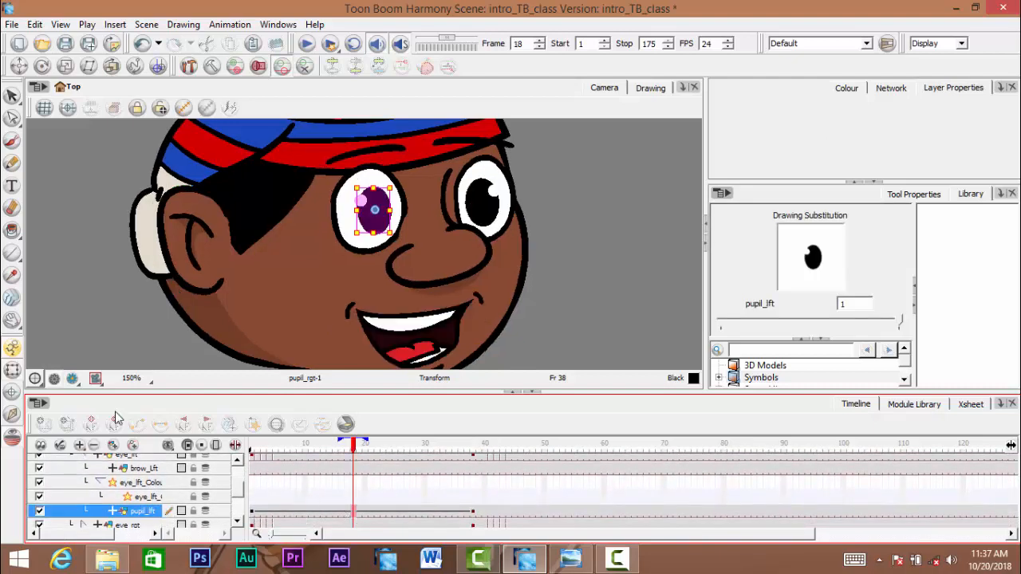
left_click(160, 427)
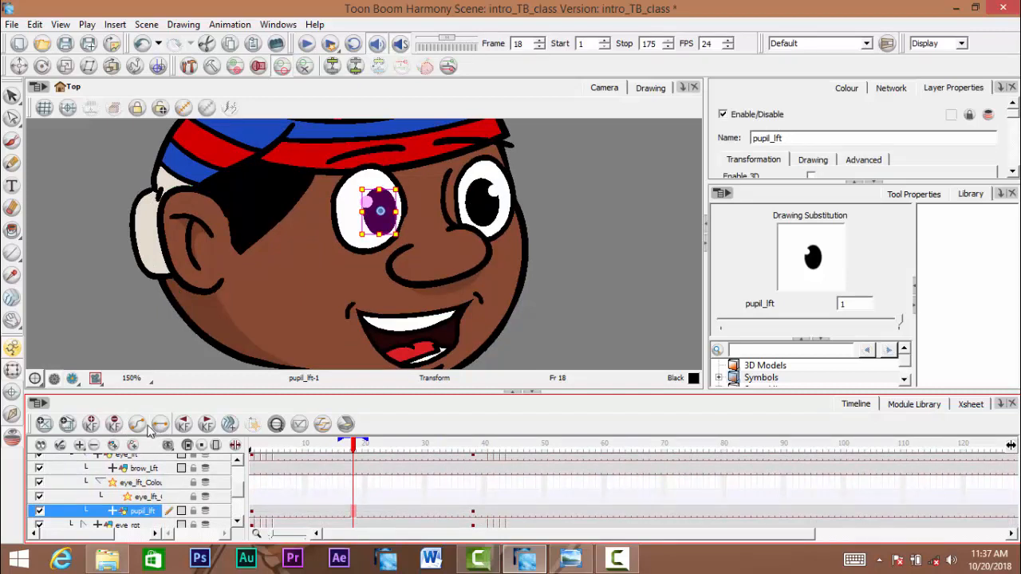
- Expand the eye_rgt layer and set pupil_rgt to stop-motion keyframes between frames 1 and 38
scroll(231, 500, "down", 2)
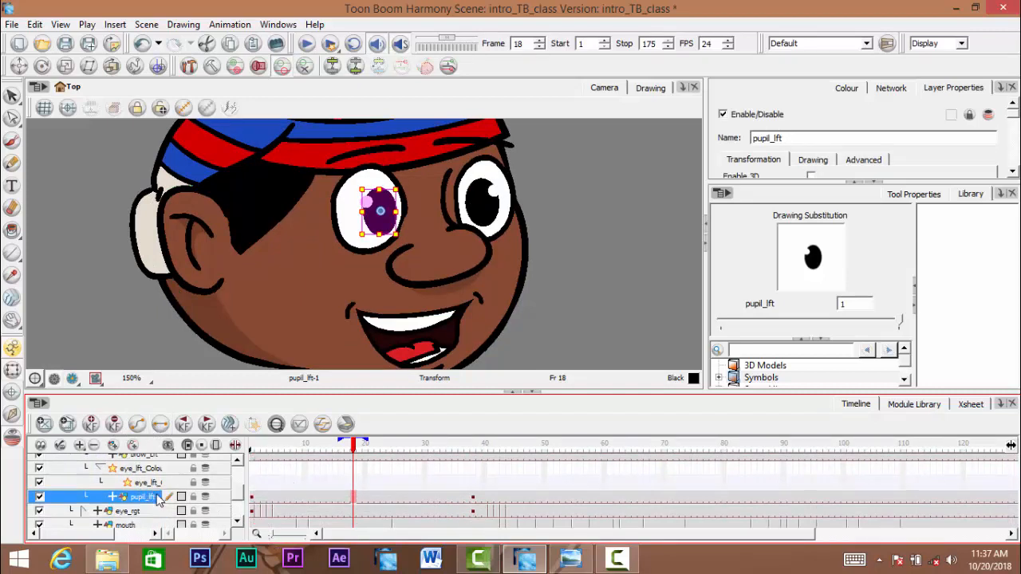
left_click(84, 497)
scroll(283, 490, "down", 1)
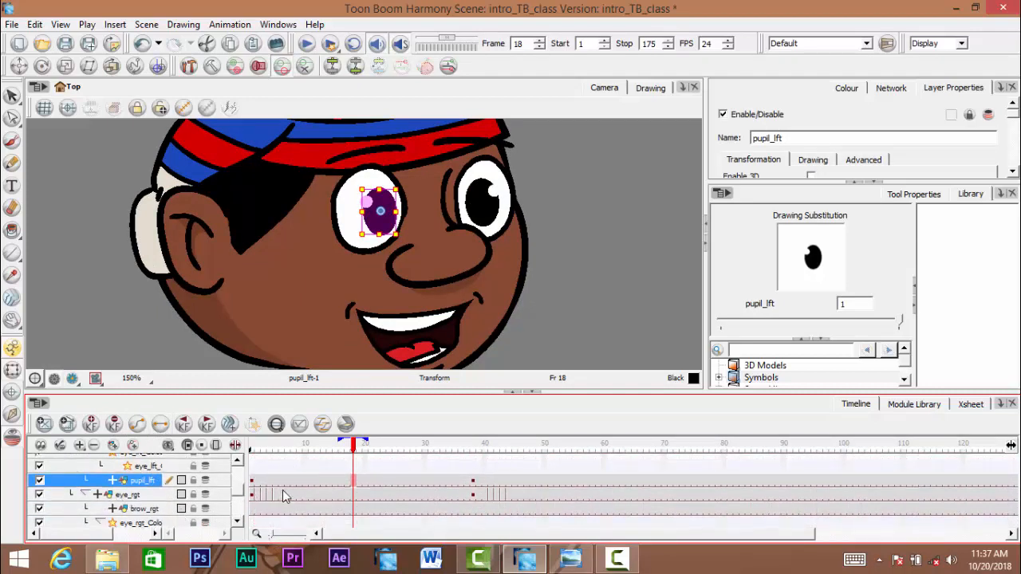
scroll(287, 486, "down", 2)
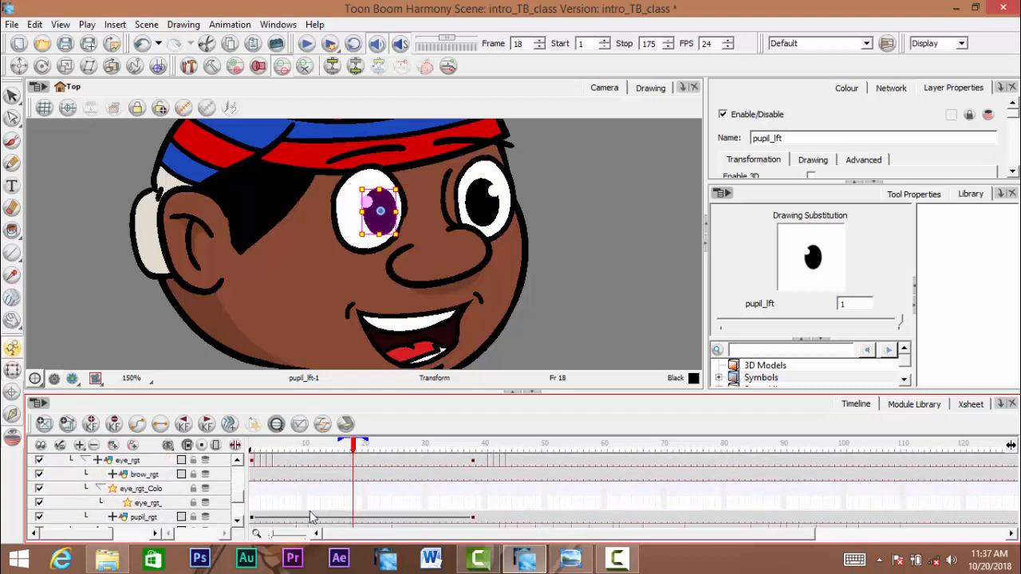
left_click(311, 511)
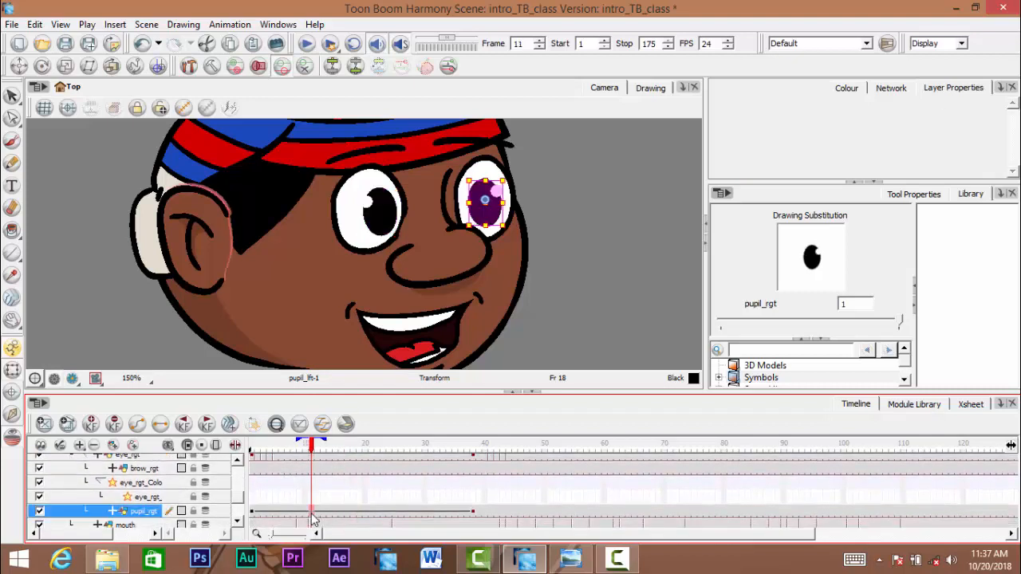
left_click(162, 427)
- Scrub the timeline up to frame 64 to check the head turn and view more of the character
scroll(238, 495, "up", 5)
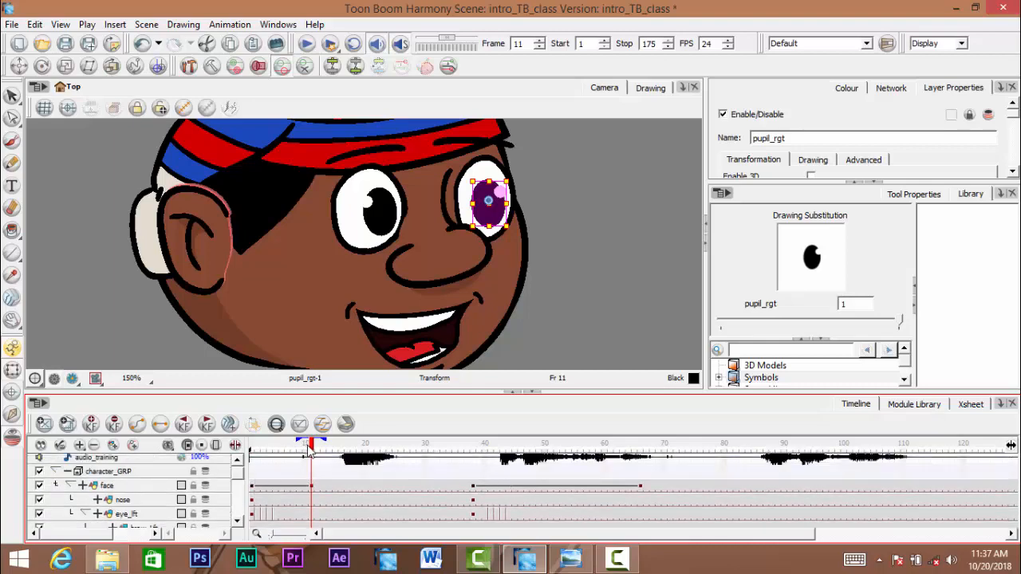
left_click_drag(263, 453, 587, 467)
left_click_drag(563, 474, 630, 449)
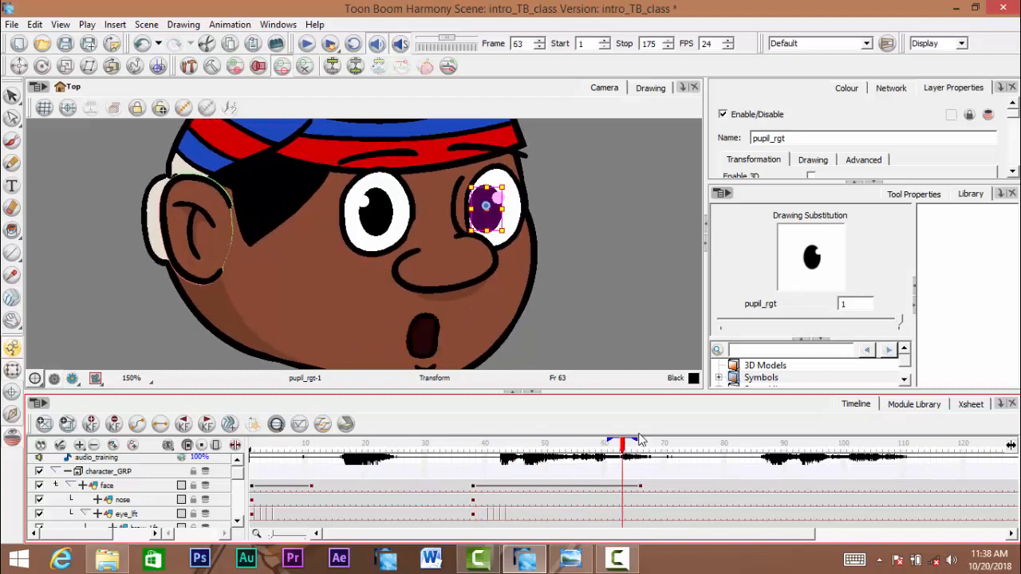
left_click(591, 296)
scroll(590, 296, "down", 3)
key("space")
left_click_drag(589, 295, 400, 222)
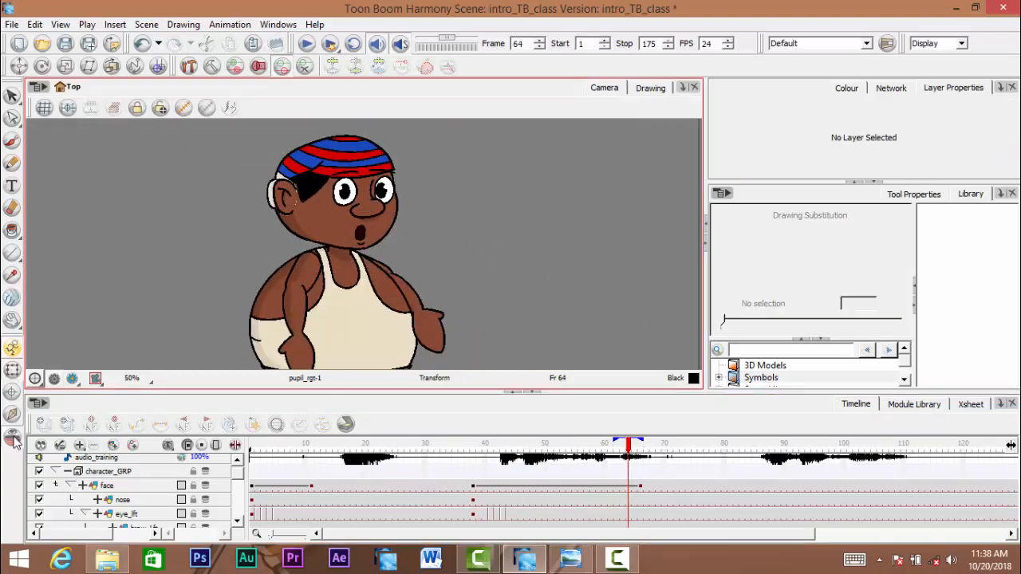
- Collapse the character_GRP layers and play the animation with sound from frame 1
left_click(56, 471)
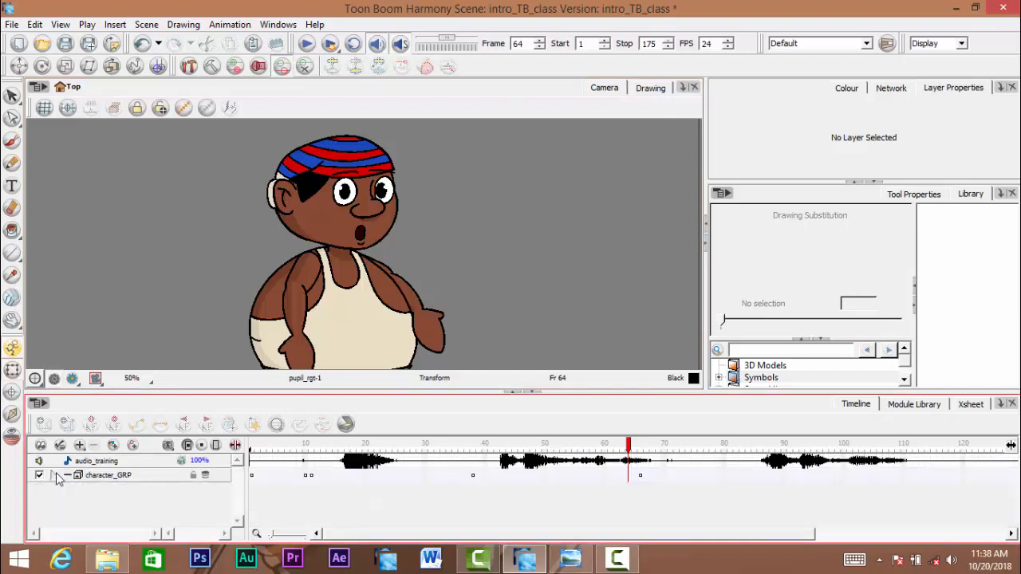
left_click(306, 445)
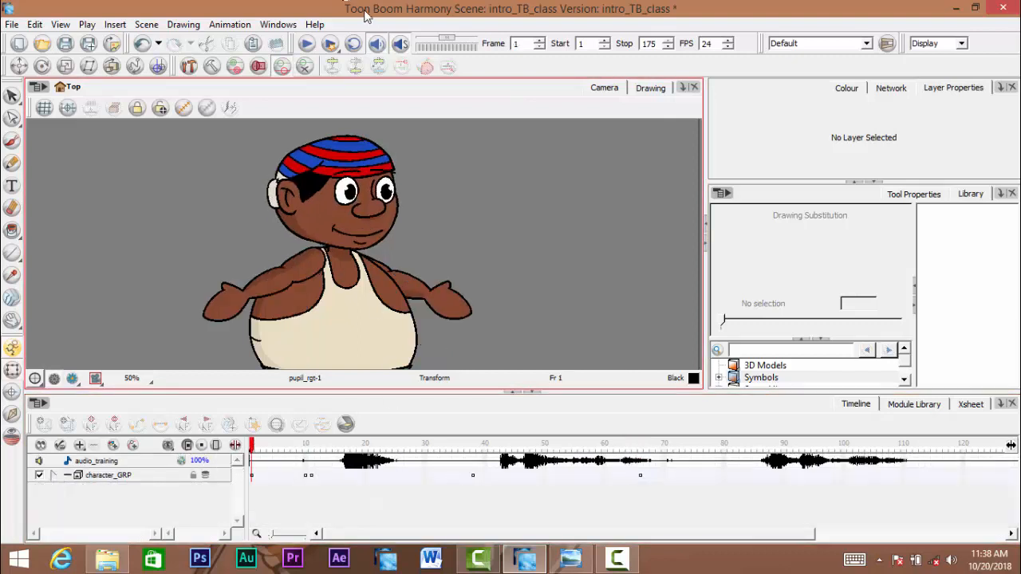
left_click(307, 45)
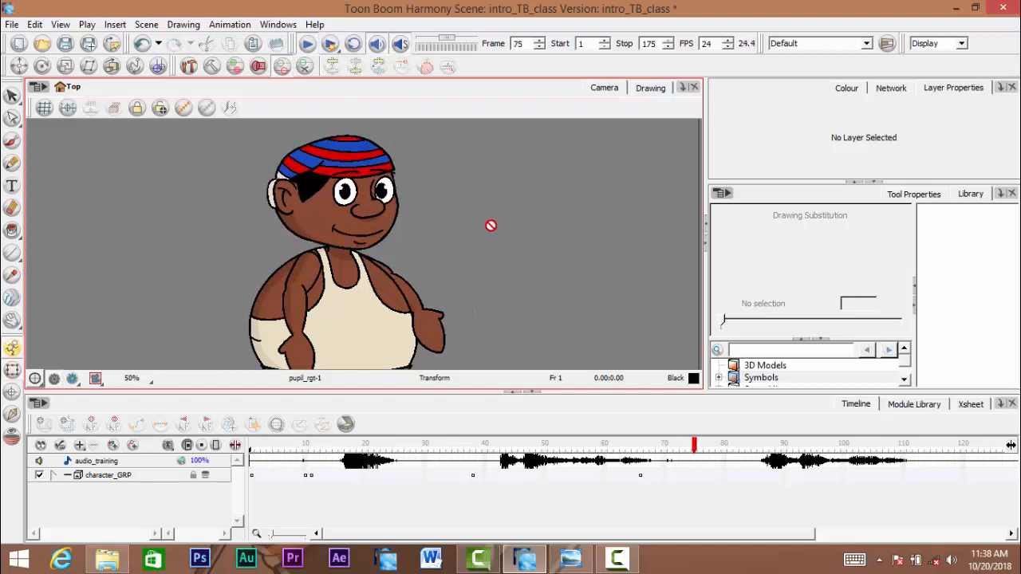
left_click(309, 46)
- Expand character_GRP and set the face layer to stop-motion keyframes between frames 38 and 66
left_click(48, 475)
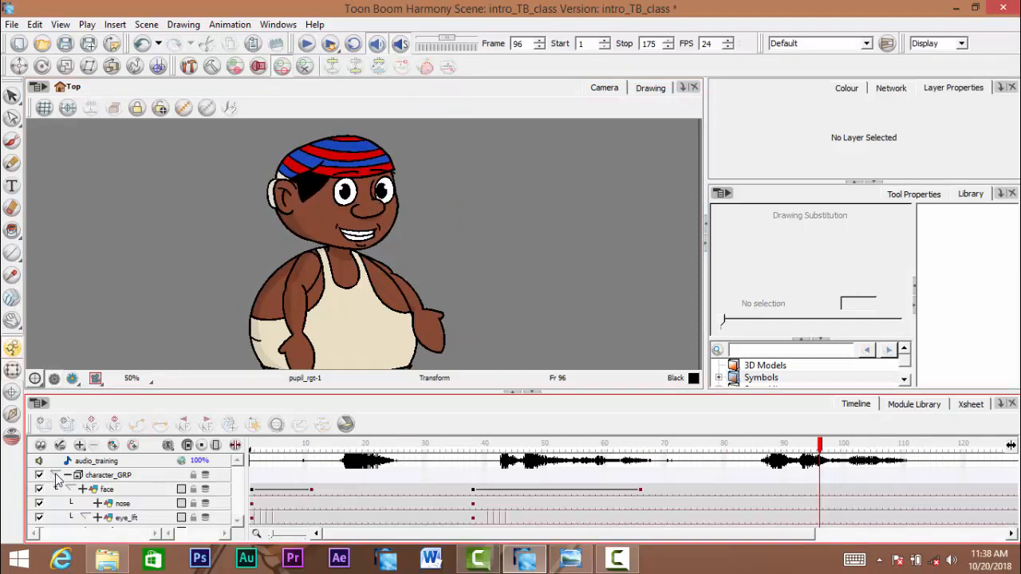
left_click(638, 495)
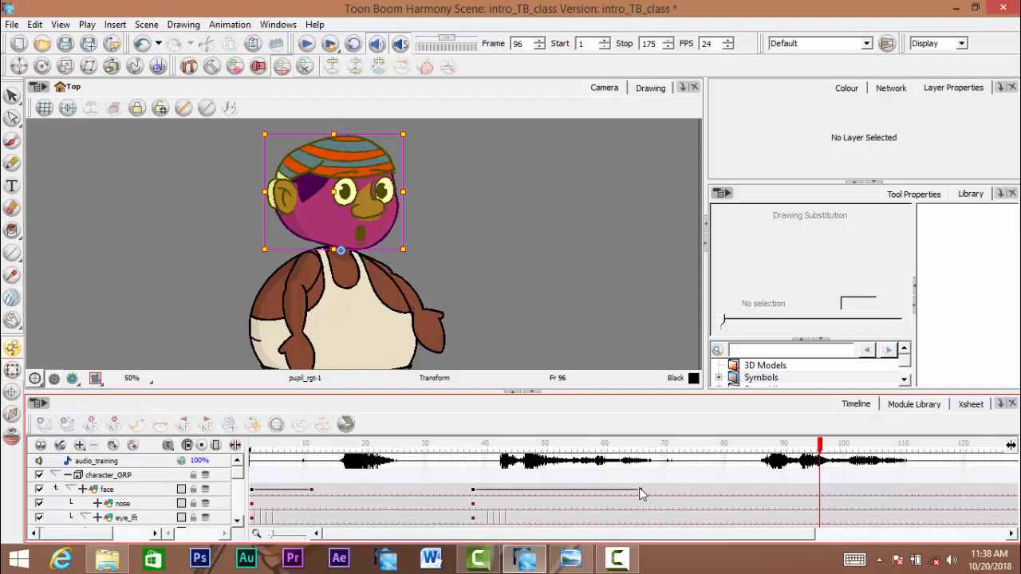
left_click(476, 495)
left_click(514, 495)
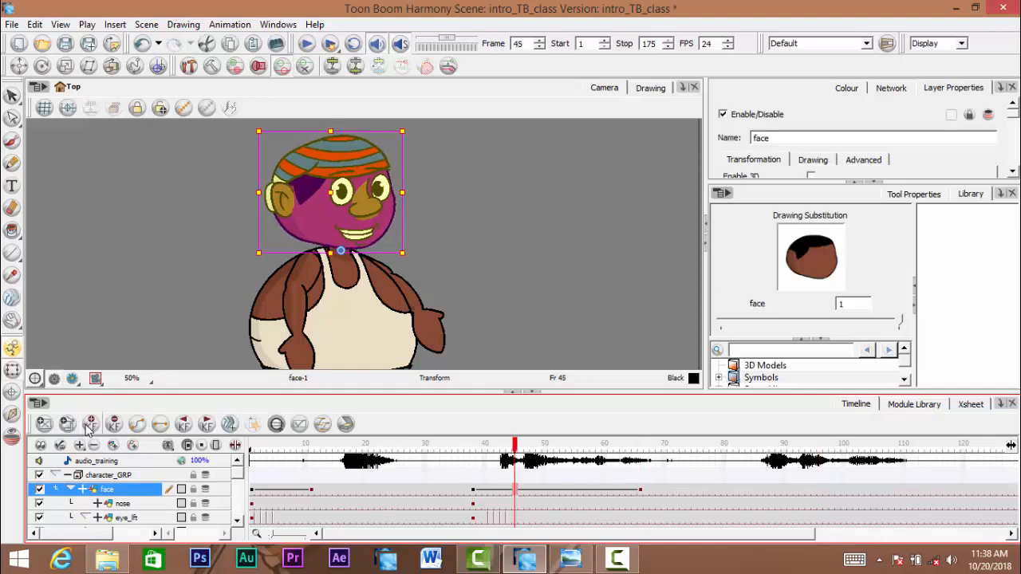
left_click(537, 273)
- Scrub back to the opening frames and save the scene
left_click_drag(514, 443, 167, 469)
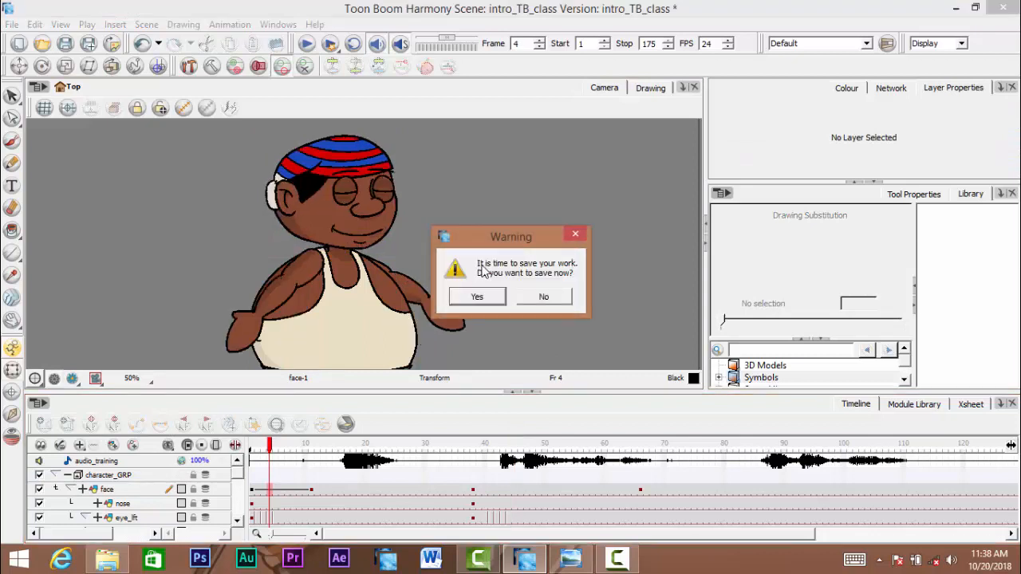
key("Return")
left_click(254, 471)
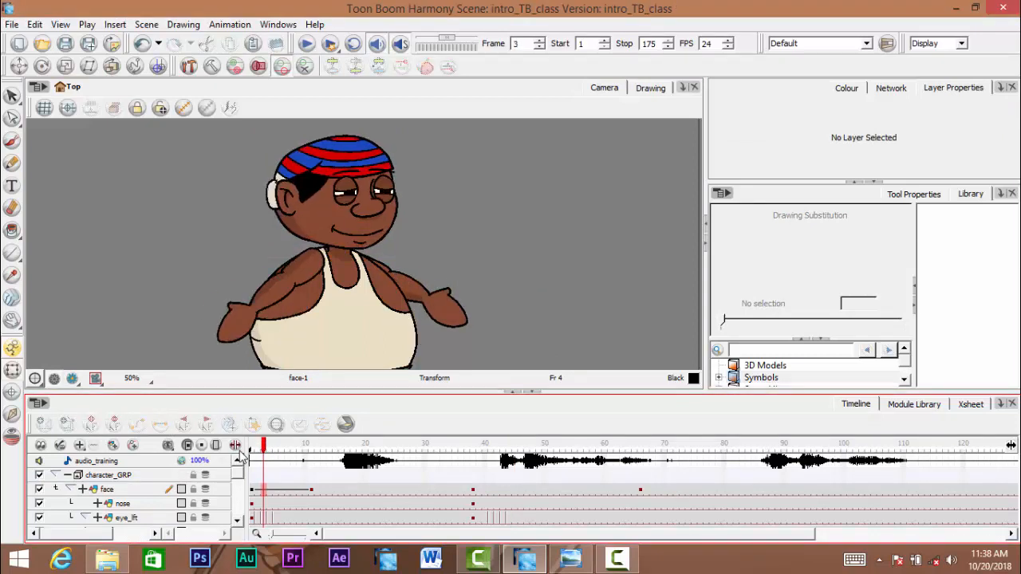
- Collapse the character_GRP layers and play the whole animation with sound from frame 1 to 175
left_click(56, 476)
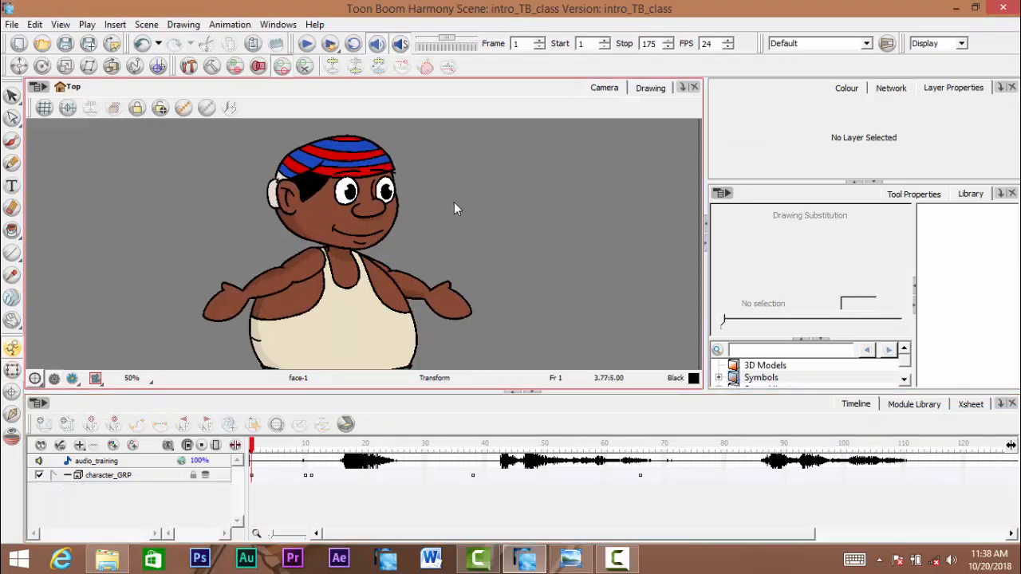
left_click(307, 47)
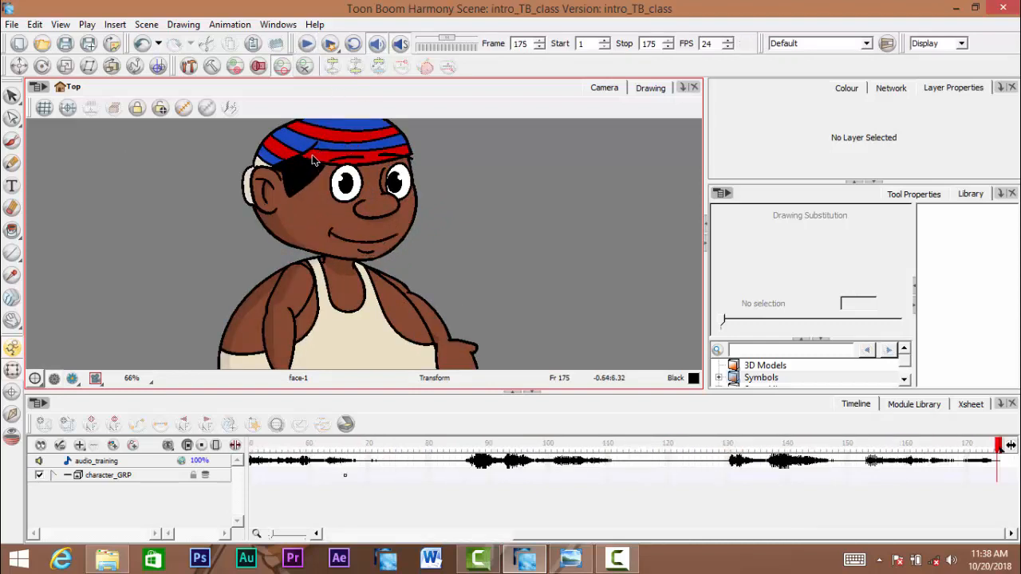
- Return to frame 1 and replay the animation with the full character in view
scroll(426, 271, "down", 3)
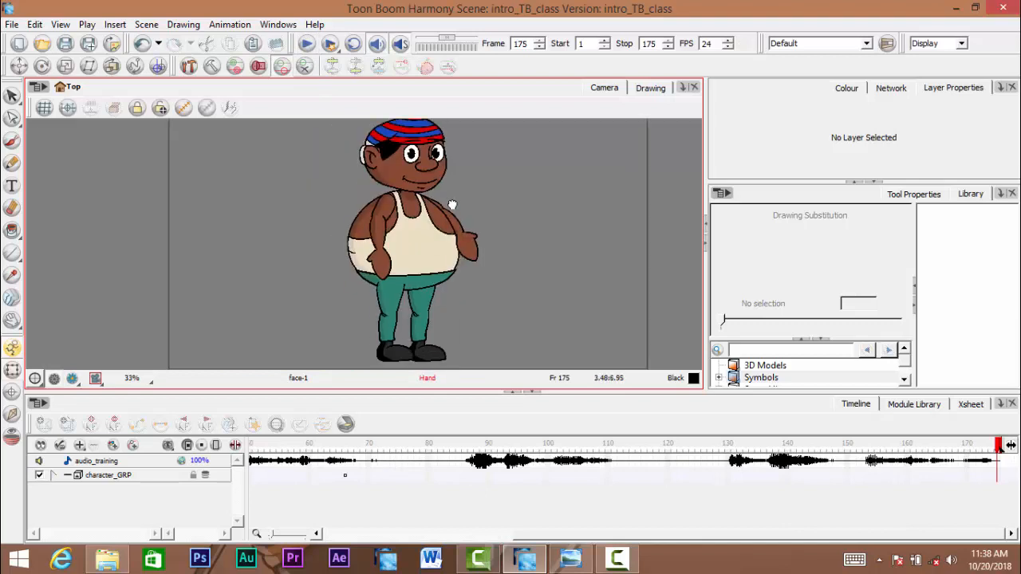
left_click_drag(421, 450, 152, 450)
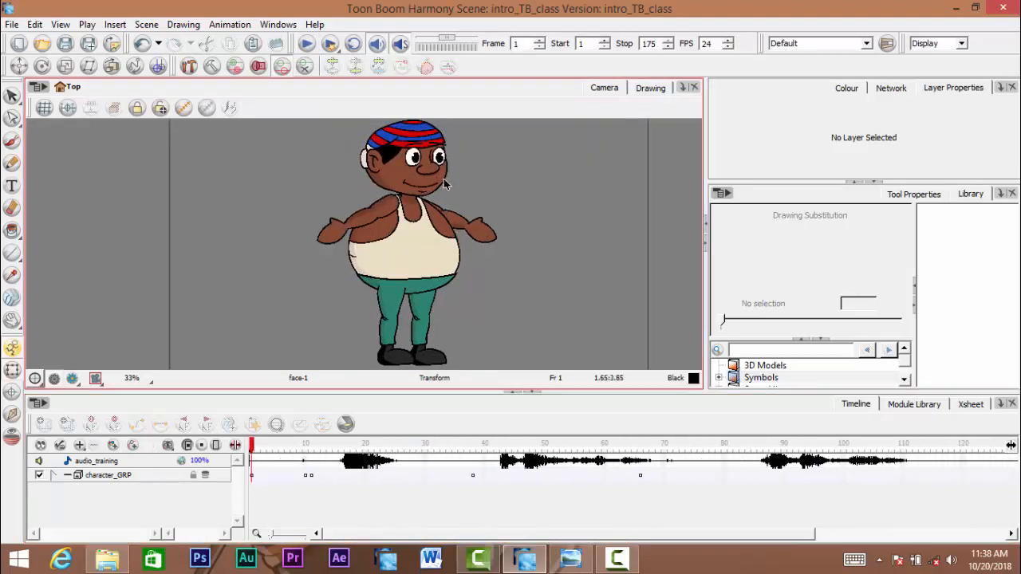
left_click_drag(426, 170, 381, 189)
scroll(367, 192, "down", 2)
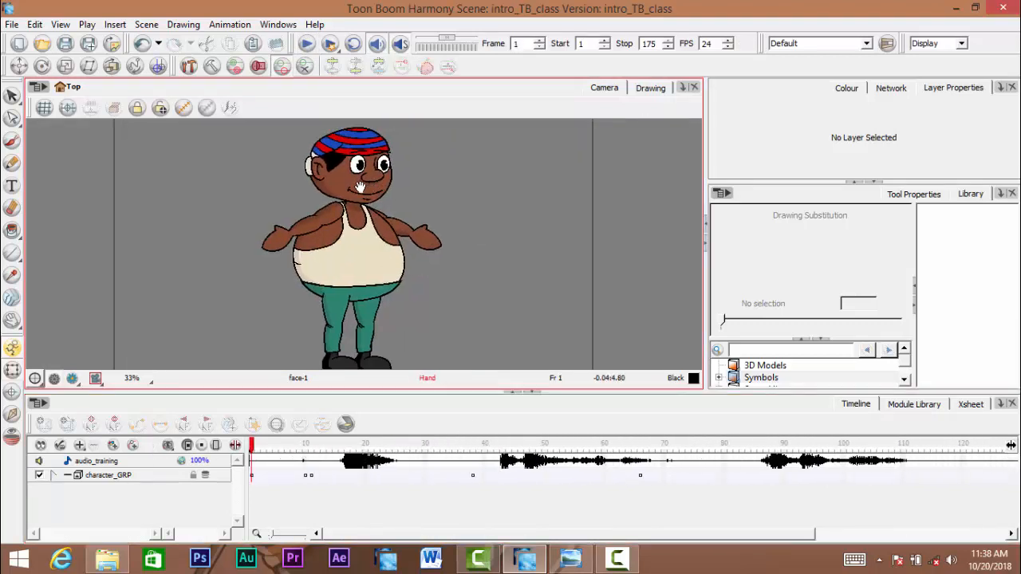
scroll(365, 190, "up", 1)
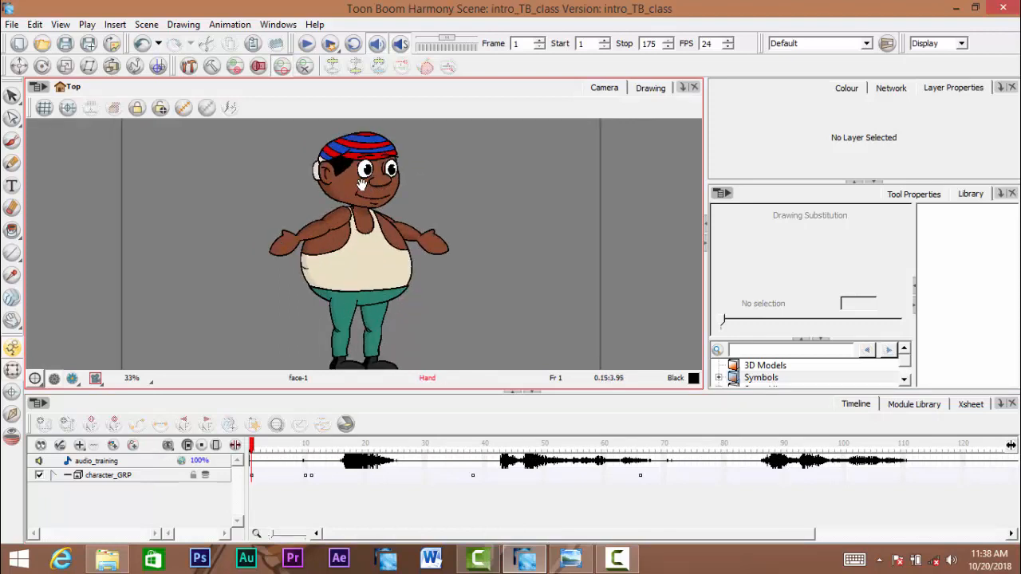
scroll(362, 189, "up", 1)
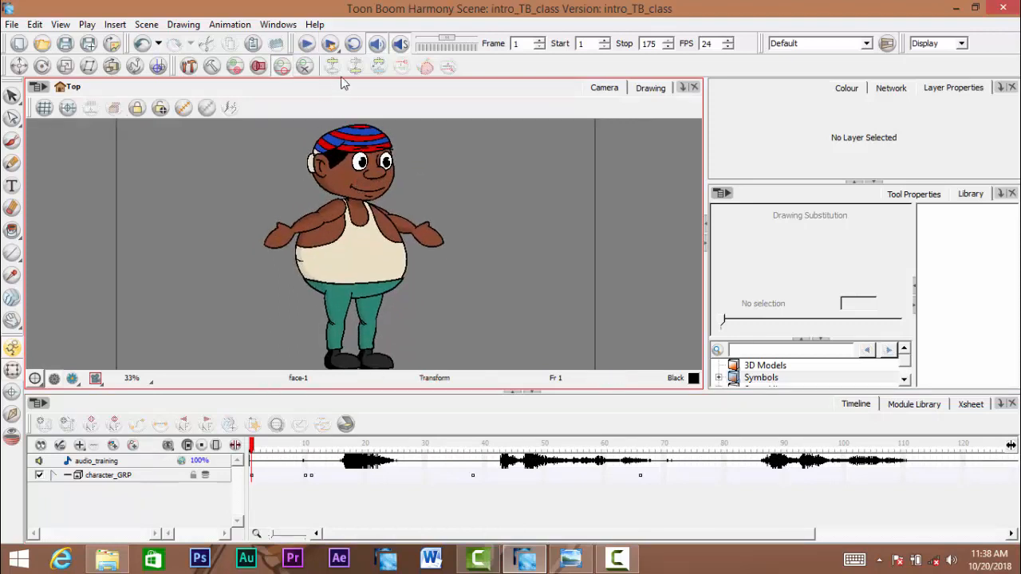
left_click(306, 45)
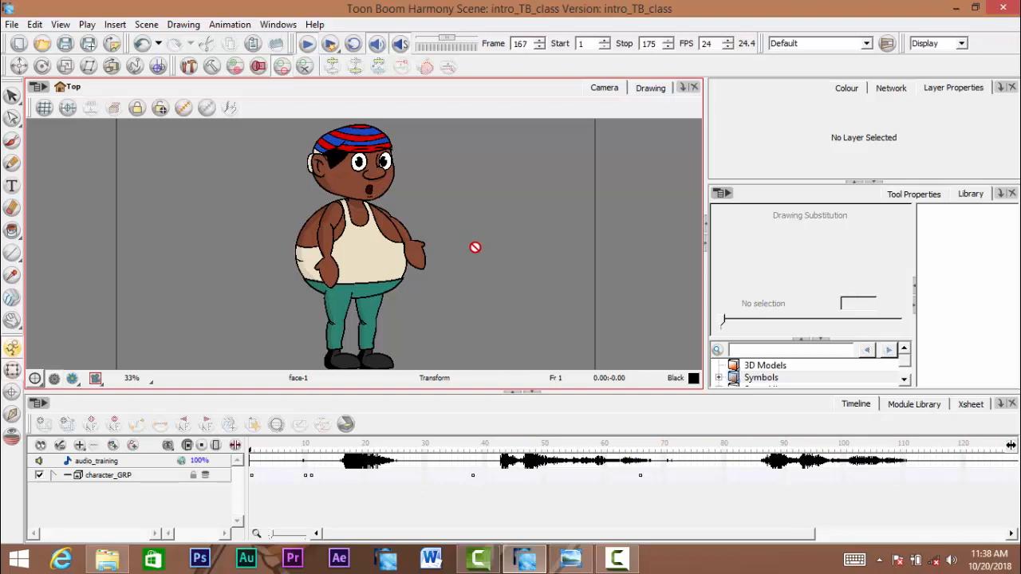
- Play the animation once more, stop it at frame 41 and go back to frame 1
left_click(307, 44)
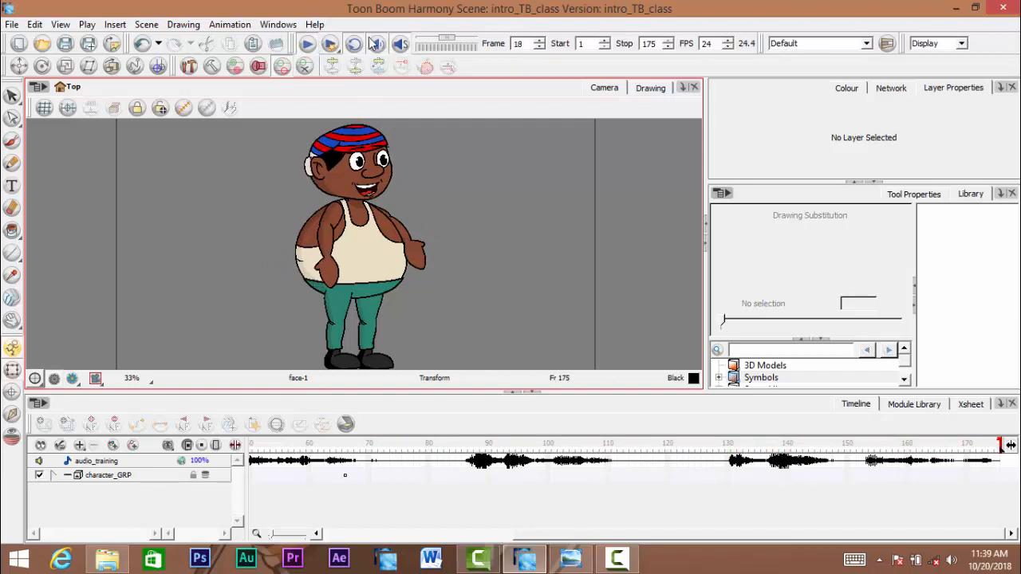
left_click(307, 44)
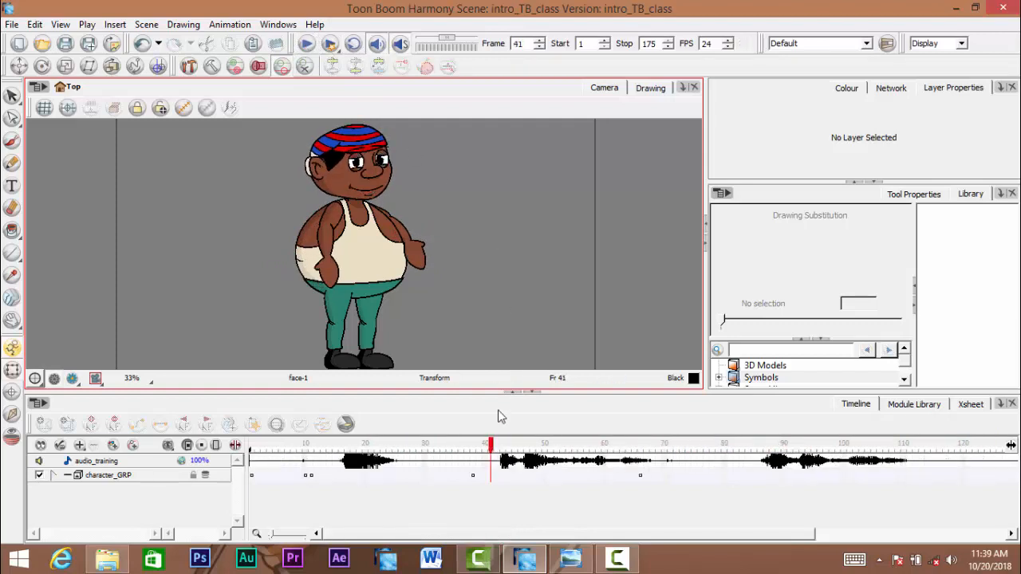
left_click(492, 445)
left_click_drag(492, 445, 250, 444)
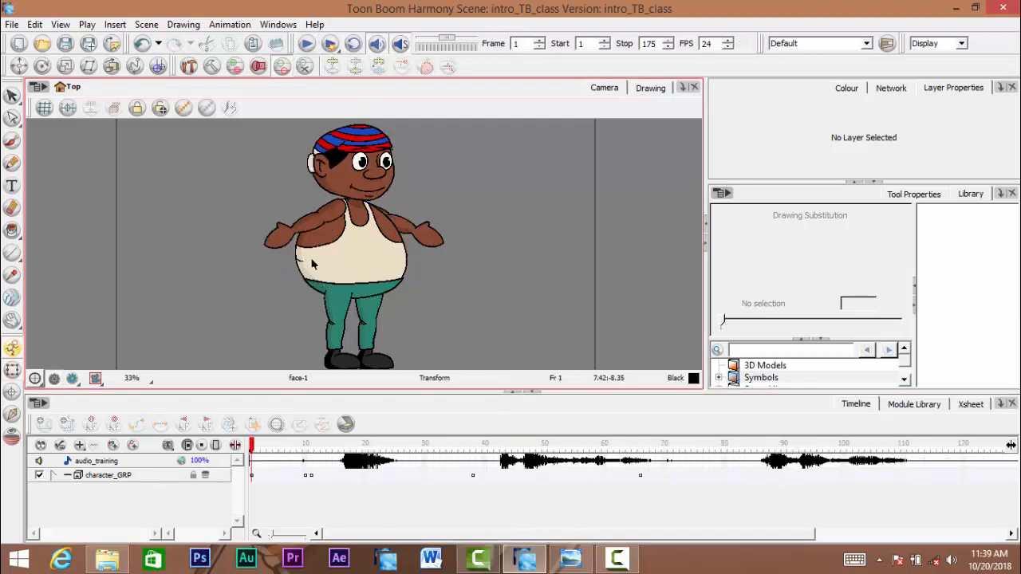
- Examine the character's face, eyes and full body within the camera frame at frame 1
scroll(343, 221, "up", 1)
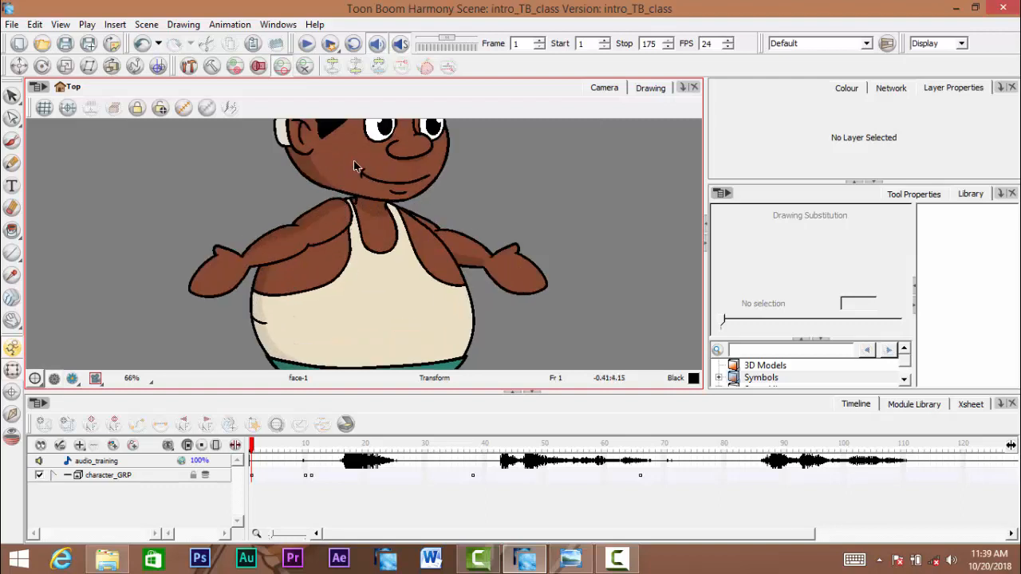
key("space")
left_click_drag(355, 166, 352, 290)
scroll(342, 229, "up", 2)
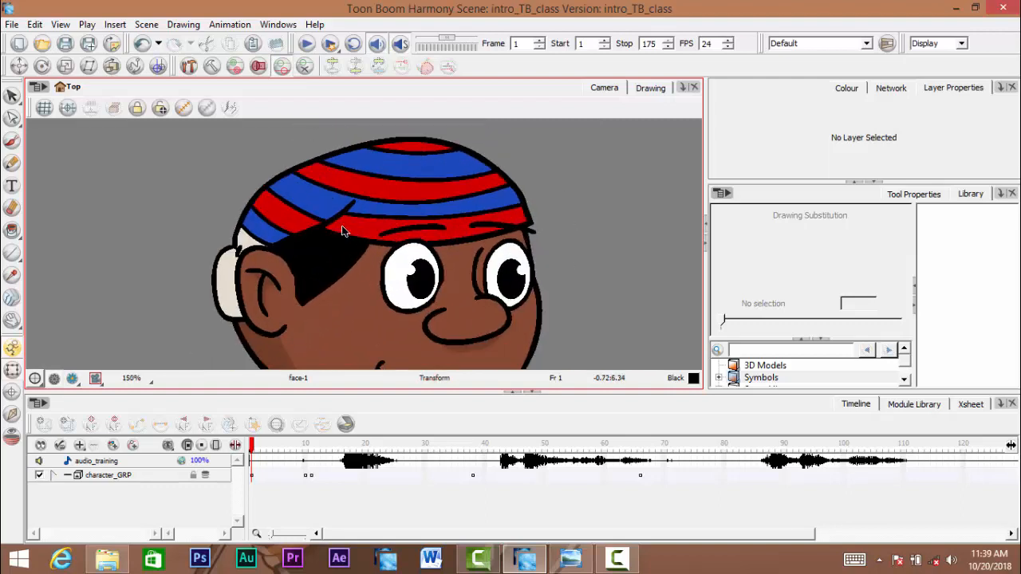
scroll(342, 231, "down", 4)
key("space")
left_click_drag(350, 239, 358, 199)
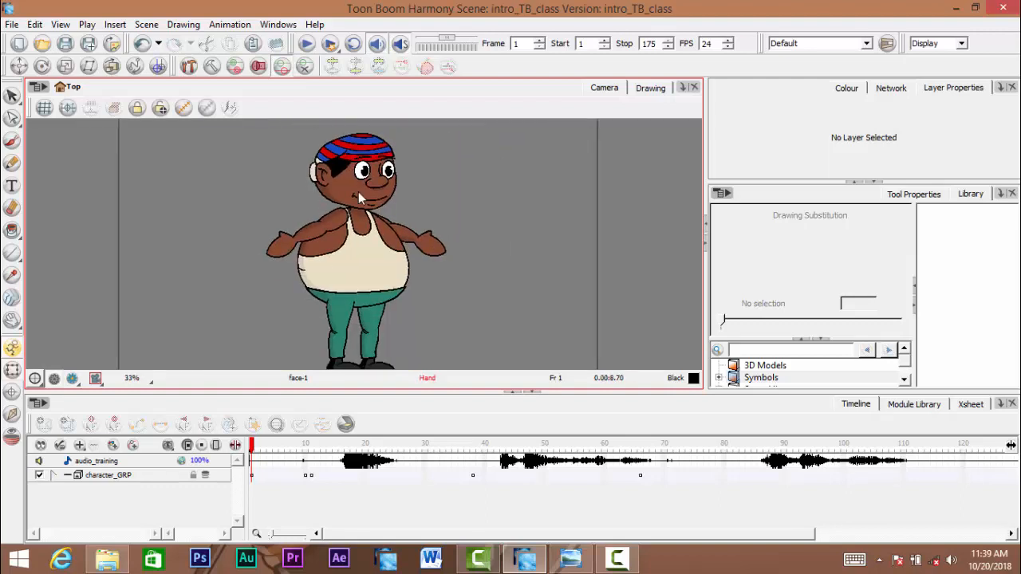
key("space")
left_click_drag(352, 301, 349, 286)
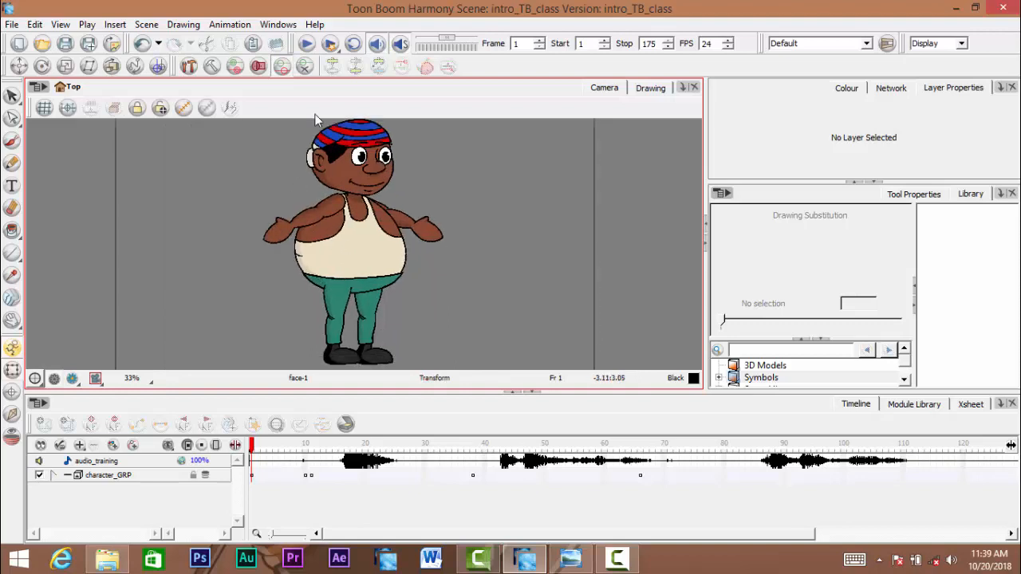
left_click_drag(322, 244, 316, 262)
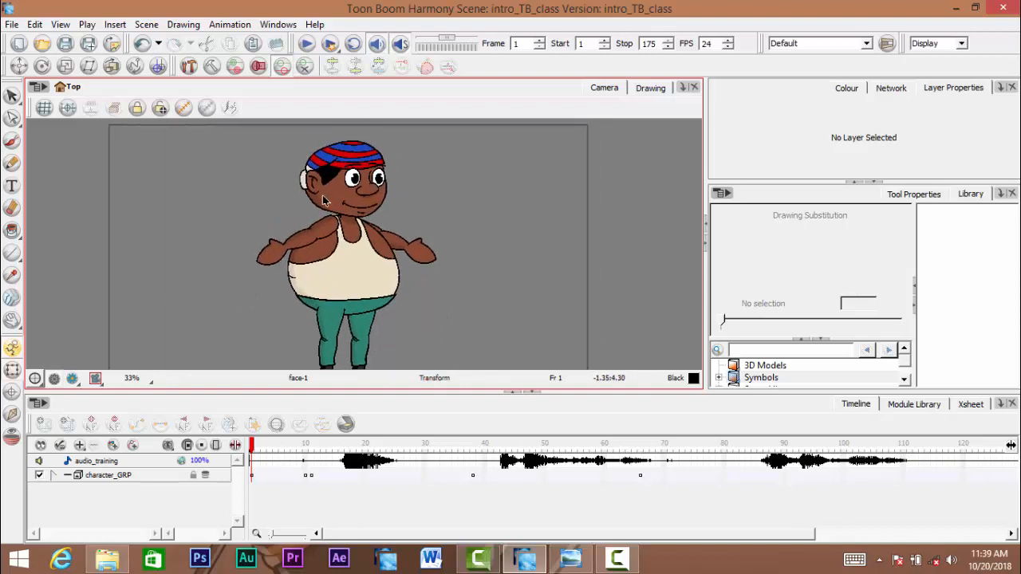
scroll(323, 195, "up", 4)
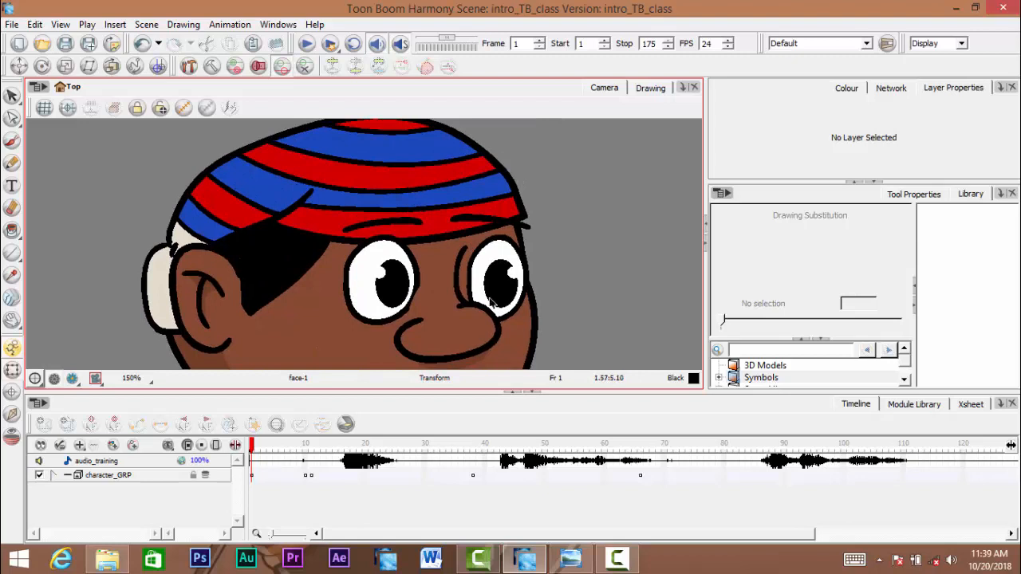
scroll(490, 302, "down", 5)
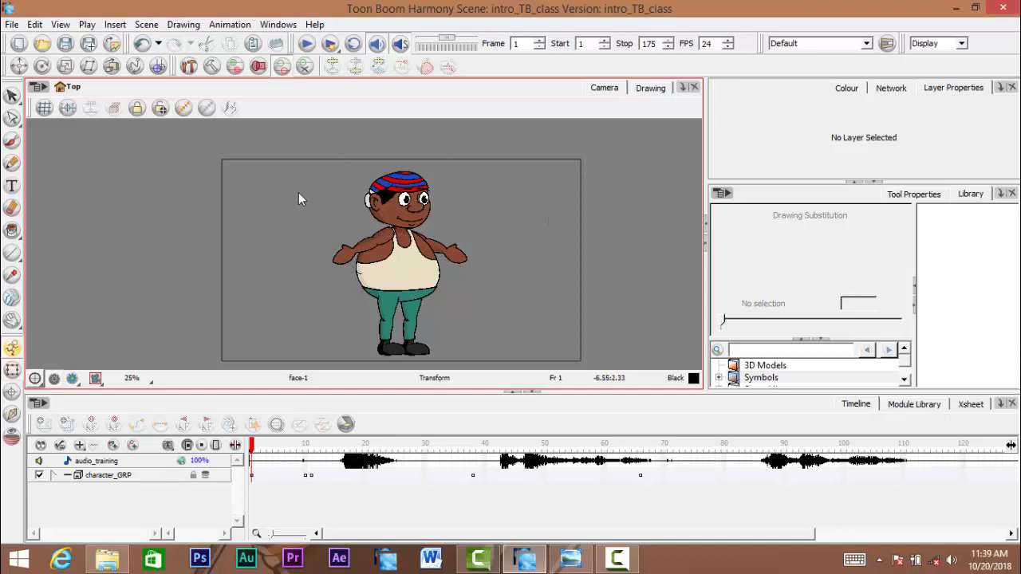
left_click_drag(305, 147, 460, 319)
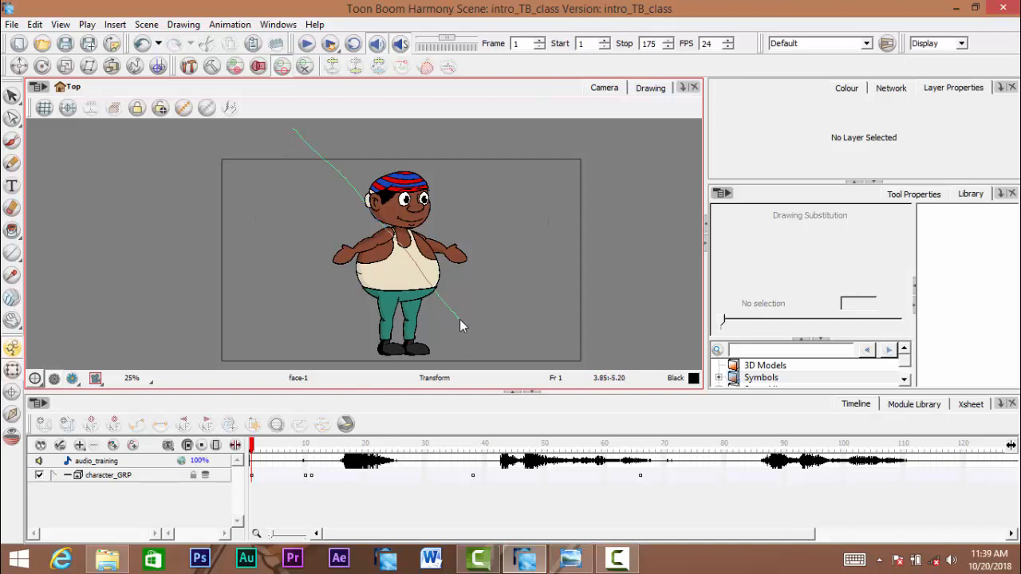
left_click(531, 224)
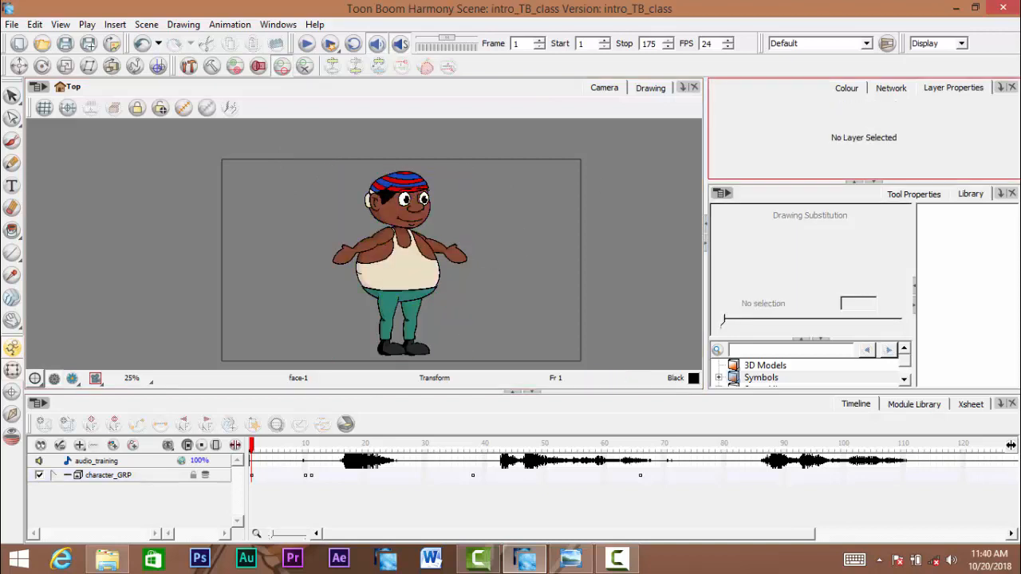